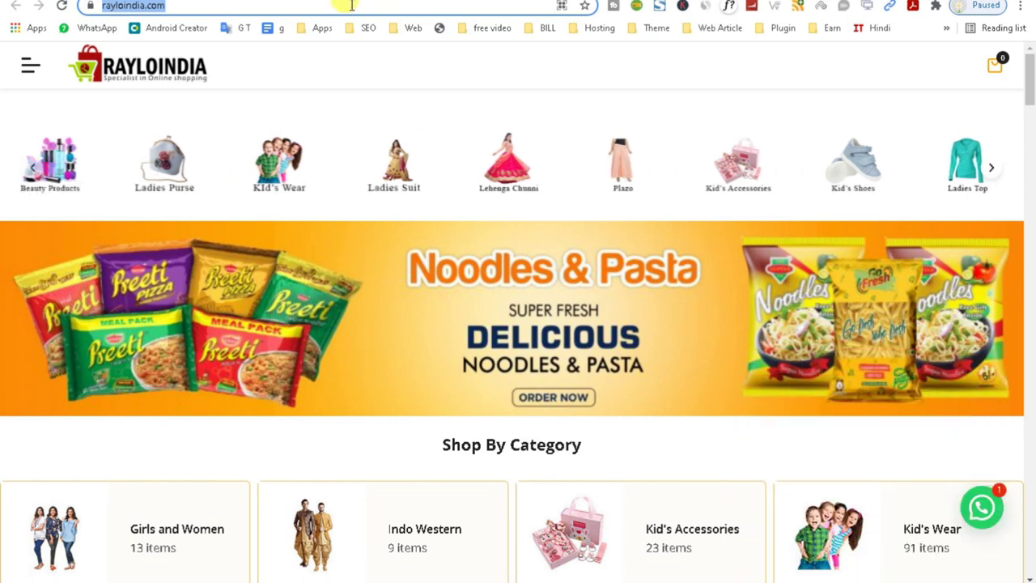
Load the pasted rayloindia.com address, then append /admin to reach the login page.
key("BackSpace")
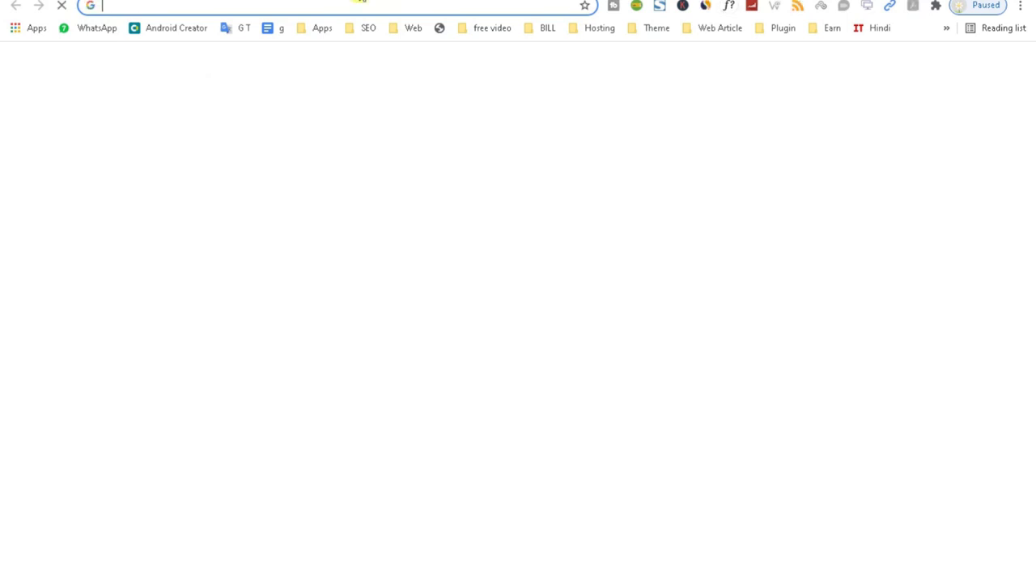
type("https://rayloindia.com/")
key("Return")
left_click(238, 7)
left_click(242, 6)
type("/admin")
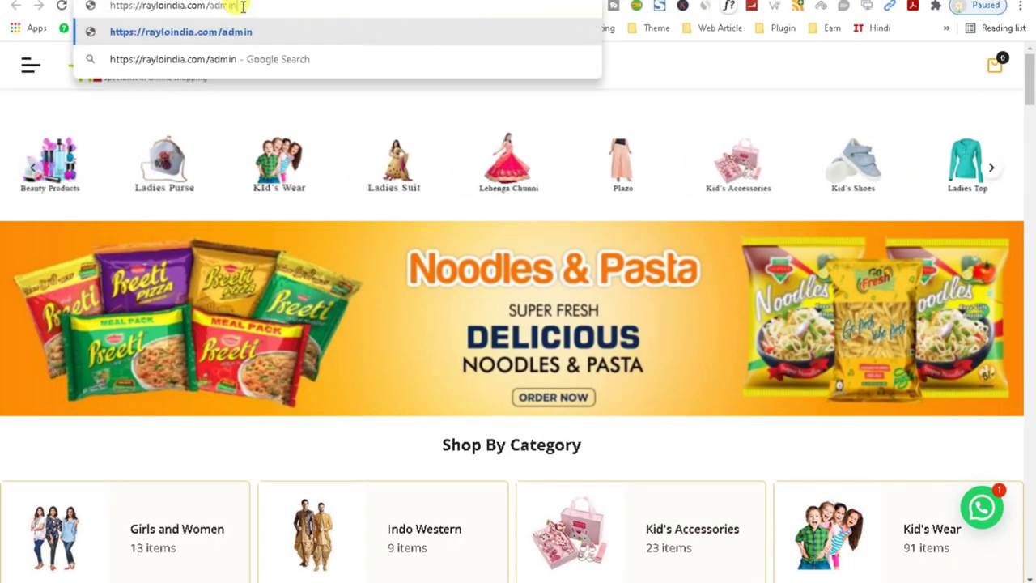
key("Return")
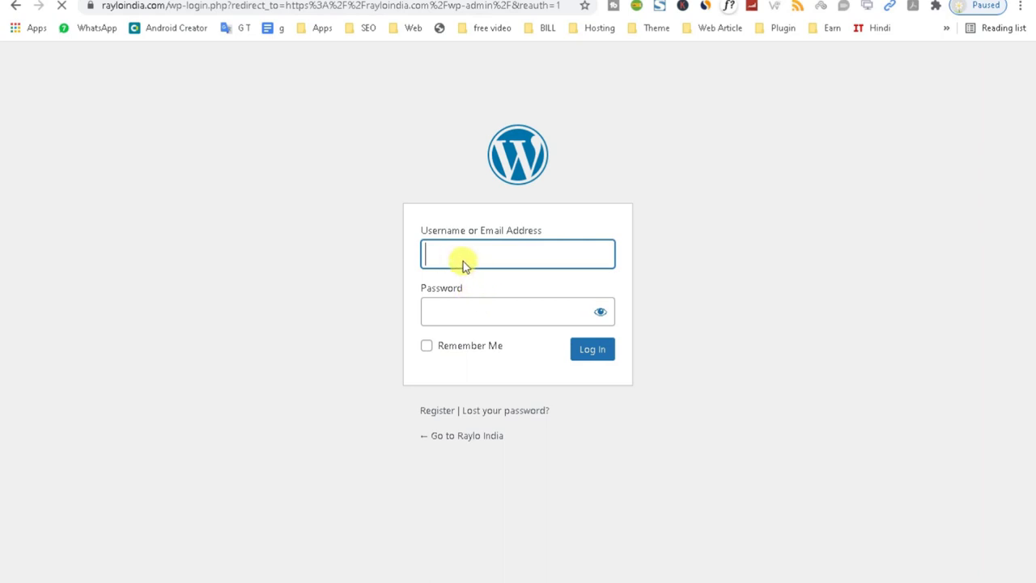
Log in with the saved admin username from autofill and the account password.
type("c")
left_click(460, 289)
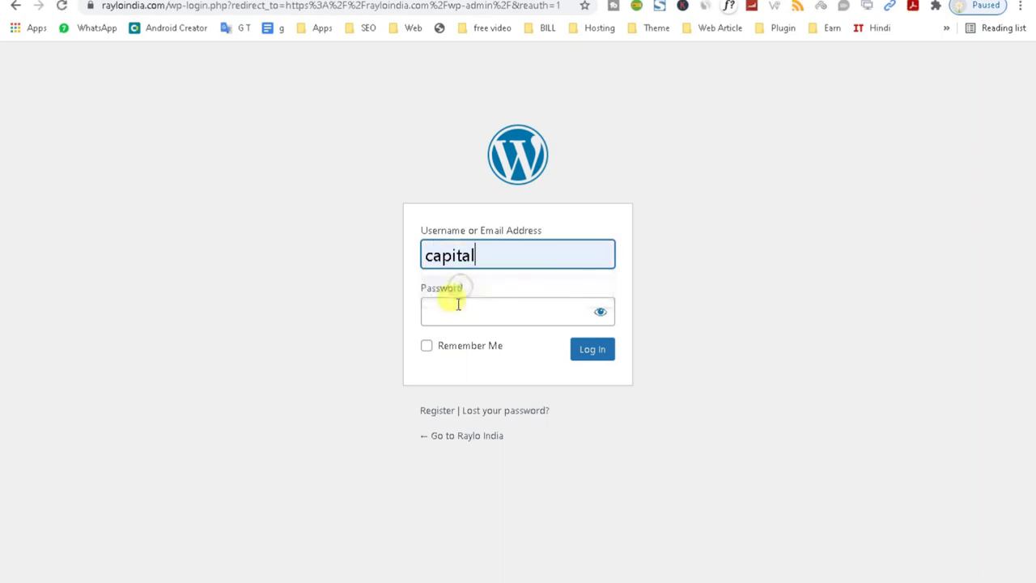
left_click(455, 308)
type("•••")
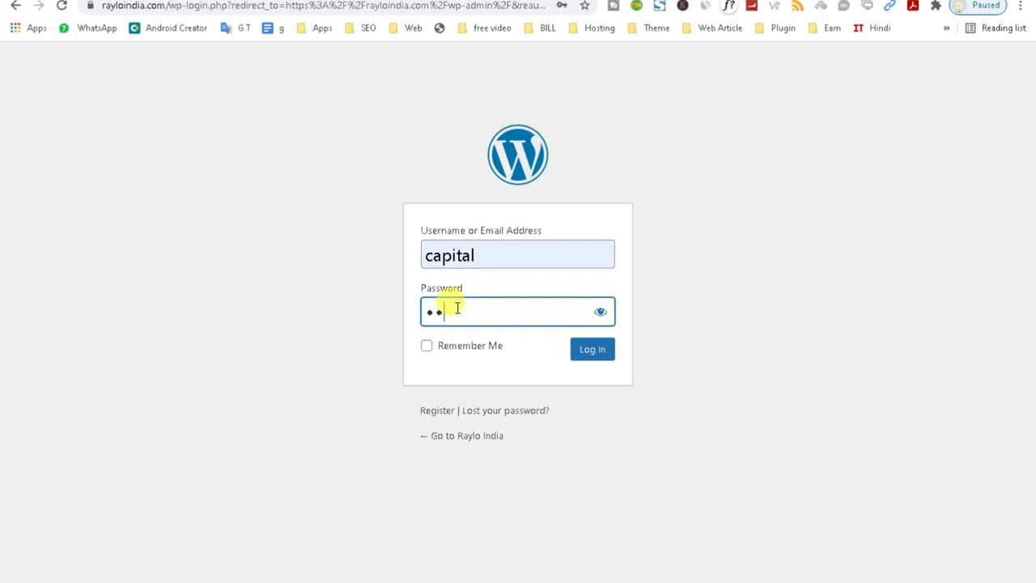
type("••••••••")
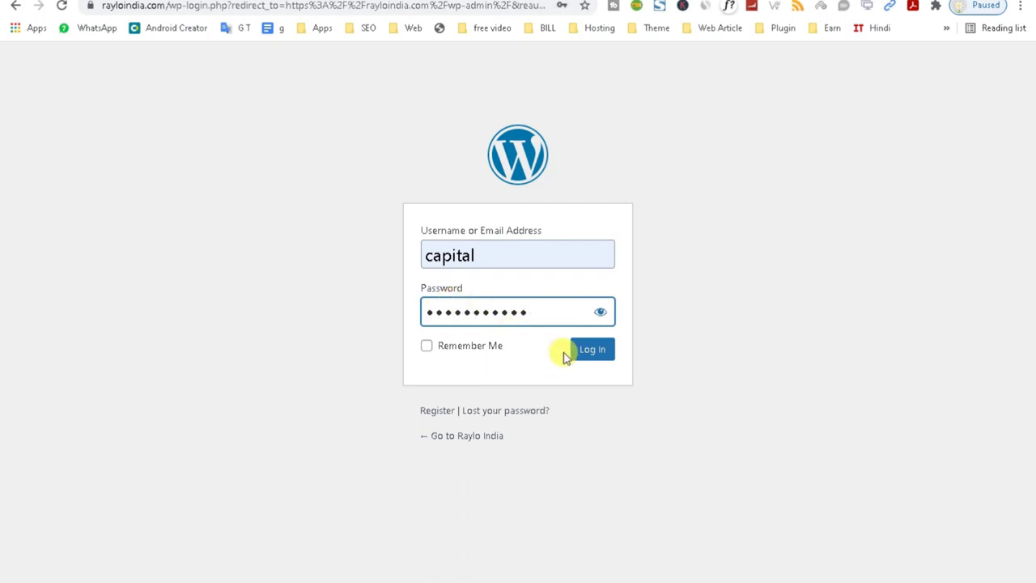
left_click(590, 353)
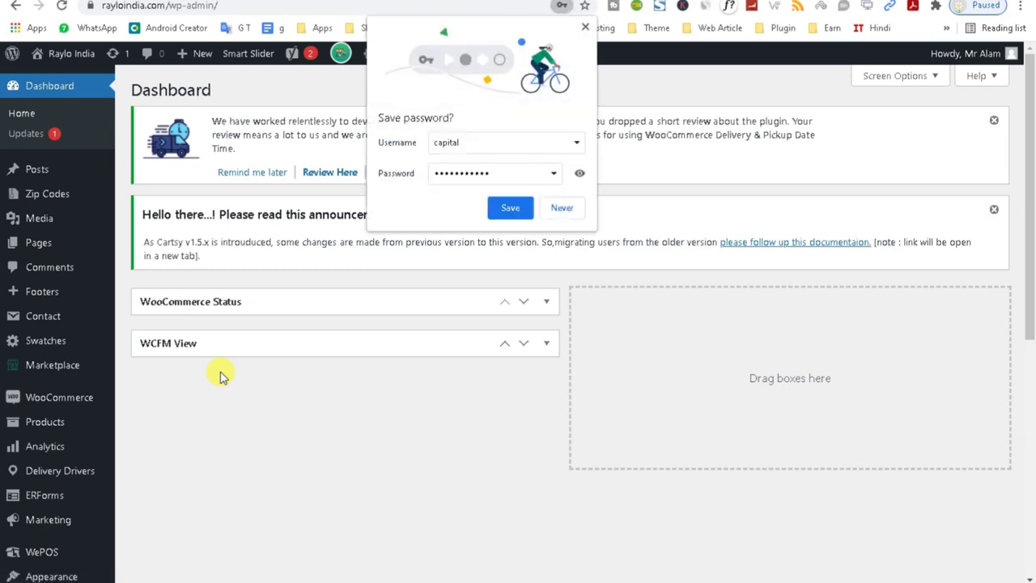
Decline Chrome's password save and start a new post via Posts > Add New.
left_click(565, 209)
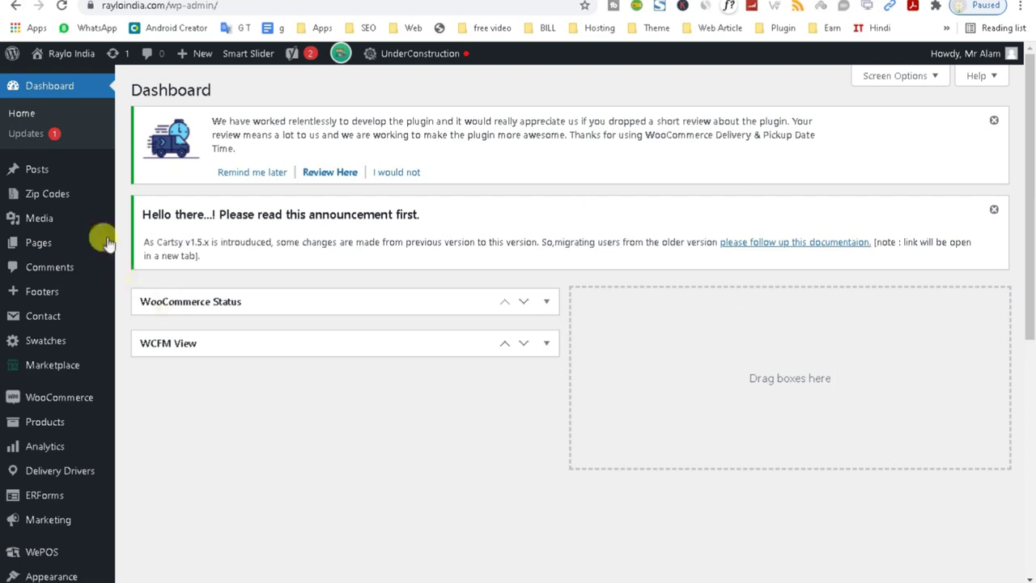
left_click(33, 174)
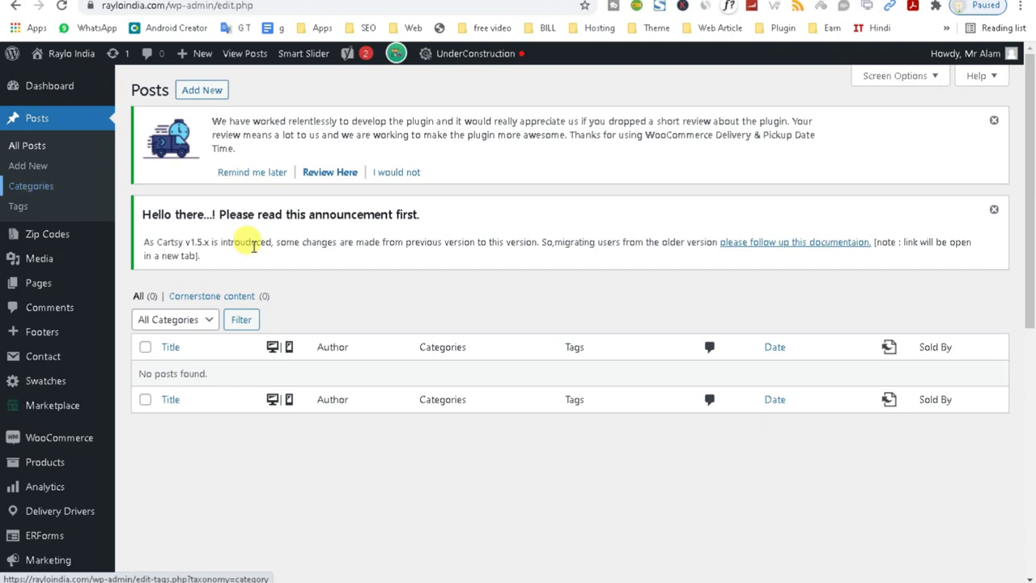
left_click(199, 91)
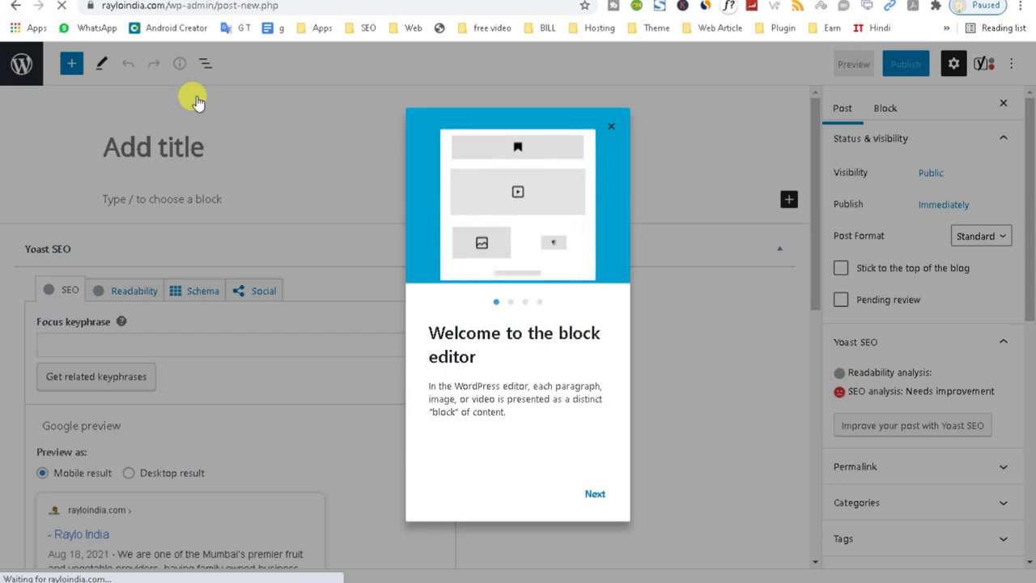
Close the block editor welcome guide and click into the post title and body.
left_click(594, 495)
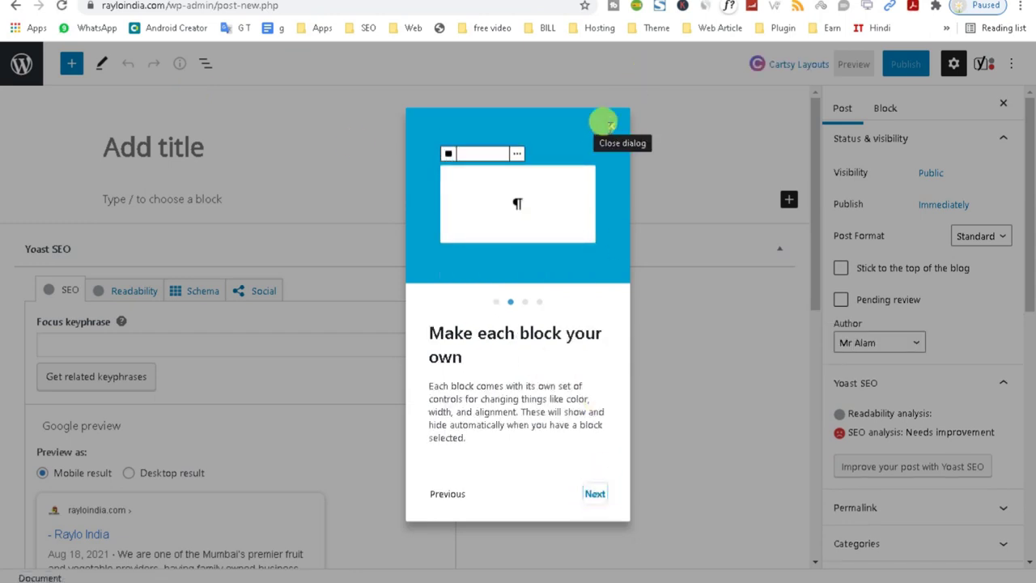
left_click(607, 128)
left_click(118, 136)
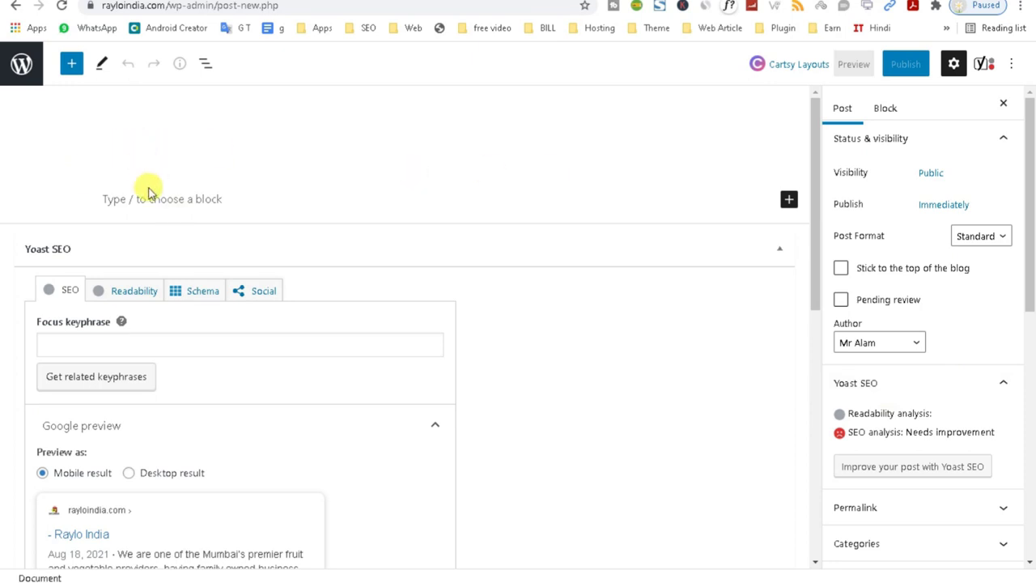
left_click(172, 202)
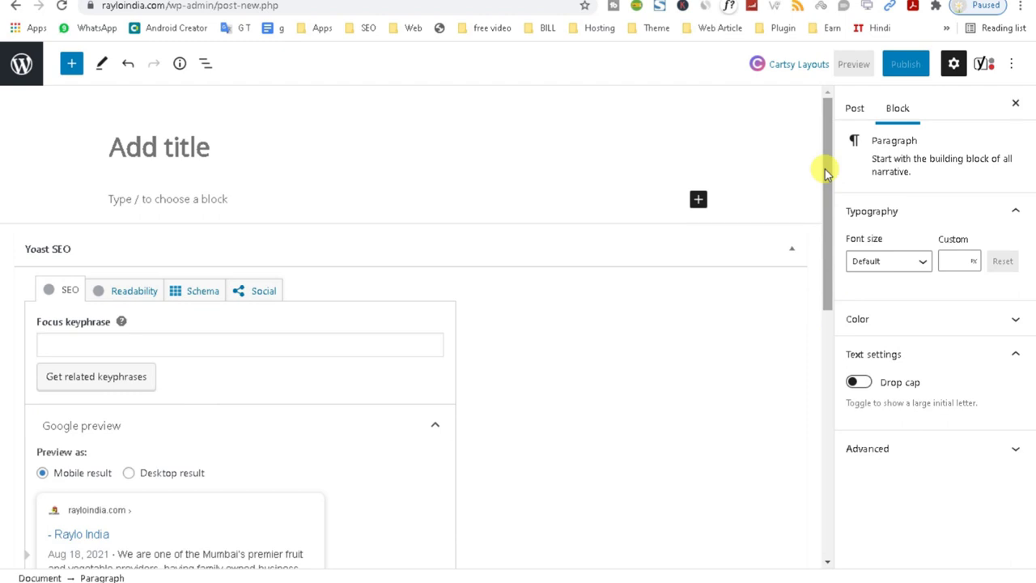
Leave the unsaved post and dismiss the Cartsy announcement and plugin review notices.
left_click(16, 6)
left_click(589, 87)
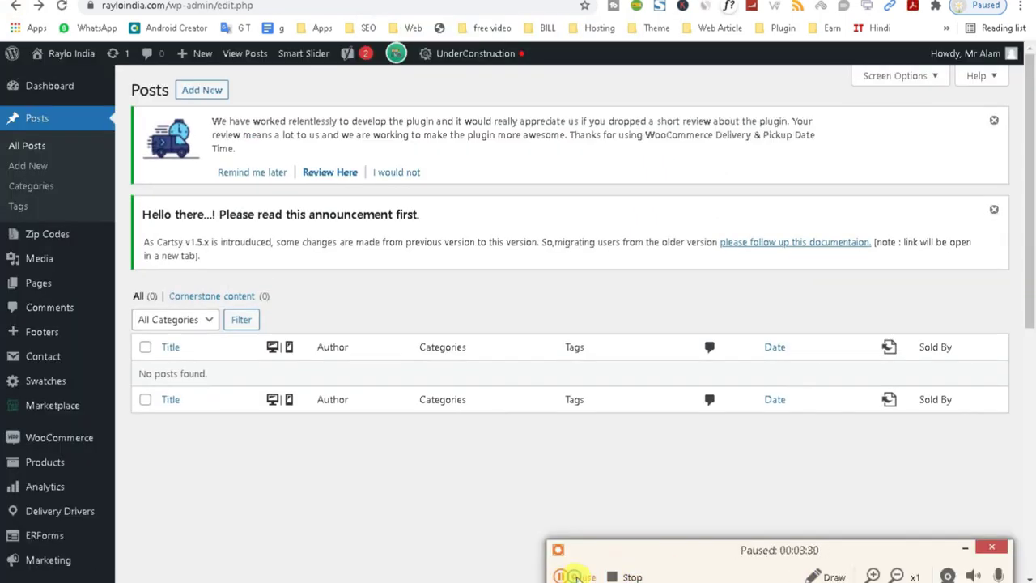
left_click(965, 548)
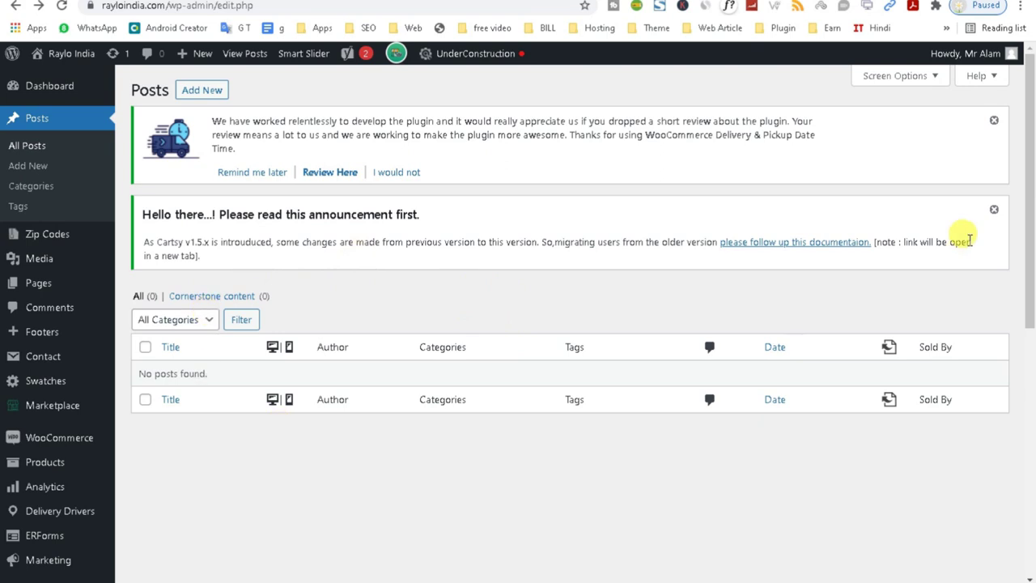
left_click(991, 210)
left_click(994, 120)
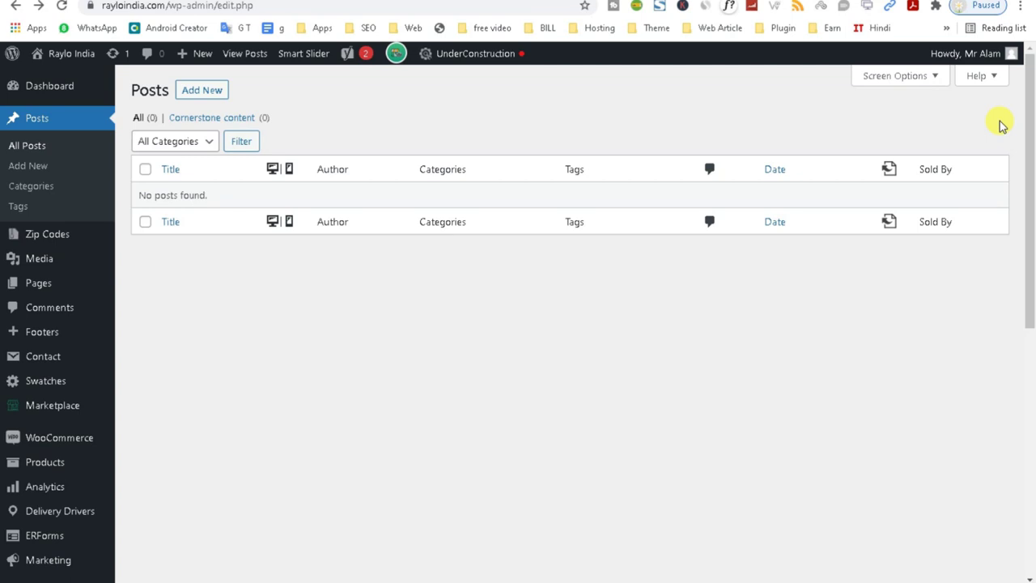
left_click(43, 241)
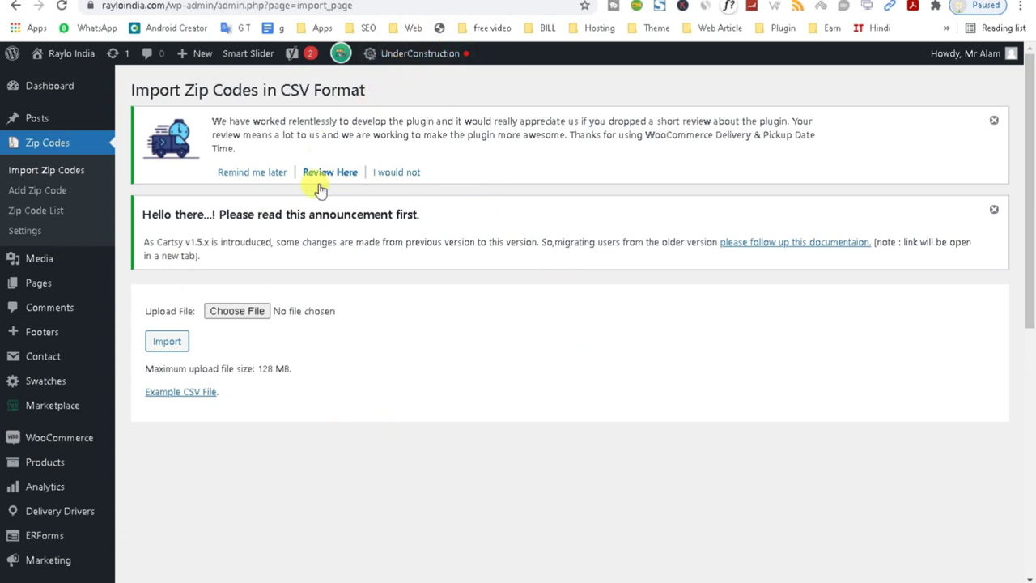
Open the Add Zip Code form from the Zip Codes menu.
left_click(35, 191)
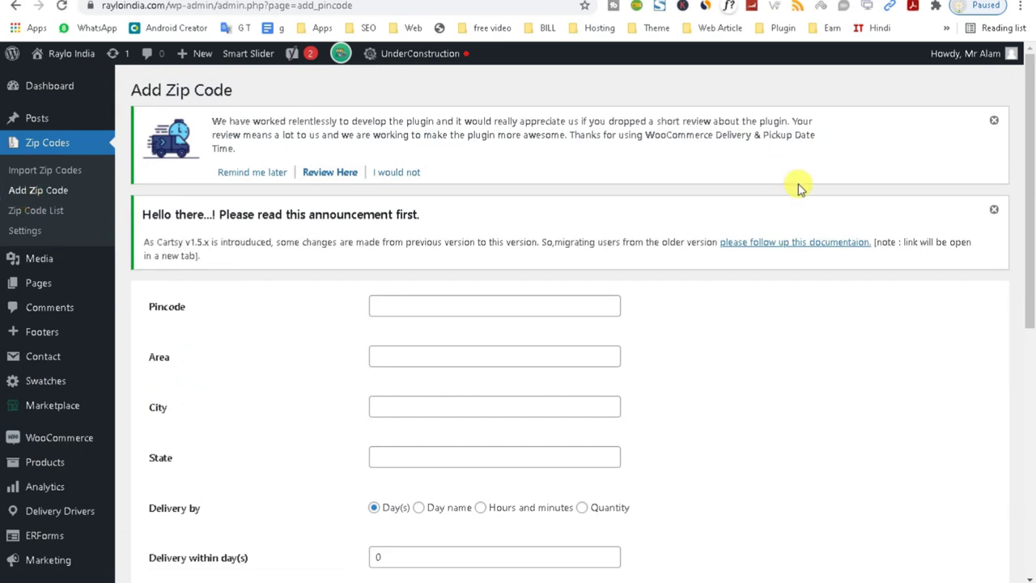
Fill pincode 110025 from autofill and pick Jamia Nagar as the Area.
left_click_drag(1029, 189, 1028, 272)
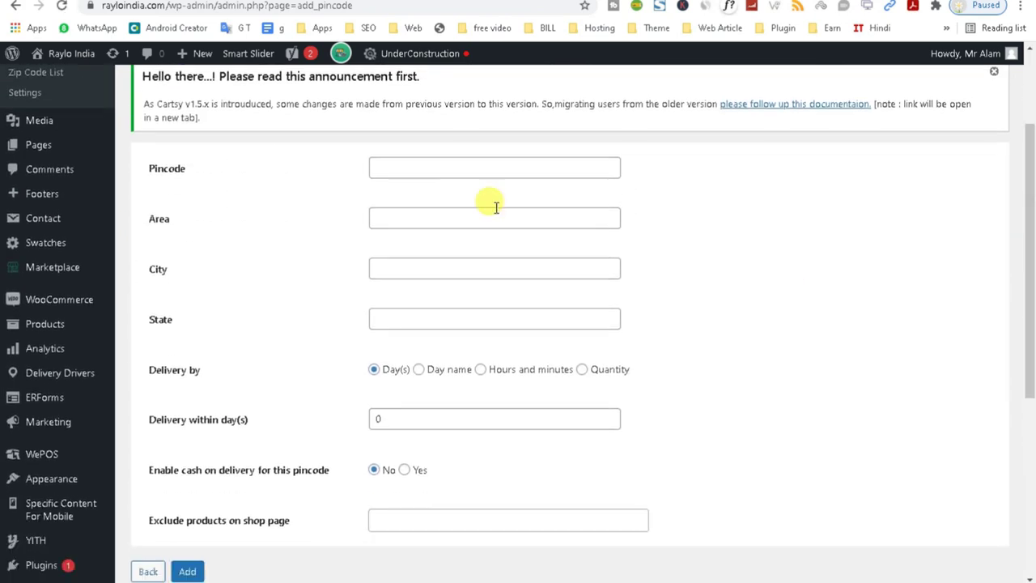
left_click(413, 159)
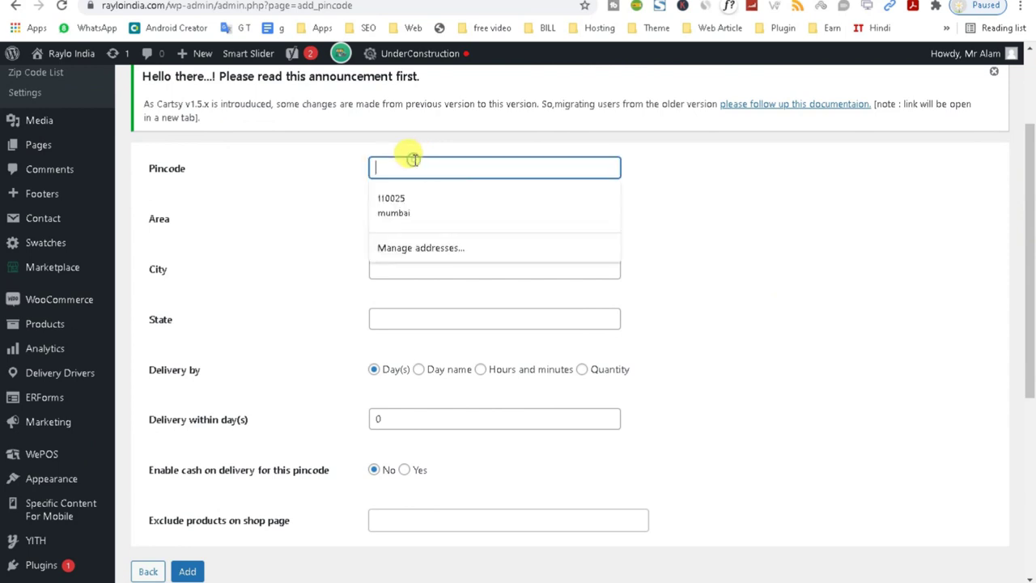
left_click(407, 208)
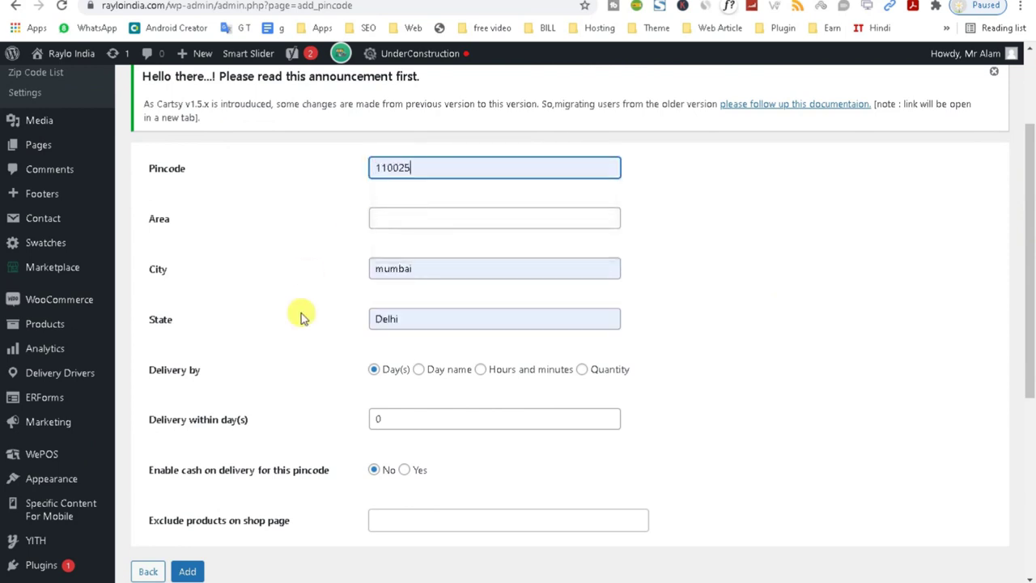
double_click(423, 167)
left_click(697, 266)
left_click(439, 218)
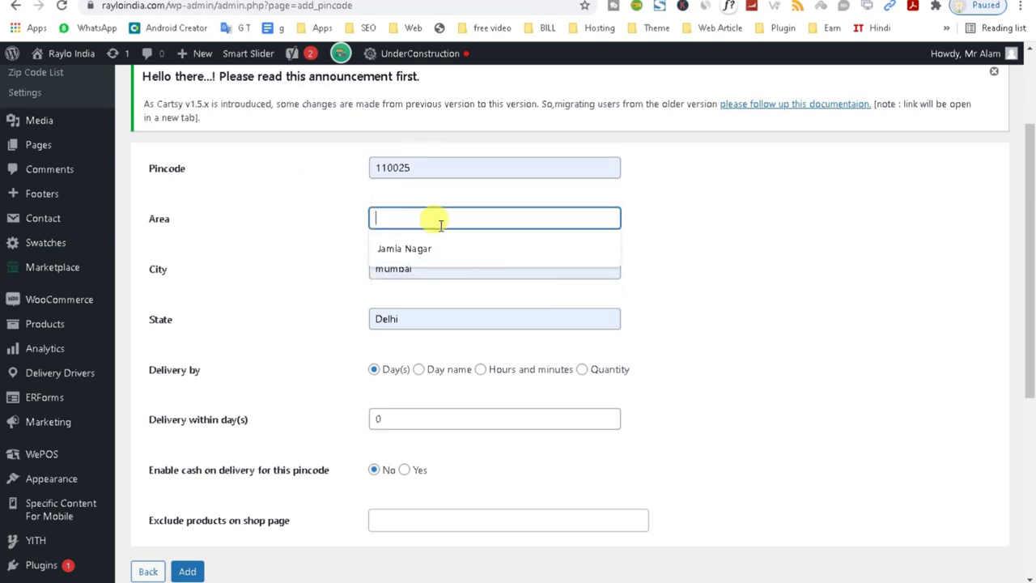
left_click(432, 251)
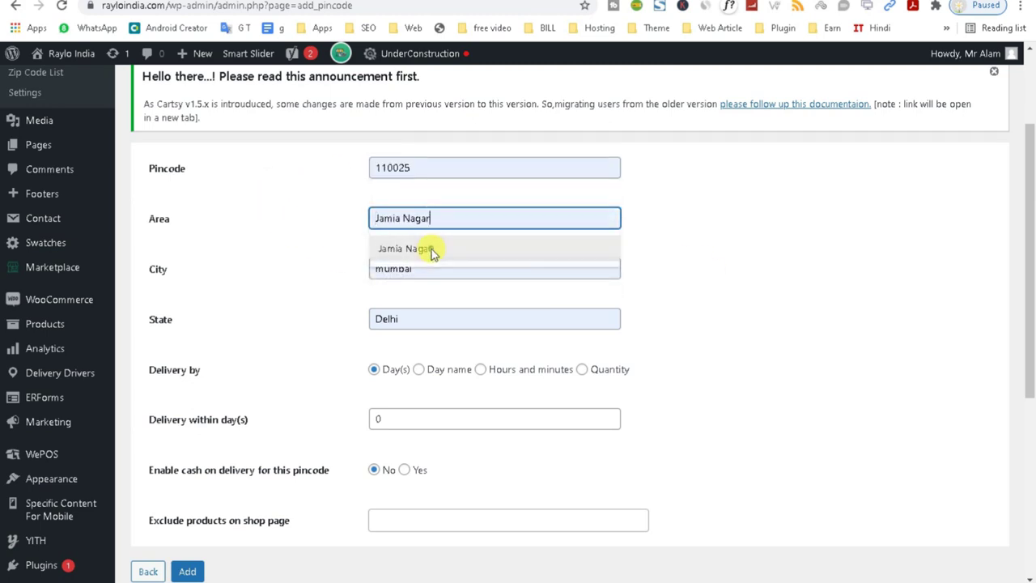
Replace the city with Okhla, keeping state Delhi, and point out the Delivery by option.
left_click(417, 316)
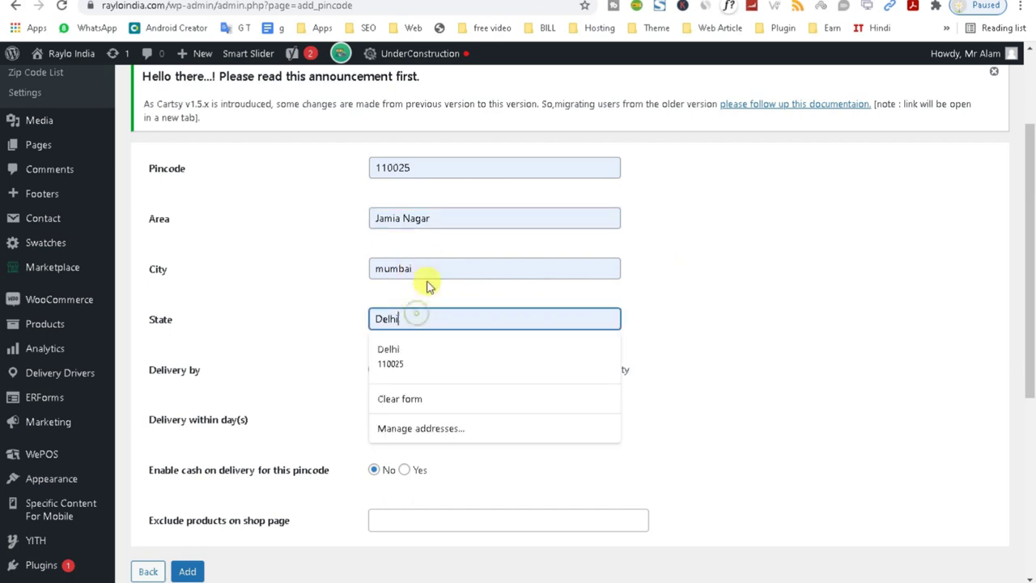
double_click(435, 268)
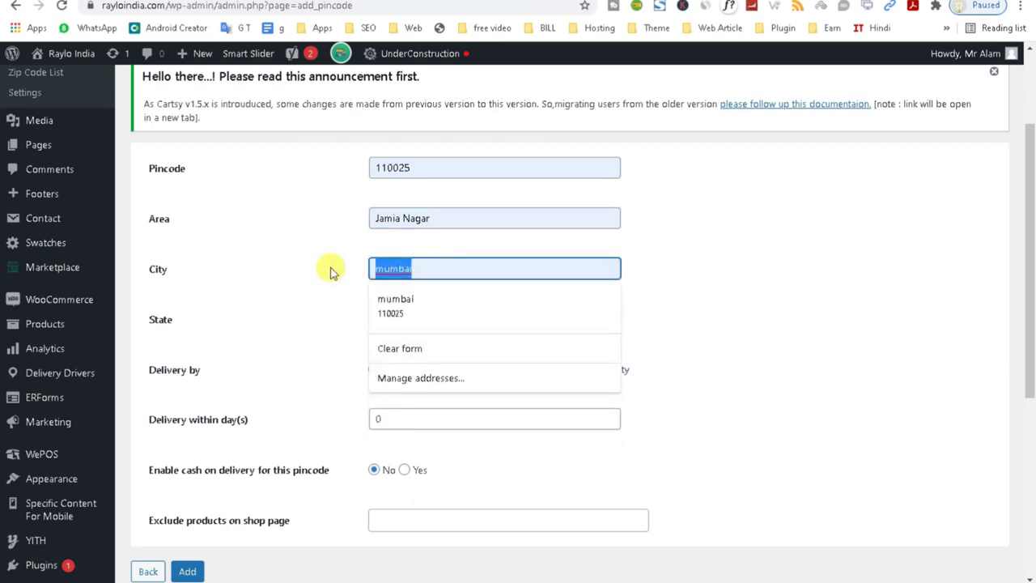
type("Okhla")
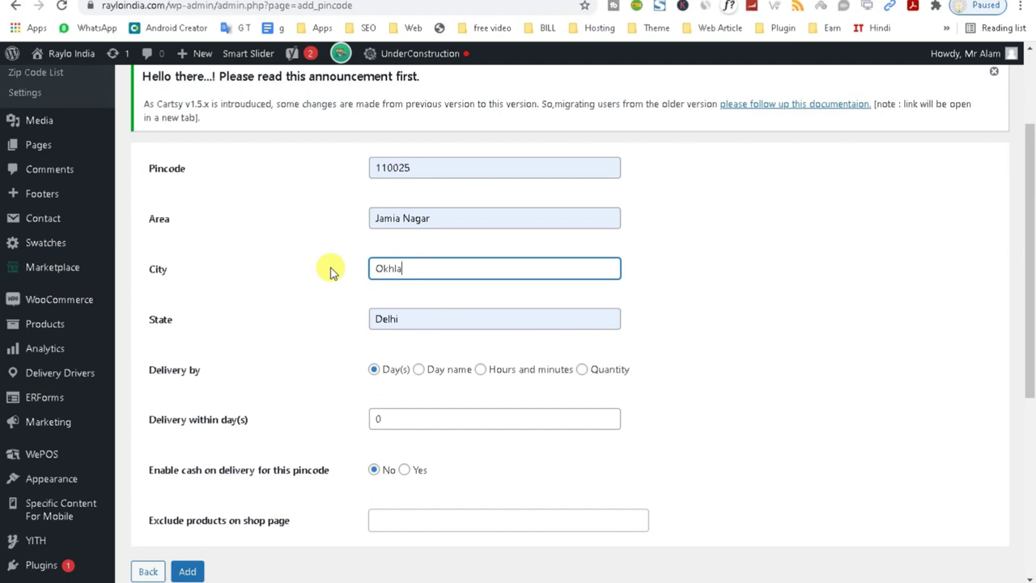
scroll(669, 286, "up", 1)
left_click(731, 303)
left_click_drag(1025, 224, 1026, 327)
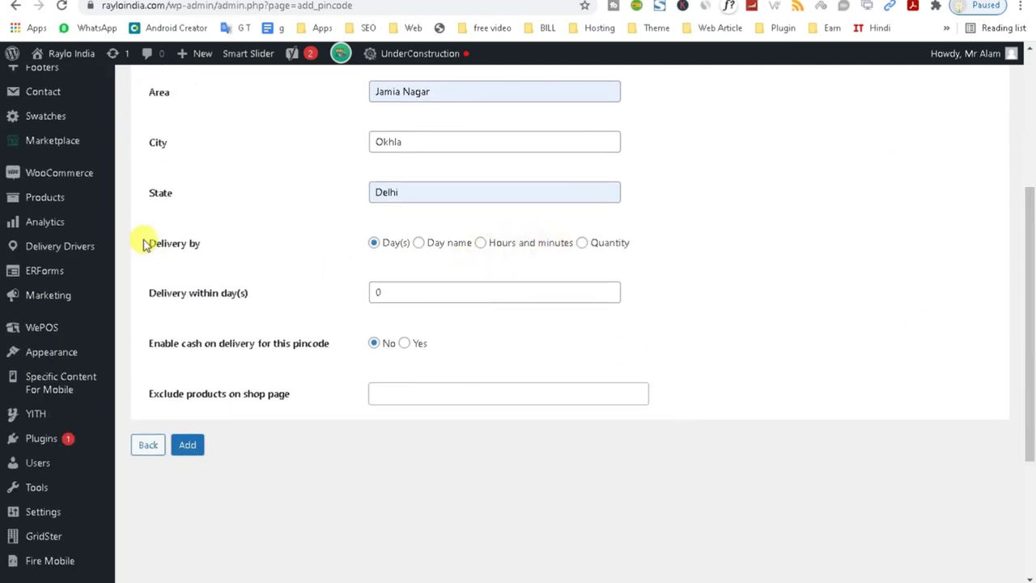
left_click_drag(145, 245, 212, 243)
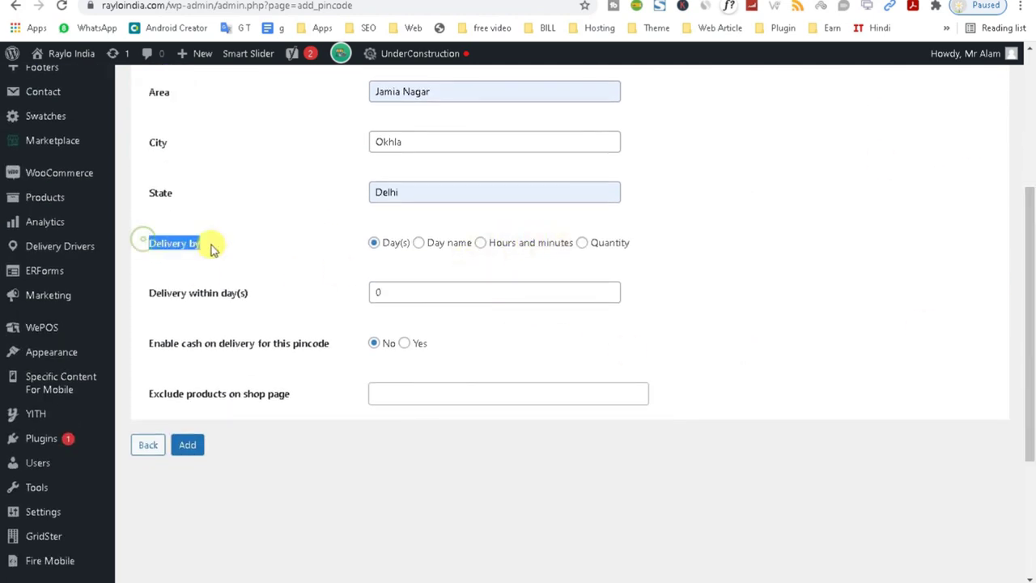
Try the weekday, hours-and-minutes and quantity-based Delivery by options.
left_click(419, 245)
left_click(422, 291)
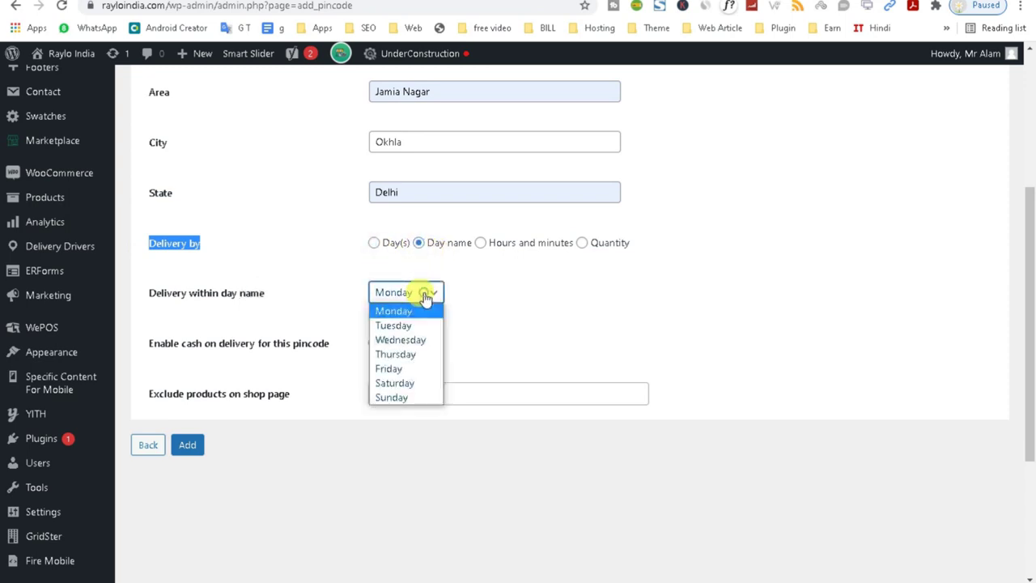
left_click(372, 244)
left_click(372, 245)
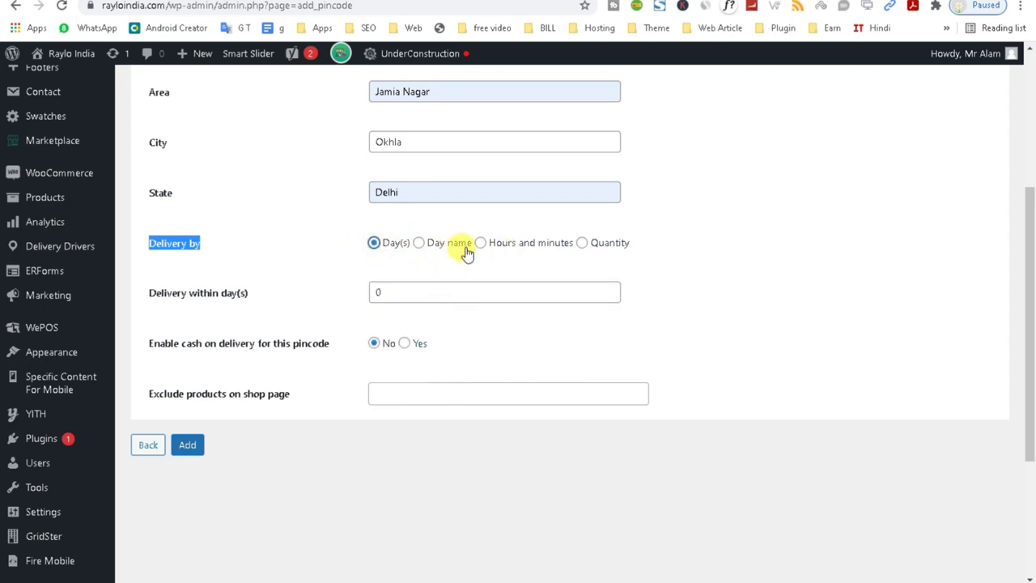
left_click(479, 244)
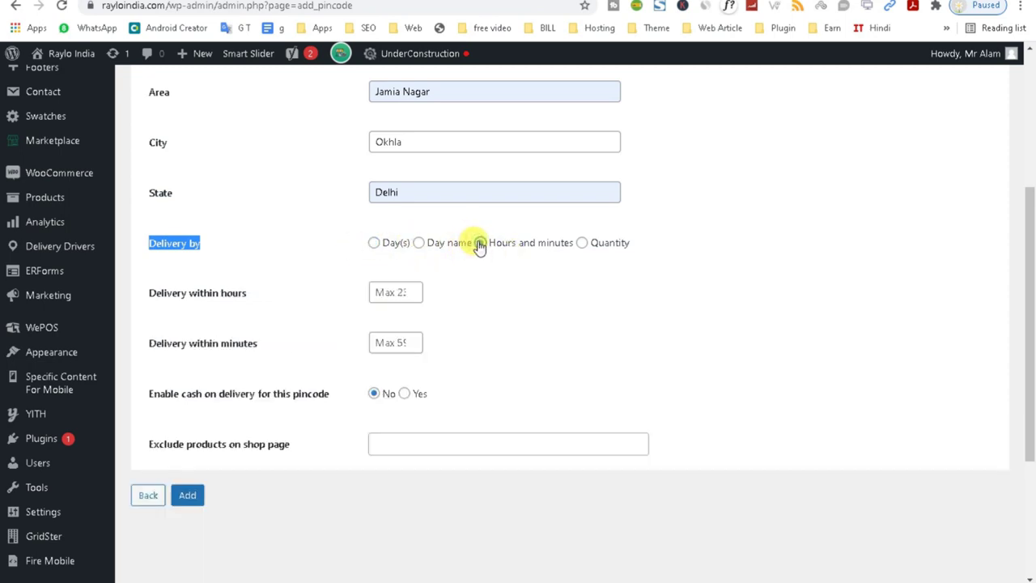
left_click(580, 244)
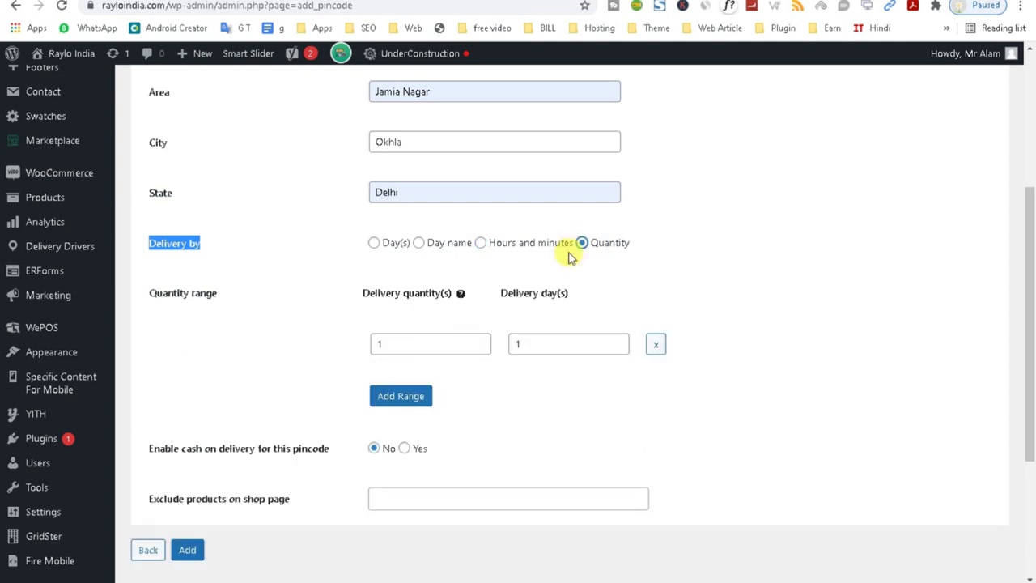
left_click(431, 344)
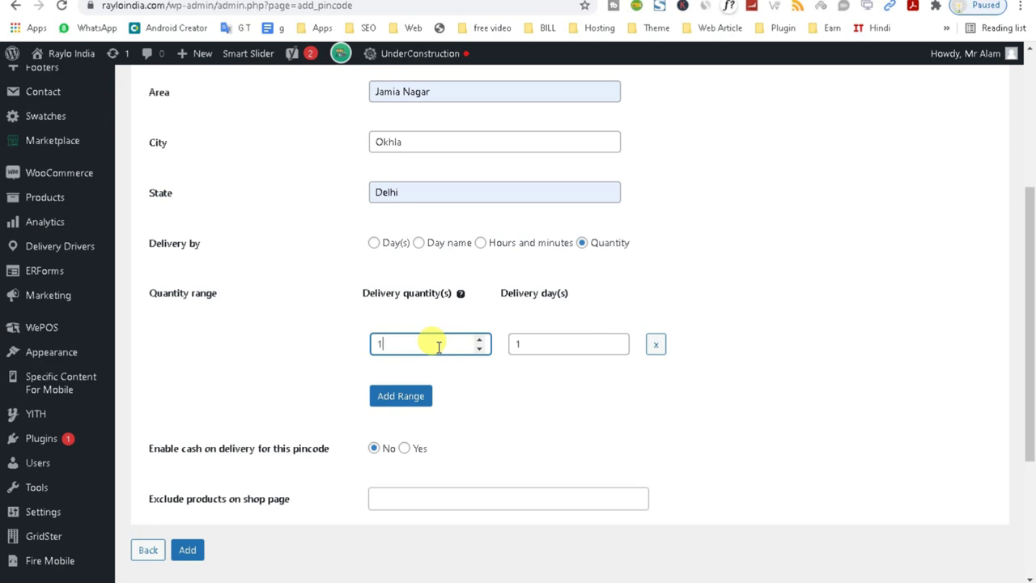
left_click(539, 341)
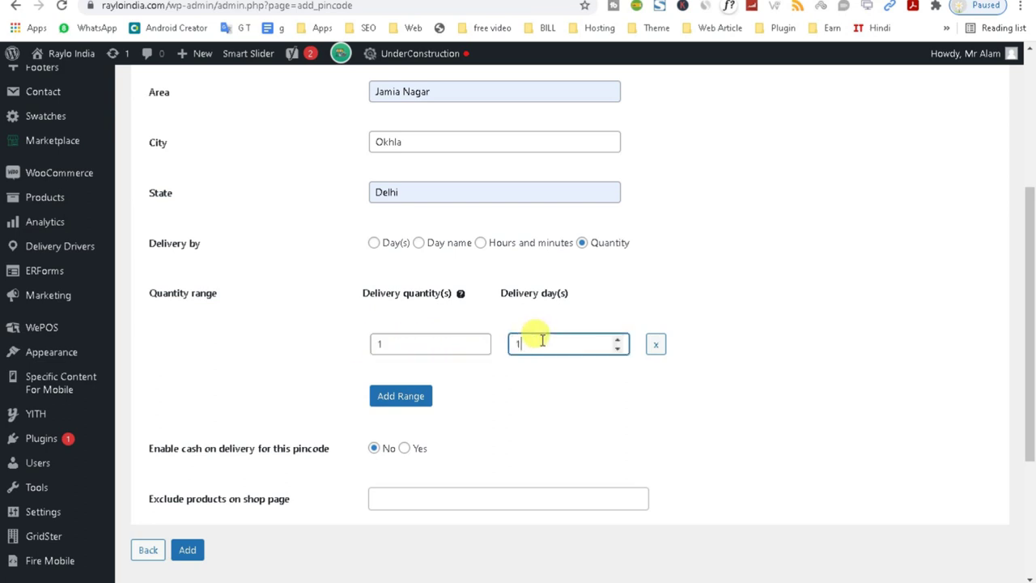
left_click(393, 343)
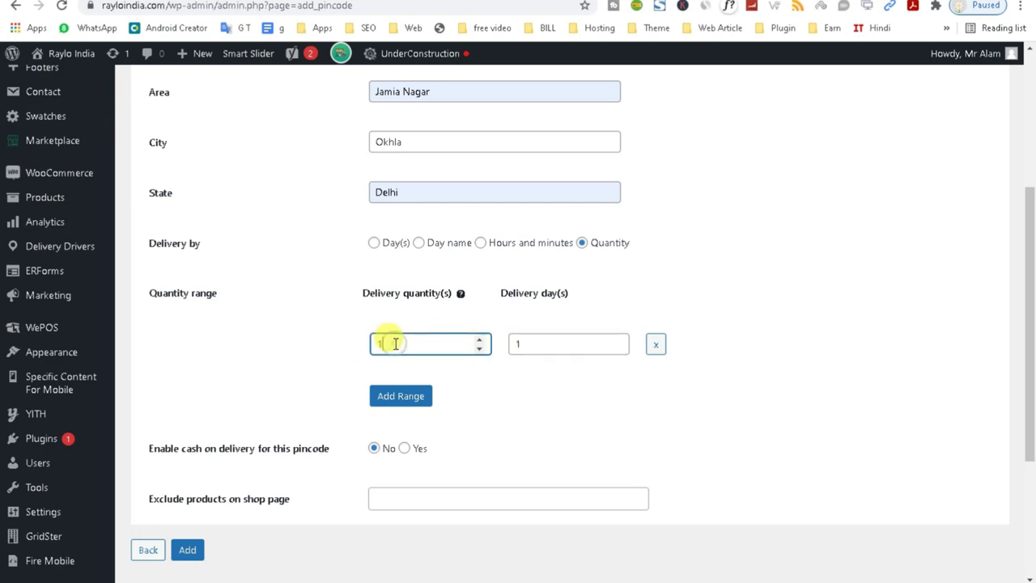
Settle Delivery by on Day(s) with delivery within 1 day.
left_click(374, 244)
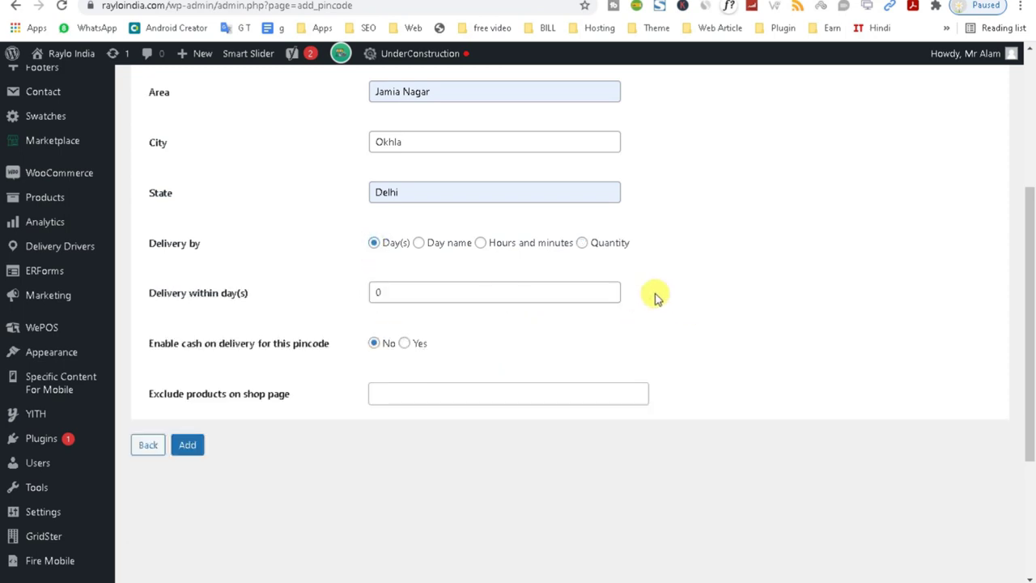
left_click(235, 297)
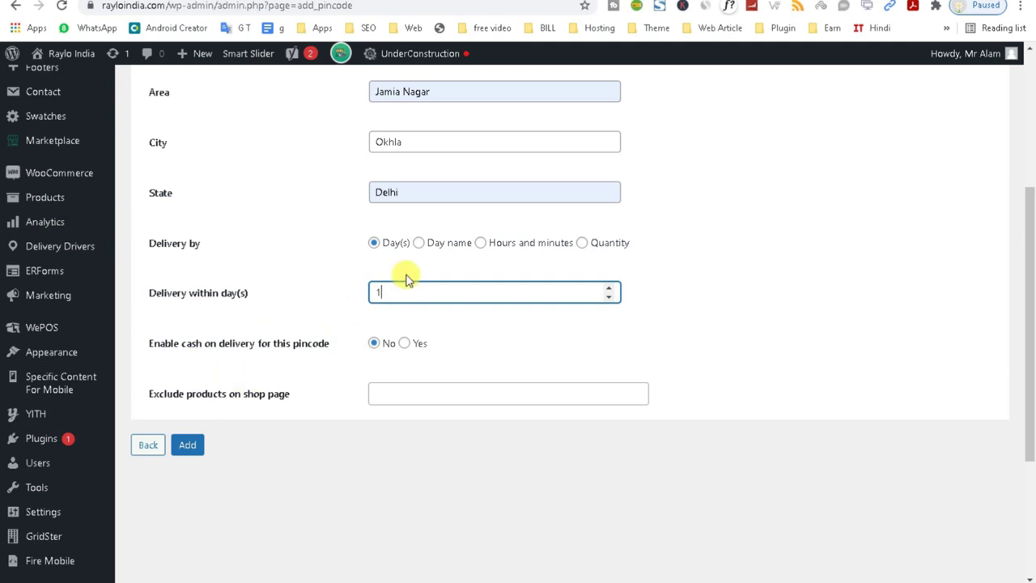
left_click(481, 250)
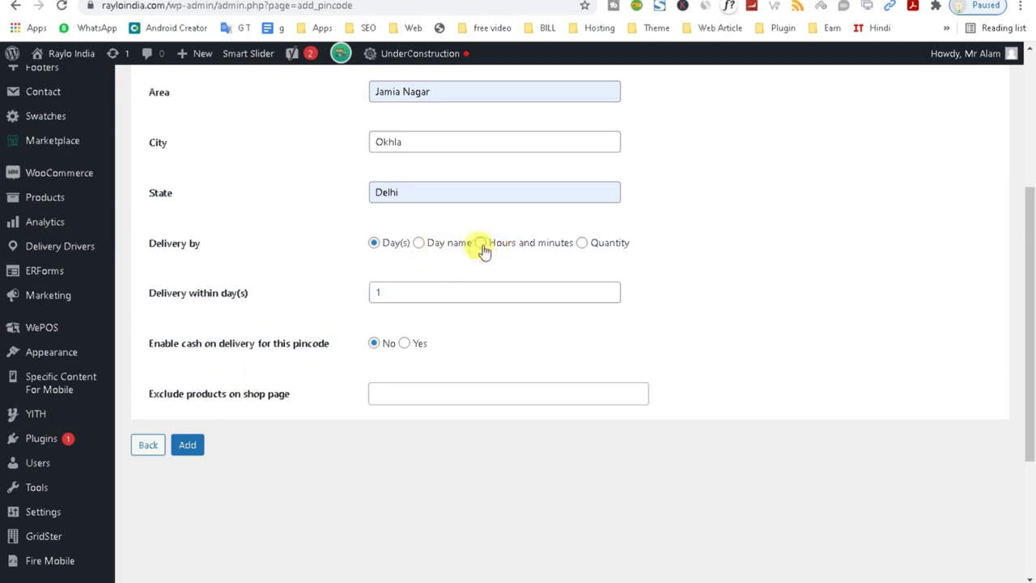
left_click(387, 293)
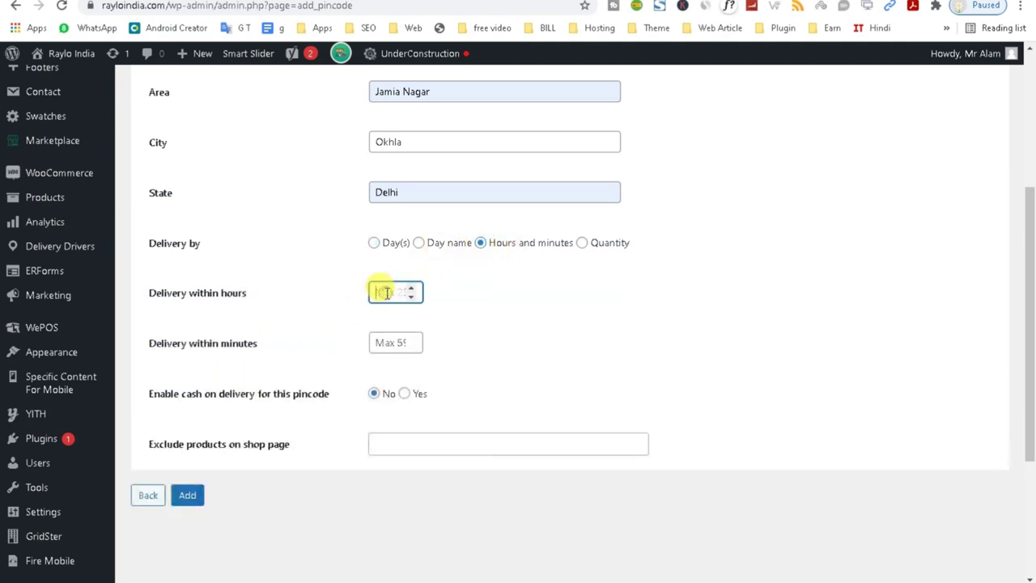
left_click(373, 243)
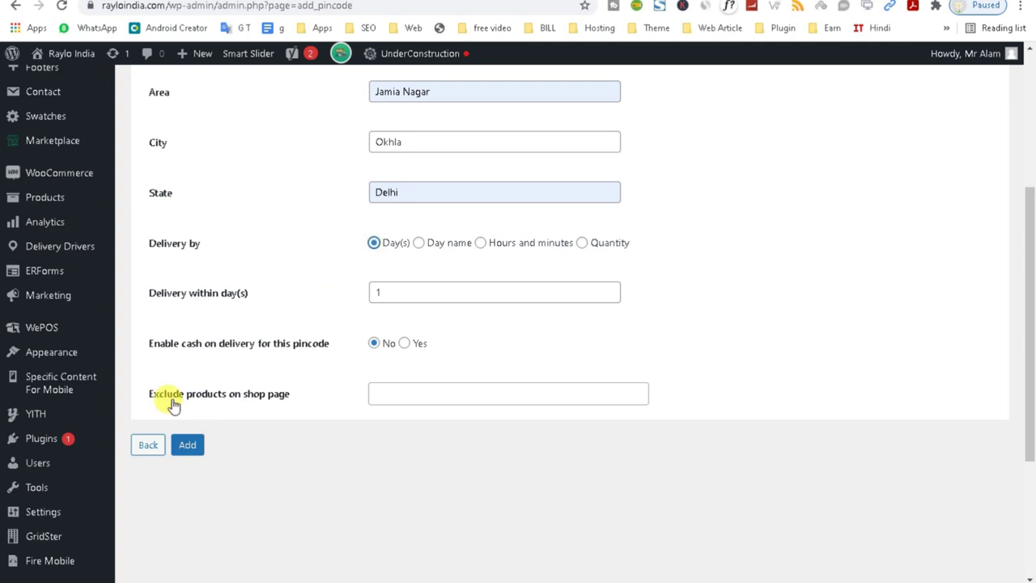
Leave Exclude products empty and add the 110025 Jamia Nagar zip code.
left_click(375, 391)
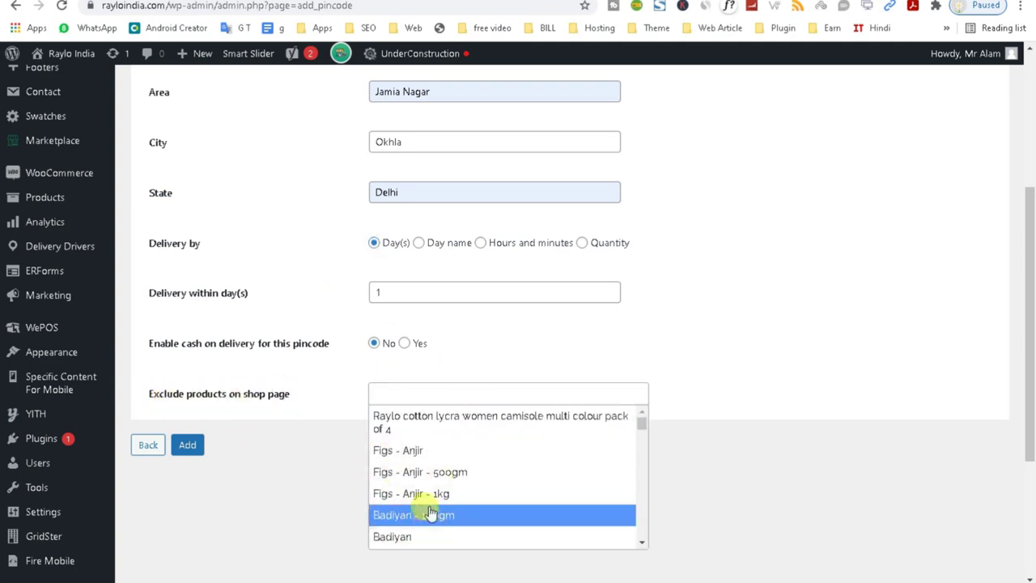
scroll(381, 522, "down", 3)
scroll(417, 531, "up", 1)
scroll(414, 526, "up", 1)
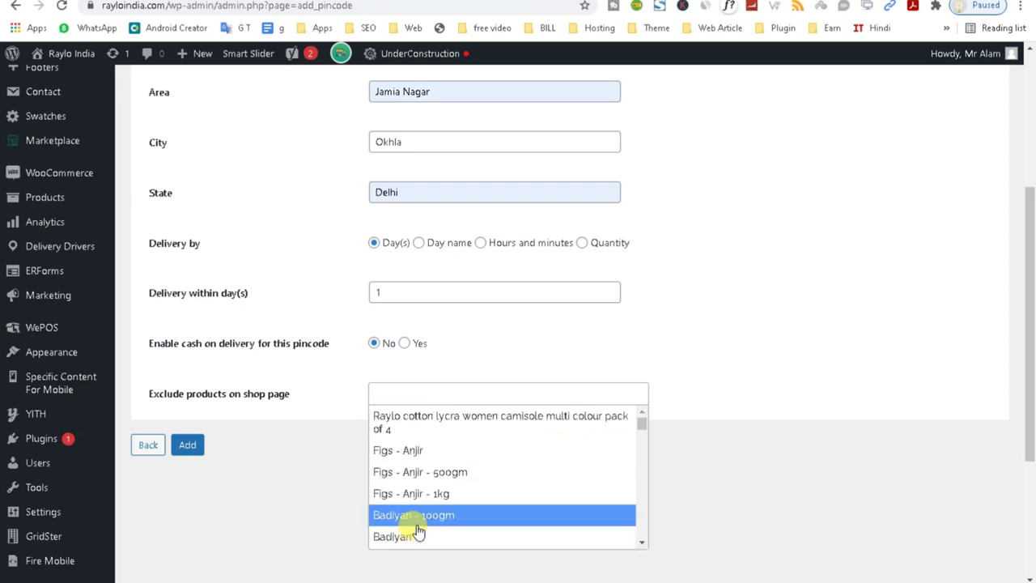
left_click(300, 465)
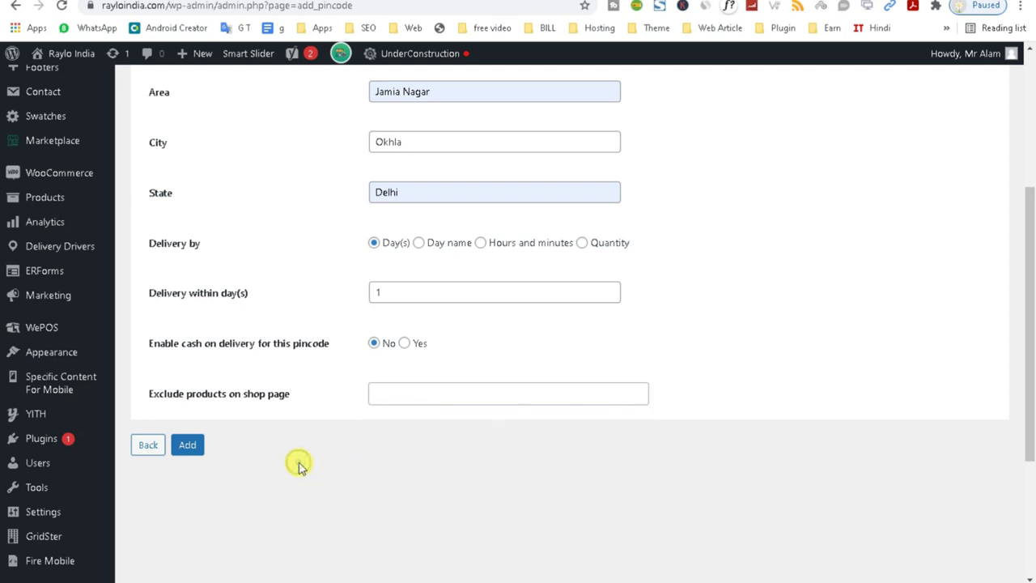
left_click(187, 447)
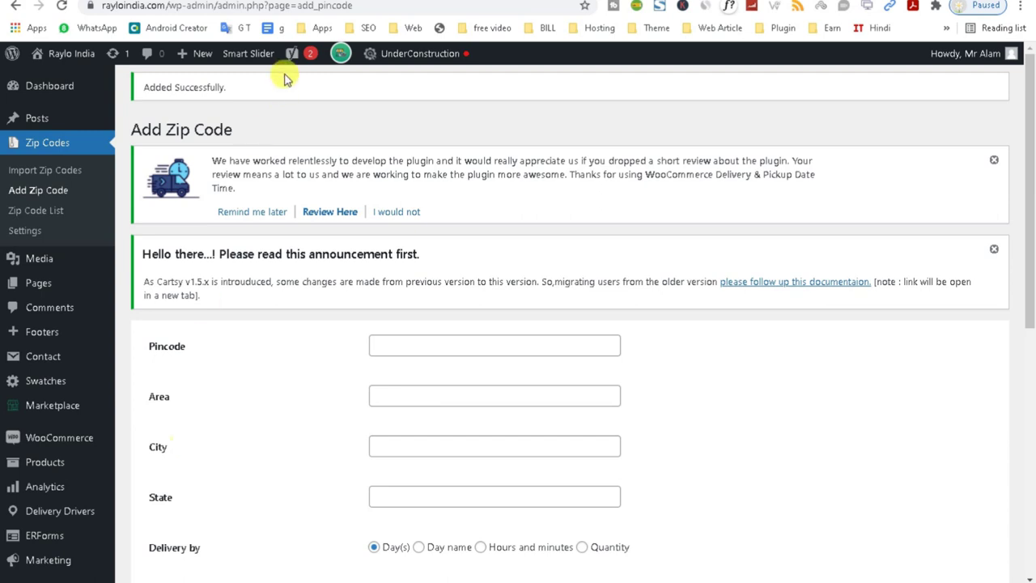
left_click(42, 213)
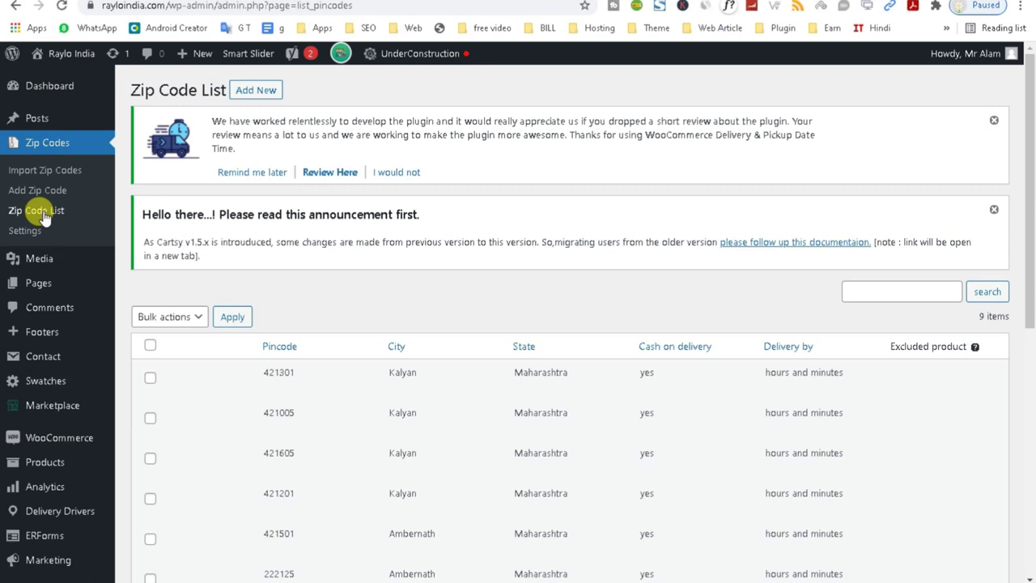
left_click_drag(1024, 192, 1032, 150)
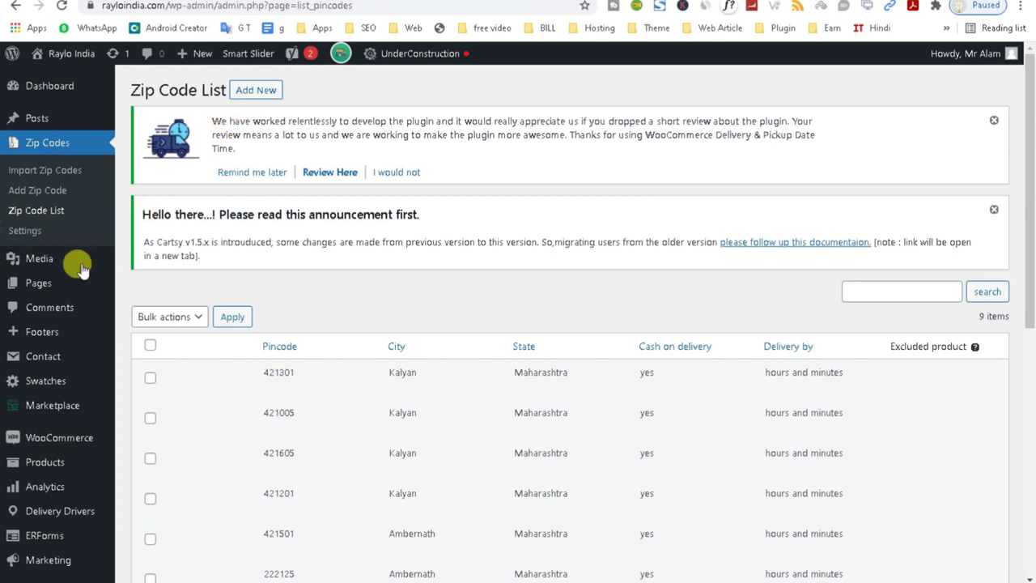
left_click(254, 98)
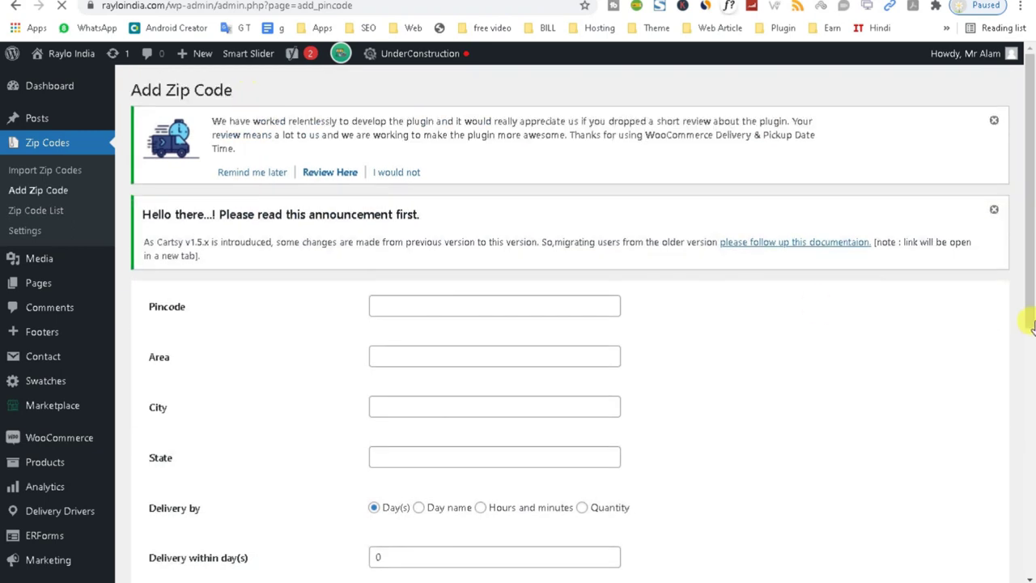
left_click_drag(1032, 327, 1011, 121)
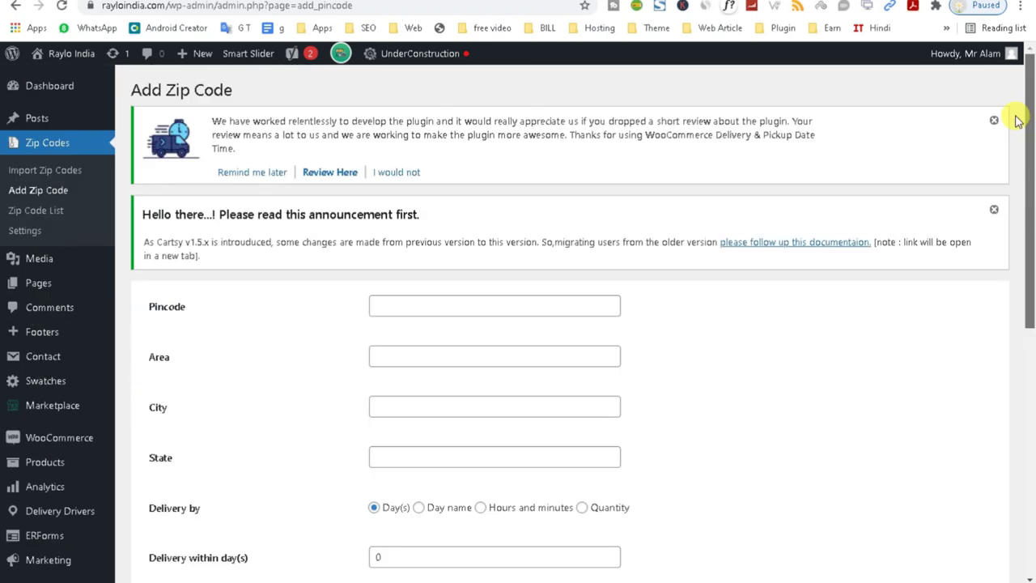
Look through the Zip Codes settings, then go to the Import Zip Codes page.
left_click(35, 232)
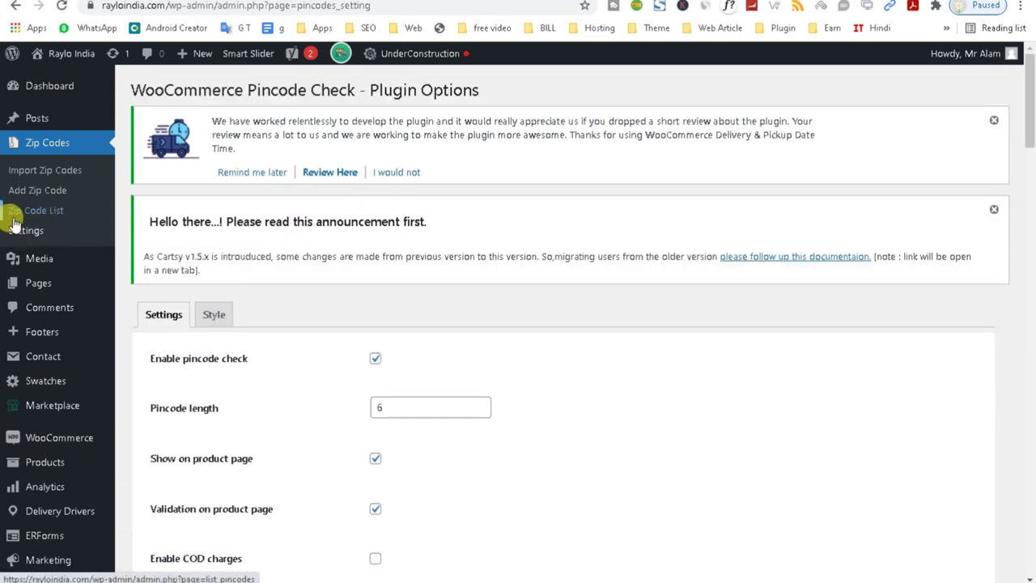
left_click(1029, 233)
left_click_drag(1030, 234, 1026, 167)
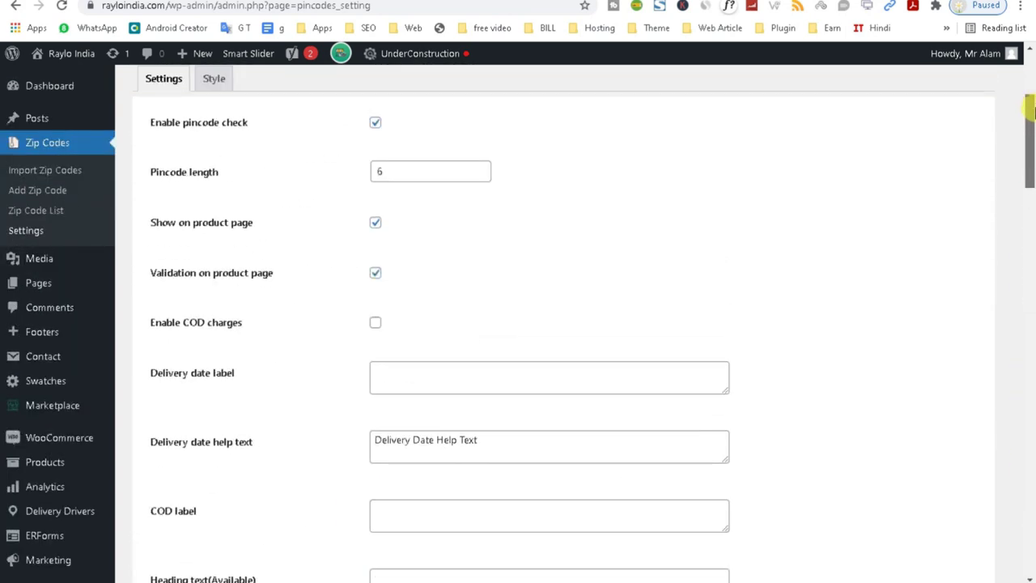
left_click(45, 178)
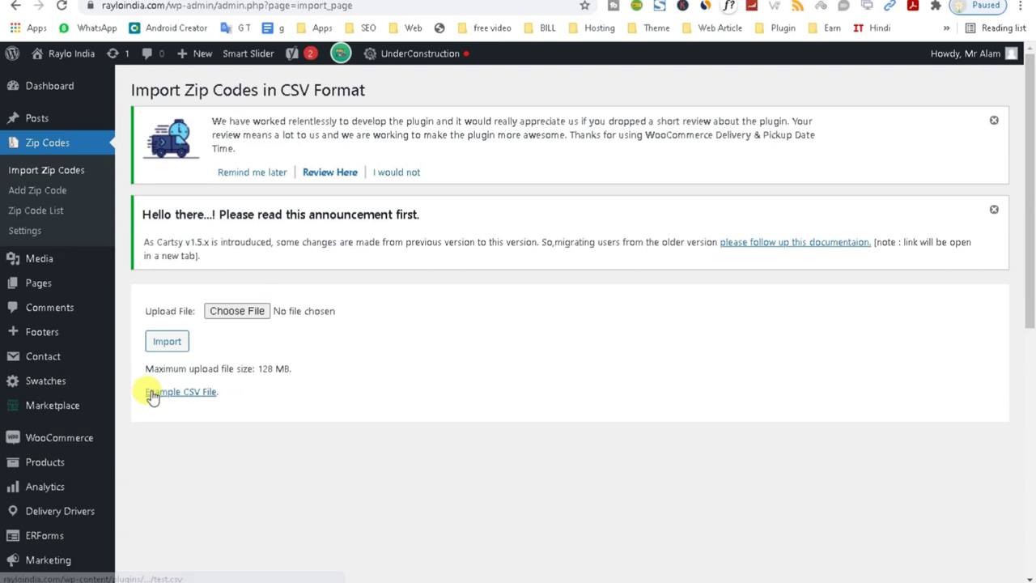
Download the Example CSV File and open test.csv in Excel.
right_click(199, 396)
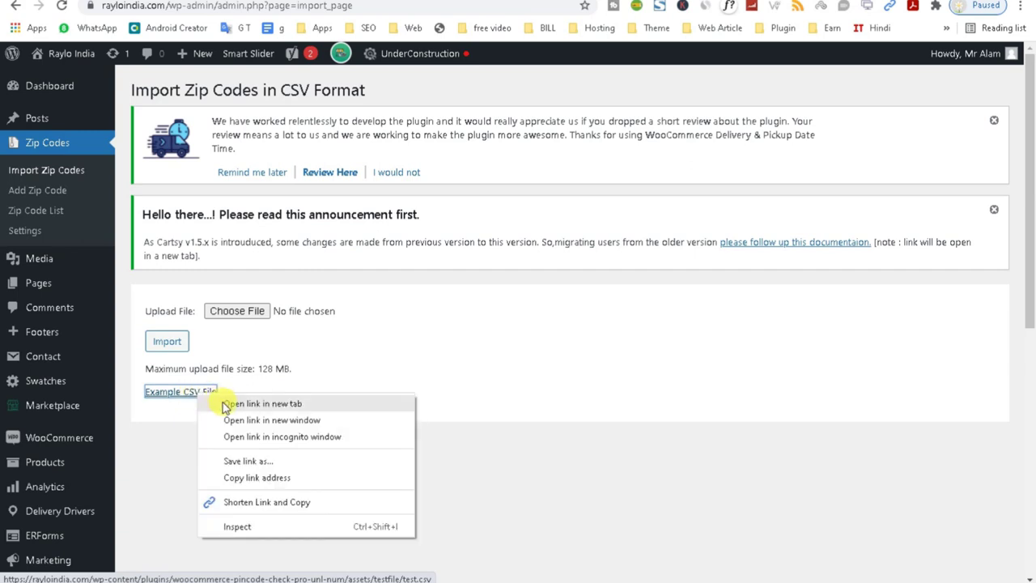
left_click(225, 404)
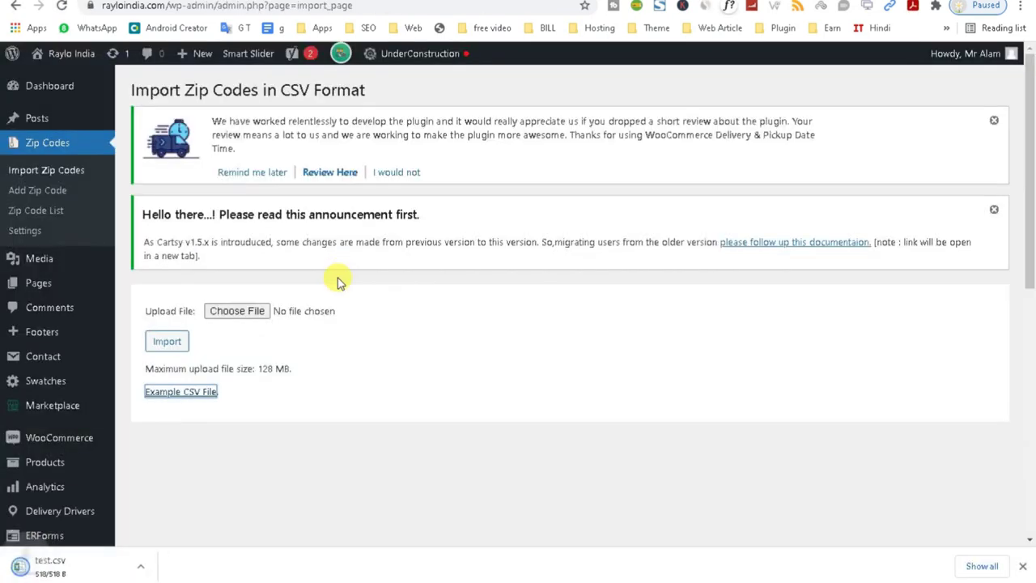
left_click(152, 566)
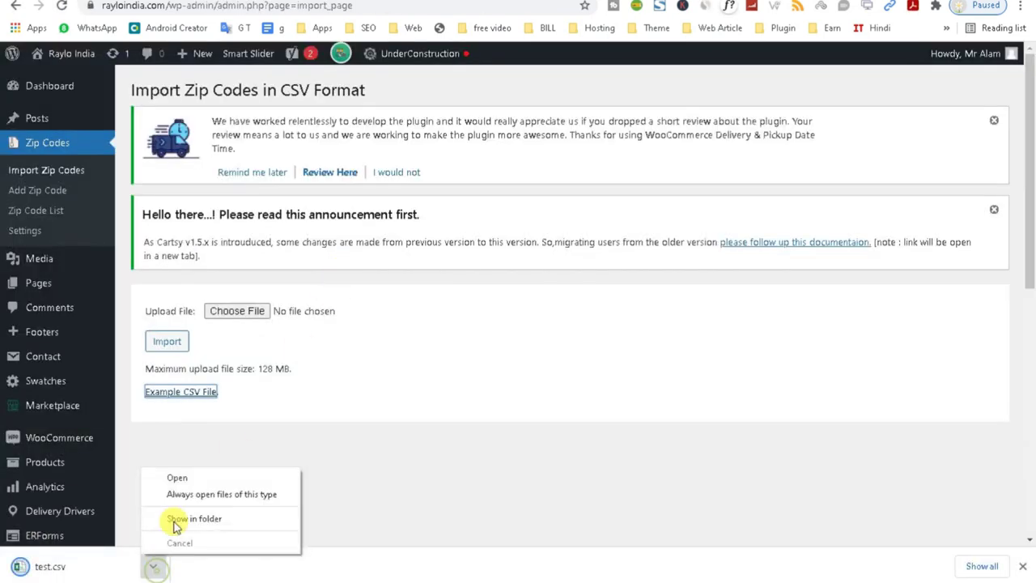
left_click(186, 481)
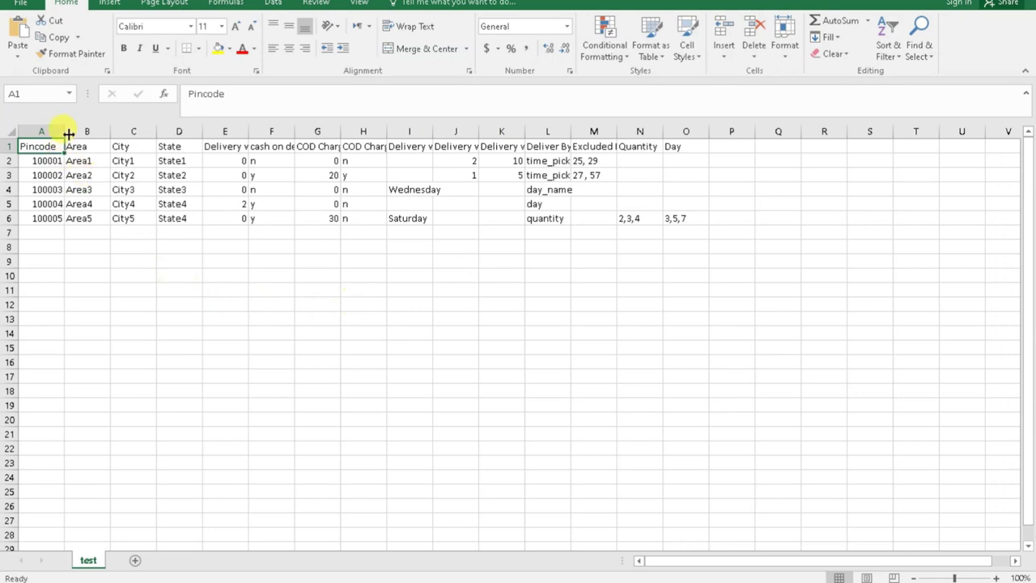
Widen columns A, E, F, G and K so headers like COD Charges are readable.
left_click_drag(63, 127, 109, 127)
left_click(89, 233)
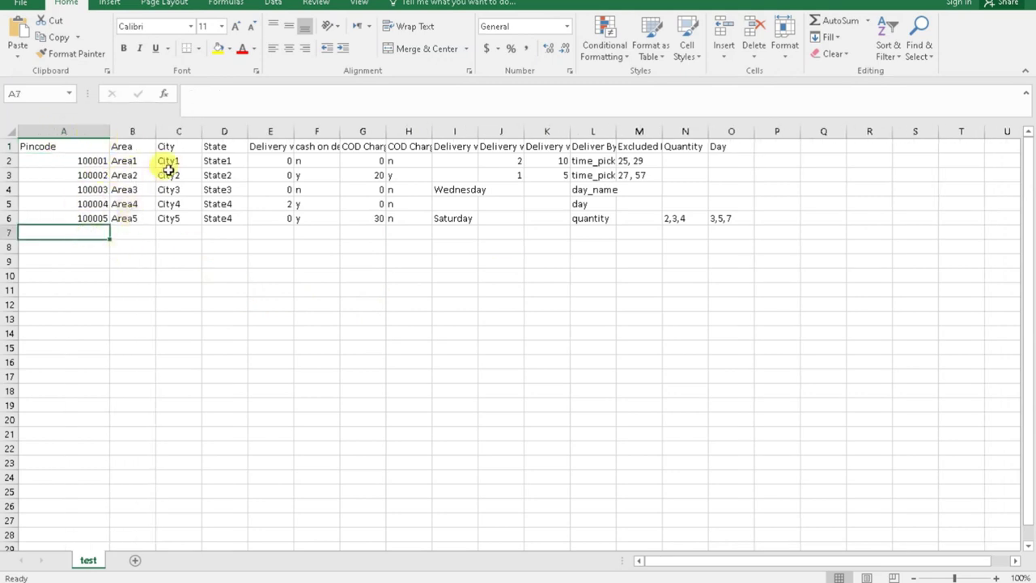
left_click_drag(294, 127, 417, 129)
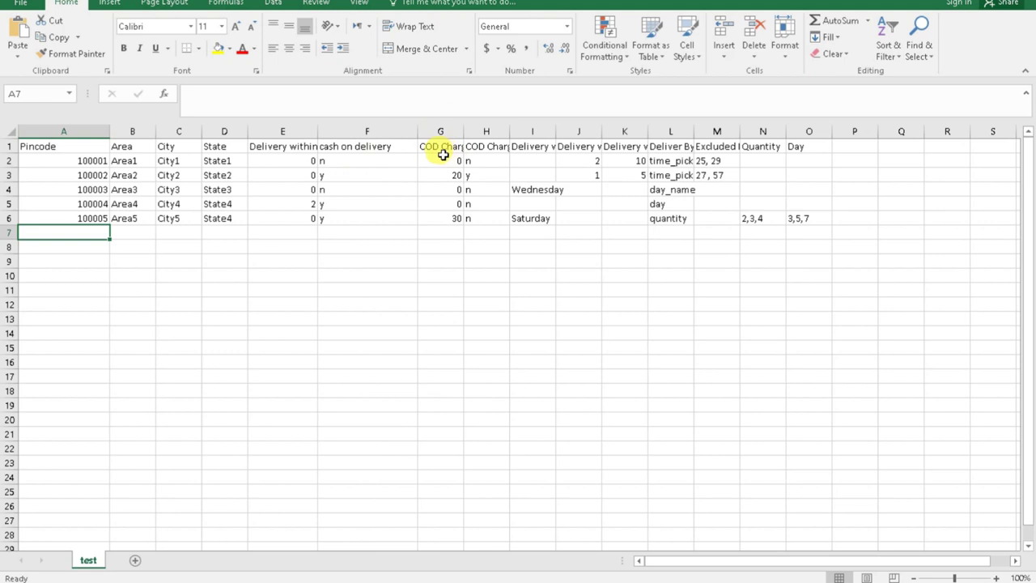
left_click(375, 161)
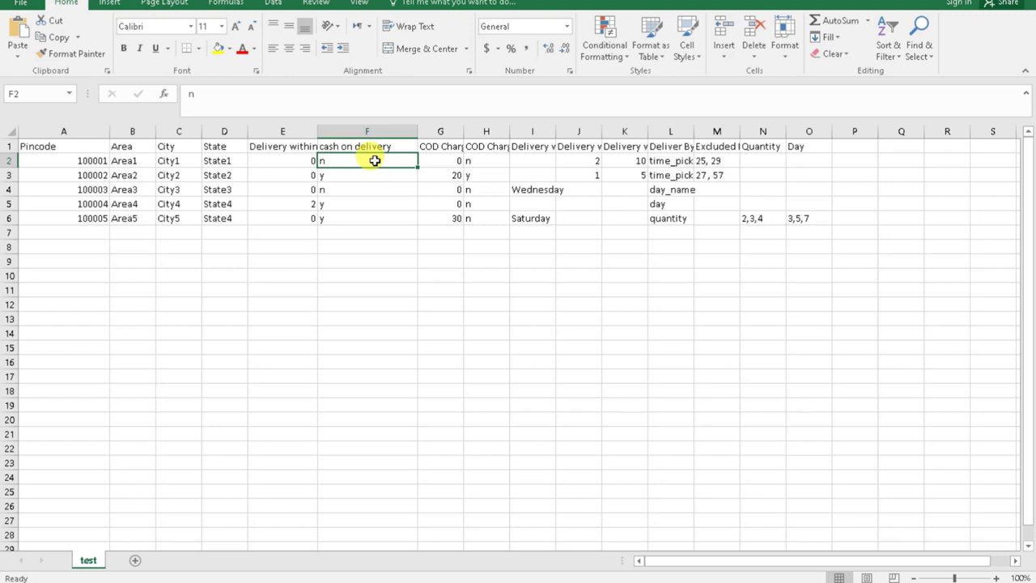
left_click_drag(461, 126, 946, 128)
left_click_drag(672, 562, 720, 564)
left_click_drag(807, 134, 835, 131)
left_click(774, 265)
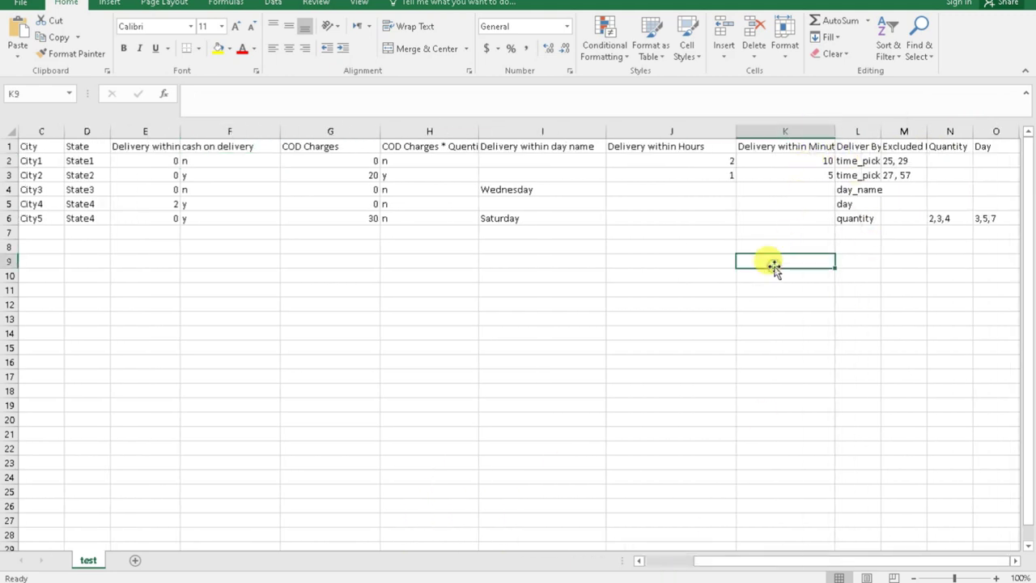
Return to the Chrome import page and open its CSV file chooser.
left_click_drag(704, 564, 564, 577)
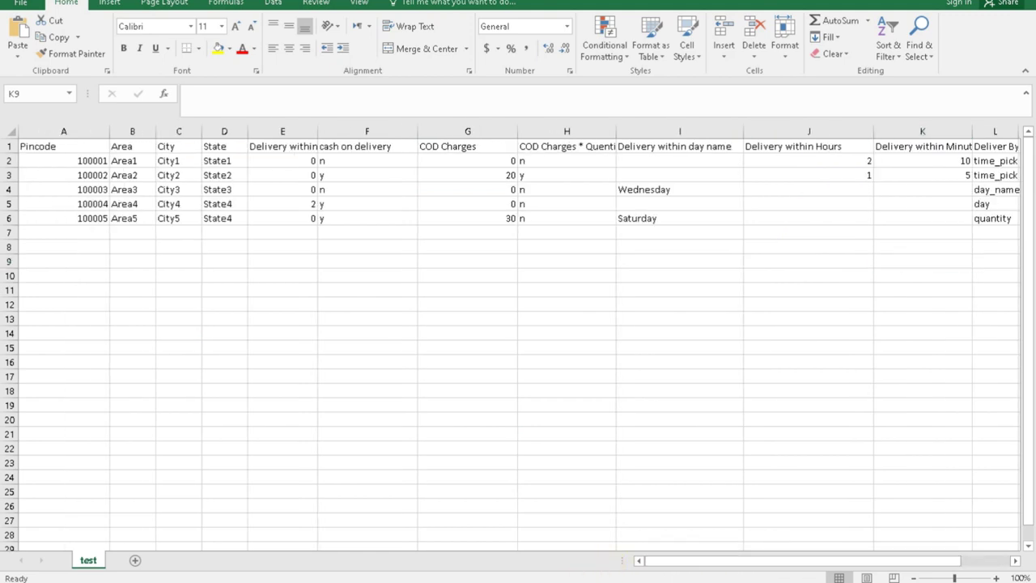
left_click(689, 563)
left_click(240, 316)
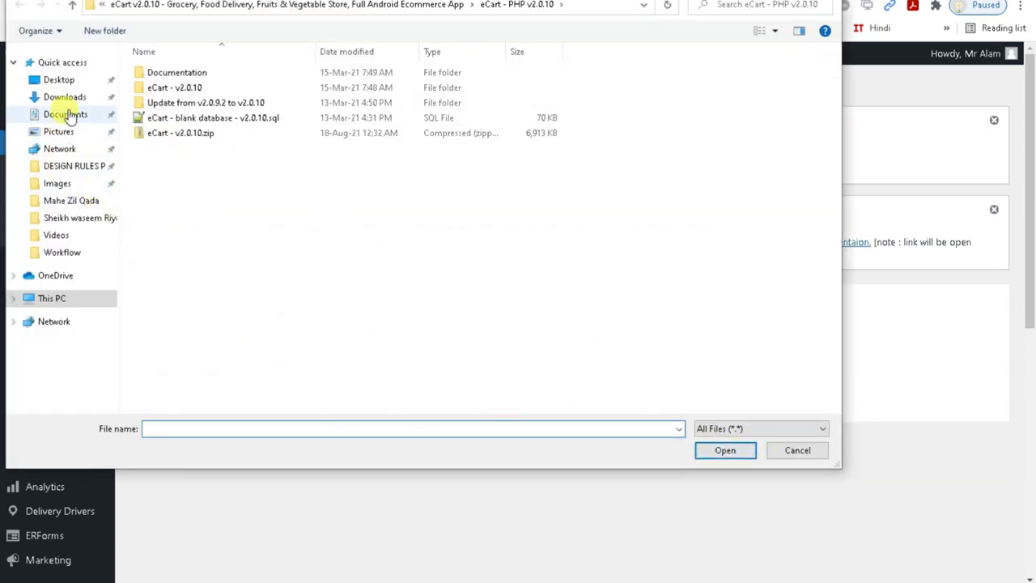
Pick test.csv from Downloads as the zip code import file, then open the storefront home page.
left_click(51, 81)
left_click(63, 98)
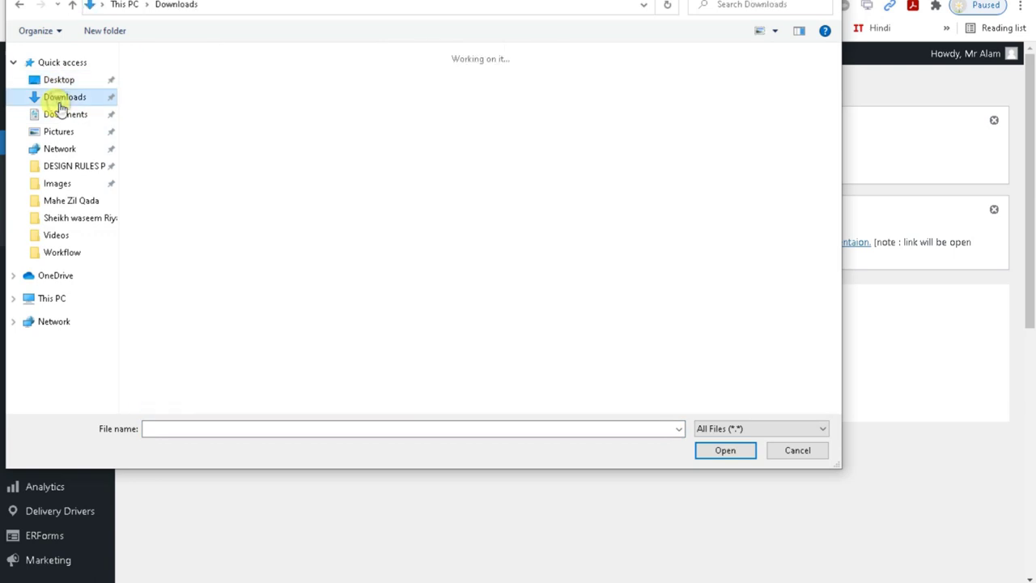
double_click(193, 110)
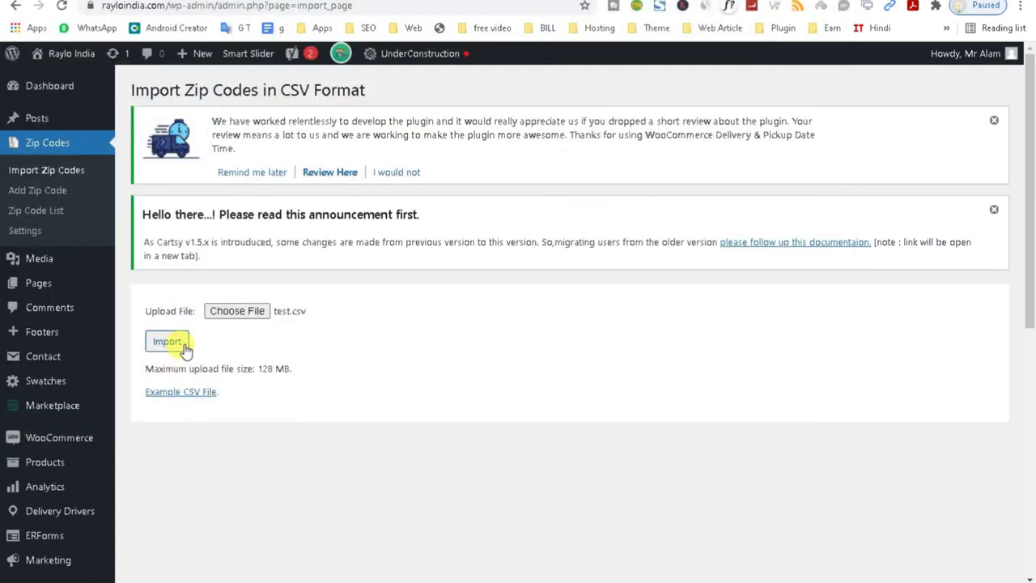
left_click(31, 233)
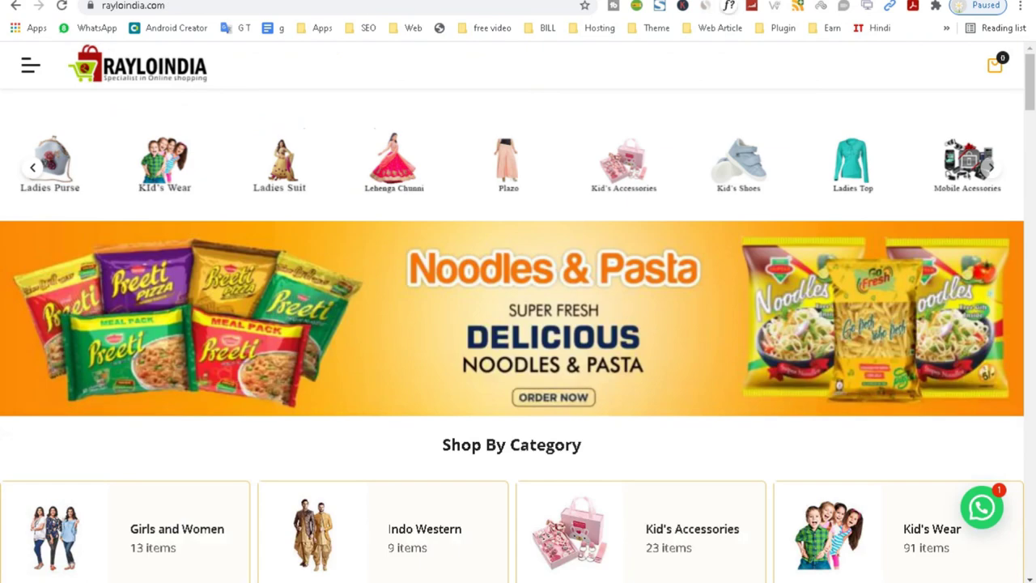
Open the Green Chillie product page on the storefront.
left_click_drag(1029, 97, 1031, 183)
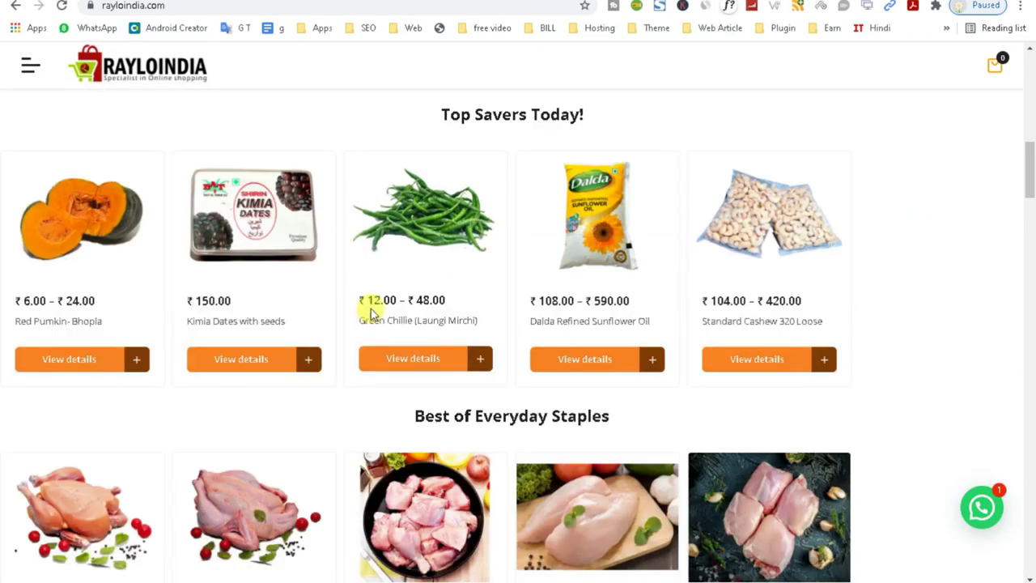
left_click(421, 247)
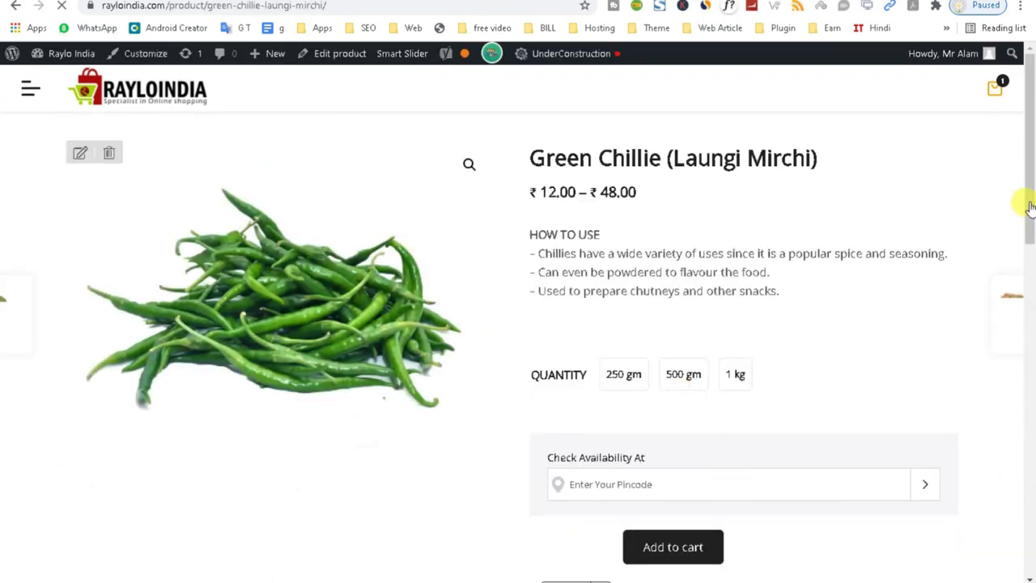
scroll(1021, 243, "down", 3)
scroll(1023, 247, "up", 1)
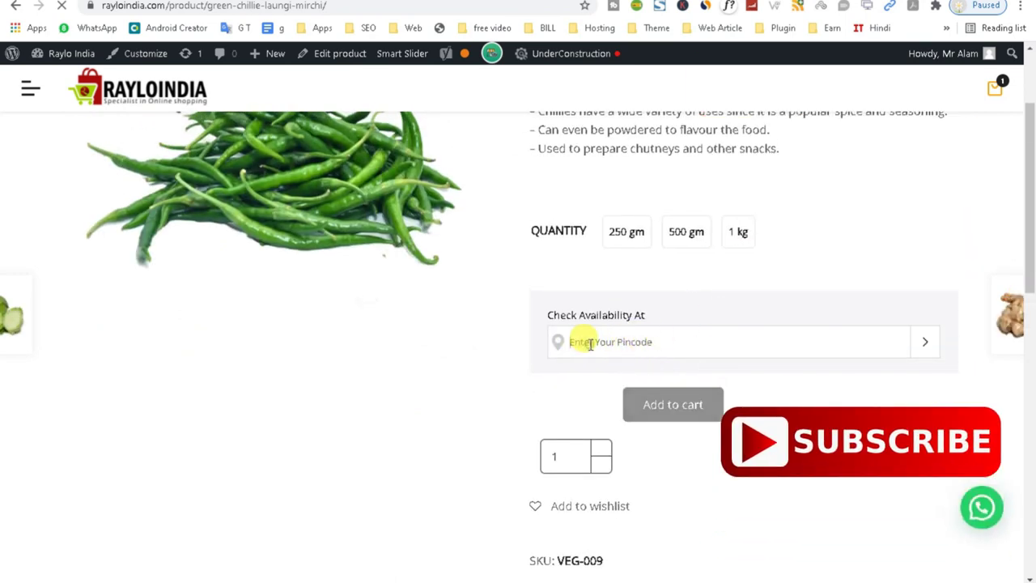
Check pincode 110025 and highlight the cash on delivery availability message.
left_click(582, 341)
type("1103")
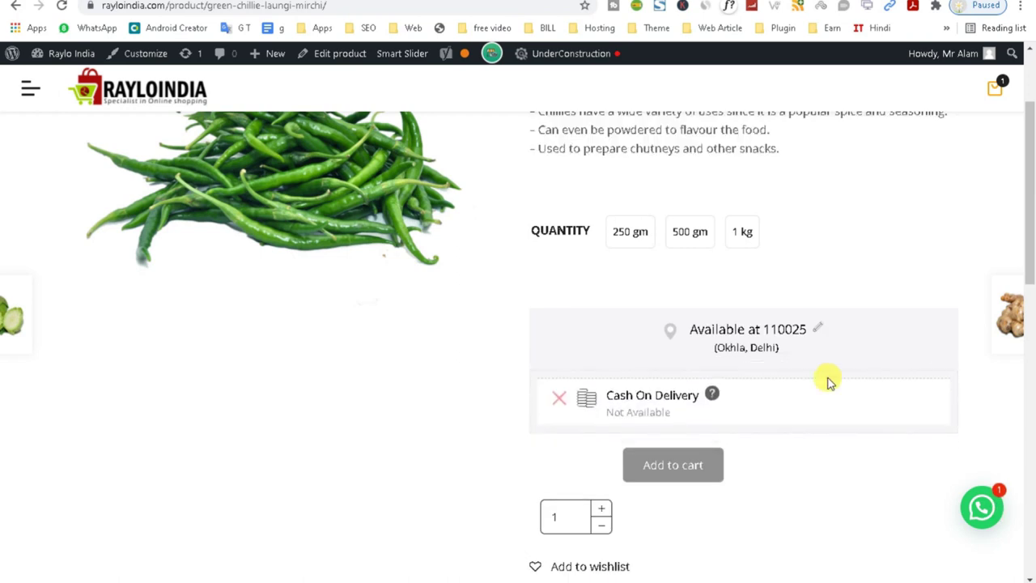
left_click_drag(609, 392, 712, 421)
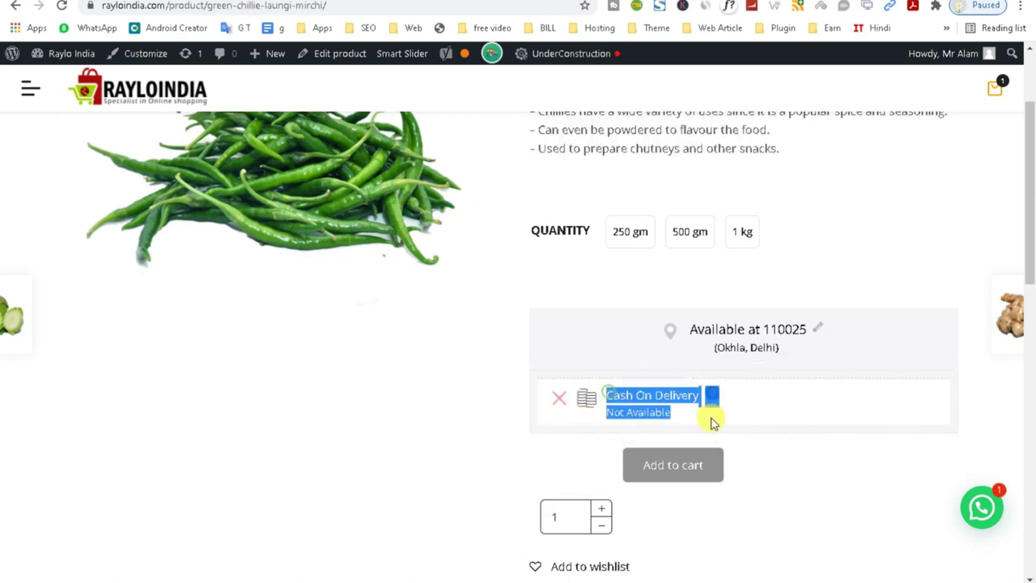
double_click(637, 410)
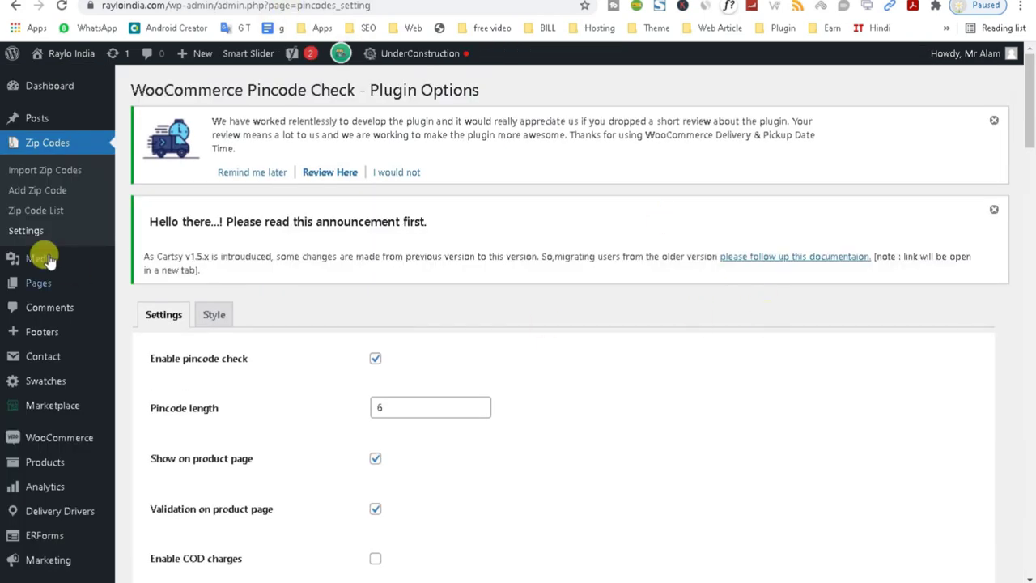
Edit the 110025 entry from the Zip Code List and set Enable cash on delivery to Yes.
left_click(63, 217)
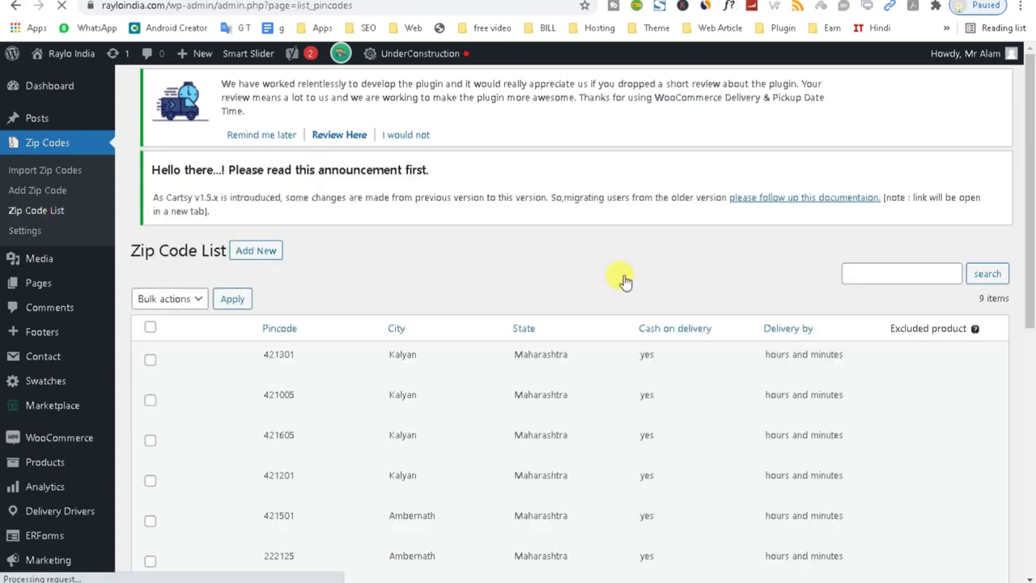
left_click_drag(1017, 202, 1024, 398)
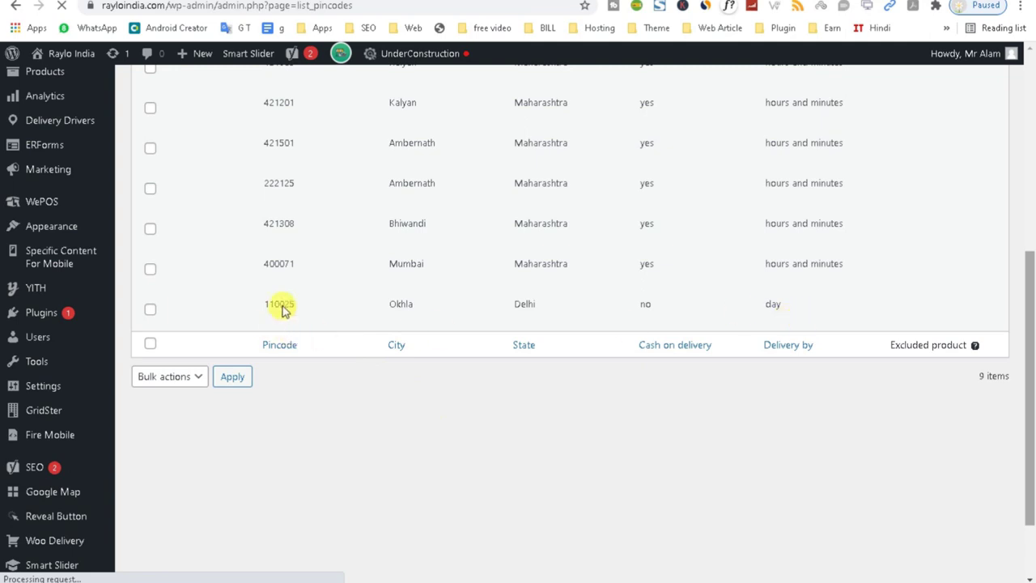
mouse_move(1029, 372)
left_mouse_down()
mouse_move(1029, 243)
mouse_move(1029, 368)
left_mouse_up()
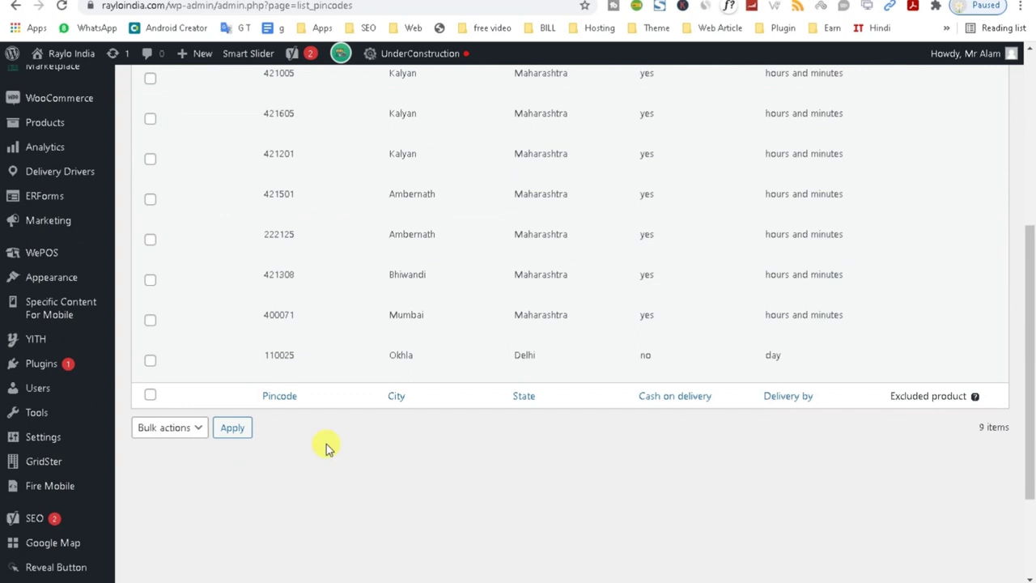
left_click(271, 371)
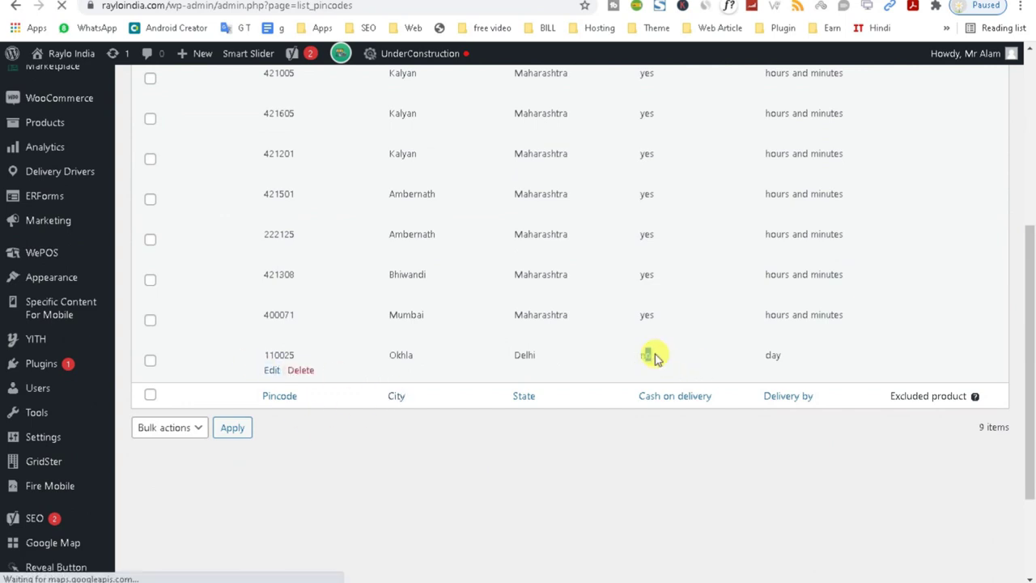
scroll(1026, 358, "down", 2)
scroll(1027, 359, "down", 1)
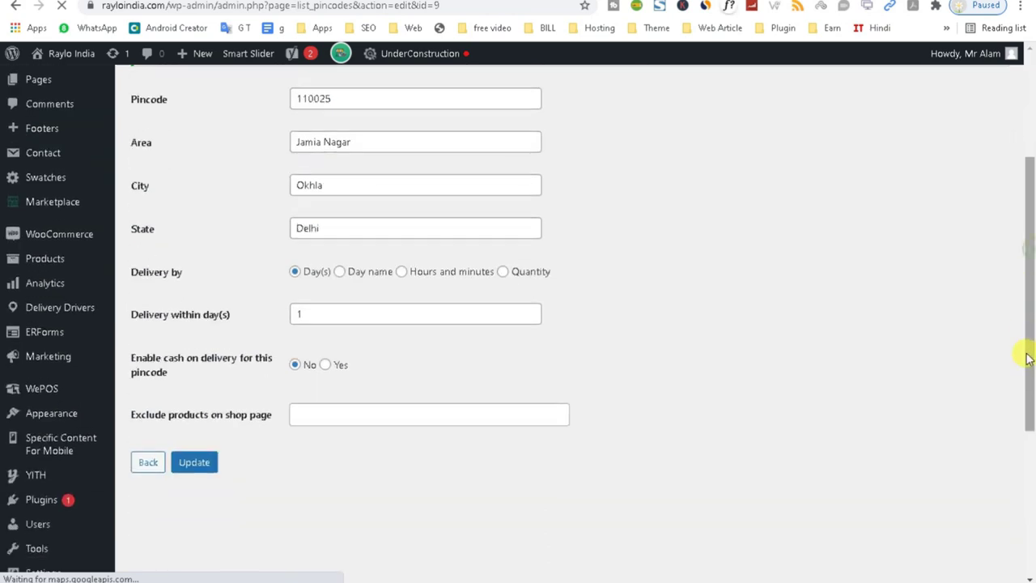
left_click(325, 364)
Update the 110025 Jamia Nagar zip code with cash on delivery enabled and COD charge 0.
double_click(299, 410)
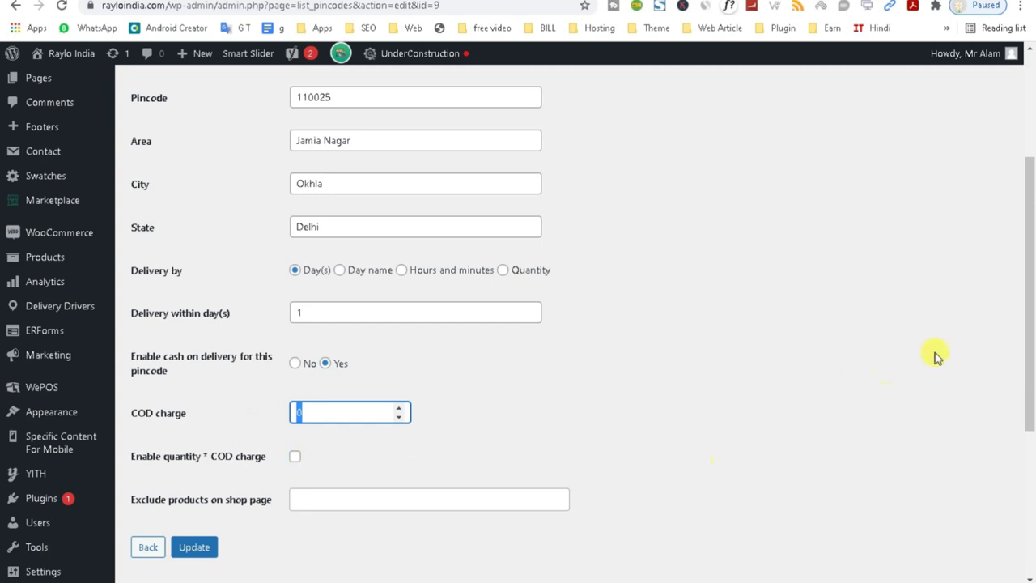
left_click_drag(1031, 330, 1028, 386)
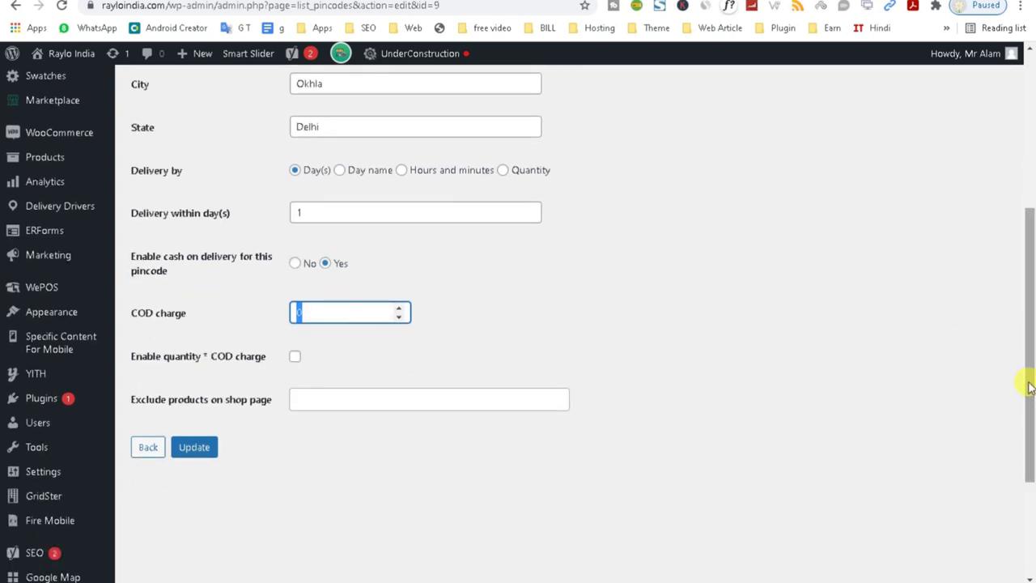
left_click(194, 454)
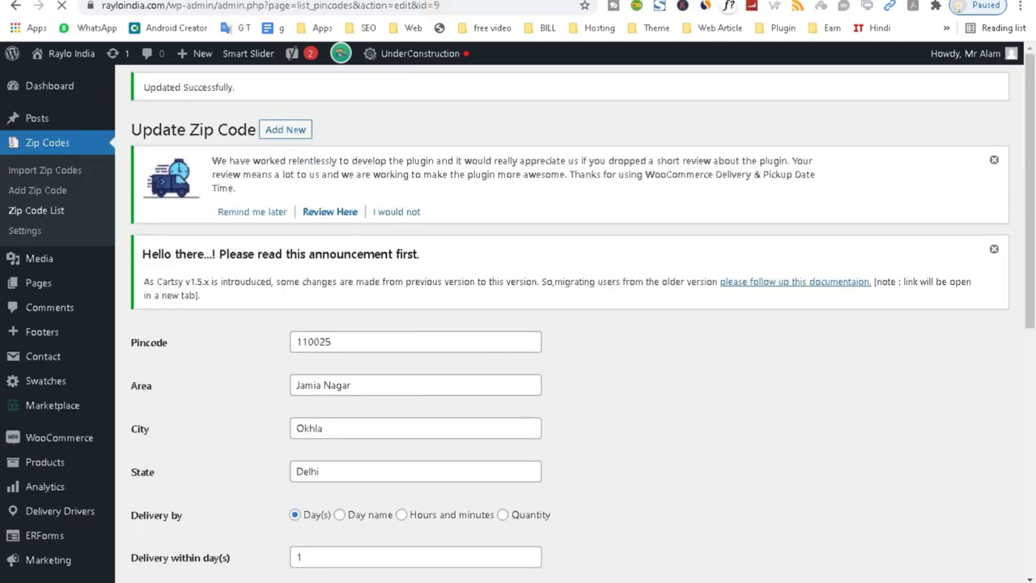
key("ctrl+Tab")
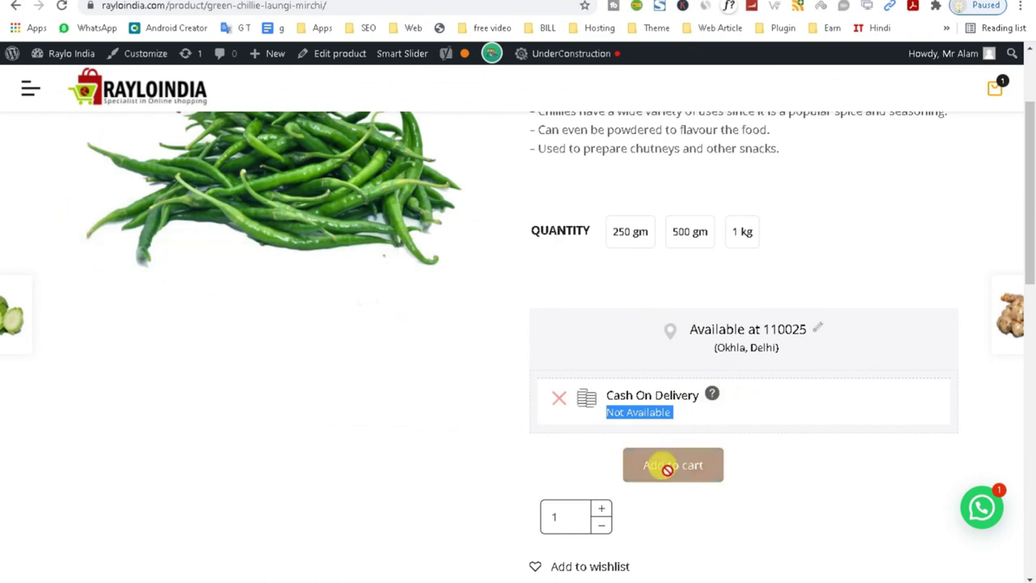
Reload the Green Chillie page to confirm COD Available for 110025, then go to Zip Codes > Settings.
left_click(62, 6)
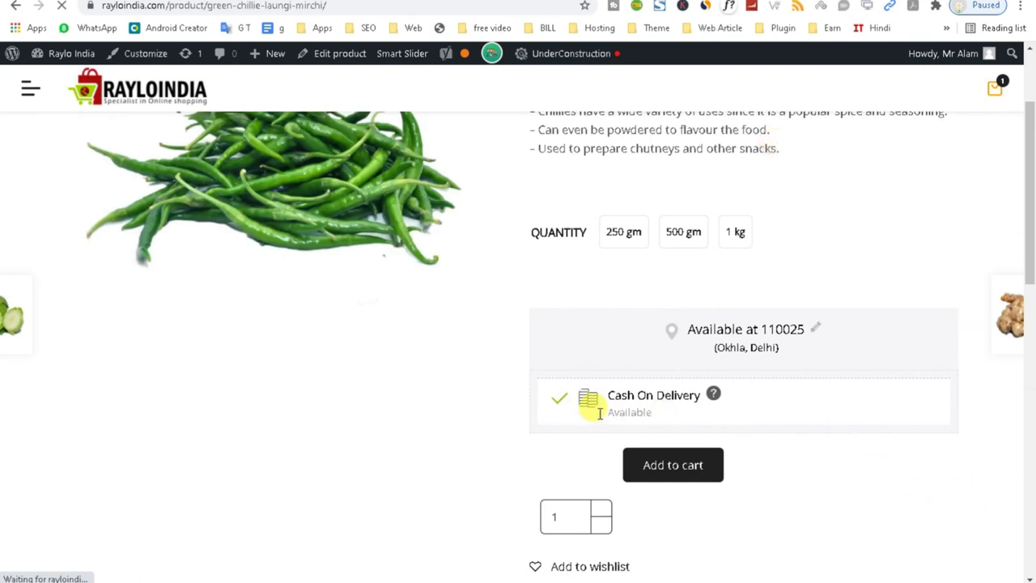
triple_click(664, 413)
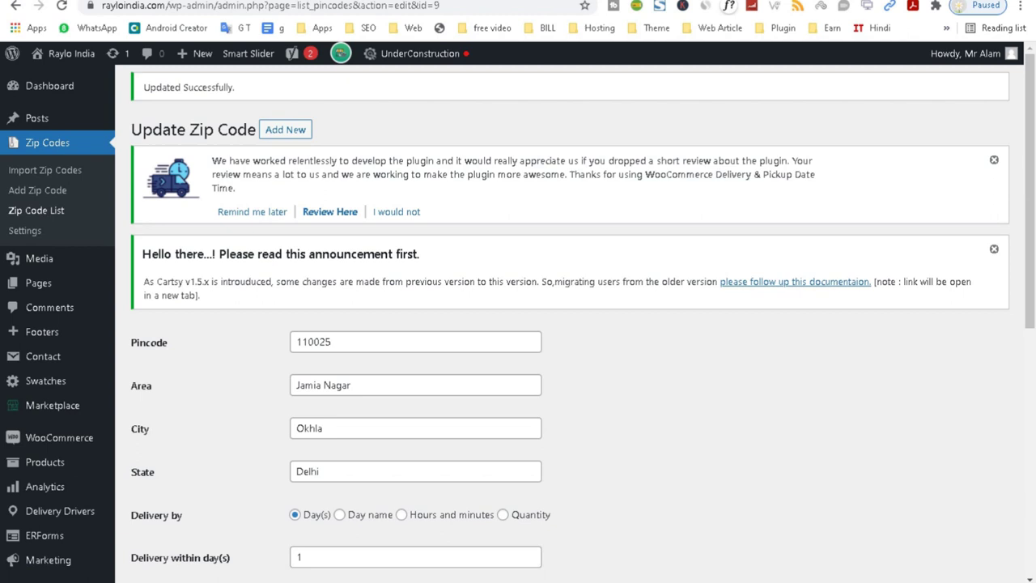
left_click(36, 236)
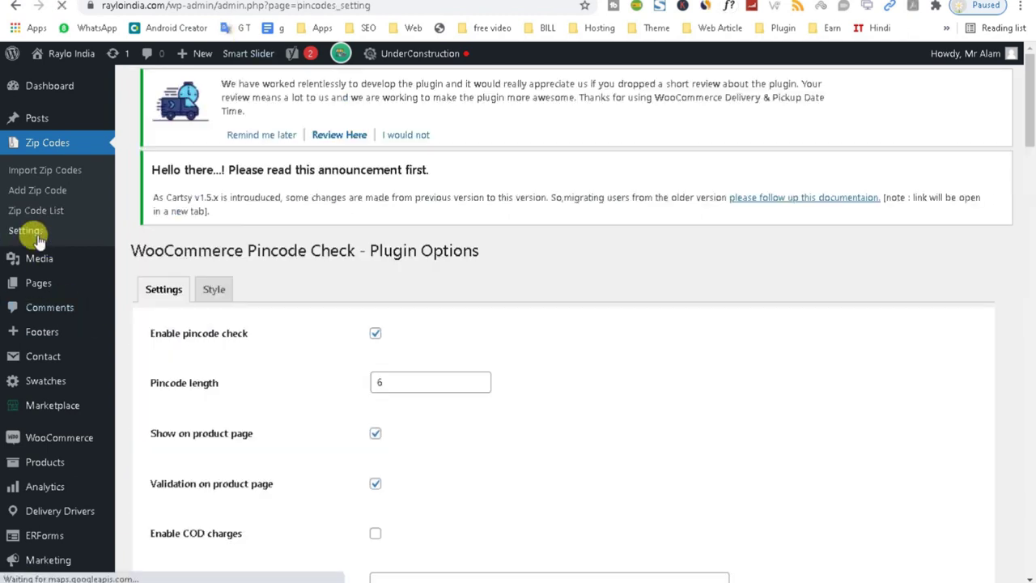
Set Autoload popup home to ON under Pincode check popup and save the plugin settings.
scroll(1034, 164, "down", 3)
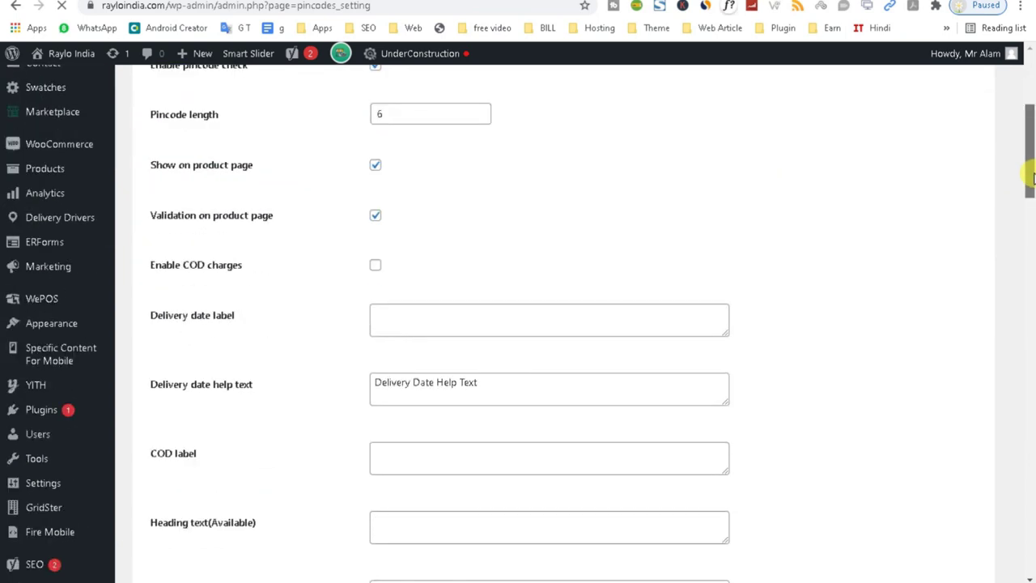
left_click_drag(1033, 178, 1020, 411)
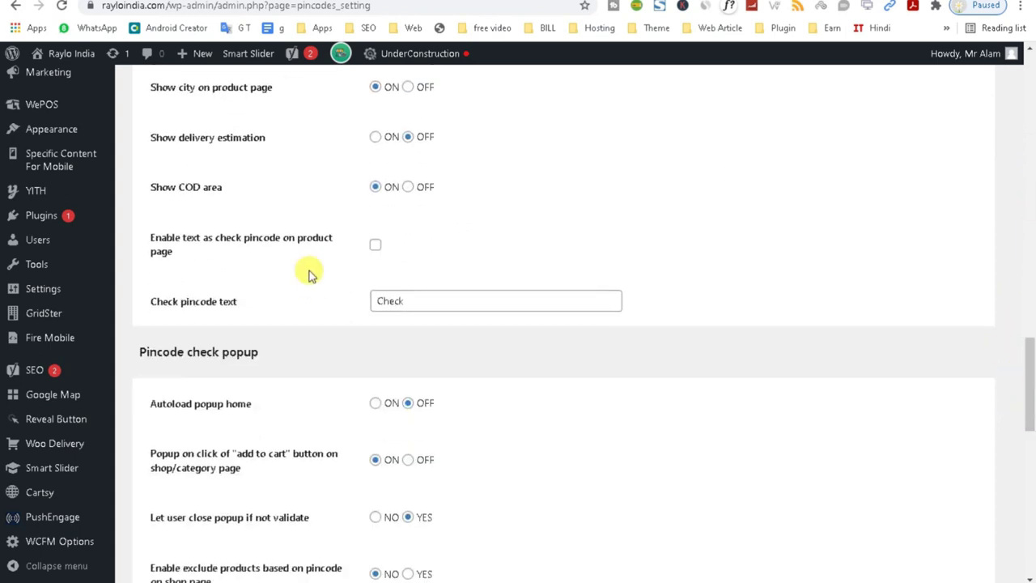
left_click_drag(1029, 393, 1029, 429)
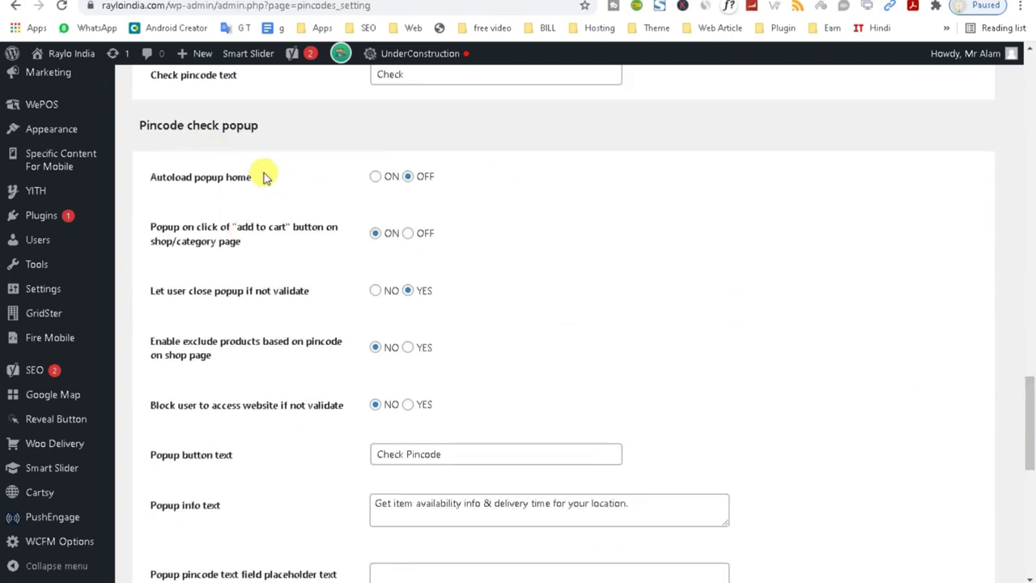
triple_click(231, 121)
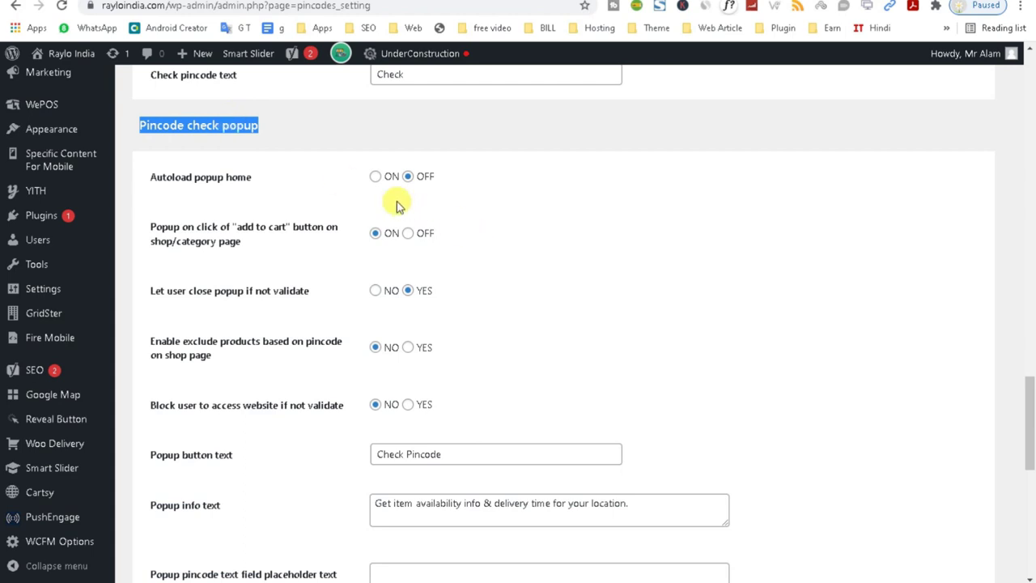
left_click(377, 178)
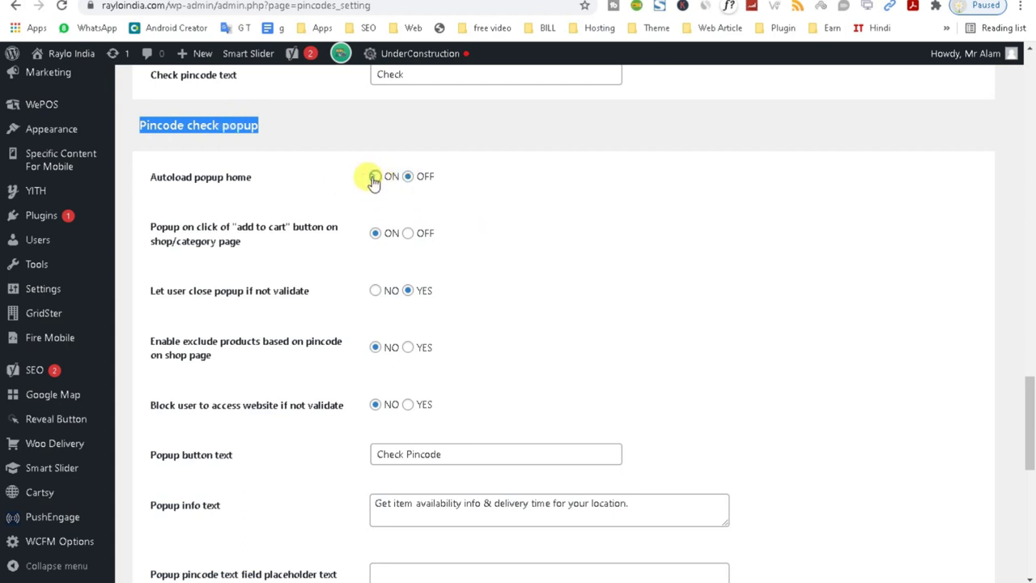
left_click_drag(1030, 411, 1030, 518)
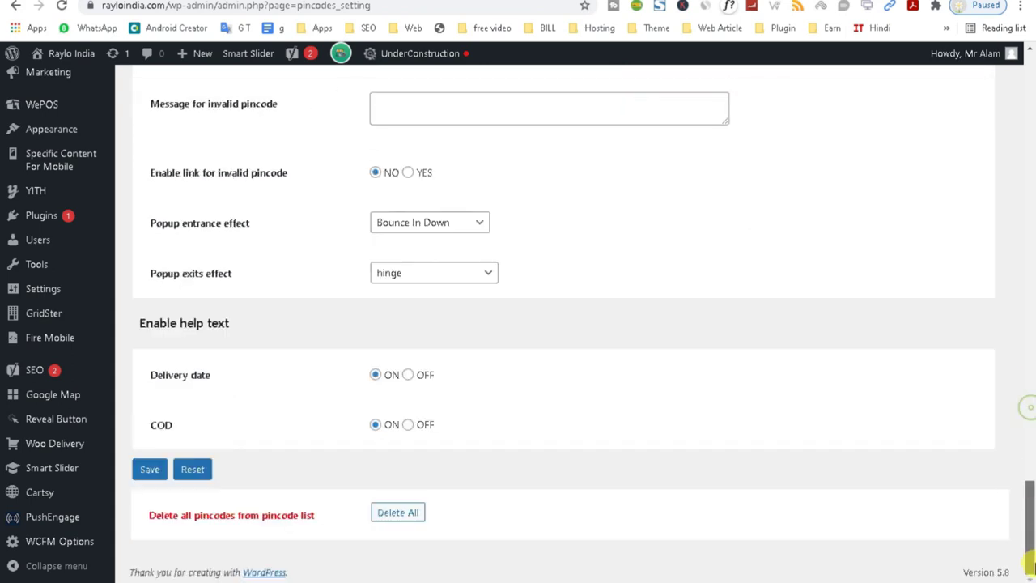
left_click(142, 473)
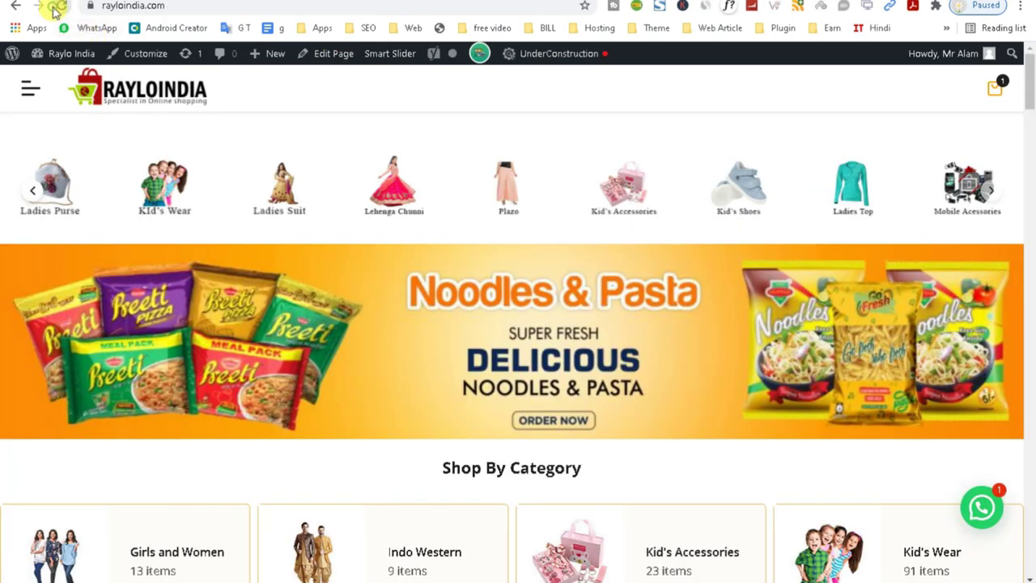
Reload the store and load the site address in a private incognito window.
left_click(55, 7)
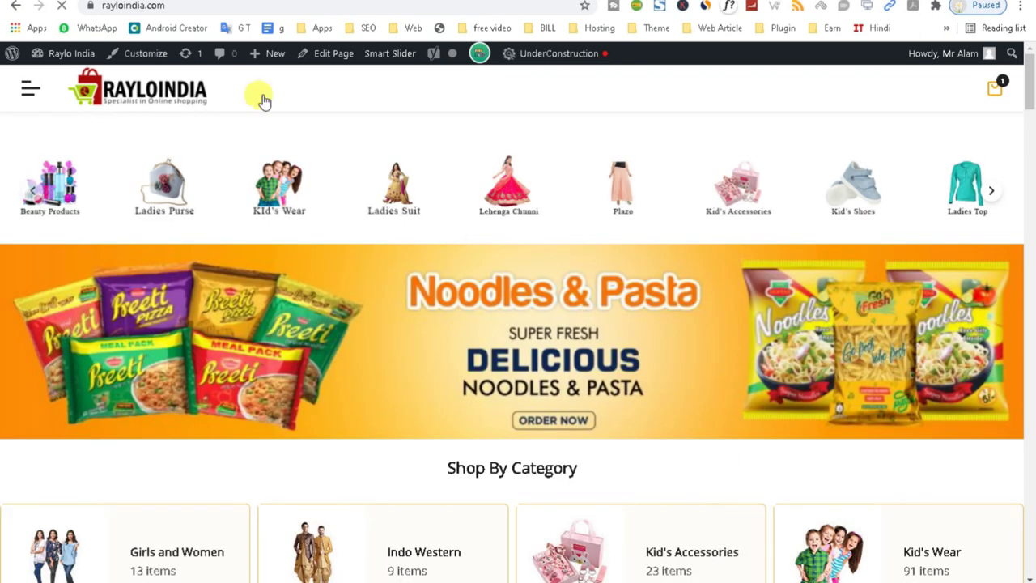
left_click(172, 6)
key("ctrl+c")
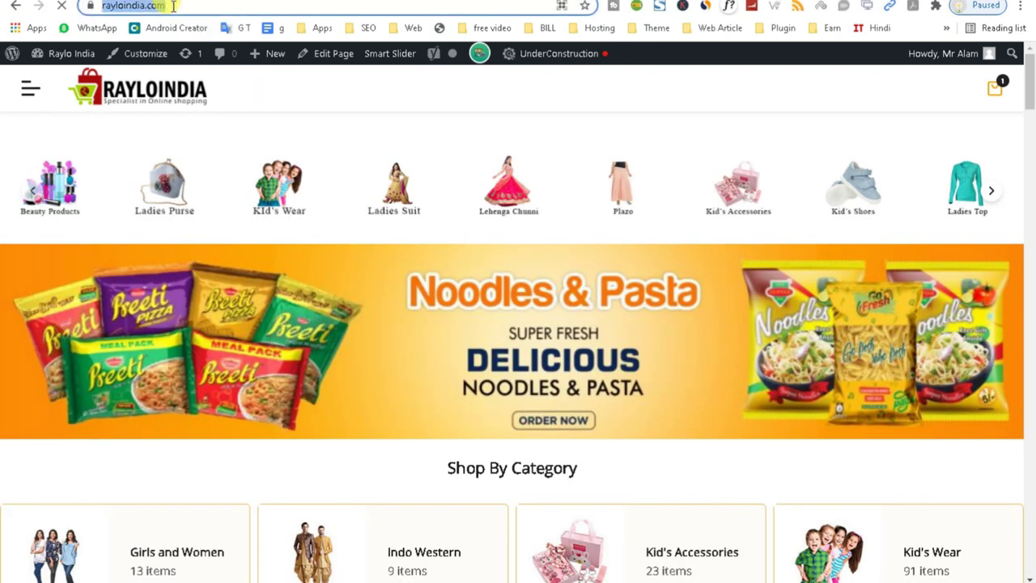
key("ctrl+shift+n")
key("ctrl+v")
key("Return")
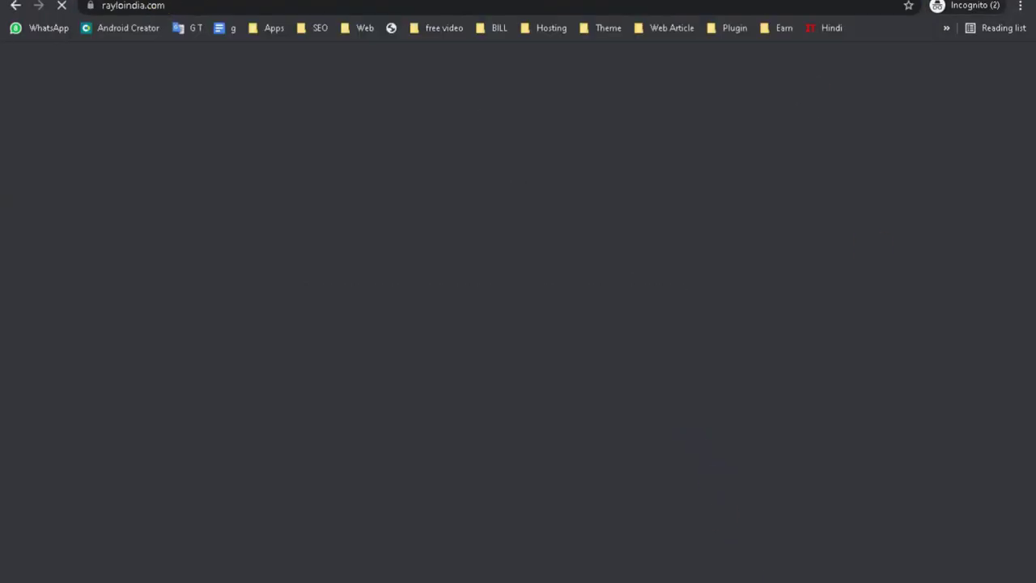
mouse_move(720, 496)
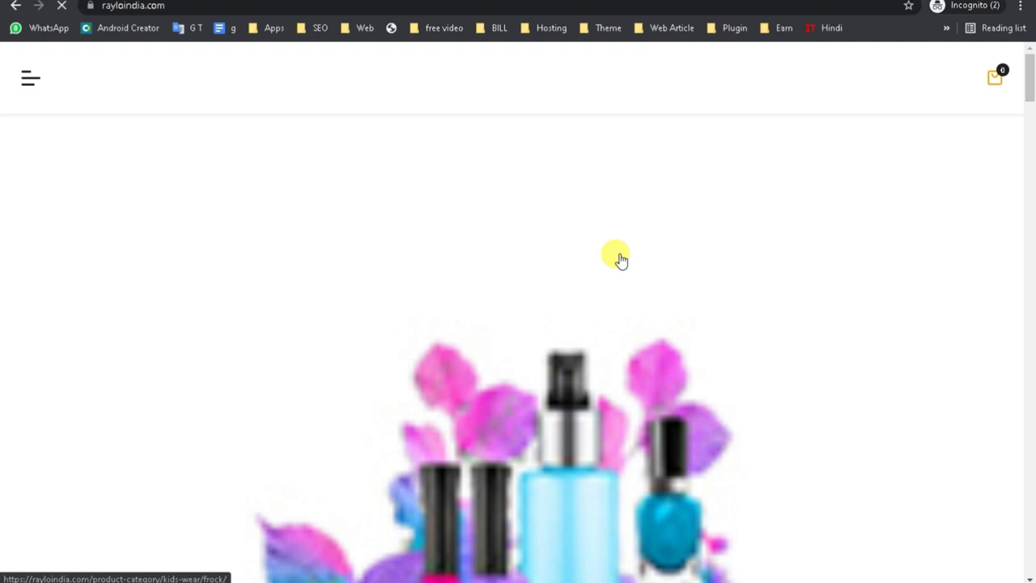
mouse_move(1028, 84)
left_mouse_down()
mouse_move(1028, 481)
mouse_move(1028, 77)
left_mouse_up()
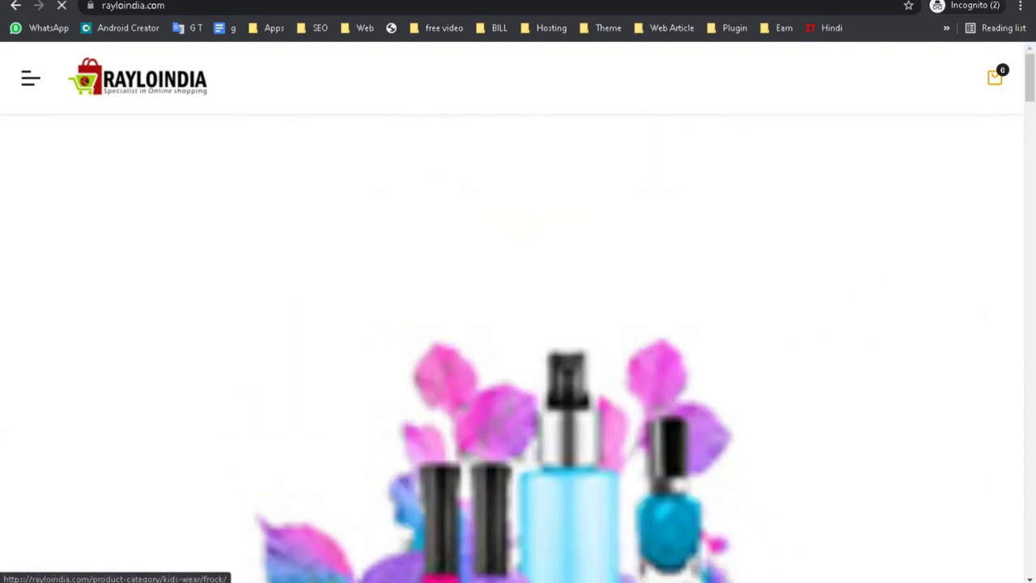
left_click_drag(1025, 85, 1026, 206)
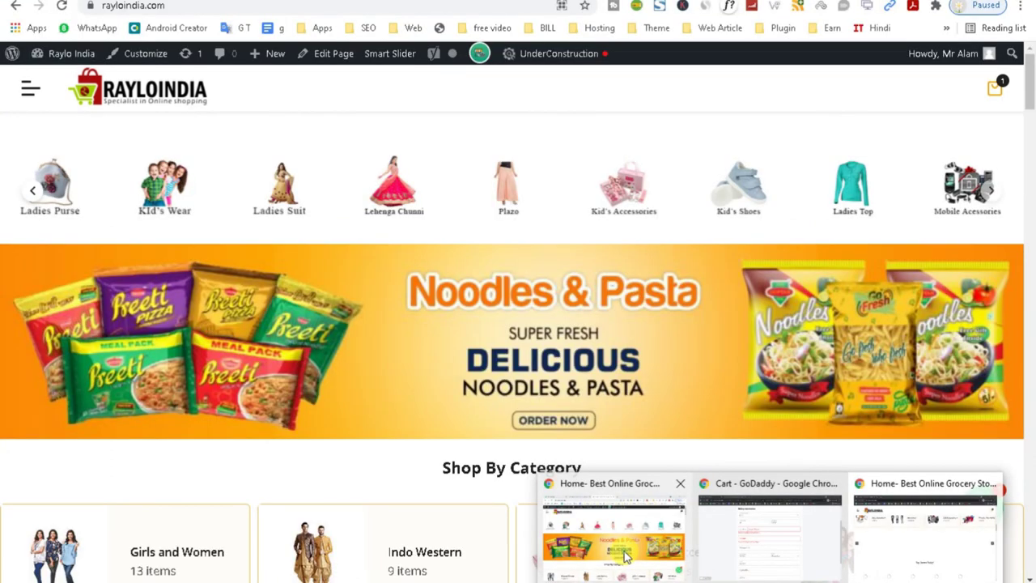
Return to the logged-in admin's Pincode Check settings and open its Style options.
left_click(613, 532)
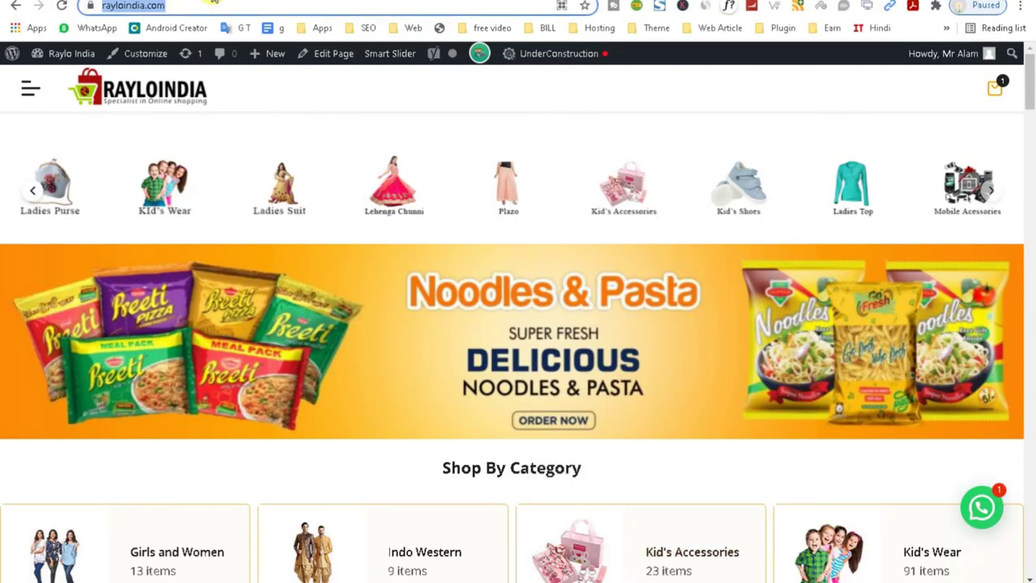
key("ctrl+Tab")
left_click_drag(1029, 146, 1030, 89)
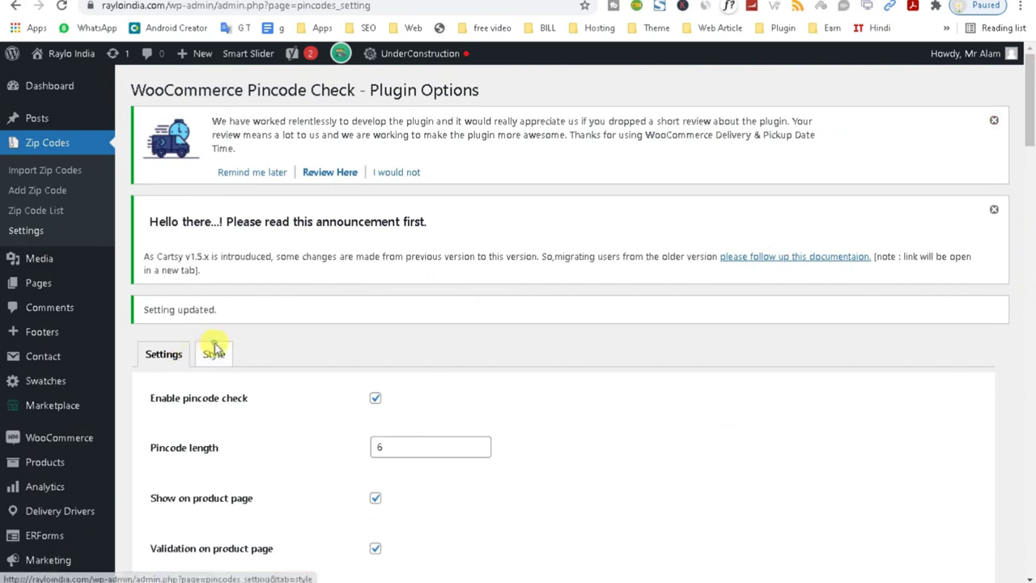
left_click(214, 354)
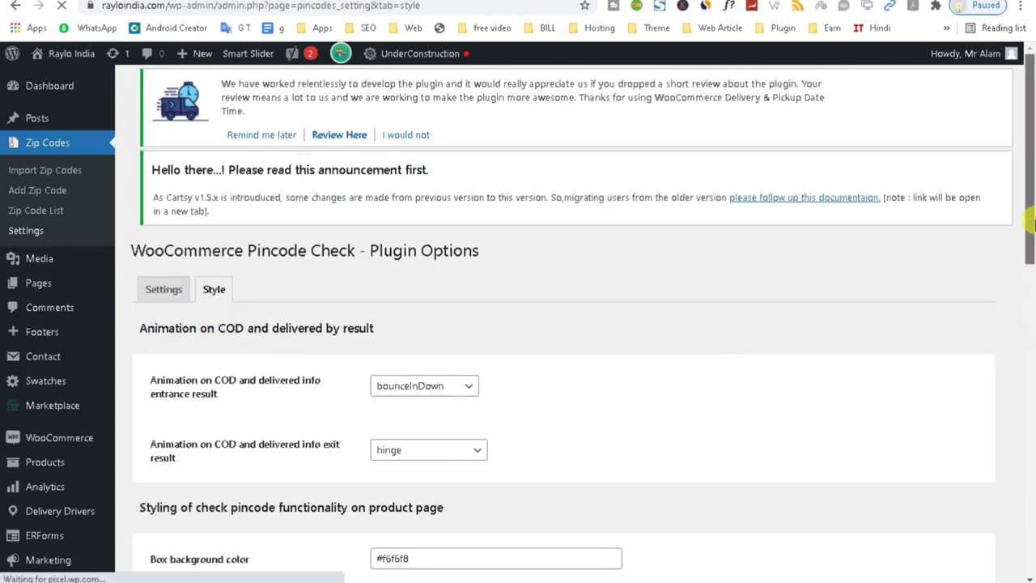
Review the Style colour and image options, then bring up the incognito storefront's pincode popup.
scroll(1028, 297, "down", 1)
scroll(1029, 279, "down", 1)
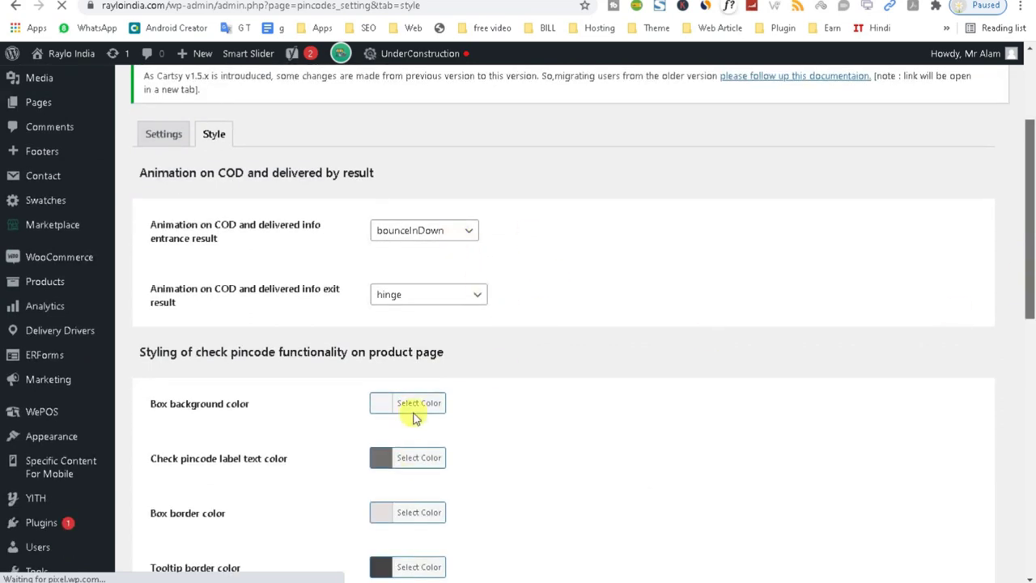
left_click_drag(1031, 332, 1031, 538)
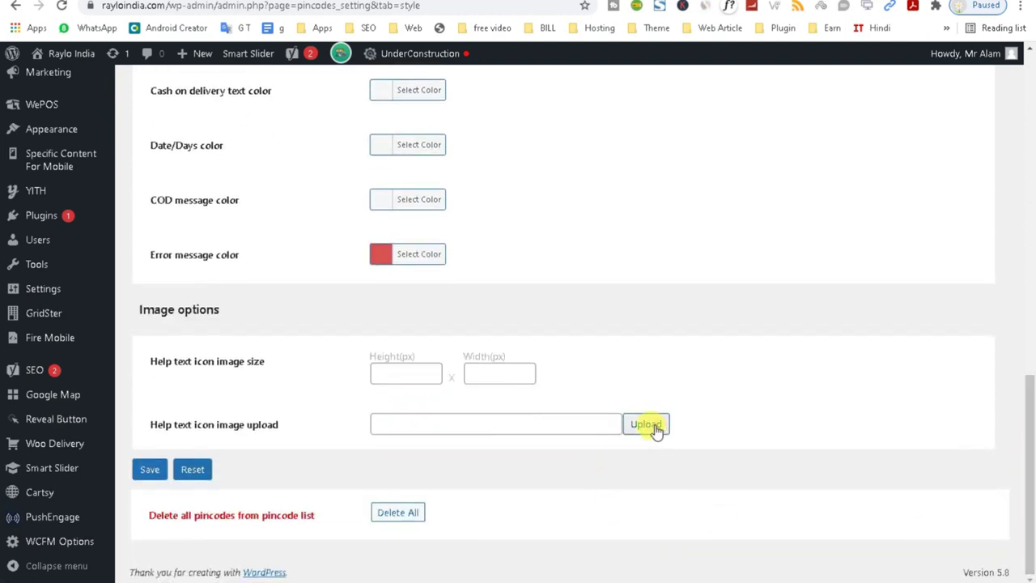
mouse_move(804, 572)
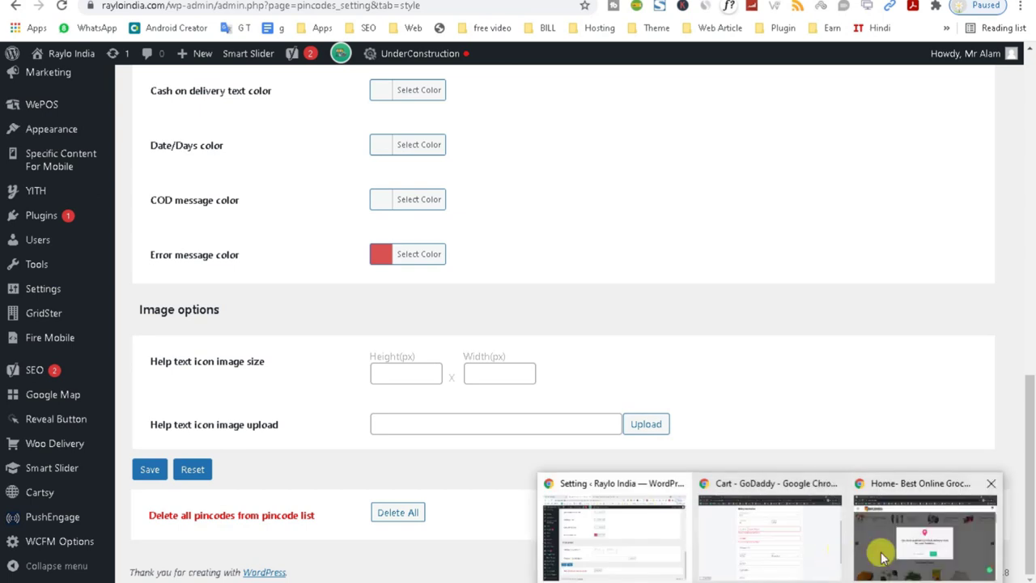
left_click(882, 555)
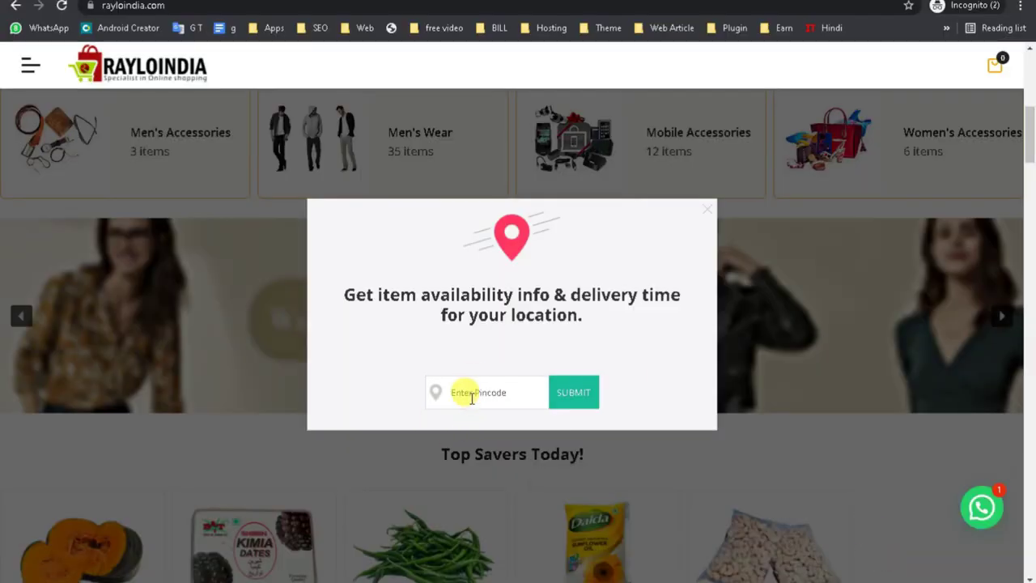
left_click(471, 395)
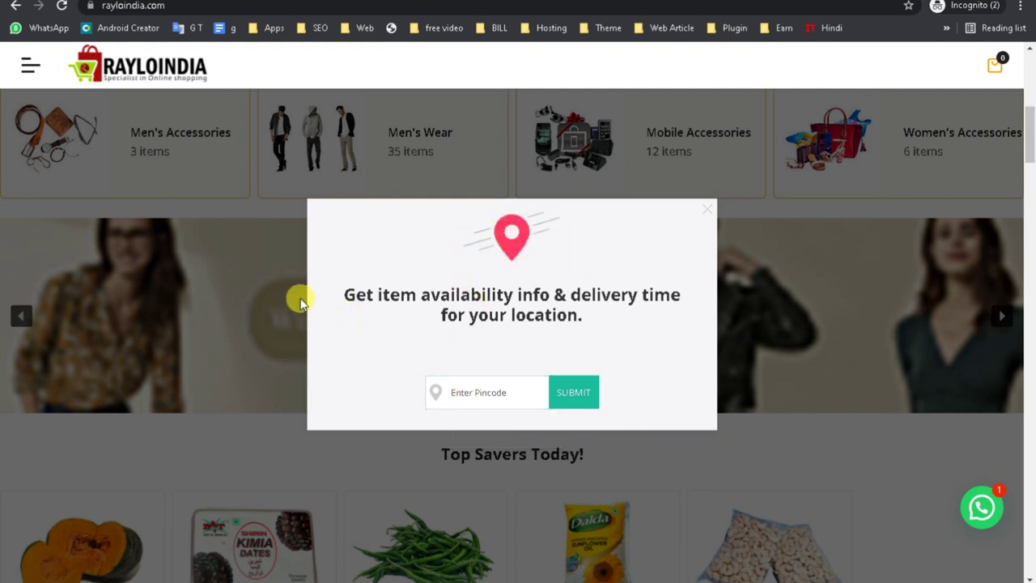
Try the popup's Enter Pincode field, then return to the admin plugin's Settings tab.
left_click_drag(325, 289, 639, 330)
left_click(566, 316)
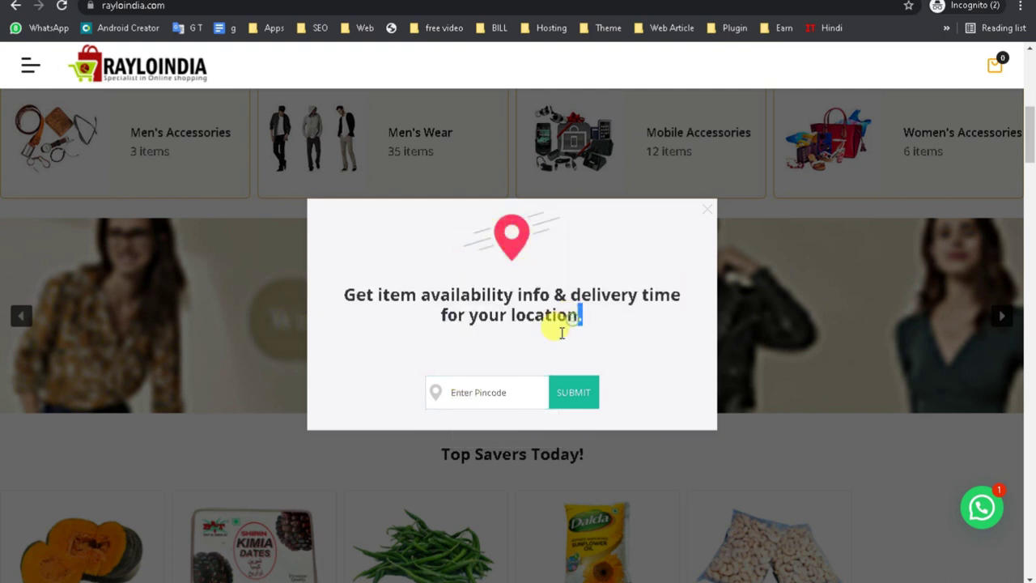
left_click(442, 397)
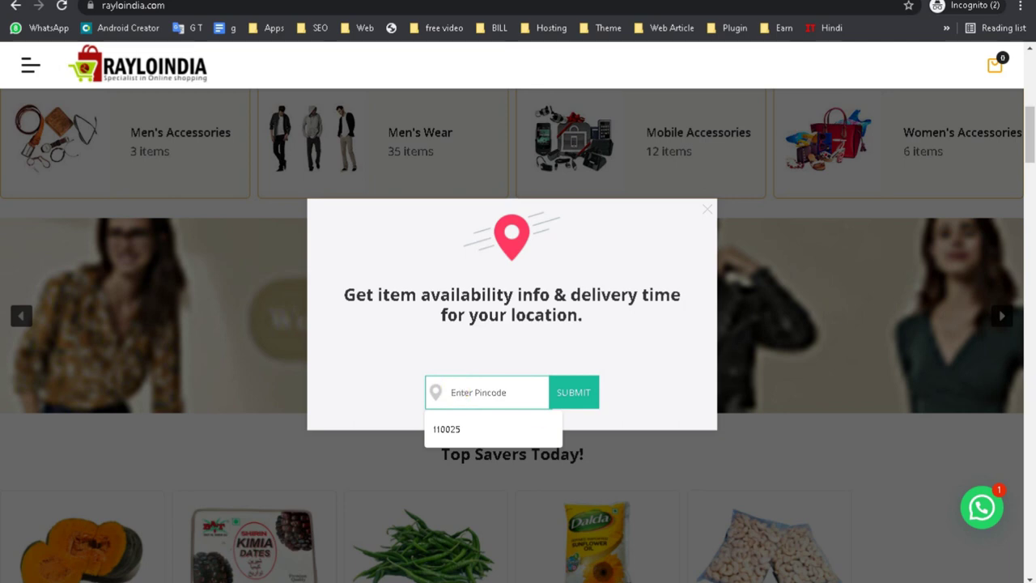
left_click(628, 550)
left_click_drag(1032, 414, 1026, 125)
left_click(157, 233)
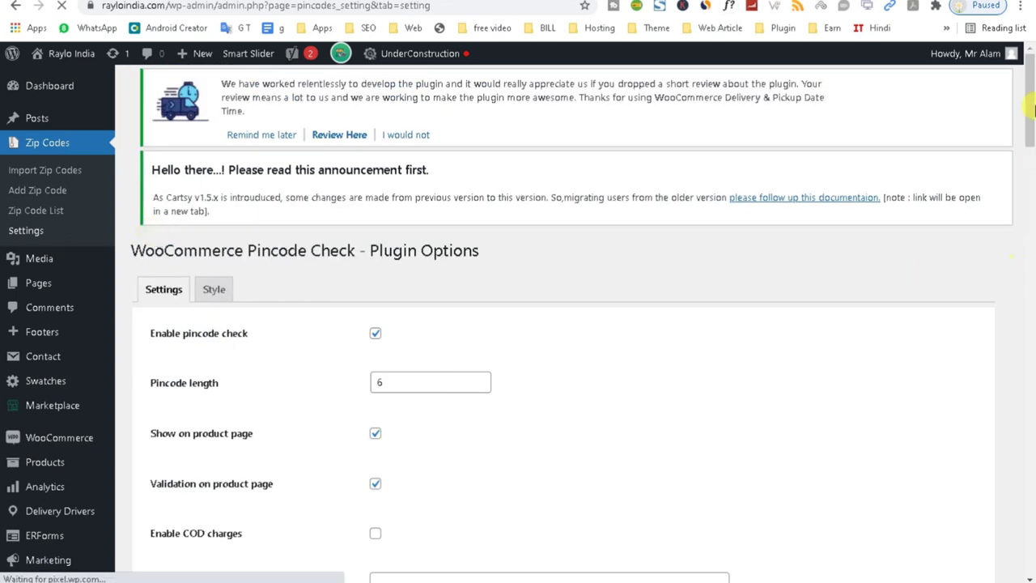
left_click_drag(1029, 97, 981, 413)
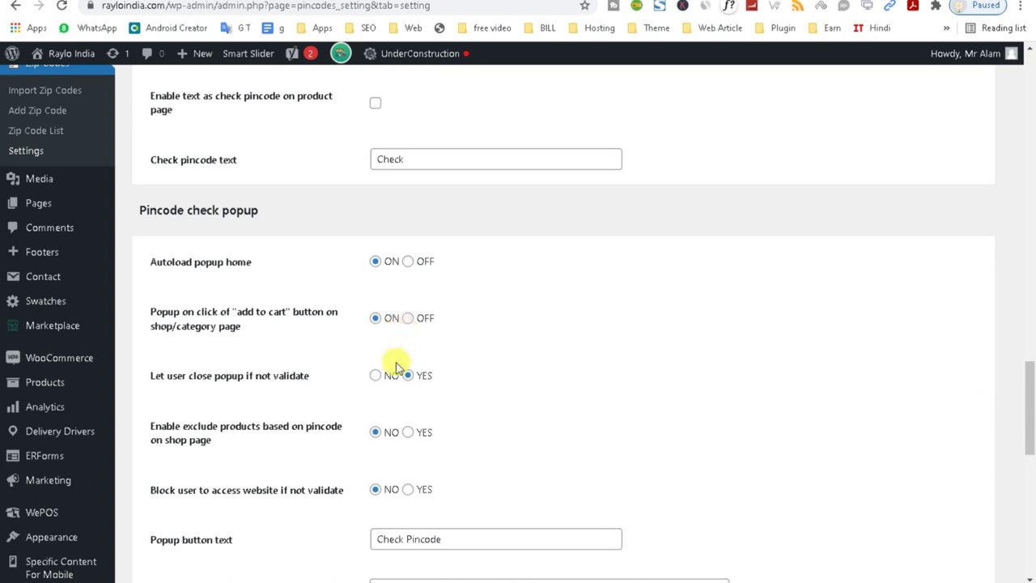
left_click(456, 540)
left_click_drag(1026, 435, 1028, 474)
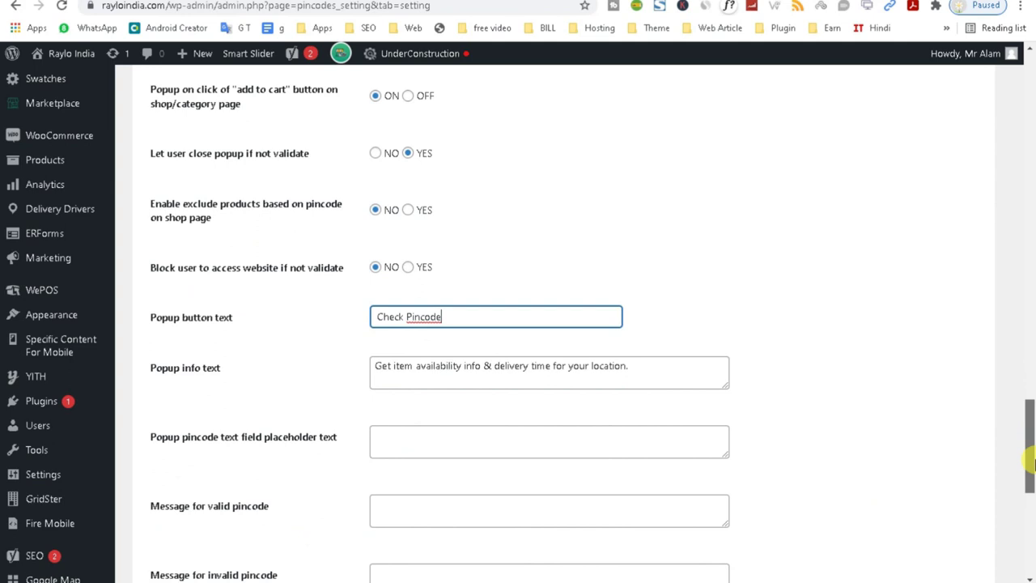
left_click_drag(1032, 461, 1030, 299)
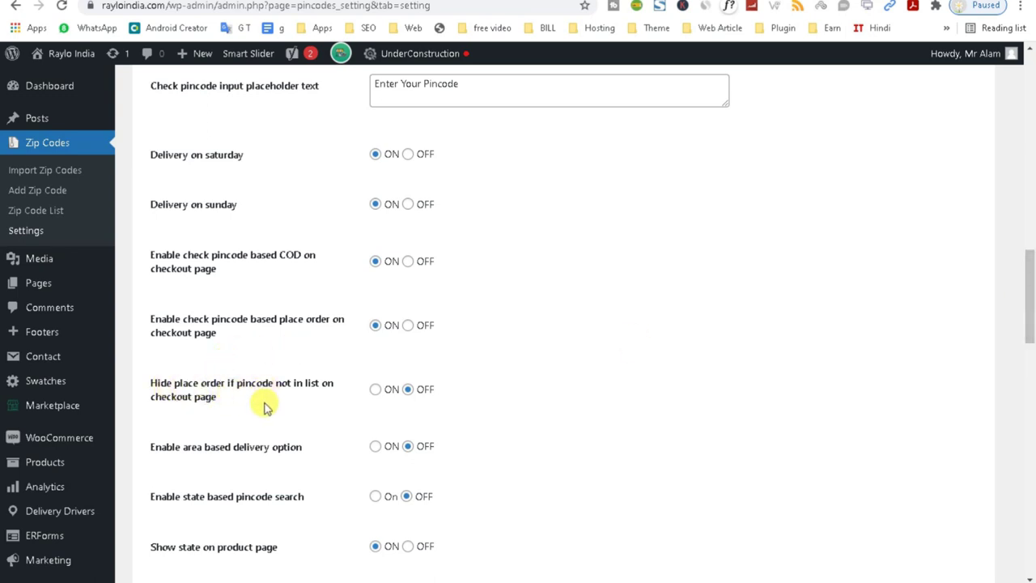
mouse_move(1030, 340)
left_mouse_down()
mouse_move(1027, 224)
mouse_move(1022, 322)
left_mouse_up()
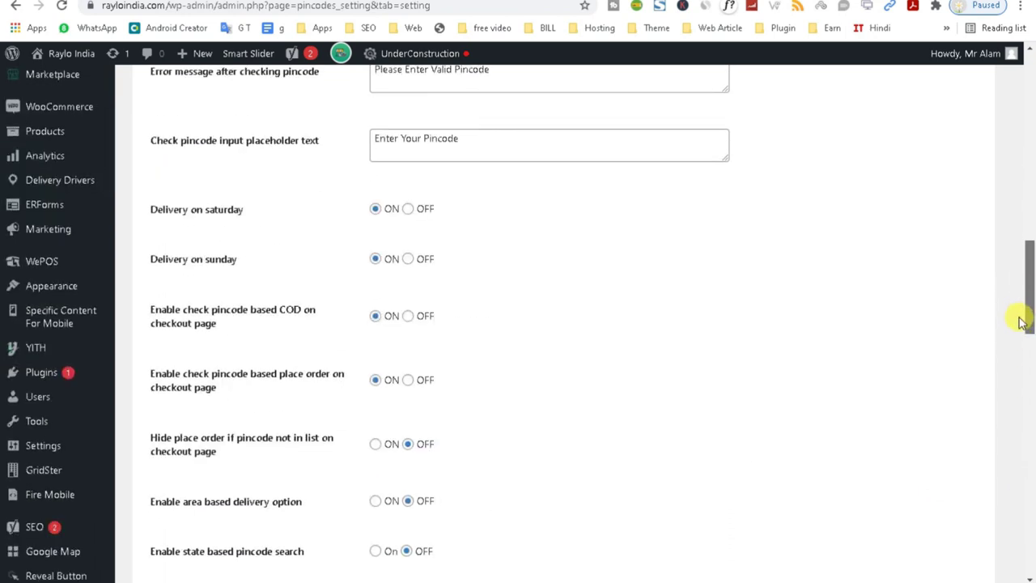
left_click_drag(1022, 322, 1002, 152)
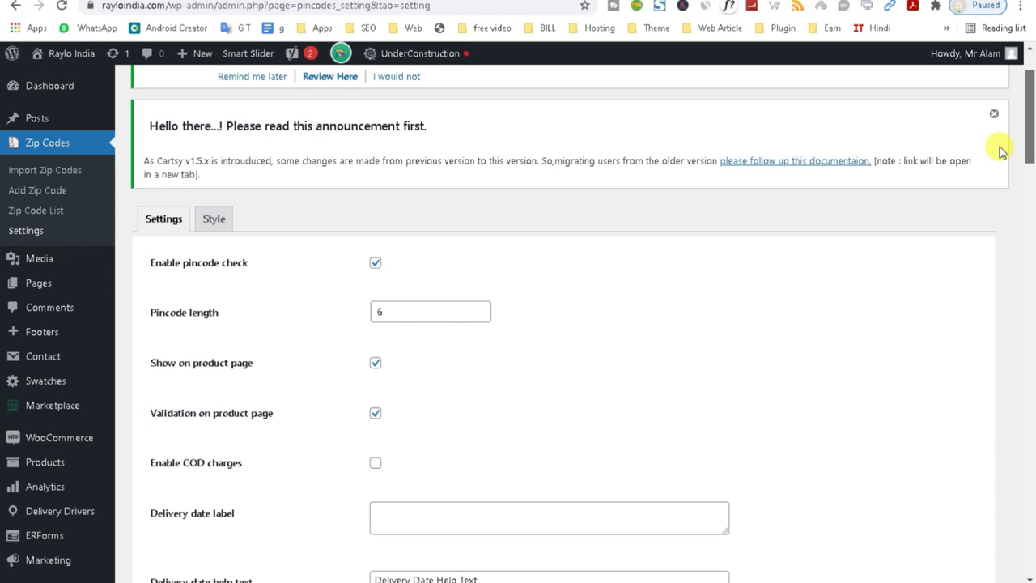
scroll(976, 370, "down", 20)
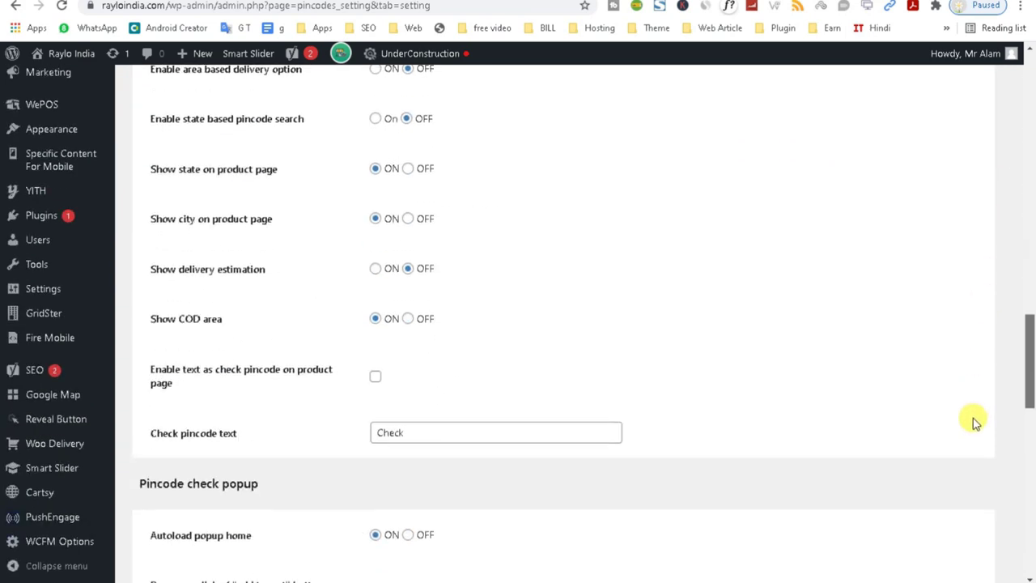
scroll(976, 397, "down", 3)
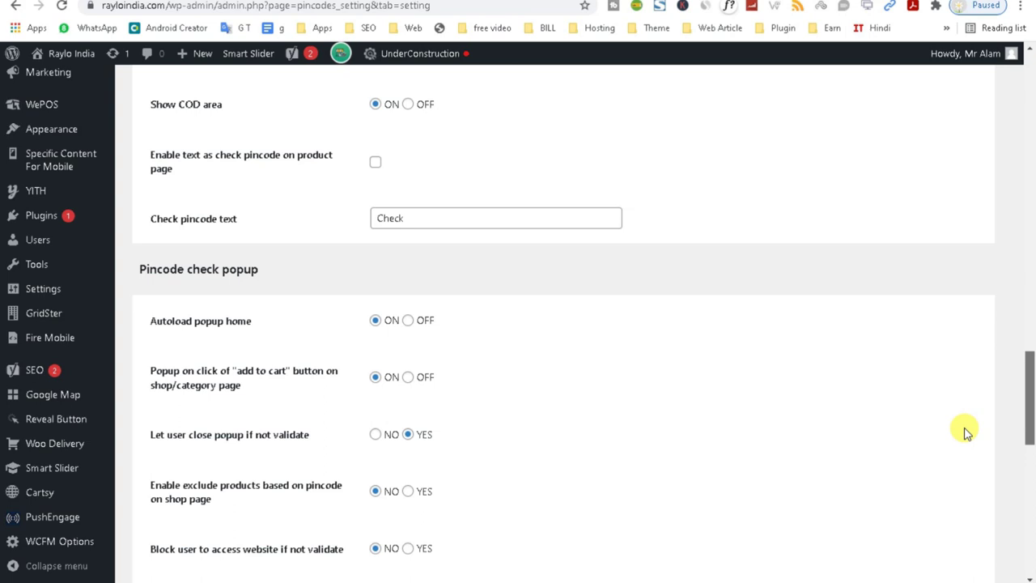
scroll(963, 441, "down", 3)
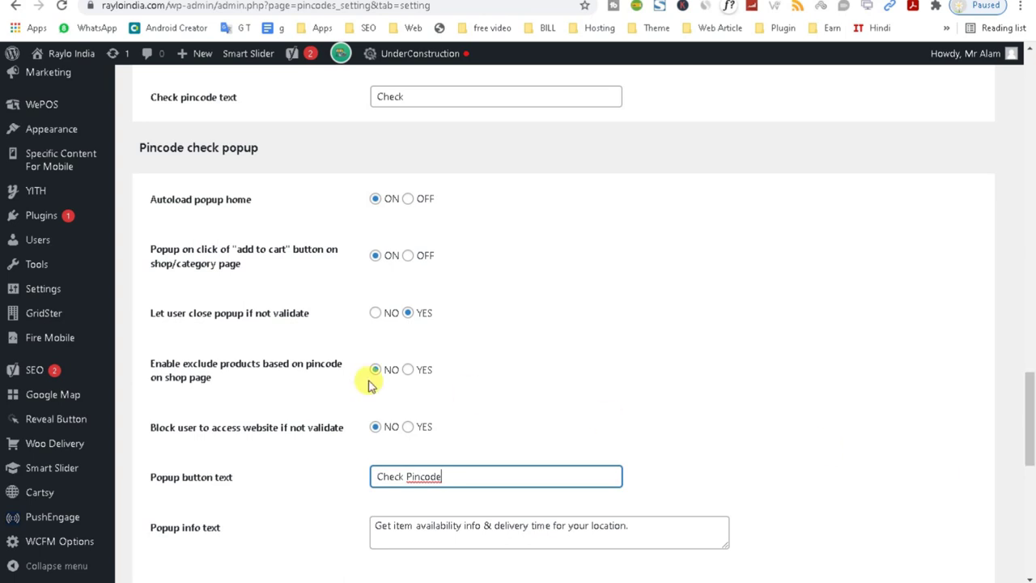
left_click_drag(149, 313, 372, 326)
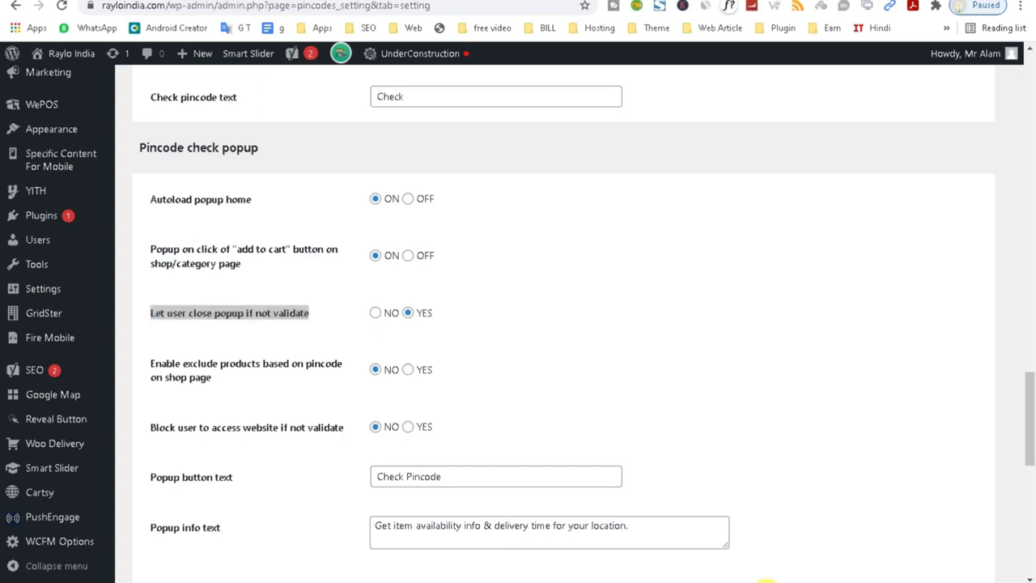
Glance at the storefront popup, then review the setting that blocks unvalidated visitors.
mouse_move(767, 580)
left_click(923, 534)
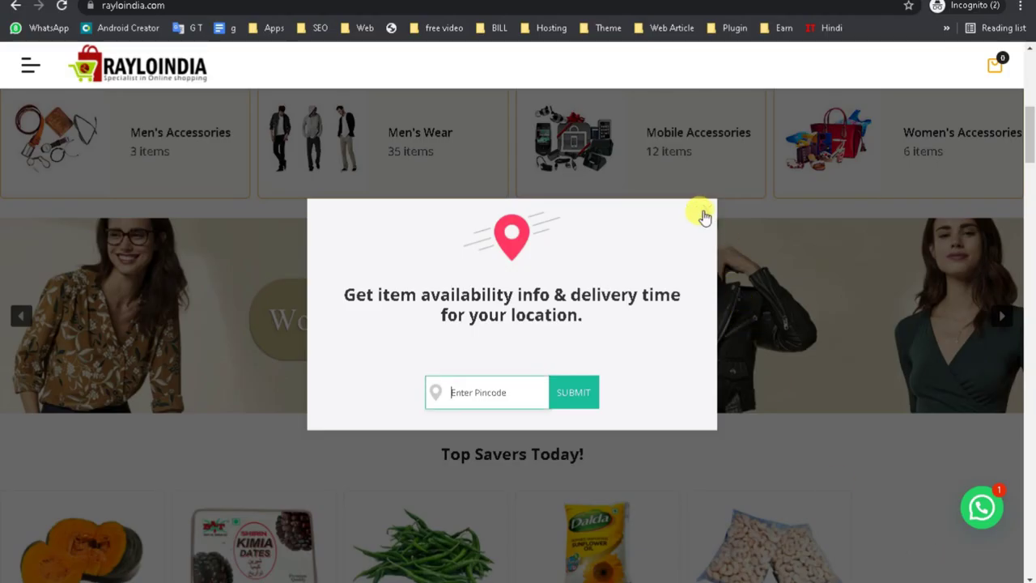
mouse_move(767, 579)
left_click(671, 544)
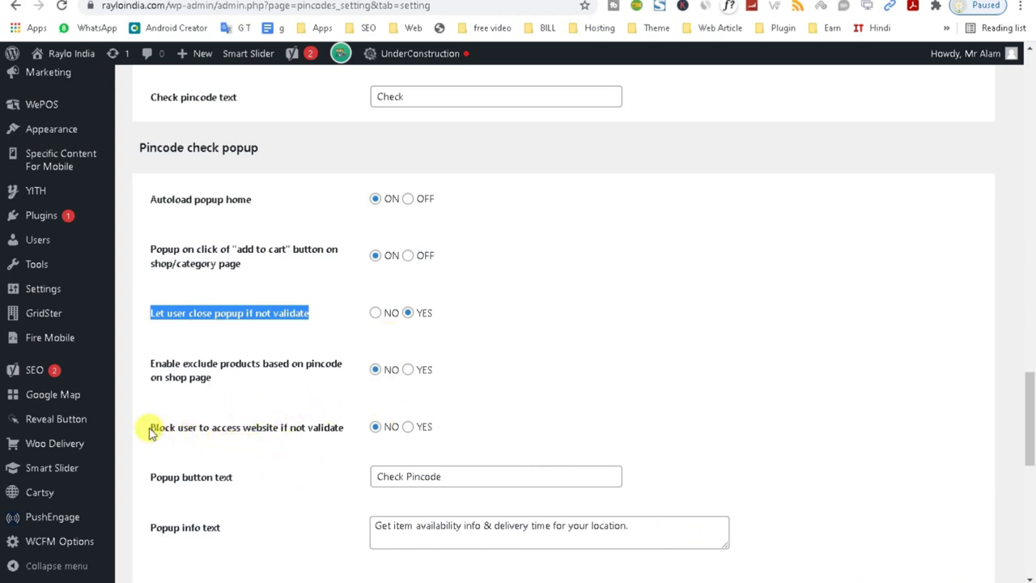
left_click_drag(148, 434, 344, 437)
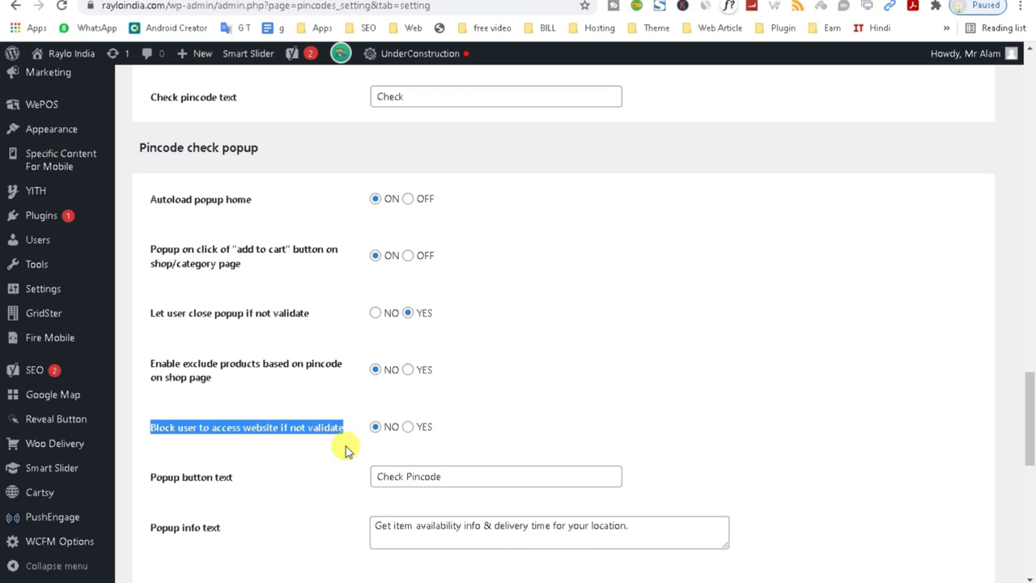
left_click(411, 441)
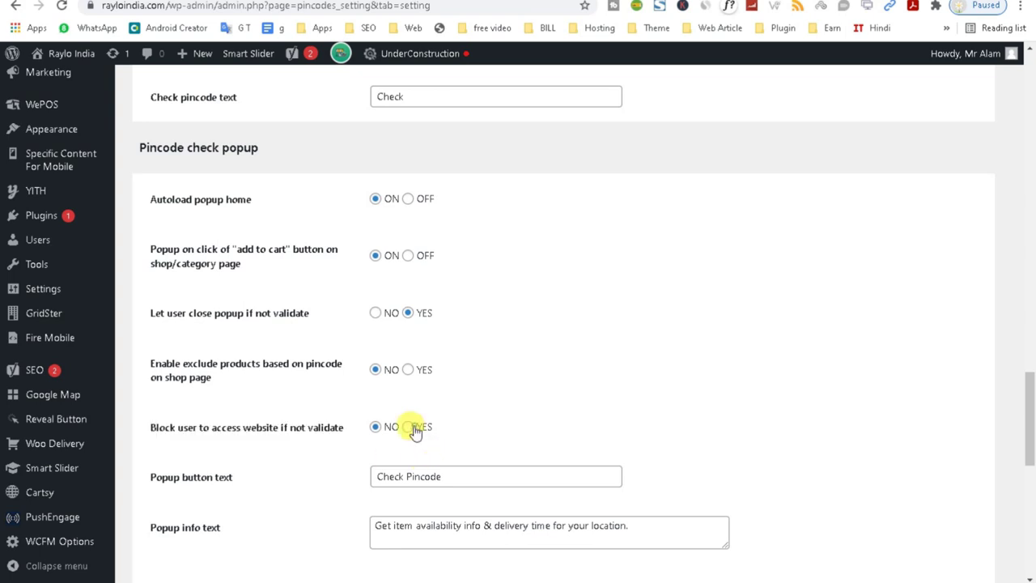
Toggle the invalid-pincode link option on and back off, then open the Pages list.
left_click_drag(1030, 396, 1029, 476)
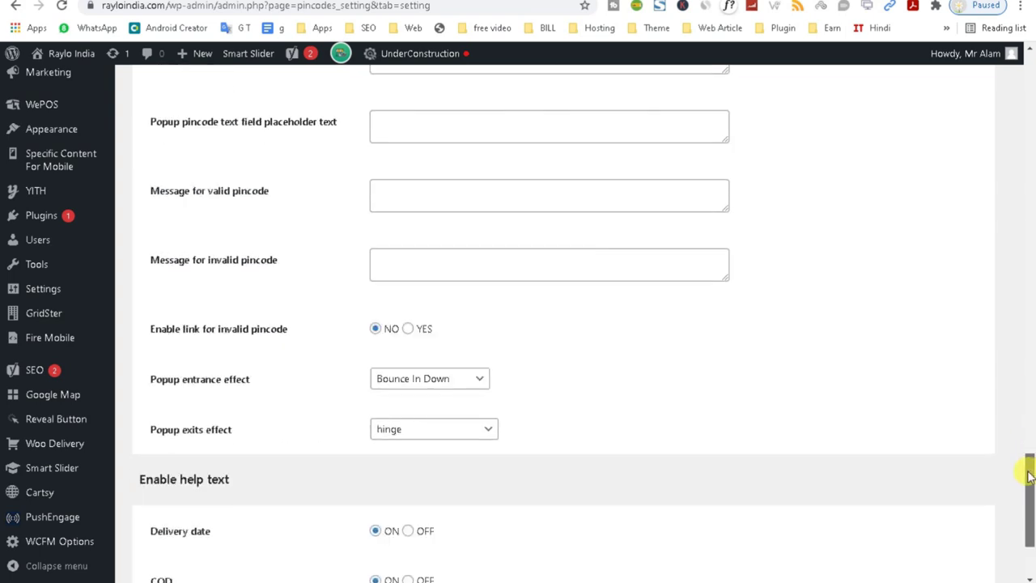
left_click(407, 329)
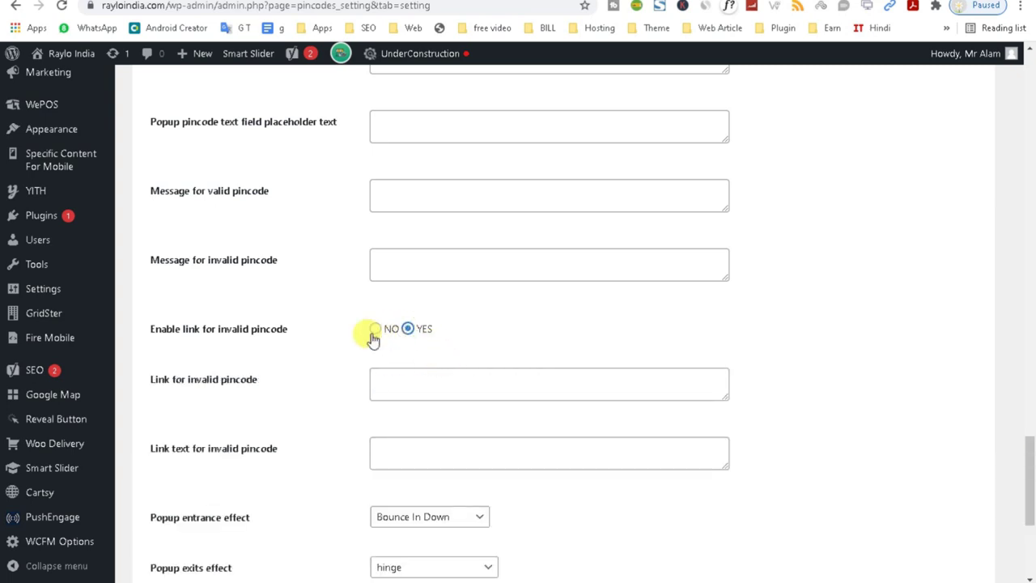
left_click(375, 328)
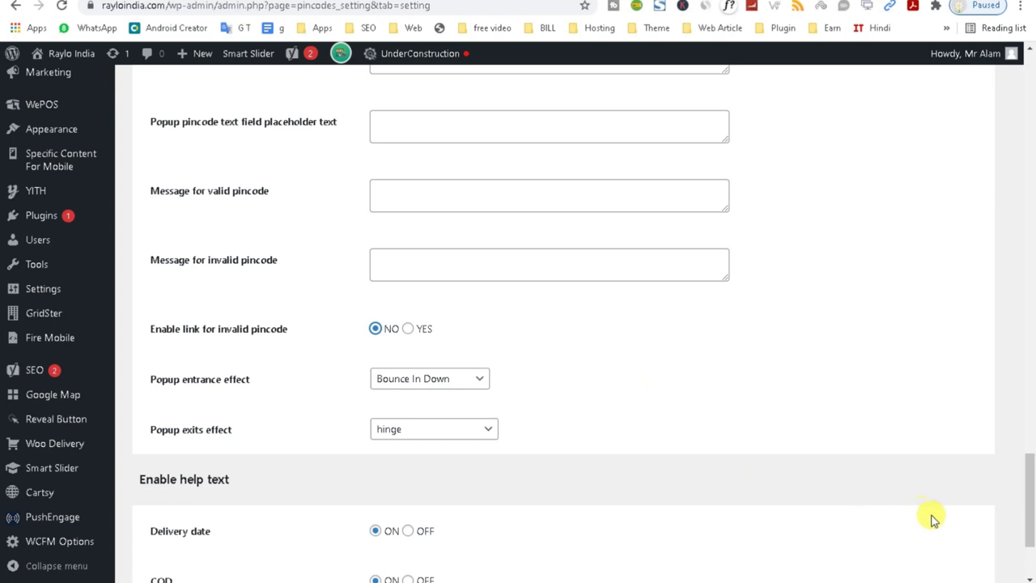
left_click_drag(1028, 486, 1018, 99)
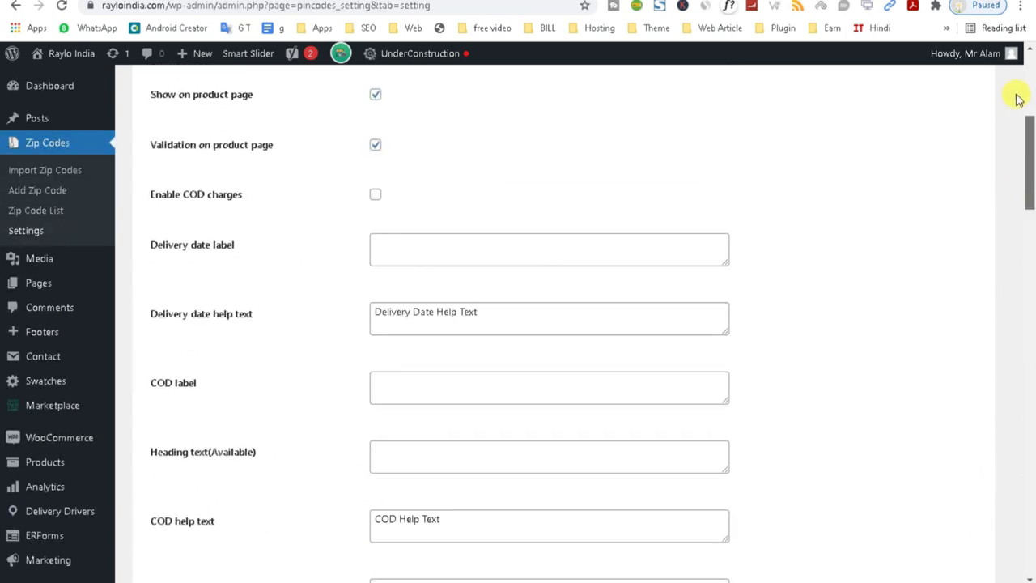
scroll(1019, 99, "up", 3)
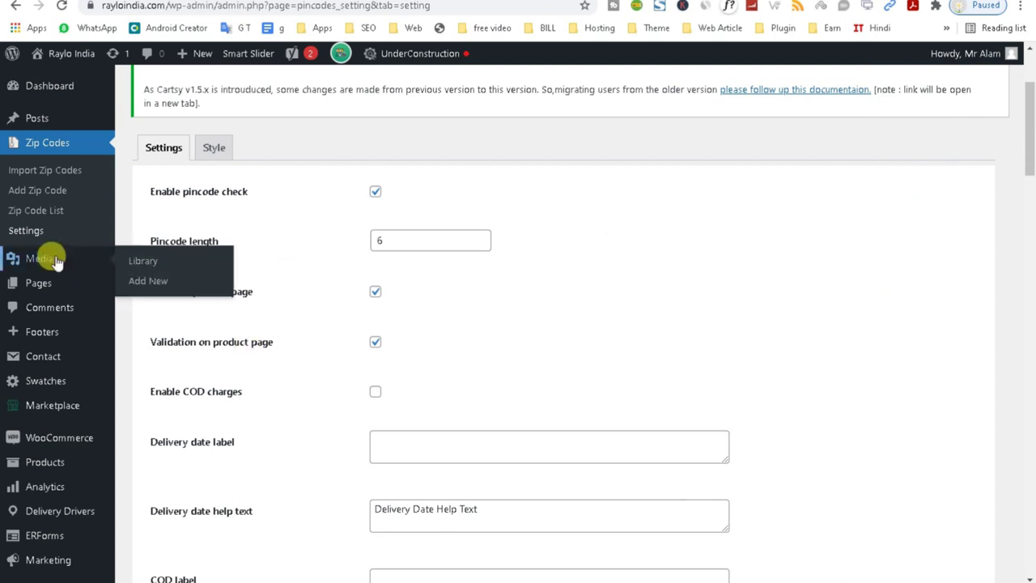
left_click(47, 292)
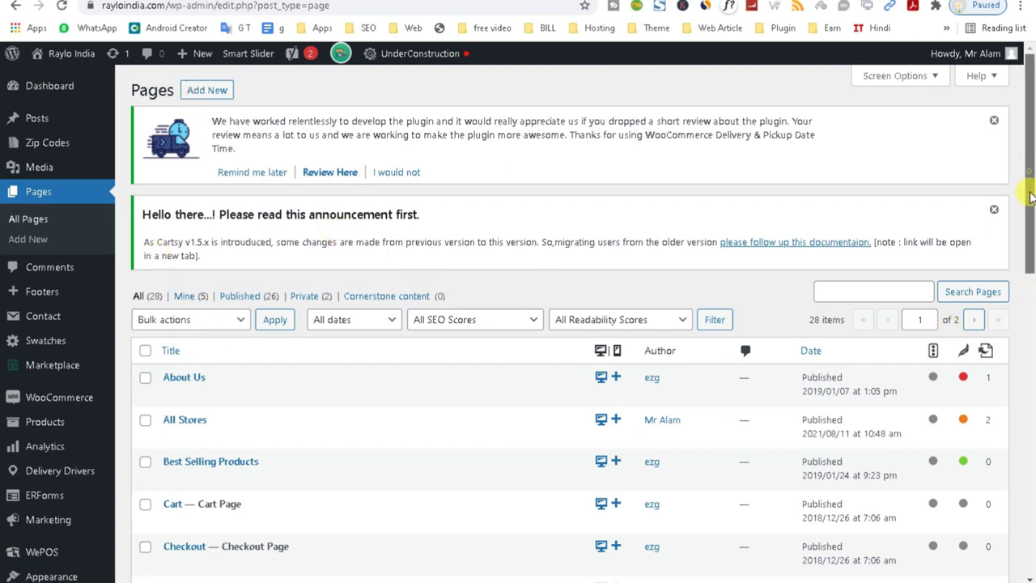
Scroll through the All Pages list of 28 pages, 26 published and 2 private.
left_click_drag(1031, 197, 1033, 139)
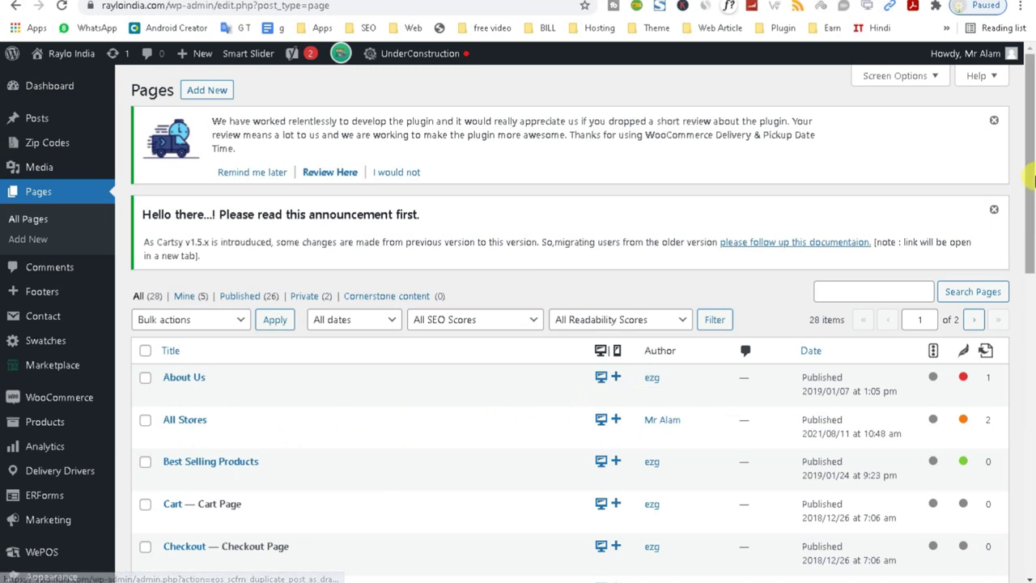
scroll(567, 364, "down", 15)
scroll(375, 195, "up", 15)
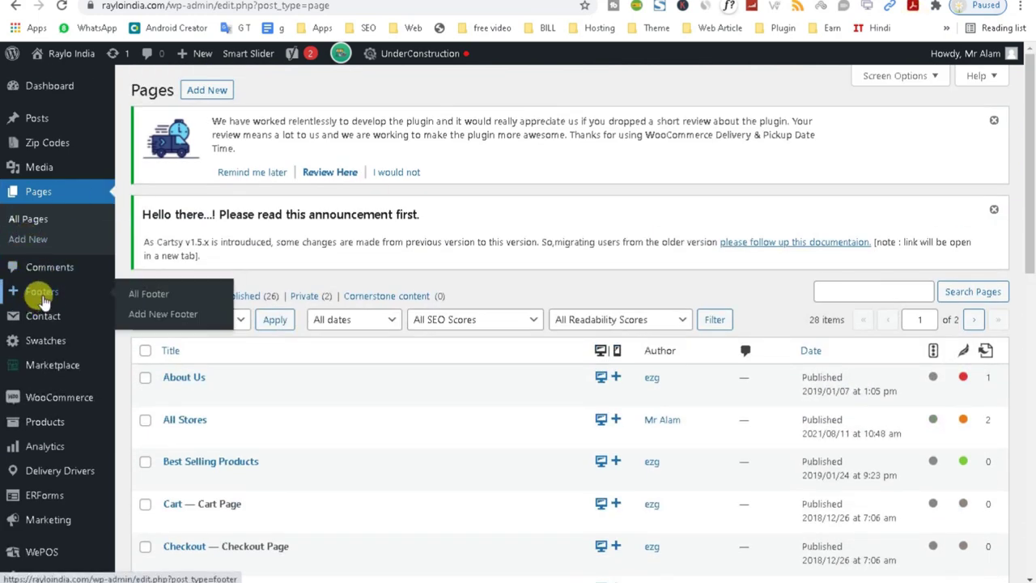
Open Footers, check the store address in the storefront's footer, then return to the admin.
left_click(41, 291)
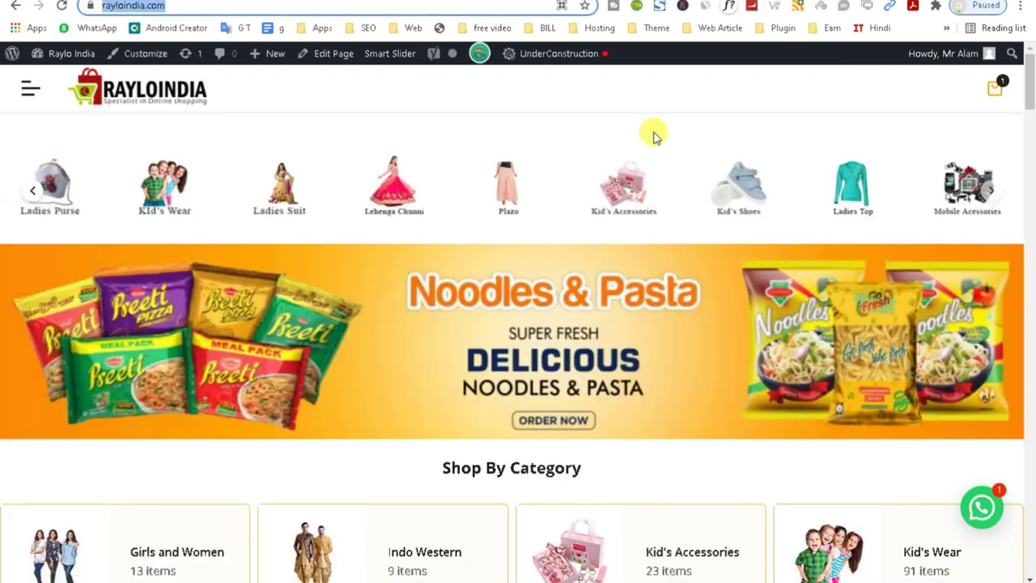
scroll(1013, 430, "down", 20)
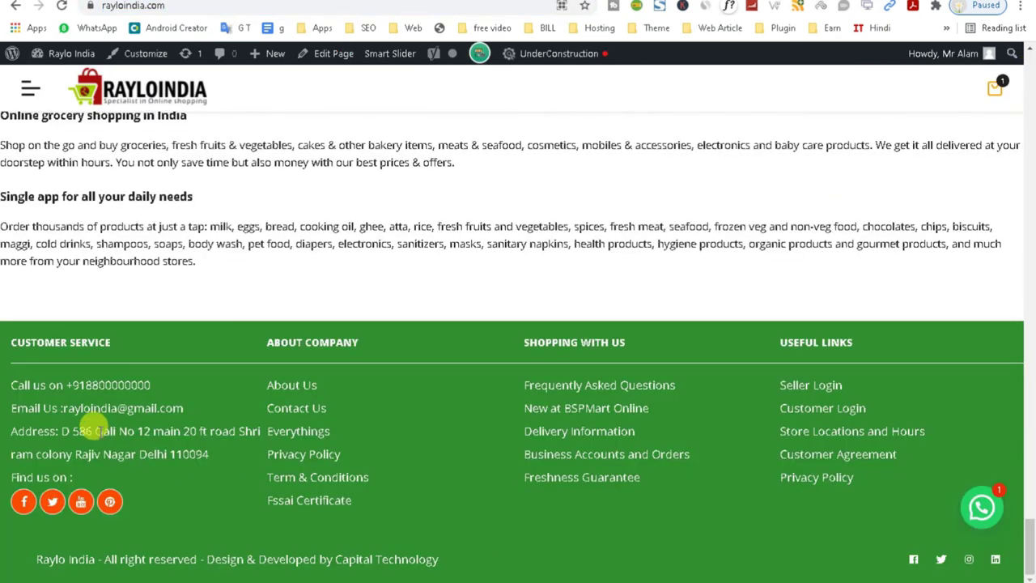
left_click_drag(504, 422, 860, 494)
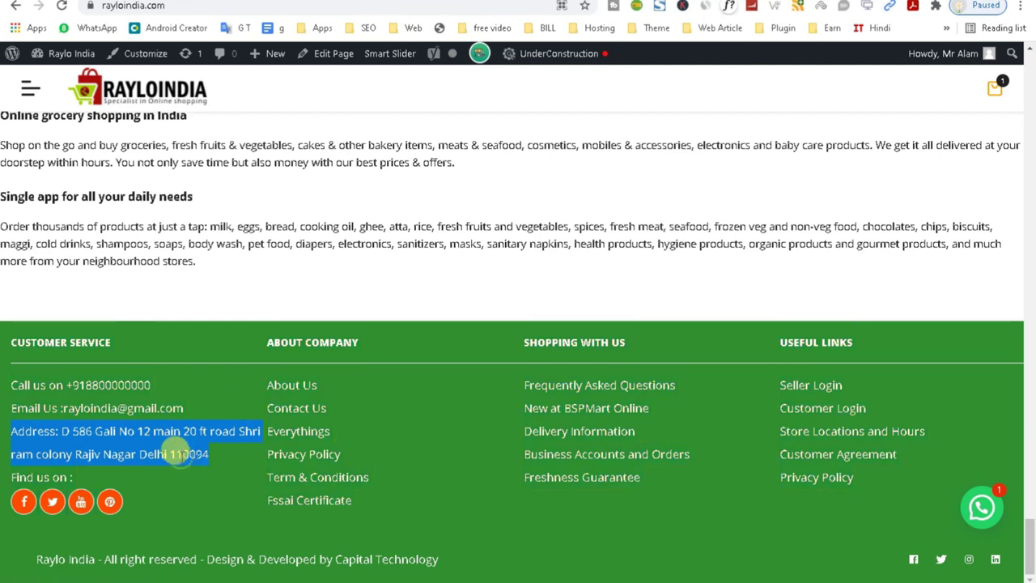
left_click(103, 439)
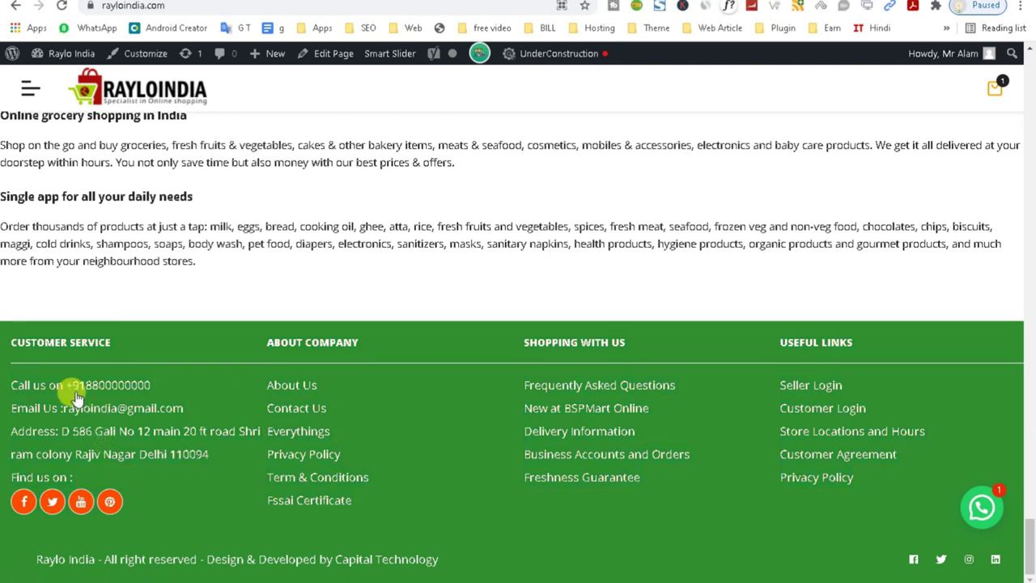
left_click(100, 386)
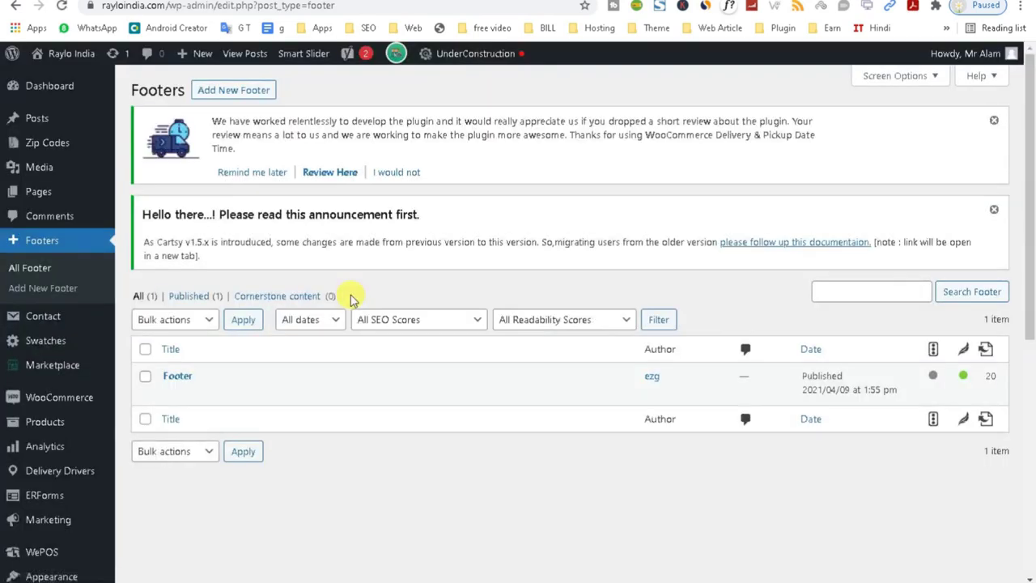
Edit the Footer post and inspect its Shopping With Us Custom HTML block.
mouse_move(169, 397)
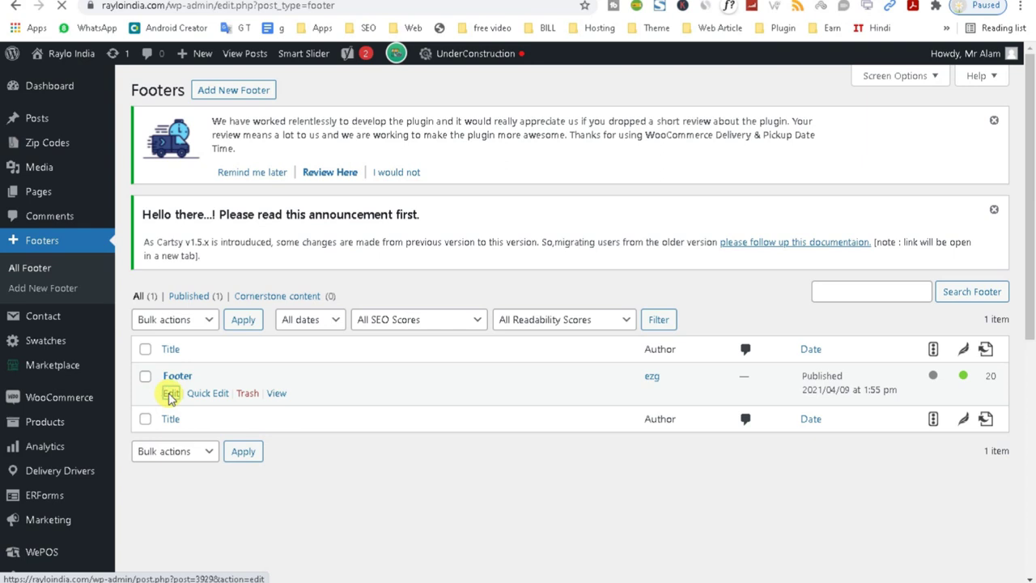
left_click(170, 397)
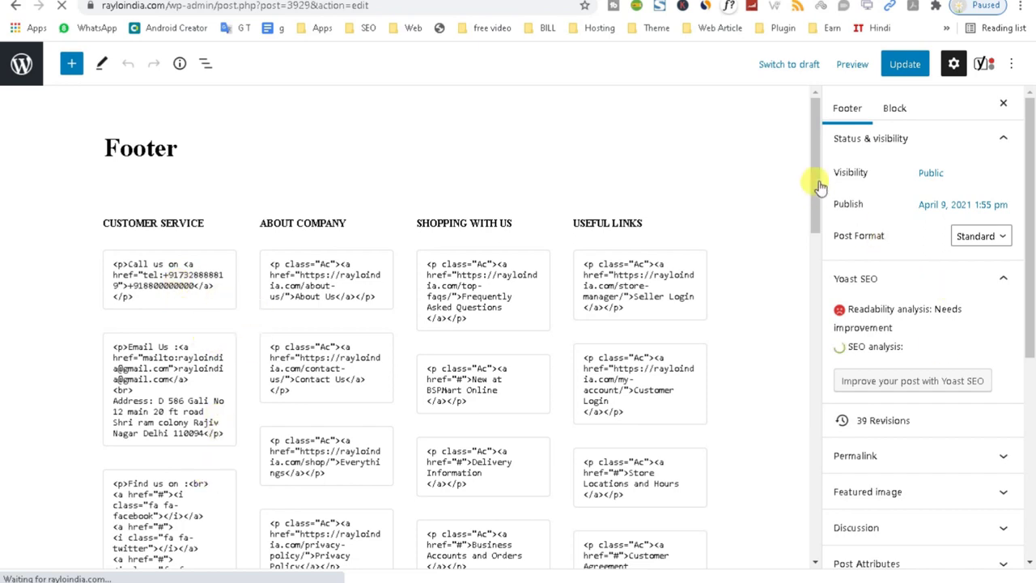
left_click_drag(817, 169, 818, 104)
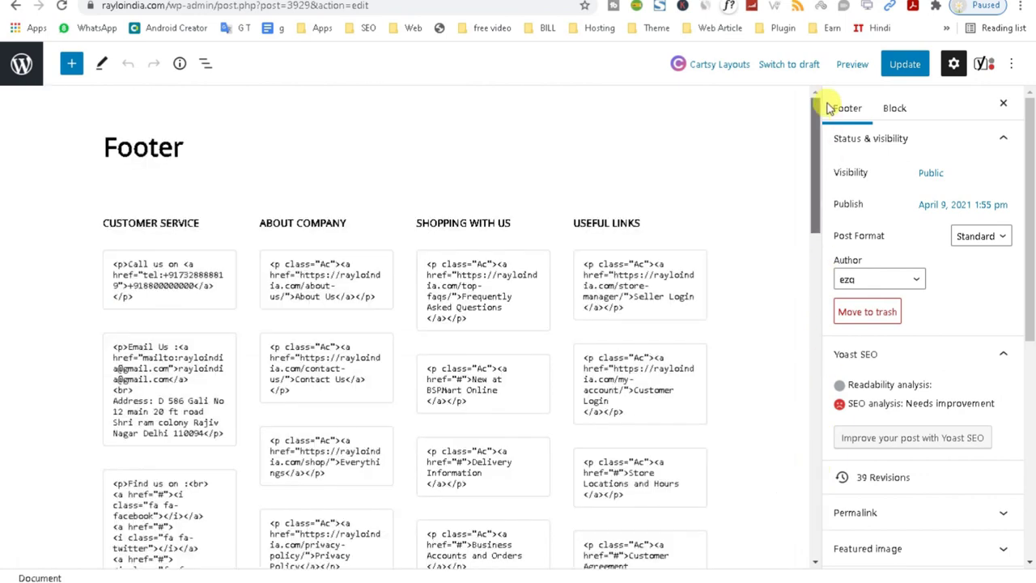
left_click(481, 309)
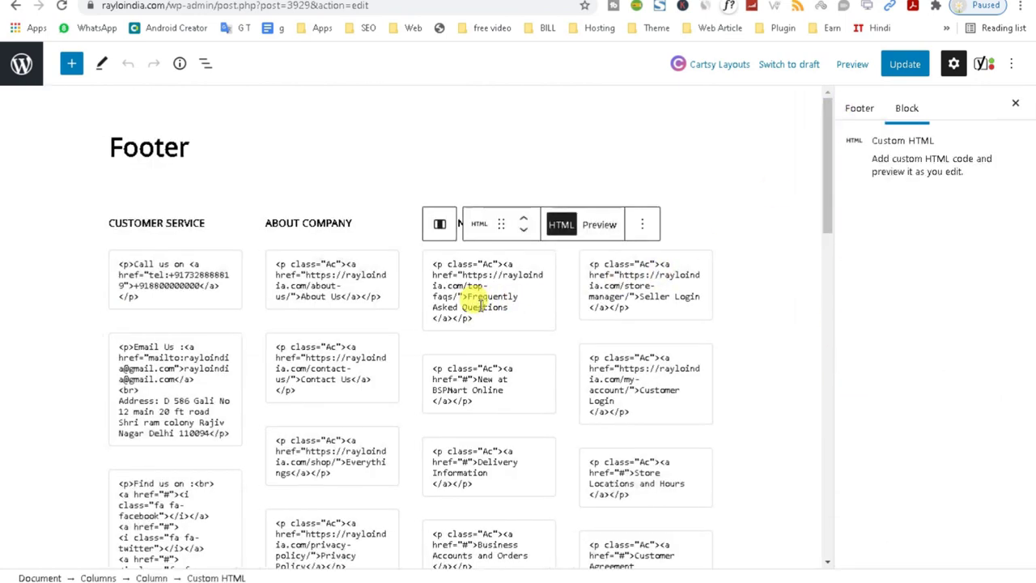
left_click(446, 0)
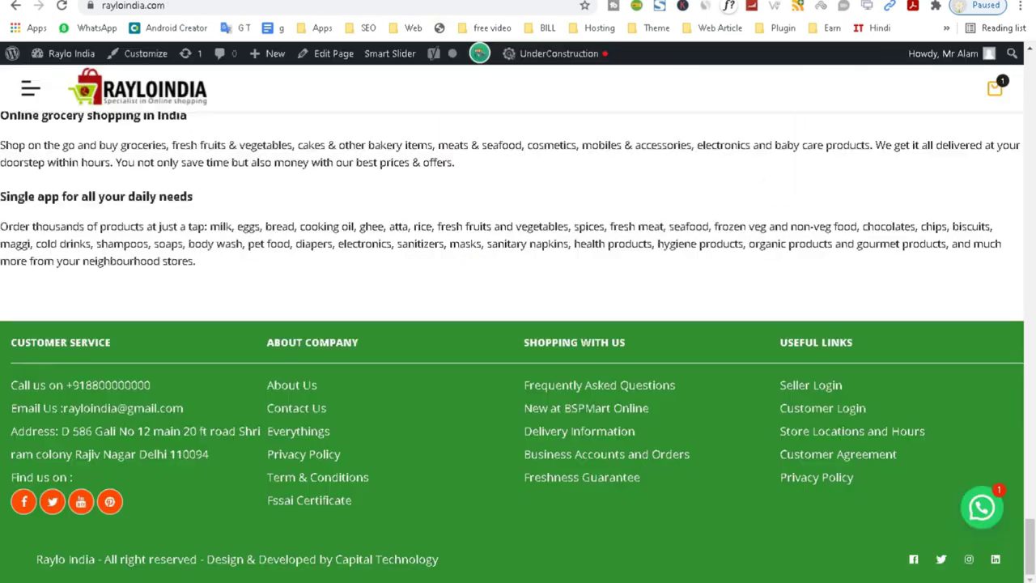
Run Wappalyzer on the store: WordPress, WooCommerce 5.5.2, PHP 7.3.29, React 16.13.1.
scroll(1024, 364, "up", 15)
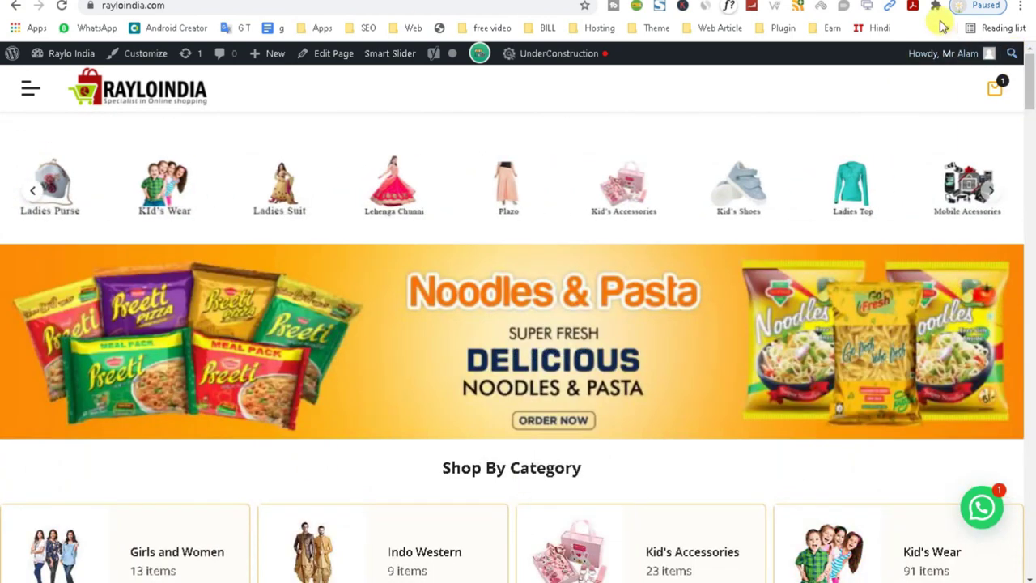
left_click(936, 7)
left_click_drag(943, 143, 945, 259)
left_click(785, 103)
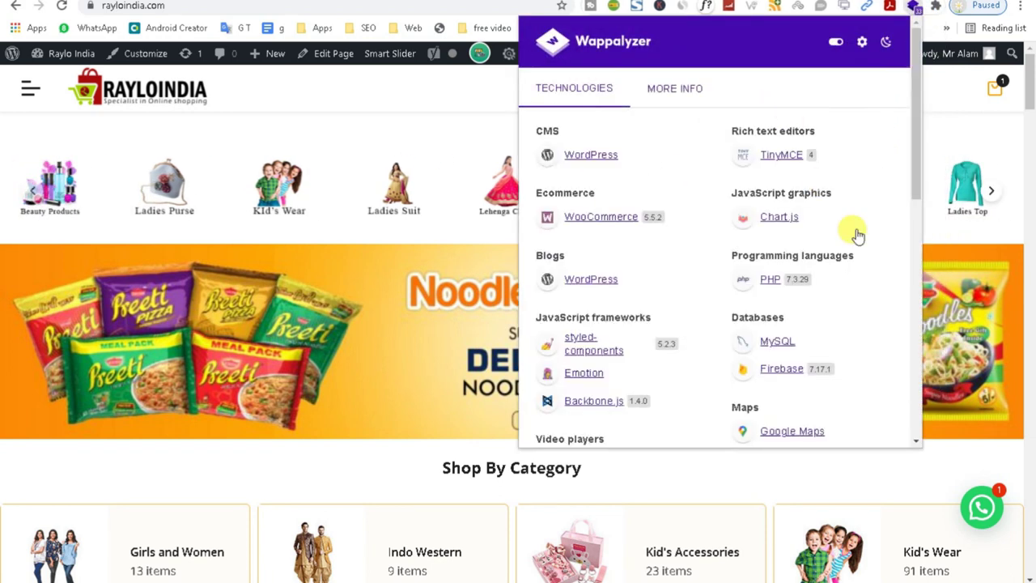
left_click_drag(915, 173, 906, 431)
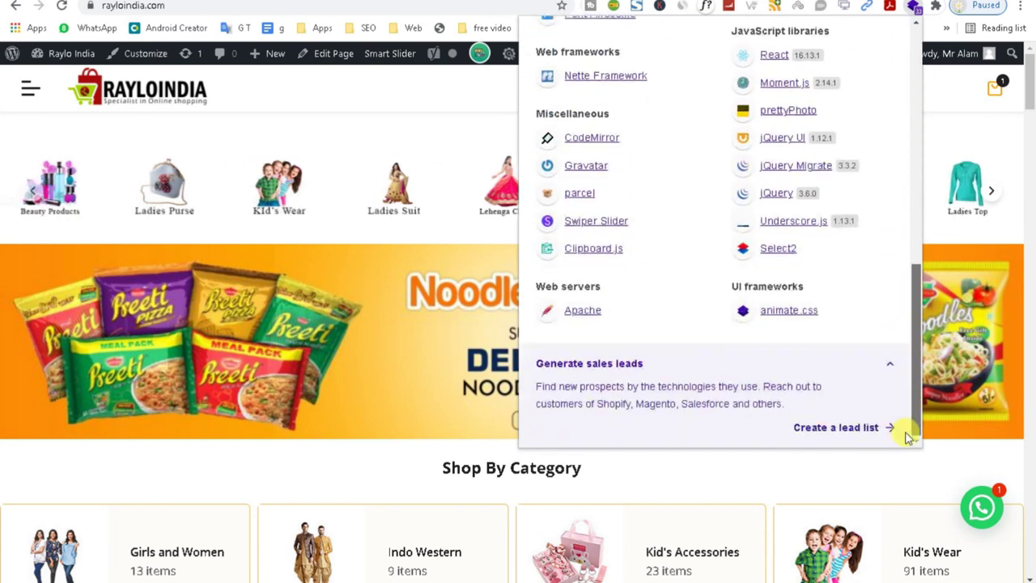
scroll(895, 413, "up", 2)
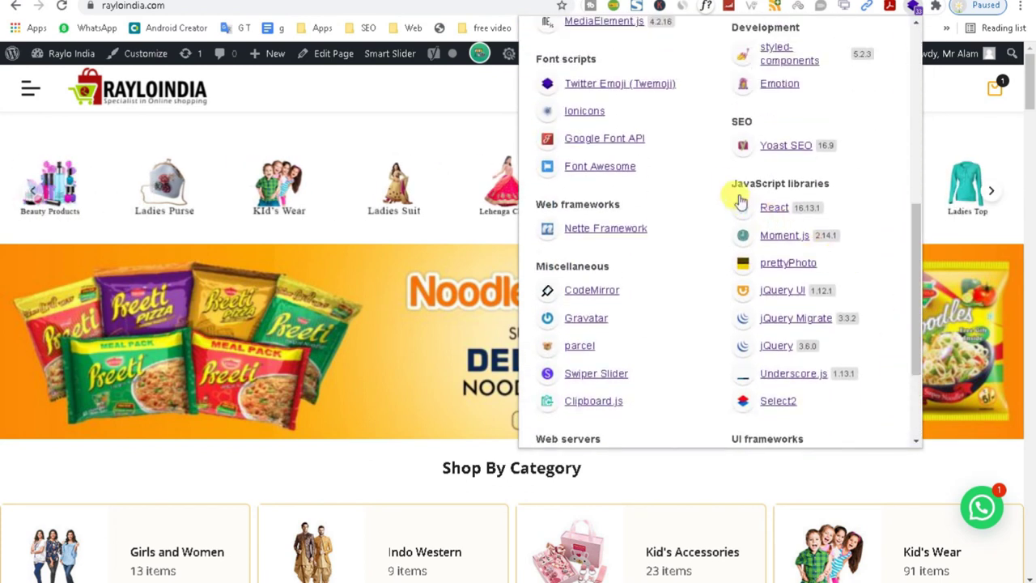
left_click_drag(731, 180, 806, 214)
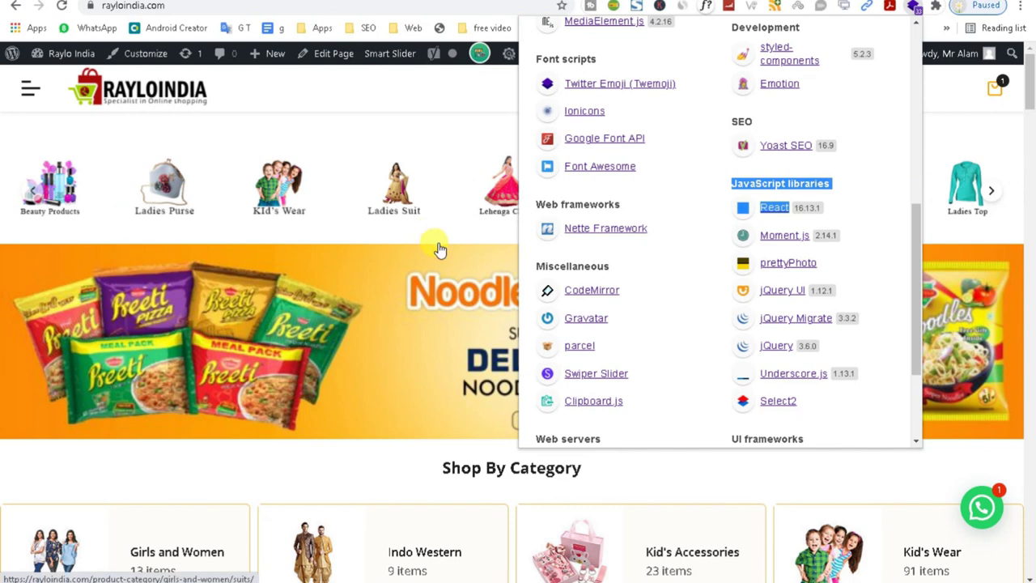
left_click(359, 87)
Browse the home page's categories and offers, then return to the Footers list in the admin.
scroll(1033, 440, "down", 10)
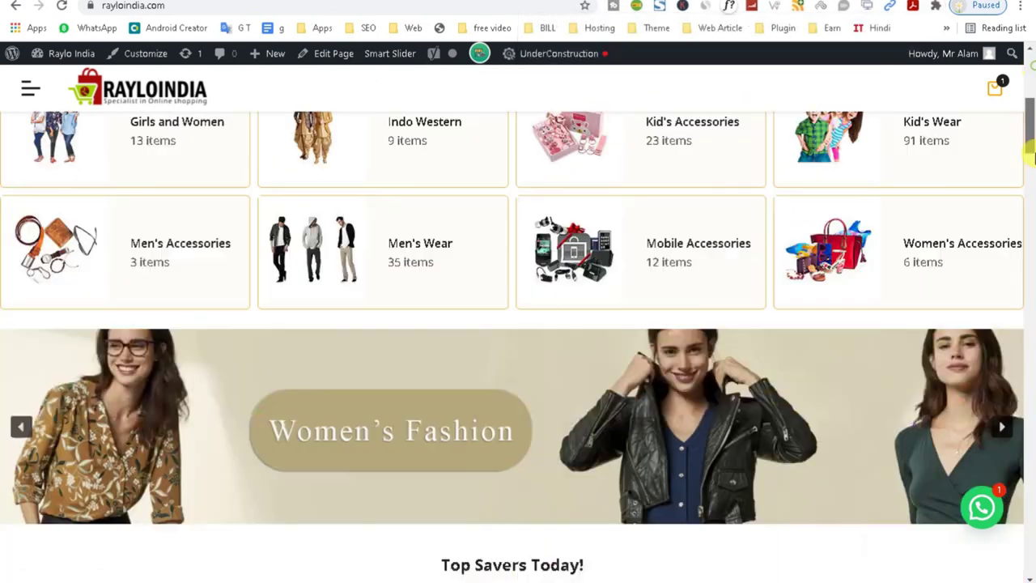
scroll(1033, 440, "down", 5)
left_click_drag(1031, 473, 1032, 132)
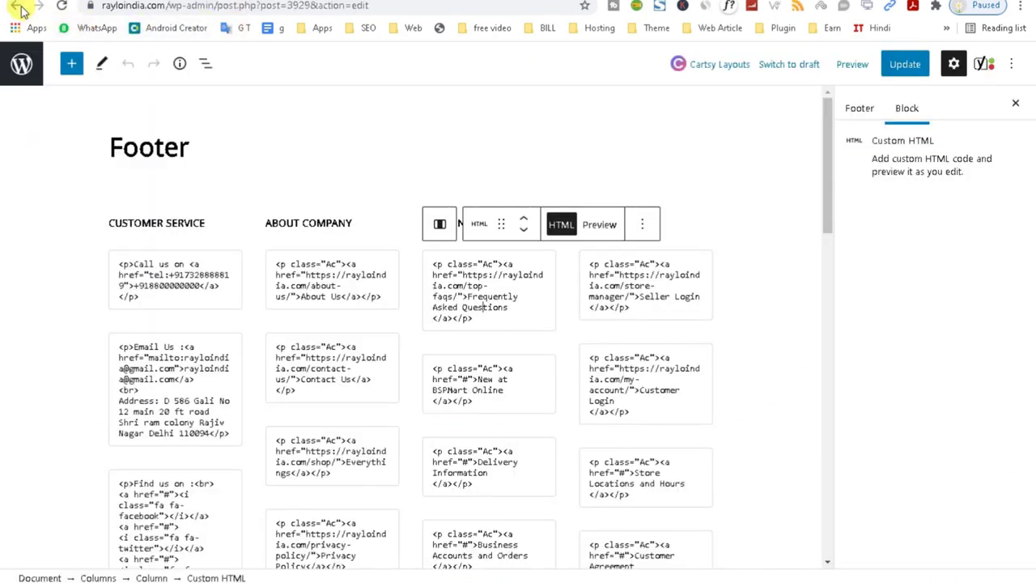
left_click(16, 6)
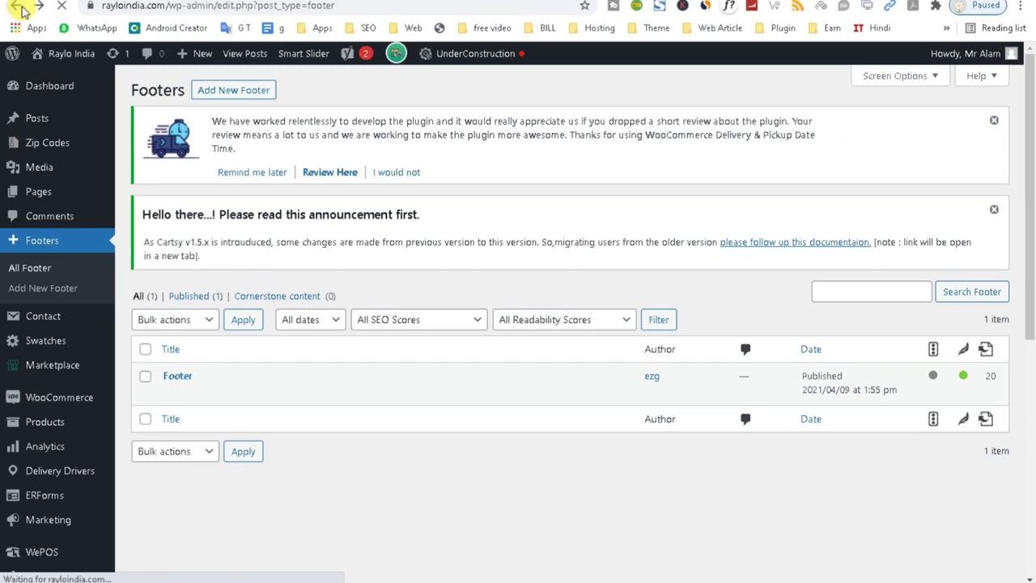
Start loading Marketplace settings and view the storefront footer's Customer Service and Useful Links columns.
left_click_drag(1033, 179, 1029, 212)
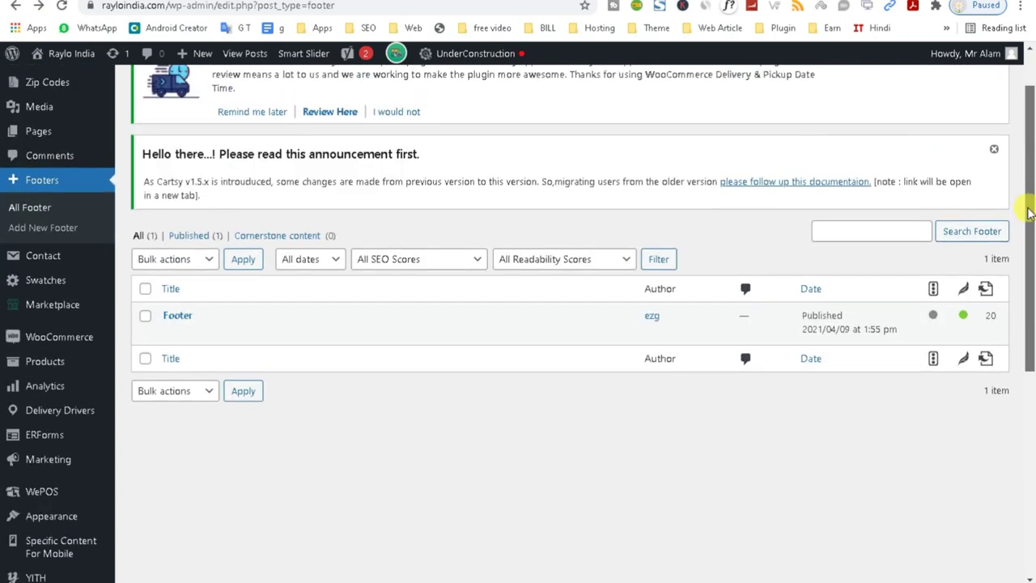
mouse_move(65, 259)
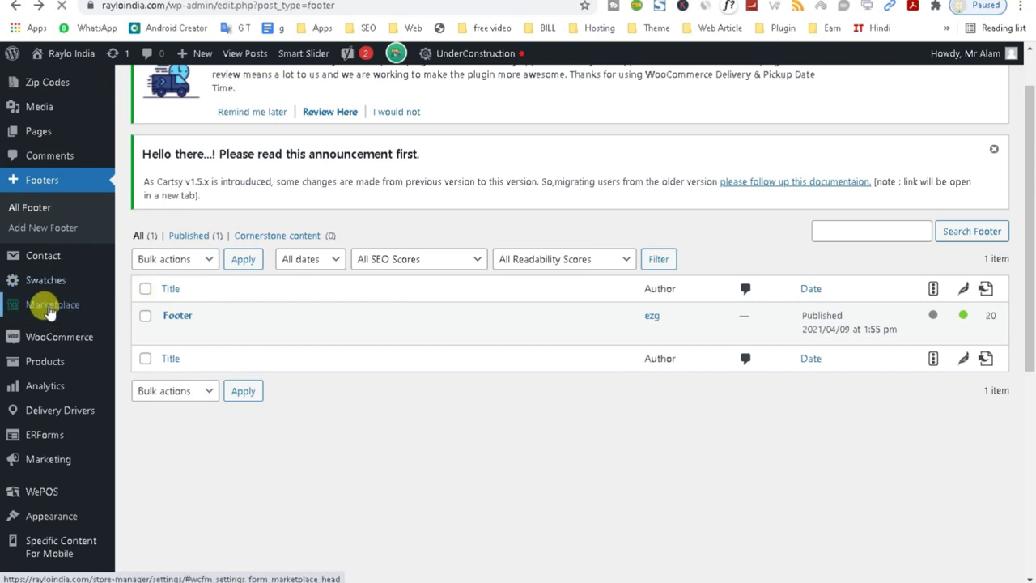
left_click(50, 311)
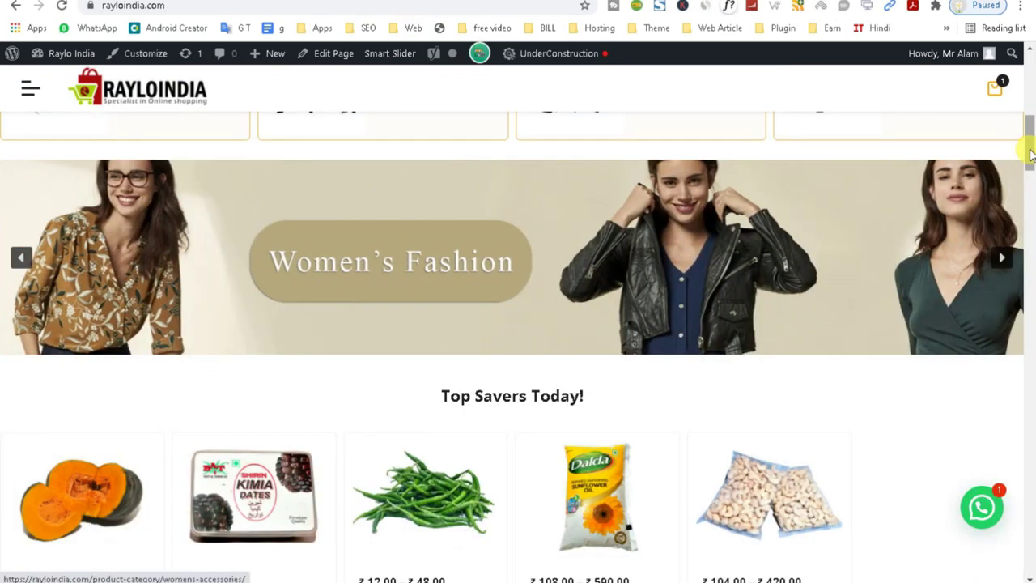
left_click_drag(1030, 153, 1028, 571)
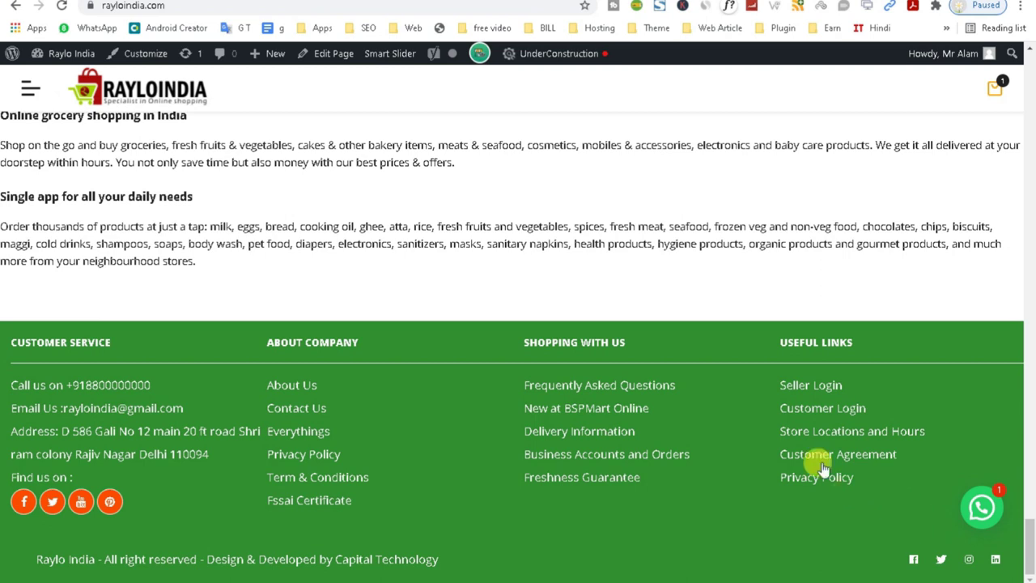
Open the footer's Seller Login link in an incognito window and dismiss the pincode popup.
right_click(809, 387)
left_click(812, 407)
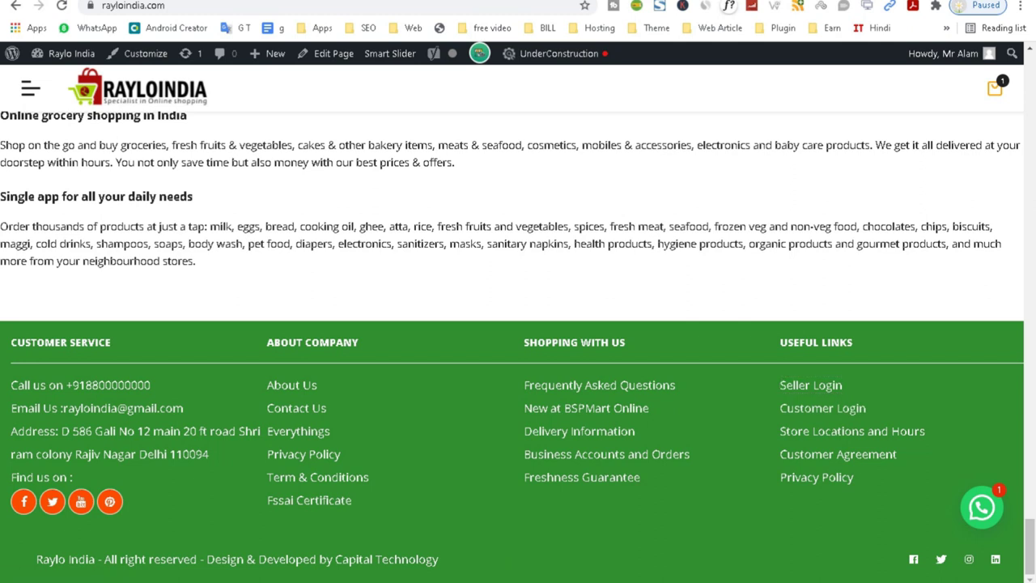
left_click(856, 551)
left_click(707, 215)
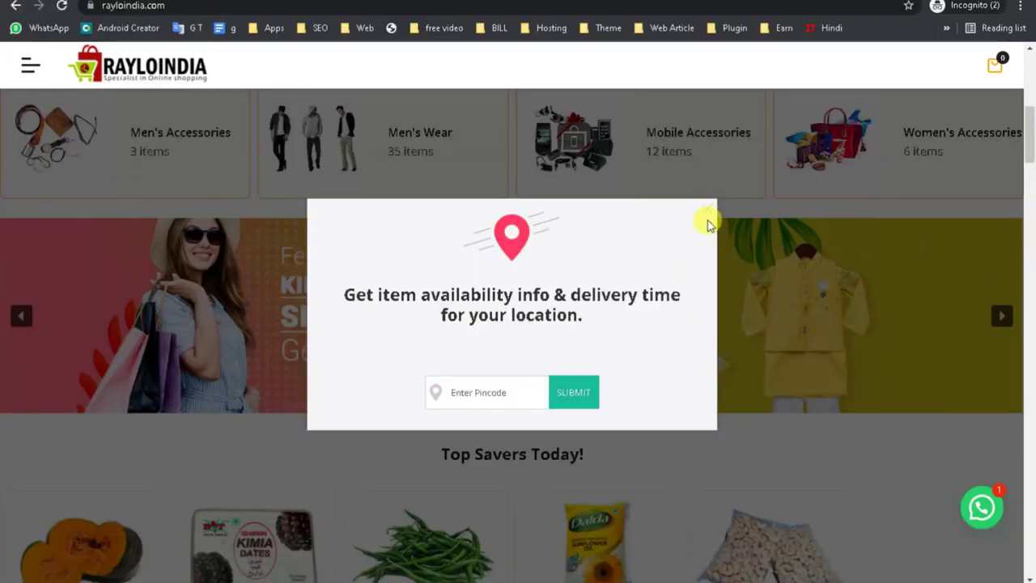
left_click(703, 217)
left_click_drag(1033, 136, 1020, 573)
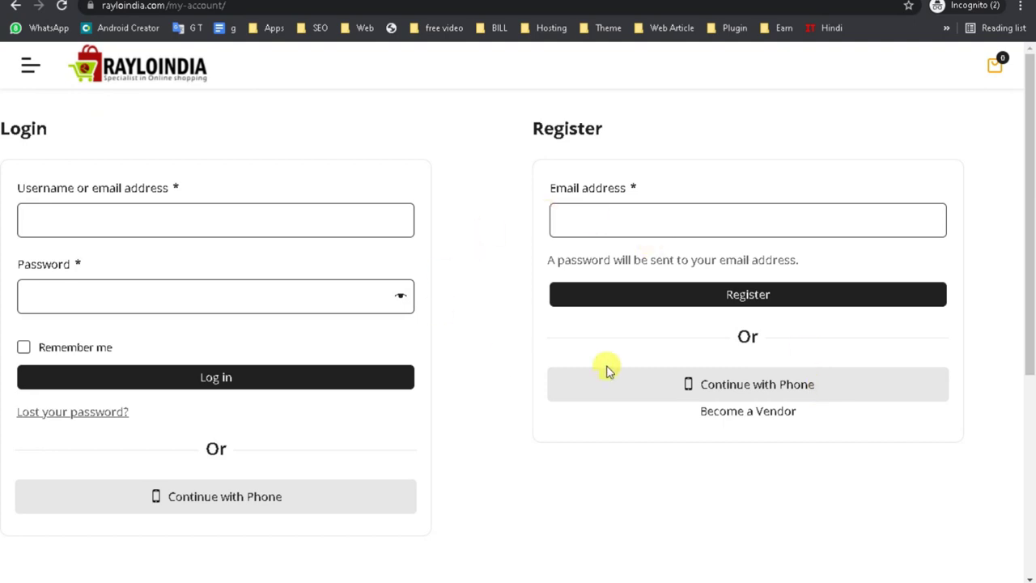
Open the Become a Vendor registration page and clear the autofill suggestions from its fields.
left_click(139, 210)
left_click(474, 326)
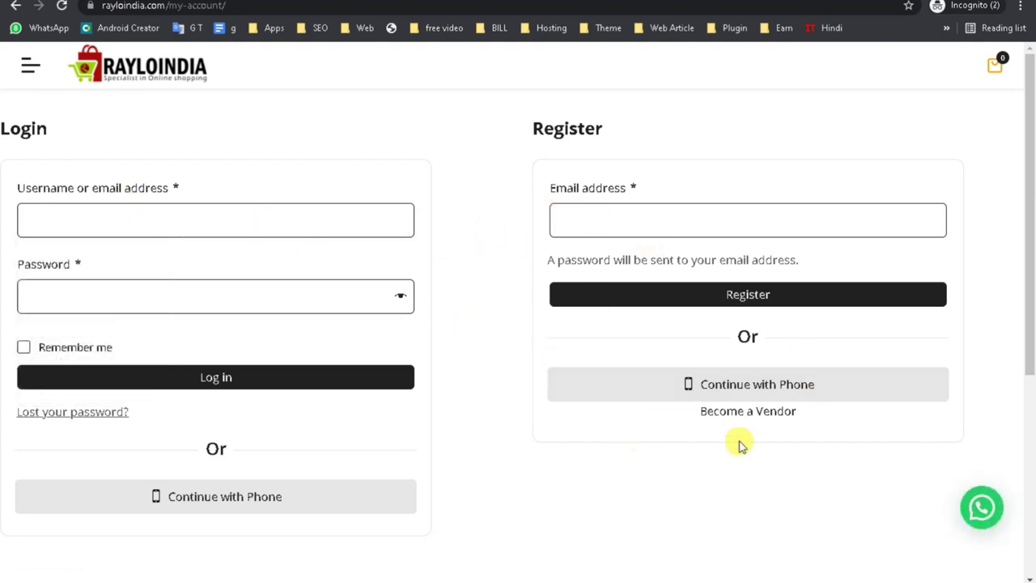
left_click(751, 413)
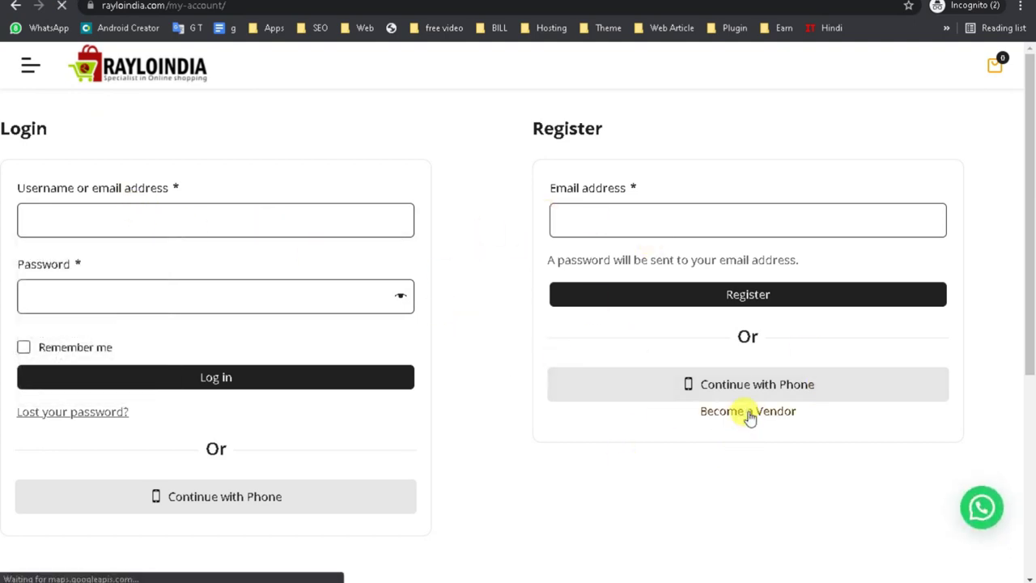
left_click(458, 277)
left_click(437, 309)
left_click(439, 382)
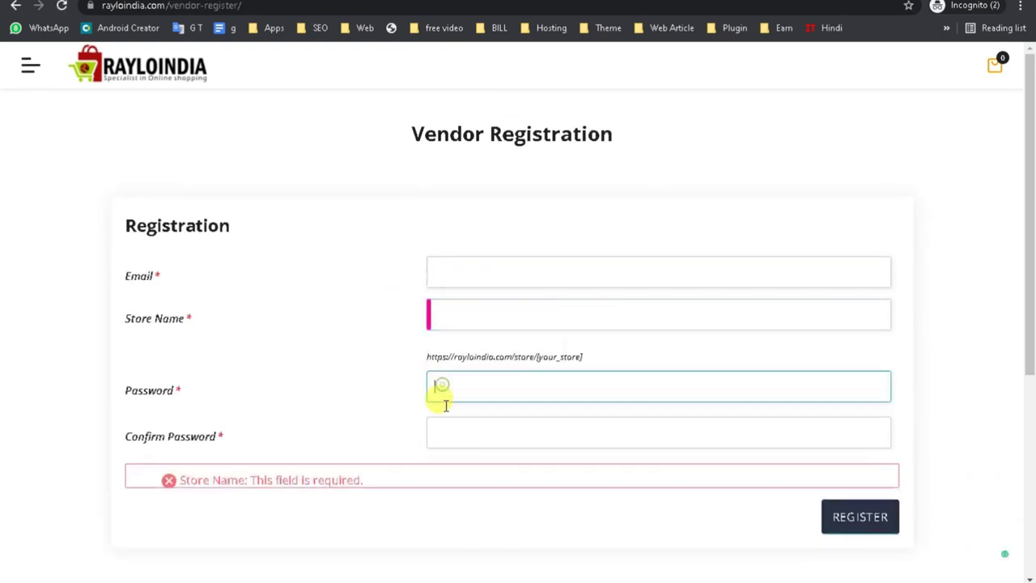
left_click(451, 384)
left_click(447, 312)
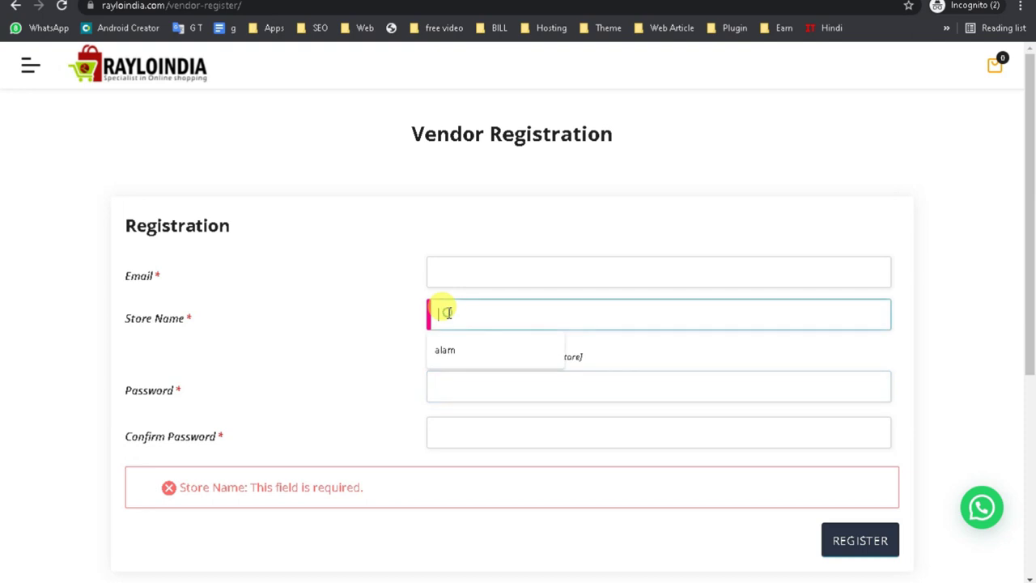
left_click(441, 263)
left_click(273, 292)
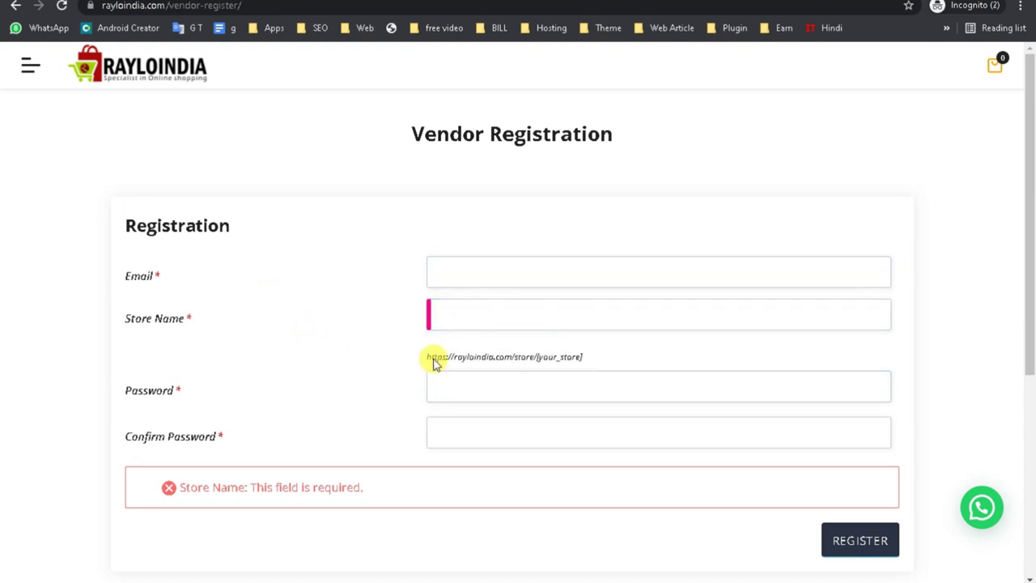
left_click(471, 272)
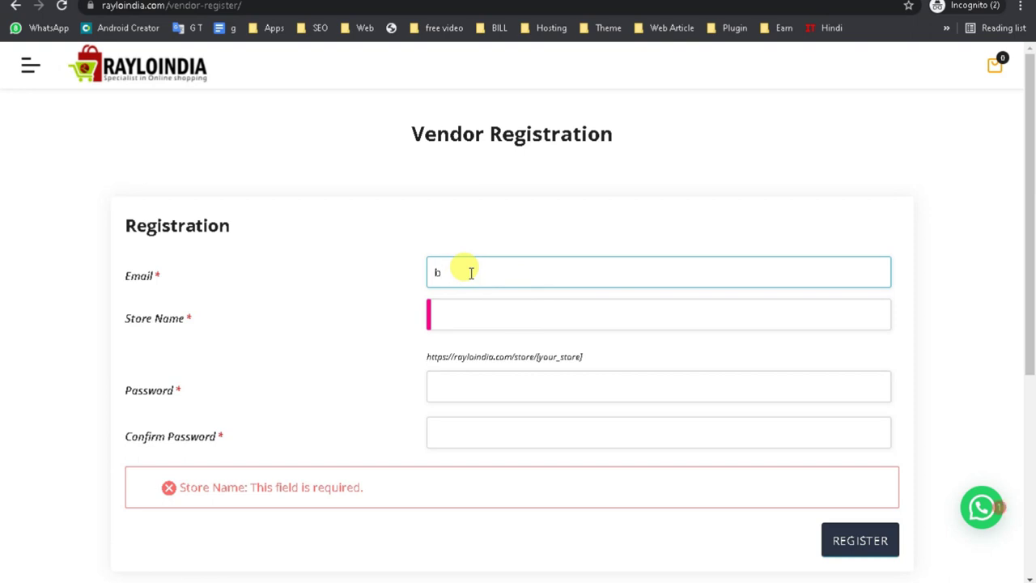
Fill the store name from the saved suggestion and append '1' until it shows Available.
left_click(460, 323)
left_click(481, 363)
left_click(478, 388)
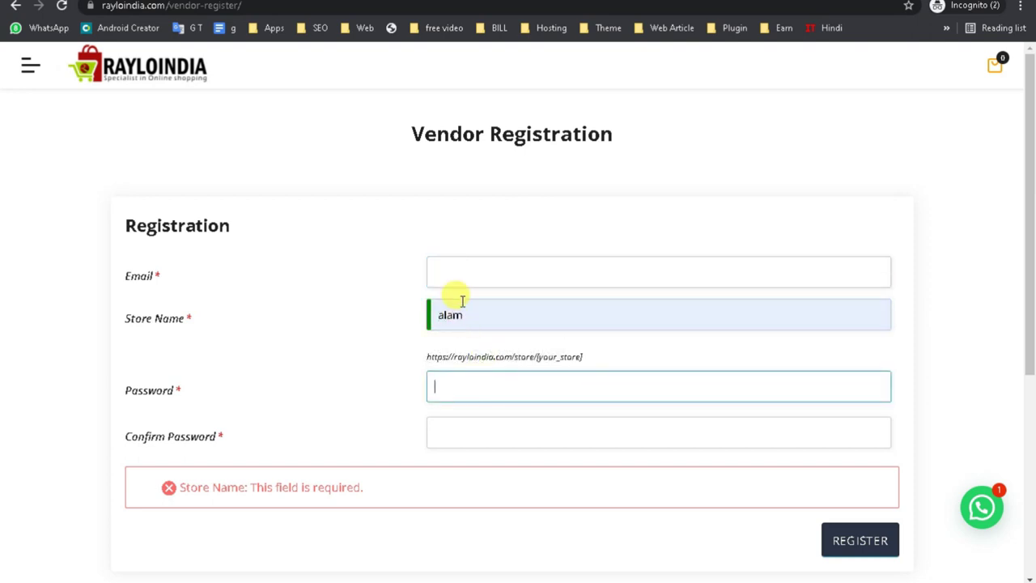
left_click(460, 273)
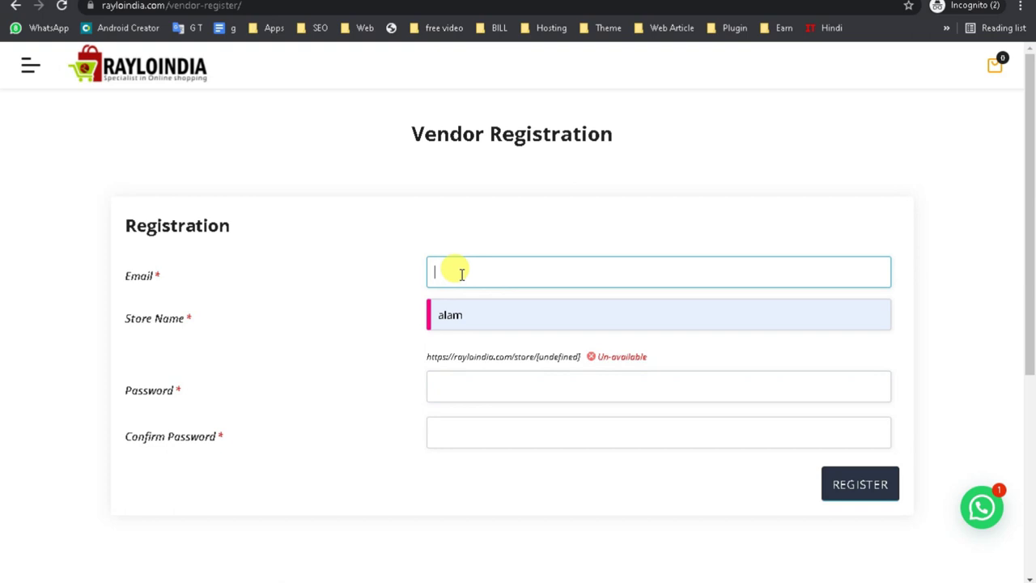
left_click(490, 315)
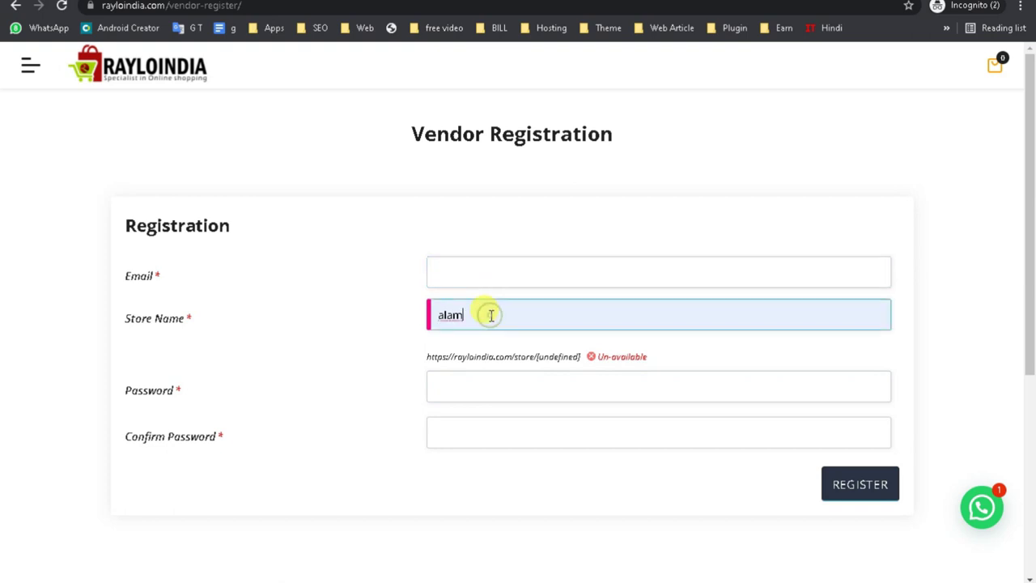
type("1")
left_click(384, 420)
left_click(456, 396)
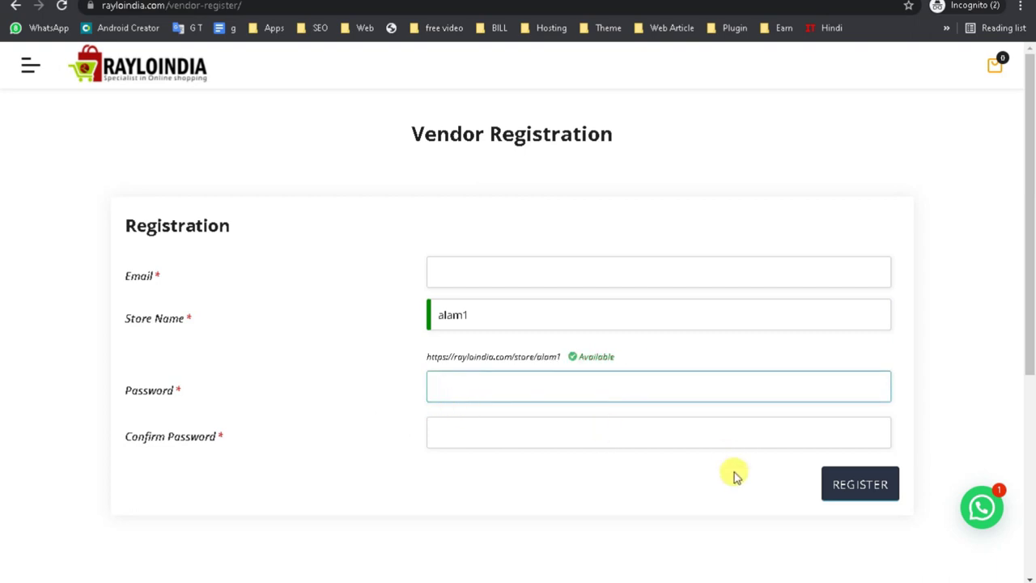
left_click(442, 272)
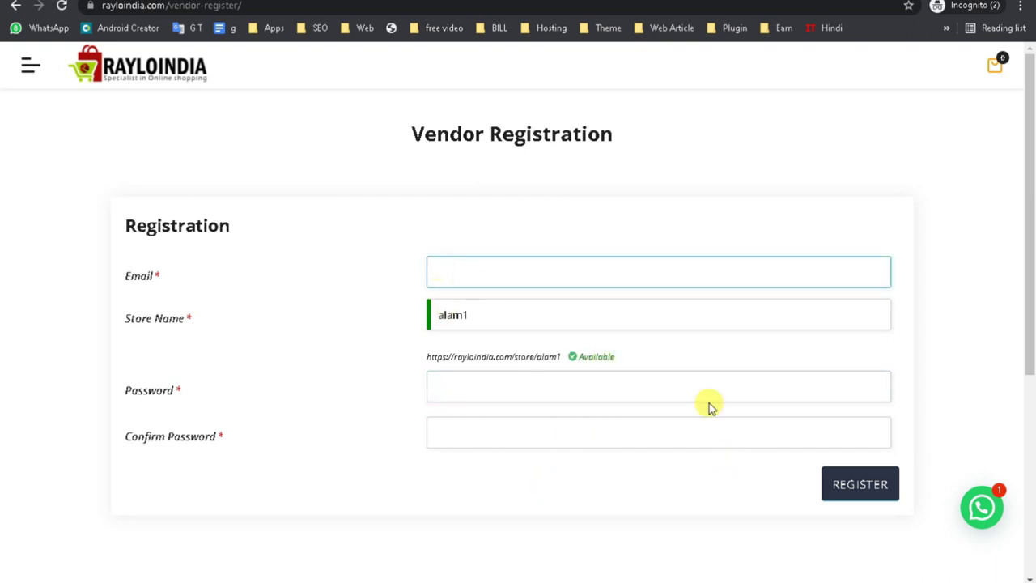
Return to the store manager's Settings page in the other store window.
left_click_drag(1031, 250, 1027, 317)
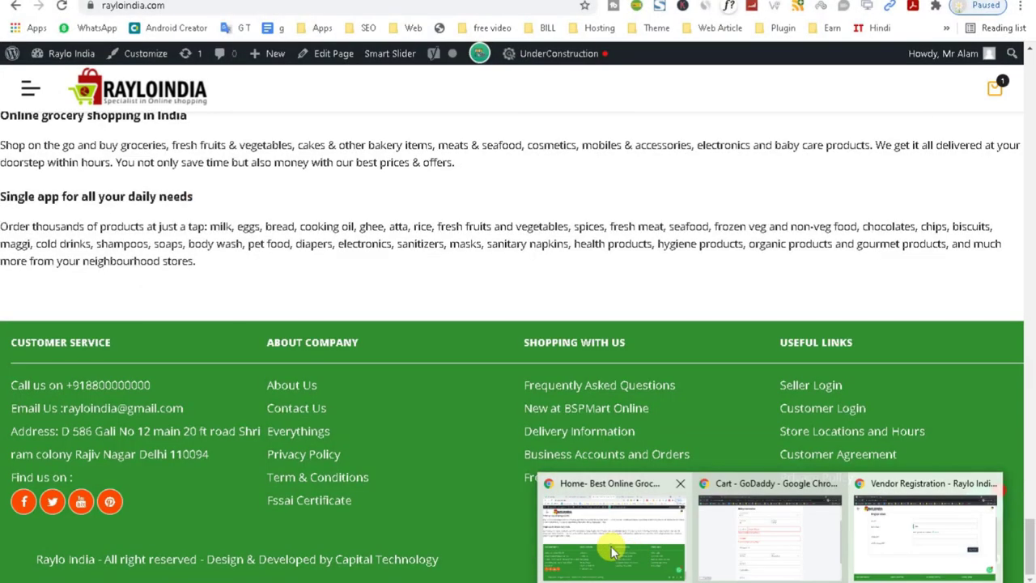
left_click(611, 549)
left_click_drag(1030, 535, 1029, 89)
left_click(186, 53)
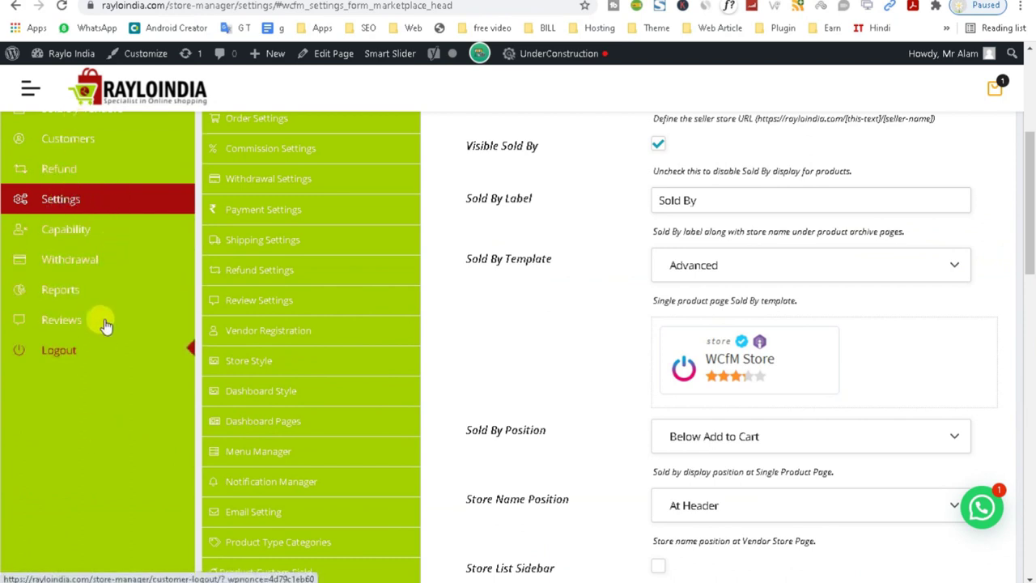
Open the Vendor Registration settings in the WCFM store manager.
mouse_move(1033, 229)
left_mouse_down()
mouse_move(1033, 166)
mouse_move(1025, 270)
mouse_move(1019, 219)
left_mouse_up()
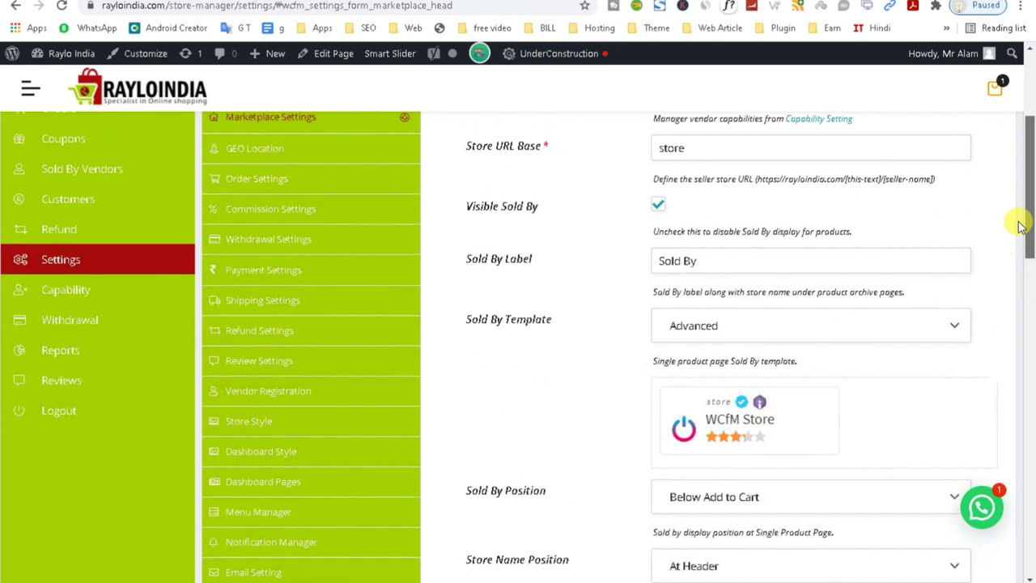
left_click(286, 398)
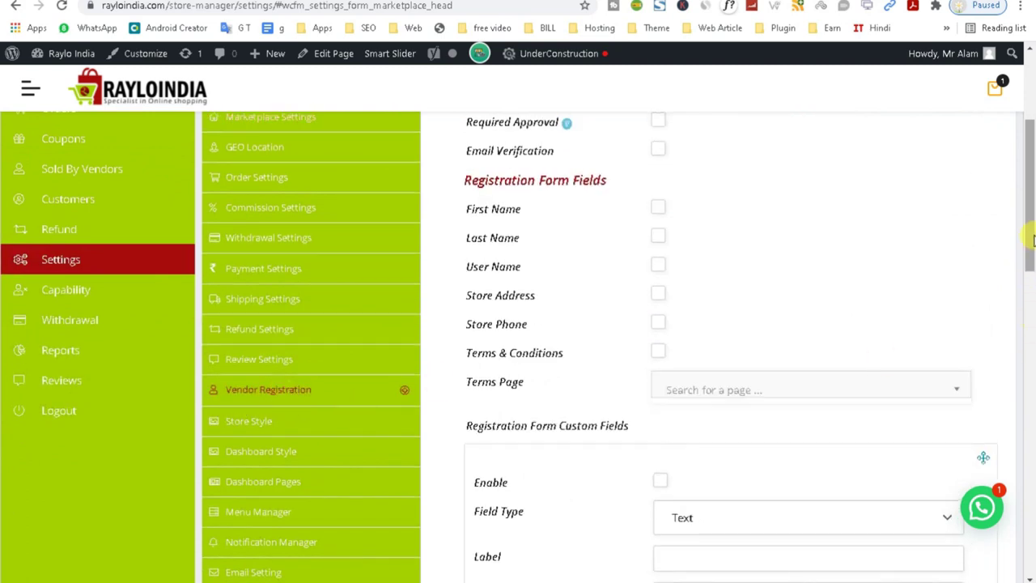
left_click_drag(1030, 211, 1030, 251)
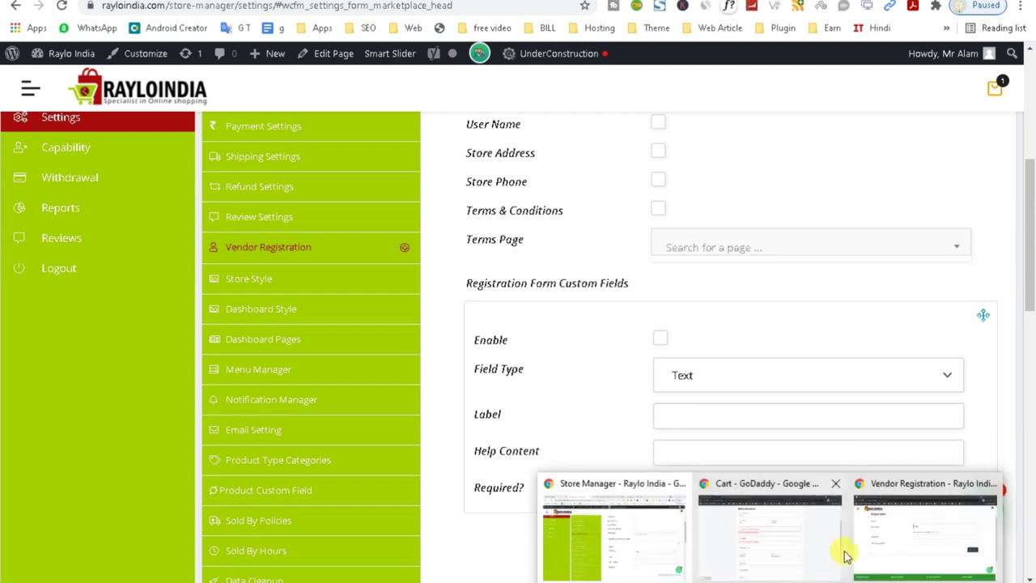
Check the registration form's password field, then review the unchecked Registration Form Fields.
left_click(856, 548)
left_click(472, 267)
left_click(344, 356)
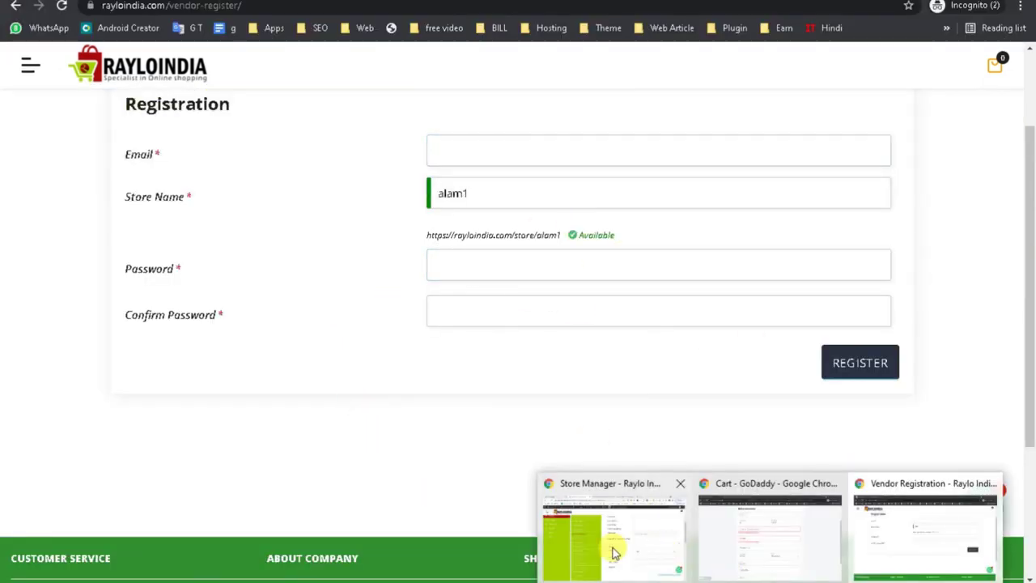
left_click(606, 548)
left_click_drag(1029, 258, 1030, 188)
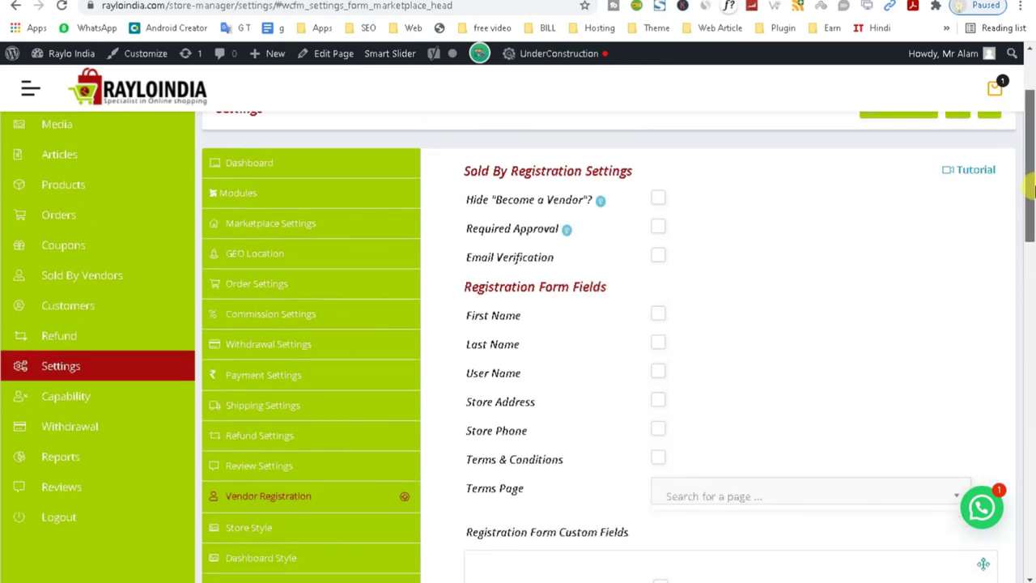
left_click_drag(1029, 187, 1026, 209)
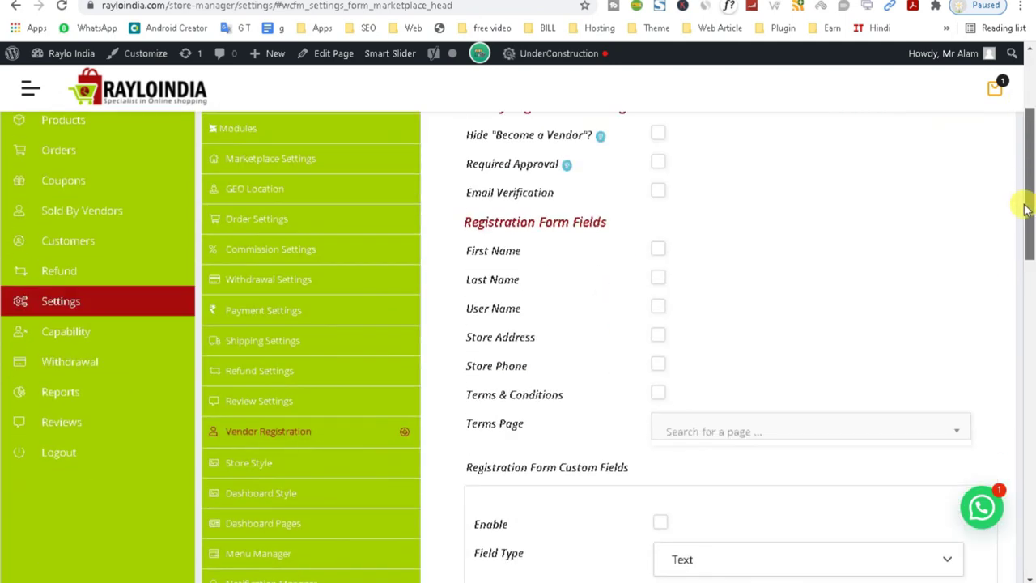
left_click_drag(1025, 209, 1019, 169)
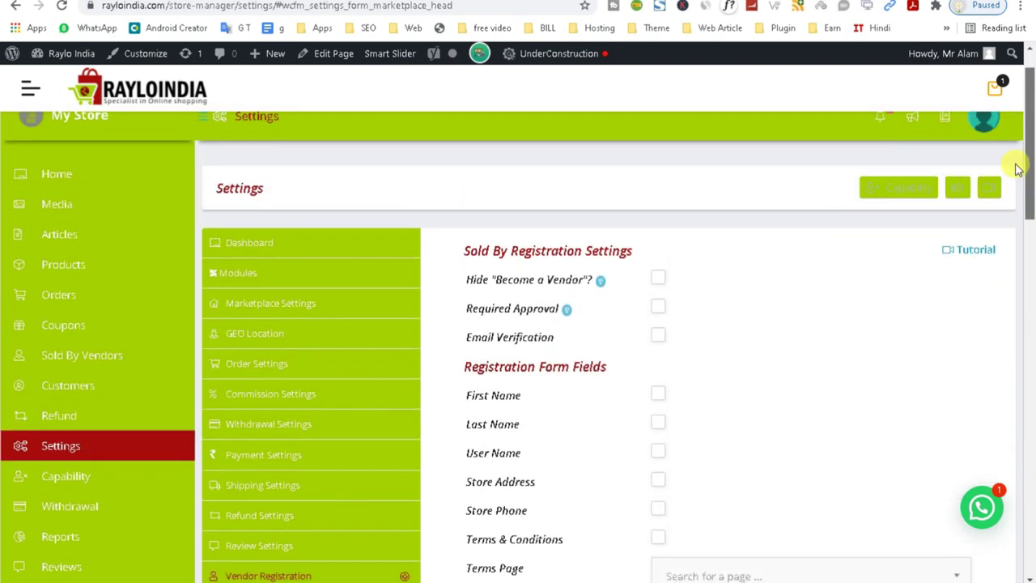
Open Good Store's Last 7 Days Sales by Sold By report, all ₹0.00, from Sold By Vendors.
left_click(85, 362)
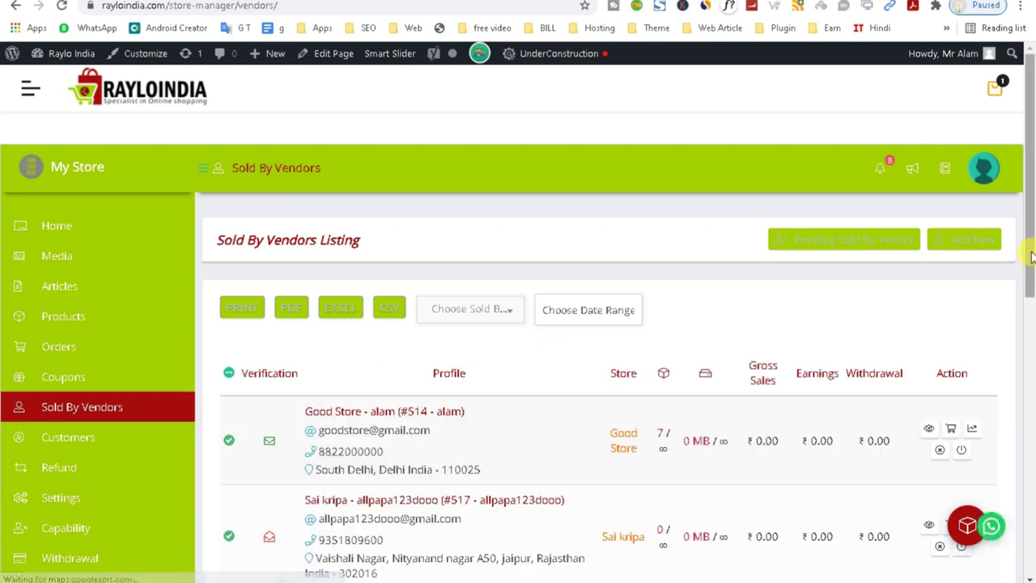
left_click_drag(1028, 268, 1031, 336)
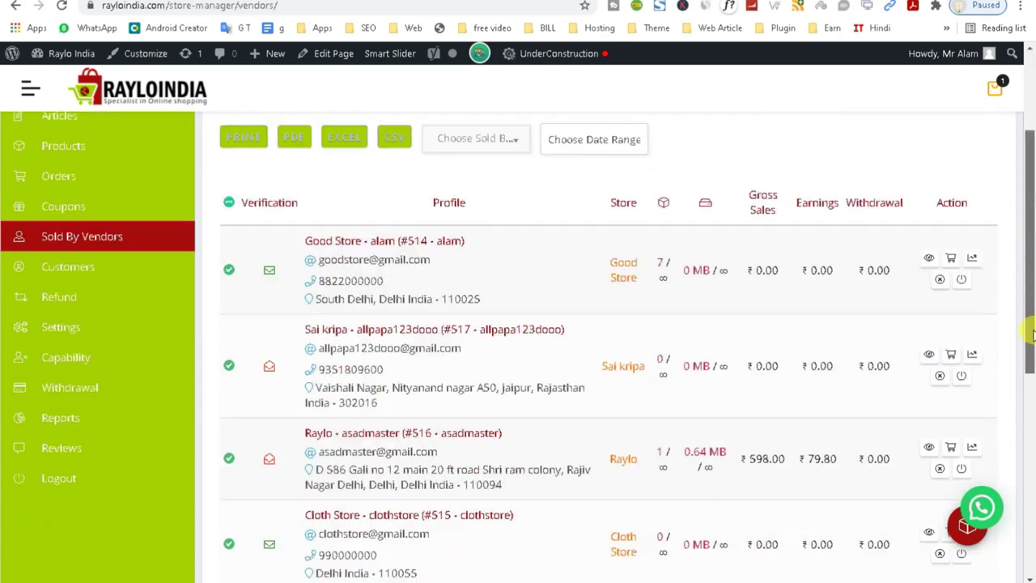
left_click(974, 262)
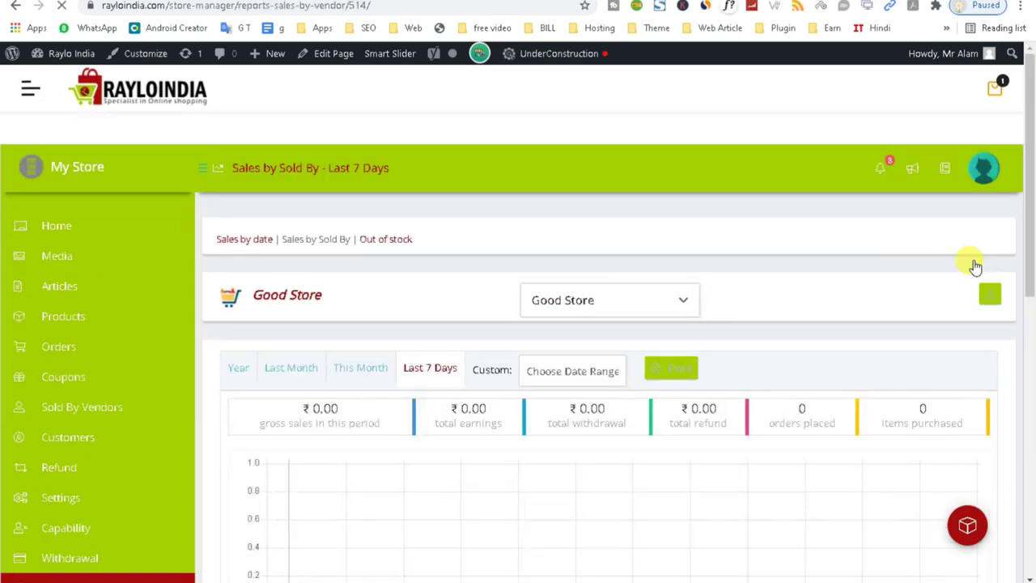
left_click_drag(1031, 174, 1028, 440)
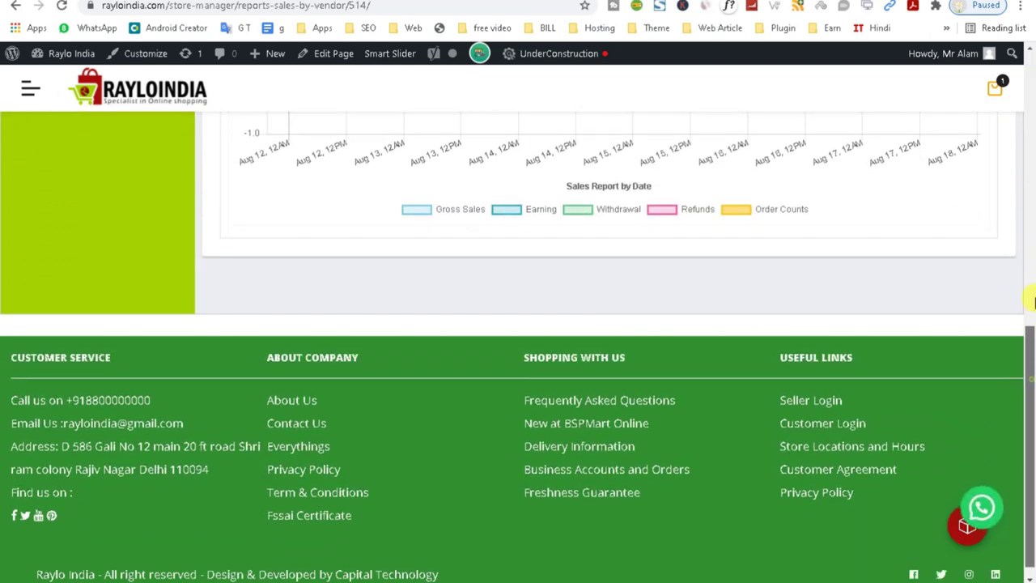
left_click_drag(1032, 301, 1033, 129)
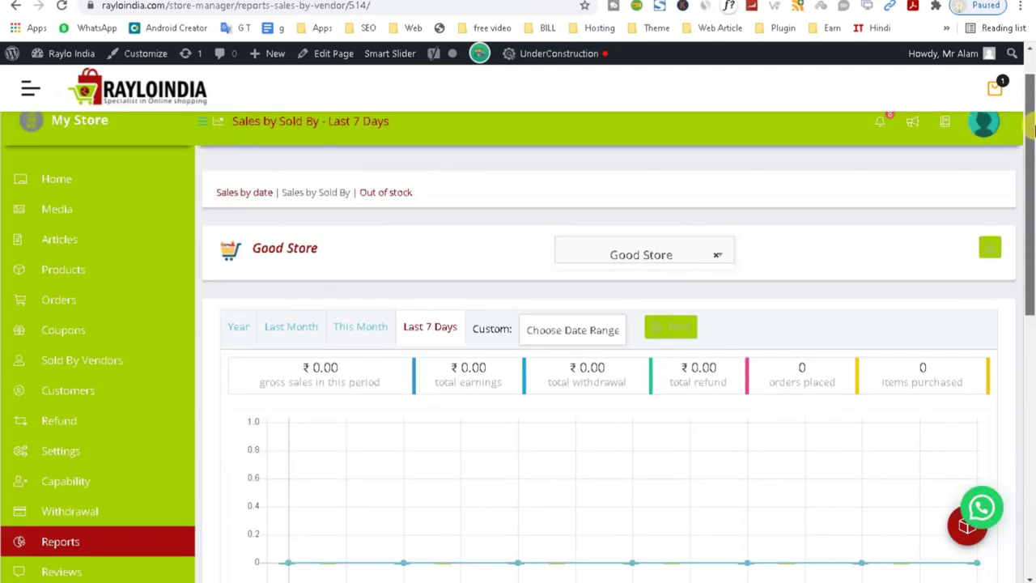
left_click_drag(1033, 129, 1021, 90)
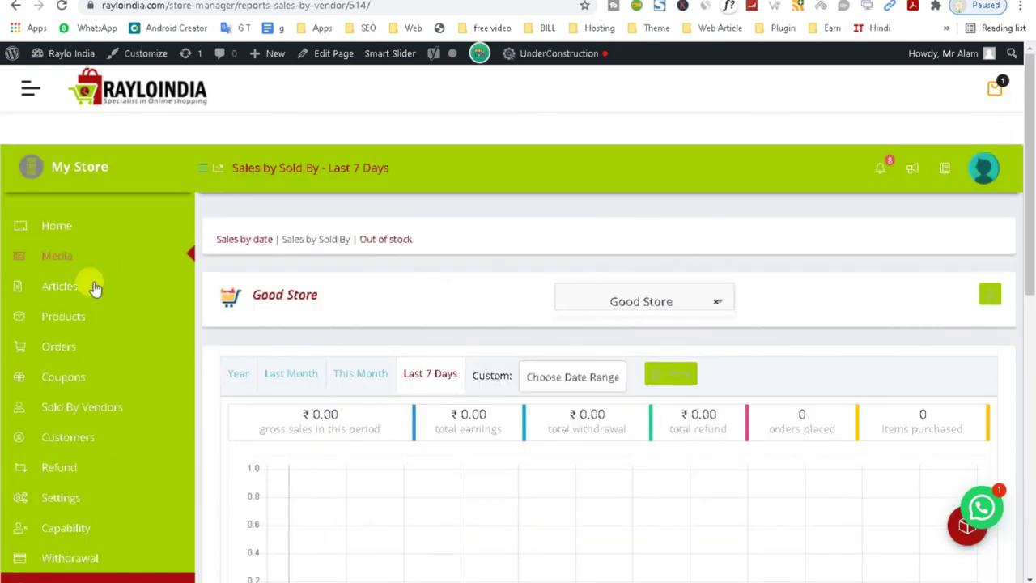
mouse_move(80, 323)
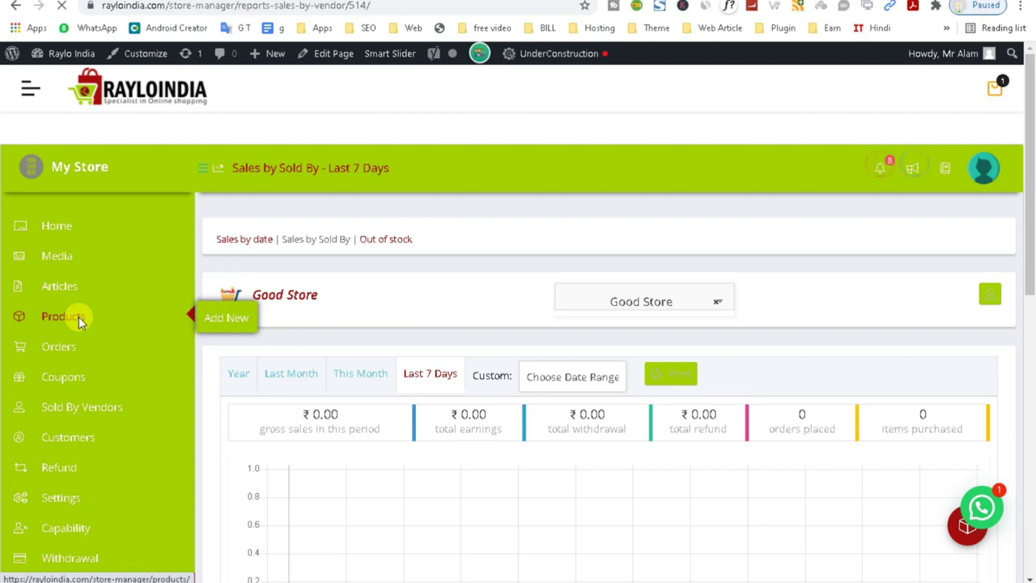
left_click(79, 316)
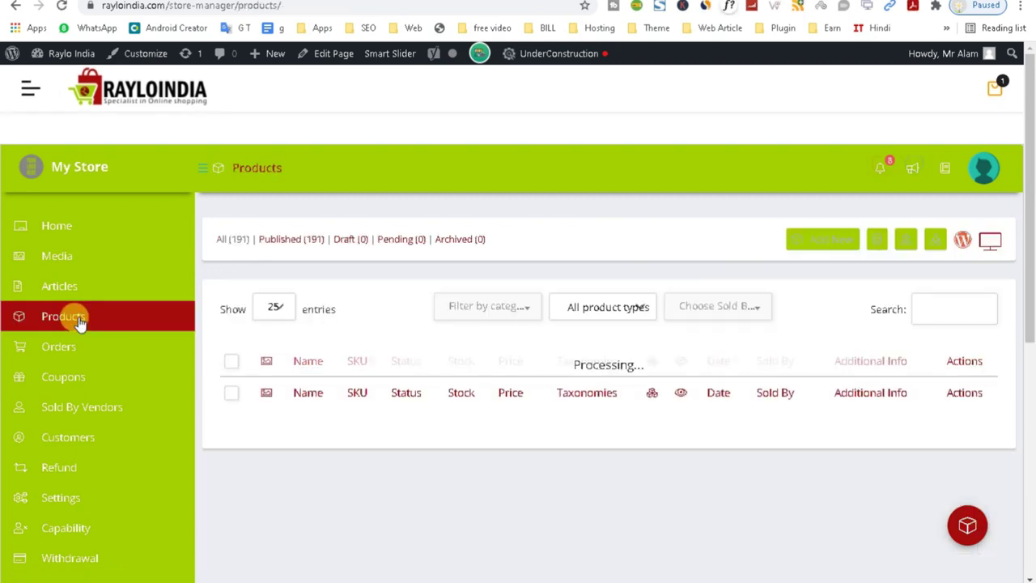
Start a new product in the store manager's Add Product form and scroll down through it.
left_click(828, 246)
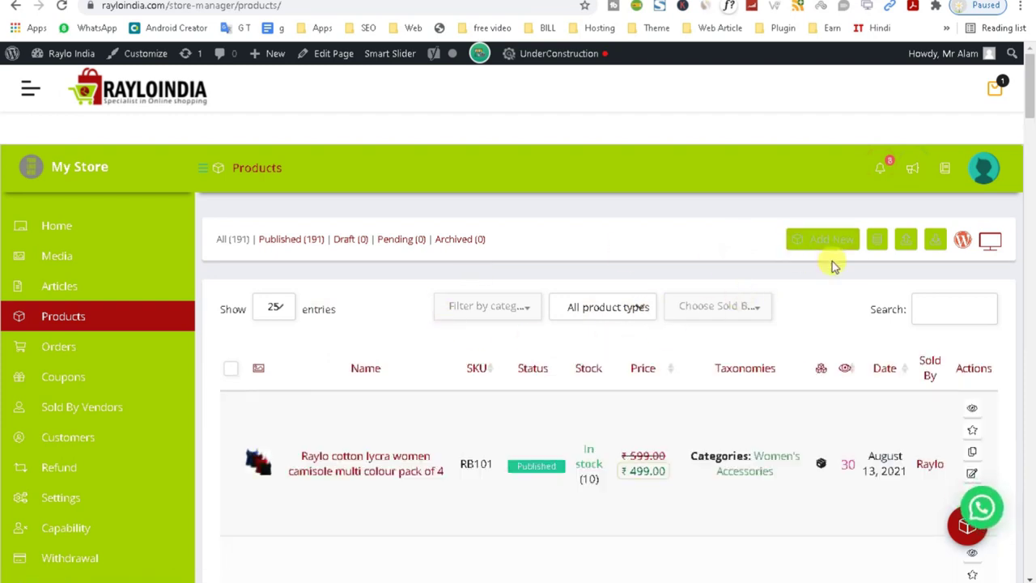
left_click(826, 245)
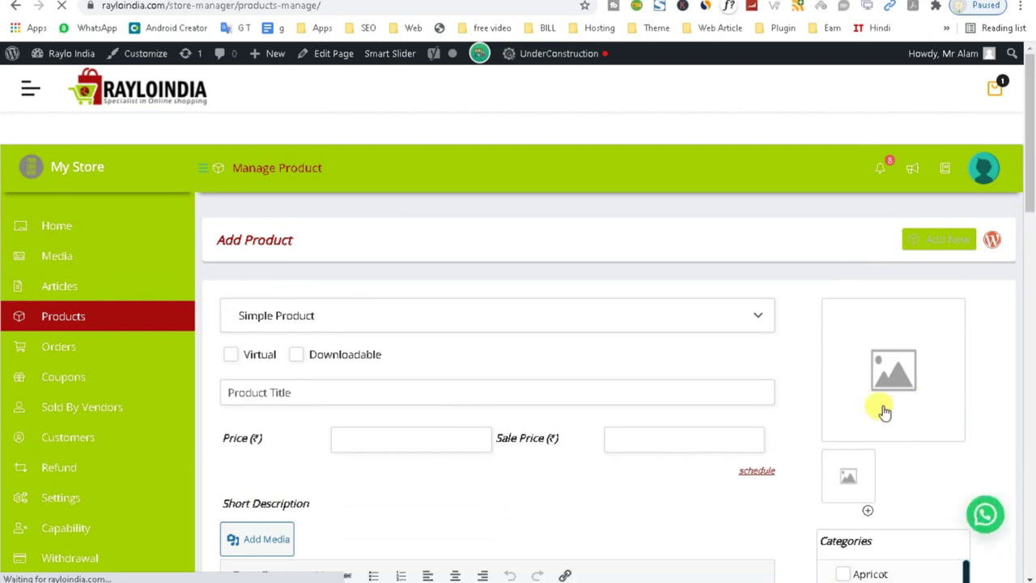
scroll(1032, 255, "down", 3)
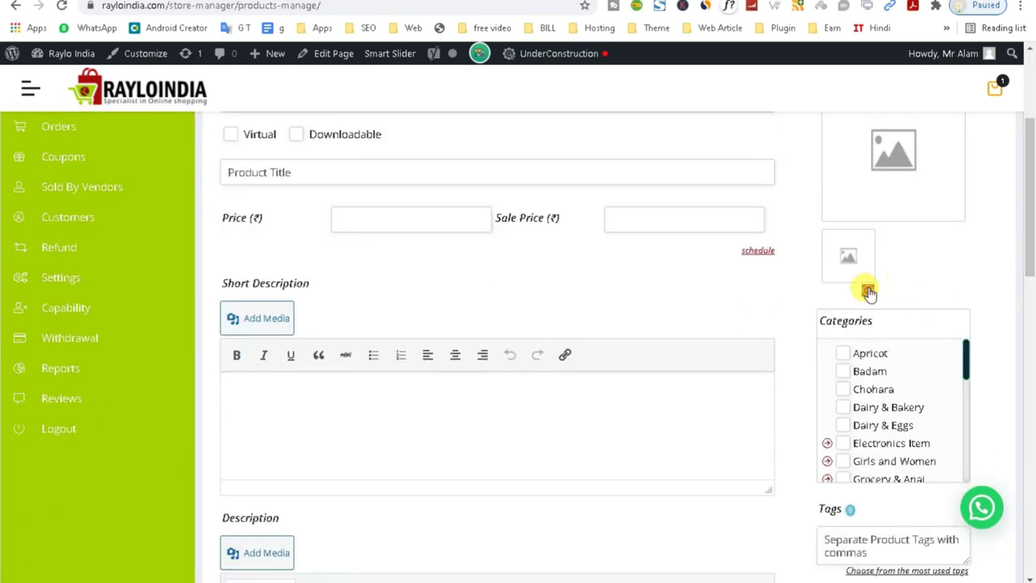
left_click_drag(967, 359, 967, 457)
left_click_drag(1030, 235, 1030, 399)
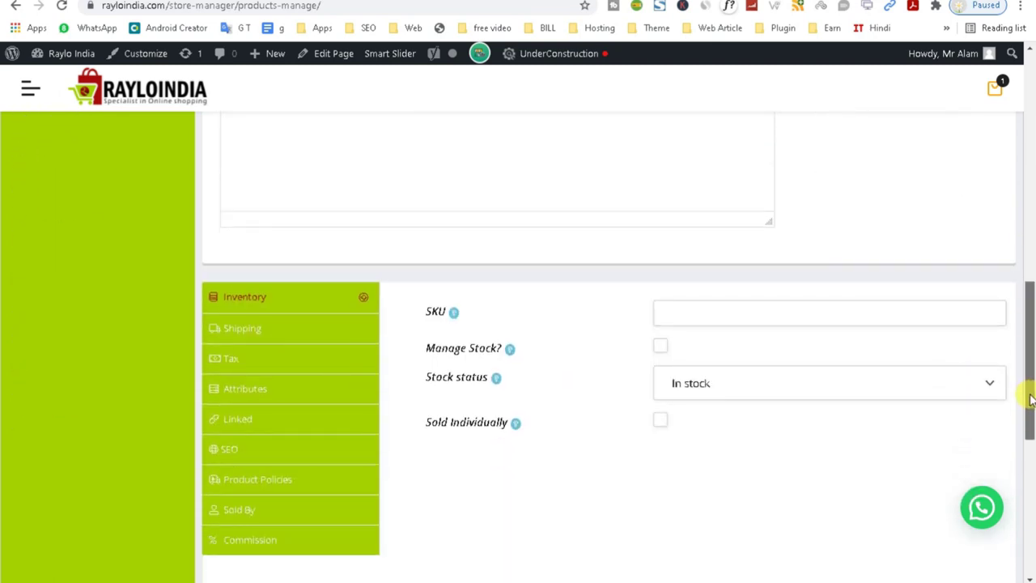
In Attributes, expand and collapse Colour, then add an empty custom attribute.
left_click(244, 326)
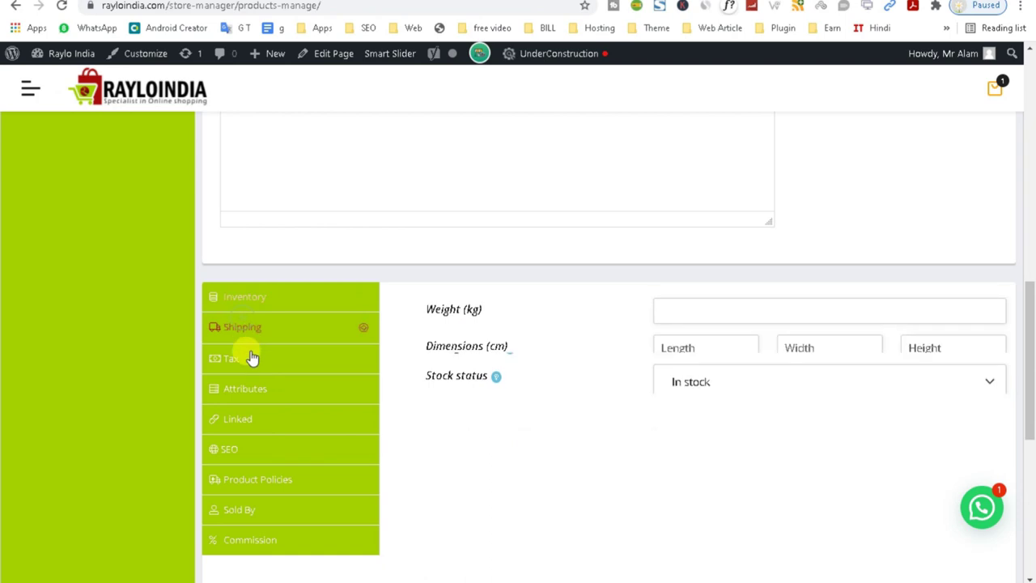
left_click(253, 373)
left_click(259, 392)
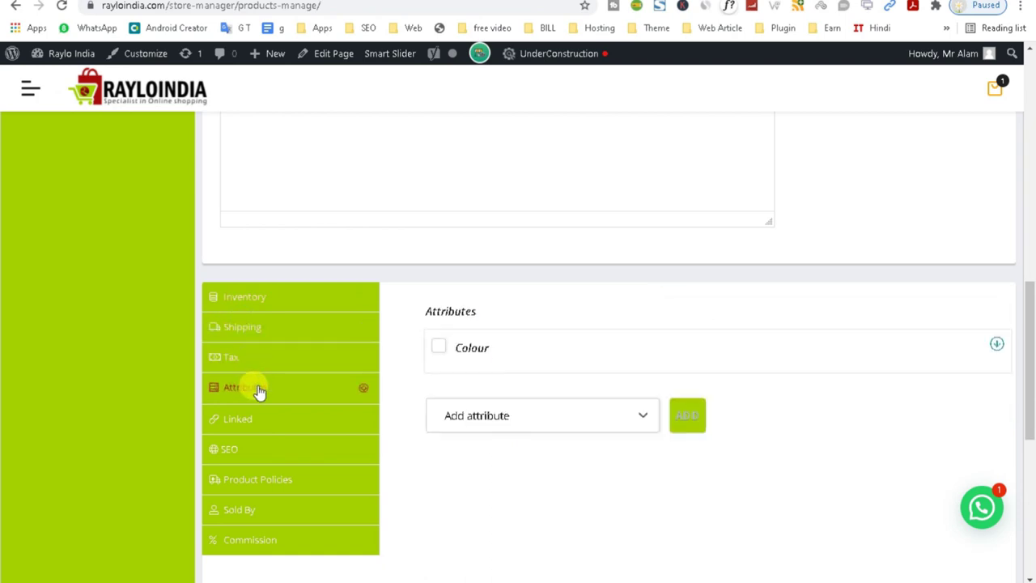
left_click(439, 350)
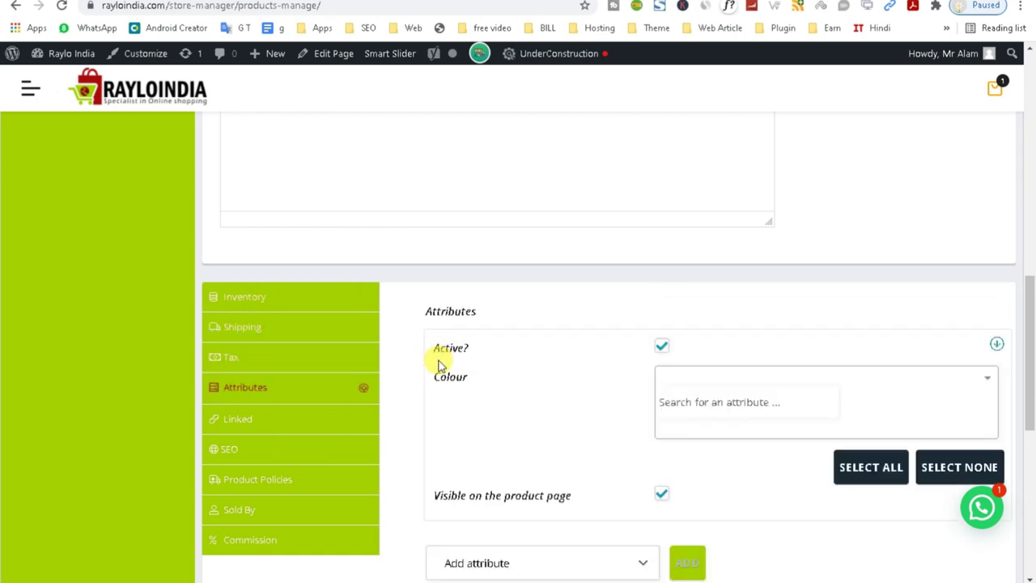
left_click(661, 349)
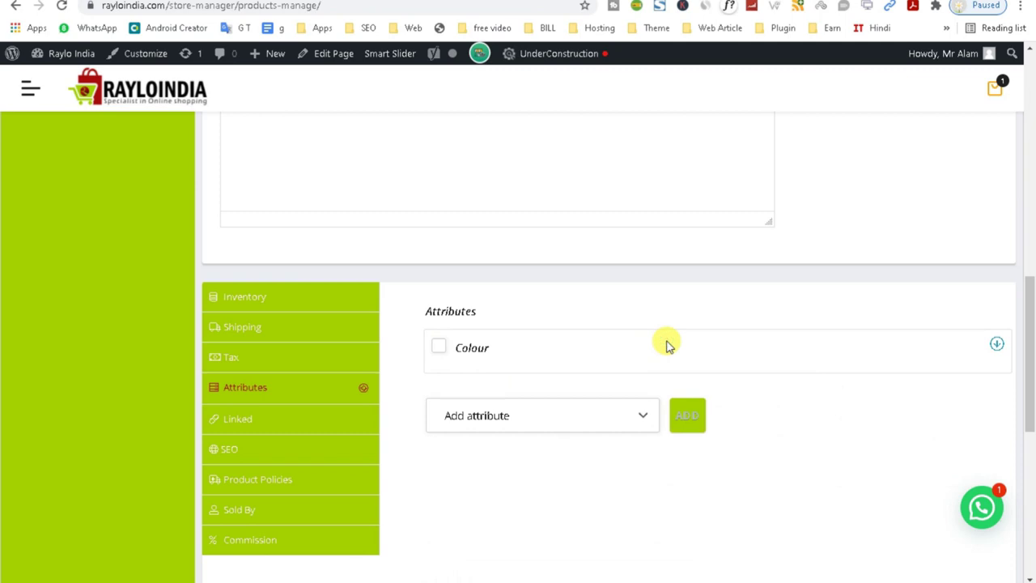
left_click(555, 425)
left_click(484, 423)
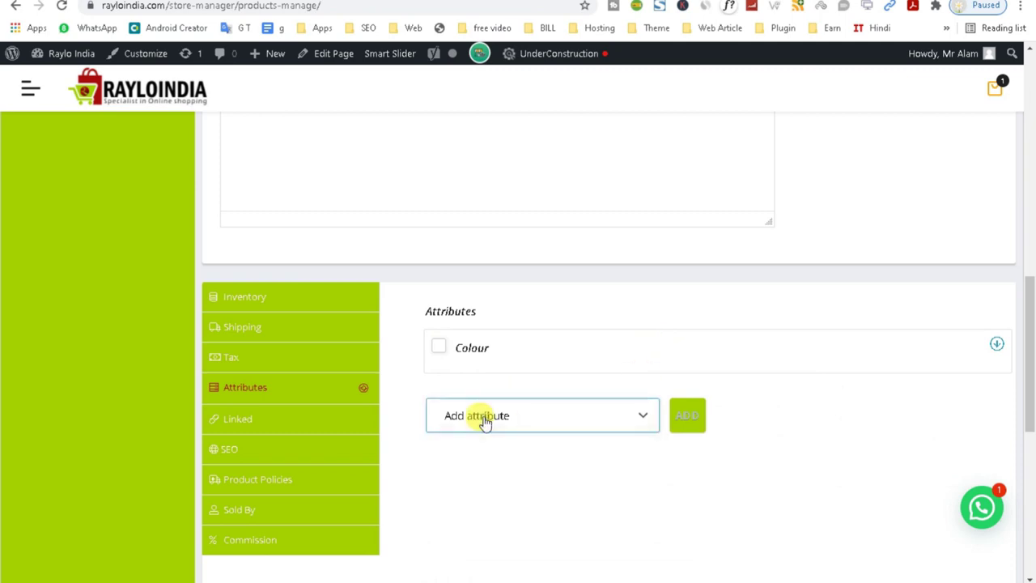
left_click(484, 423)
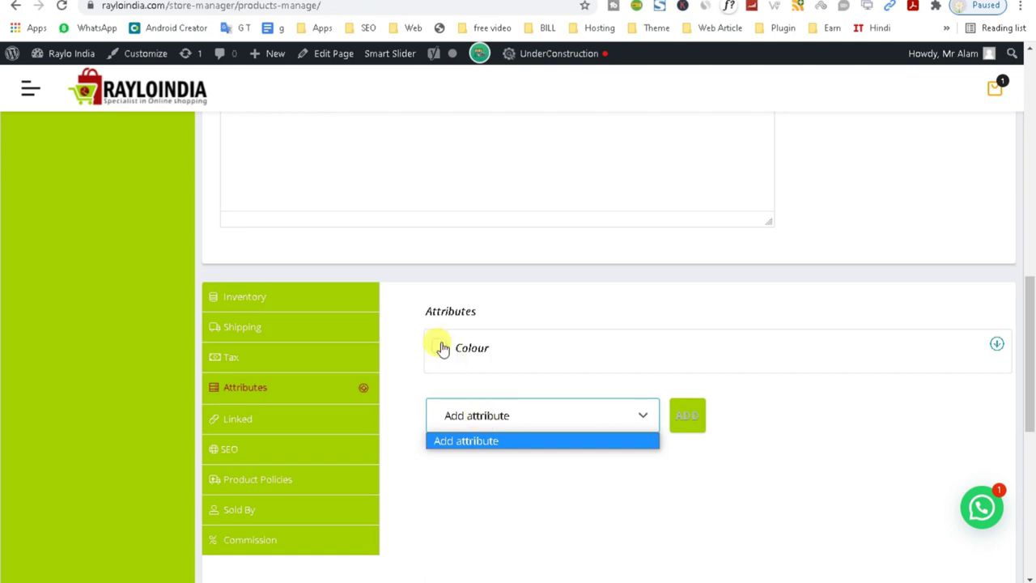
left_click(484, 439)
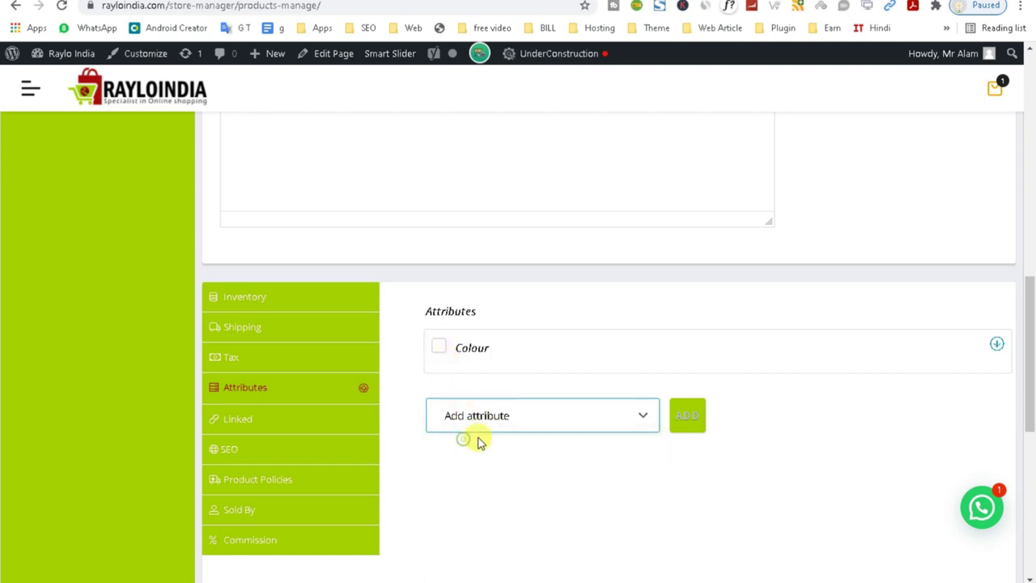
left_click(686, 417)
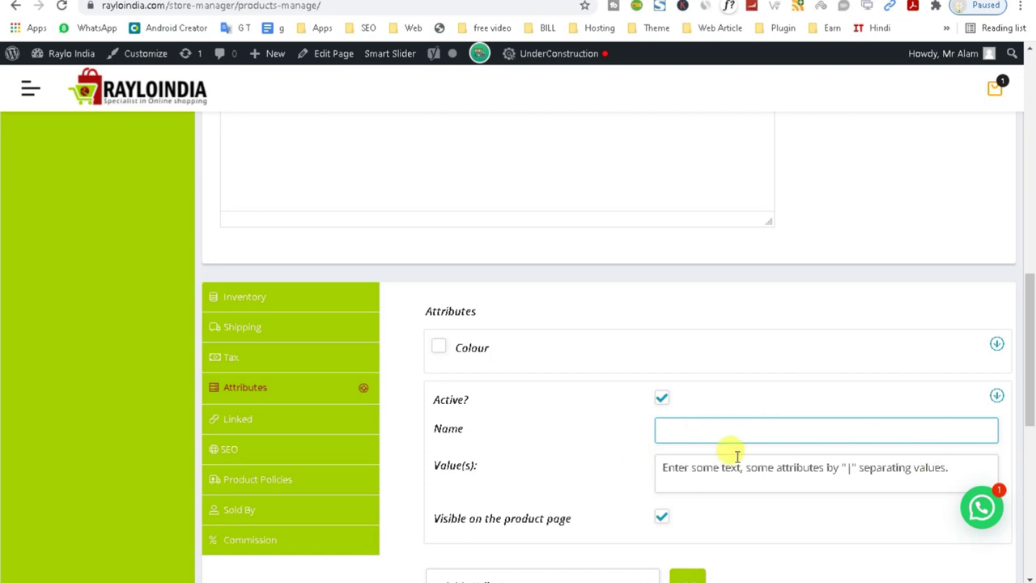
Go to the Raylo India admin Dashboard.
left_click_drag(1030, 394, 1026, 170)
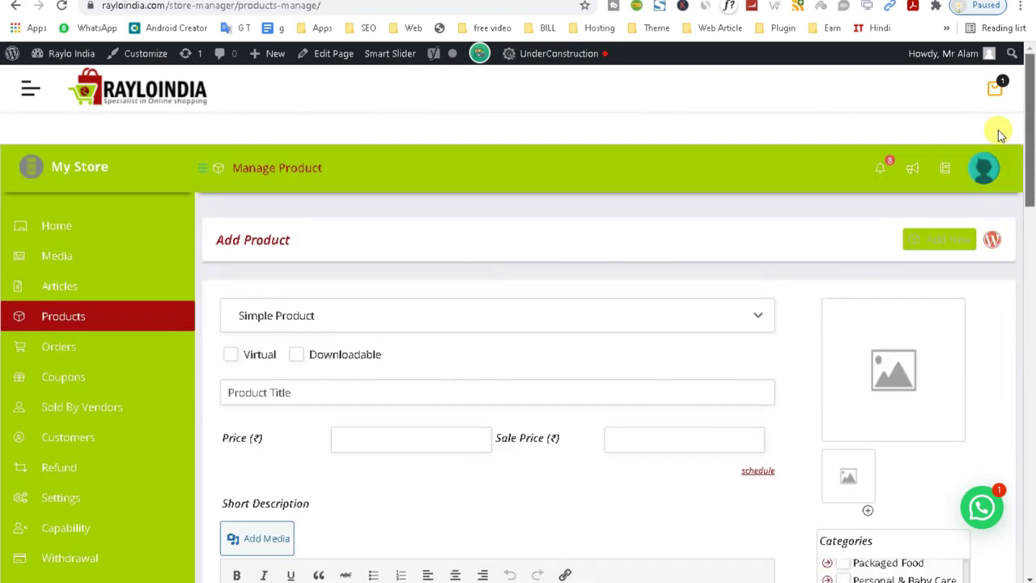
mouse_move(46, 52)
left_click(56, 79)
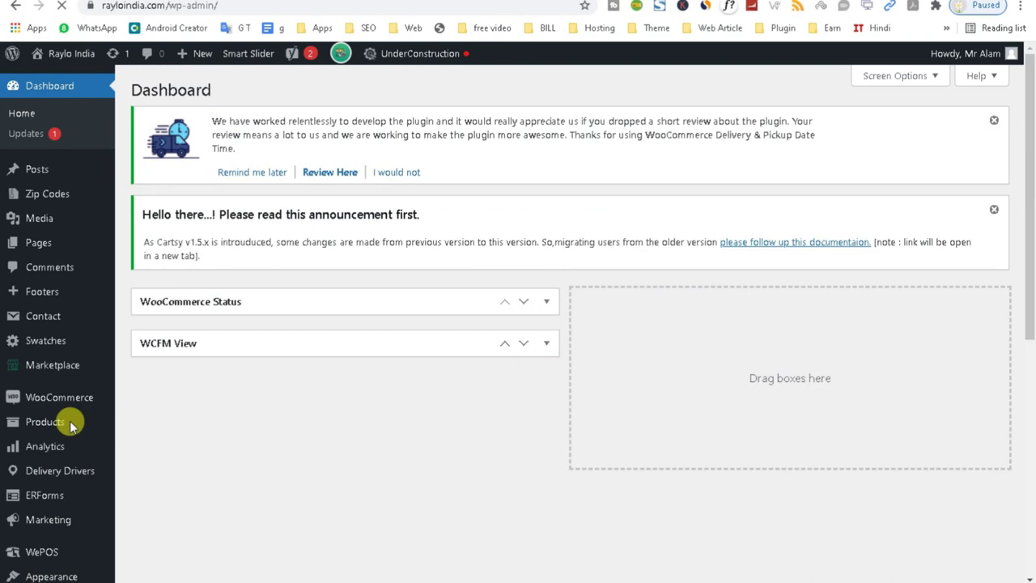
Open All Products from the Products admin menu, listing 191 published items.
left_click_drag(1035, 217, 1028, 239)
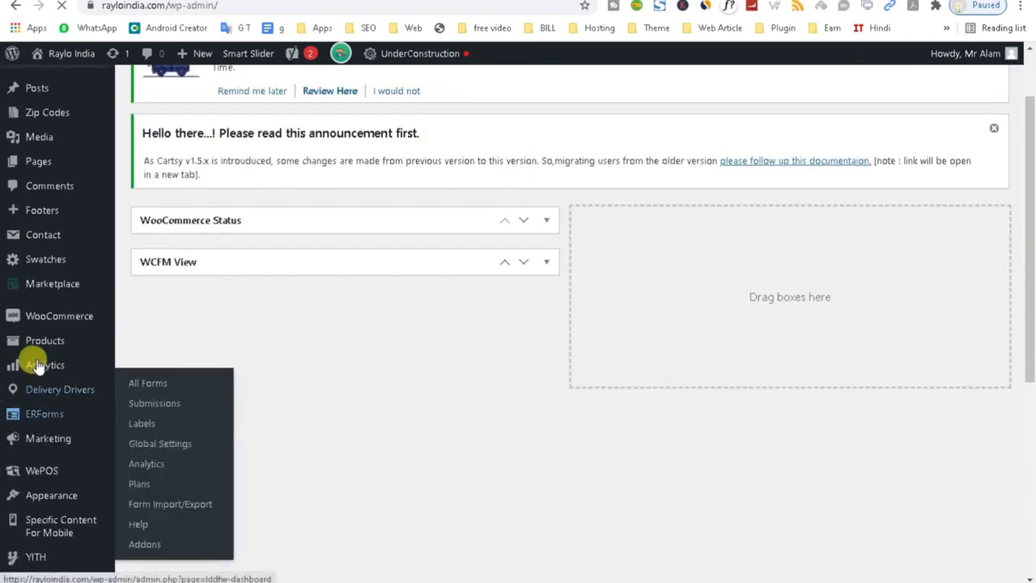
mouse_move(48, 342)
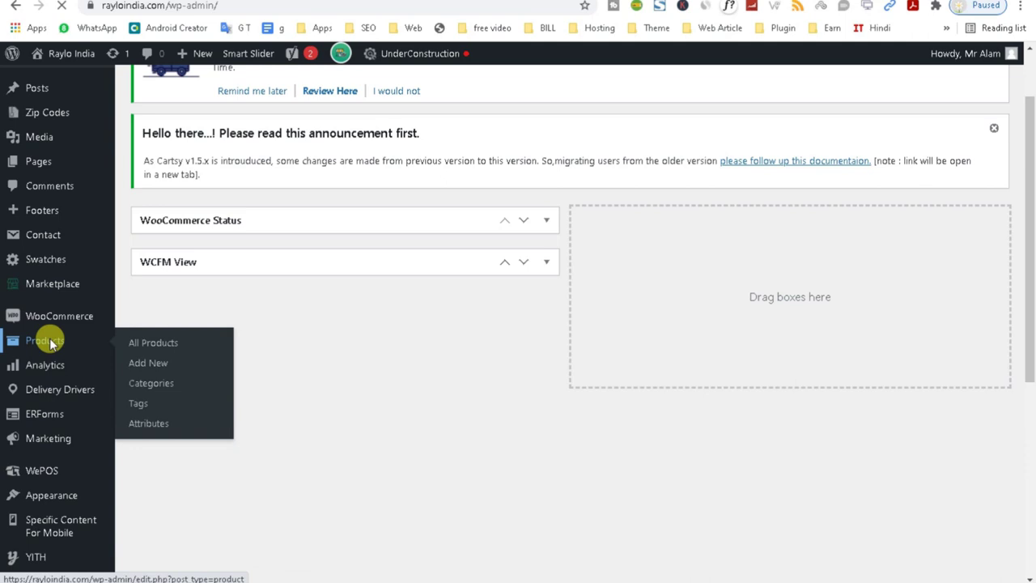
left_click(48, 342)
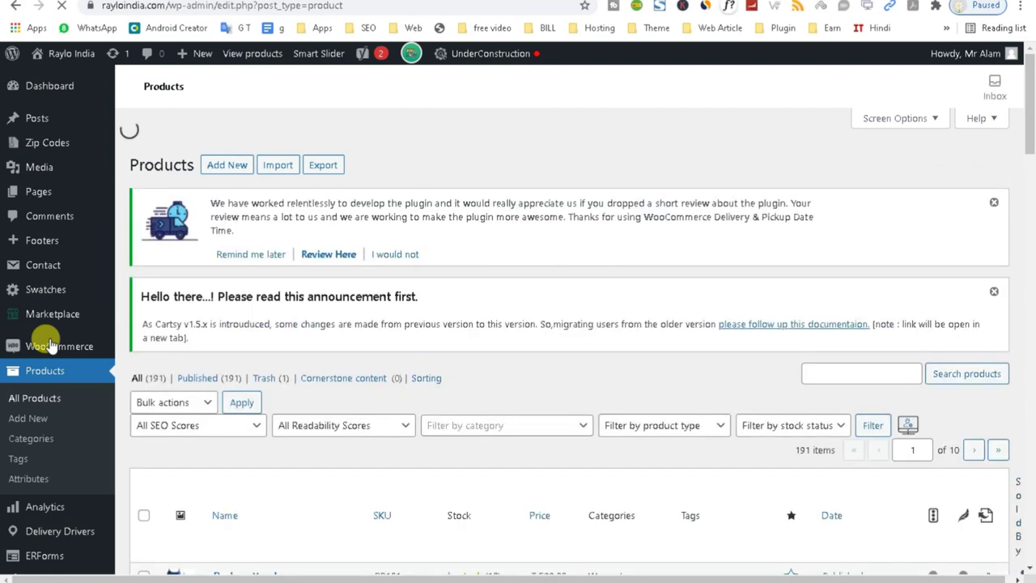
scroll(1030, 130, "down", 4)
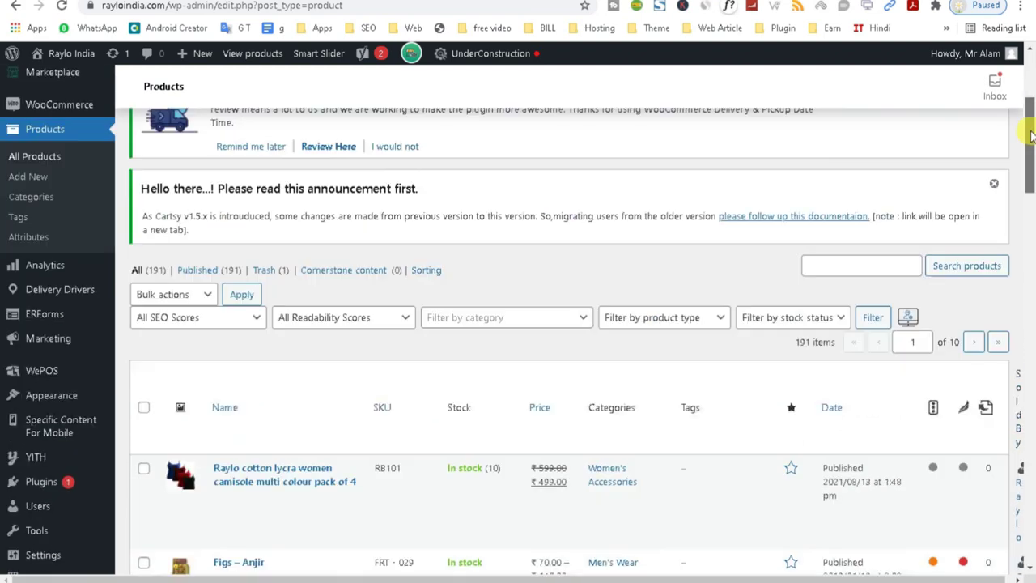
scroll(1030, 138, "up", 5)
Start a new product named 'test' and place the cursor in its description editor.
left_click(229, 264)
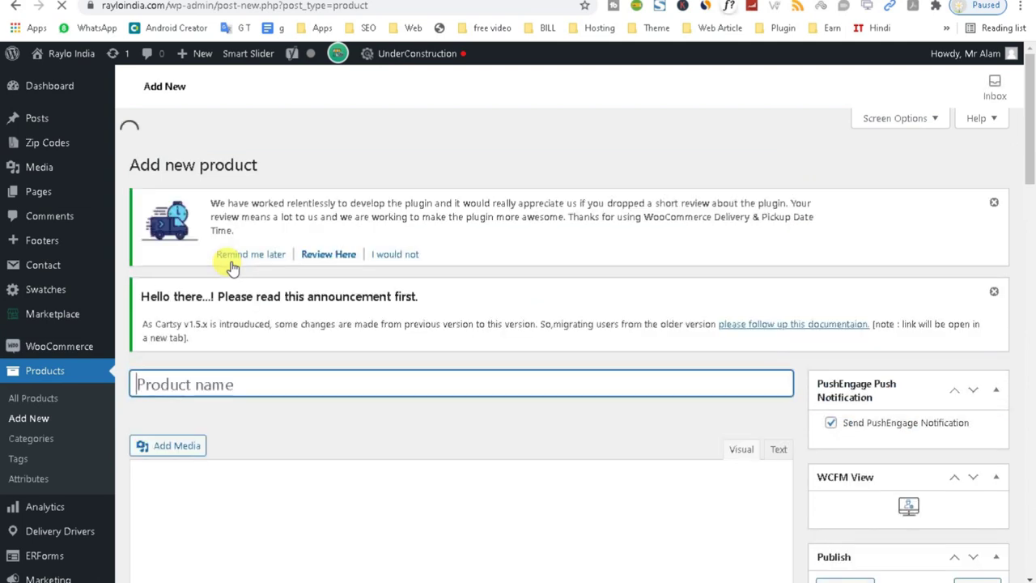
type("test")
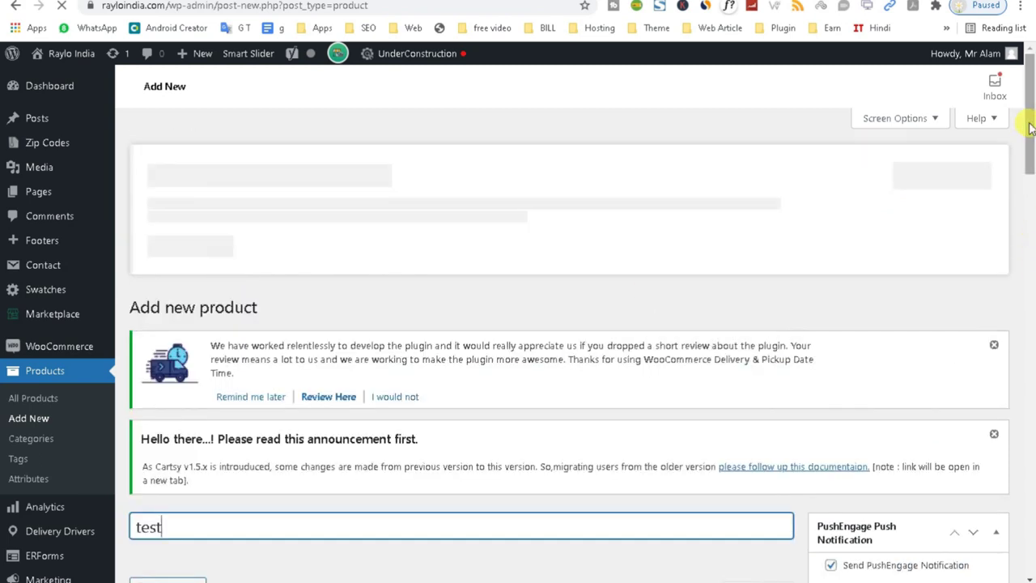
left_click_drag(1029, 127, 1025, 173)
left_click(270, 293)
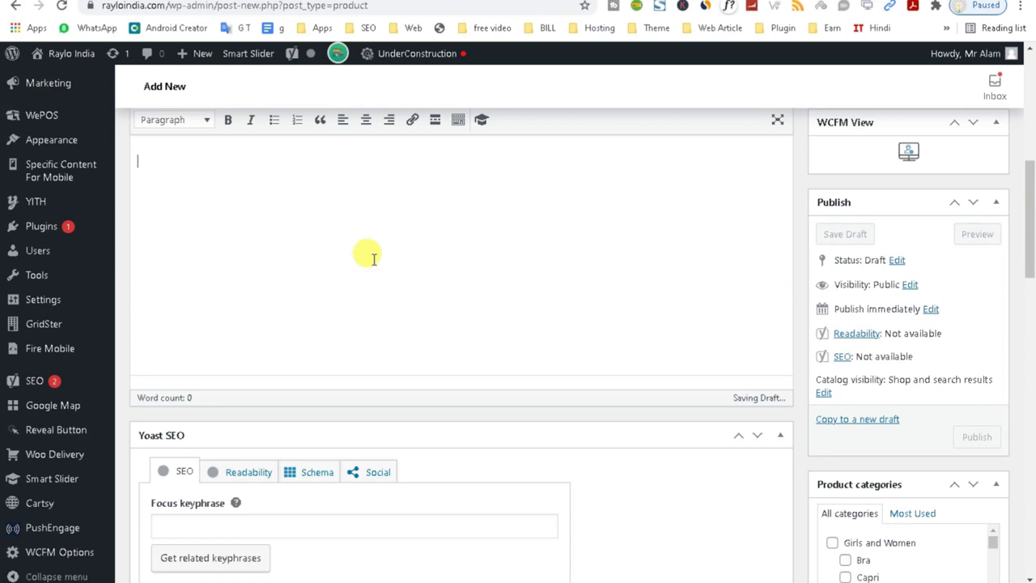
Scroll through the form and drag the Product short description box higher up.
left_click_drag(1033, 243, 1022, 457)
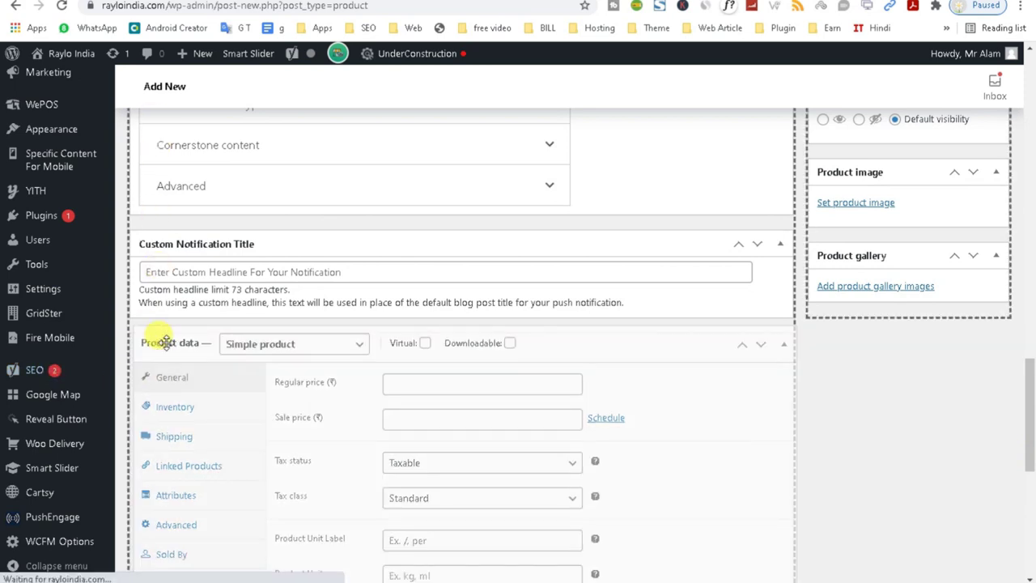
scroll(166, 343, "up", 4)
left_click_drag(1024, 421, 1011, 335)
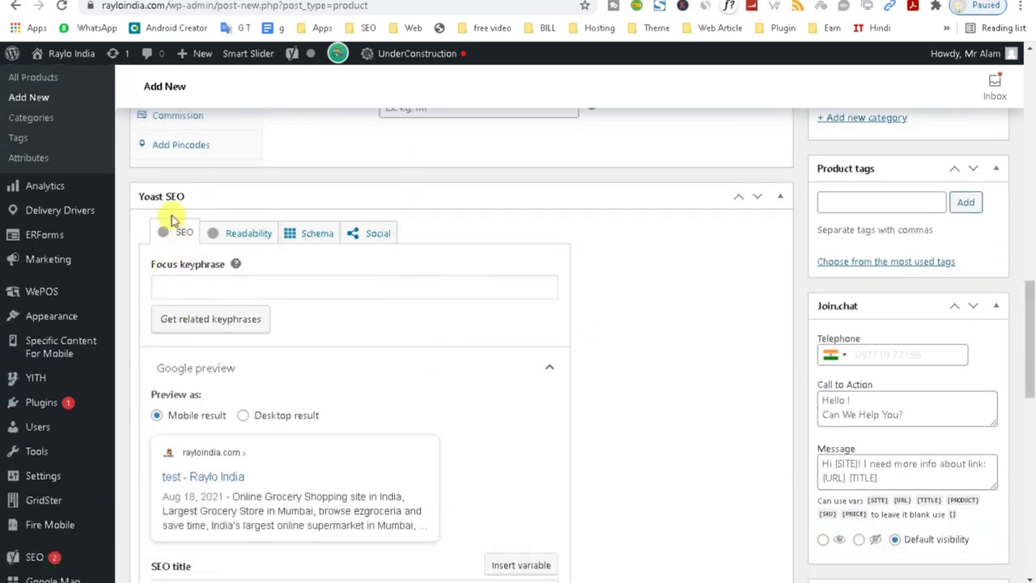
left_click_drag(1031, 373, 1027, 506)
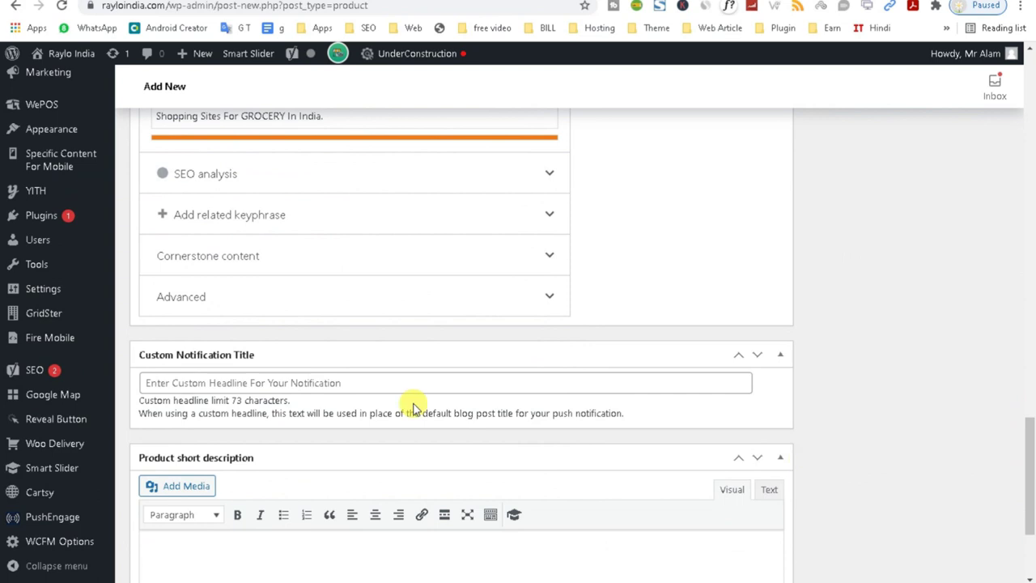
left_click_drag(153, 458, 168, 121)
left_click_drag(1033, 484, 1024, 244)
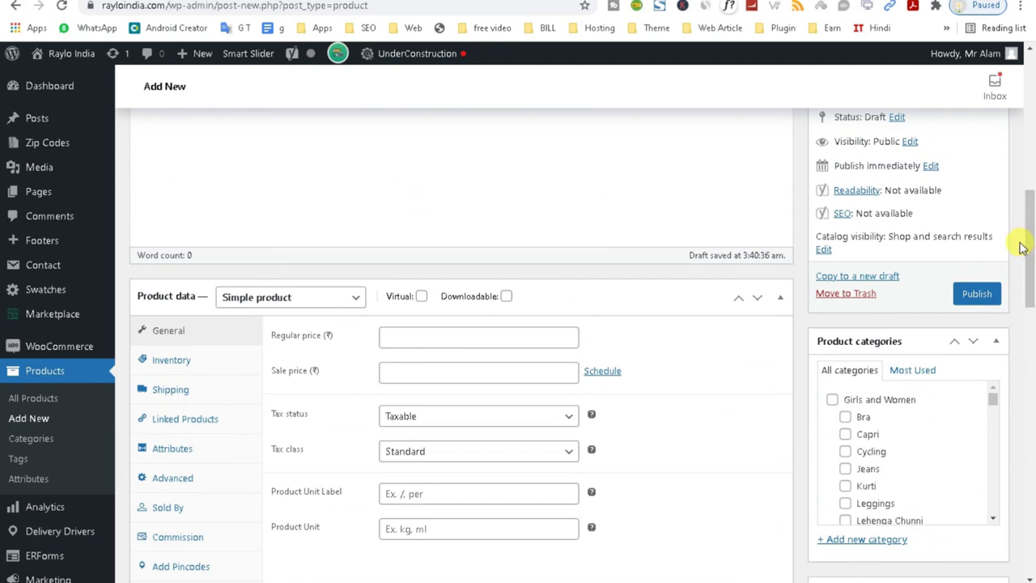
left_click(310, 298)
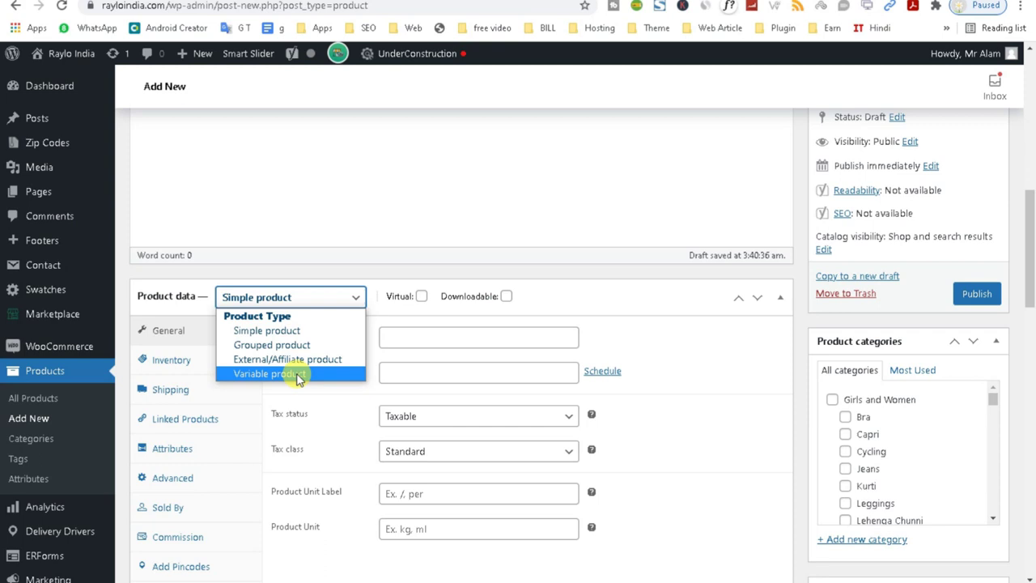
left_click(298, 375)
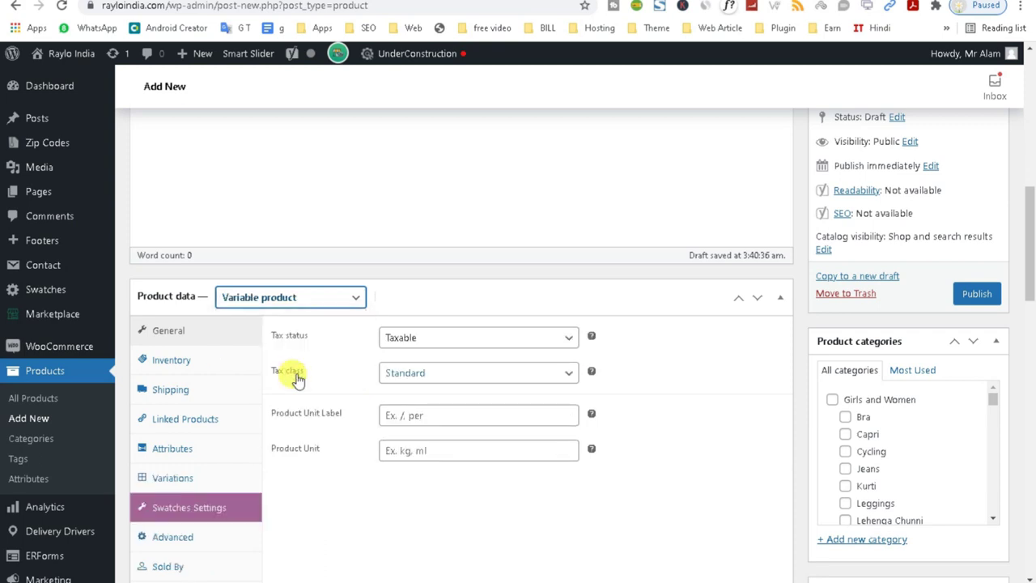
left_click(331, 299)
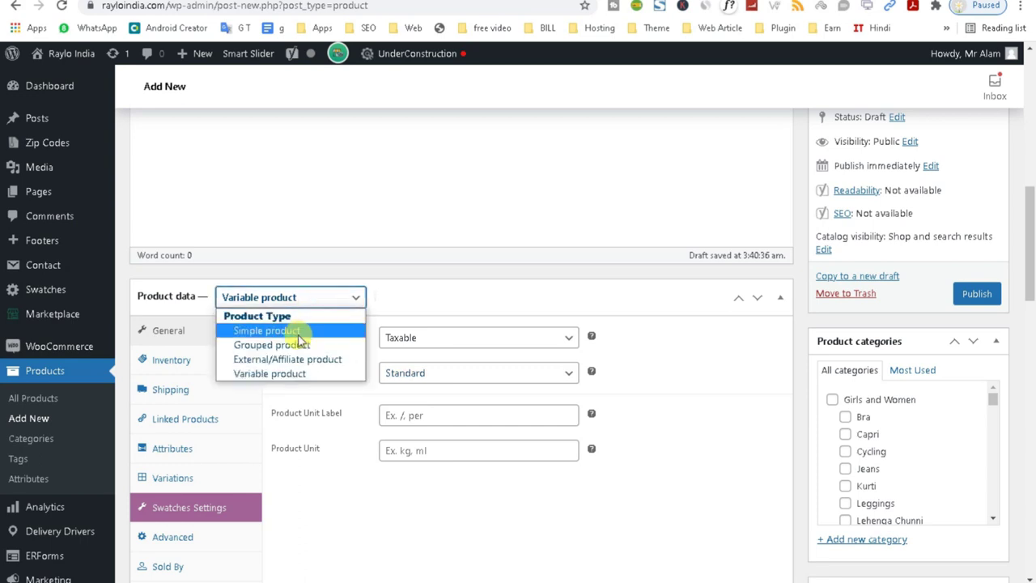
left_click(299, 332)
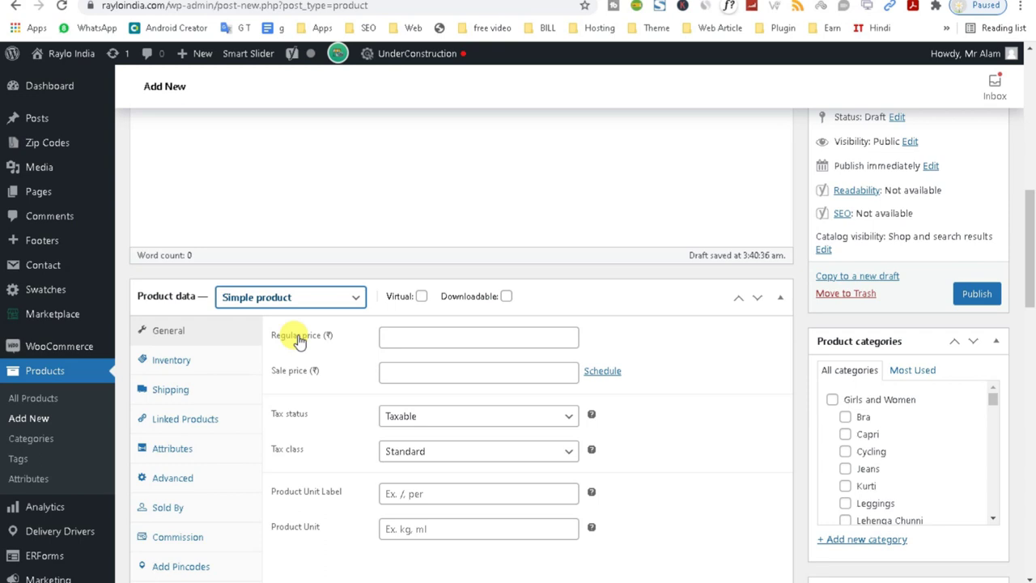
left_click(305, 301)
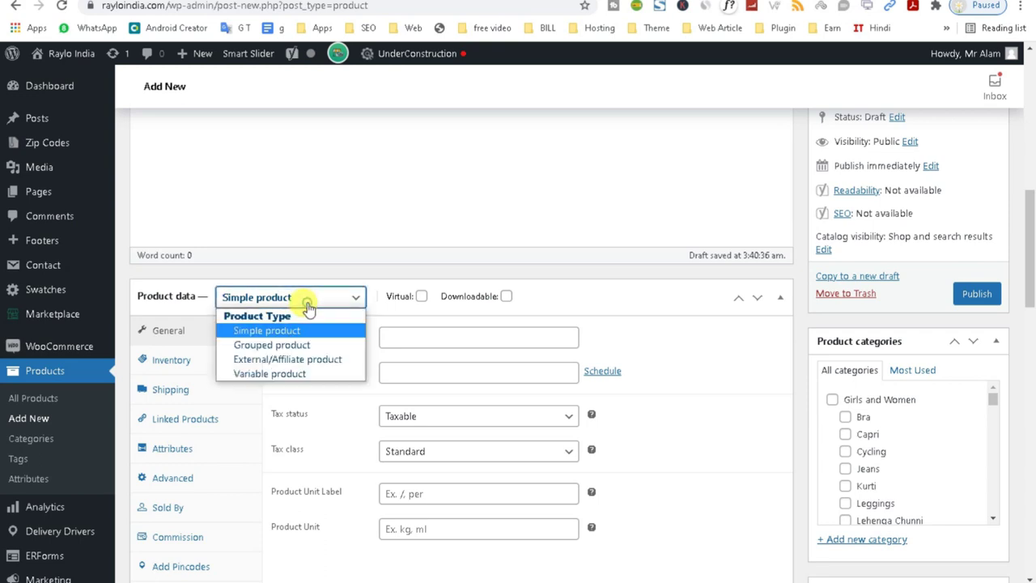
left_click(296, 376)
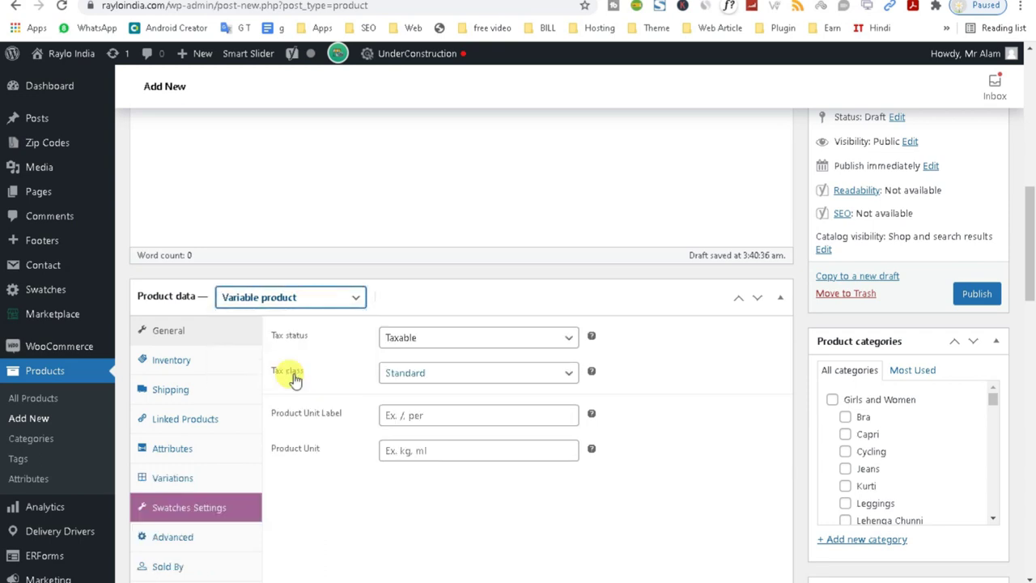
left_click(273, 297)
left_click(274, 330)
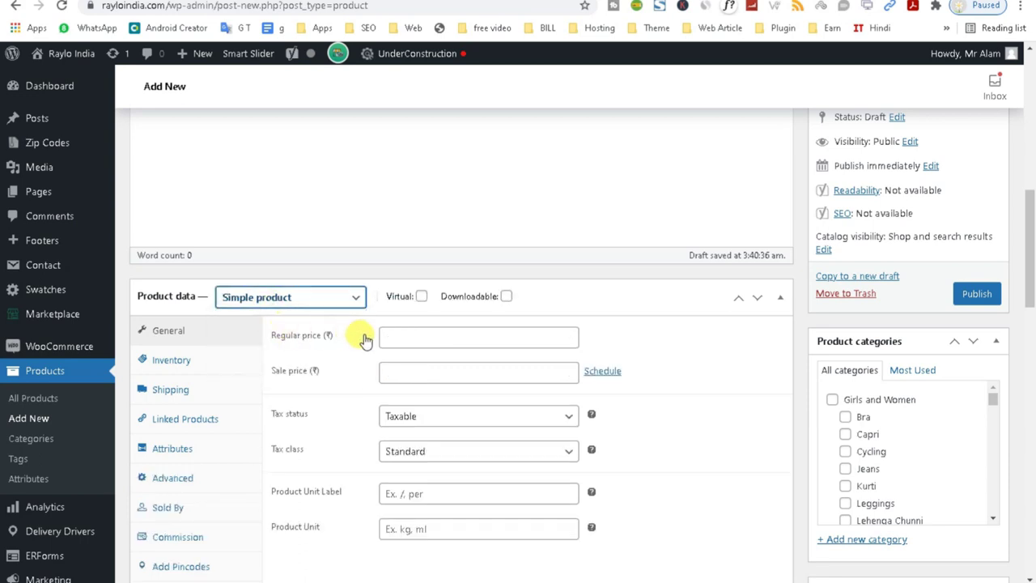
left_click(386, 339)
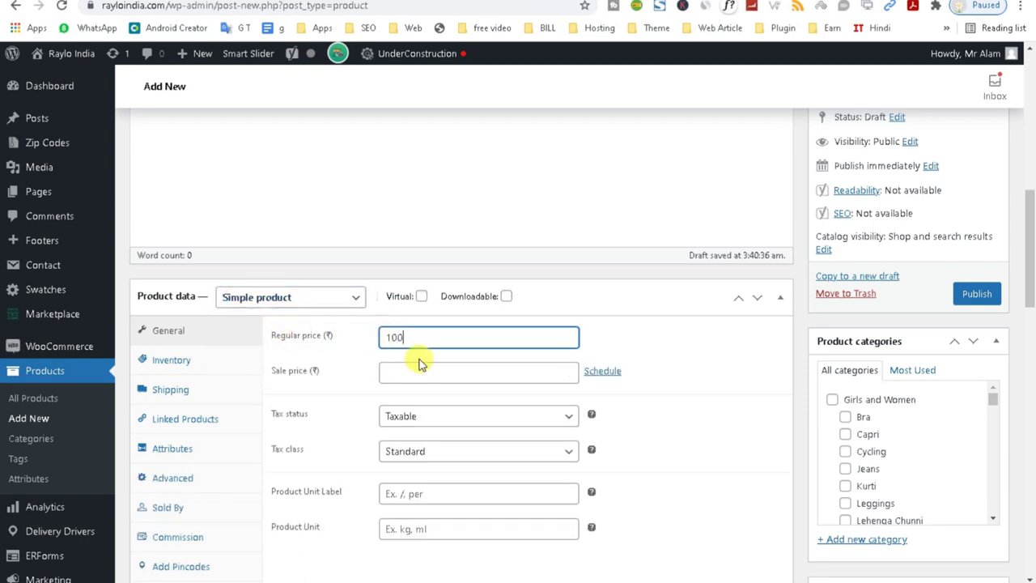
Set a sale price of 90 running from 18 to 29 August 2021.
left_click(397, 370)
double_click(396, 336)
left_click(391, 374)
type("90")
left_click(609, 373)
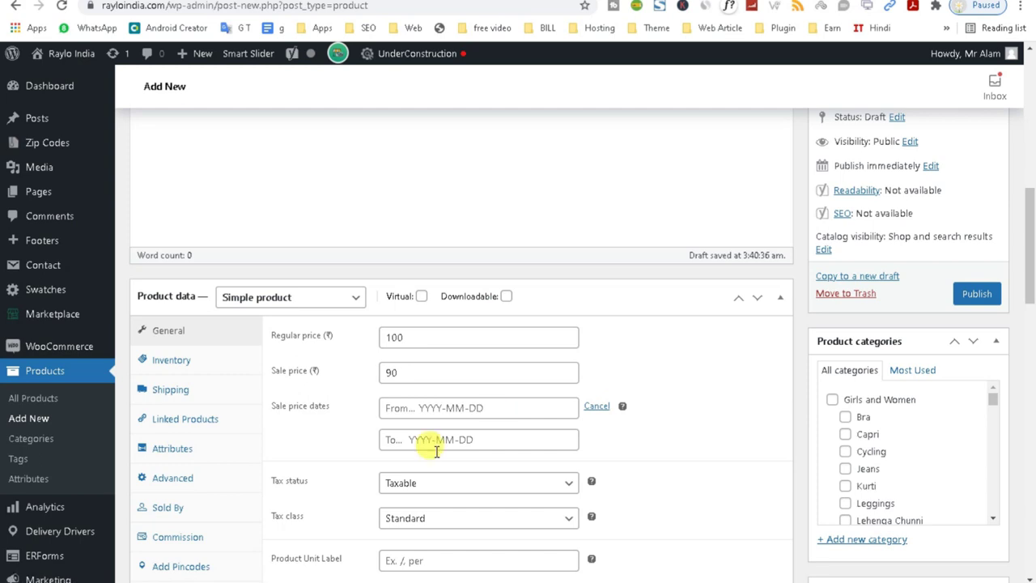
left_click(399, 408)
left_click(447, 313)
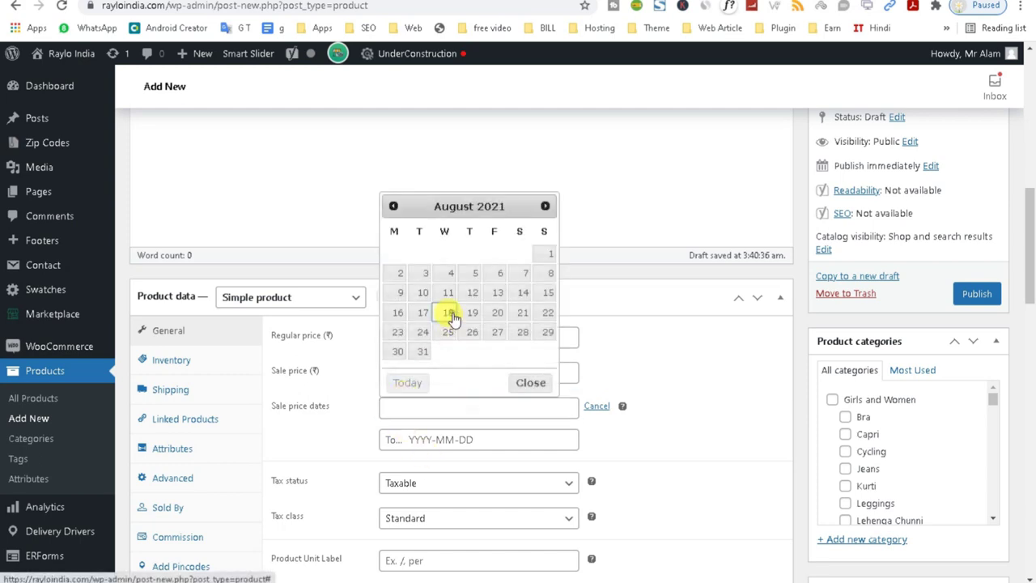
left_click(457, 439)
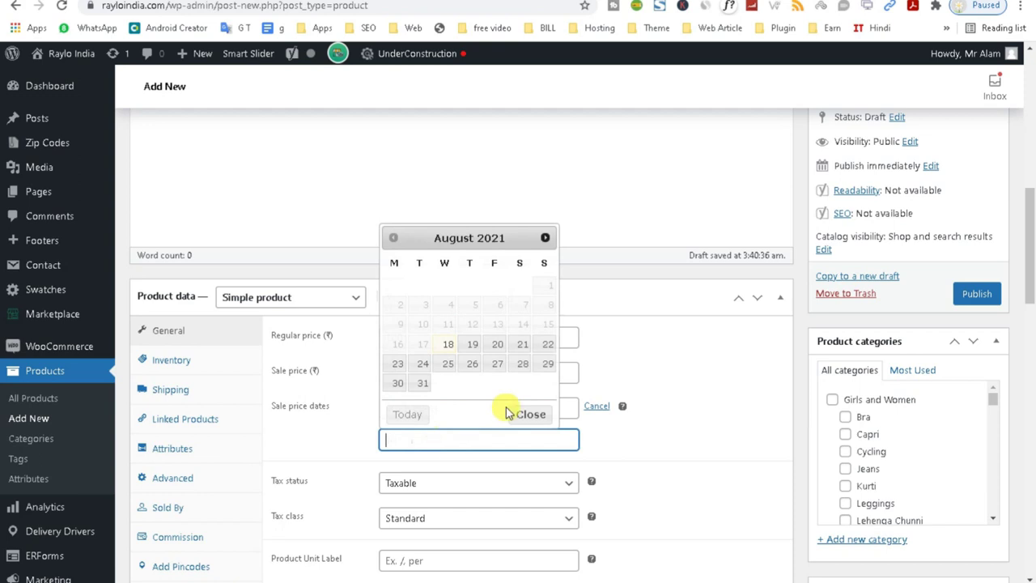
left_click(548, 364)
Set the tax class to Zero rate with unit label 'per' and unit 'kg'.
left_click(461, 482)
left_click(495, 525)
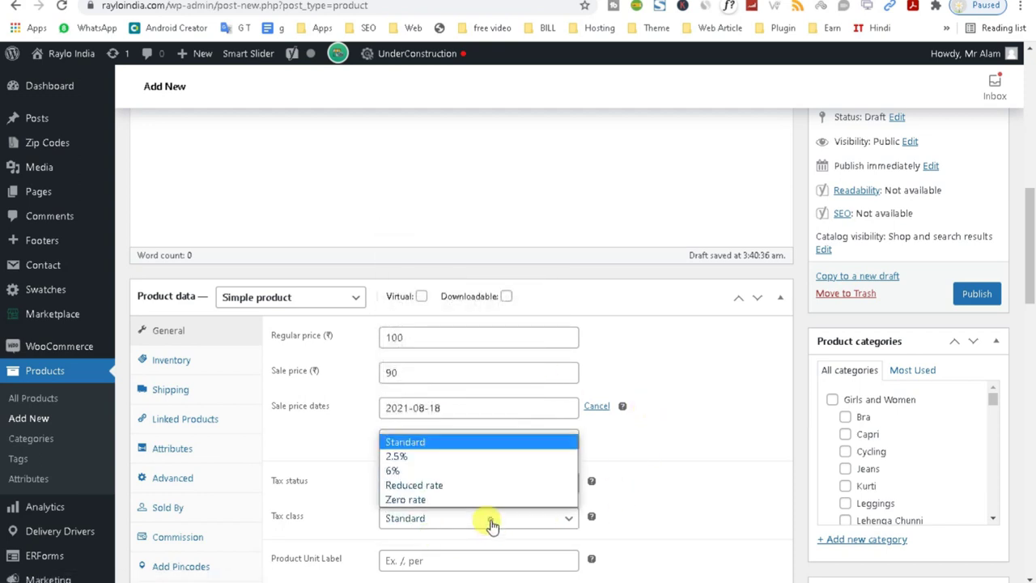
left_click(437, 499)
scroll(449, 298, "down", 3)
left_click(446, 298)
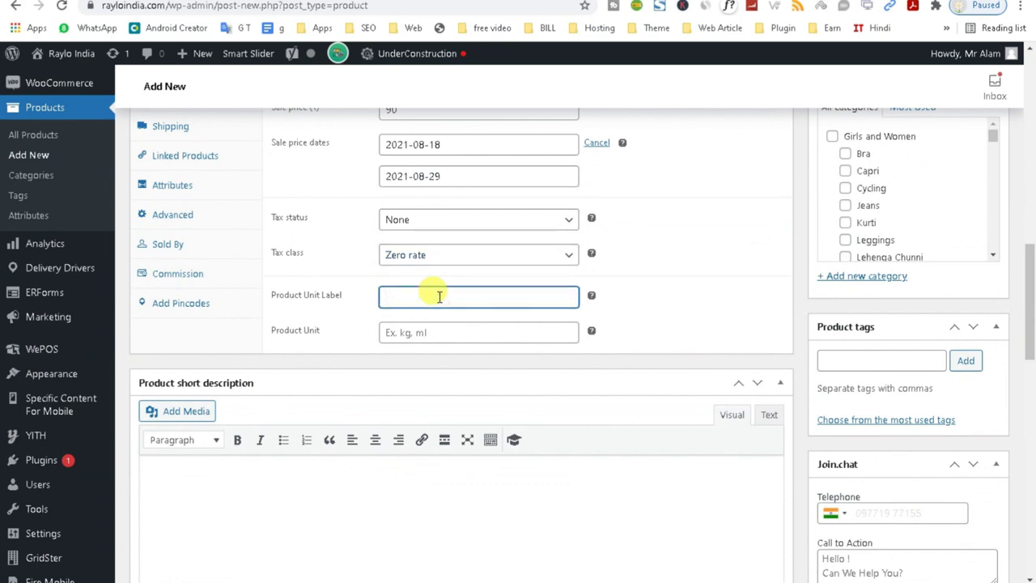
left_click(432, 323)
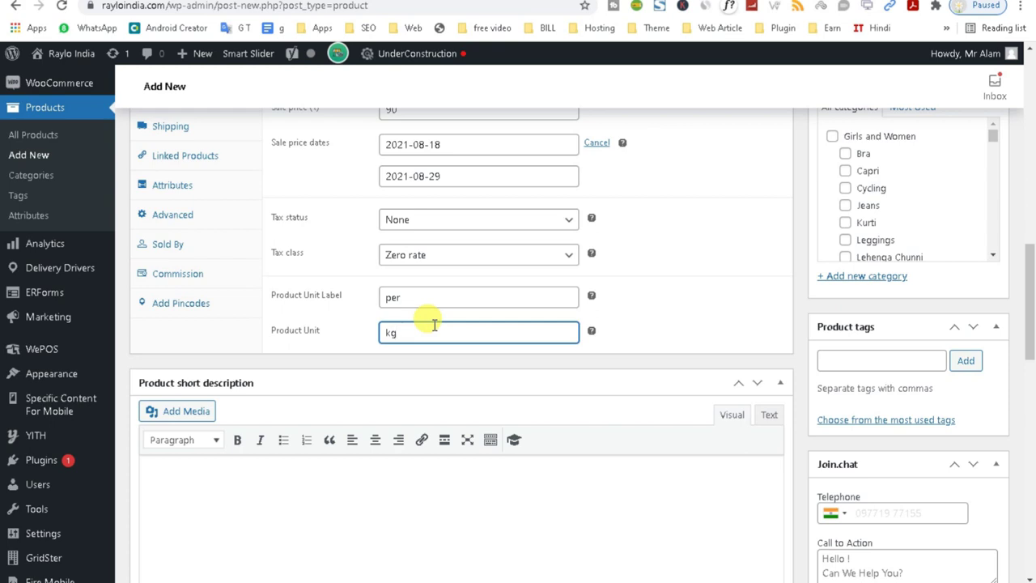
left_click(701, 304)
Scroll back up and switch to the Inventory settings.
scroll(1031, 305, "up", 2)
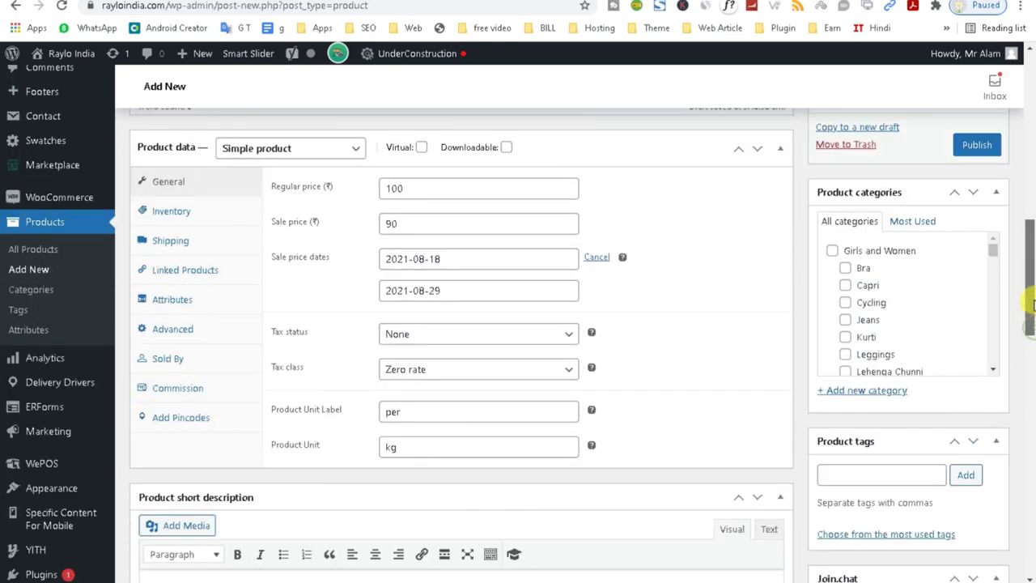
scroll(1030, 296, "up", 1)
left_click(172, 294)
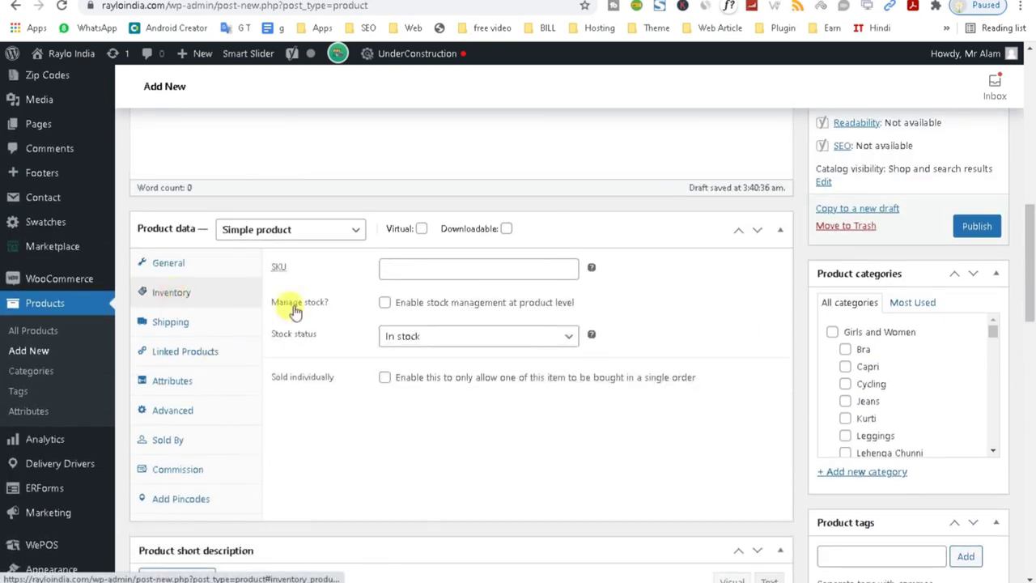
Enter SKU veg-001 and turn on Manage stock.
left_click(425, 271)
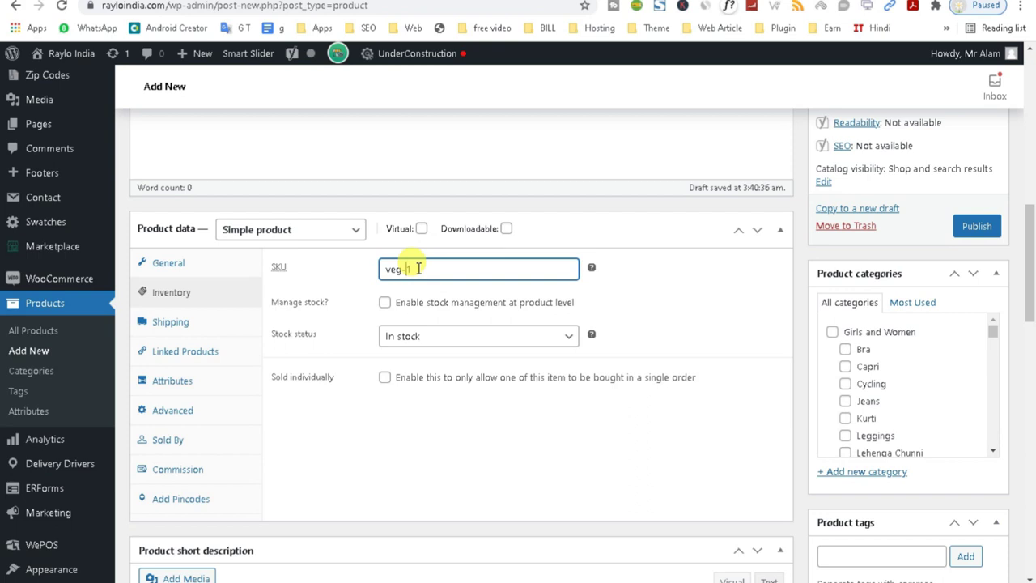
left_click(385, 304)
left_click(385, 303)
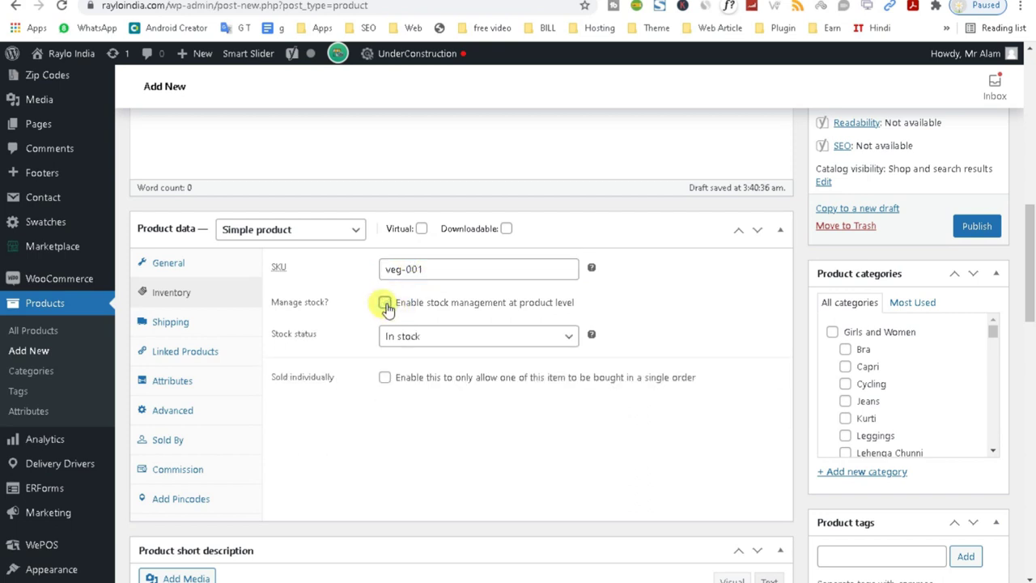
left_click(385, 303)
left_click(385, 303)
left_click(385, 304)
Set the stock quantity to 100 and leave Sold individually unticked.
left_click(393, 335)
left_click_drag(393, 335, 331, 346)
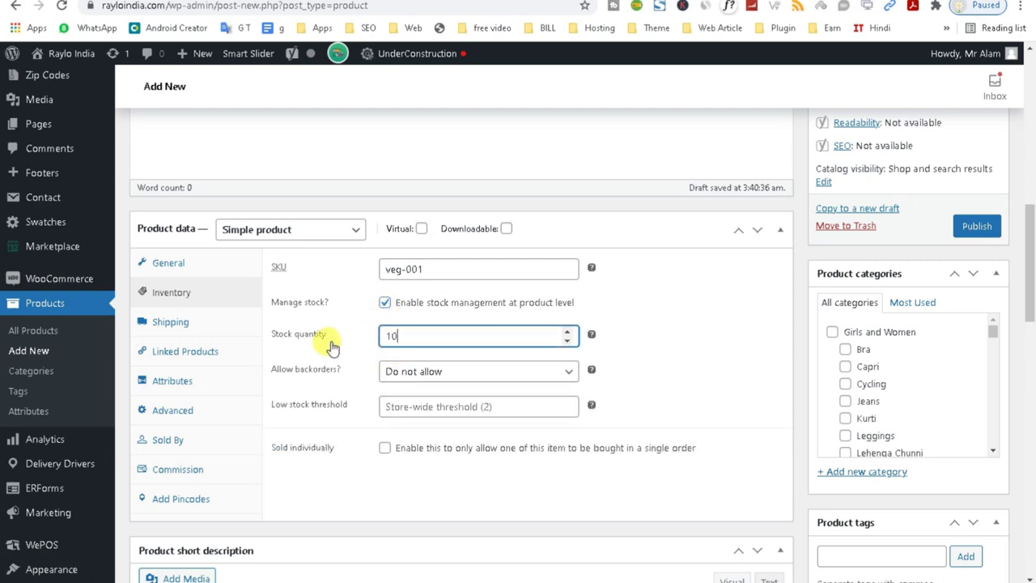
left_click(677, 373)
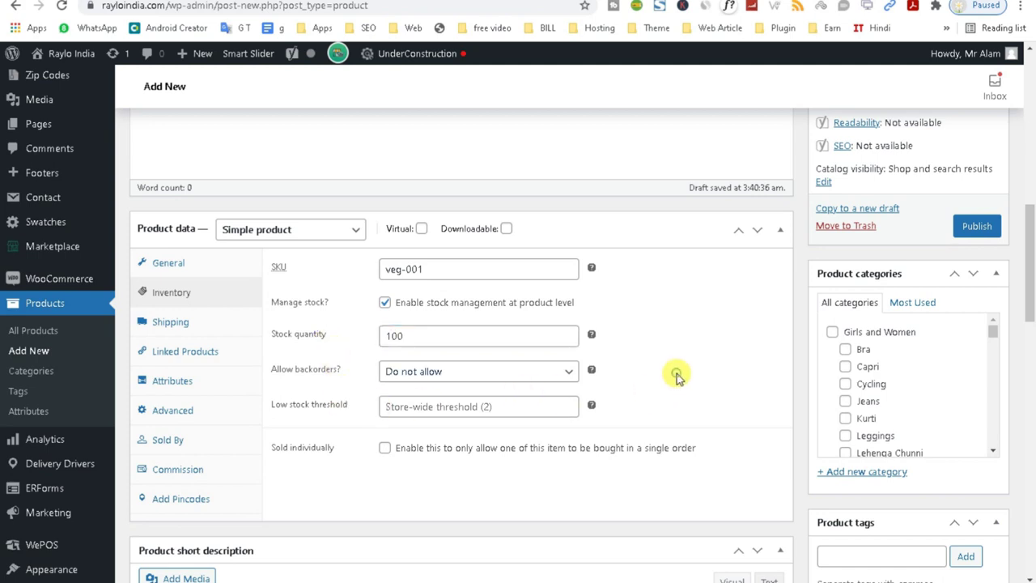
left_click(384, 449)
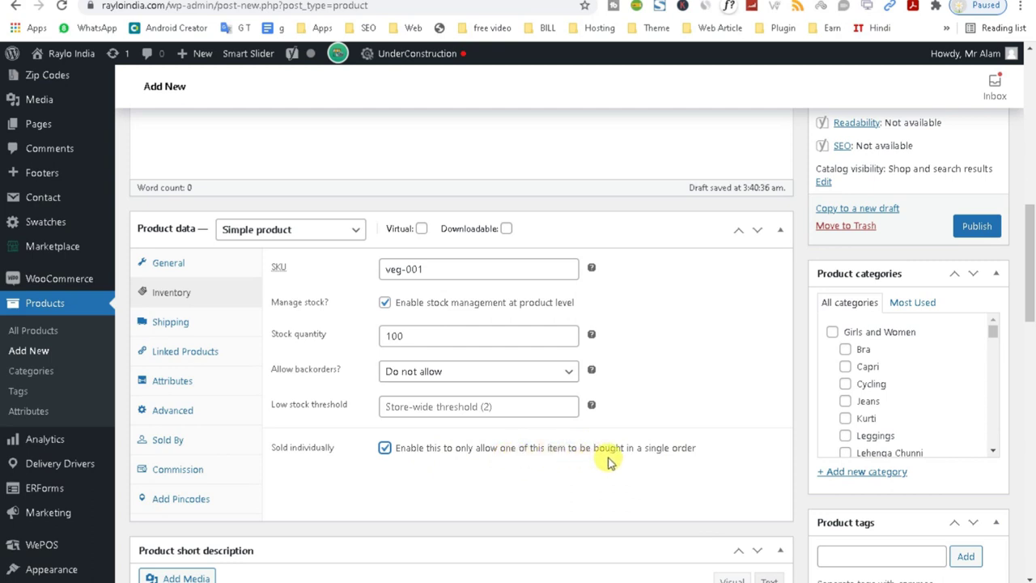
left_click(385, 447)
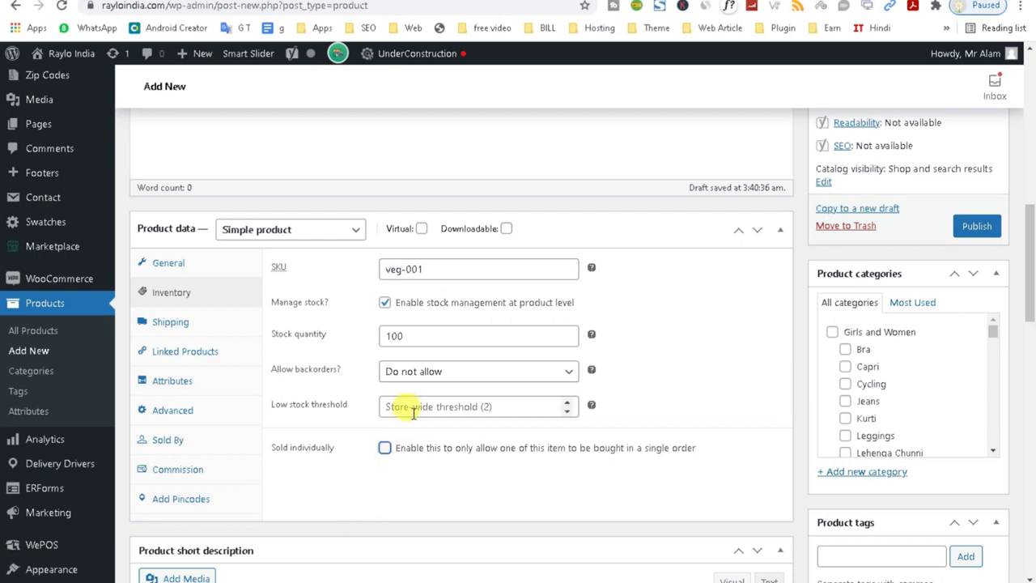
left_click(181, 324)
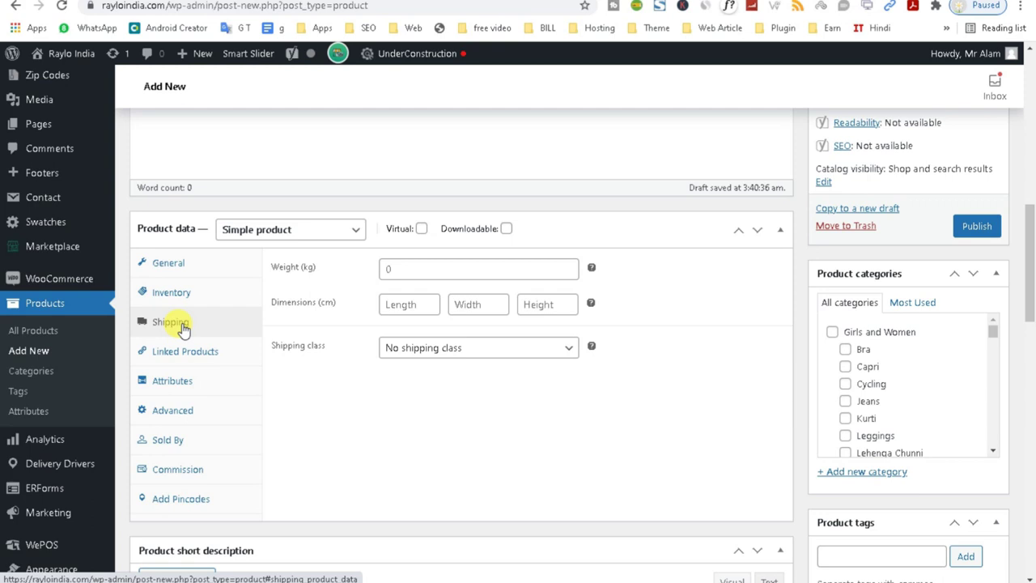
Check the Weight field and try an Upsells search for 'appl' without picking a product.
left_click(426, 272)
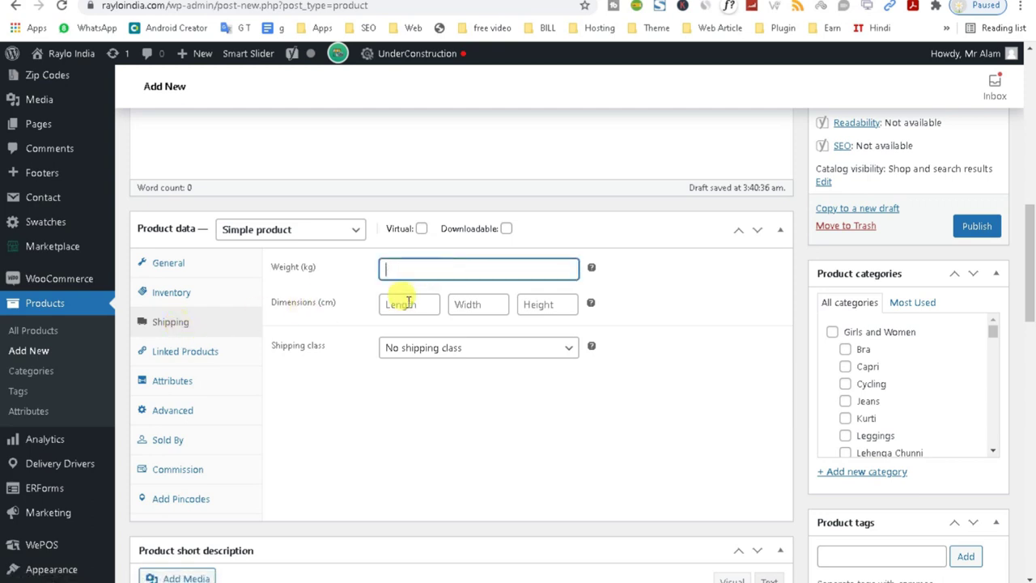
left_click(201, 352)
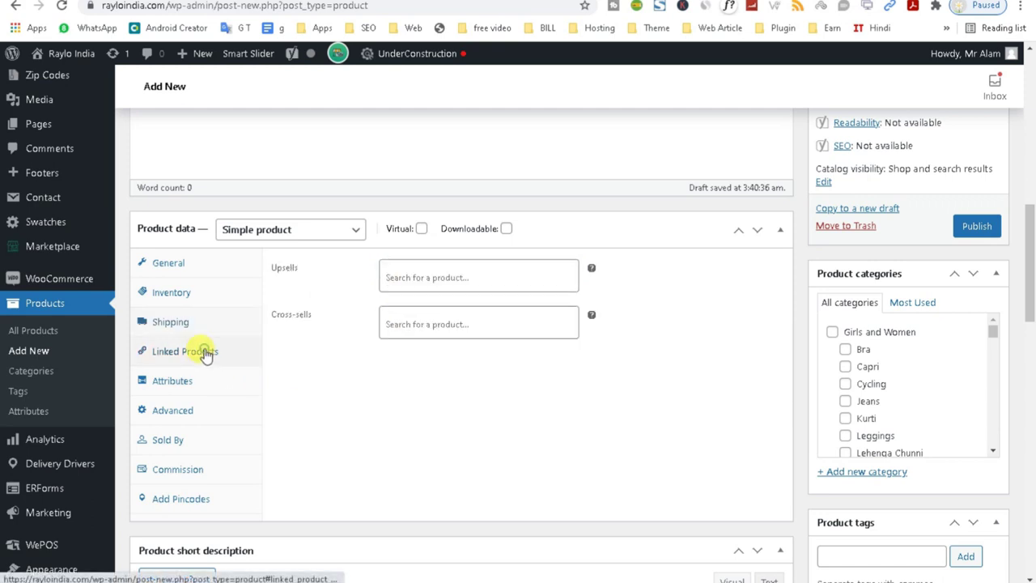
left_click(404, 276)
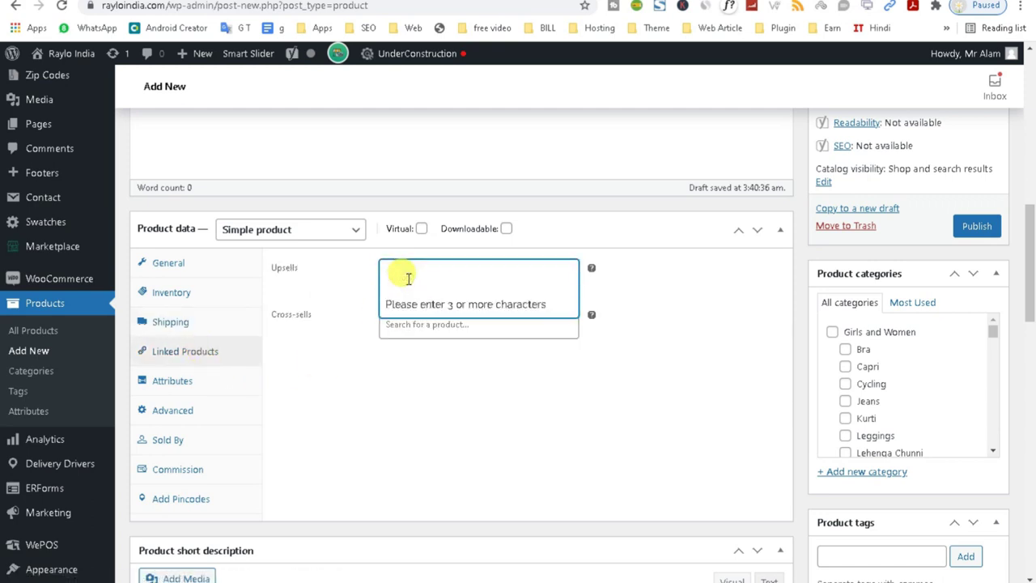
type("appl")
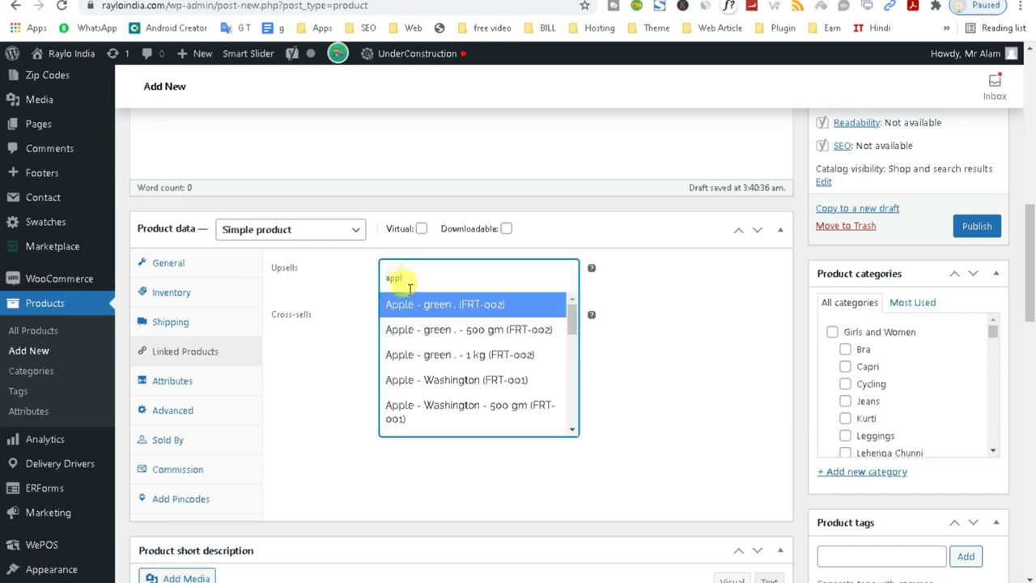
left_click(654, 342)
left_click(162, 388)
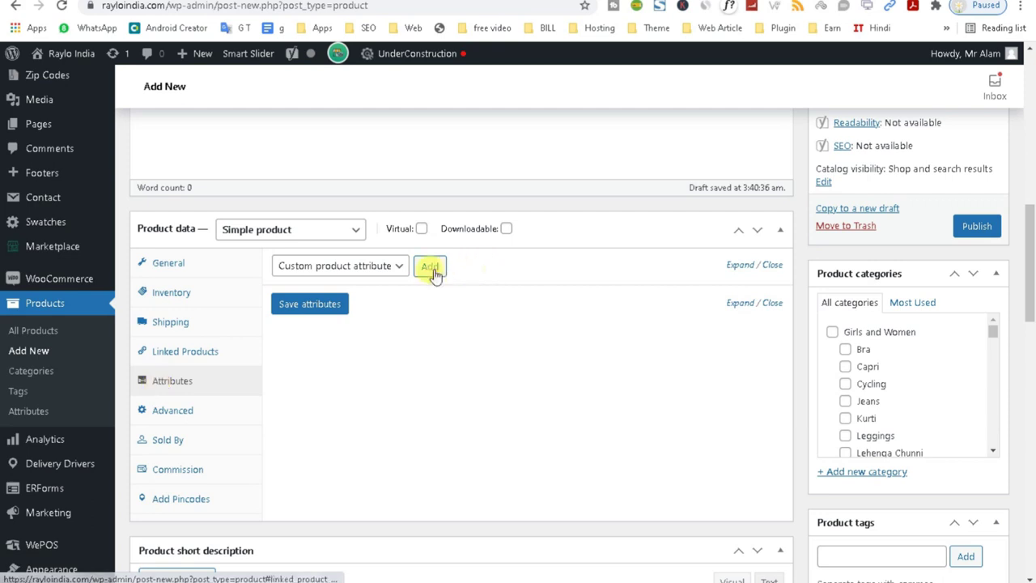
Add a Custom product attribute named Weight, moving on to its 1kg value.
left_click(395, 267)
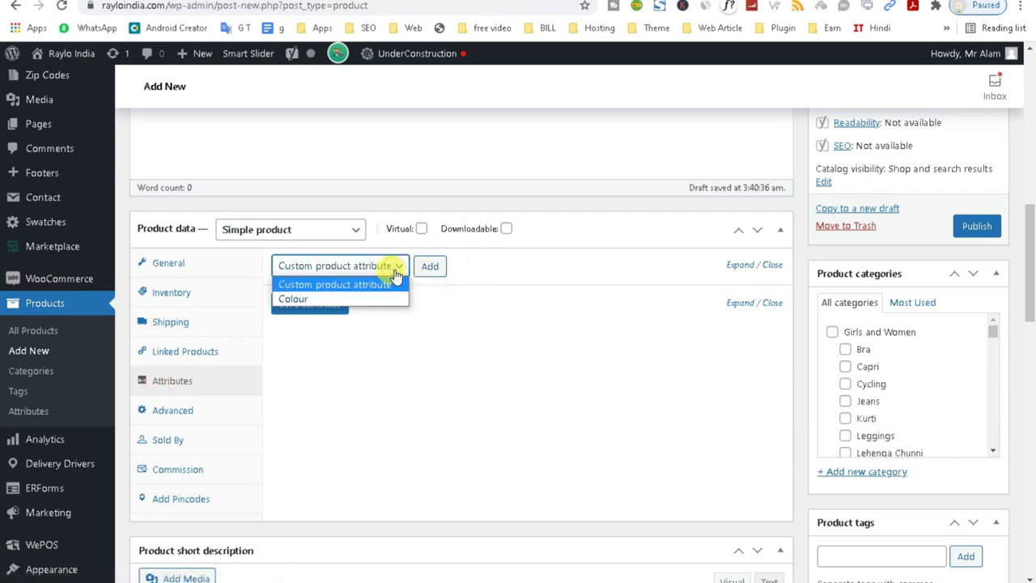
left_click(514, 335)
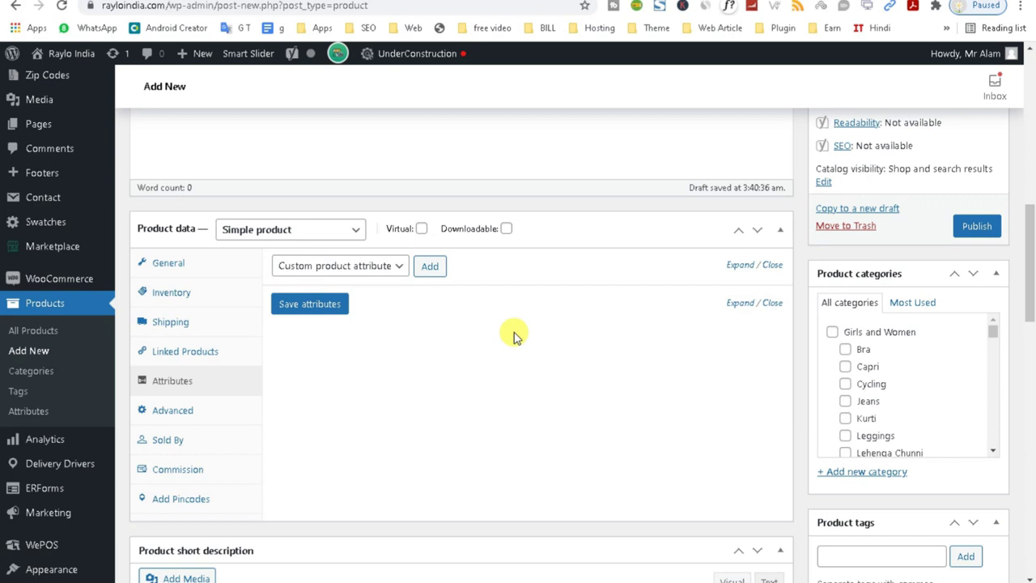
left_click(398, 269)
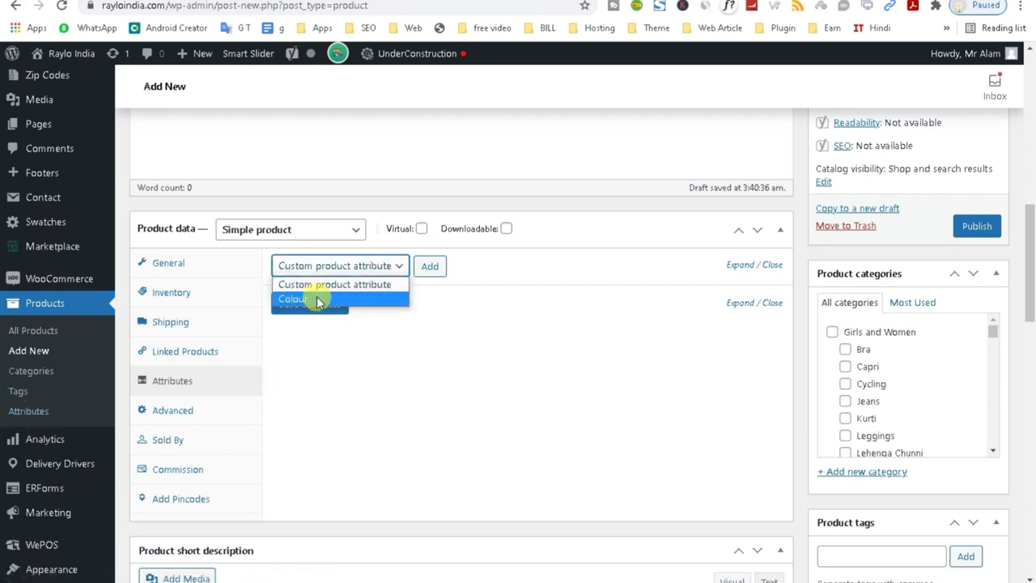
left_click(441, 386)
left_click(376, 265)
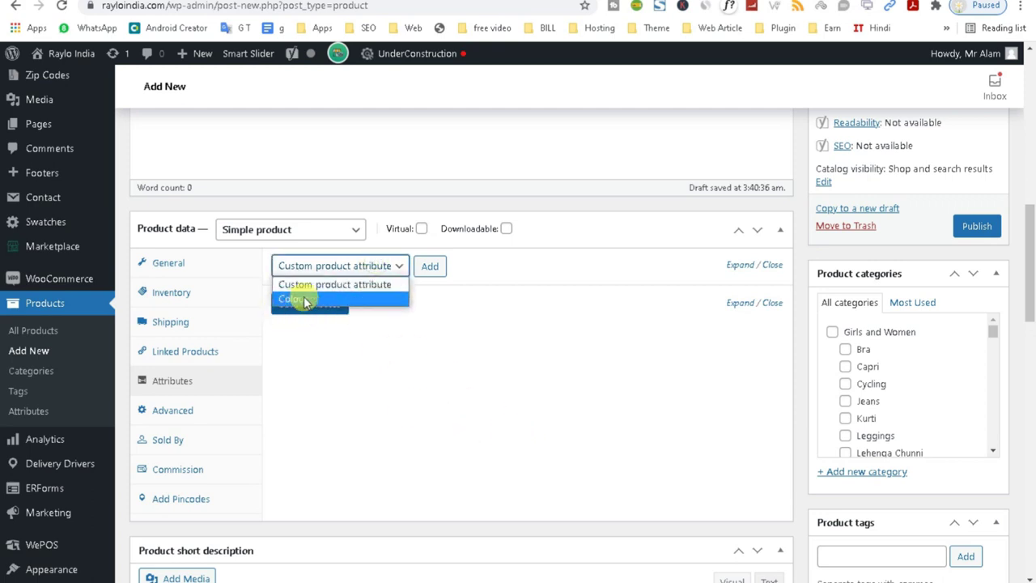
left_click(376, 287)
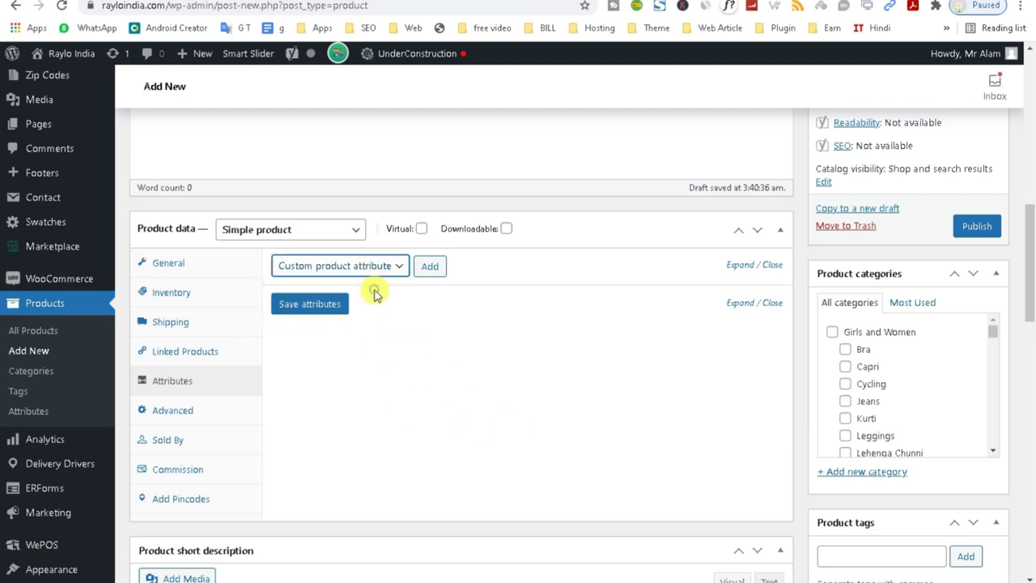
left_click(429, 265)
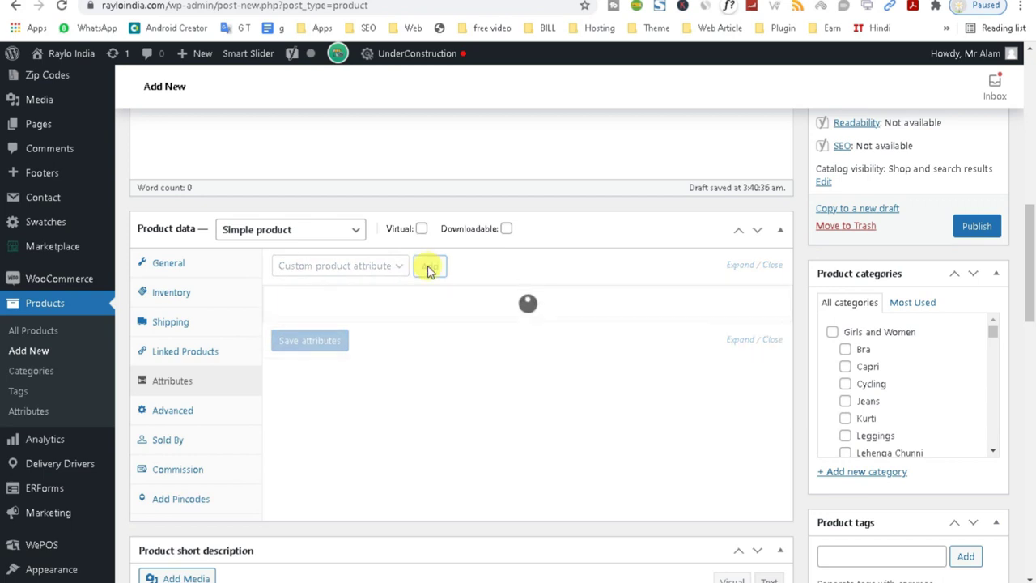
left_click(344, 347)
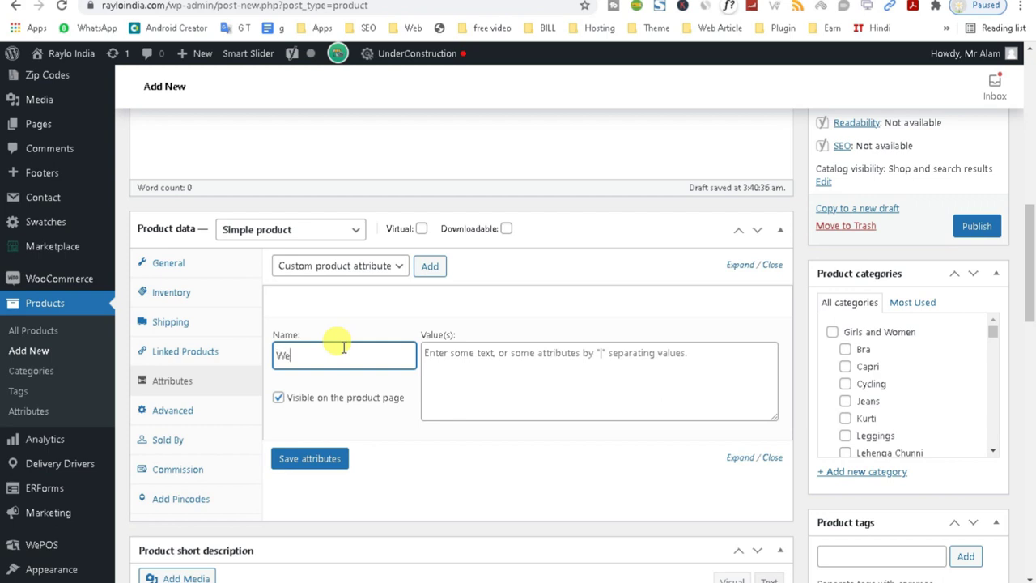
left_click(499, 353)
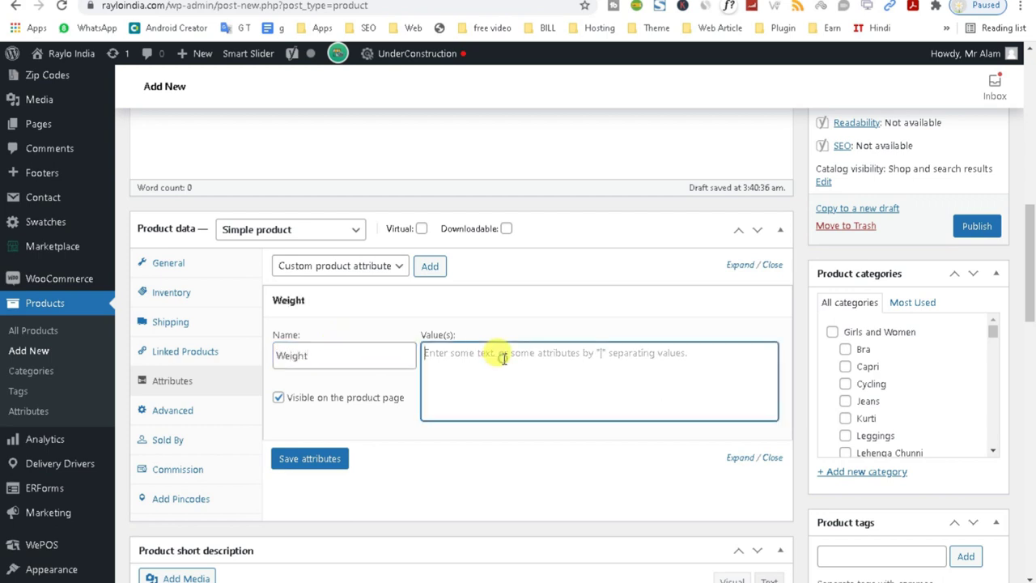
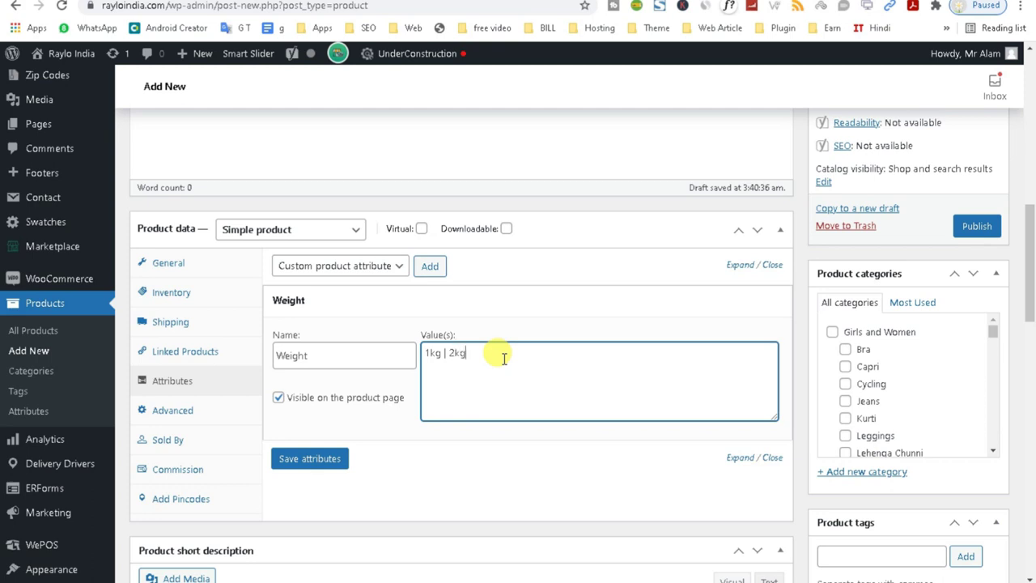
Open the global product Attributes page in a new tab beside the product draft.
left_click_drag(327, 356, 250, 358)
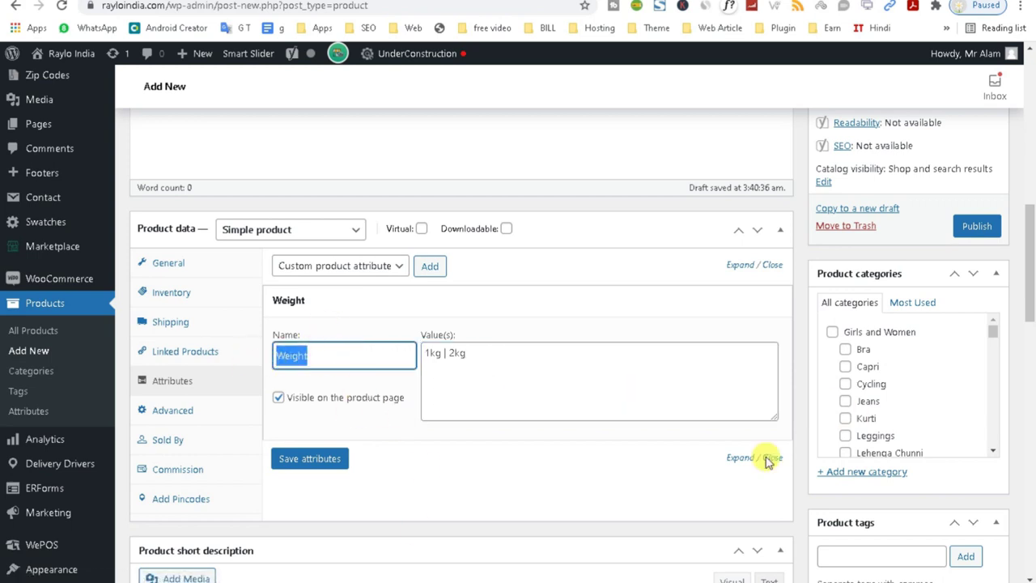
left_click(34, 414)
right_click(34, 415)
left_click(56, 421)
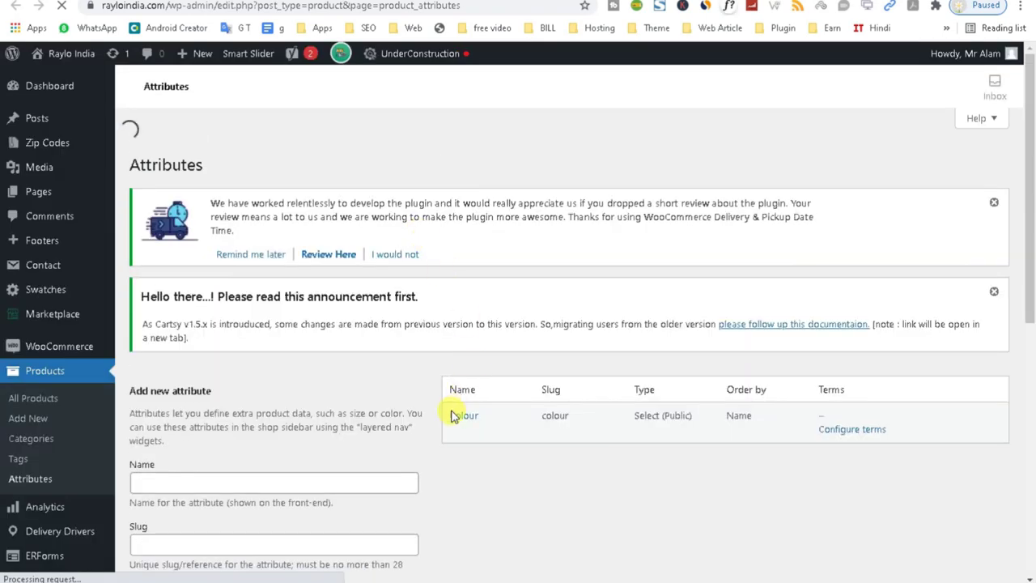
Add a global attribute named Weight, slug Weight, with Select type and custom ordering.
left_click_drag(1033, 253, 1025, 331)
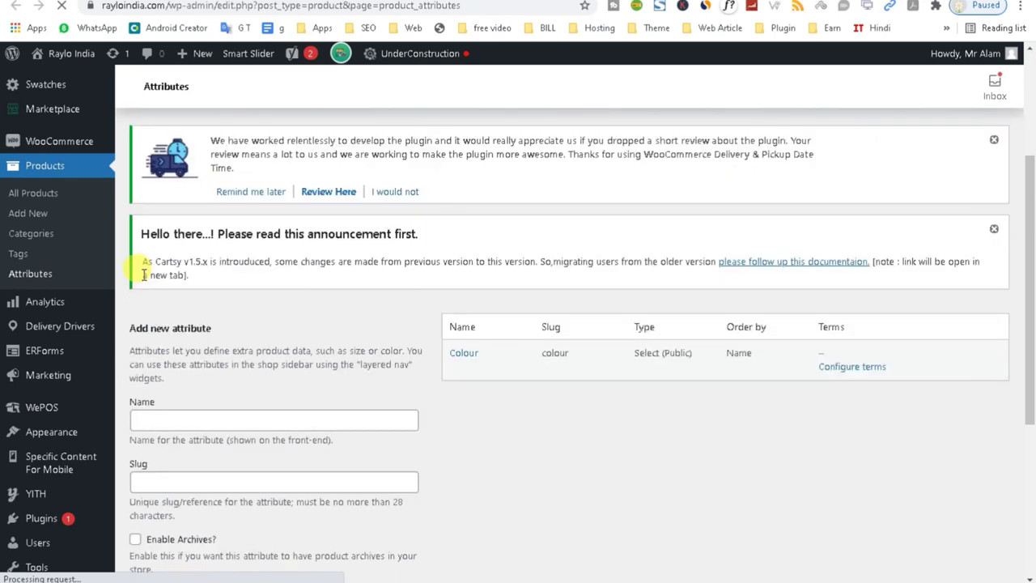
left_click(145, 416)
type("Weight")
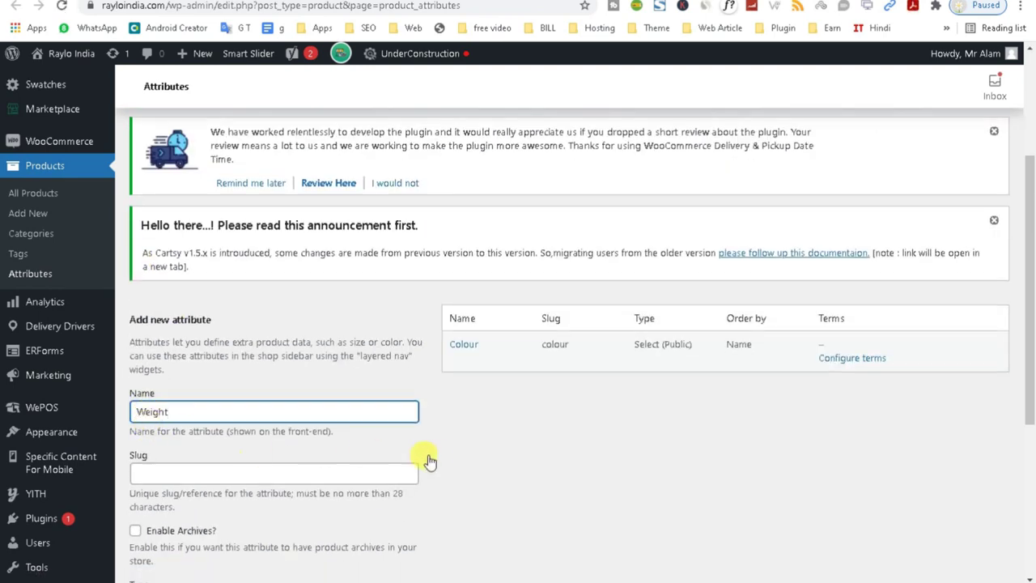
left_click(147, 474)
type("Weight")
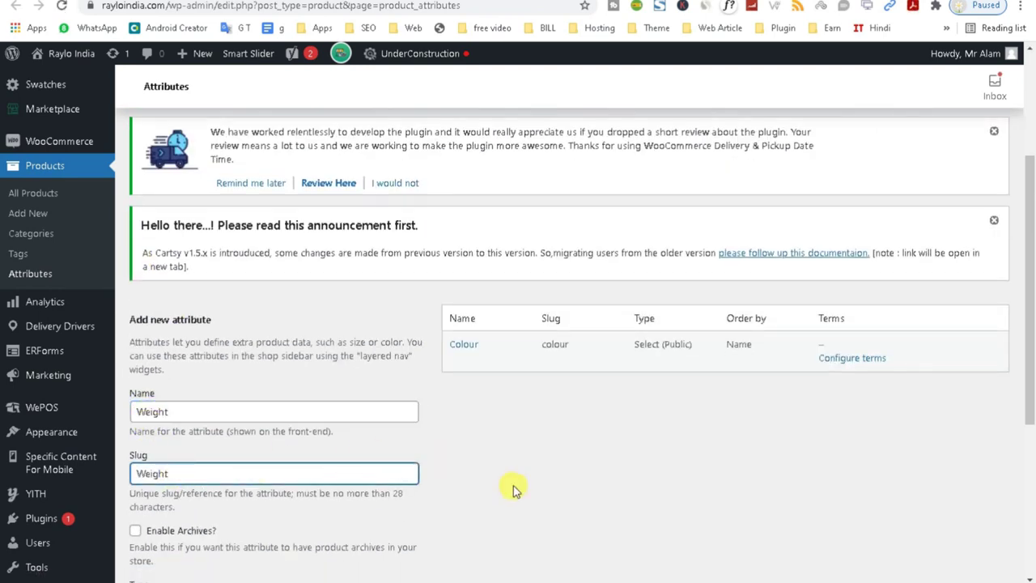
left_click_drag(1028, 288, 1020, 419)
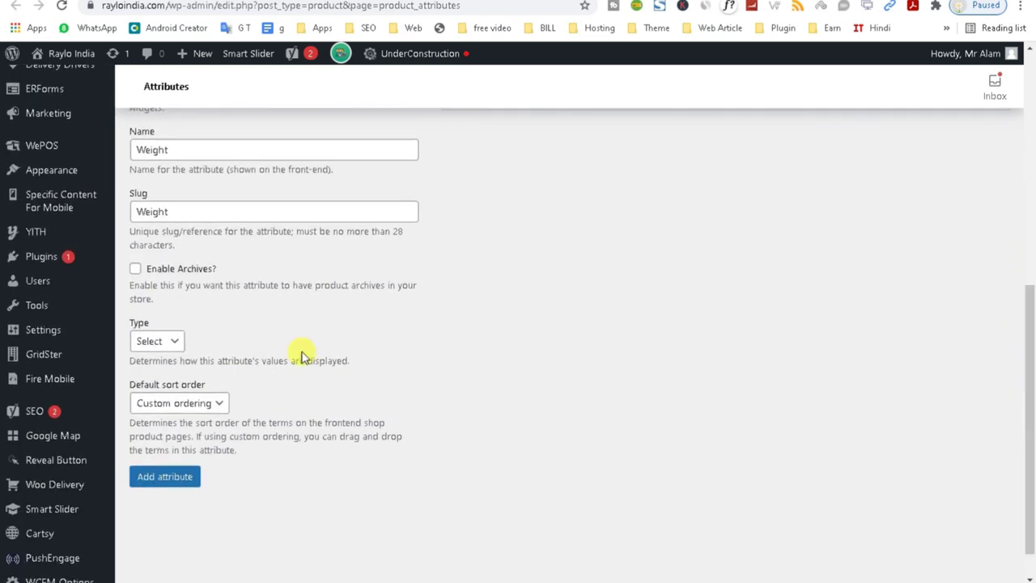
left_click(166, 341)
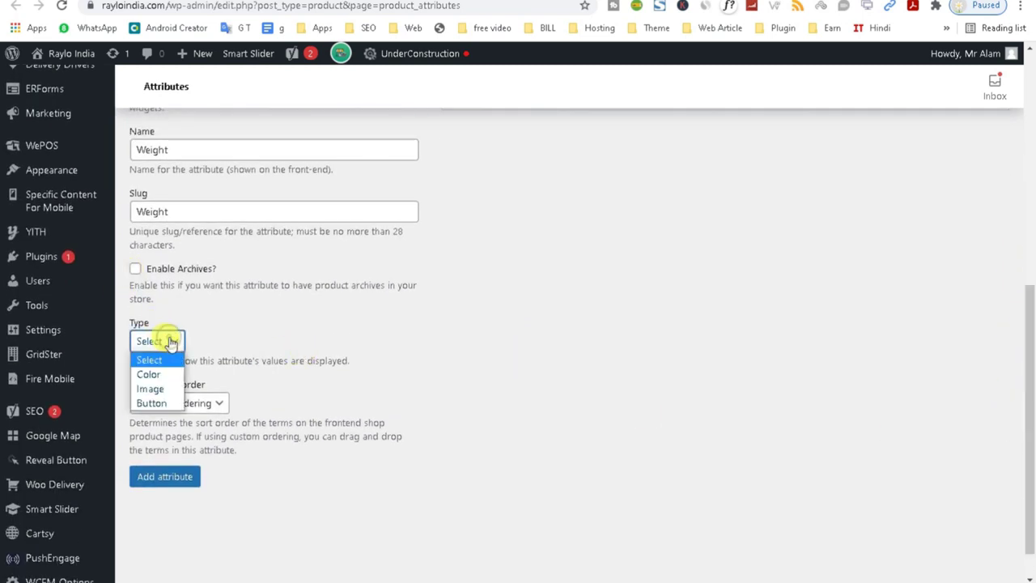
left_click(362, 328)
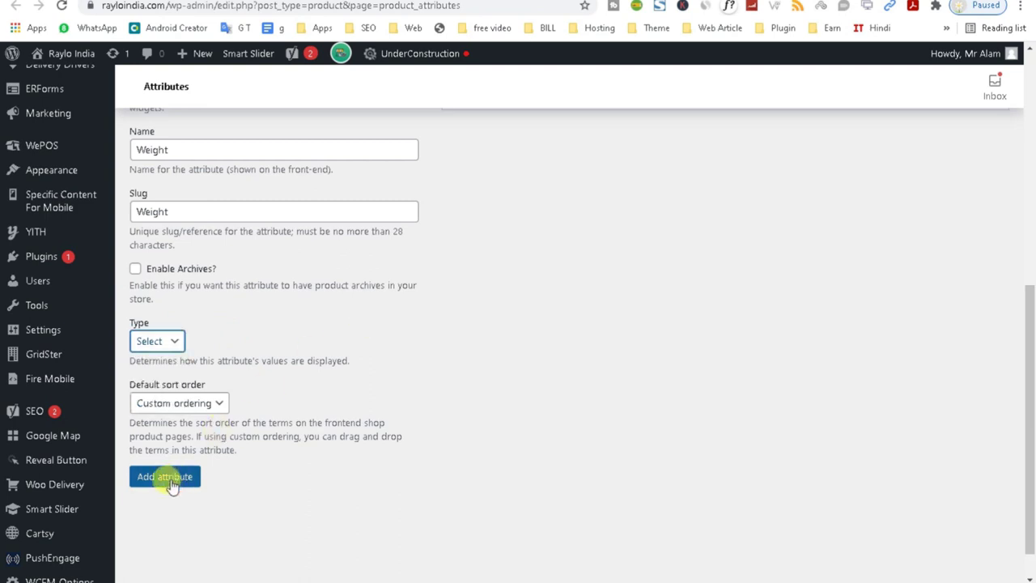
left_click_drag(1030, 441, 1018, 421)
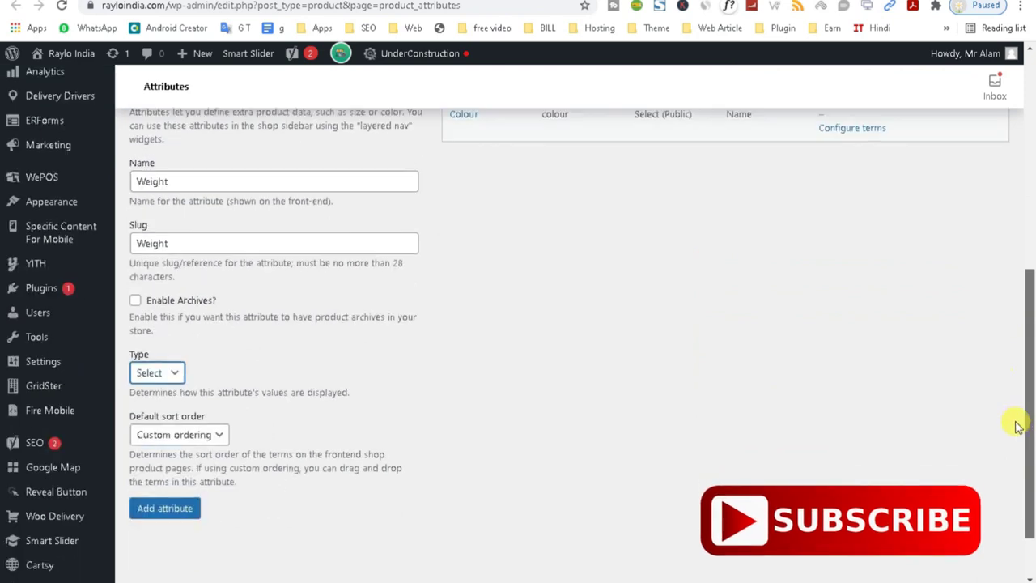
left_click(194, 510)
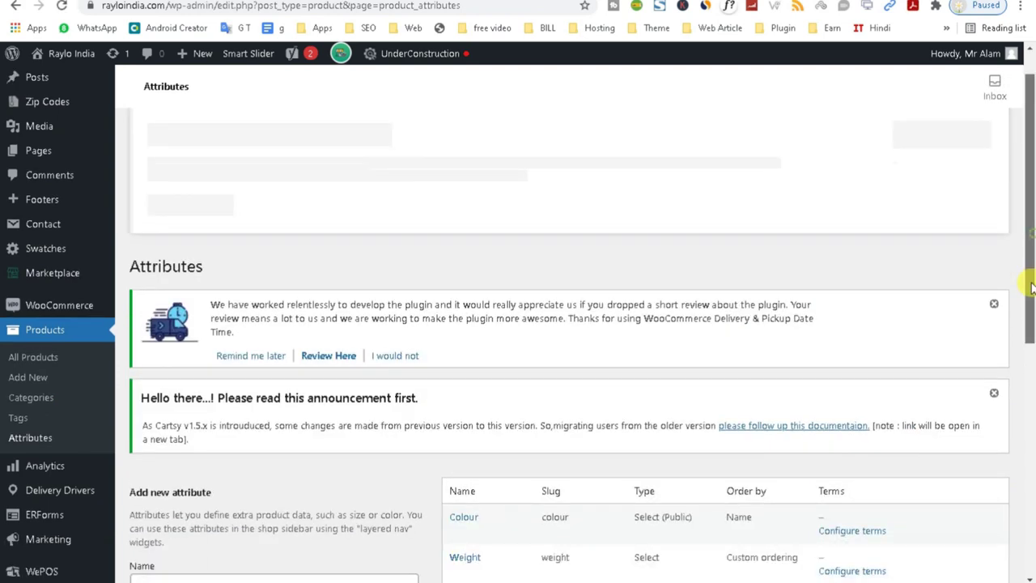
left_click_drag(1029, 247, 1026, 344)
left_click(863, 408)
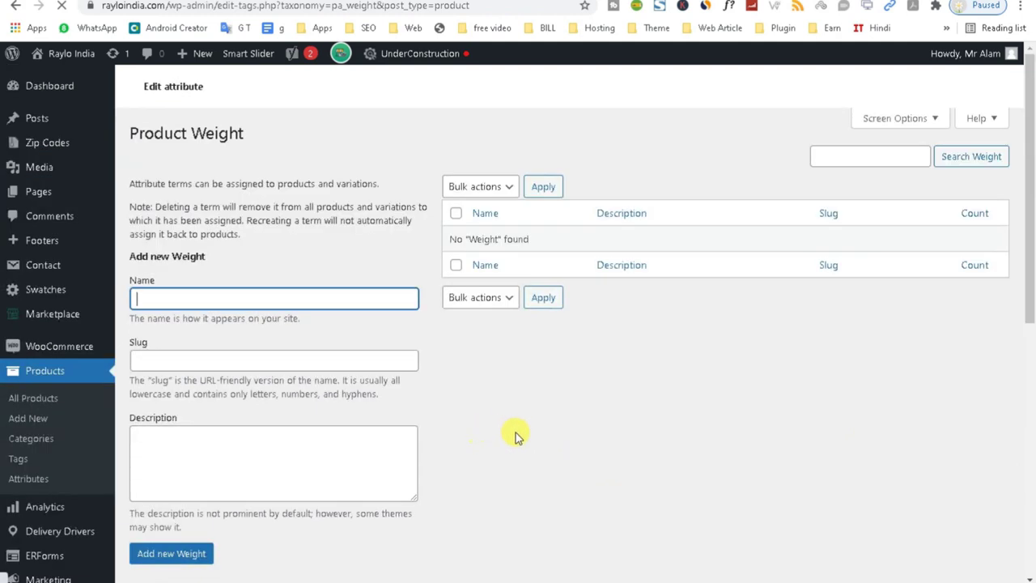
left_click_drag(1028, 284, 1031, 411)
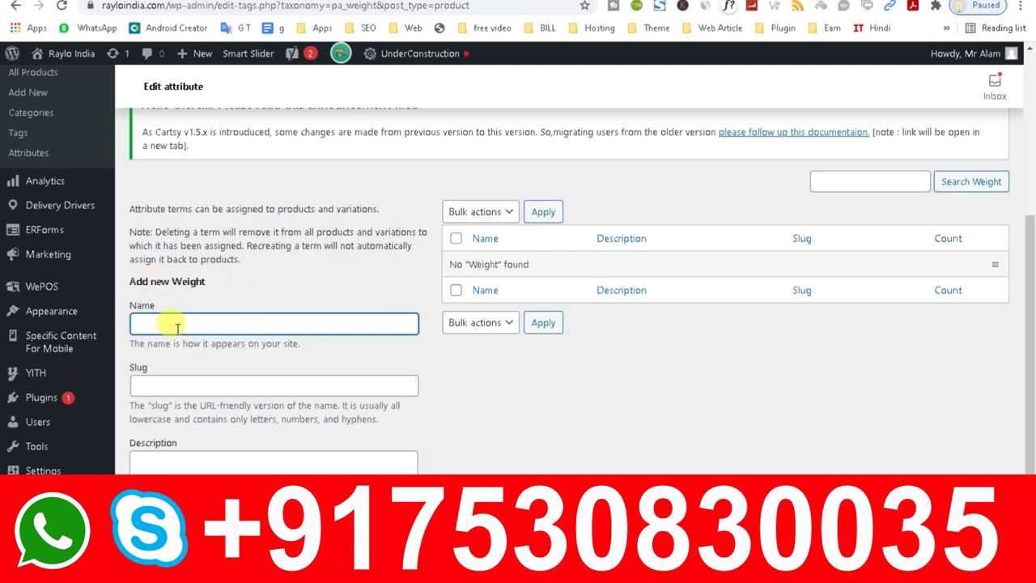
left_click(184, 461)
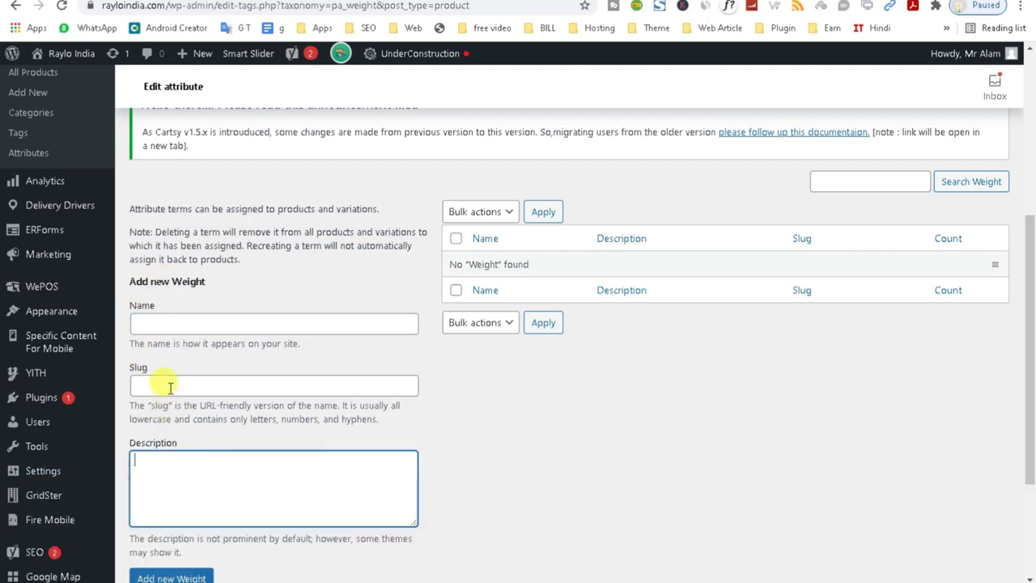
left_click(170, 387)
left_click(173, 323)
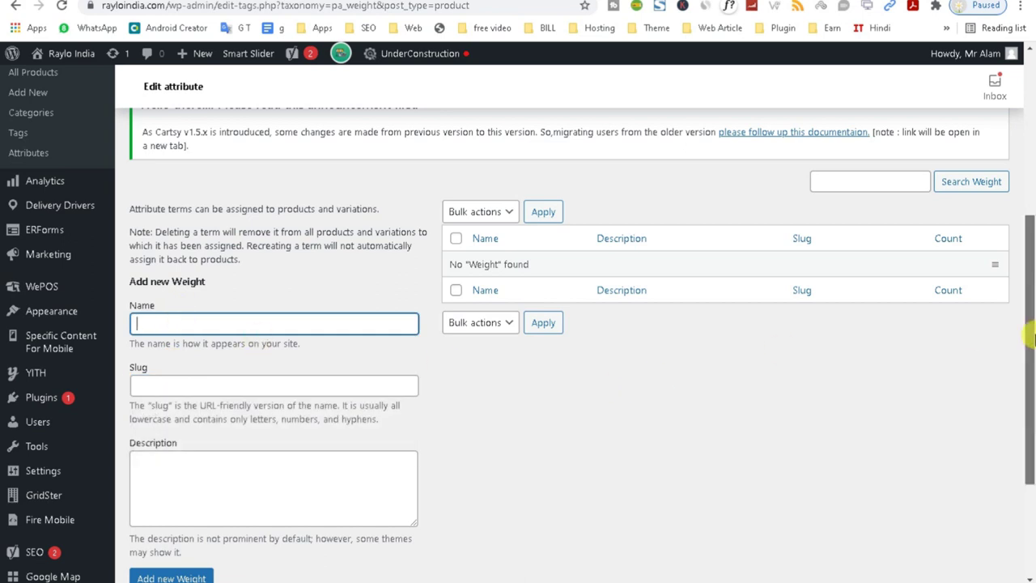
scroll(1032, 339, "up", 1)
left_click(36, 259)
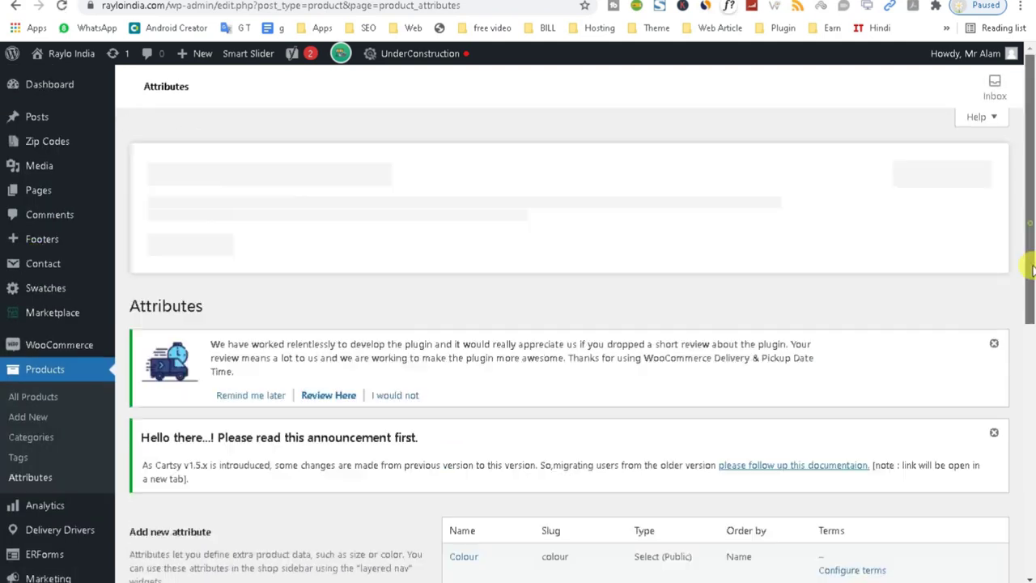
Add a global Size attribute with slug Size and archives enabled, then return to the draft.
scroll(1025, 316, "down", 2)
left_click(154, 447)
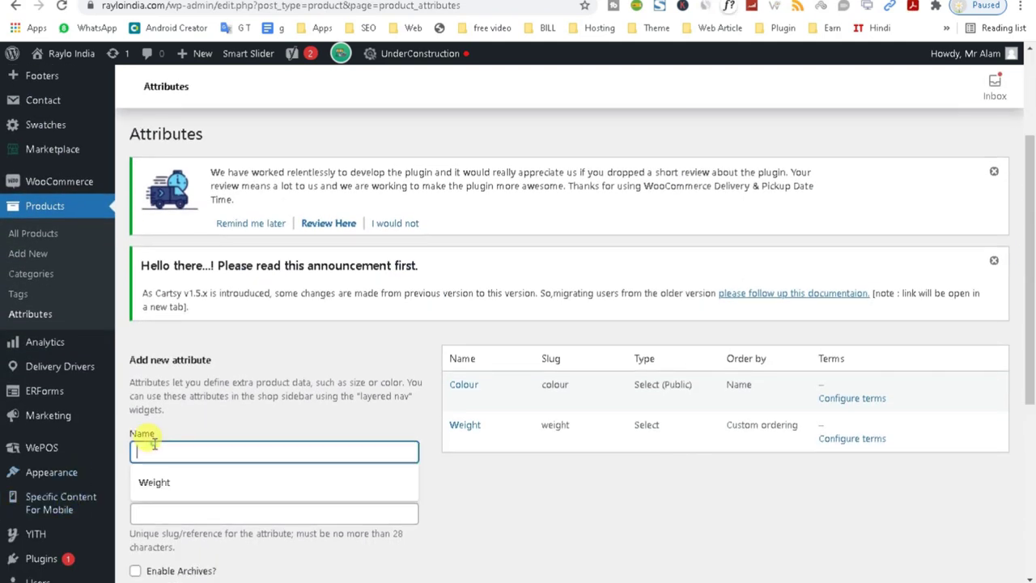
type("Size")
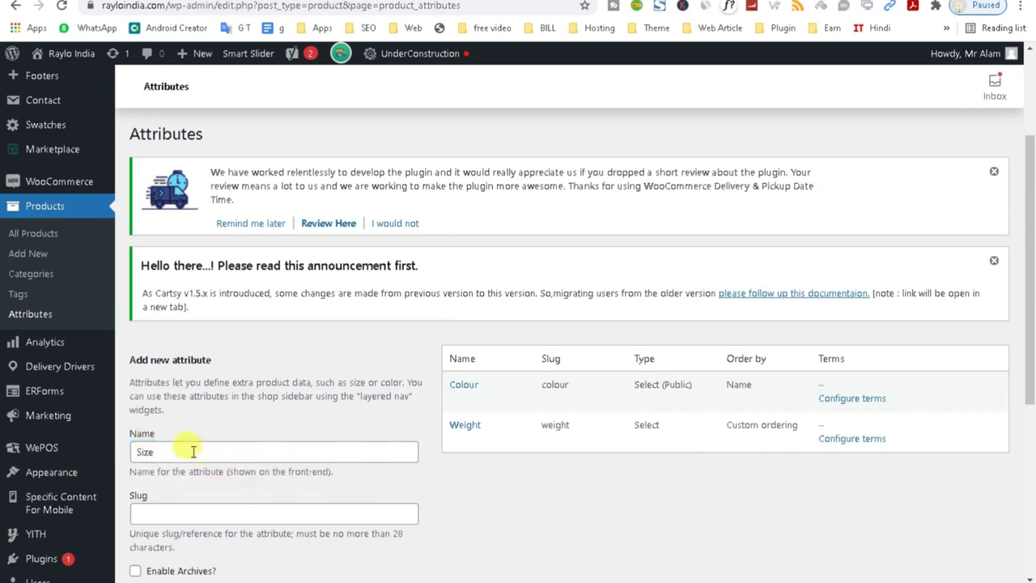
double_click(194, 451)
key("ctrl+c")
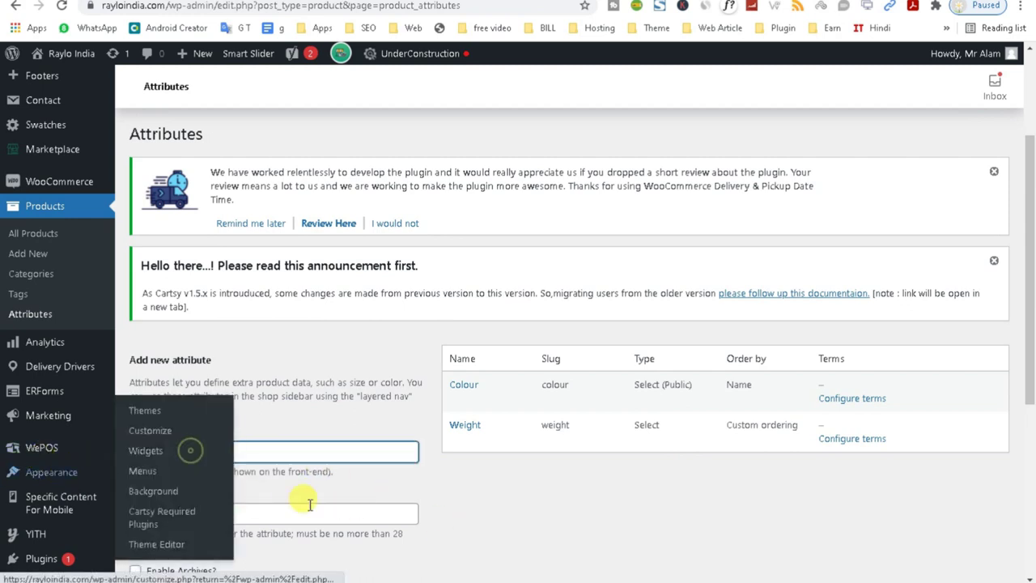
left_click(243, 513)
key("ctrl+v")
left_click_drag(1025, 351, 1023, 462)
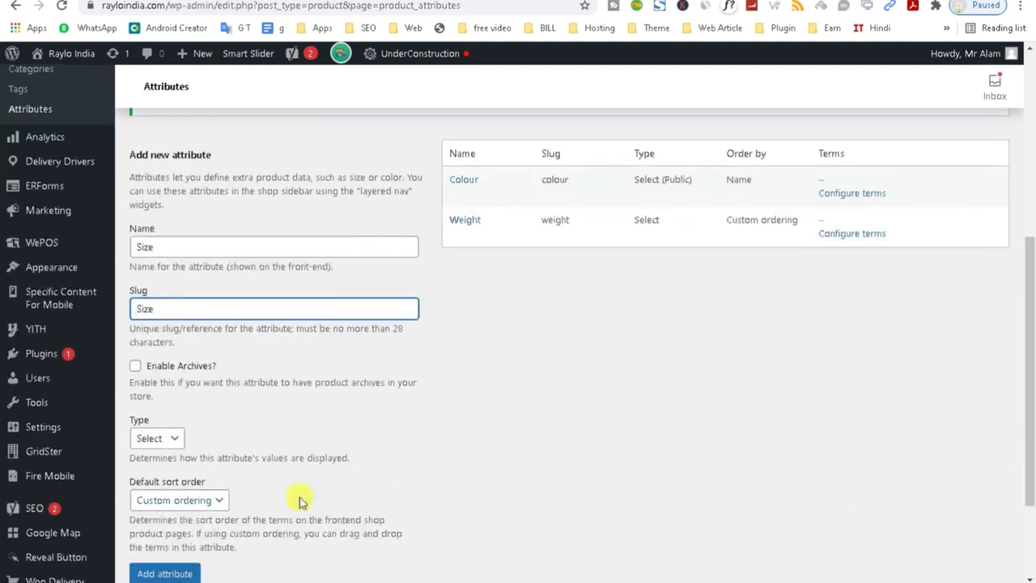
left_click(136, 369)
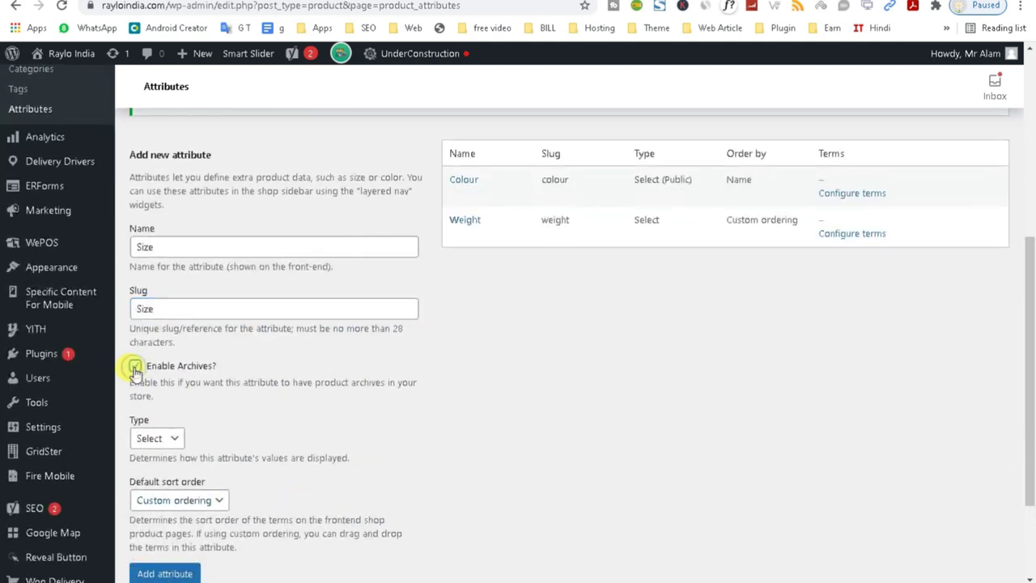
left_click(157, 573)
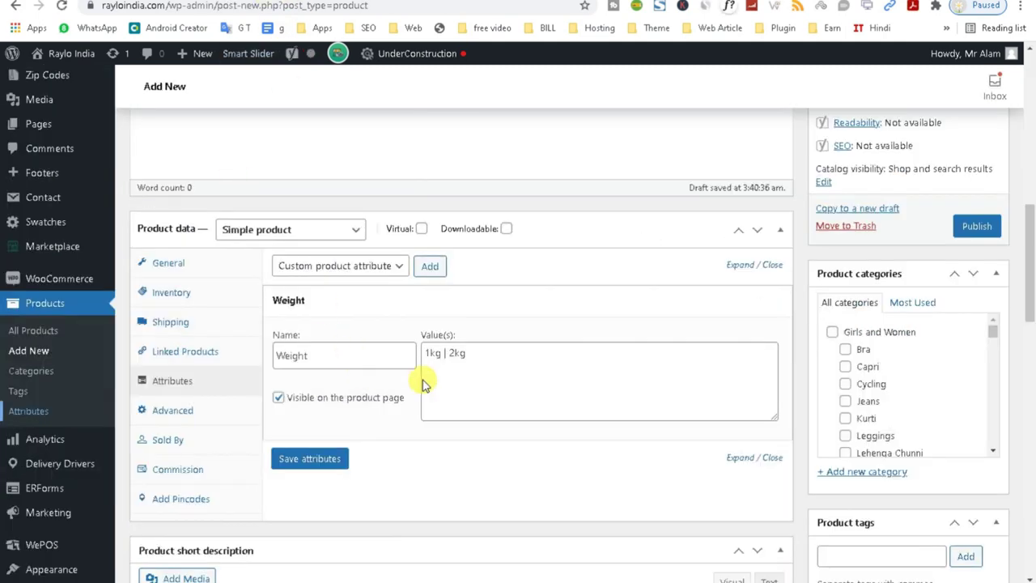
left_click(481, 359)
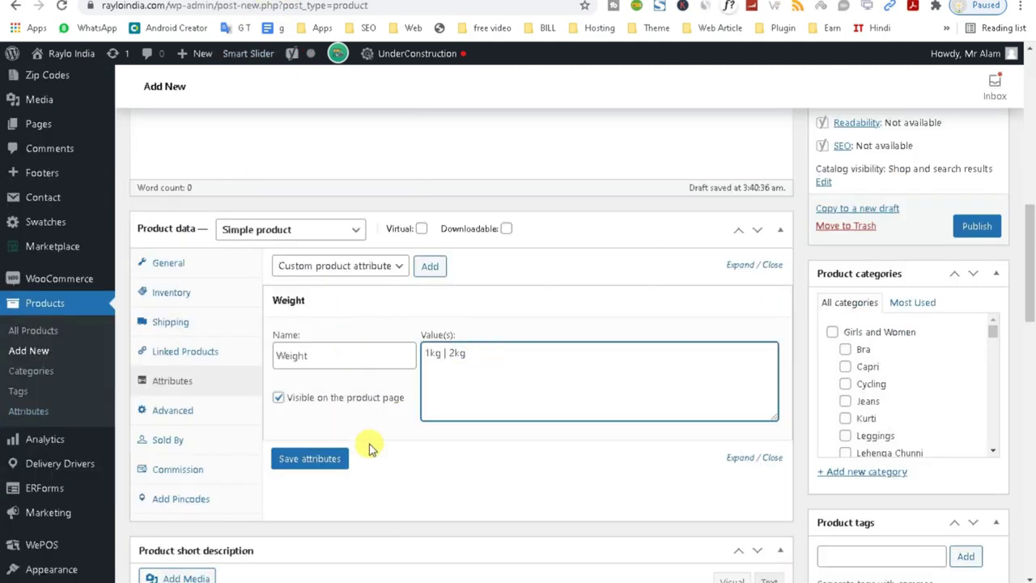
Save the product's Weight attribute and switch between the Advanced and Attributes tabs.
left_click(315, 459)
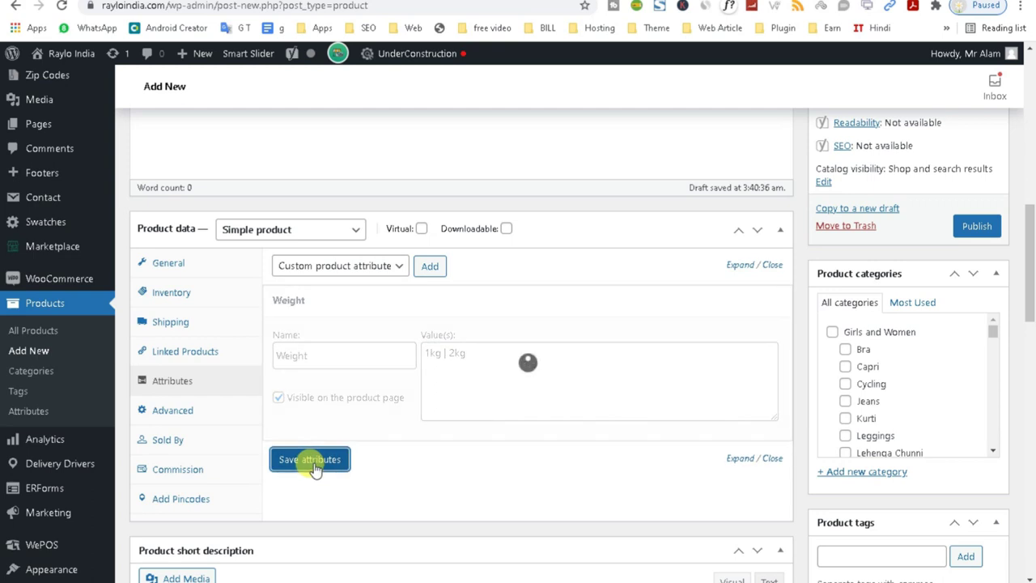
left_click(180, 413)
left_click(201, 383)
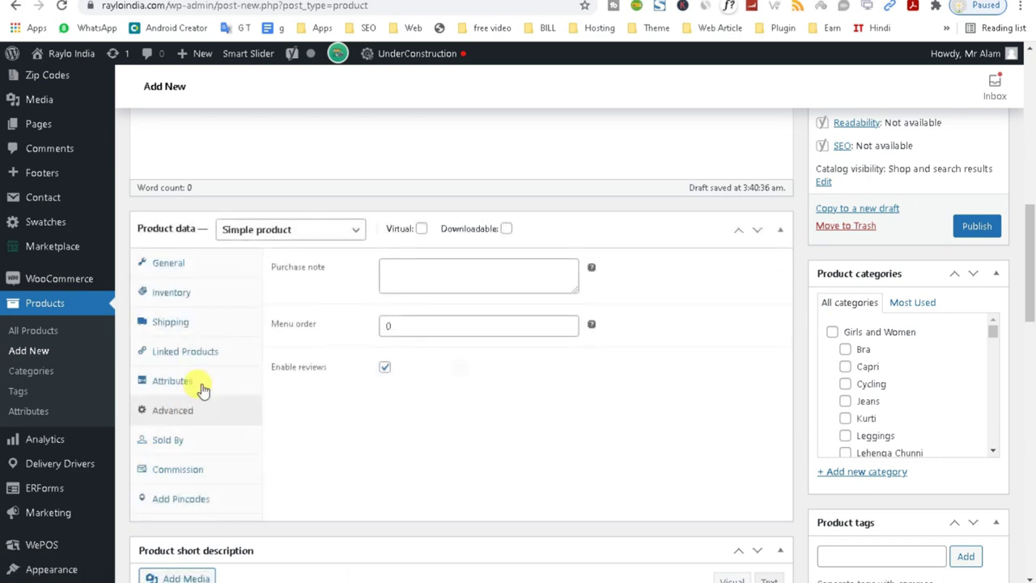
left_click(203, 388)
left_click(198, 414)
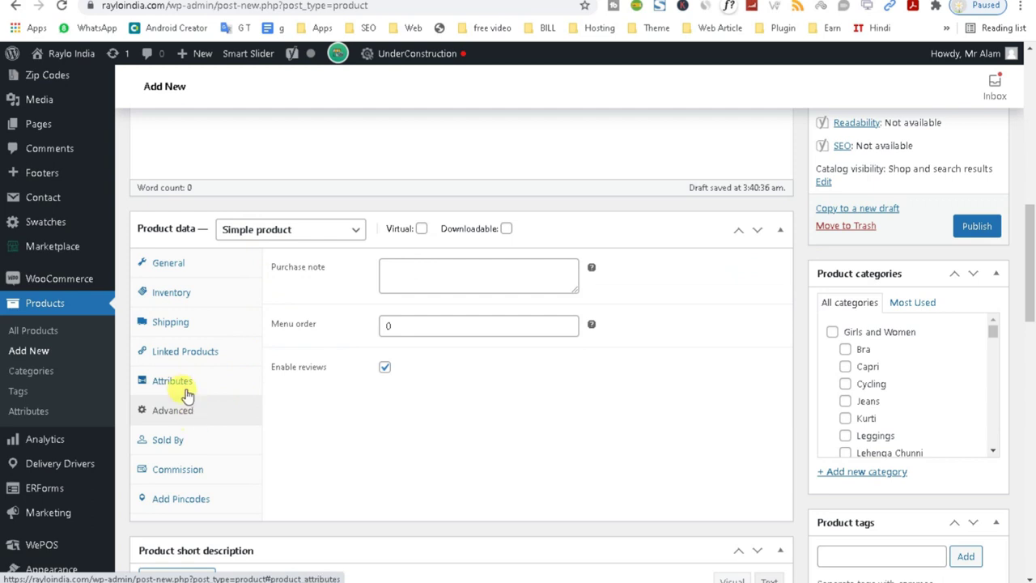
left_click(187, 390)
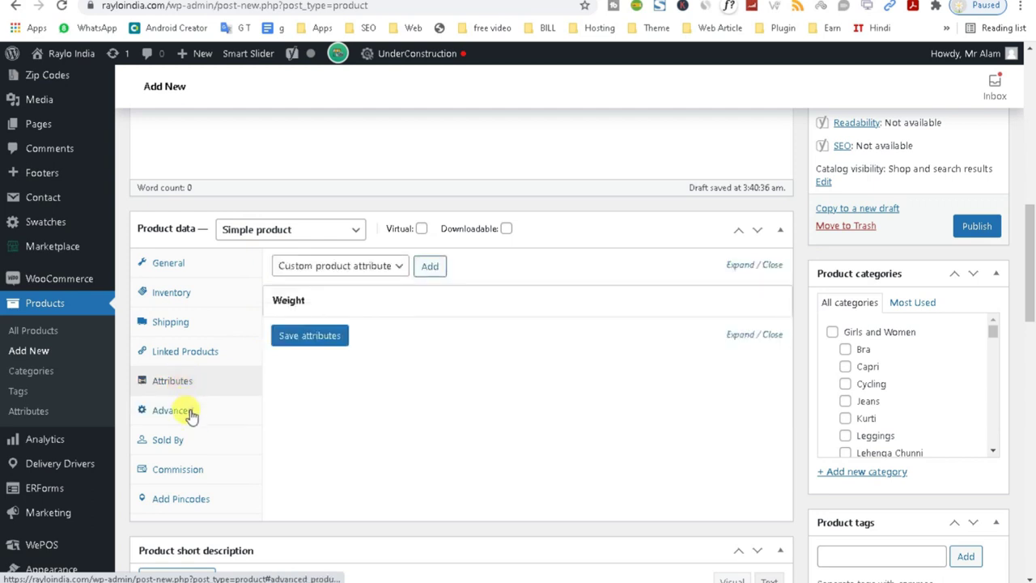
Check the addable attributes list, then collapse Product data and show the product types.
left_click(346, 267)
left_click(406, 392)
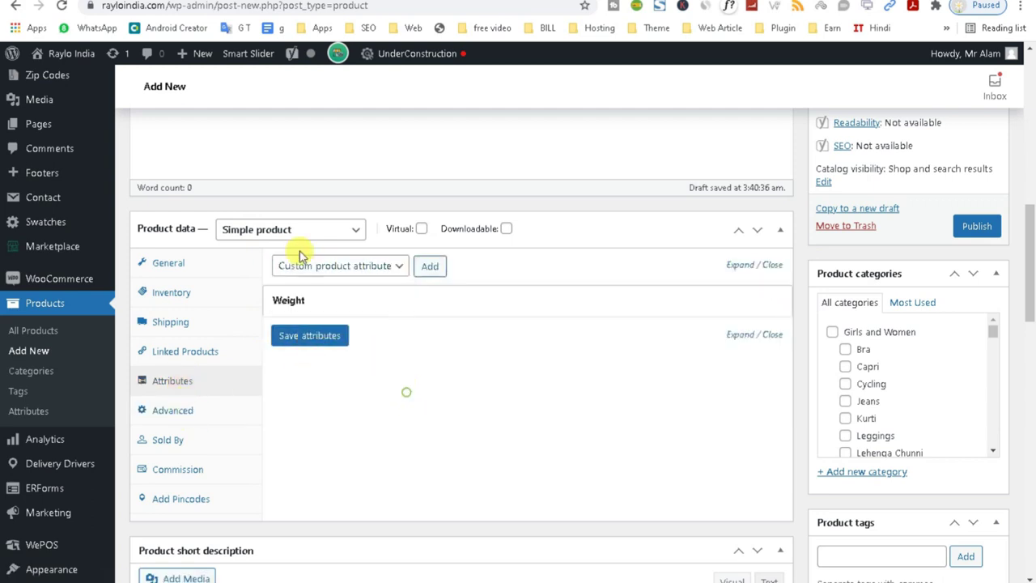
left_click(284, 226)
left_click(289, 233)
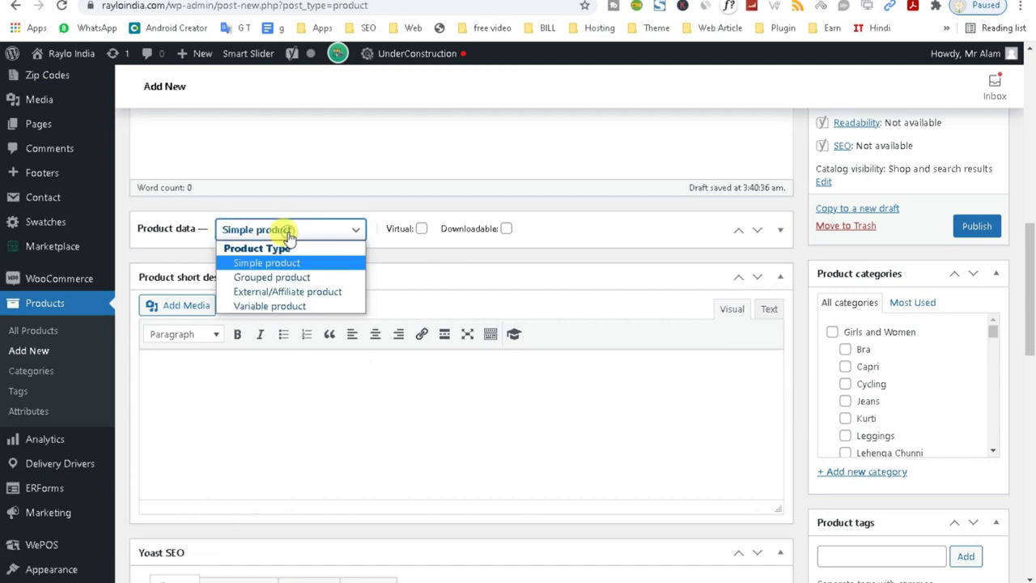
Make the product a Variable product and save its Weight attribute.
left_click(278, 305)
left_click(468, 234)
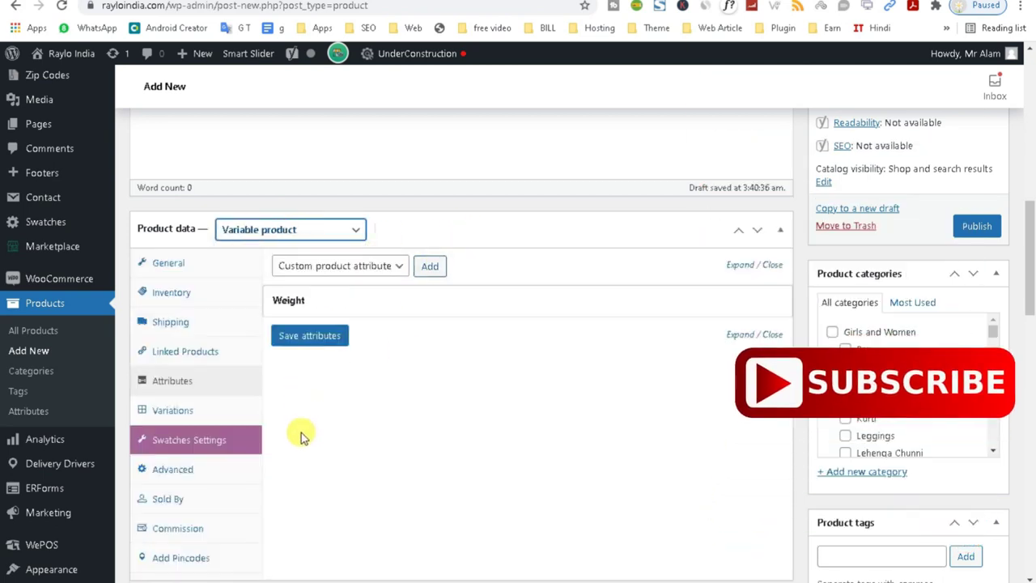
left_click(173, 411)
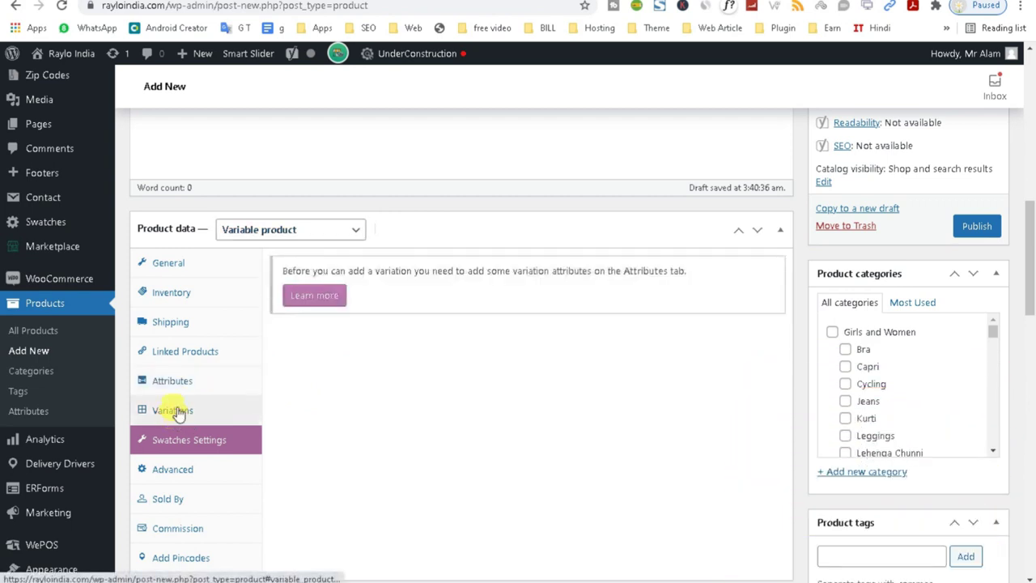
left_click(174, 379)
left_click(200, 413)
left_click(180, 383)
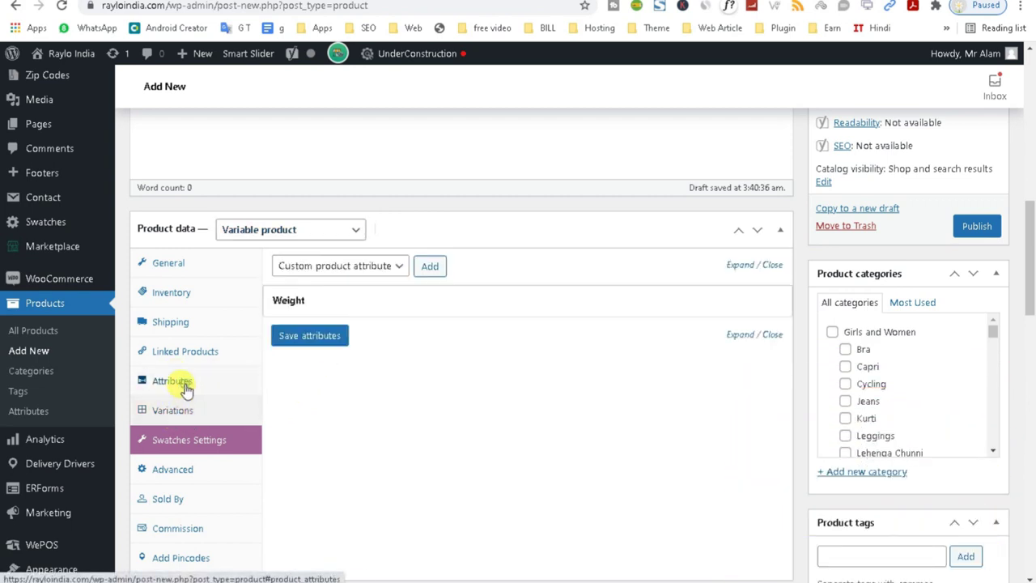
left_click(317, 341)
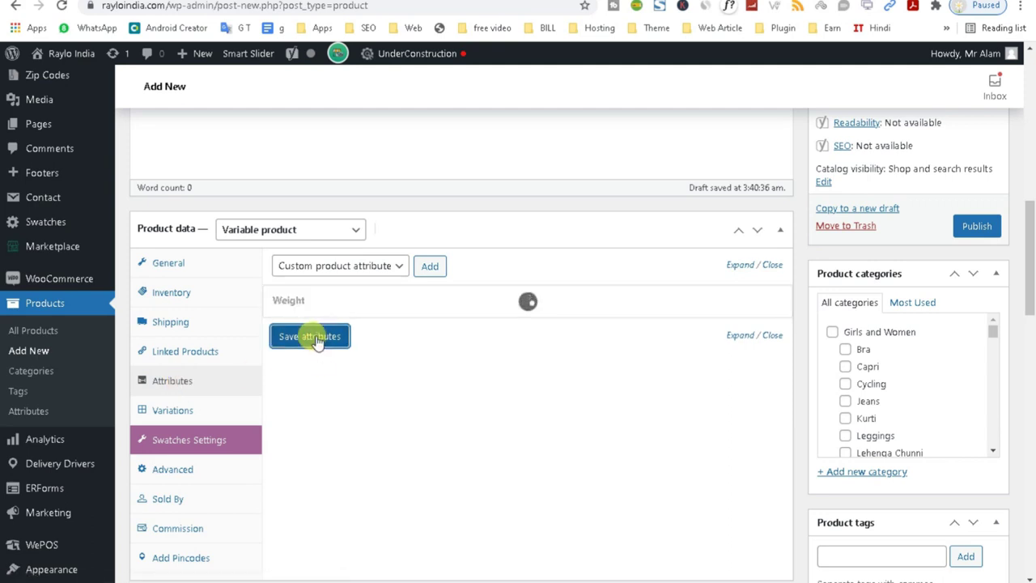
Review the Variations section's guide and publish the product.
left_click(173, 414)
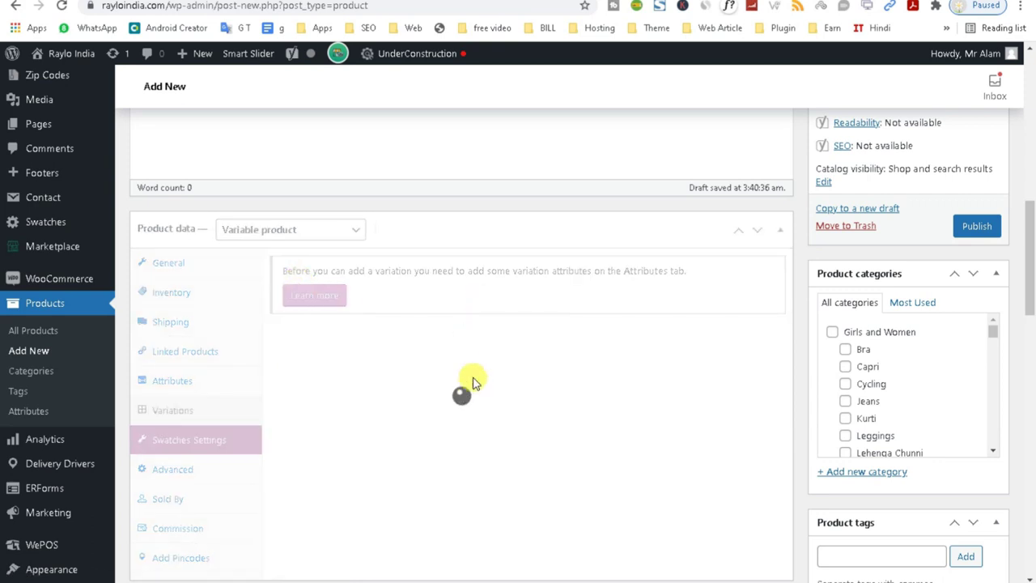
left_click(293, 296)
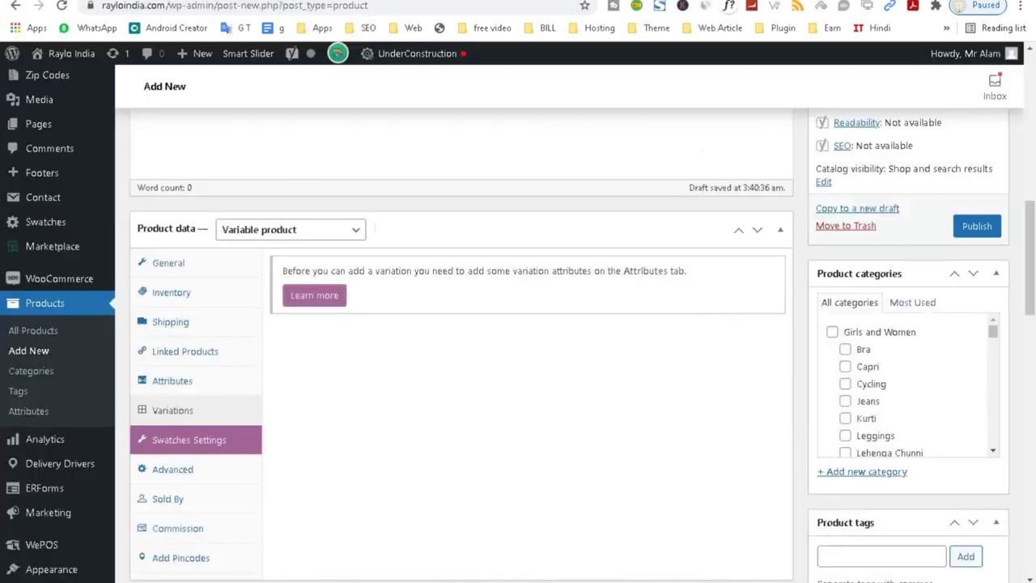
left_click(974, 226)
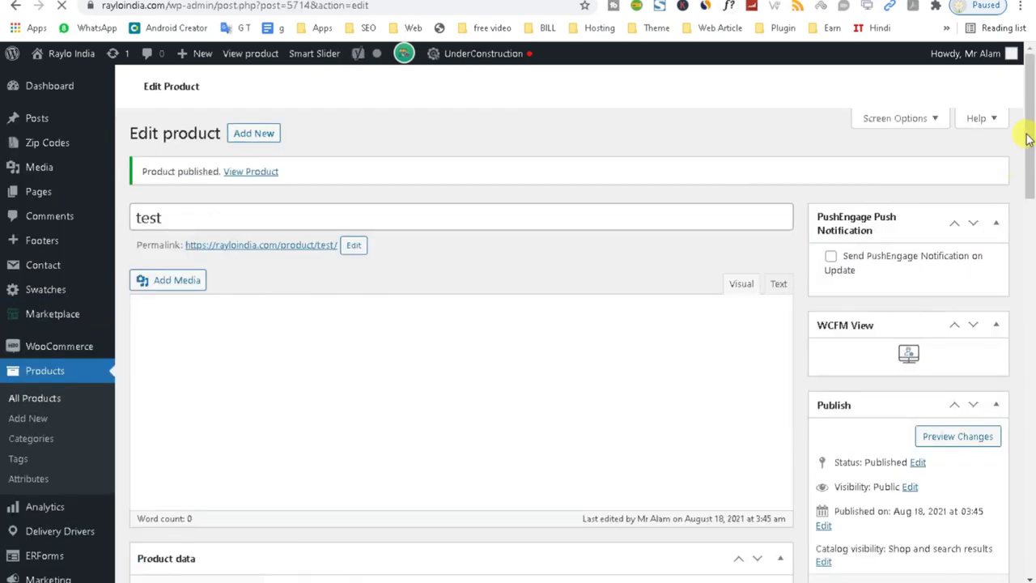
Change the product type back to Simple product.
left_click_drag(1027, 139, 1026, 242)
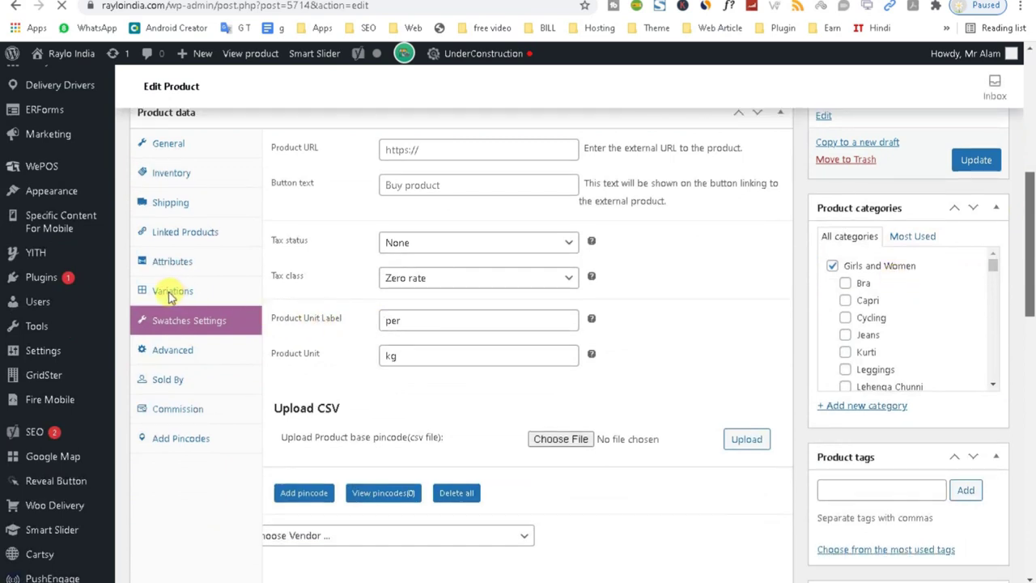
left_click_drag(1026, 291, 1032, 170)
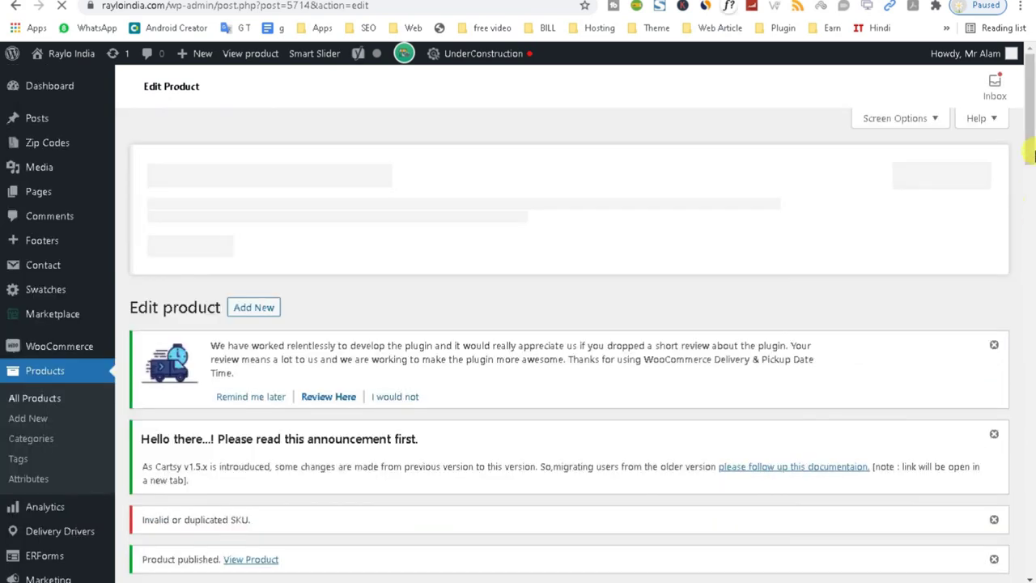
left_click_drag(1034, 127, 1017, 300)
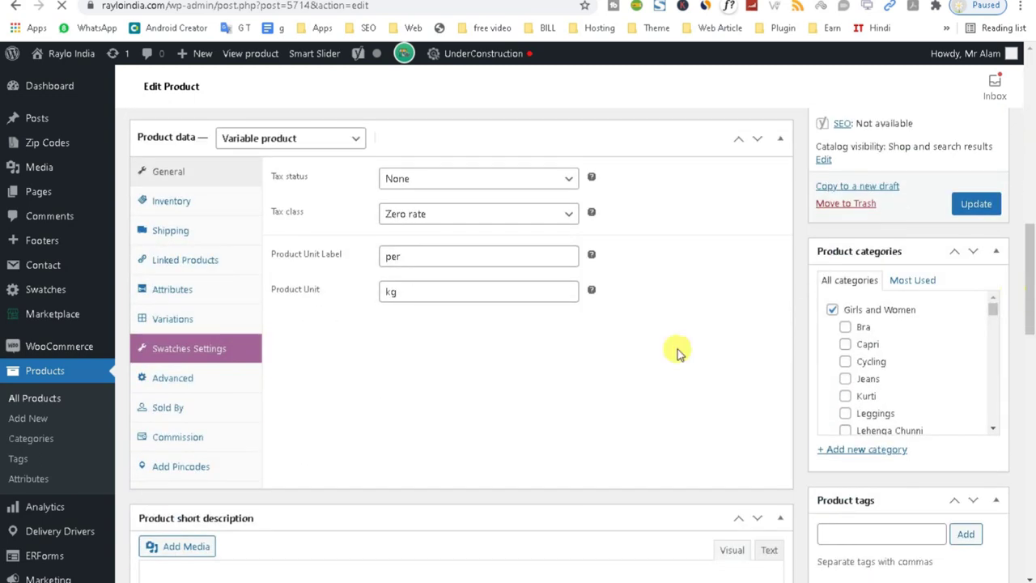
scroll(289, 142, "down", 1)
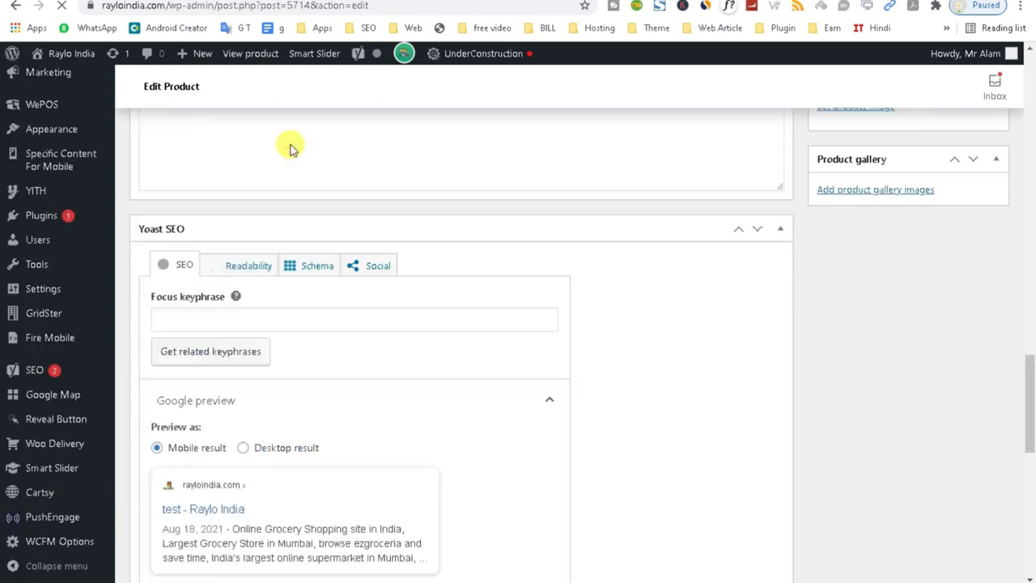
left_click_drag(1021, 340, 1030, 227)
left_click(312, 278)
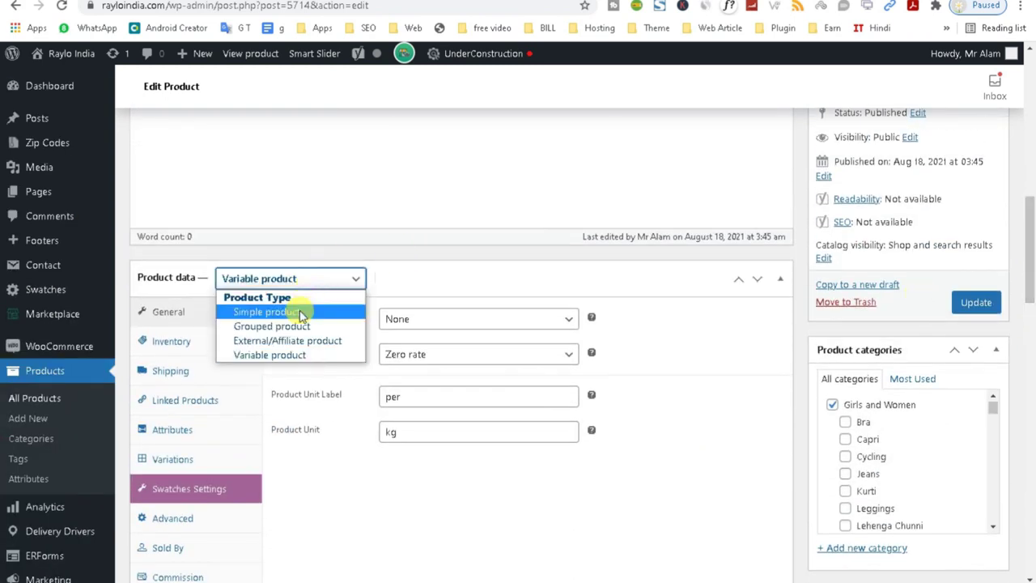
left_click(301, 314)
Set the regular price to 100 and the sale price to 90.
left_click(1027, 290)
mouse_move(1022, 265)
left_mouse_down()
mouse_move(1026, 314)
mouse_move(1027, 275)
left_mouse_up()
left_click(392, 278)
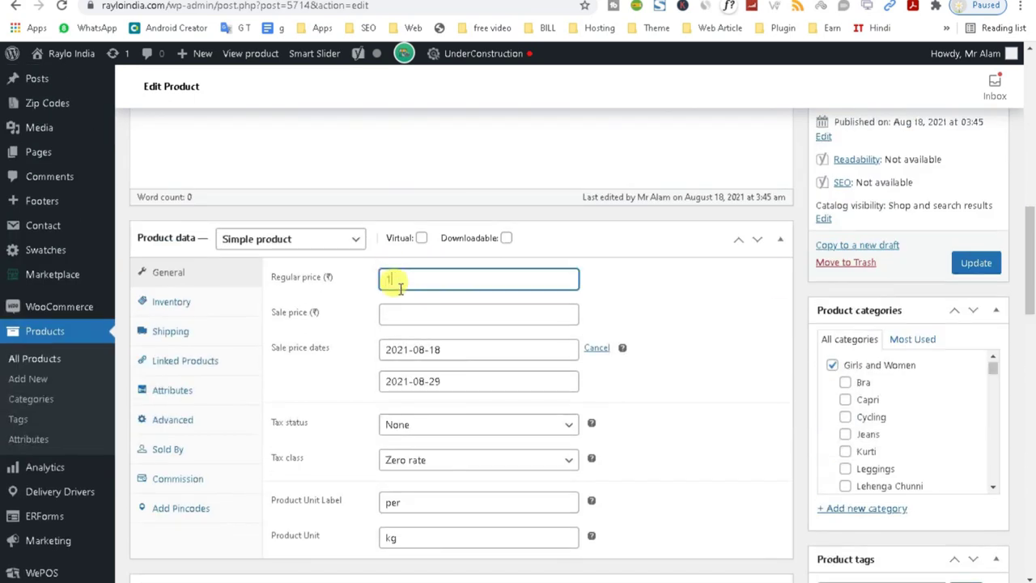
left_click(396, 313)
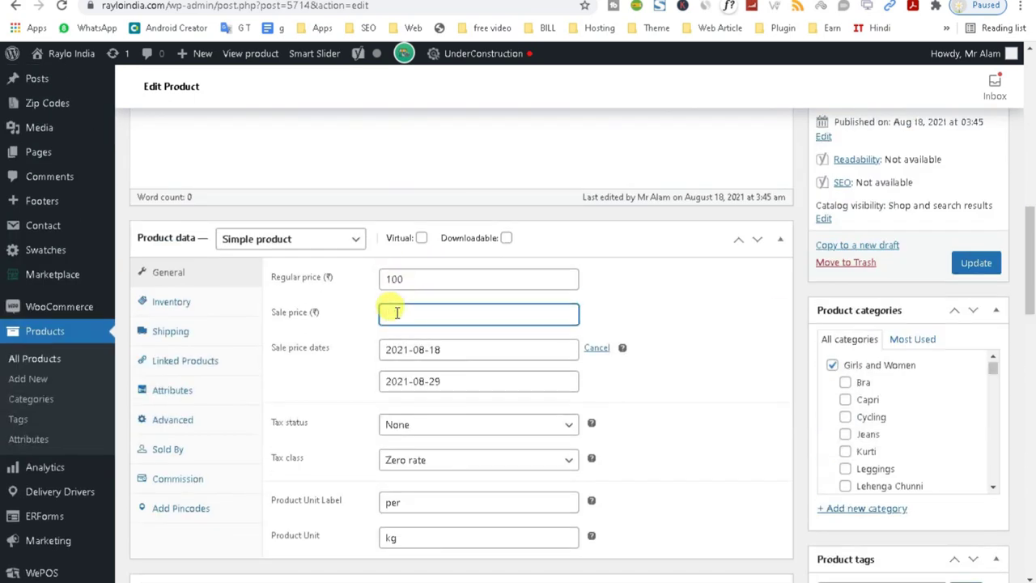
left_click(714, 409)
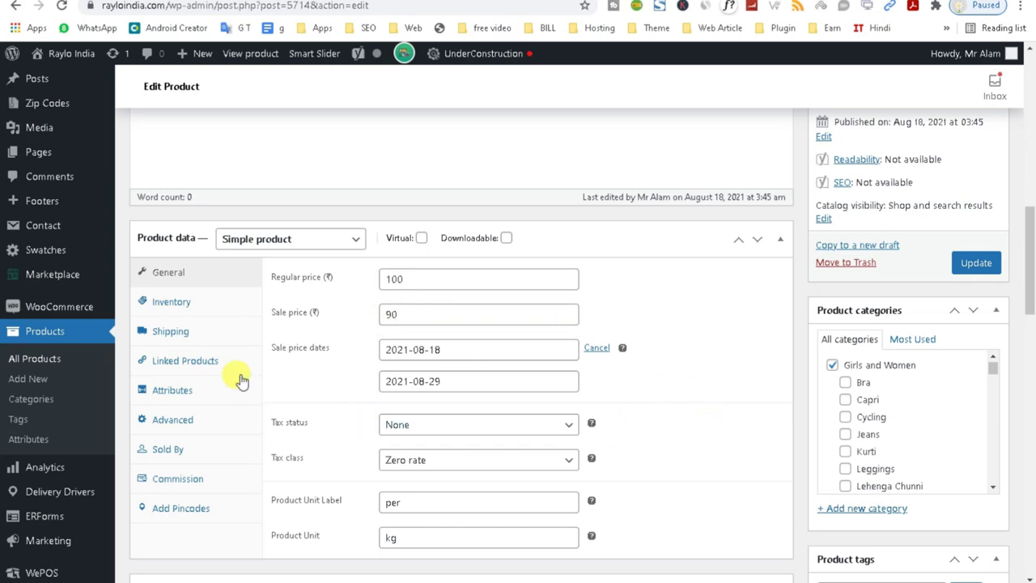
left_click(180, 389)
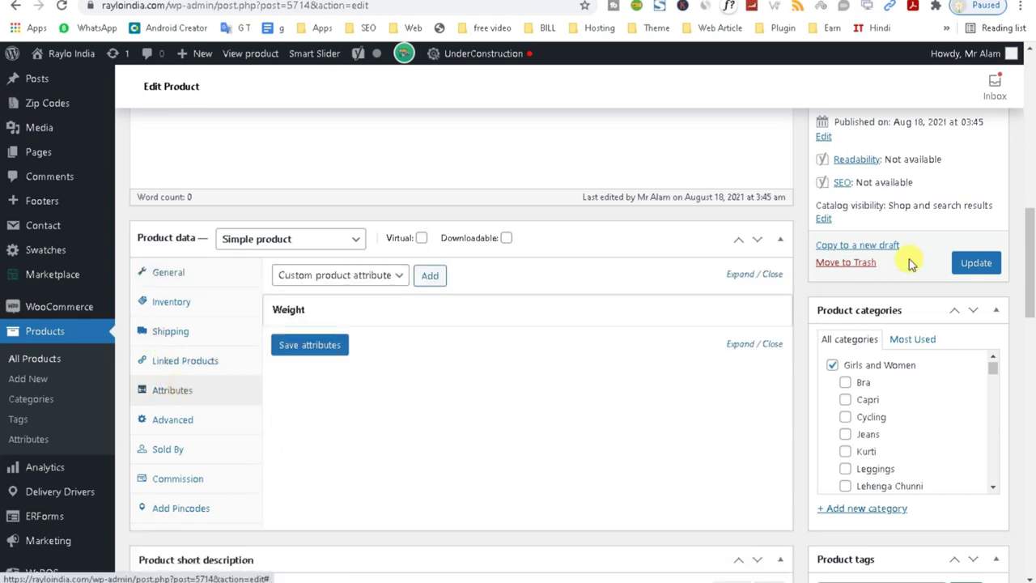
left_click_drag(1033, 279, 1024, 362)
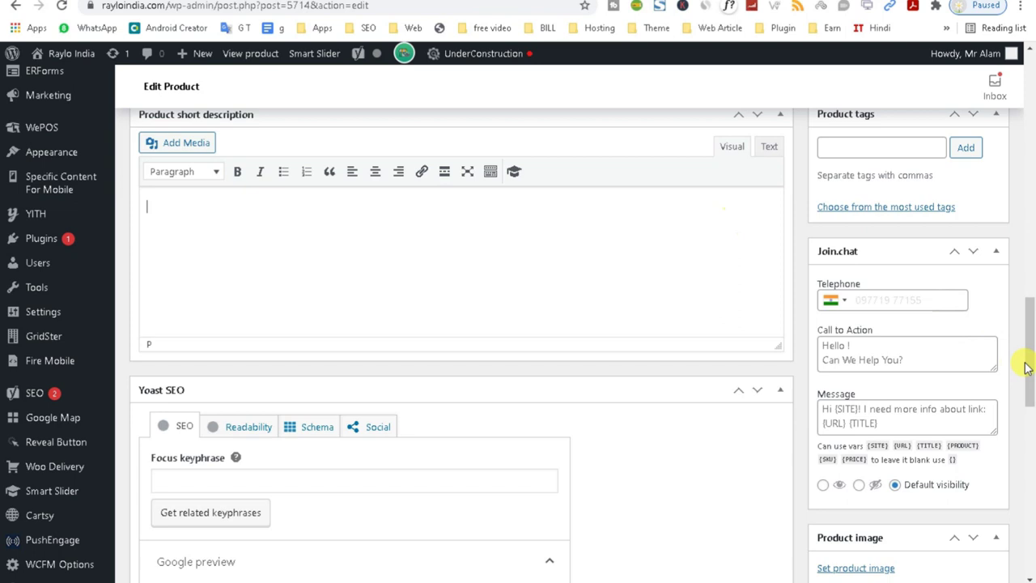
left_click_drag(1025, 347, 1020, 162)
right_click(305, 434)
left_click(324, 440)
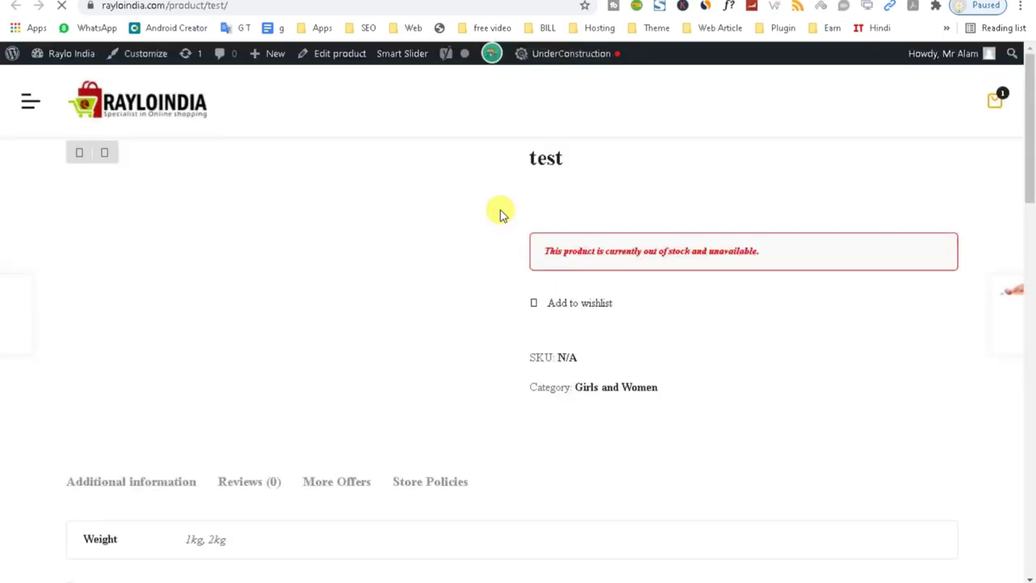
left_click(536, 156)
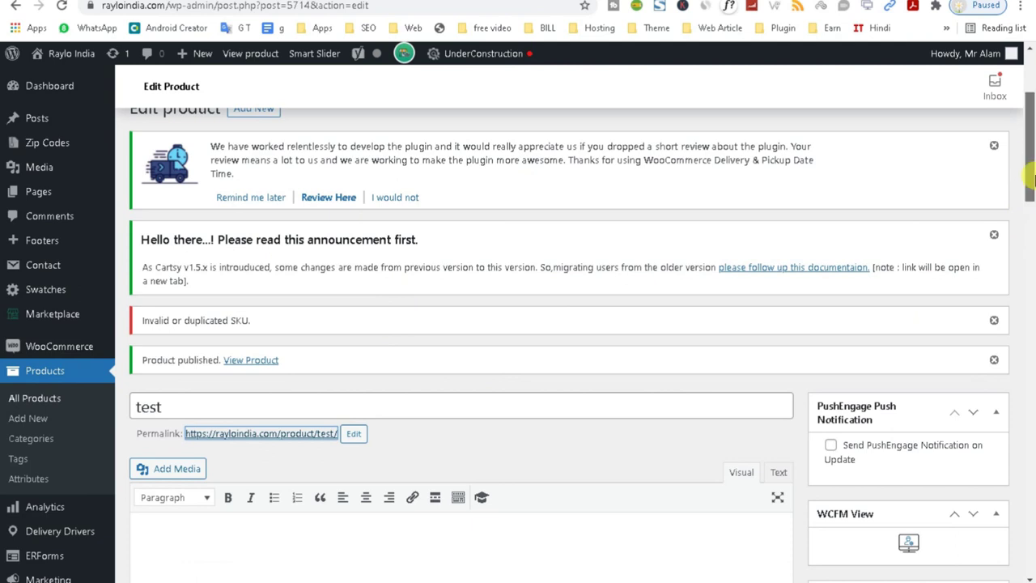
scroll(405, 334, "down", 10)
left_click(335, 328)
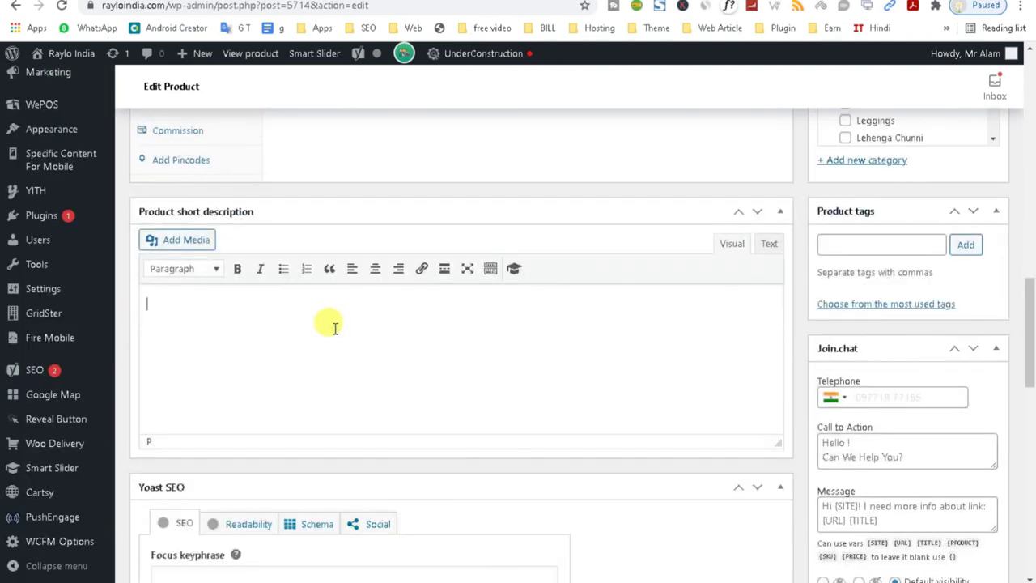
Turn the four short-description lines into a bulleted list and update the product.
left_click(283, 268)
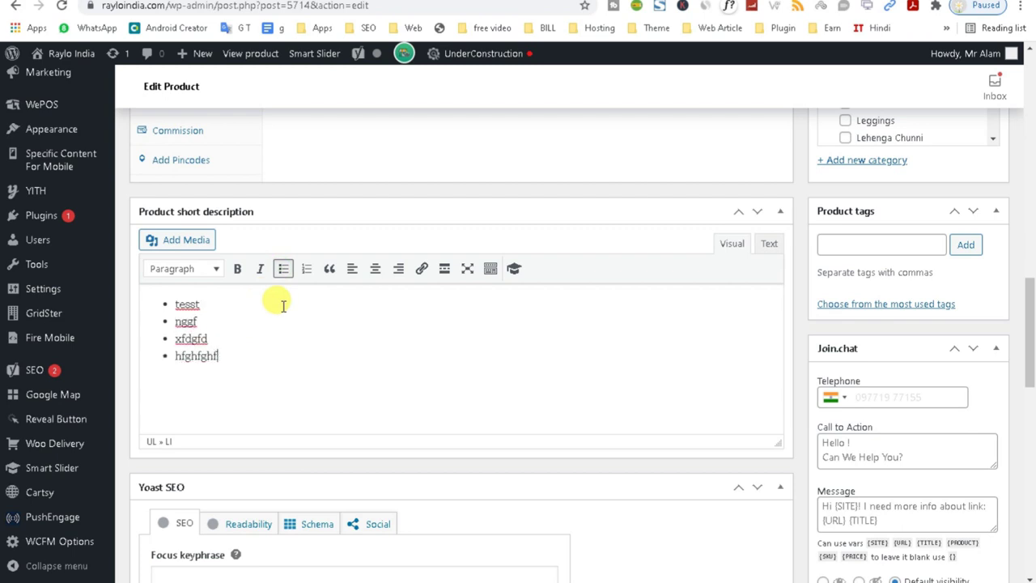
scroll(1024, 366, "up", 15)
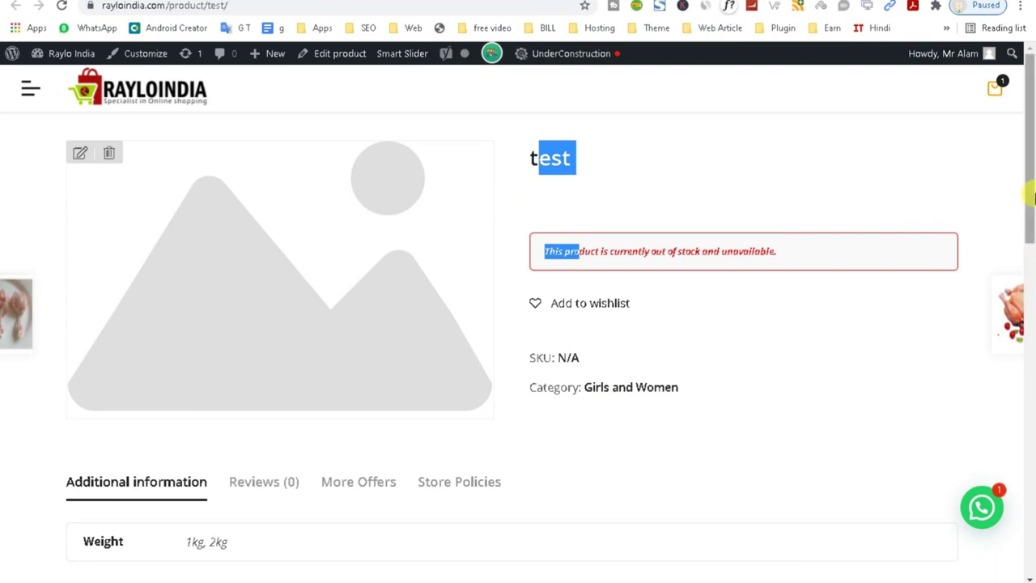
scroll(66, 363, "down", 3)
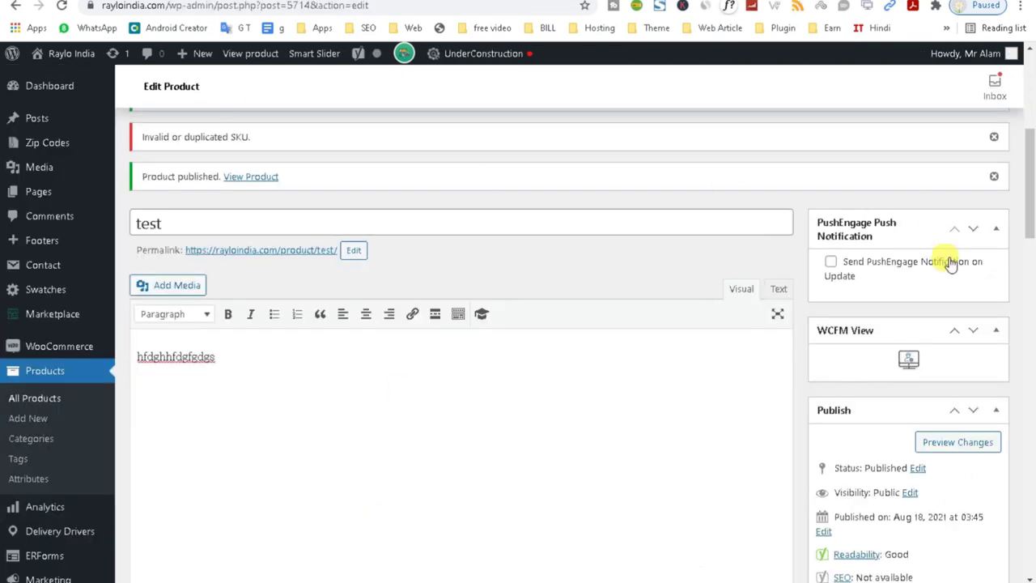
left_click_drag(1025, 199, 1025, 312)
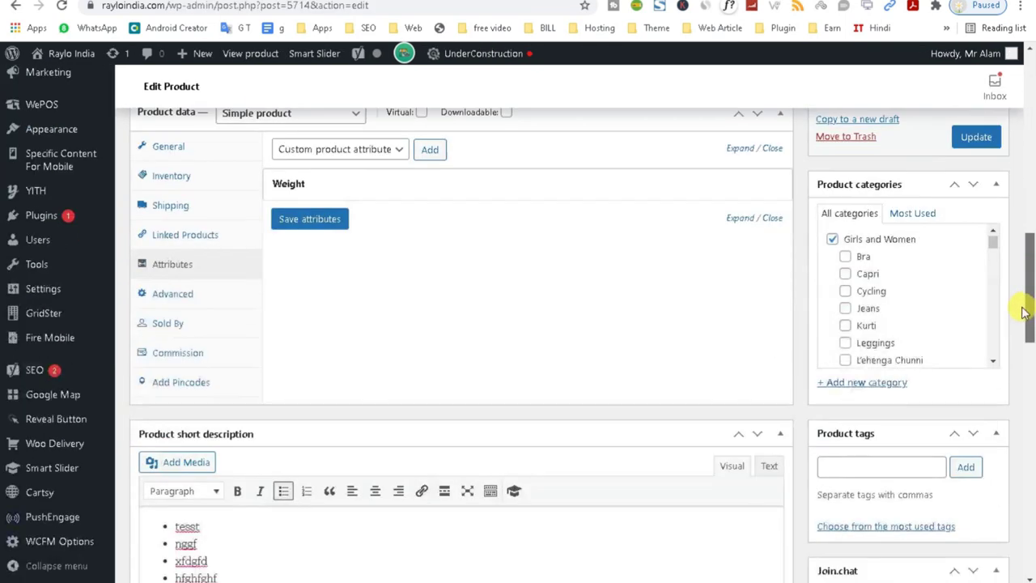
left_click(955, 137)
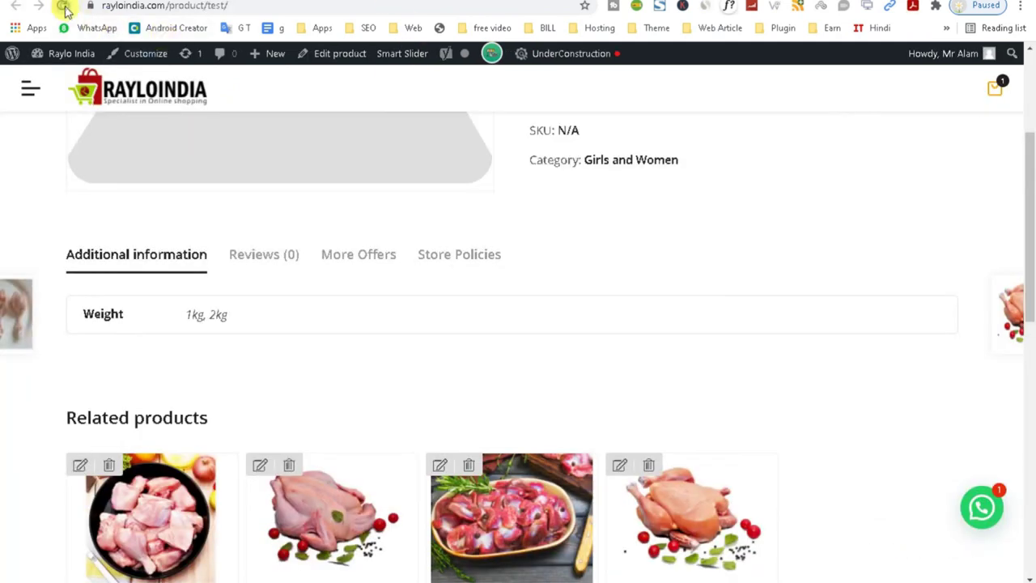
left_click(65, 8)
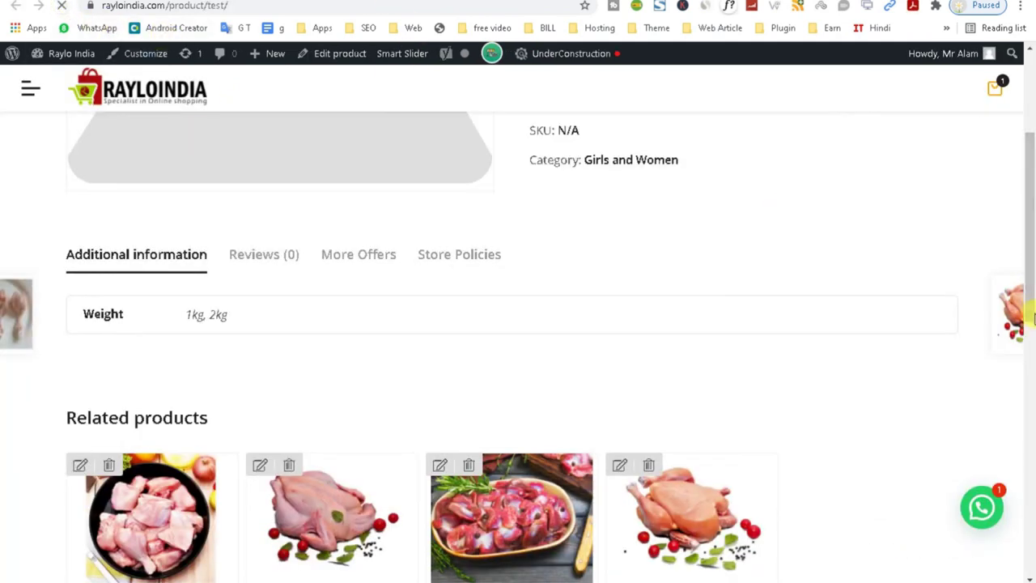
left_click_drag(1030, 298, 1030, 222)
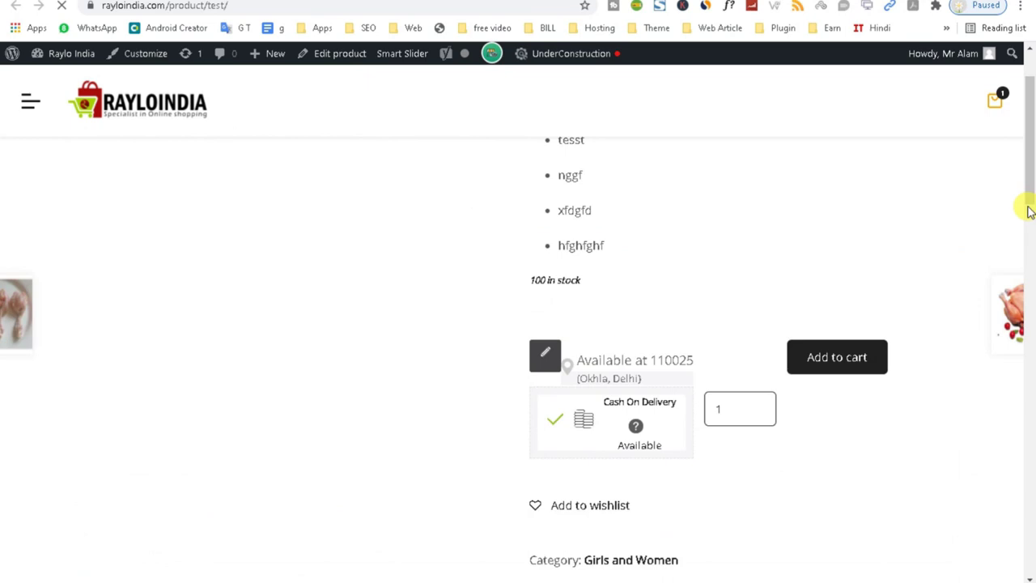
scroll(1030, 174, "up", 1)
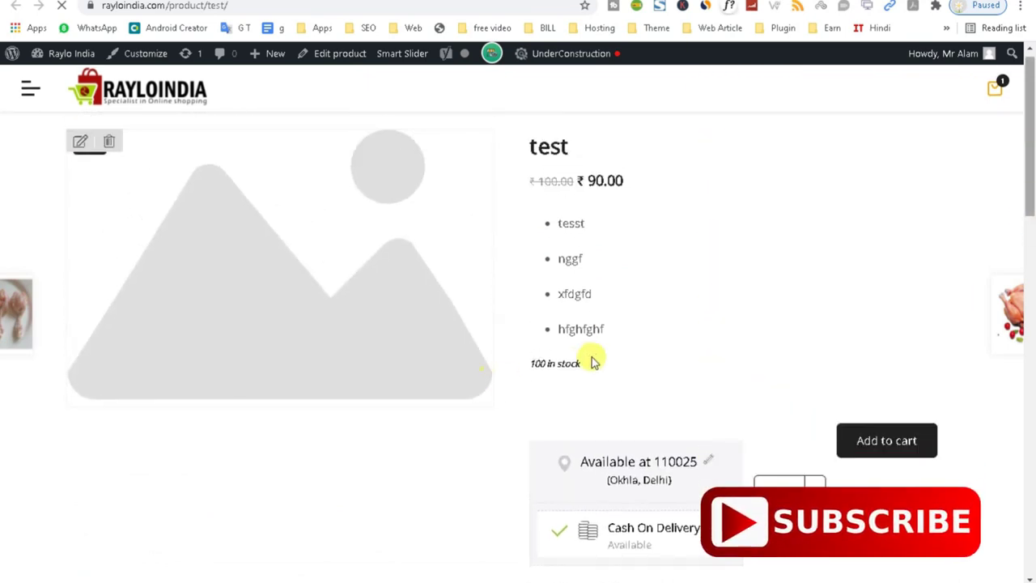
scroll(51, 340, "down", 6)
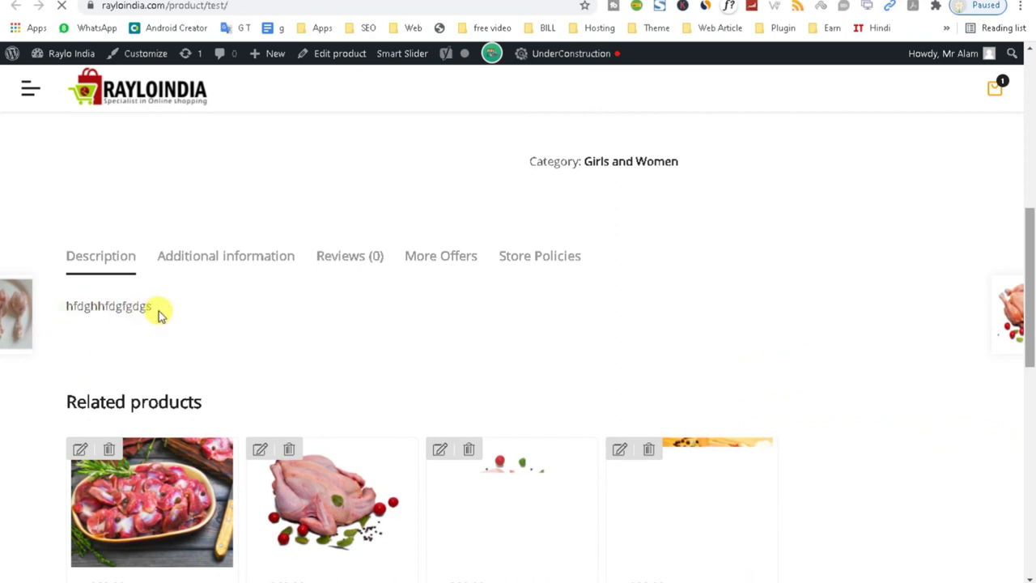
left_click_drag(1033, 259, 1033, 119)
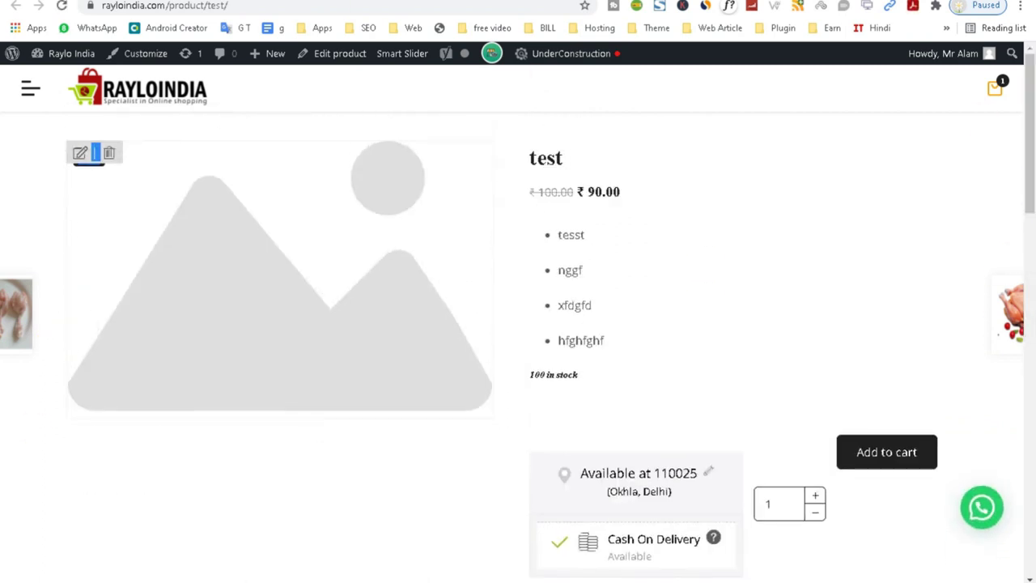
key("alt+Left")
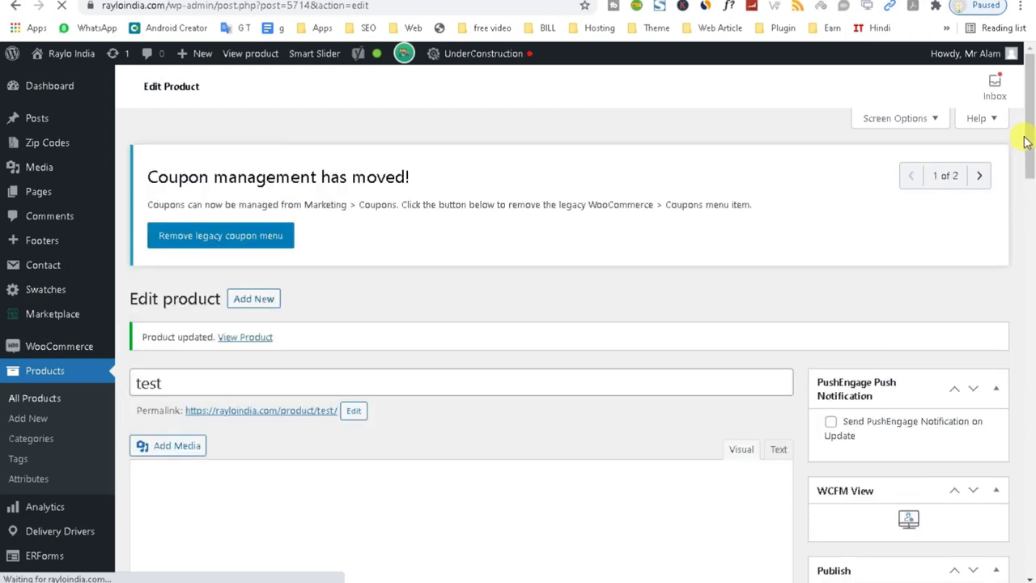
Scroll down to the Product image box and open the media library via Set product image.
left_click_drag(1029, 127, 1017, 315)
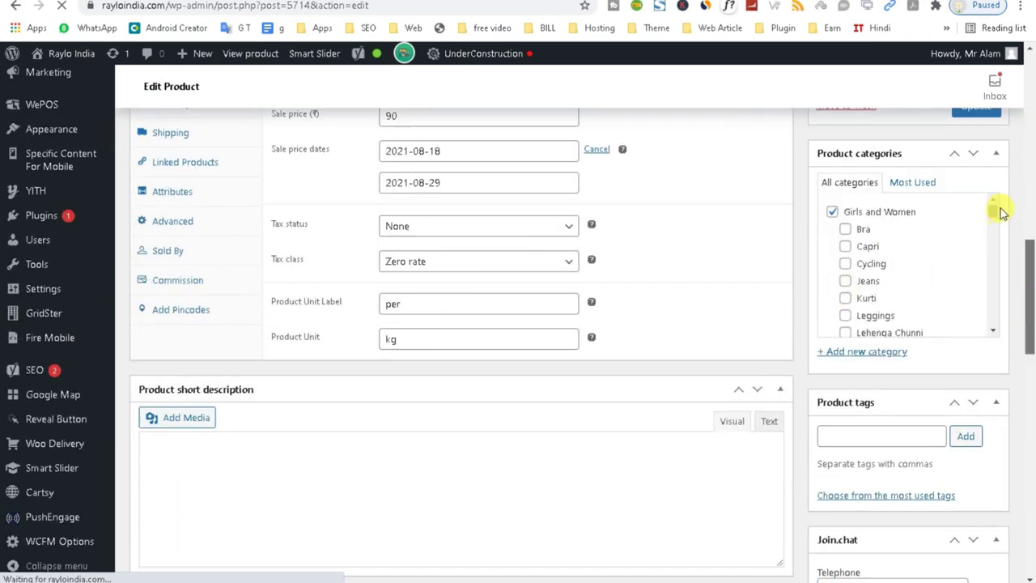
left_click_drag(994, 213, 990, 257)
scroll(990, 331, "down", 3)
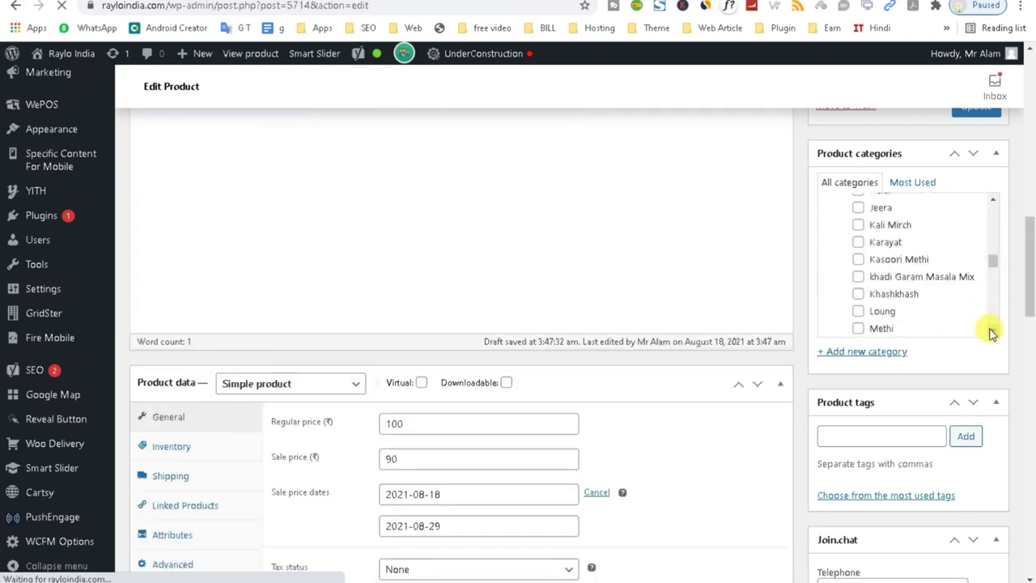
scroll(992, 331, "down", 10)
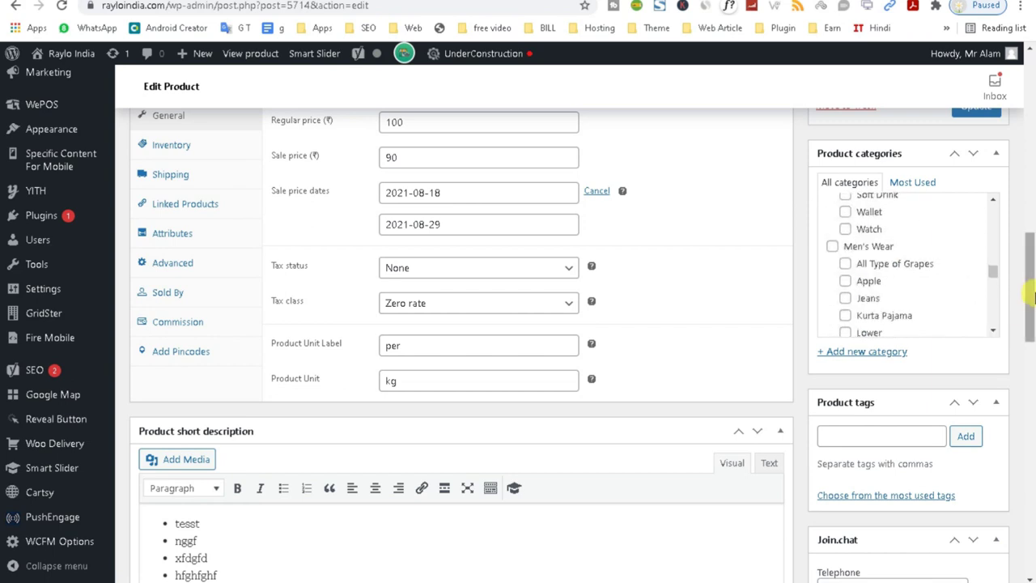
scroll(1033, 297, "down", 2)
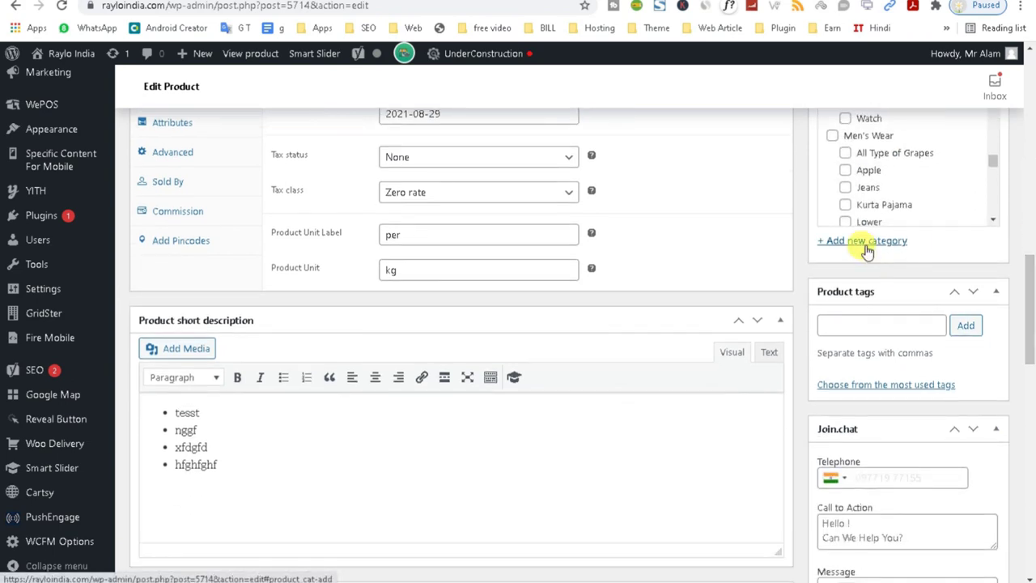
left_click_drag(1028, 308, 1026, 272)
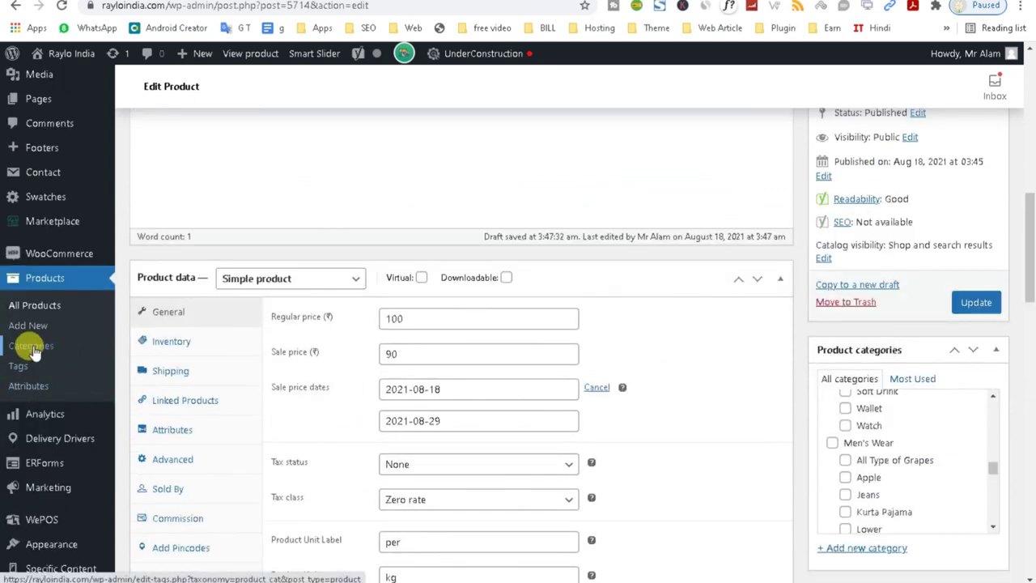
left_click_drag(1028, 271, 1027, 348)
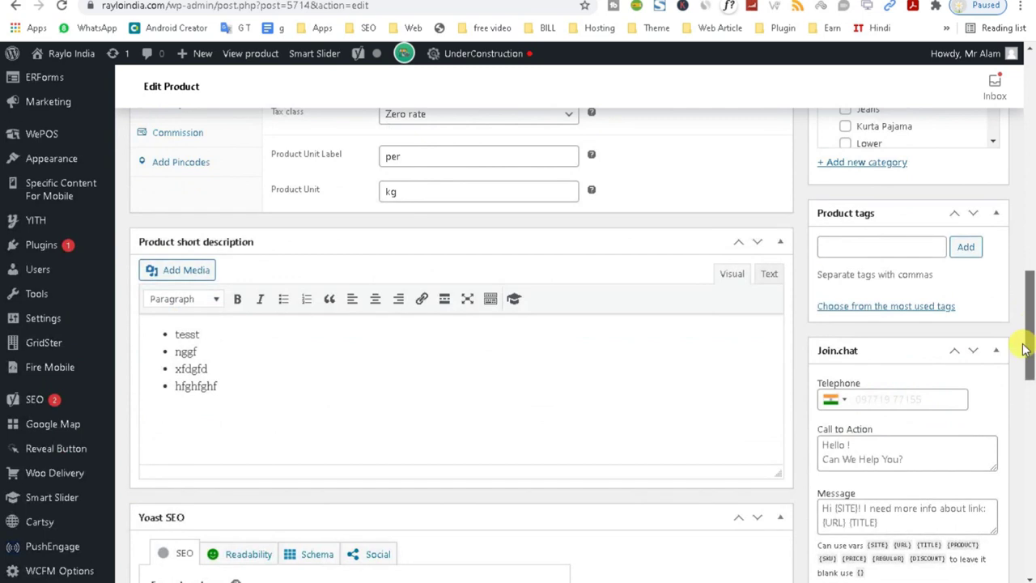
left_click(840, 242)
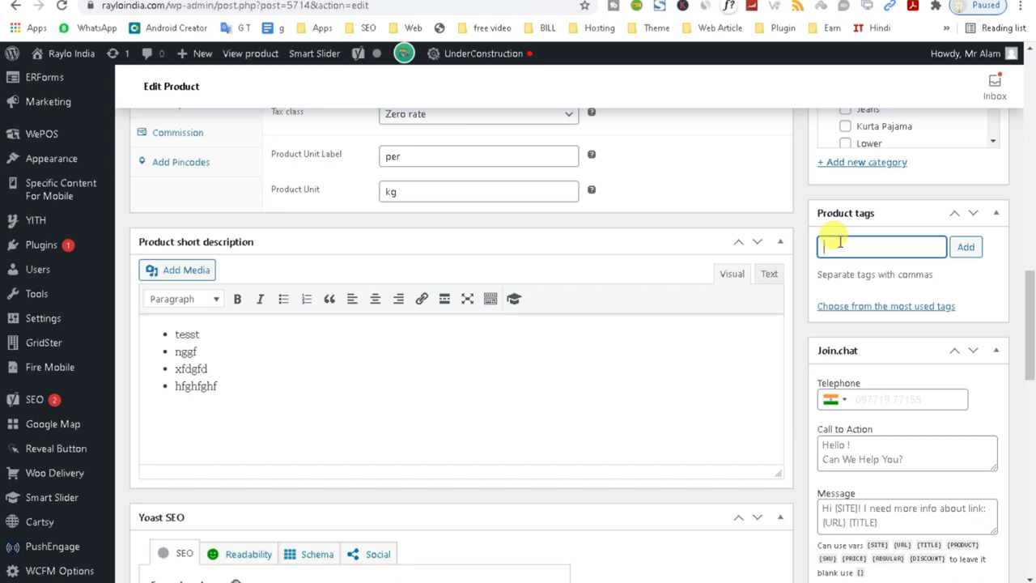
left_click_drag(1030, 340, 1031, 388)
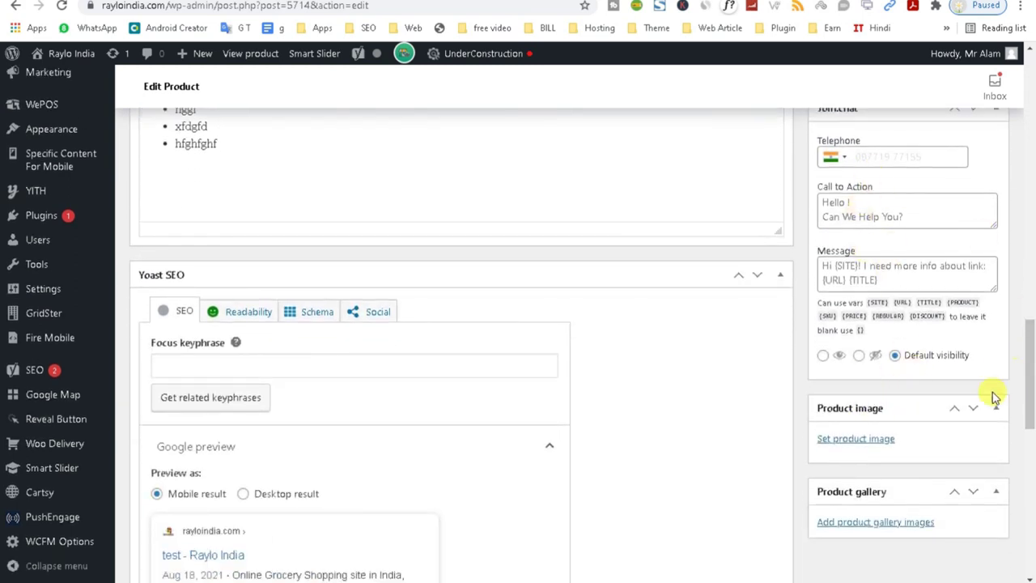
left_click(864, 444)
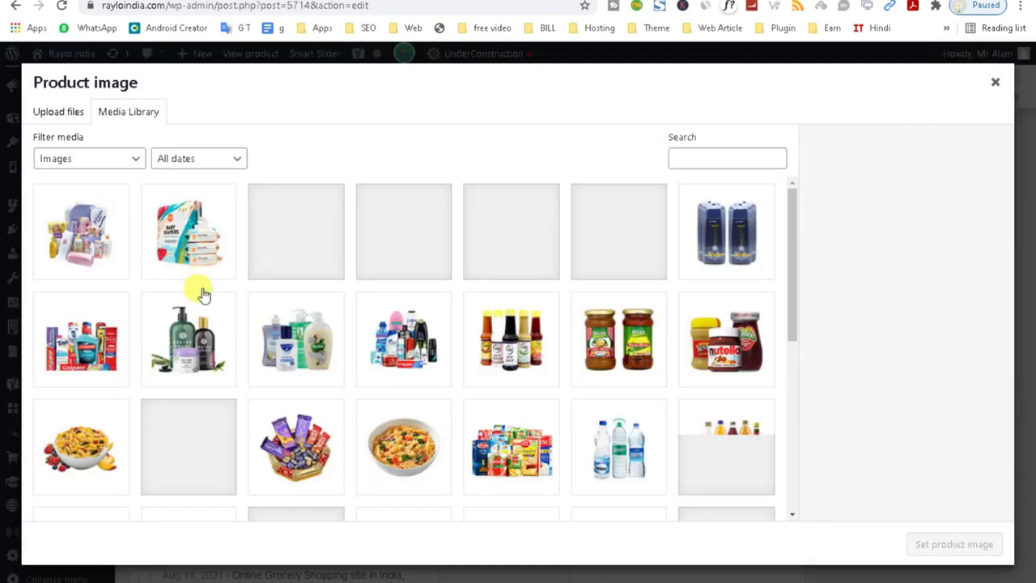
Replace the first-picked personal-care photo with the camisole photo as product image.
left_click(419, 368)
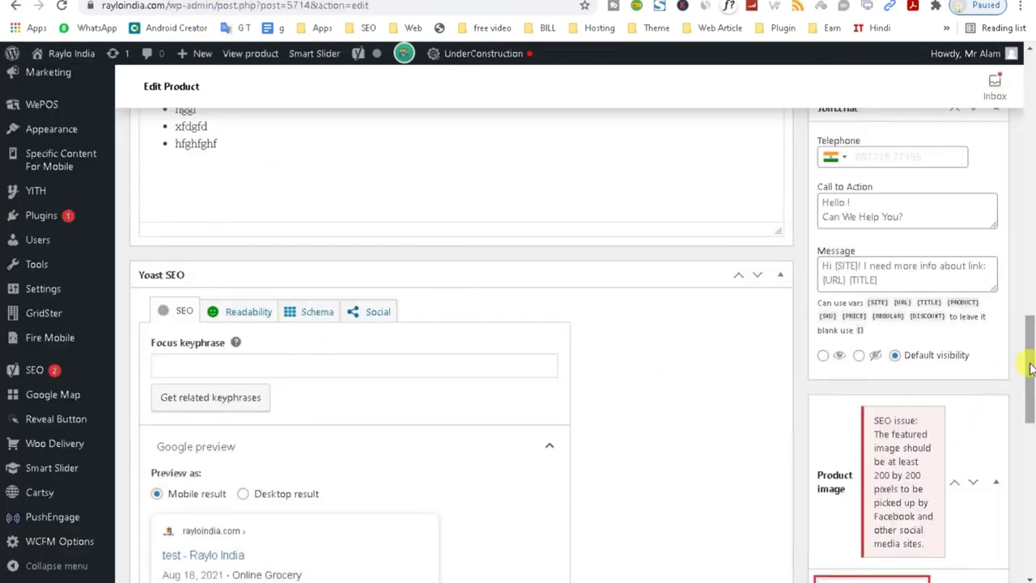
left_click_drag(1030, 380, 1030, 423)
left_click(891, 458)
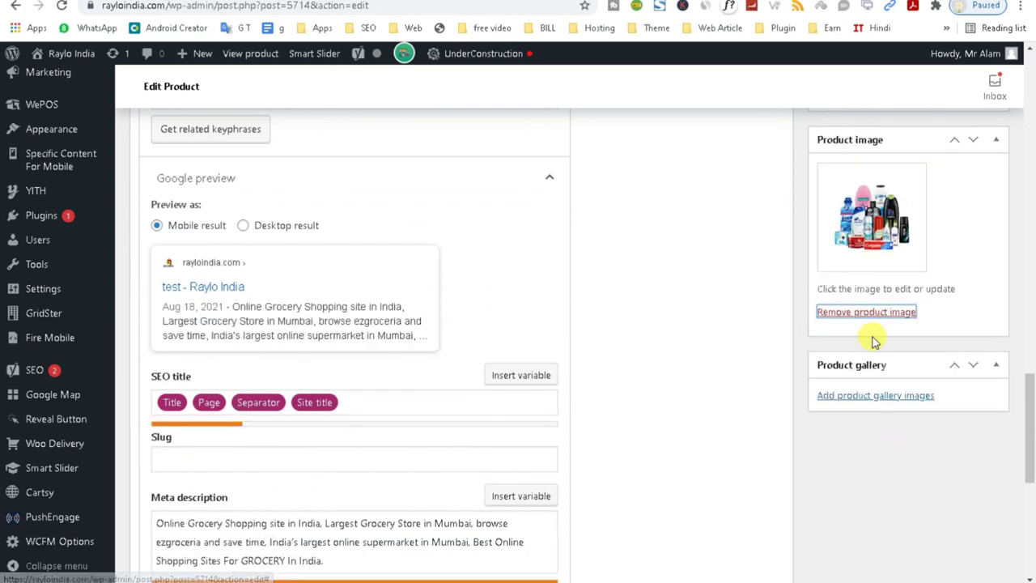
left_click(853, 172)
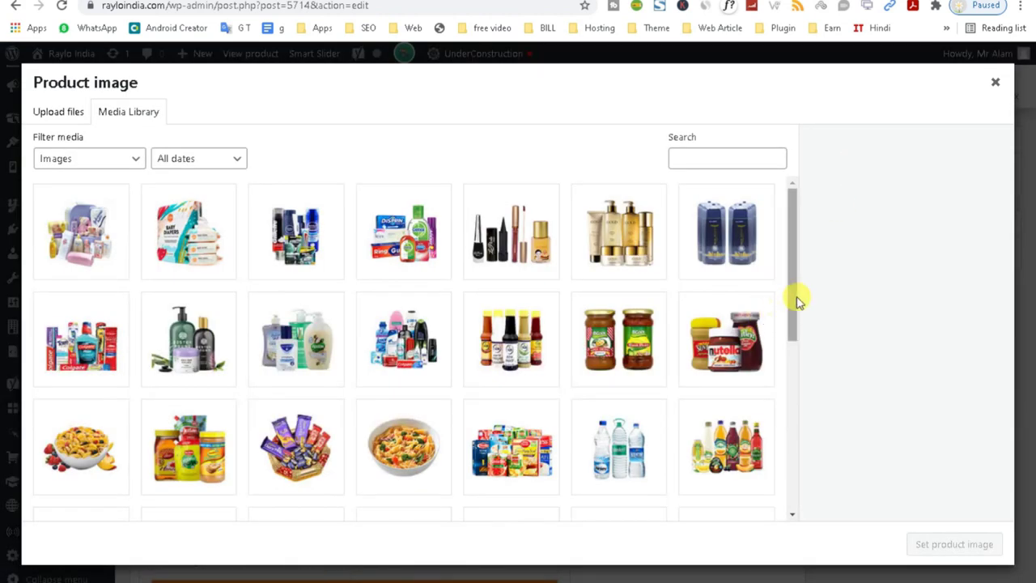
left_click_drag(798, 301, 784, 521)
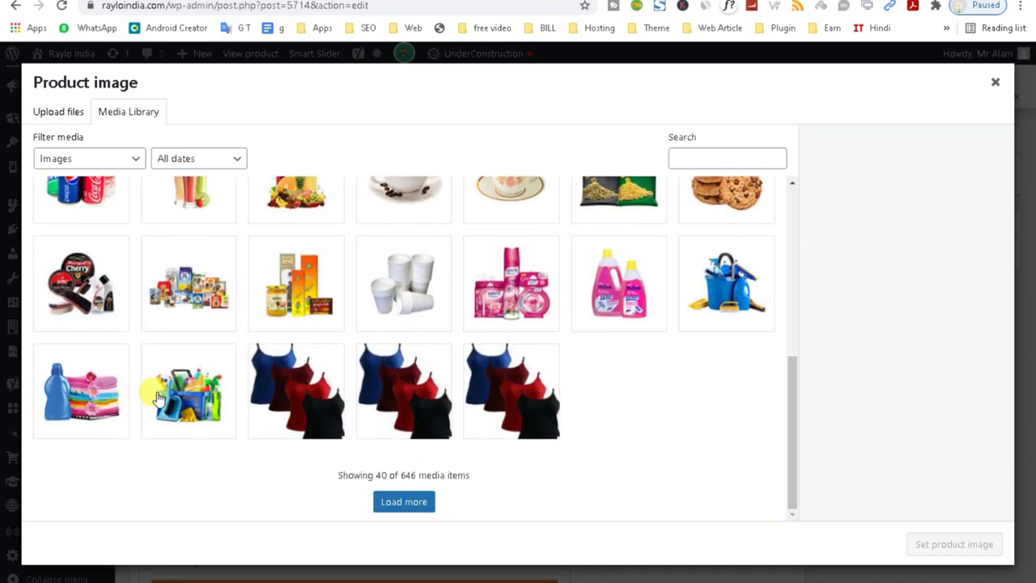
left_click(296, 423)
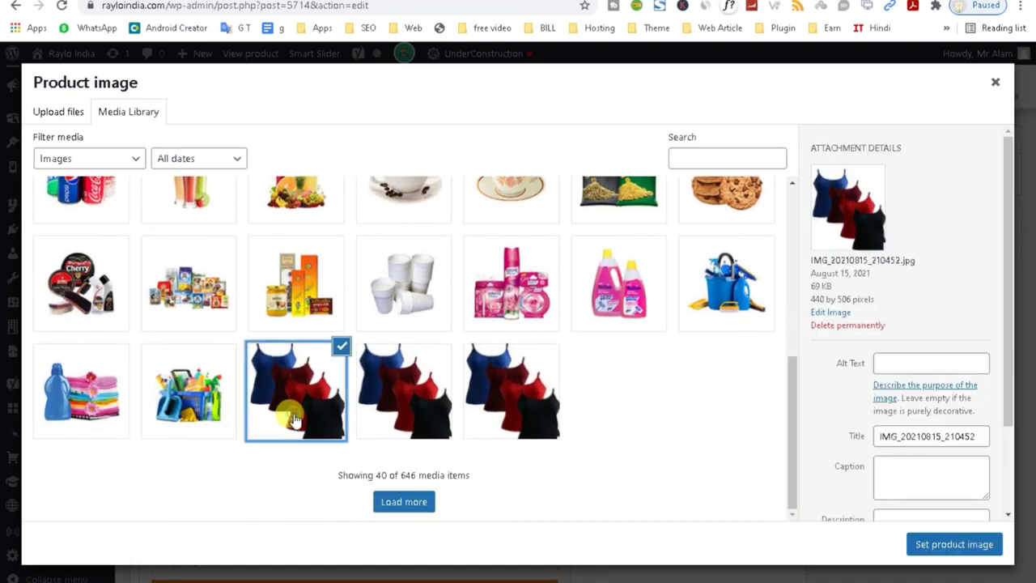
left_click(929, 549)
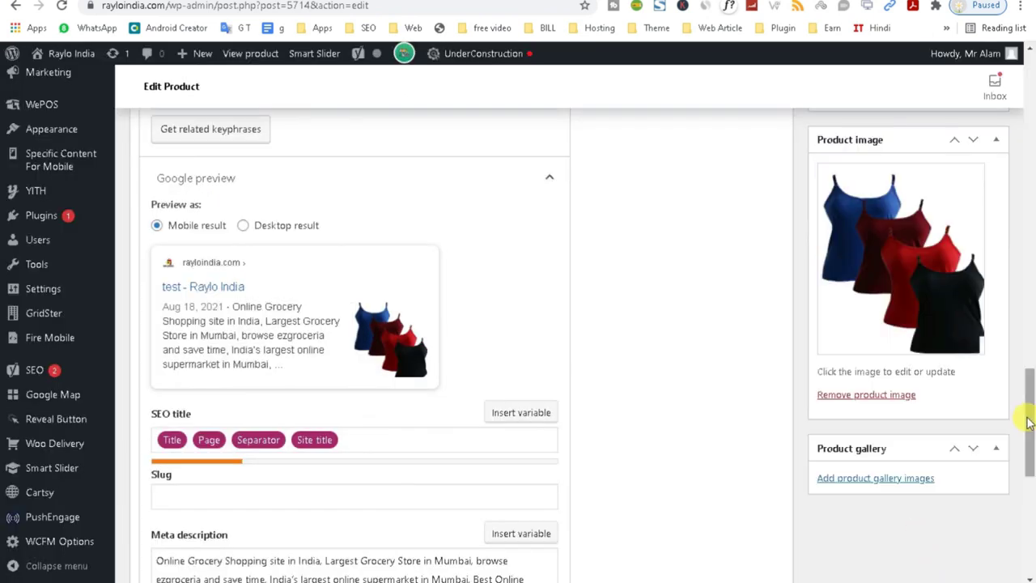
Add the fourth and fifth camisole photos to the product gallery.
left_click_drag(1029, 417, 1030, 407)
left_click_drag(1024, 448, 1024, 451)
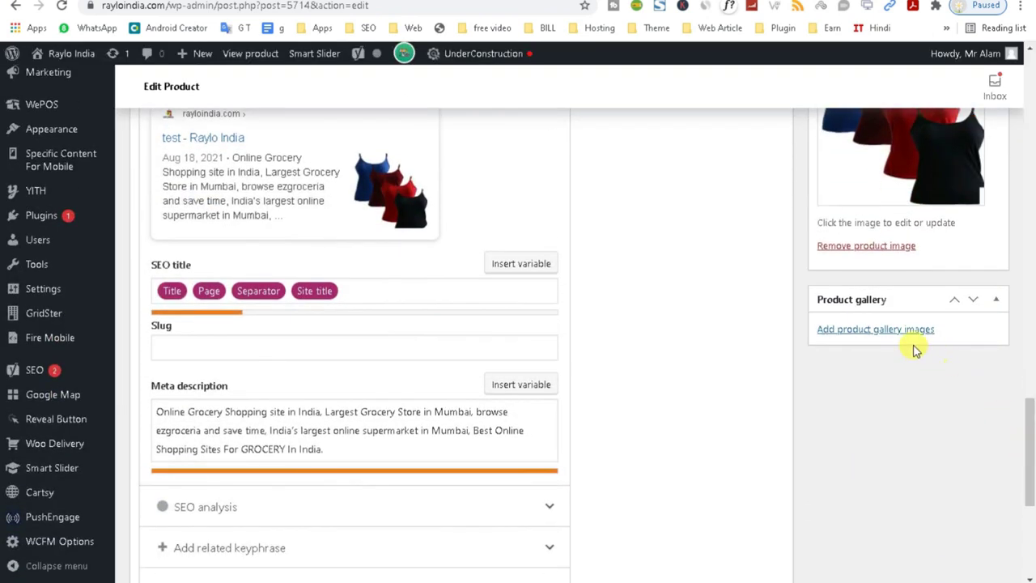
left_click(896, 337)
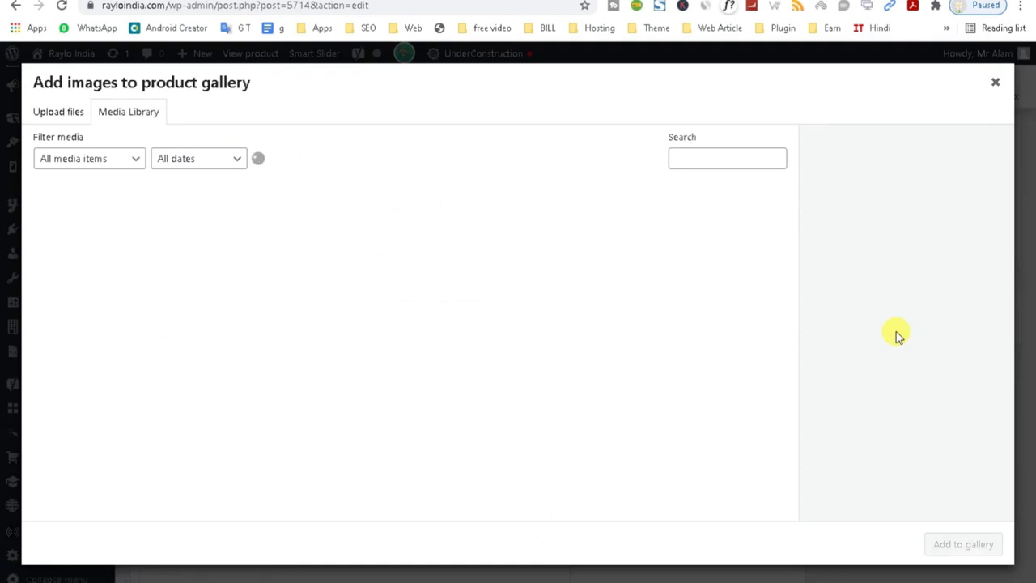
left_click_drag(786, 291, 782, 464)
left_click(409, 415)
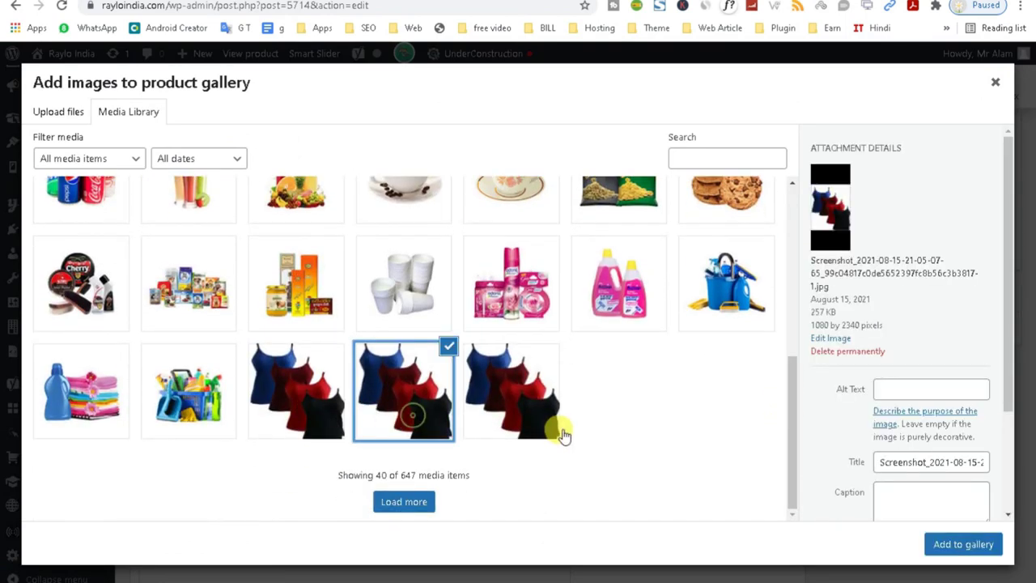
left_click(531, 418)
left_click(945, 543)
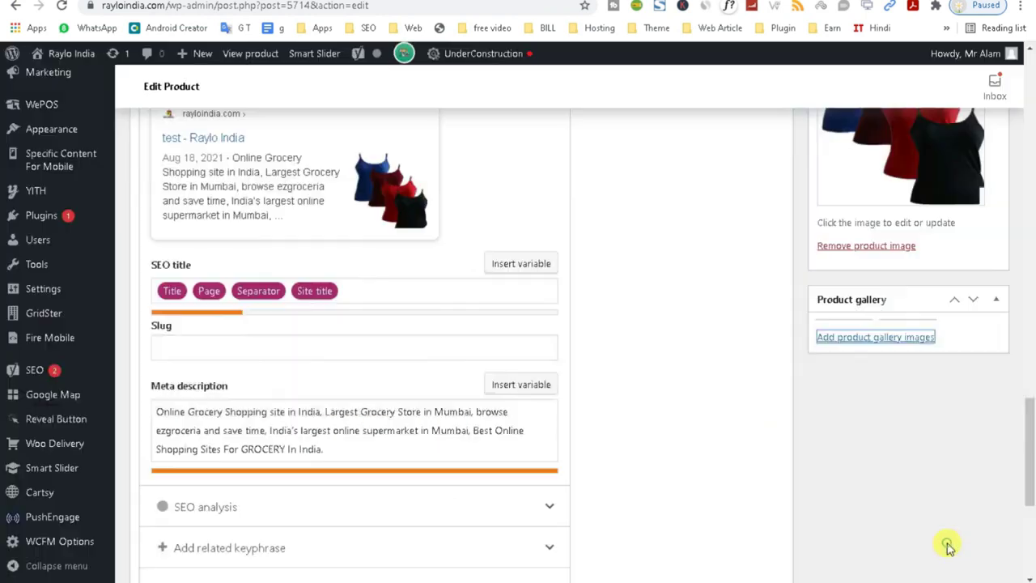
Update the product and view it on the storefront.
left_click_drag(1032, 461, 1025, 377)
left_click(976, 405)
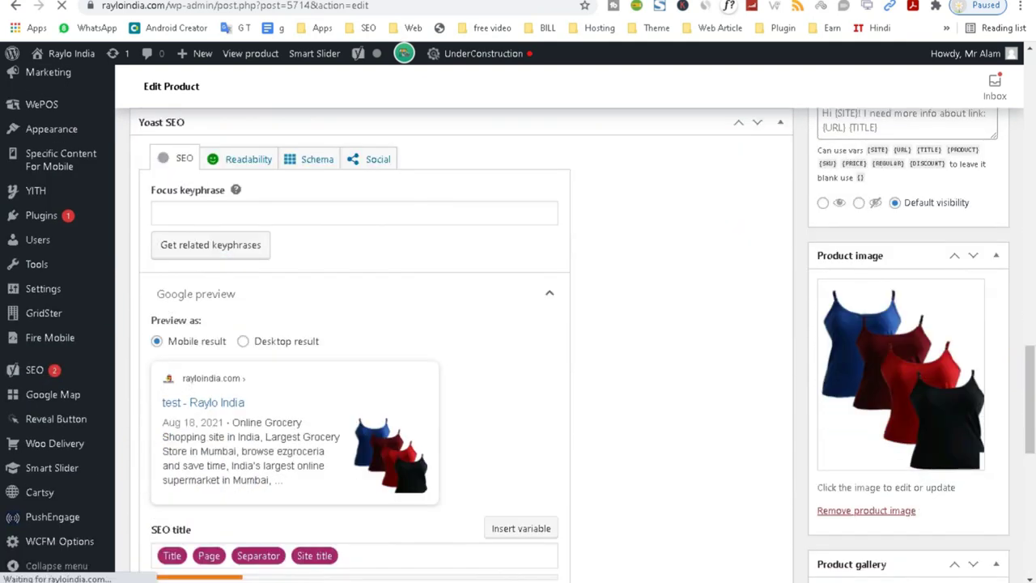
left_click(16, 6)
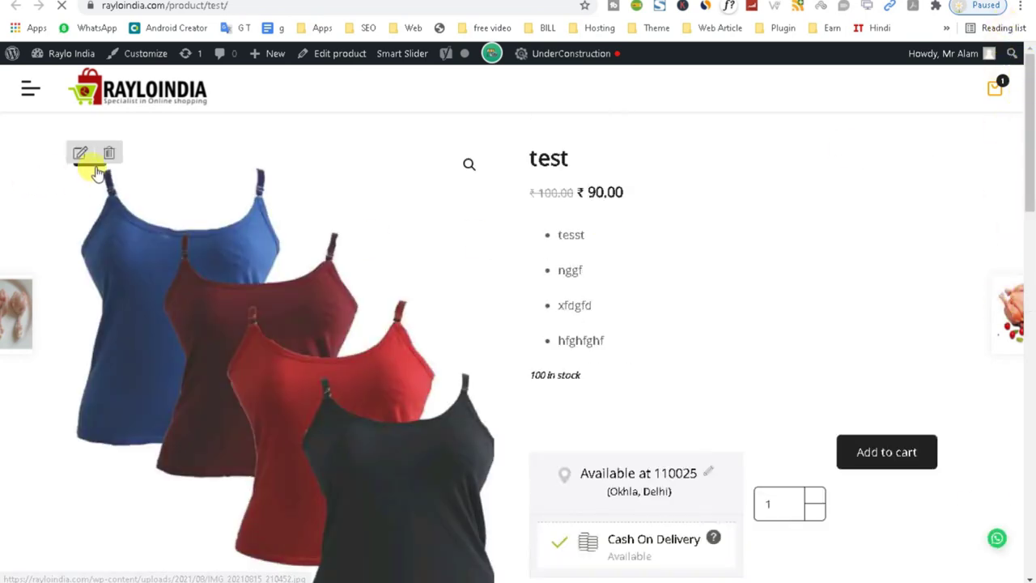
View the camisole main image and the third gallery thumbnail on the product page.
left_click_drag(1029, 146, 1008, 267)
left_click(186, 348)
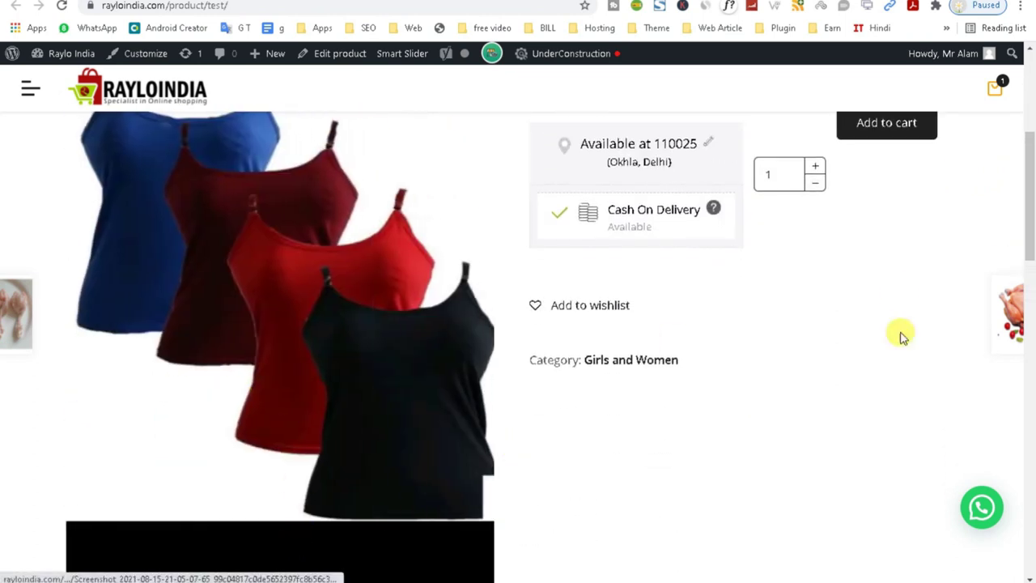
left_click_drag(1033, 217, 1030, 281)
left_click(279, 505)
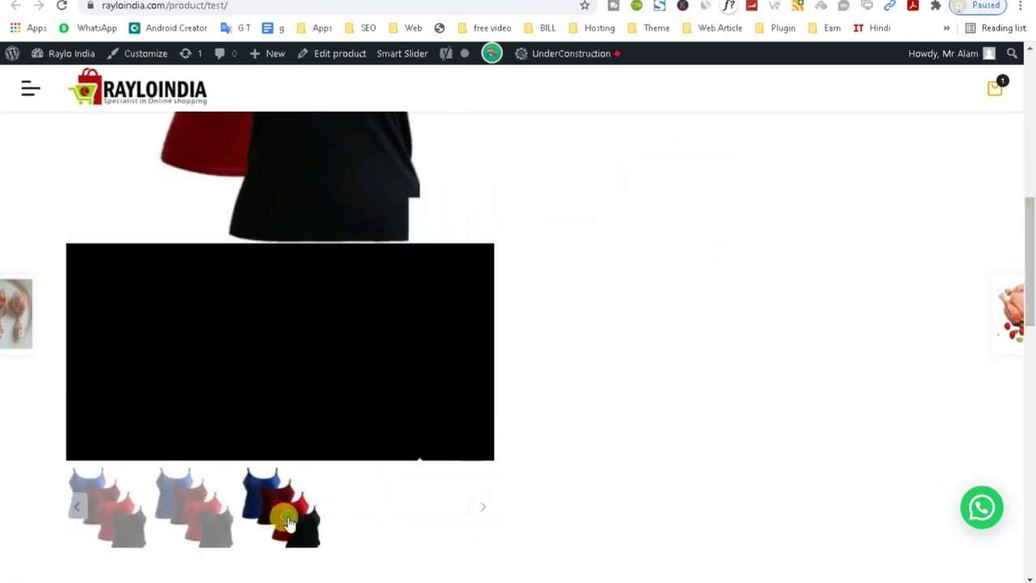
scroll(104, 513, "down", 5)
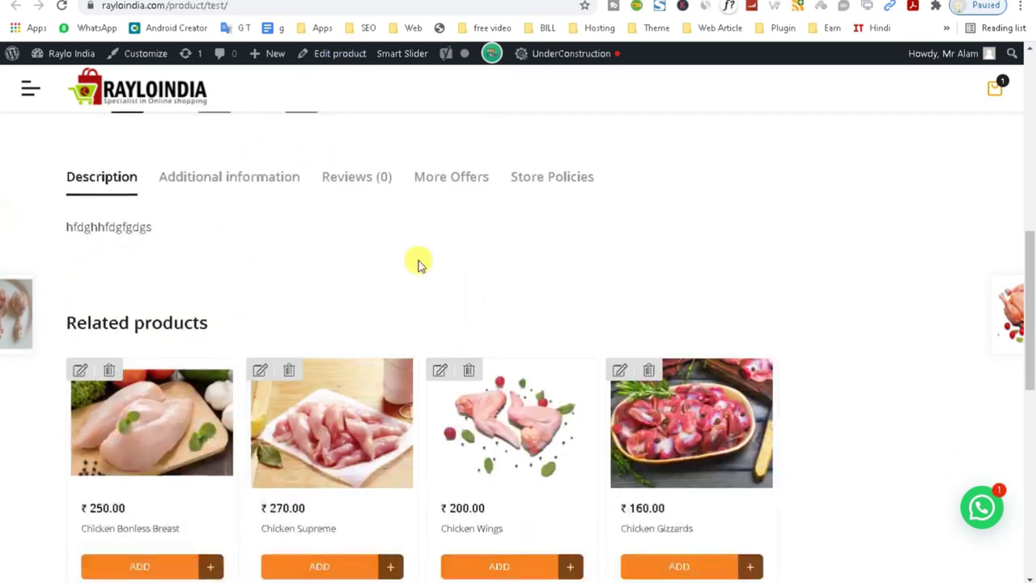
left_click_drag(1033, 357, 1027, 163)
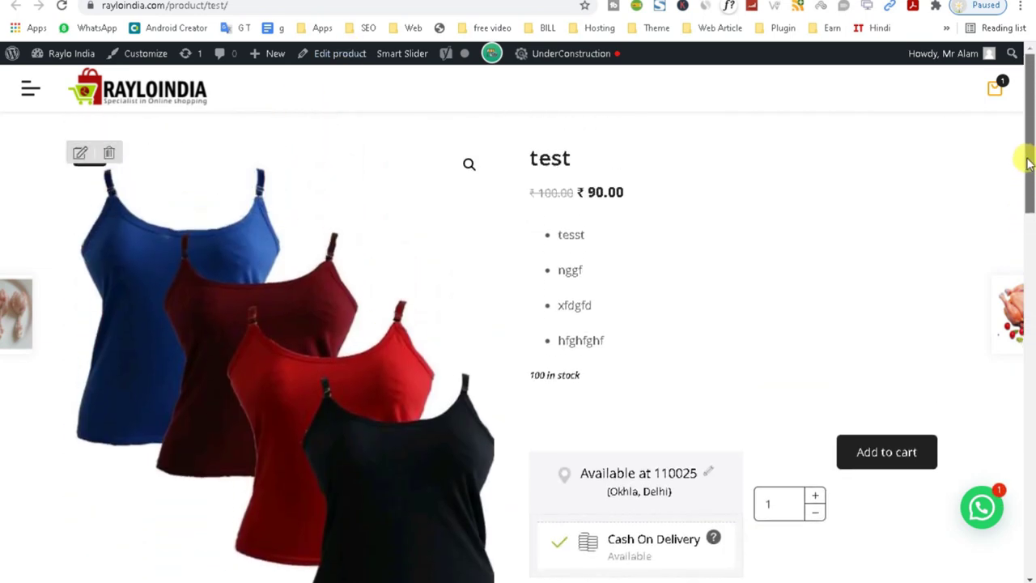
Return to the product's admin edit screen from the storefront.
left_click(340, 53)
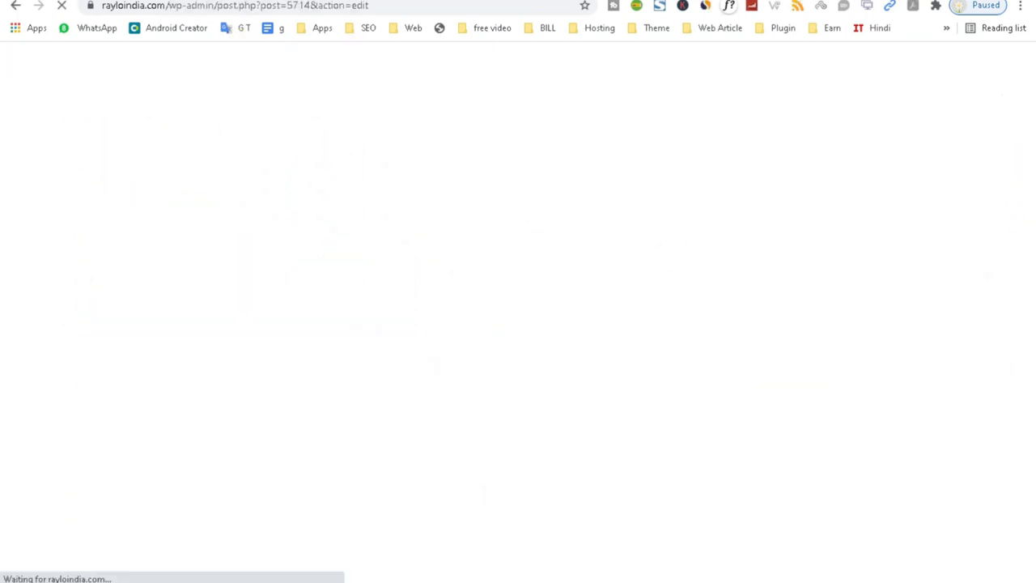
key("alt+Left")
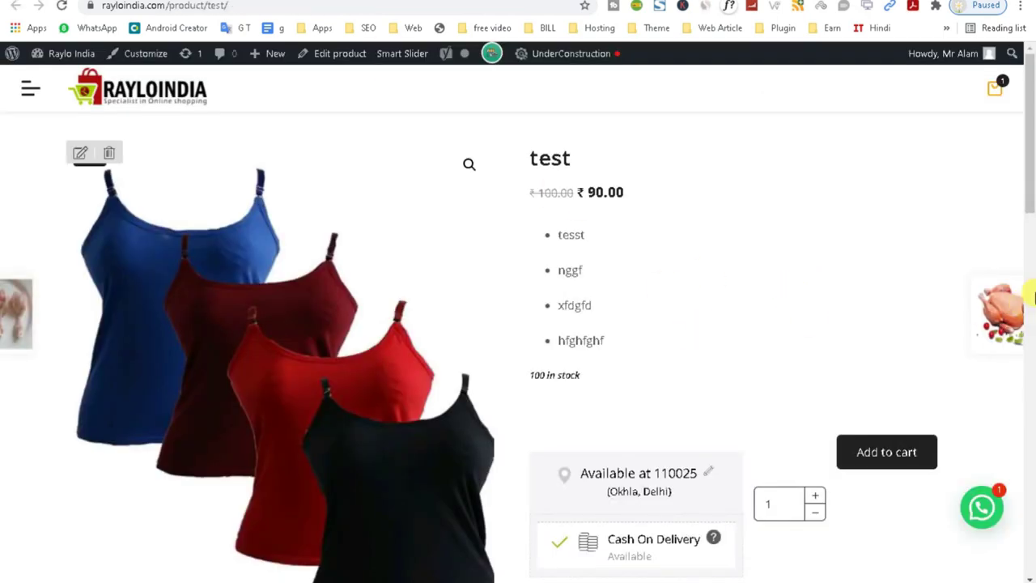
left_click_drag(1032, 173, 998, 97)
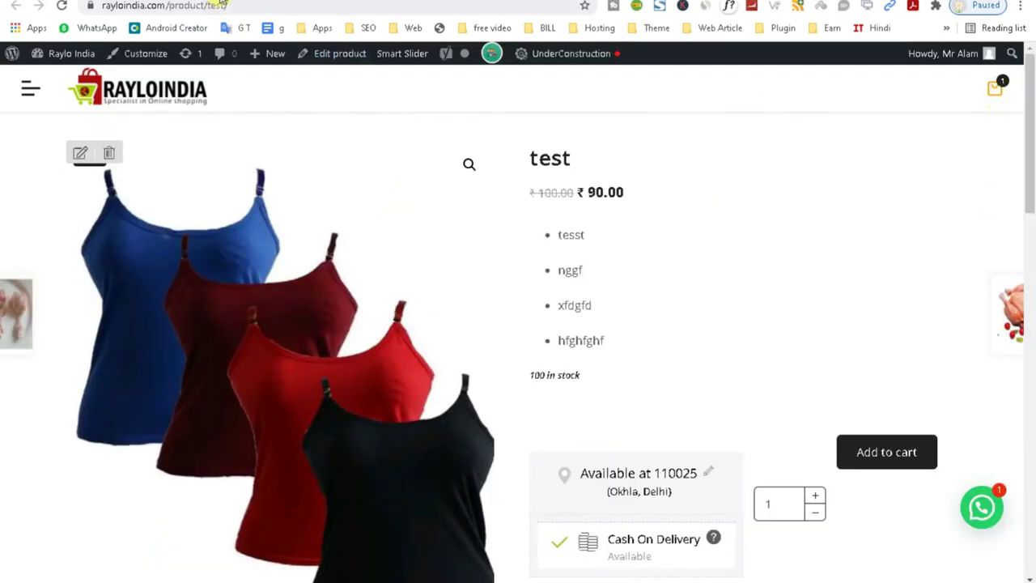
key("alt+Right")
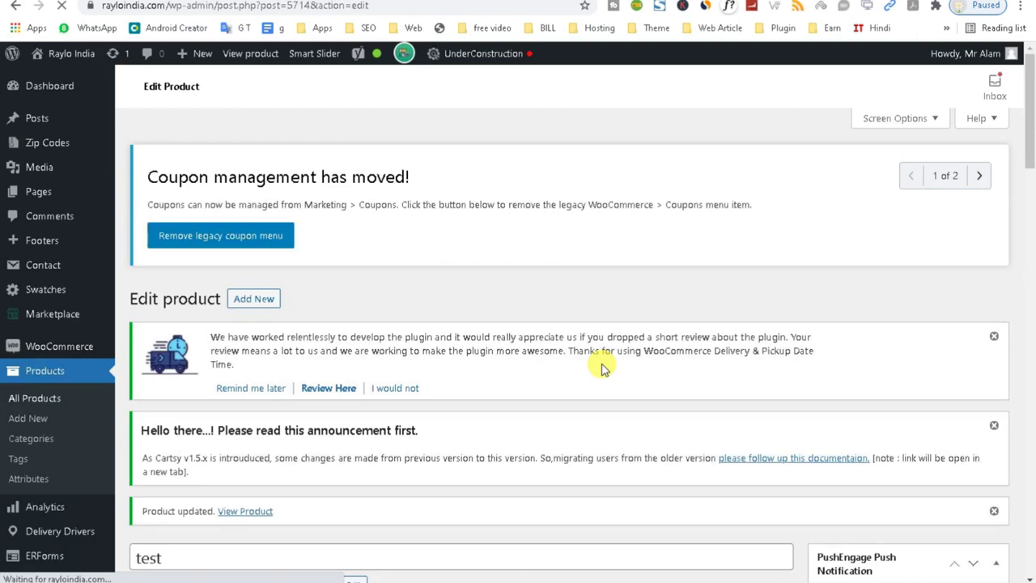
left_click_drag(1032, 137, 1011, 300)
left_click(162, 222)
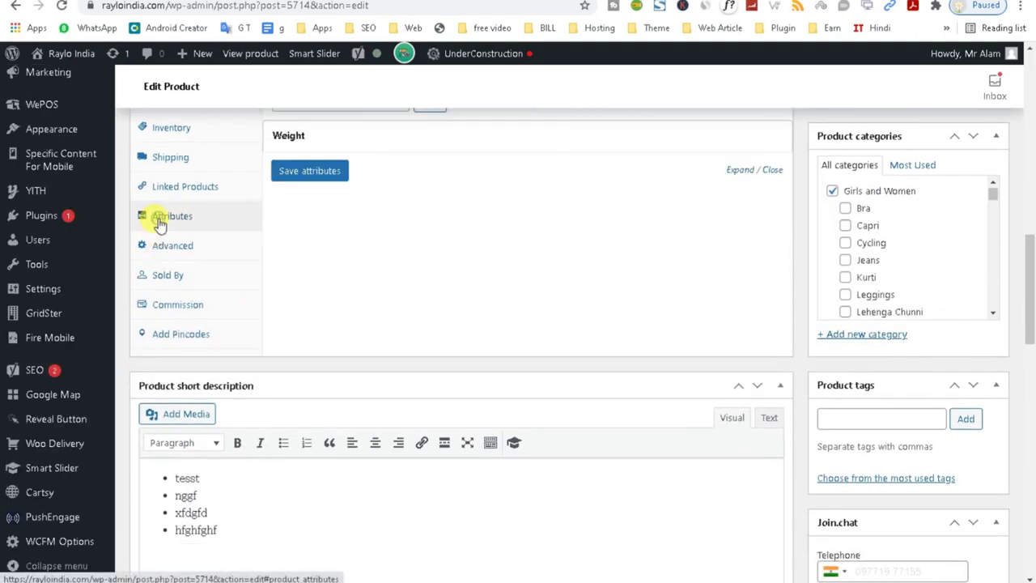
left_click(394, 143)
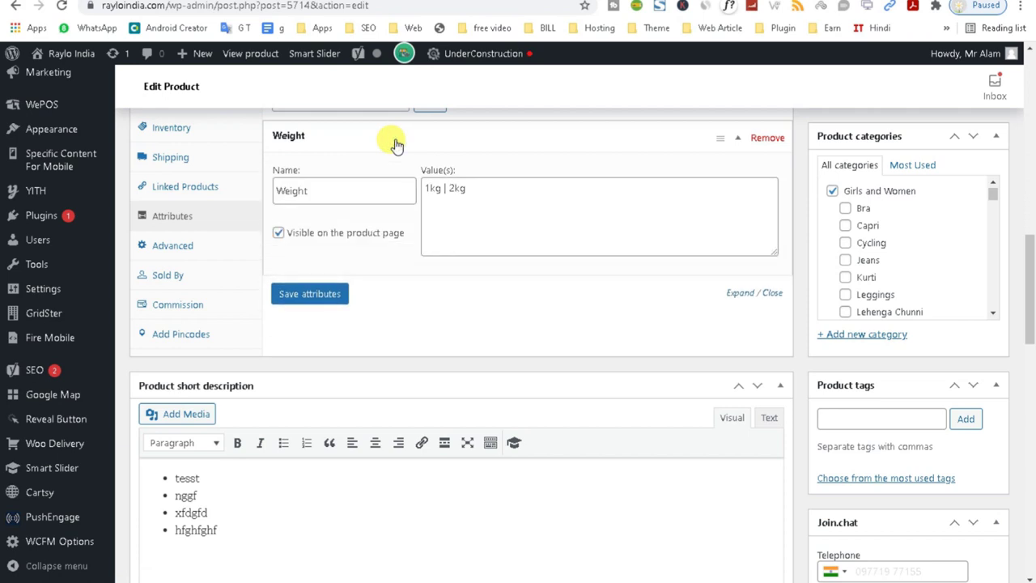
left_click(396, 143)
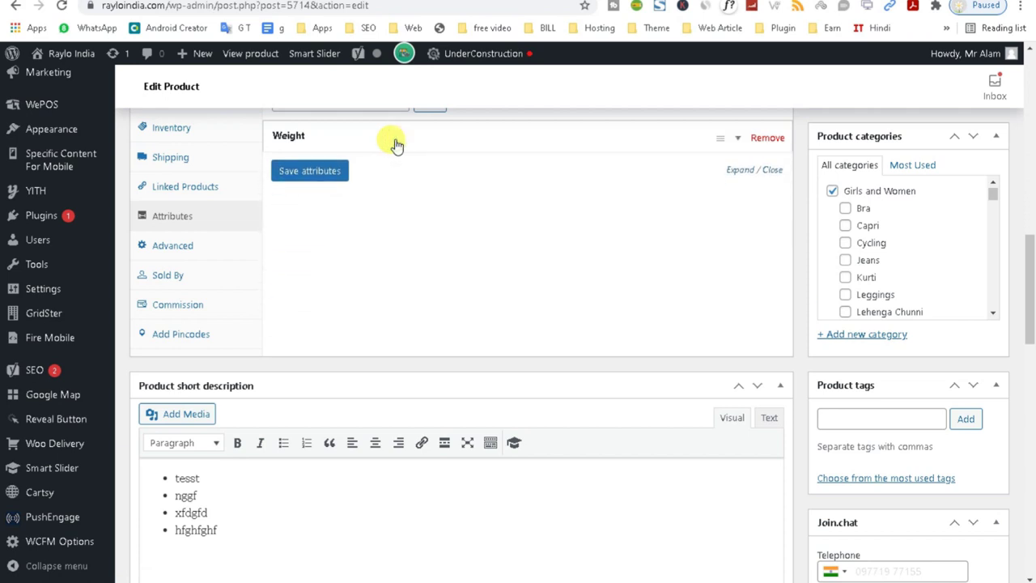
scroll(396, 144, "up", 4)
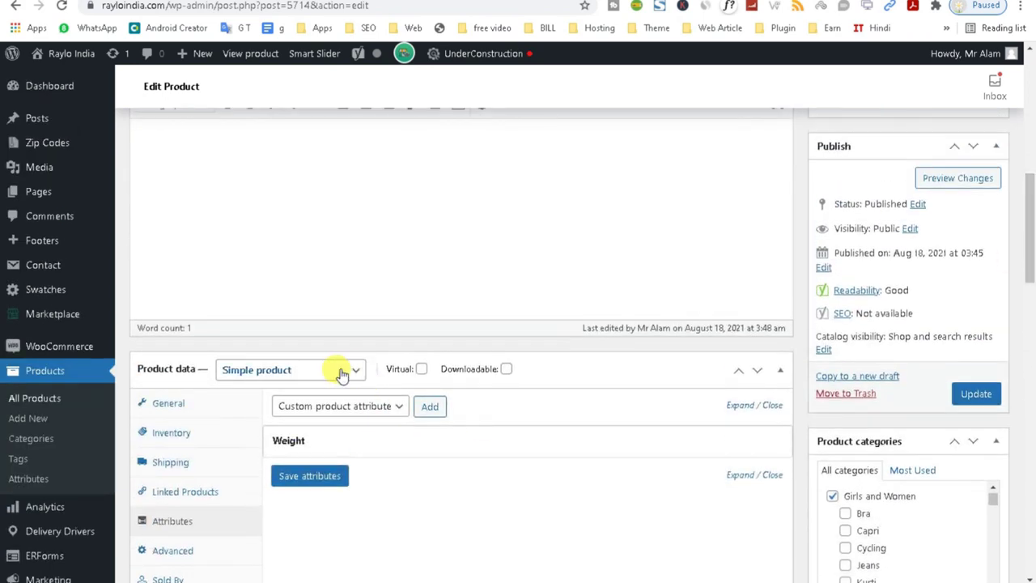
left_click(342, 372)
Switch the product type to Variable product and check its inventory SKU field.
left_click(287, 450)
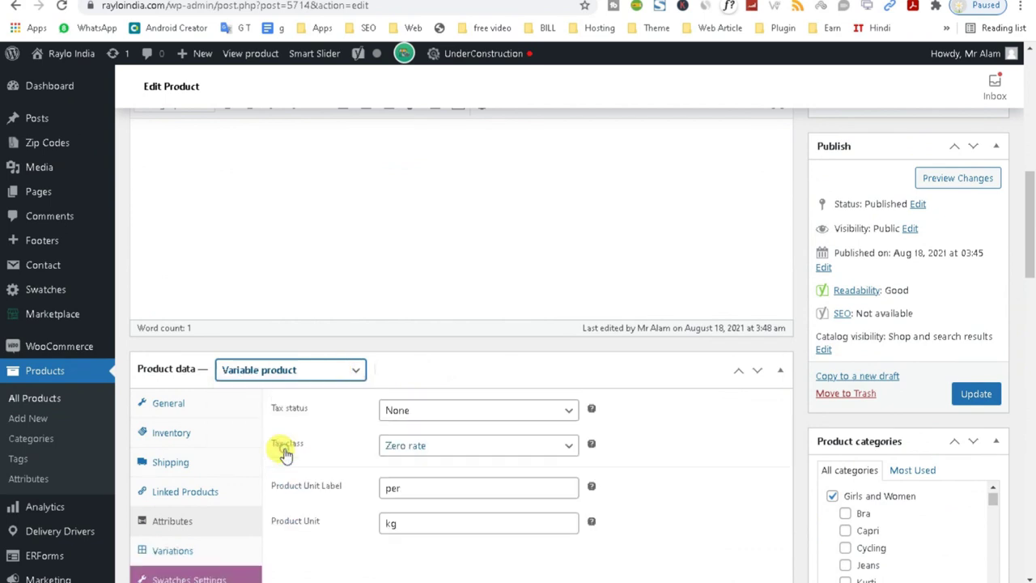
left_click_drag(1033, 284, 1032, 314)
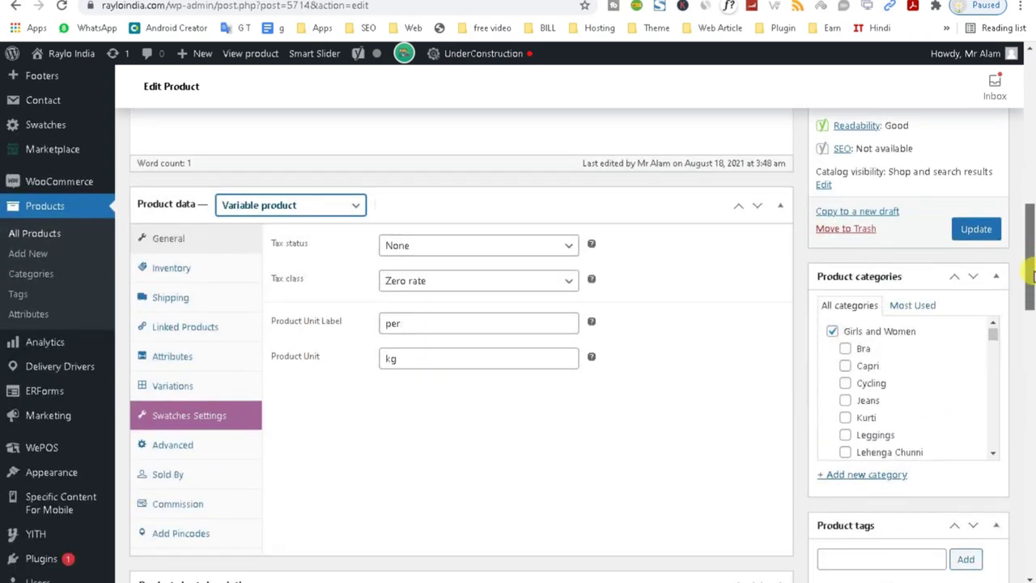
left_click(182, 273)
left_click(428, 245)
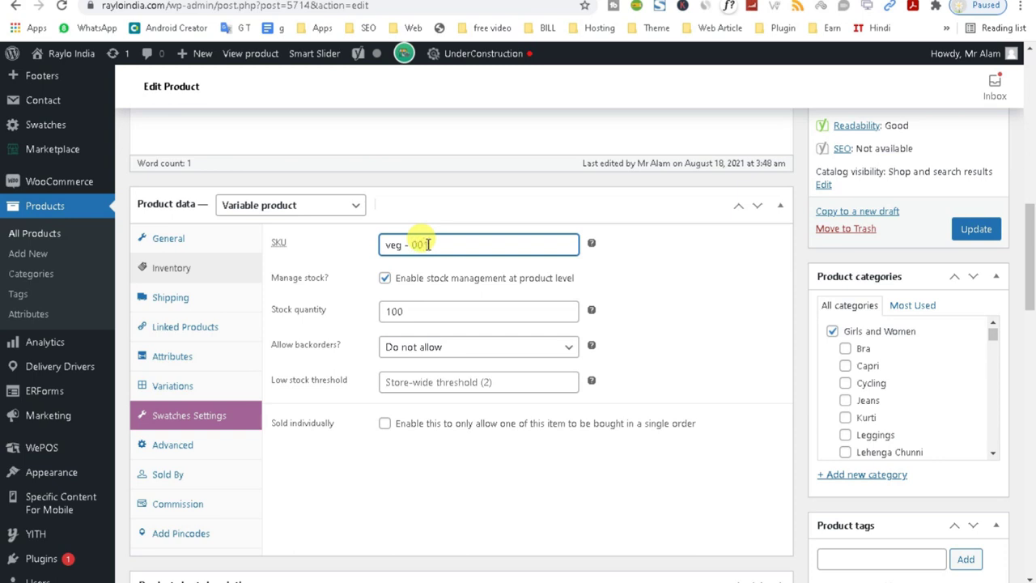
Add the Size attribute to the product and clear the unmatched M term entry.
left_click(174, 360)
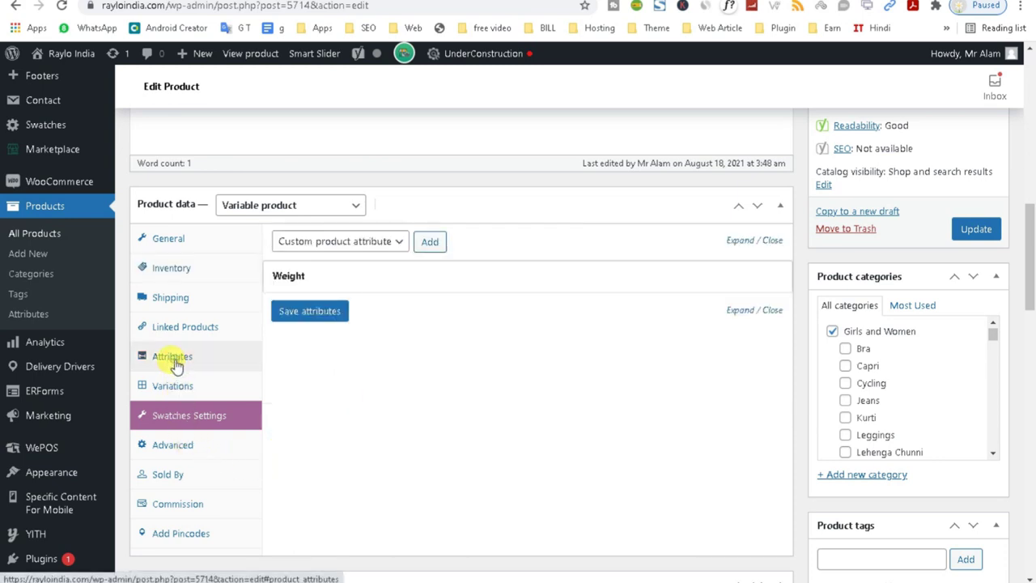
left_click(397, 241)
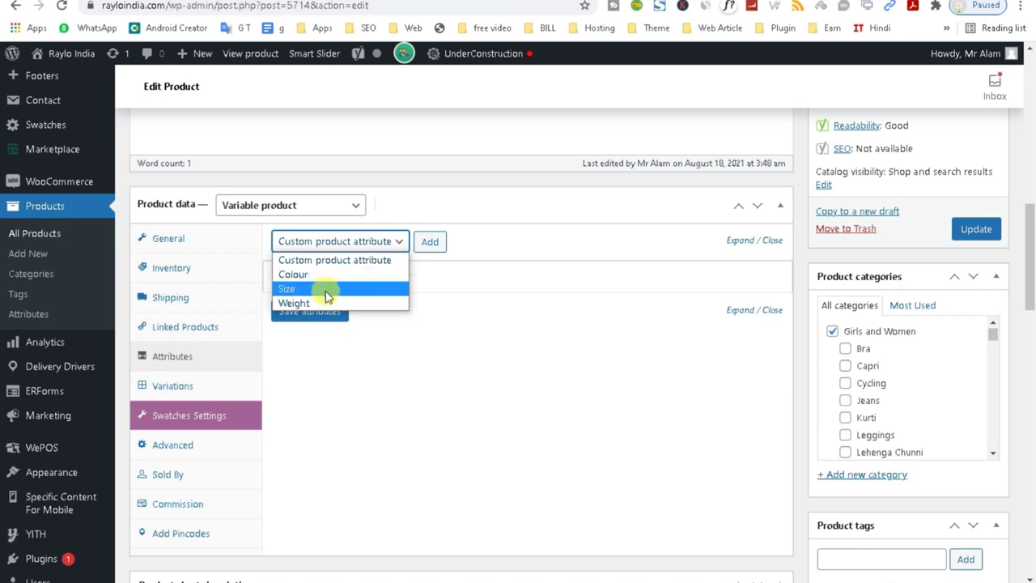
left_click(326, 292)
left_click(427, 241)
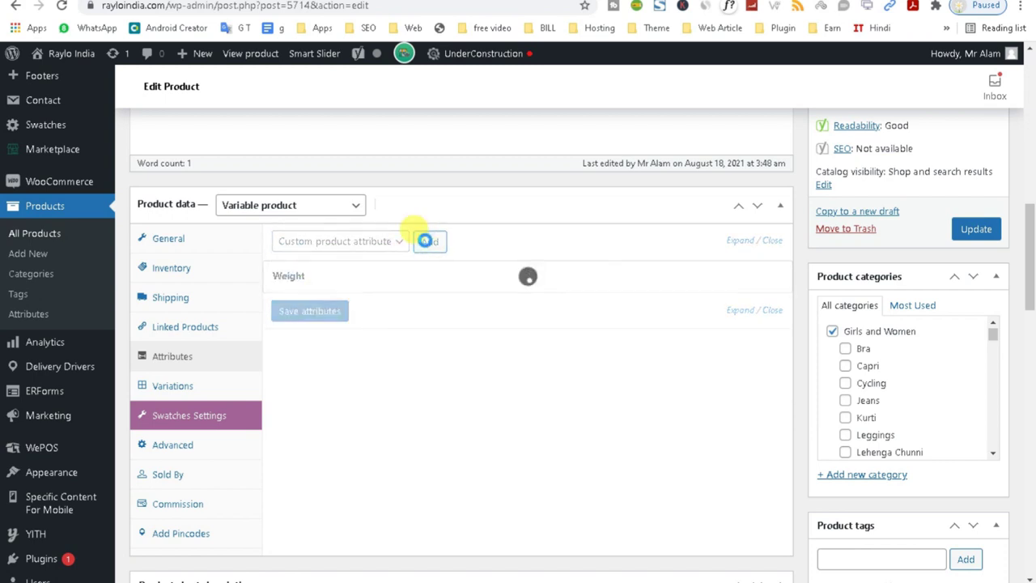
left_click(452, 368)
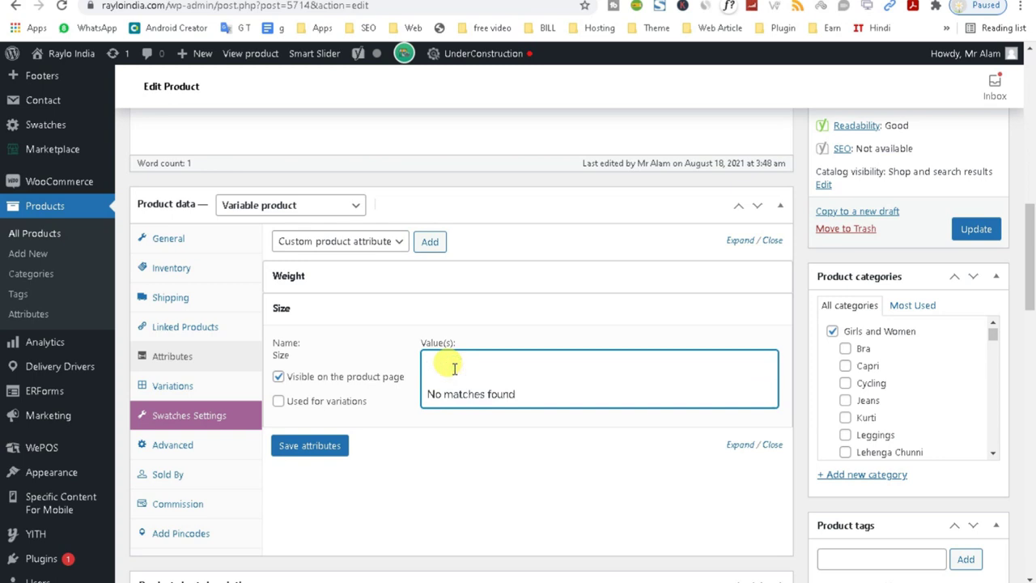
left_click(469, 462)
left_click(435, 364)
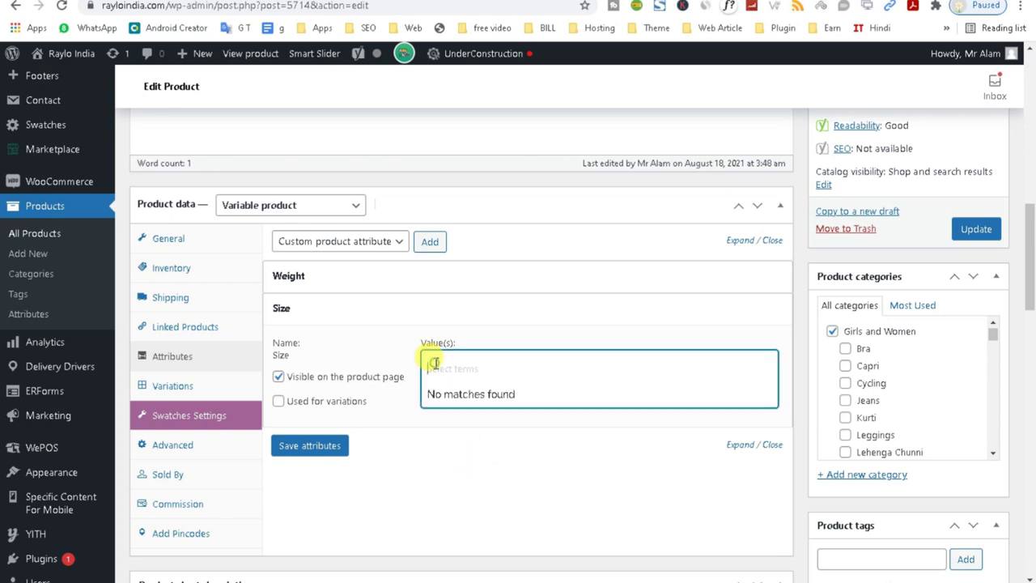
type("Ma")
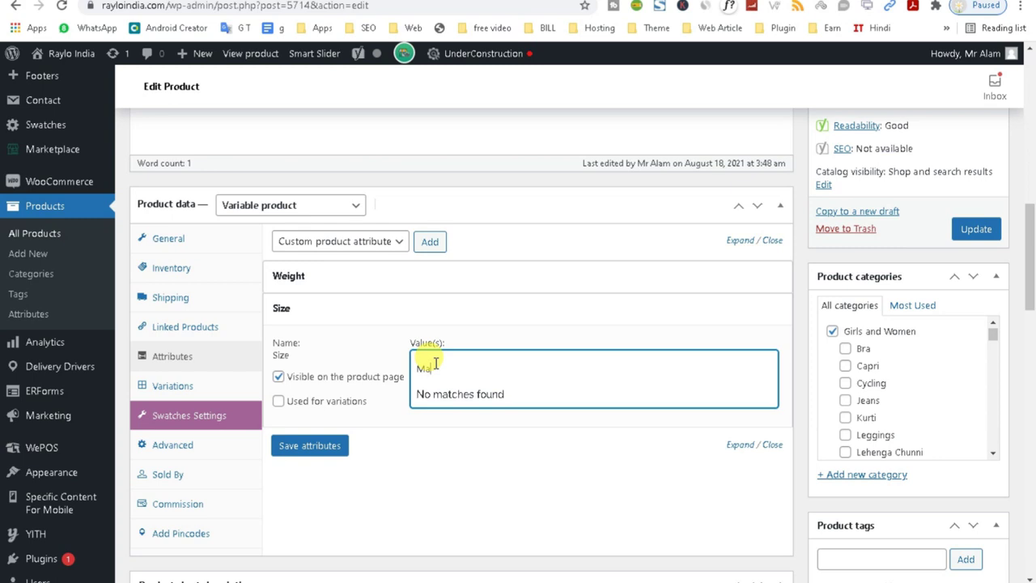
left_click(451, 445)
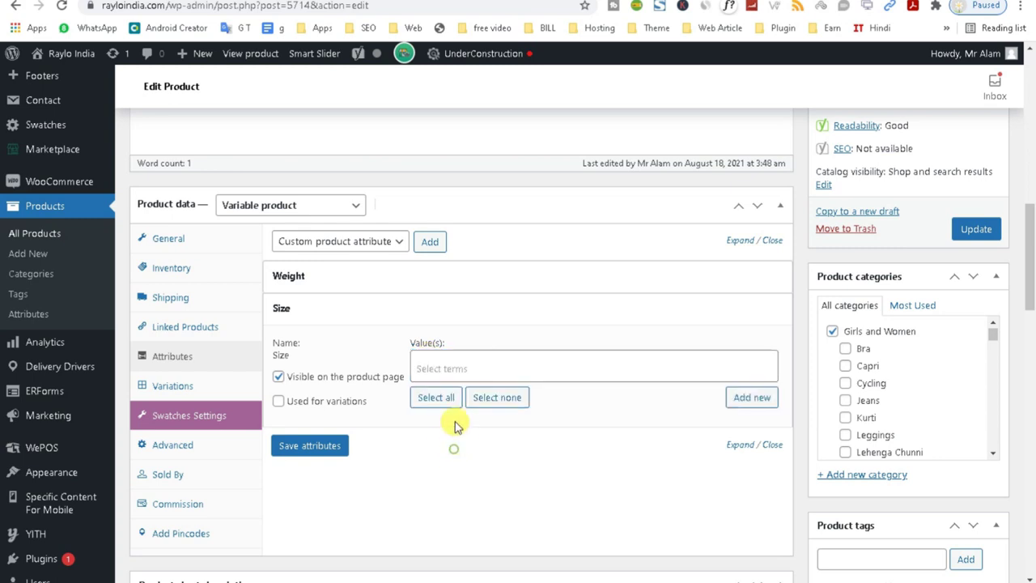
left_click(451, 365)
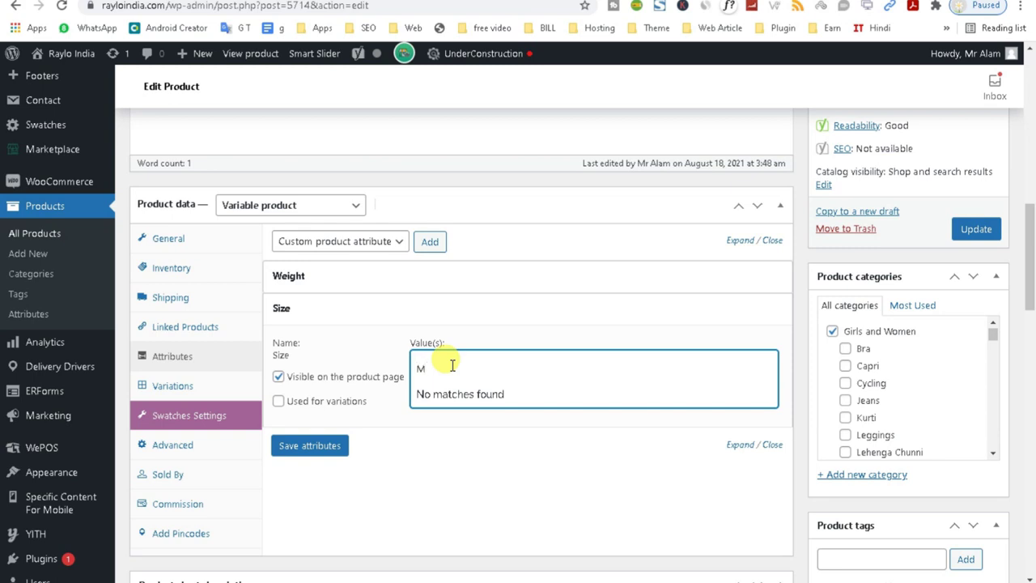
left_click(456, 394)
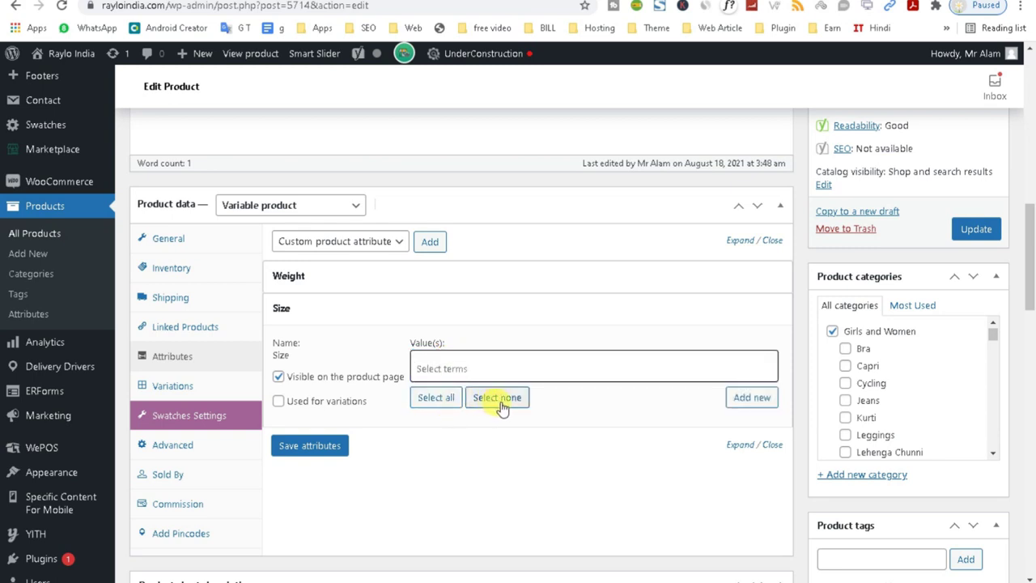
Create Size terms M and small, tick Used for variations, and save the attributes.
left_click(745, 397)
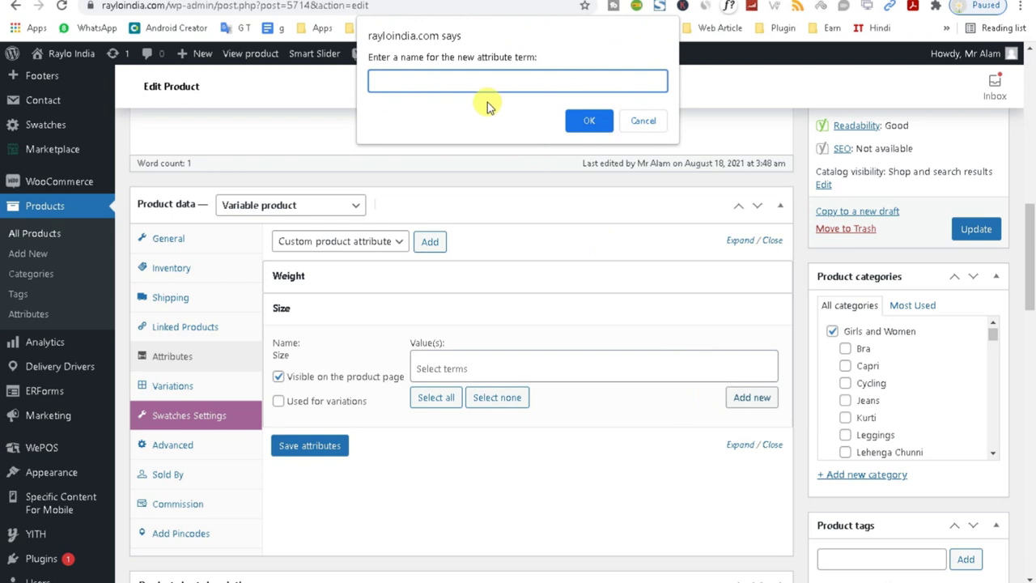
type("M")
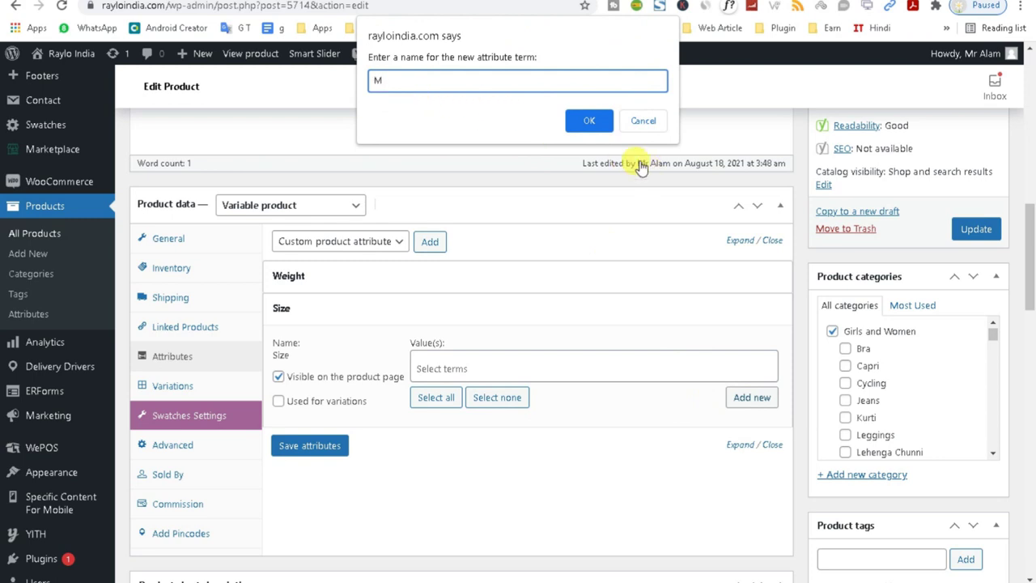
left_click(589, 121)
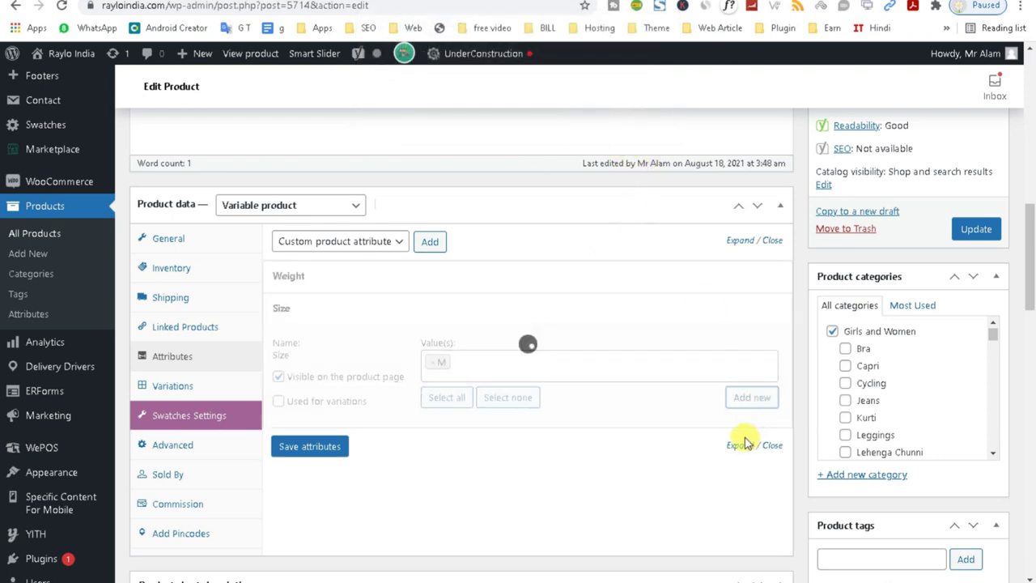
left_click(753, 397)
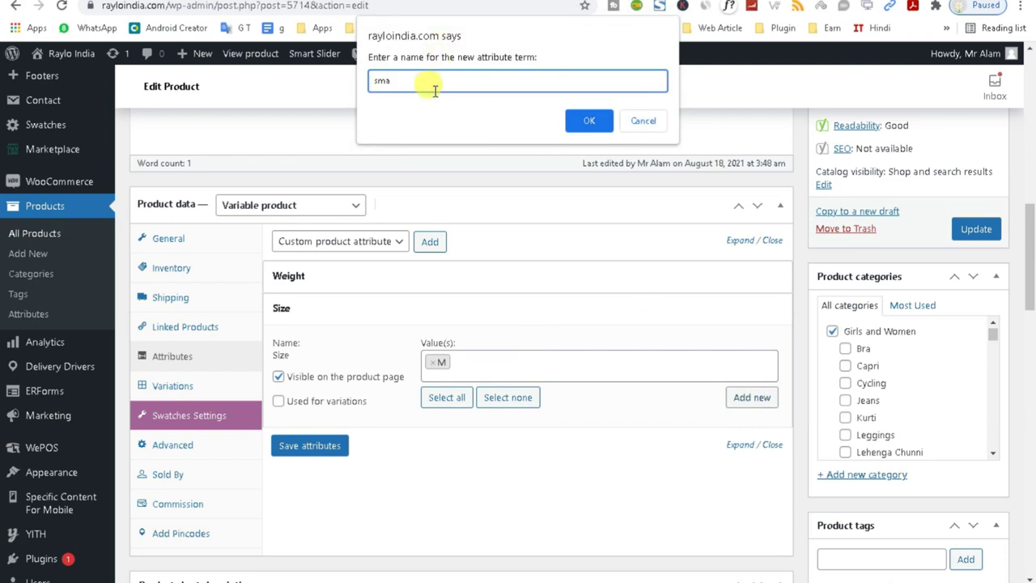
type("small")
left_click(589, 120)
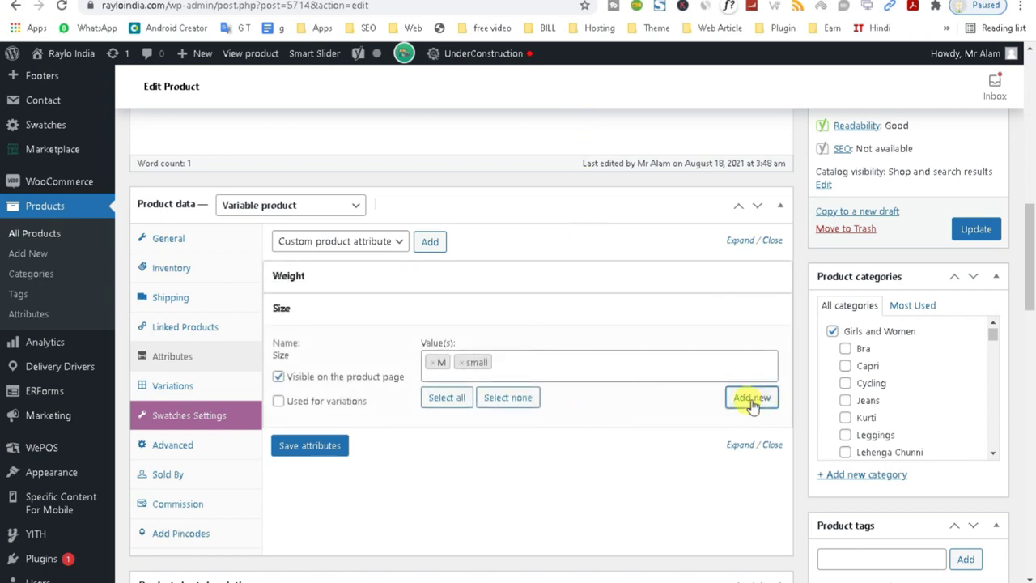
left_click(278, 400)
left_click(299, 453)
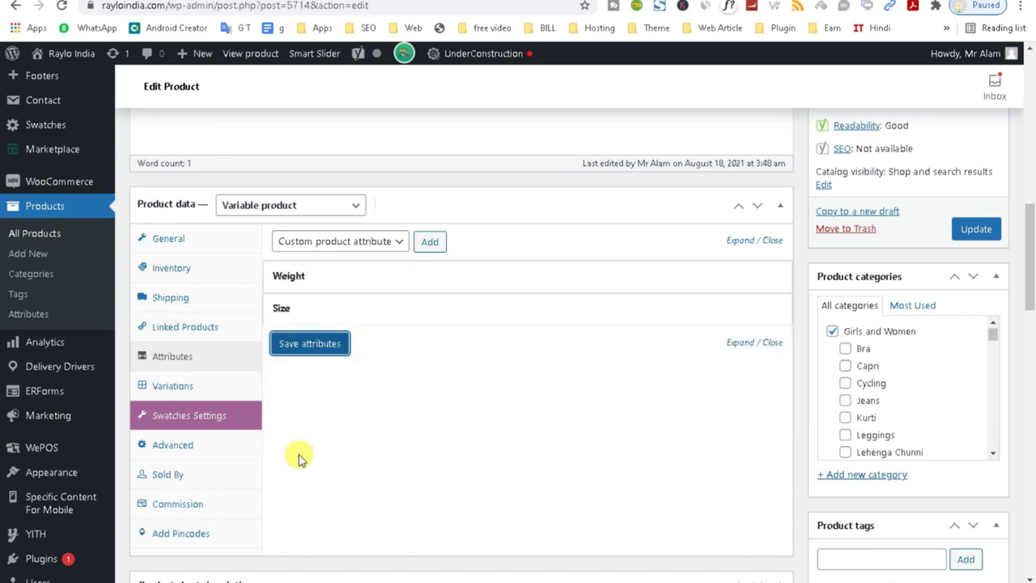
Delete the Weight attribute, add Colour below Size, and dismiss the new Colour term prompt.
left_click(755, 283)
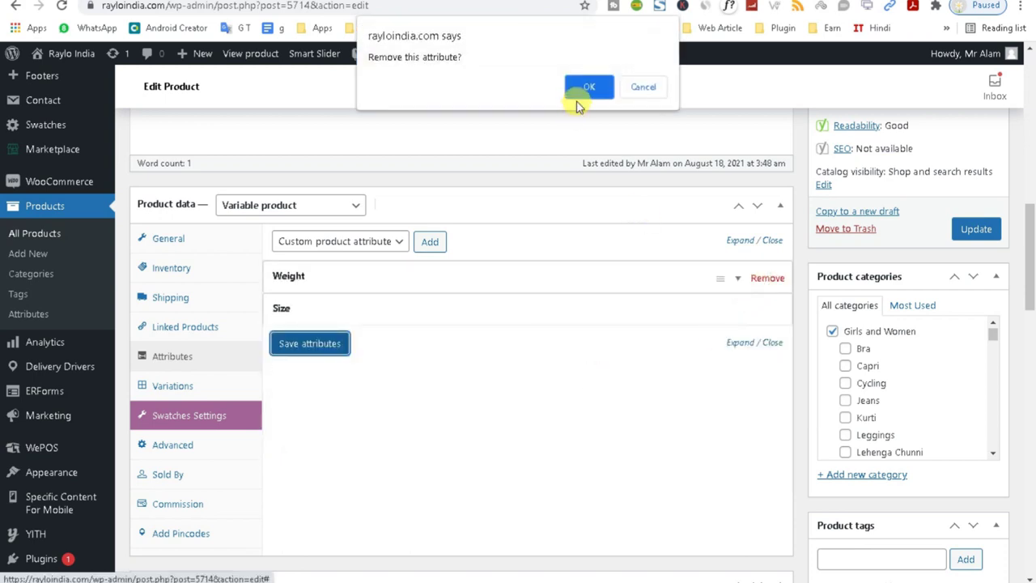
left_click(586, 85)
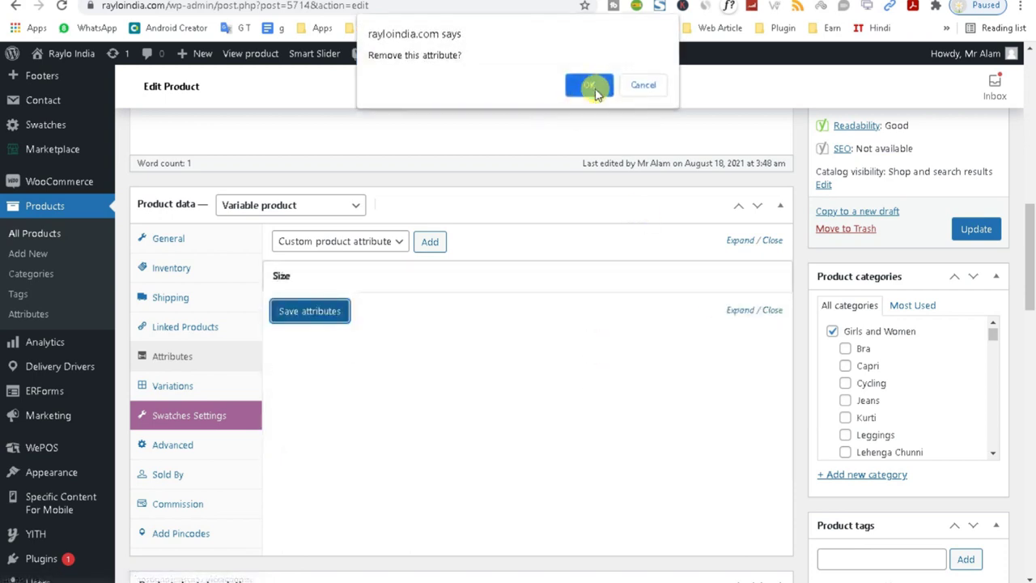
left_click(347, 243)
left_click(348, 270)
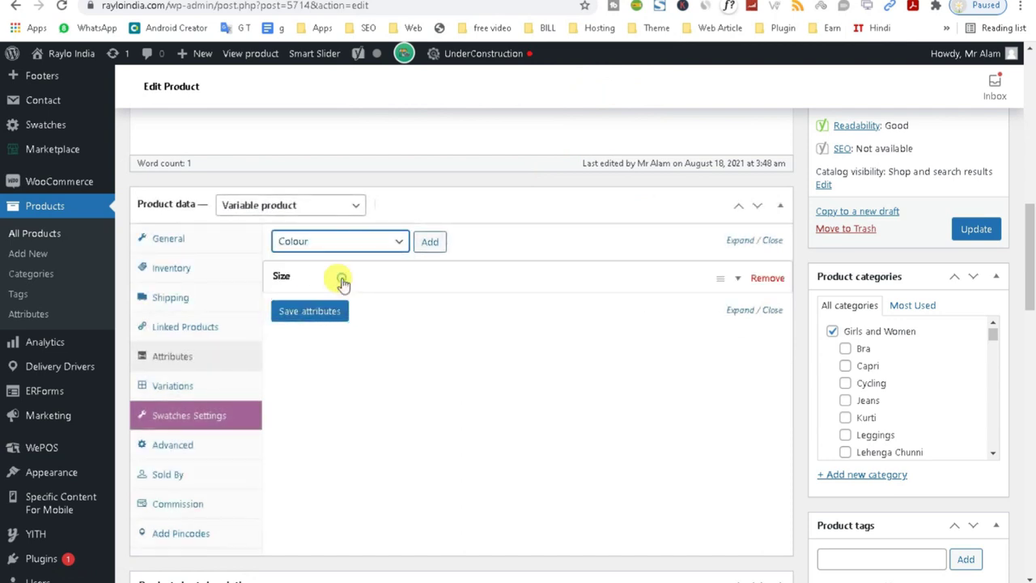
left_click(429, 241)
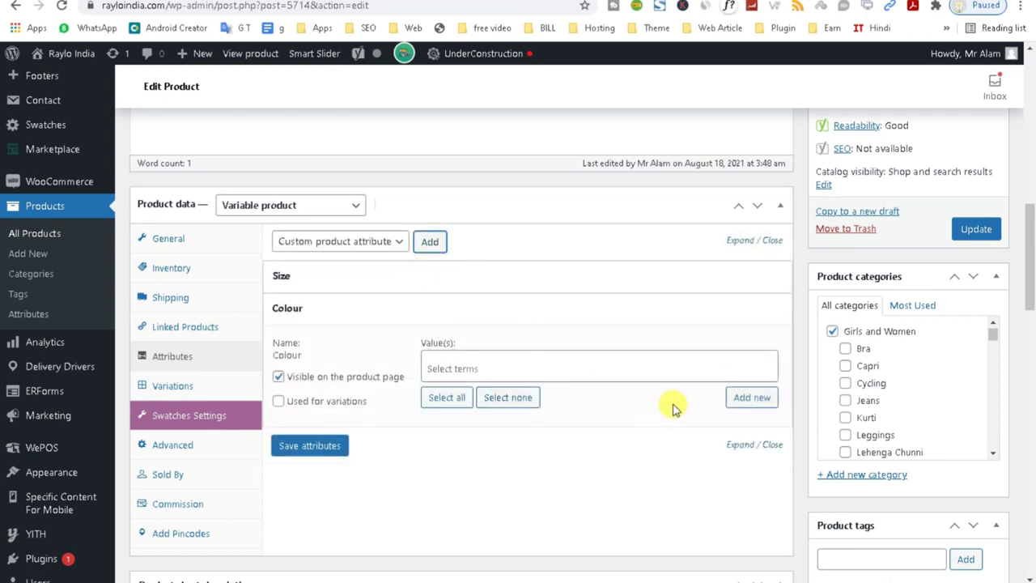
left_click(743, 399)
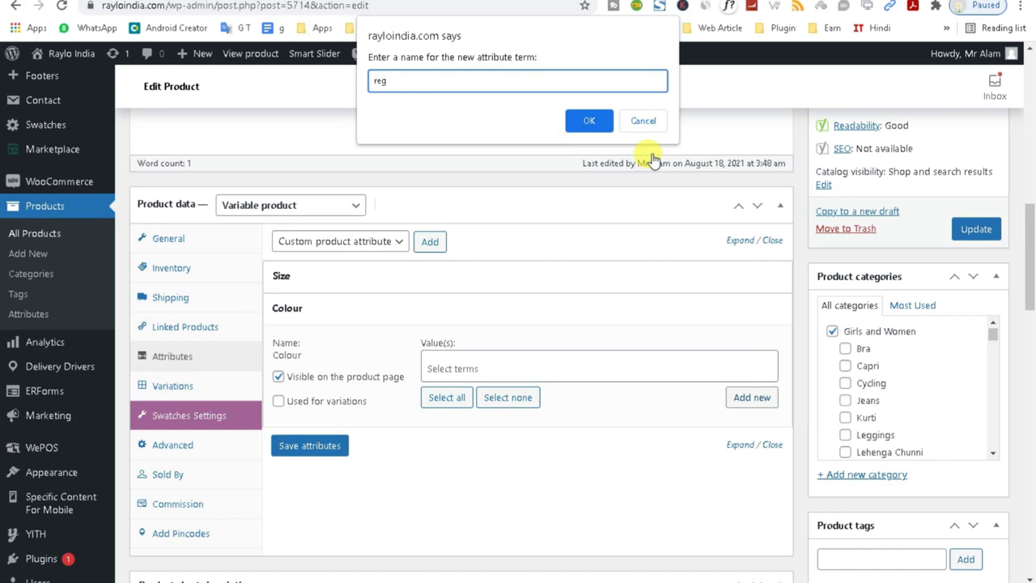
left_click(590, 121)
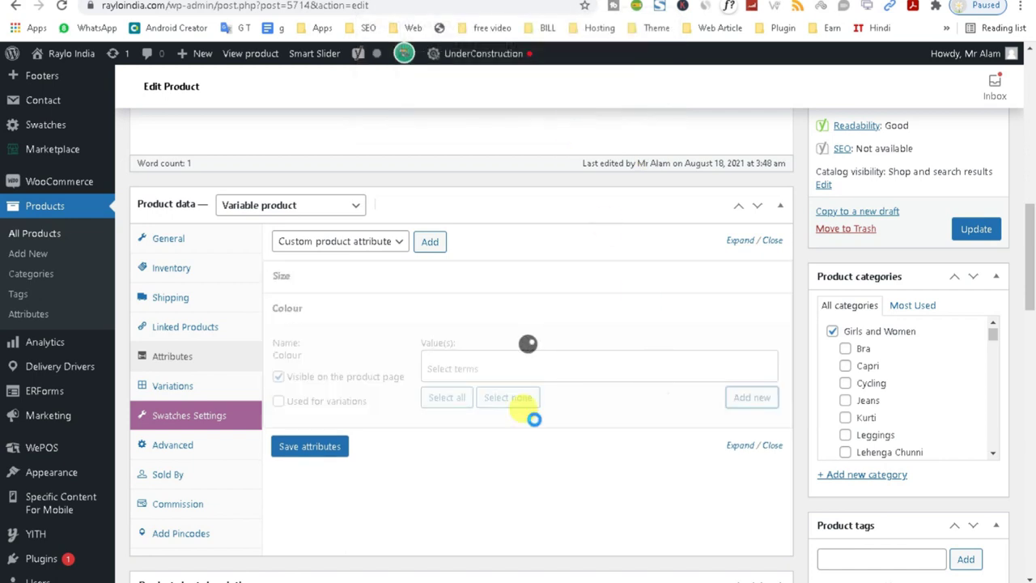
Open the global Products > Attributes page in a new browser tab.
right_click(32, 319)
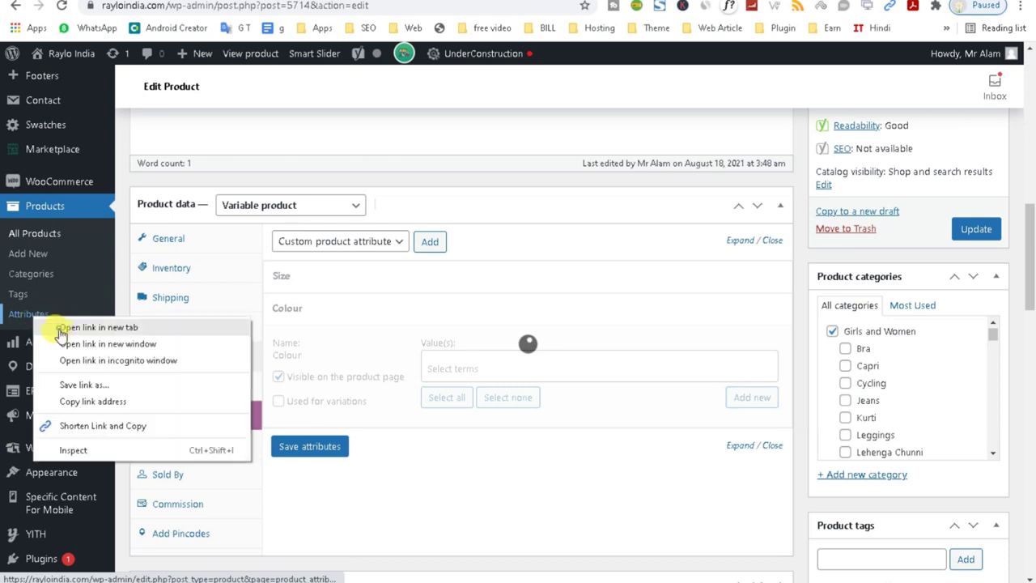
left_click(59, 327)
key("ctrl+Tab")
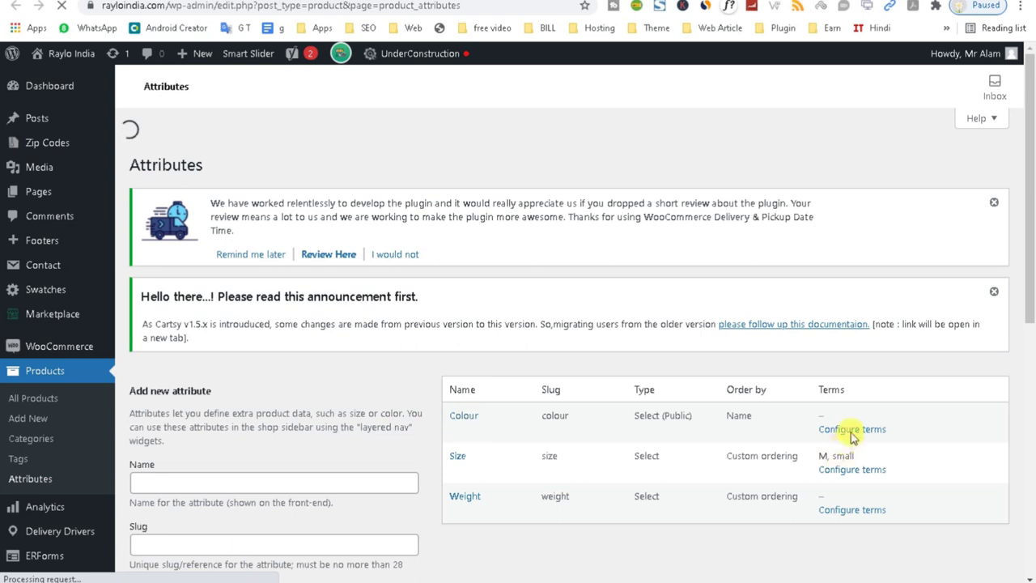
scroll(1028, 324, "down", 3)
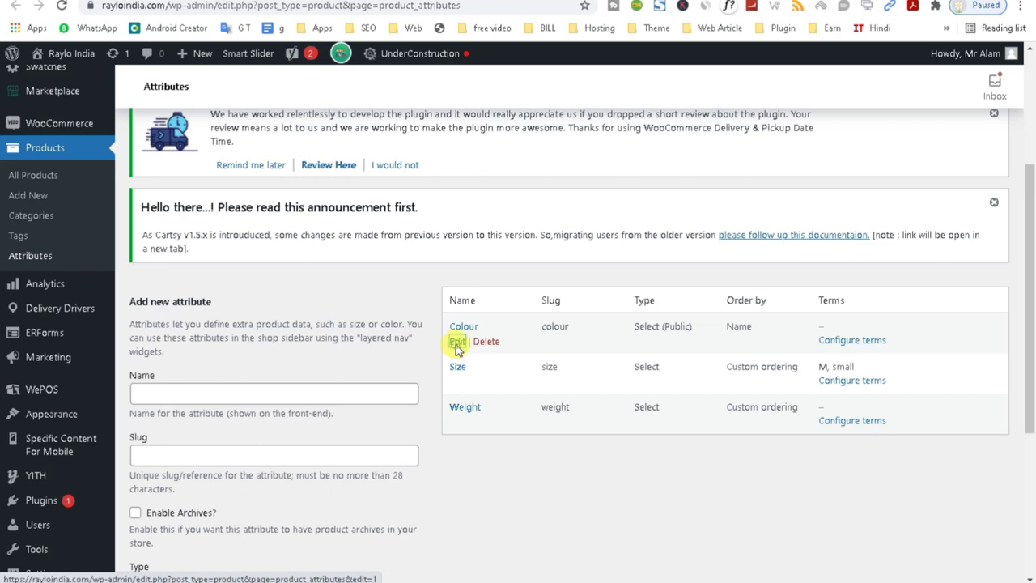
Review the Colour attribute's settings, keep its type as Select, and return to the list.
left_click(457, 343)
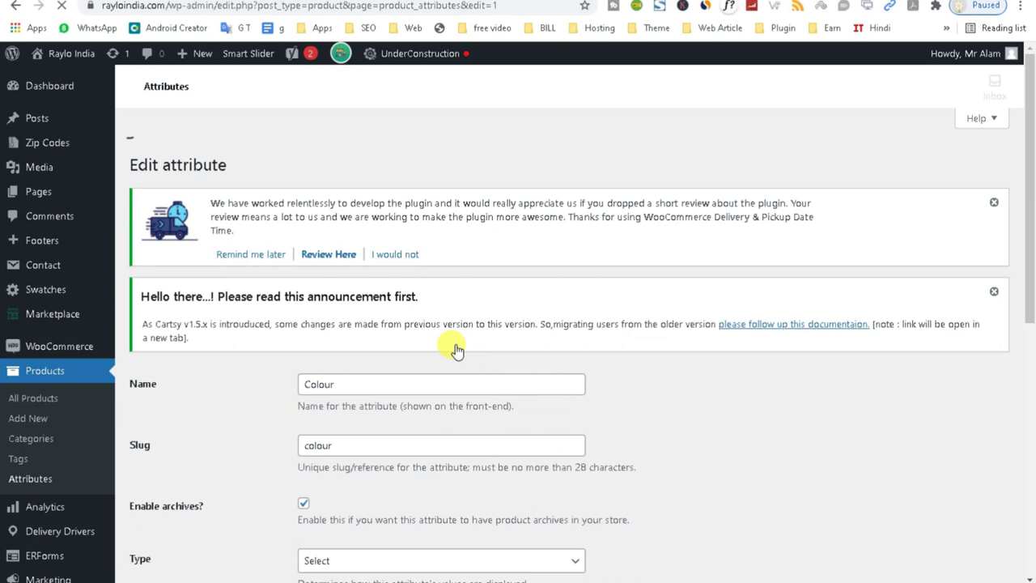
left_click_drag(1030, 212, 1026, 381)
left_click(412, 324)
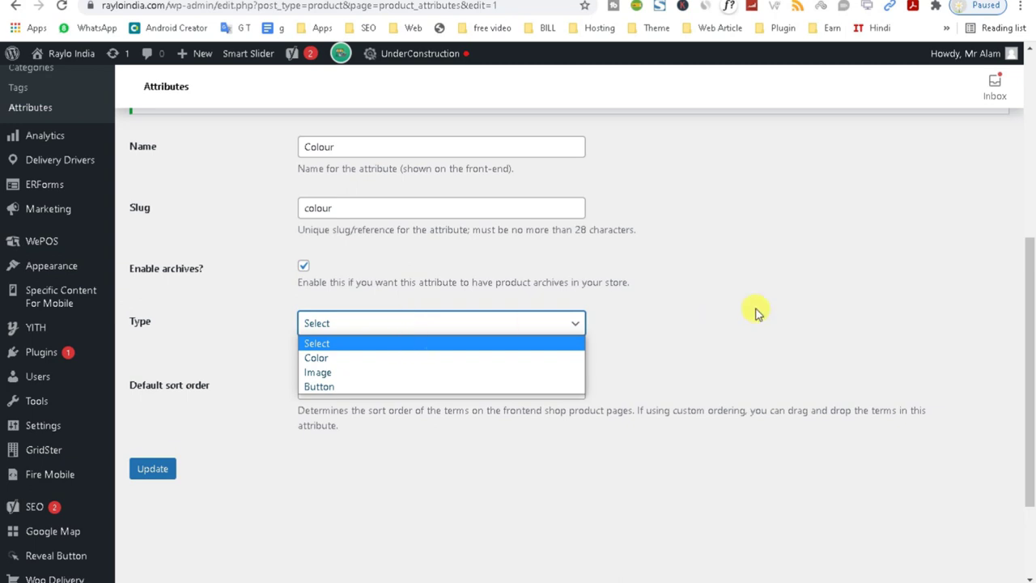
left_click(800, 301)
left_click_drag(1024, 324, 1011, 305)
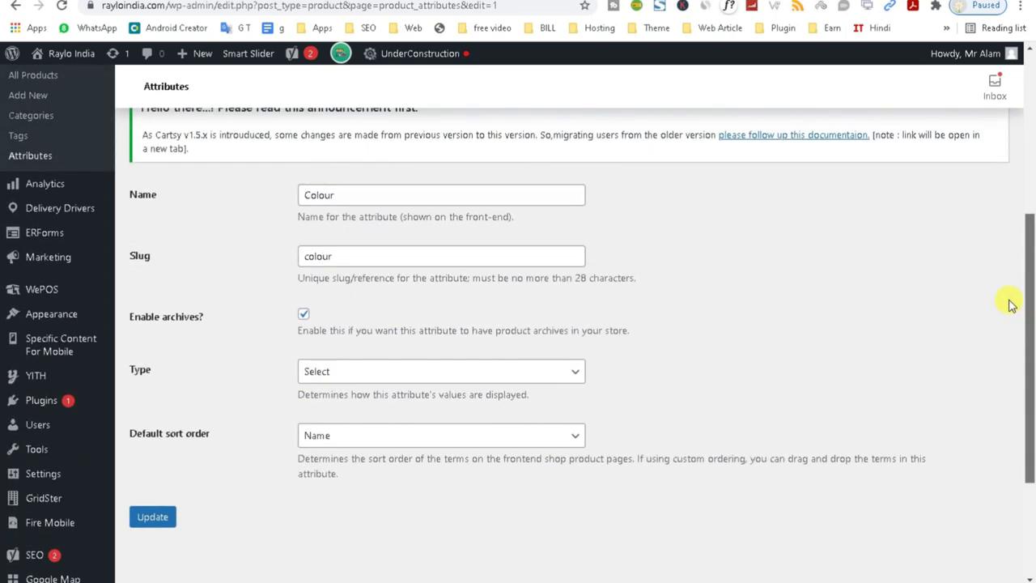
left_click(16, 6)
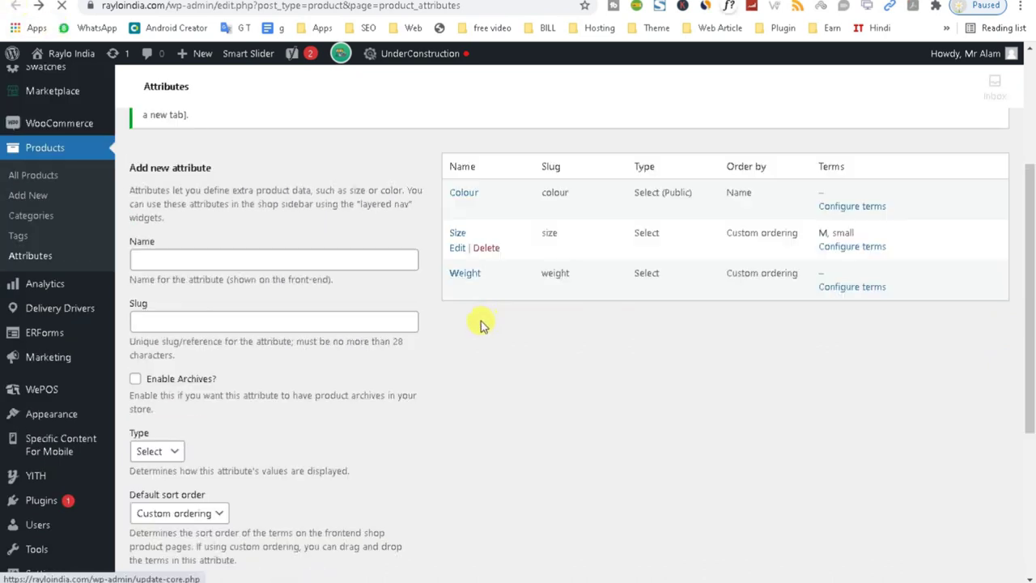
left_click(849, 208)
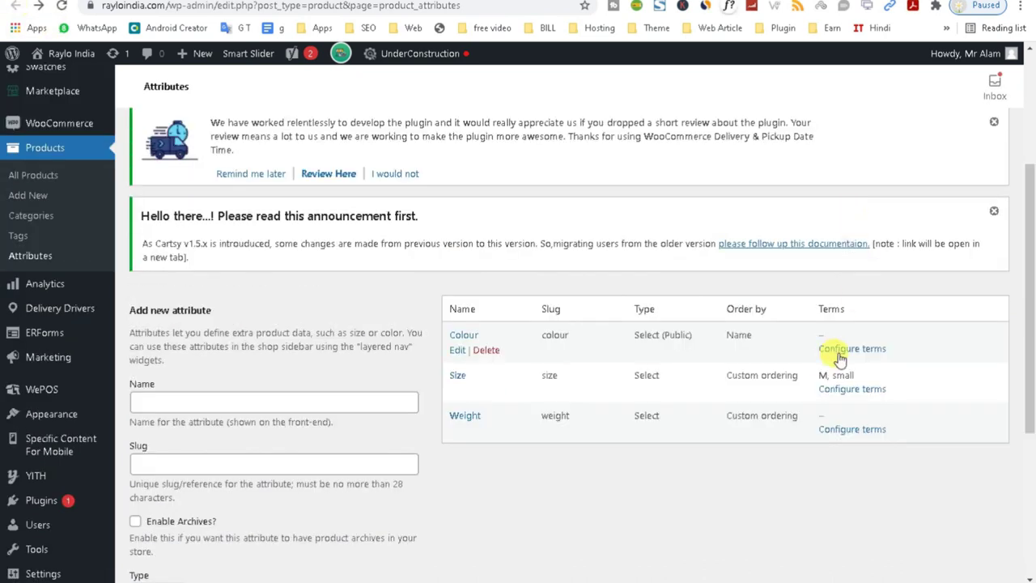
Add a Red term to the Colour attribute, copying the name into its slug.
left_click(842, 344)
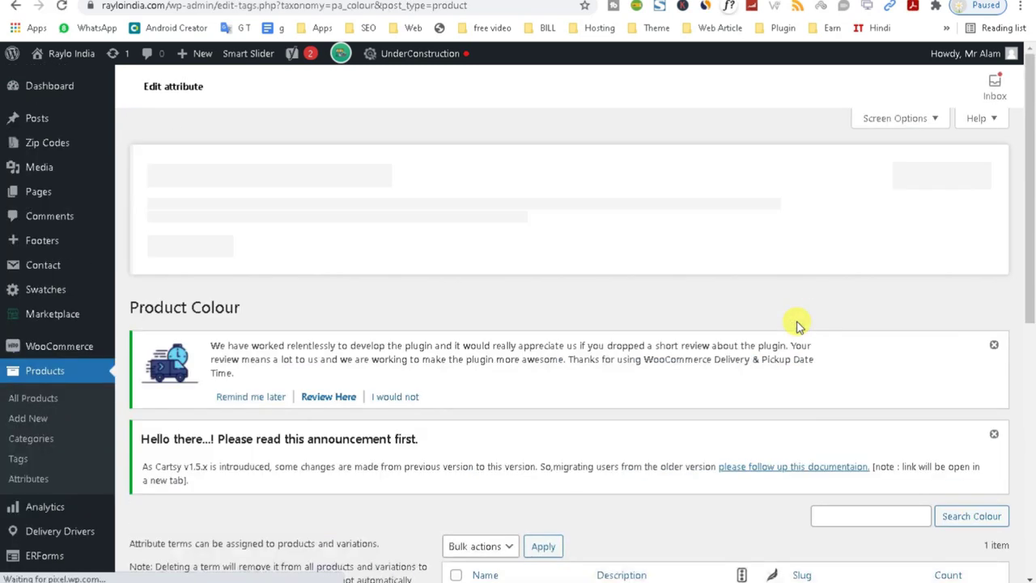
type("Reg")
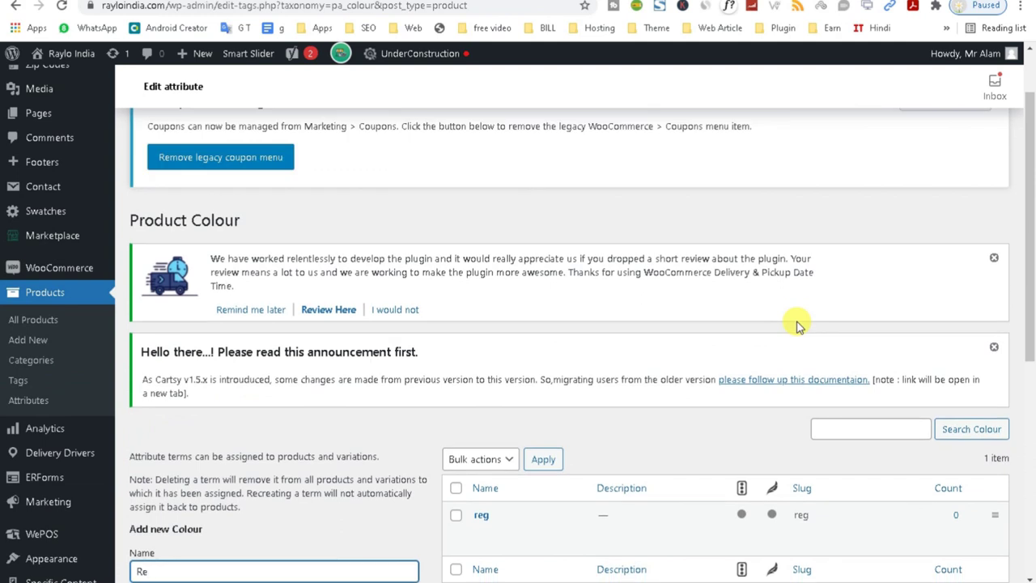
scroll(341, 332, "down", 3)
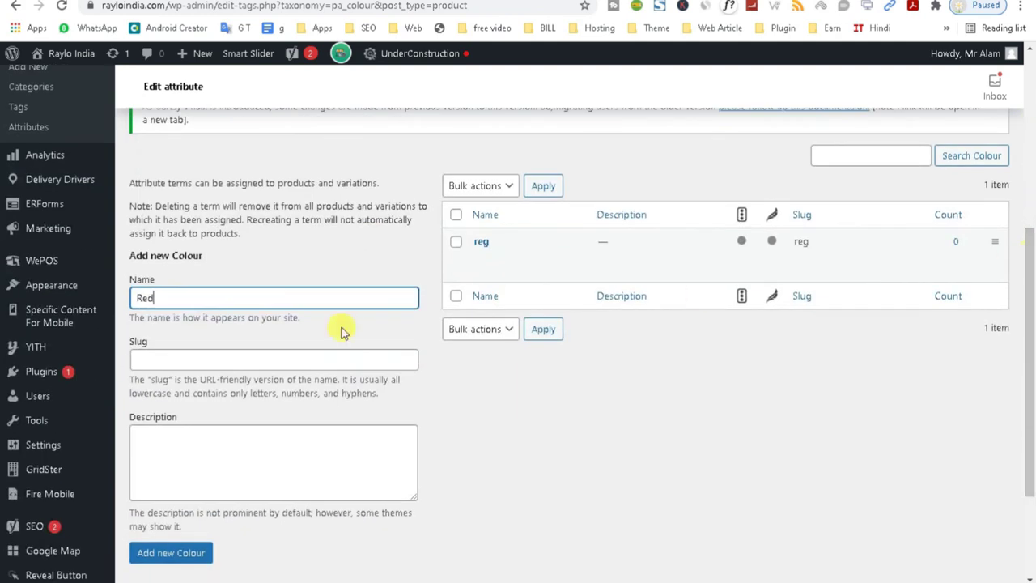
left_click_drag(185, 299, 77, 296)
key("ctrl+c")
left_click(144, 353)
key("ctrl+v")
left_click(174, 557)
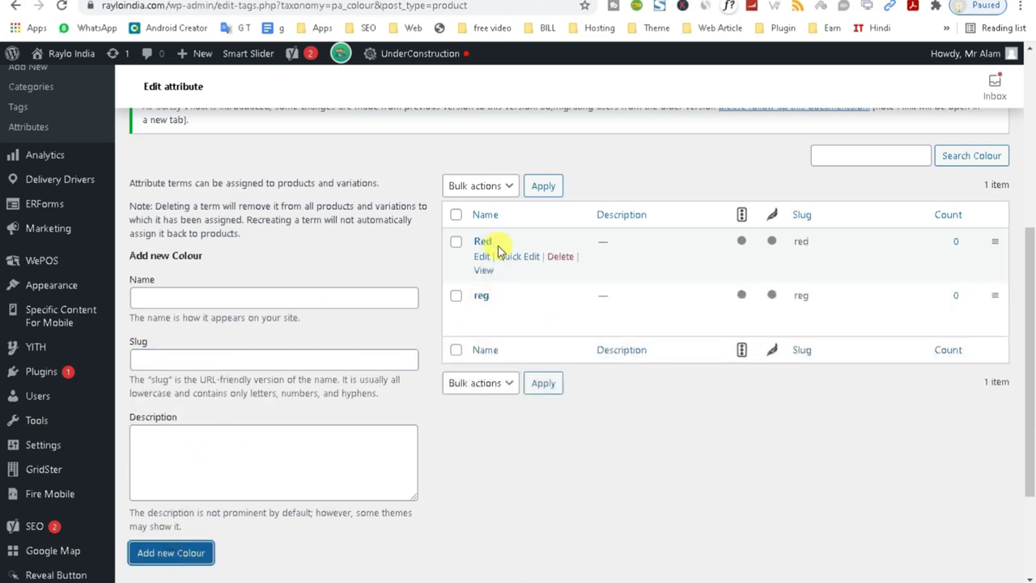
Delete the misspelled 'reg' term and enter a new 'Blue' colour term.
left_click(559, 311)
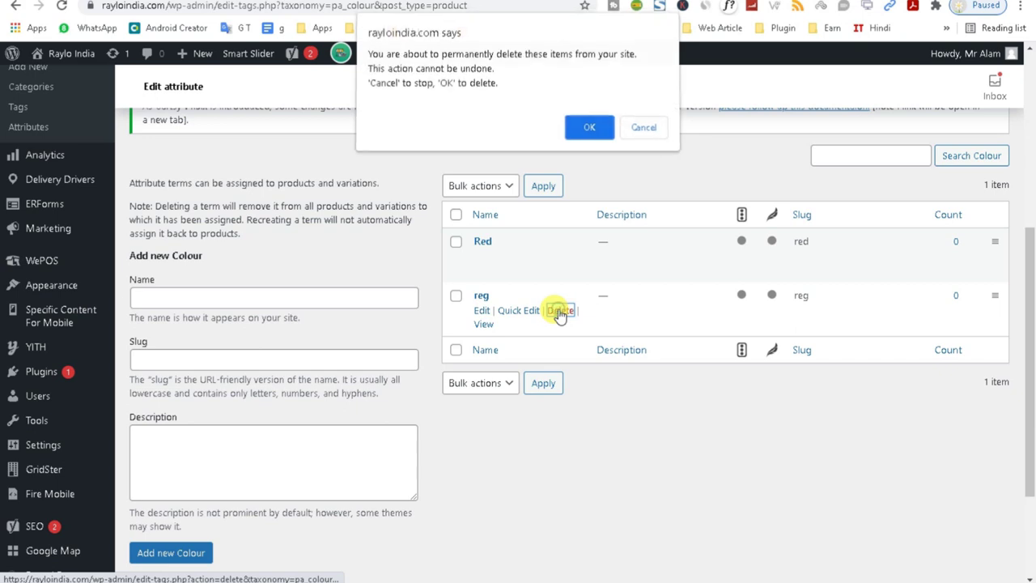
left_click(589, 131)
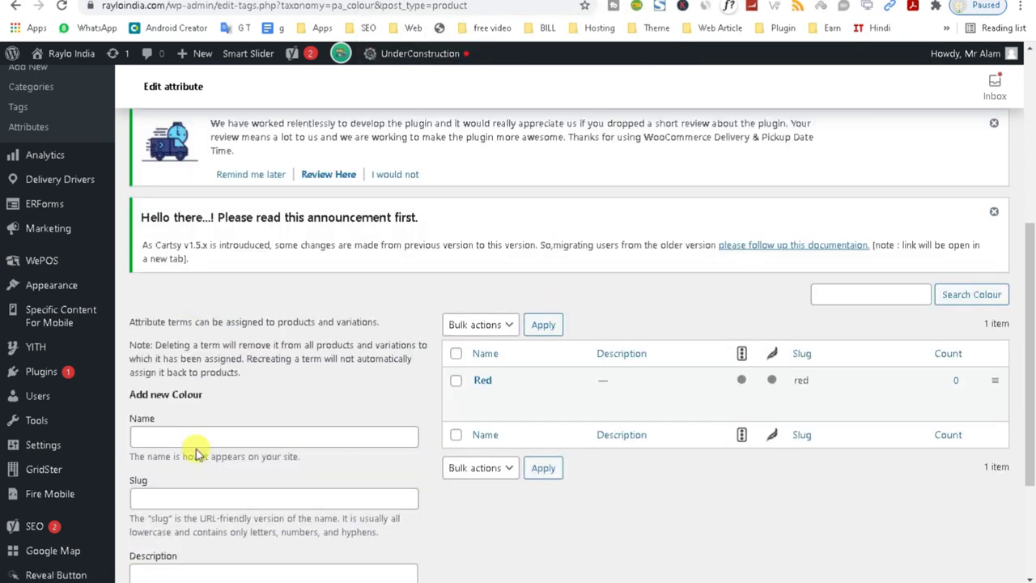
left_click(189, 437)
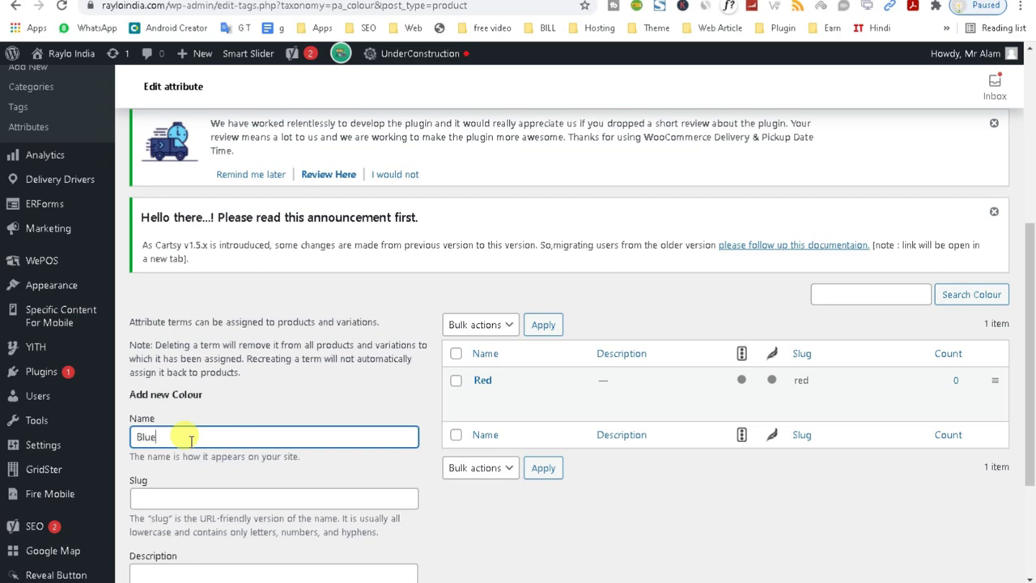
left_click(267, 497)
type("Blue")
left_click(538, 562)
scroll(1034, 283, "down", 2)
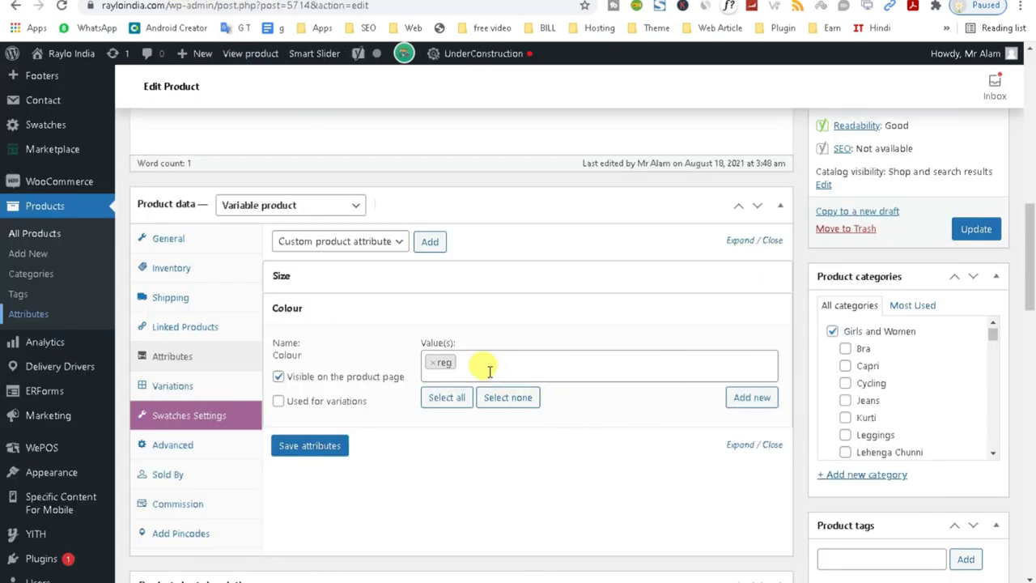
Reload the 'test' product edit page and scroll down to the Product data box.
left_click(61, 6)
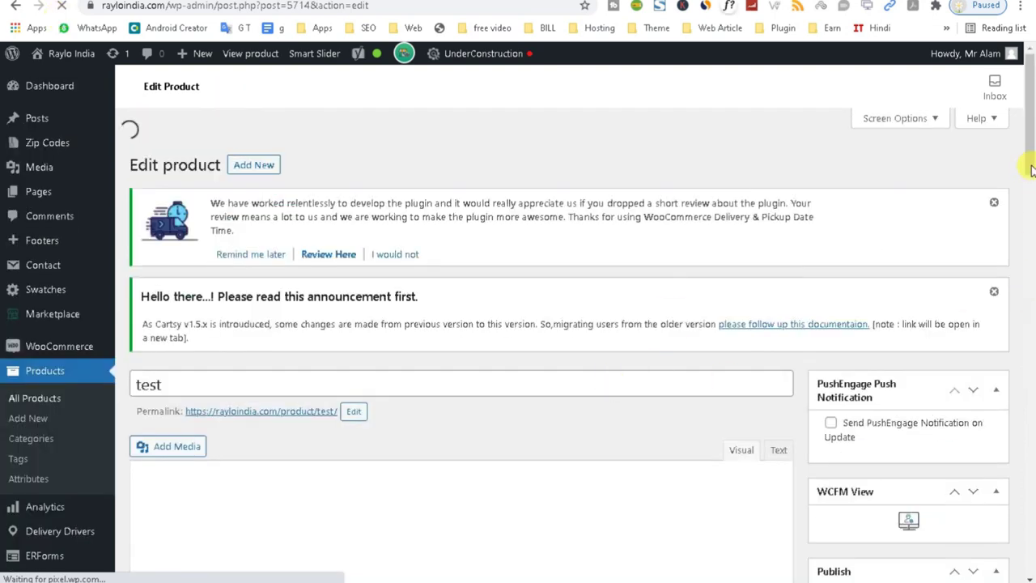
left_click_drag(1031, 151, 1028, 247)
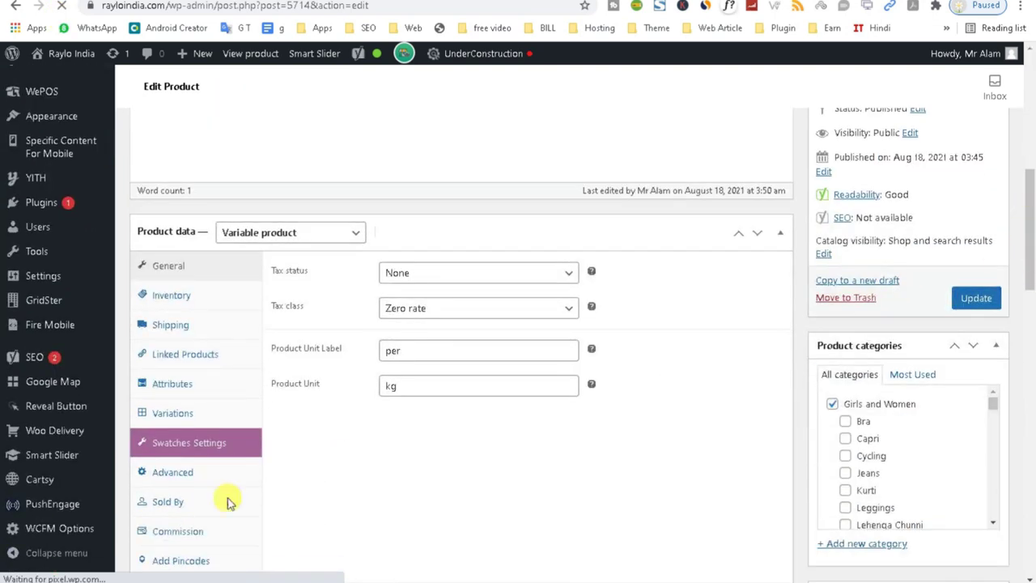
scroll(185, 394, "down", 10)
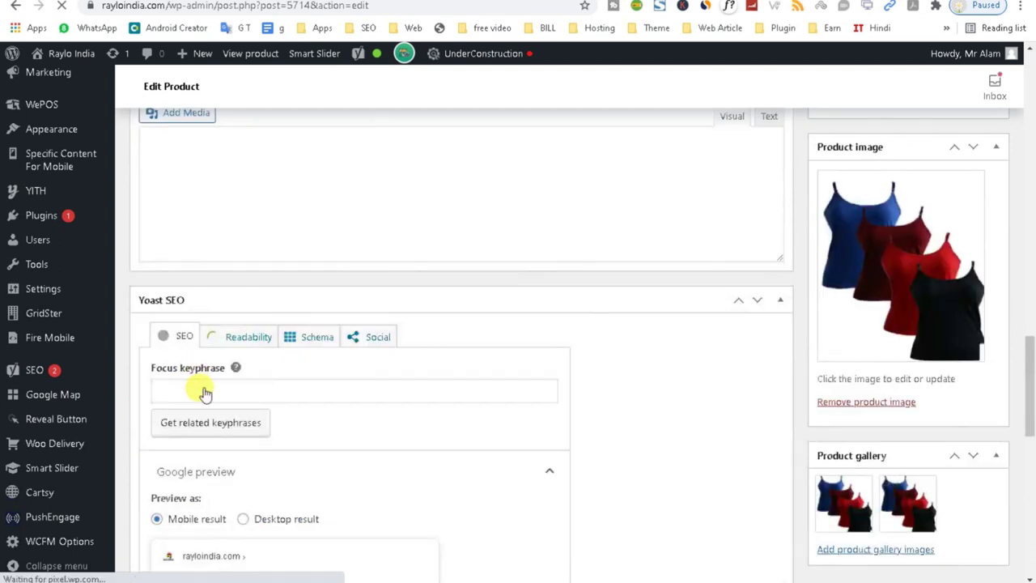
Open the product's Attributes panel and review the Size and Weight attribute details.
left_click_drag(1032, 356, 1029, 215)
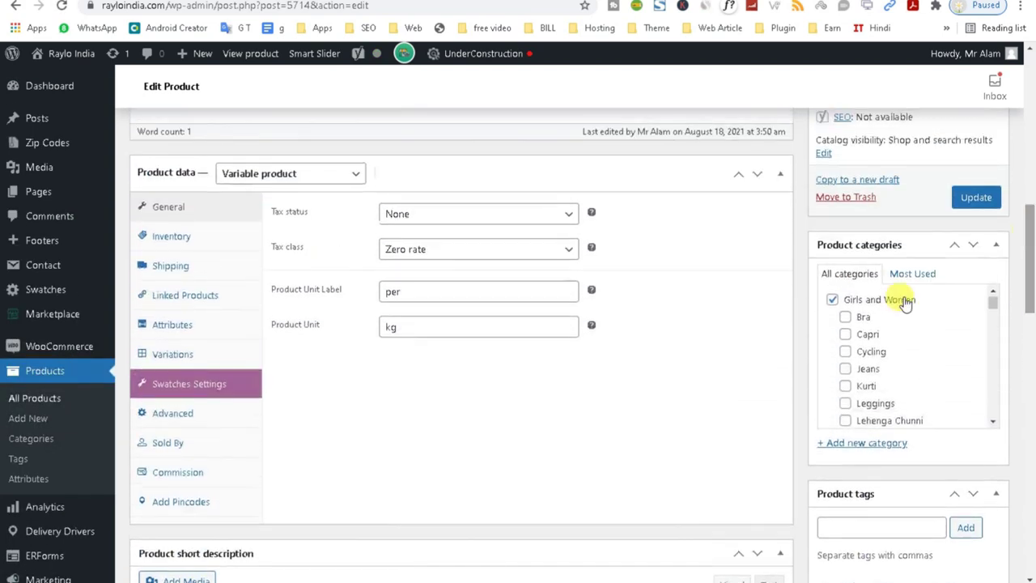
left_click(170, 327)
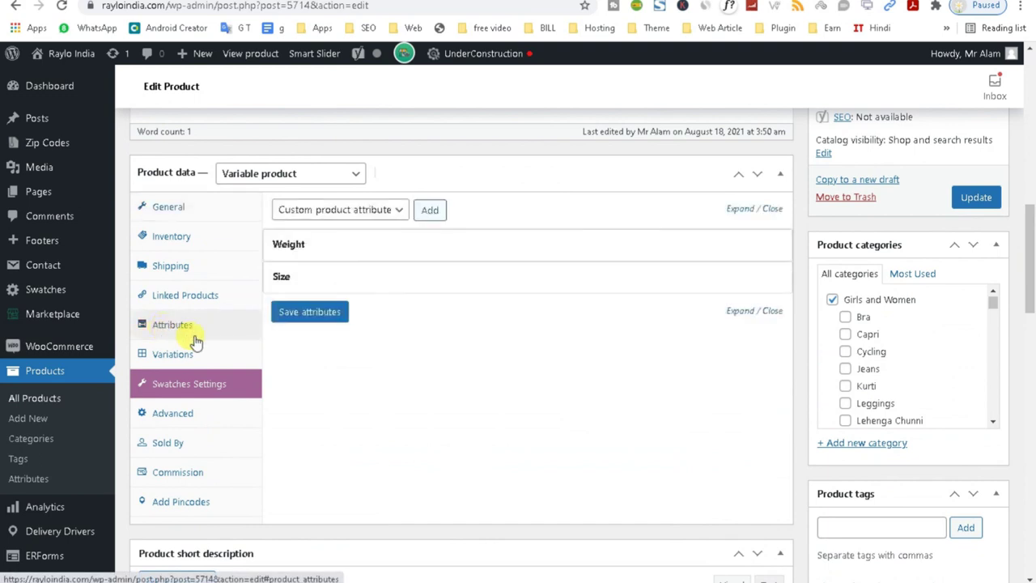
left_click(324, 275)
left_click(355, 249)
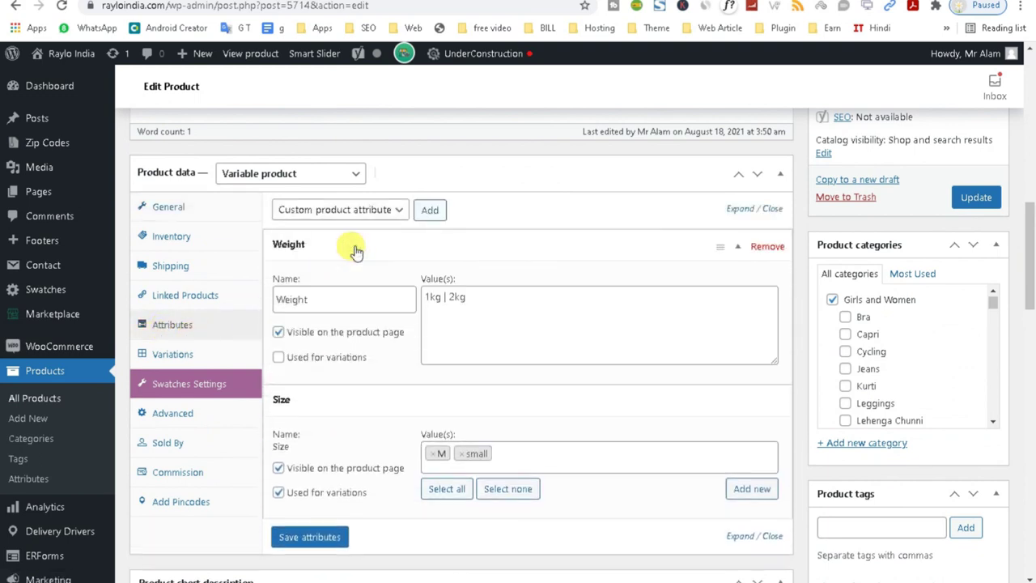
left_click(355, 249)
left_click(330, 275)
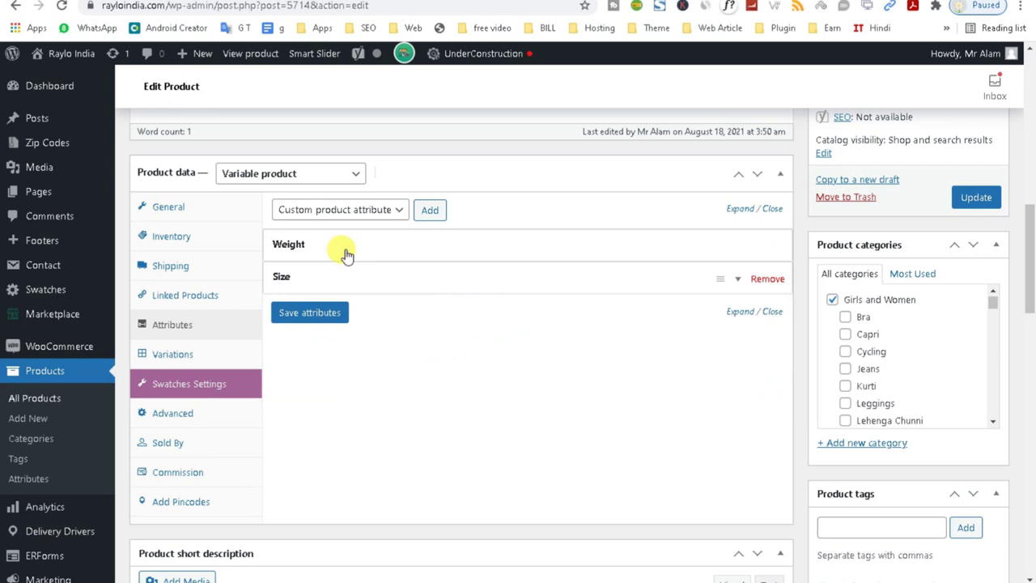
Add the Colour attribute with values Blue and Red and save the attributes.
left_click(361, 210)
left_click(325, 236)
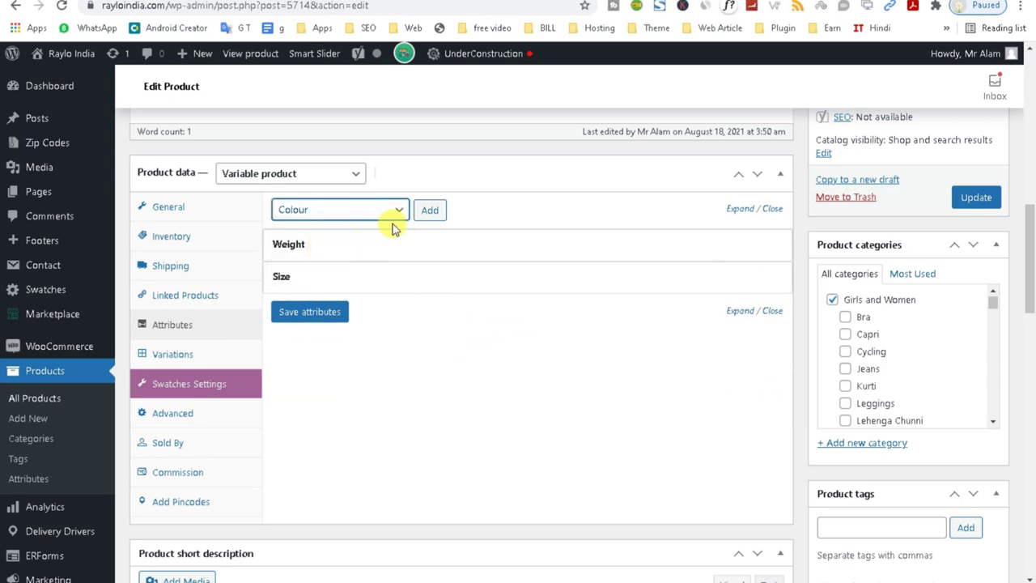
left_click(432, 212)
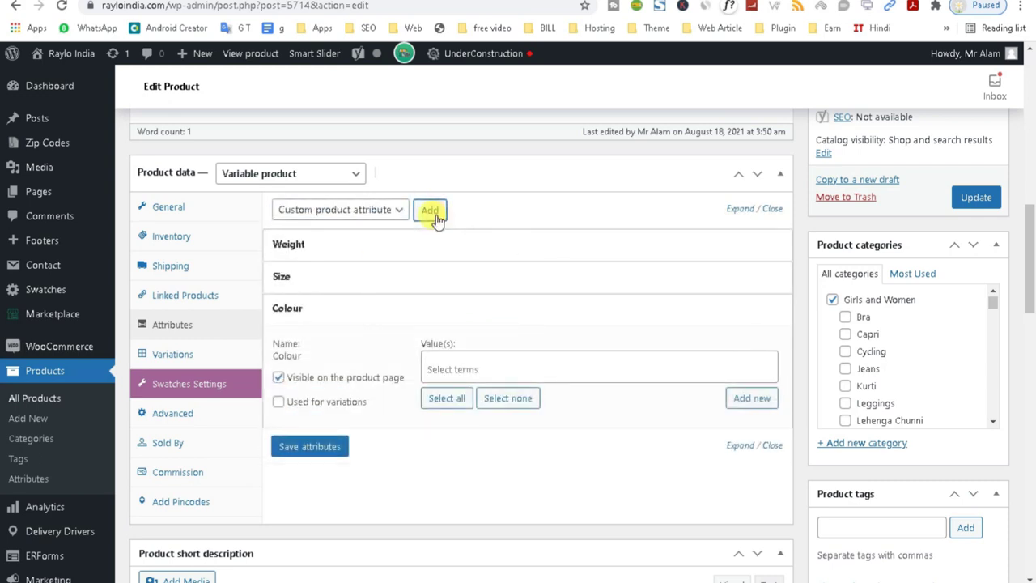
left_click(478, 369)
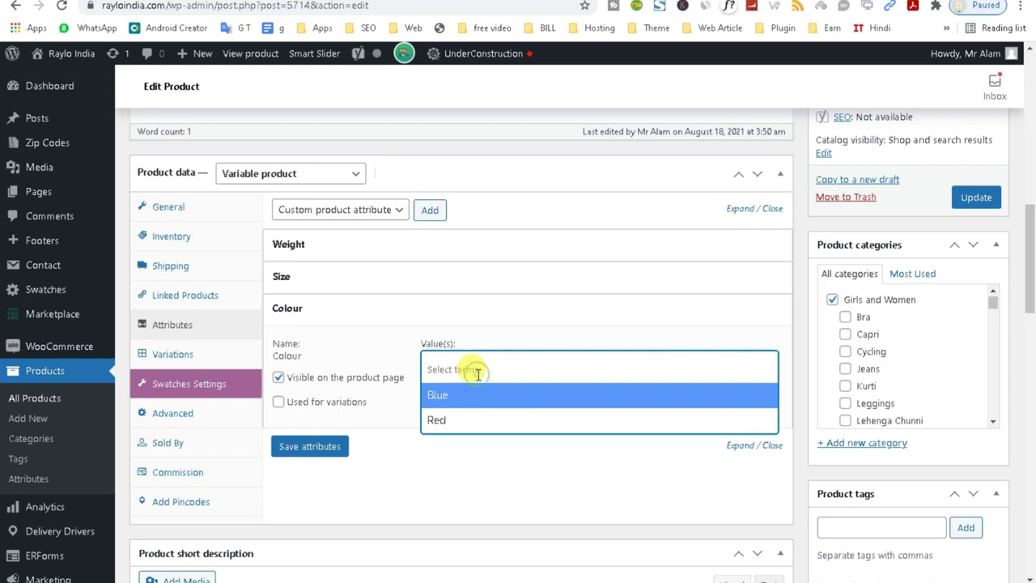
left_click(440, 395)
left_click(493, 361)
left_click(466, 419)
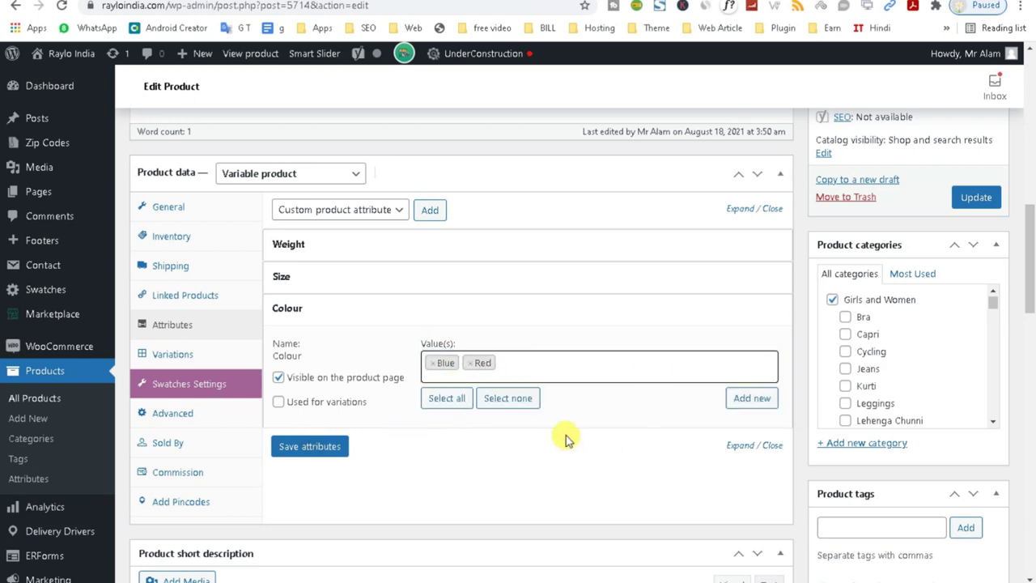
left_click(316, 455)
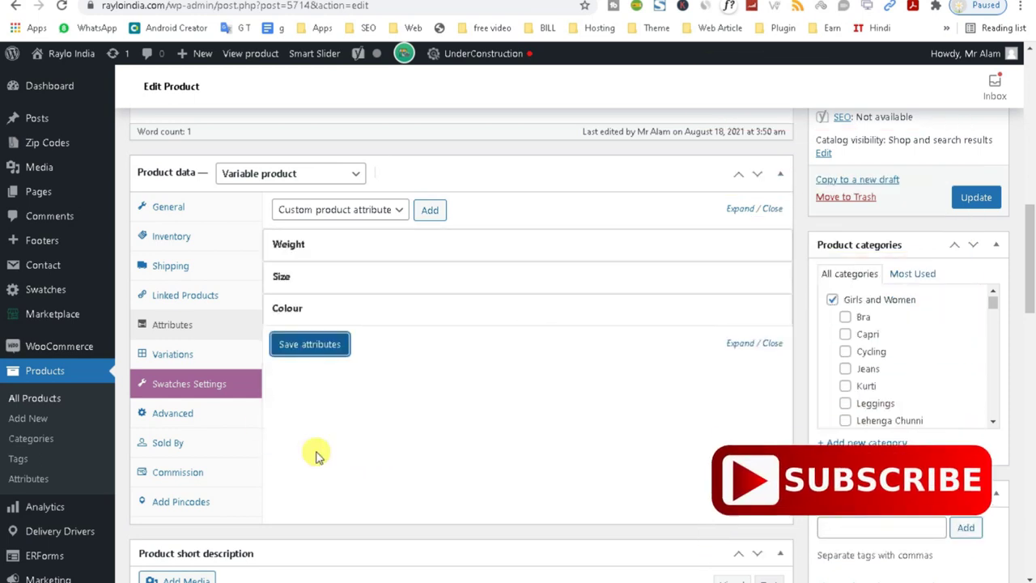
Mark Colour as used for variations, remove the Weight attribute, and save the attributes.
left_click(397, 311)
left_click(278, 420)
left_click(306, 472)
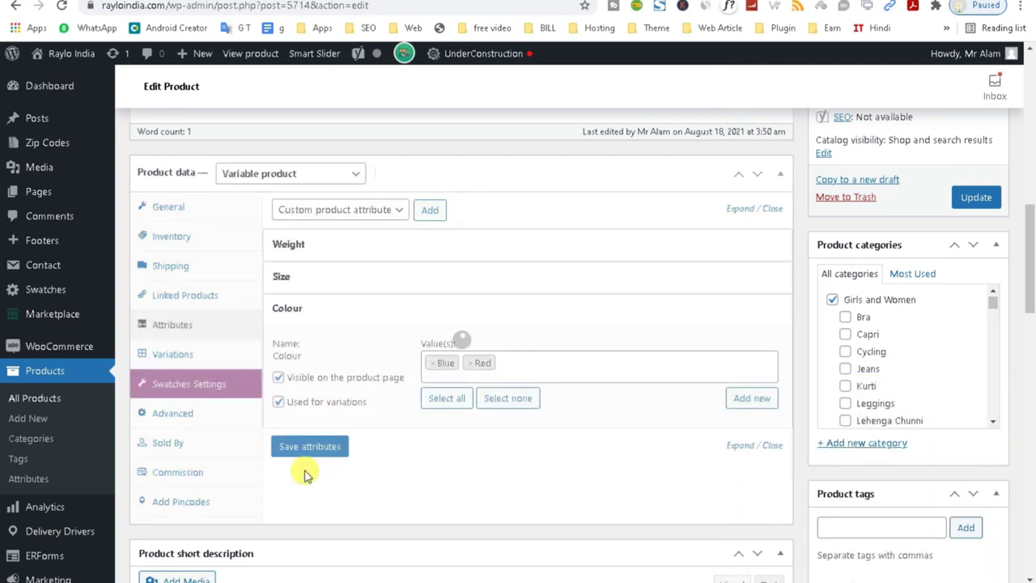
left_click(304, 455)
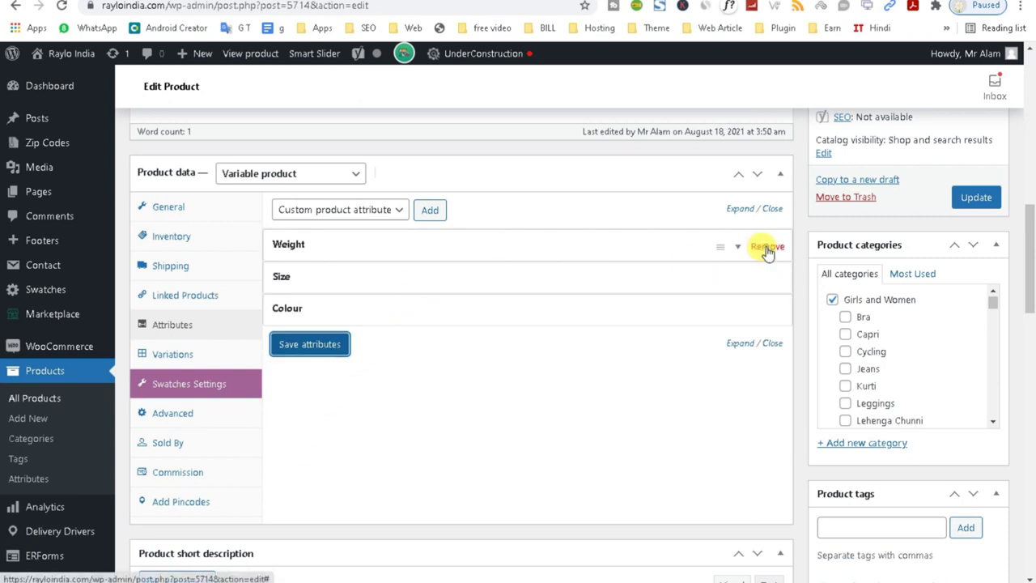
left_click(766, 246)
left_click(590, 87)
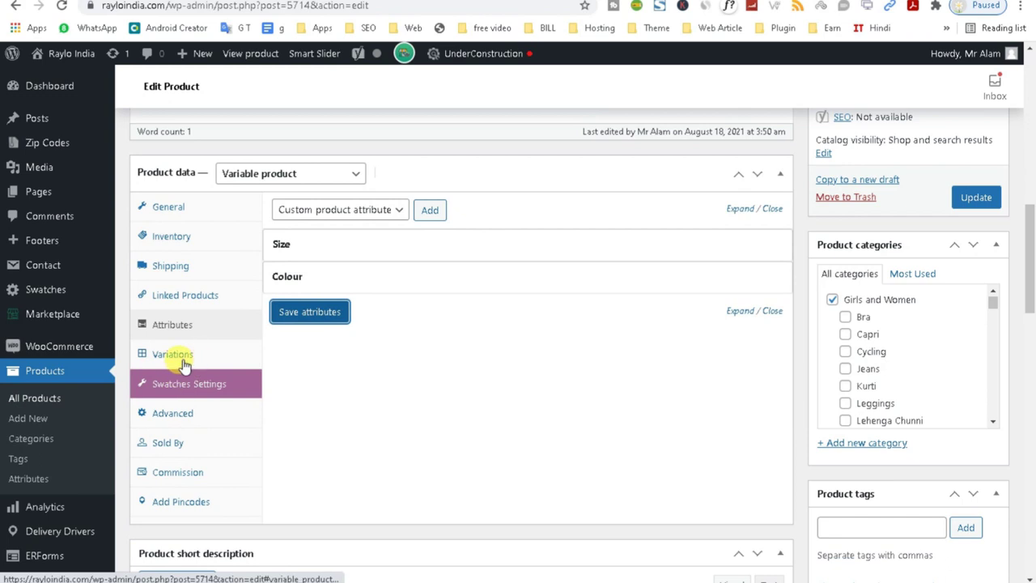
left_click(313, 316)
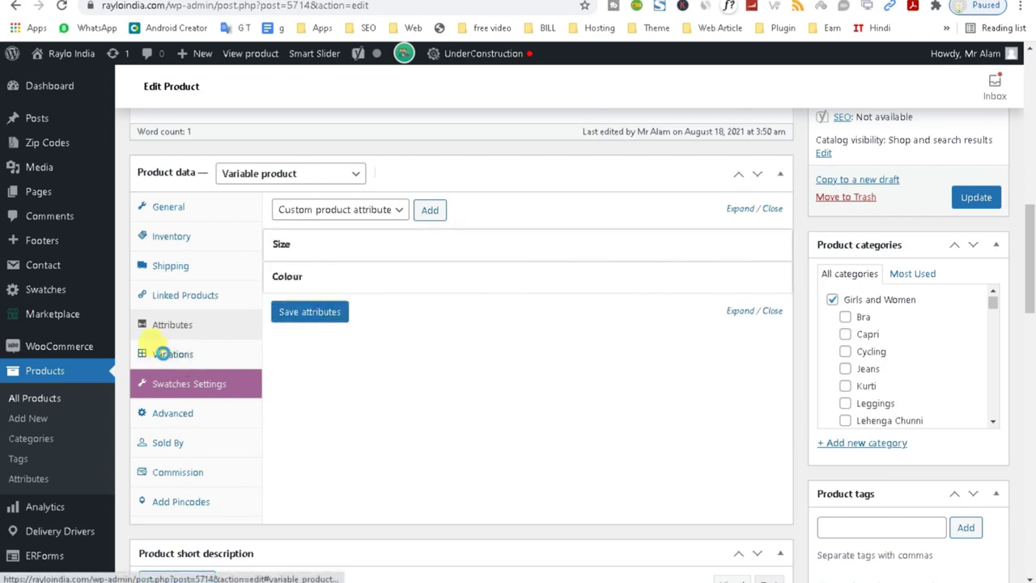
Create variations from all attributes, confirming the prompts so four variations are added.
left_click(162, 354)
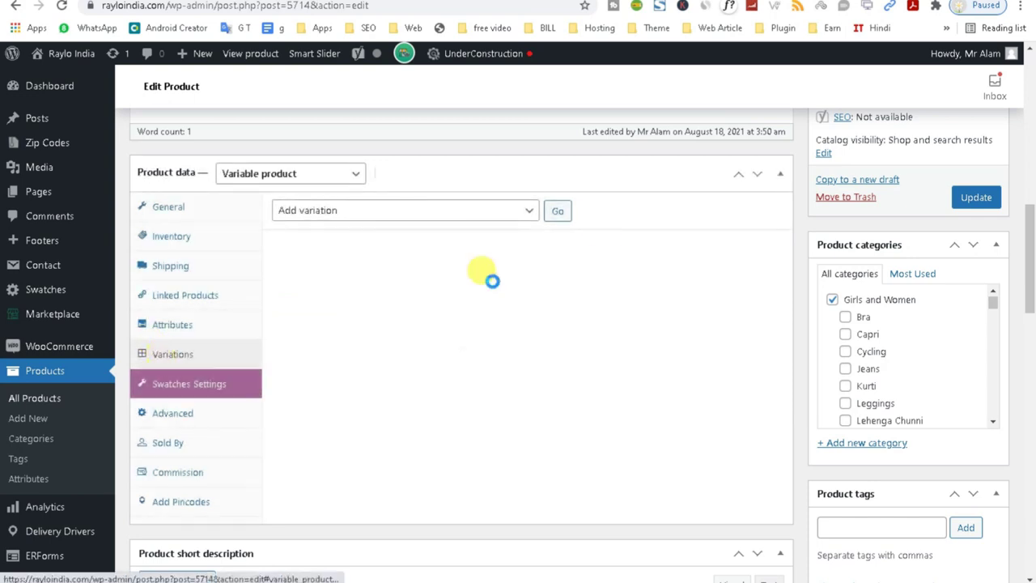
left_click(526, 212)
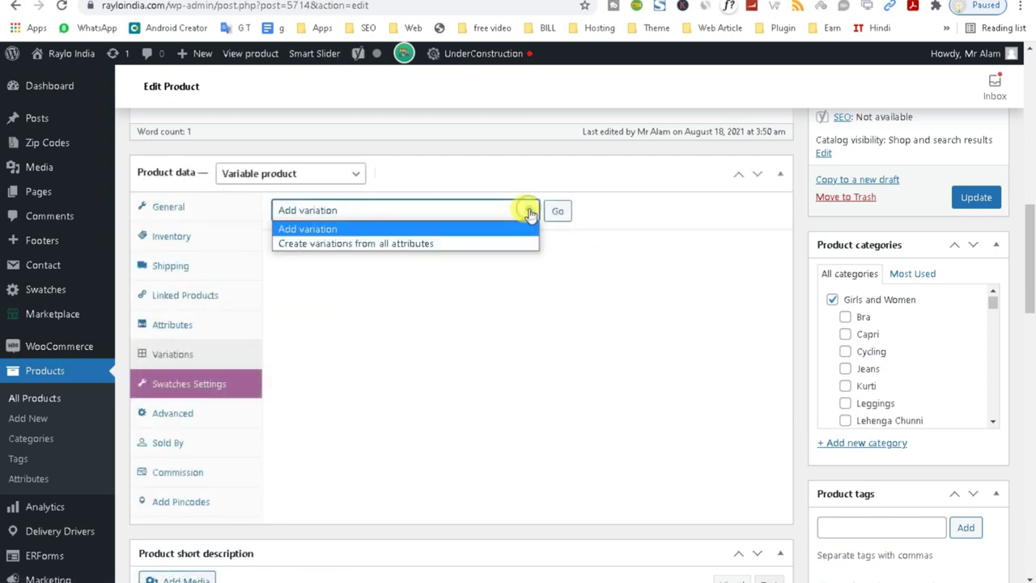
left_click(469, 241)
left_click(557, 213)
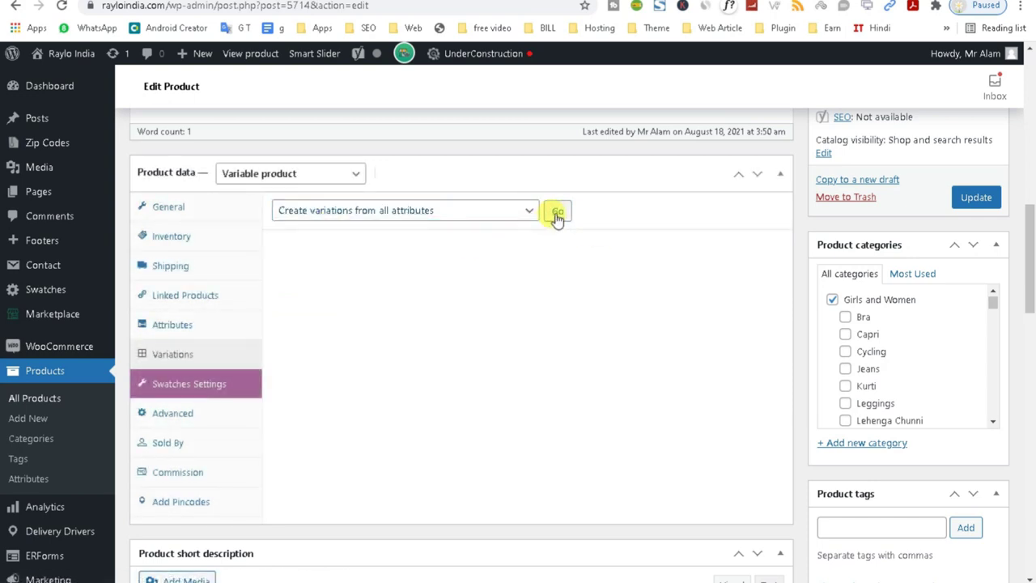
left_click(579, 120)
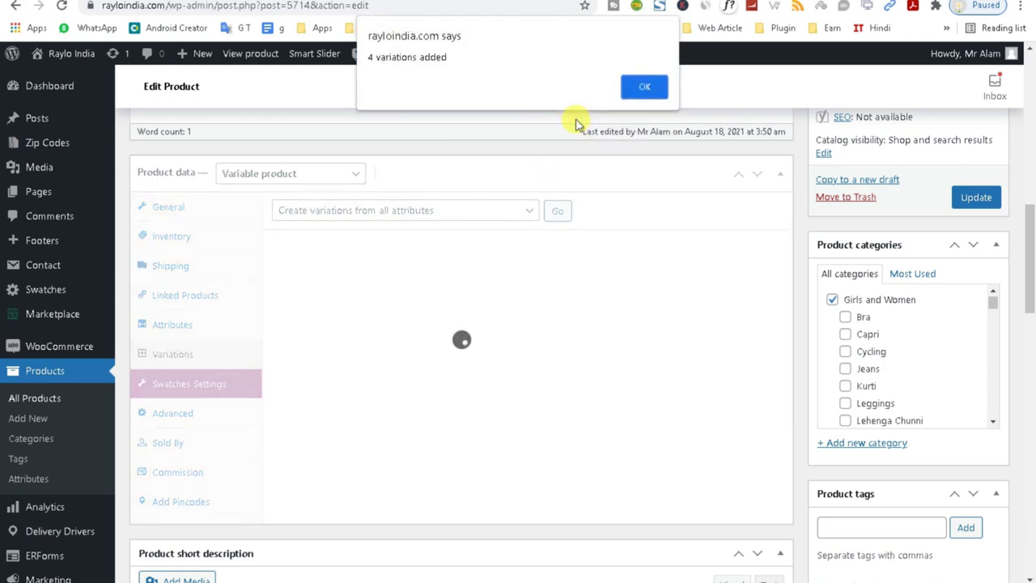
left_click(635, 89)
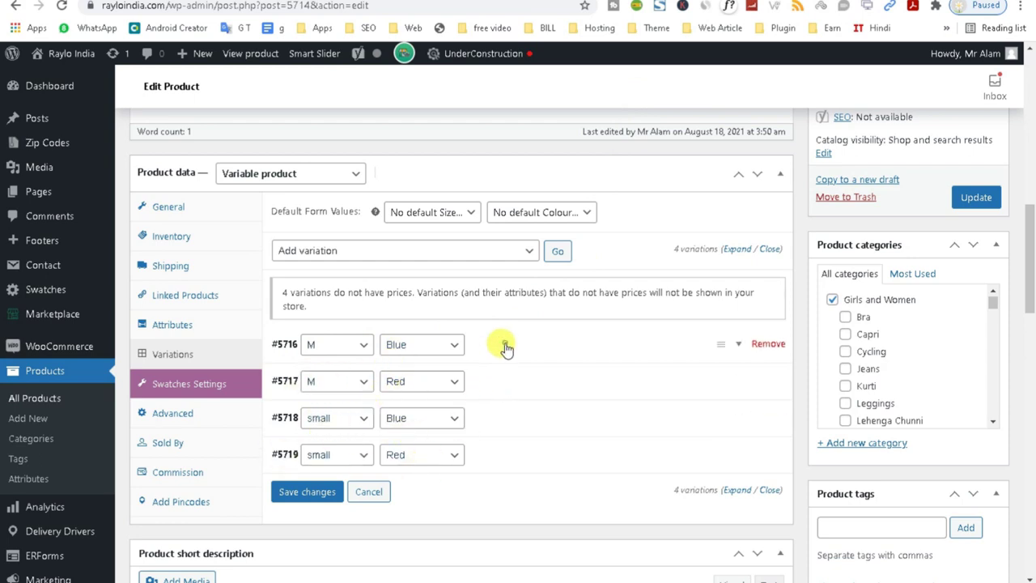
left_click(505, 348)
Give variation #5716 the Nutella and jam image, regular price 100 and sale price 90.
left_click_drag(1031, 247, 1029, 293)
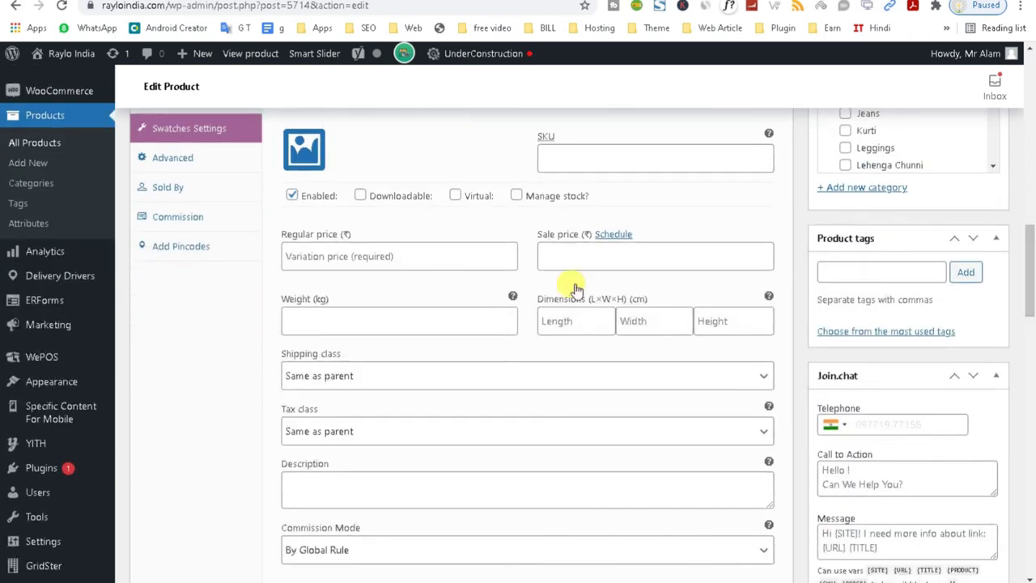
left_click(302, 150)
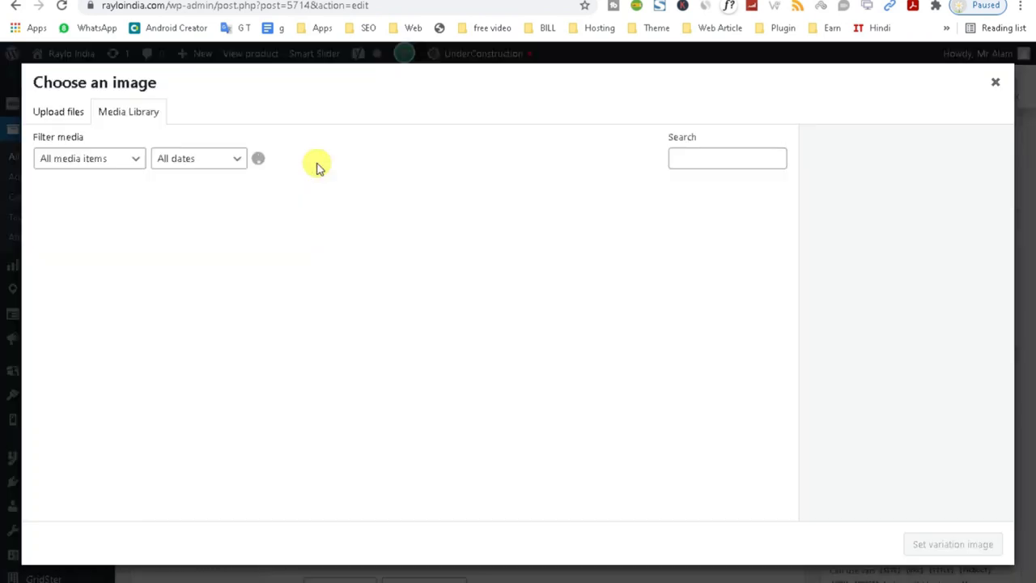
left_click(741, 348)
left_click(915, 544)
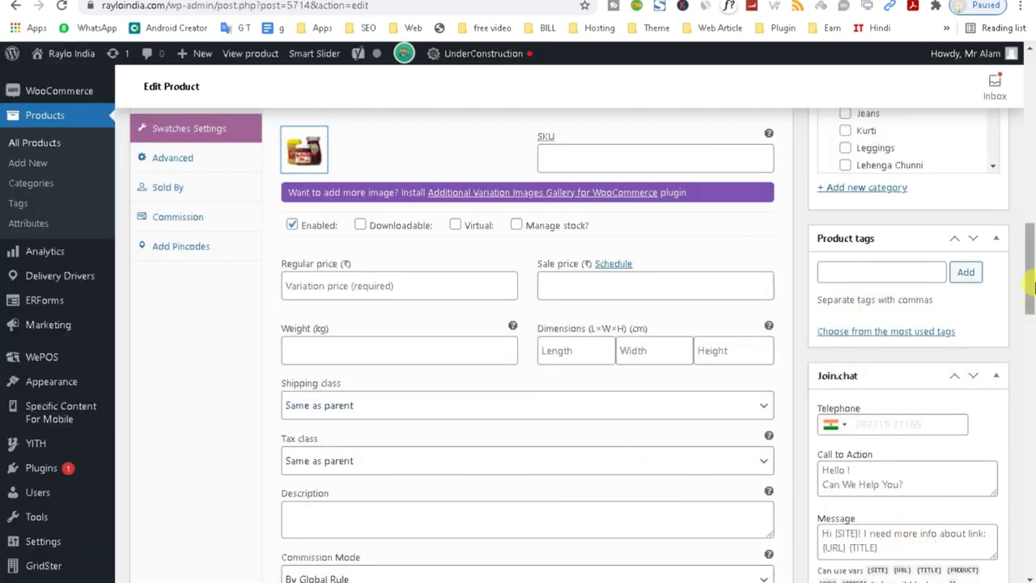
left_click_drag(1032, 279, 1030, 231)
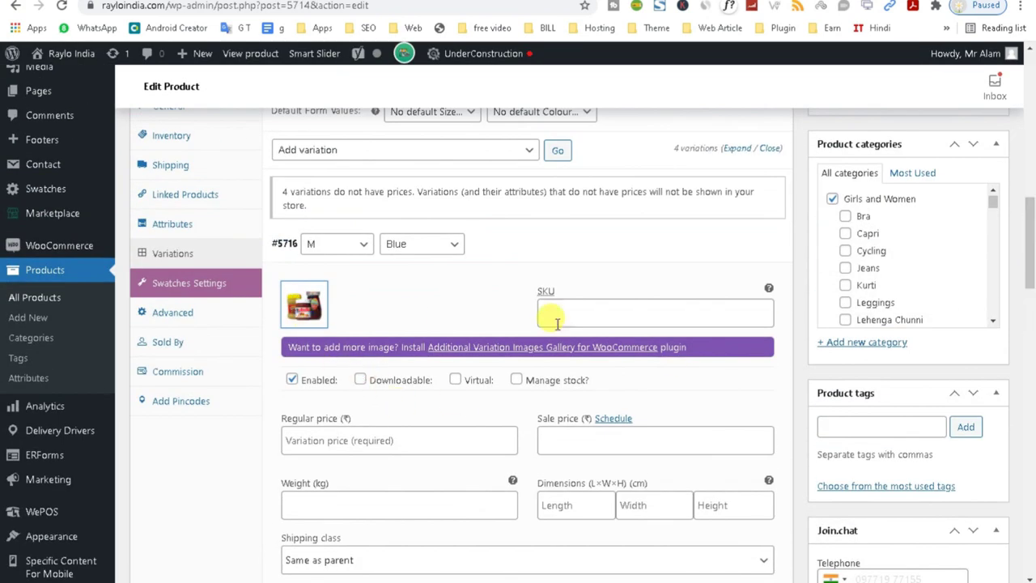
left_click(570, 316)
left_click(409, 436)
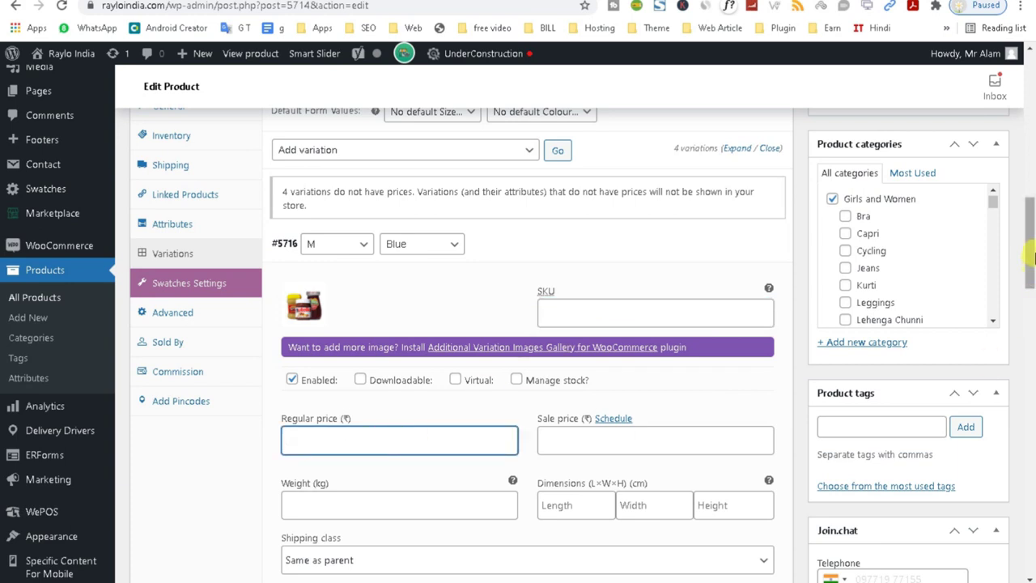
left_click_drag(1032, 261, 1032, 271)
scroll(655, 282, "down", 3)
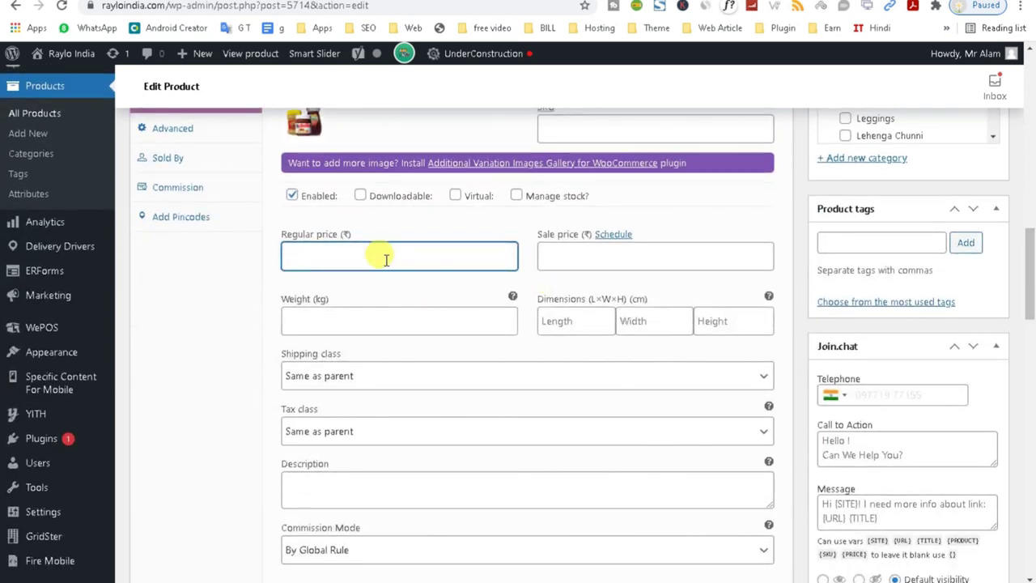
left_click(563, 247)
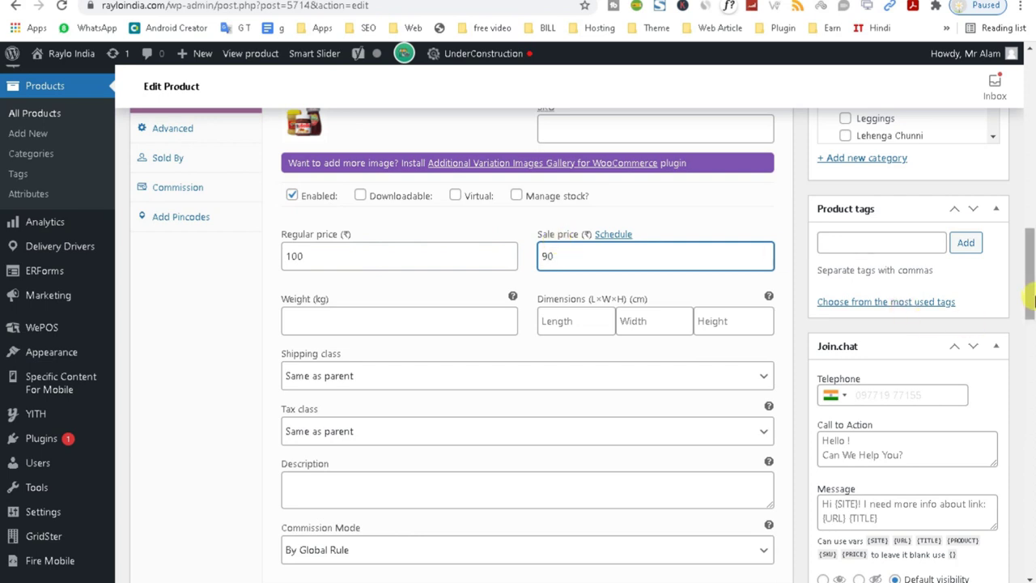
left_click_drag(1030, 276, 1030, 344)
Give variation #5717 the personal-care products image, regular price 110 and sale price 100.
left_click(487, 176)
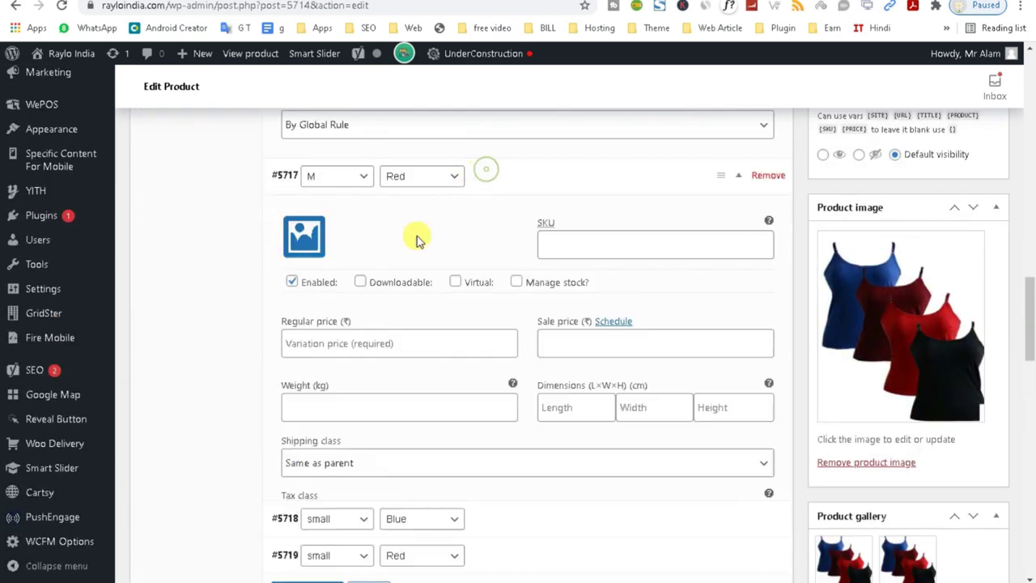
left_click(302, 235)
left_click(412, 364)
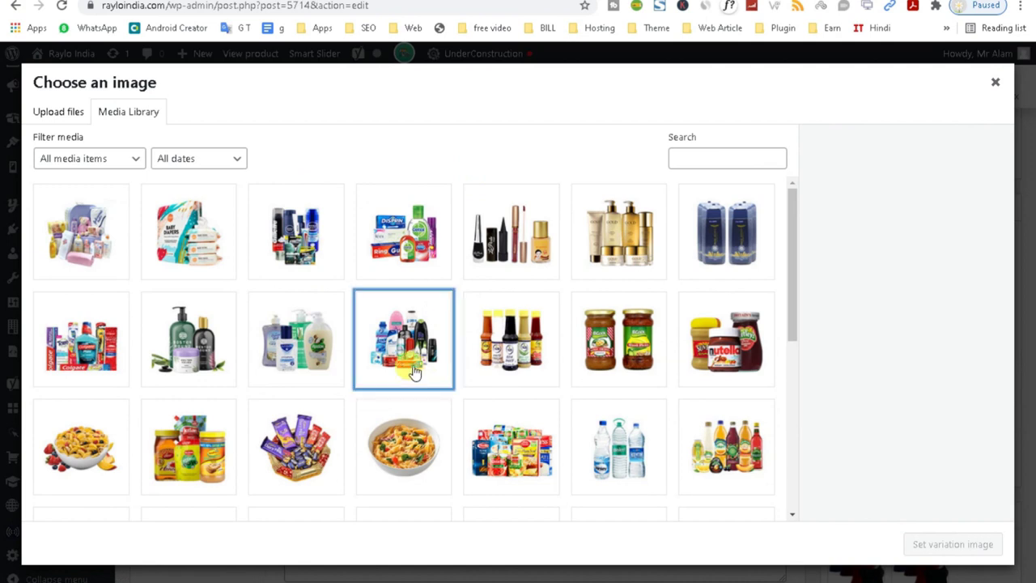
left_click(971, 544)
left_click(345, 375)
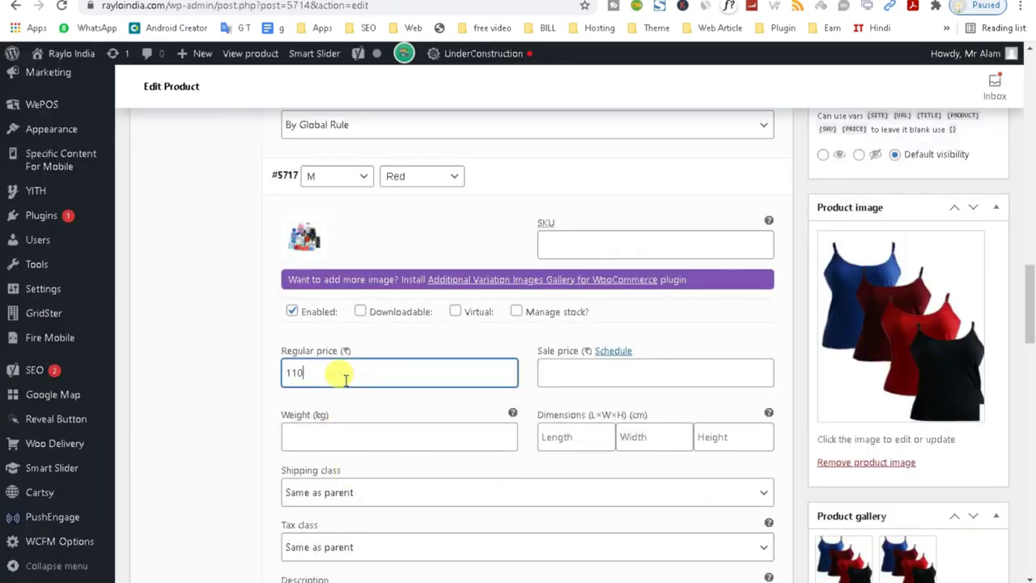
left_click(609, 382)
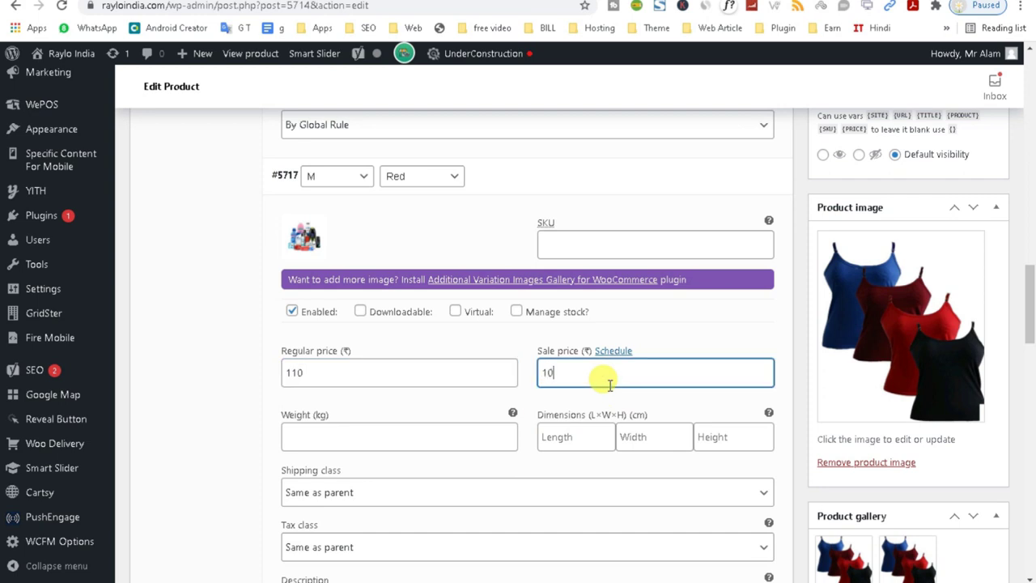
type("100")
scroll(632, 380, "down", 8)
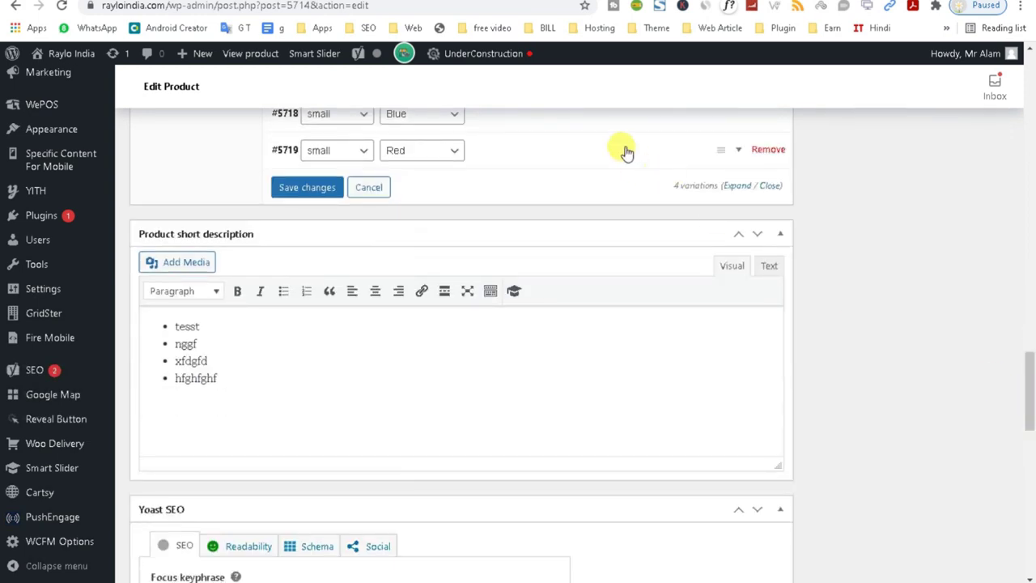
Give variation #5718 the common pharma image and a regular price of 90.
left_click(564, 124)
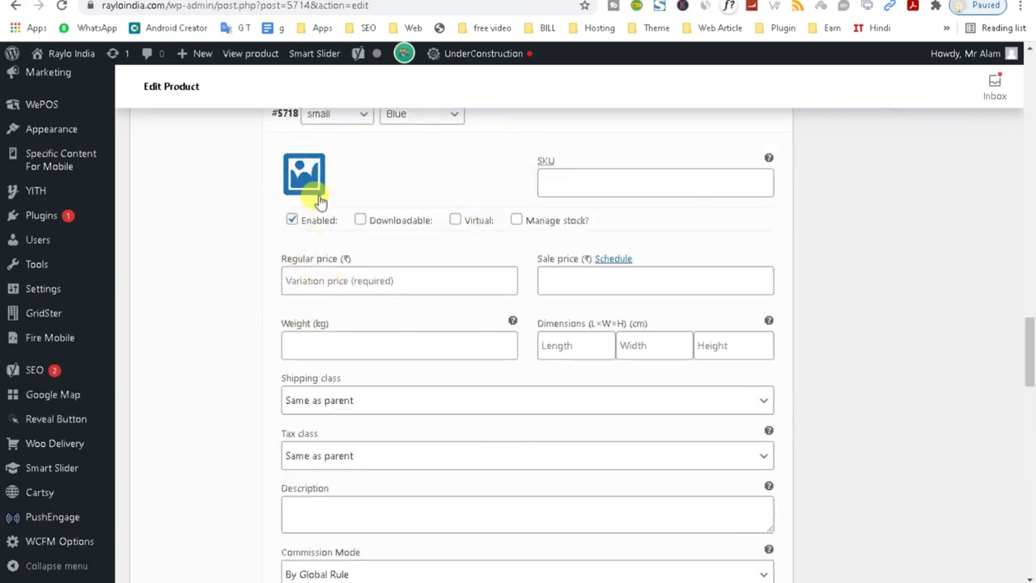
left_click(304, 175)
left_click(404, 259)
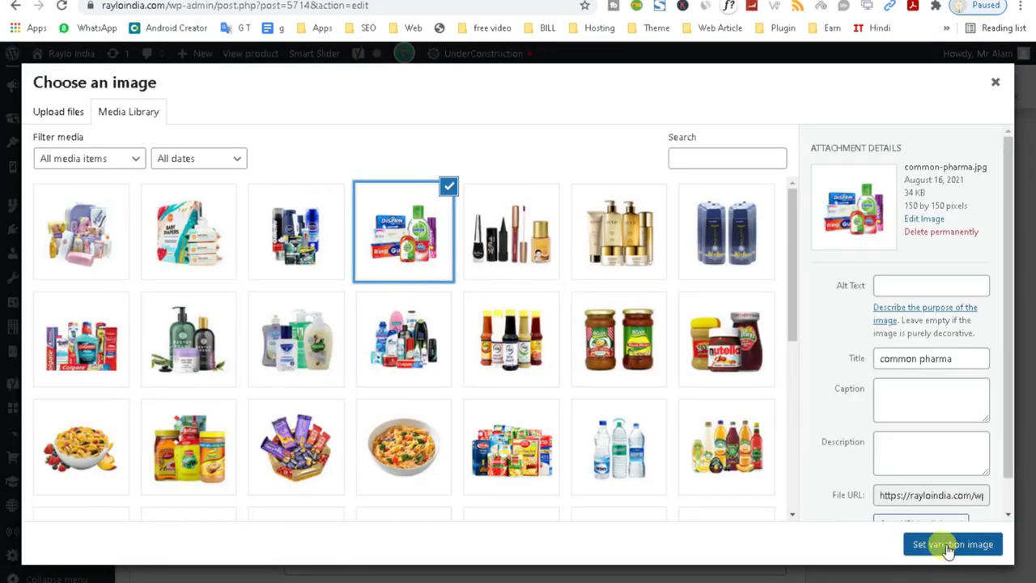
left_click(950, 546)
left_click(337, 307)
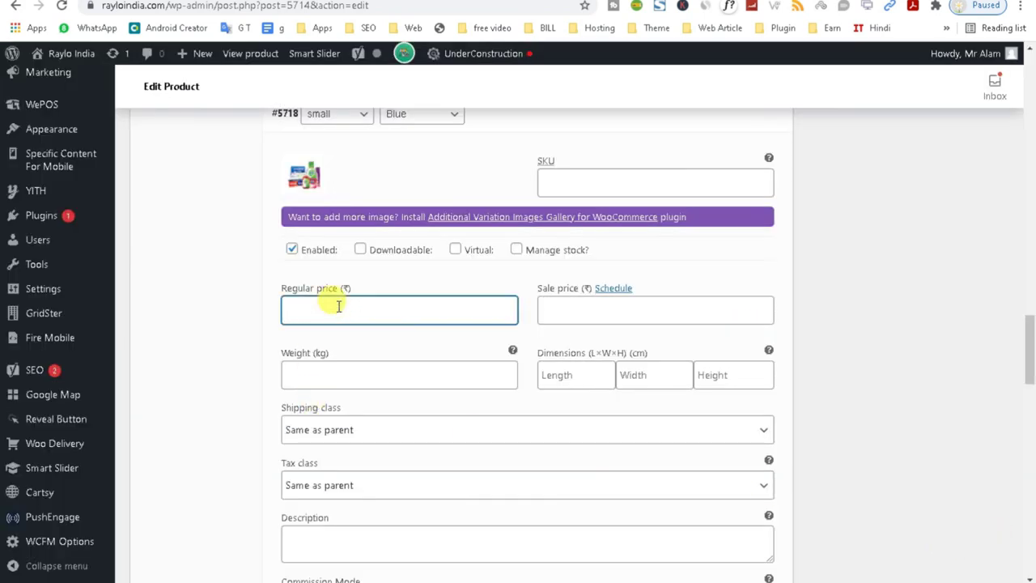
type("90")
left_click(598, 311)
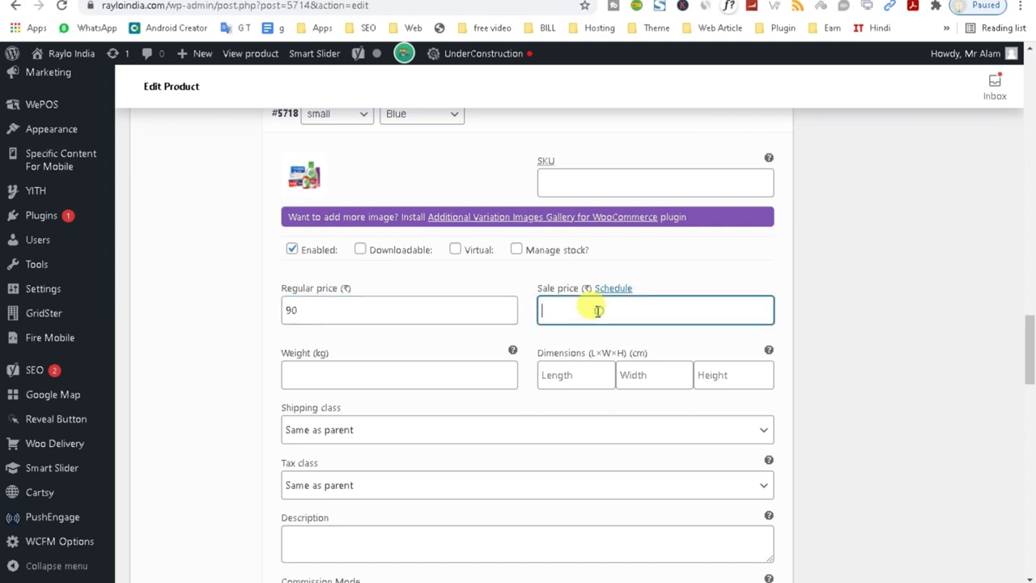
Give variation #5719 the body wash image, regular price 70, sale 60, then save variations.
left_click_drag(1032, 324, 1025, 363)
left_click(498, 336)
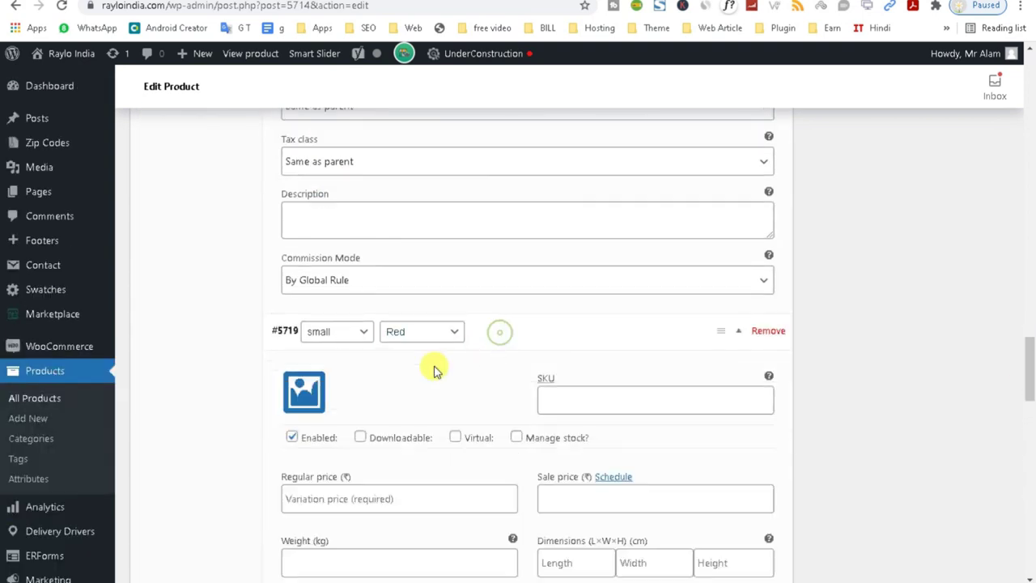
left_click(303, 392)
left_click(296, 338)
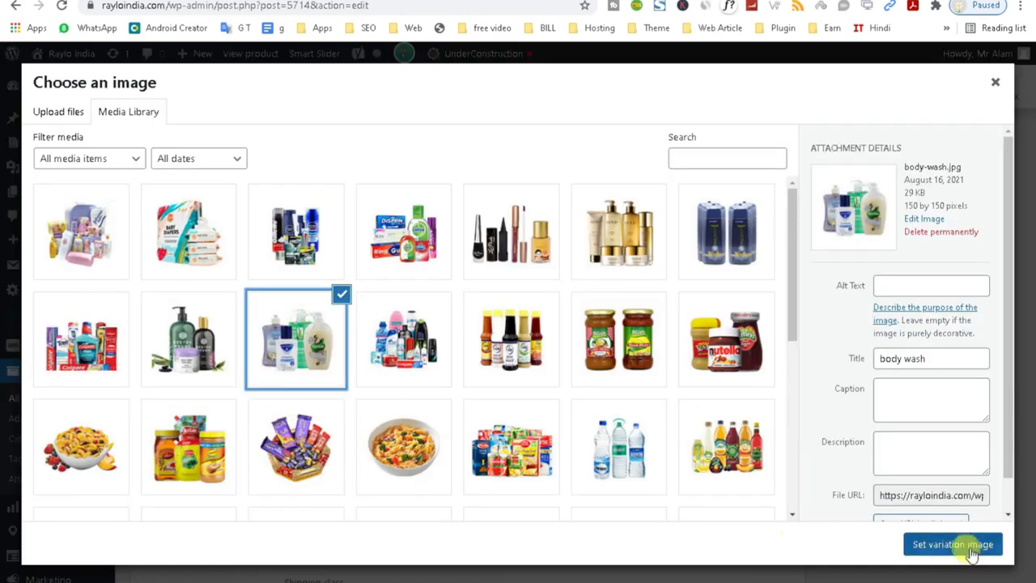
left_click(952, 545)
left_click_drag(1031, 365, 1032, 399)
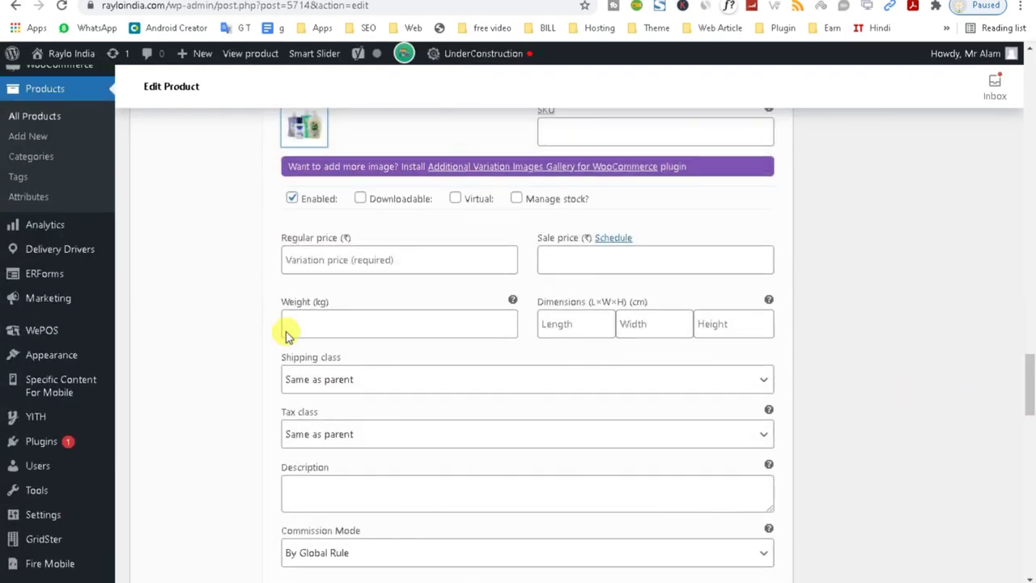
left_click(308, 262)
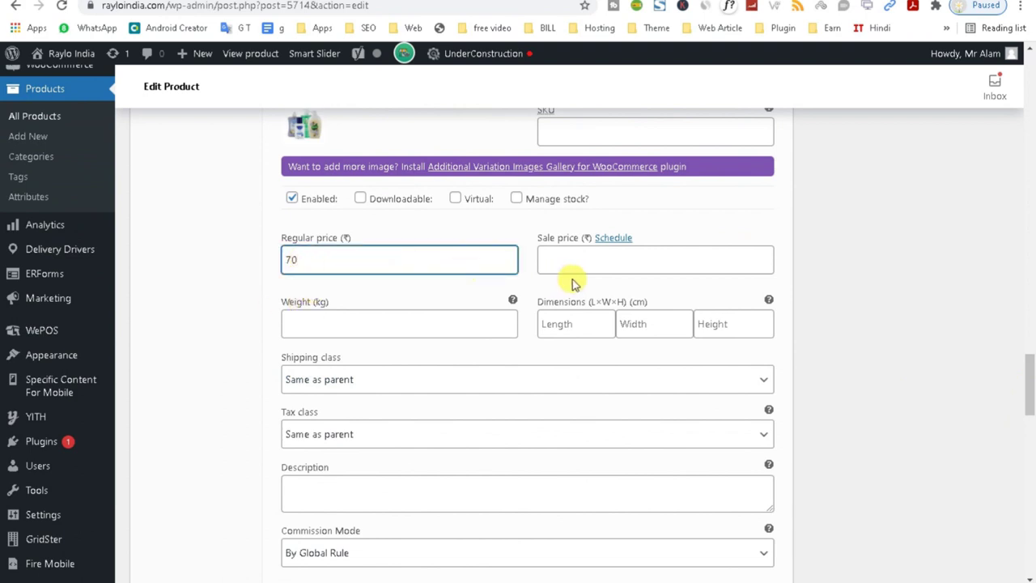
left_click(603, 255)
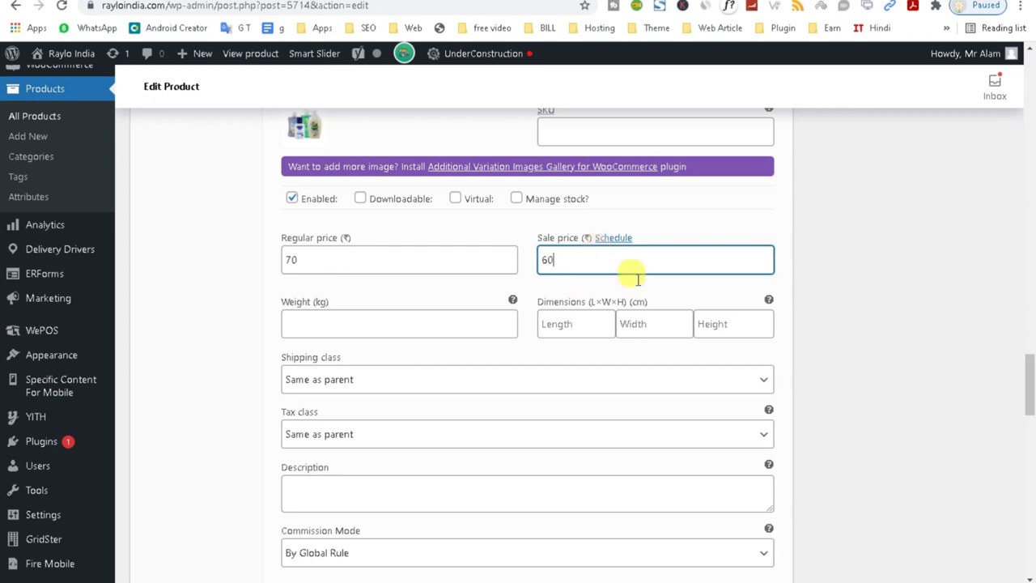
left_click_drag(1028, 374, 995, 432)
left_click(293, 130)
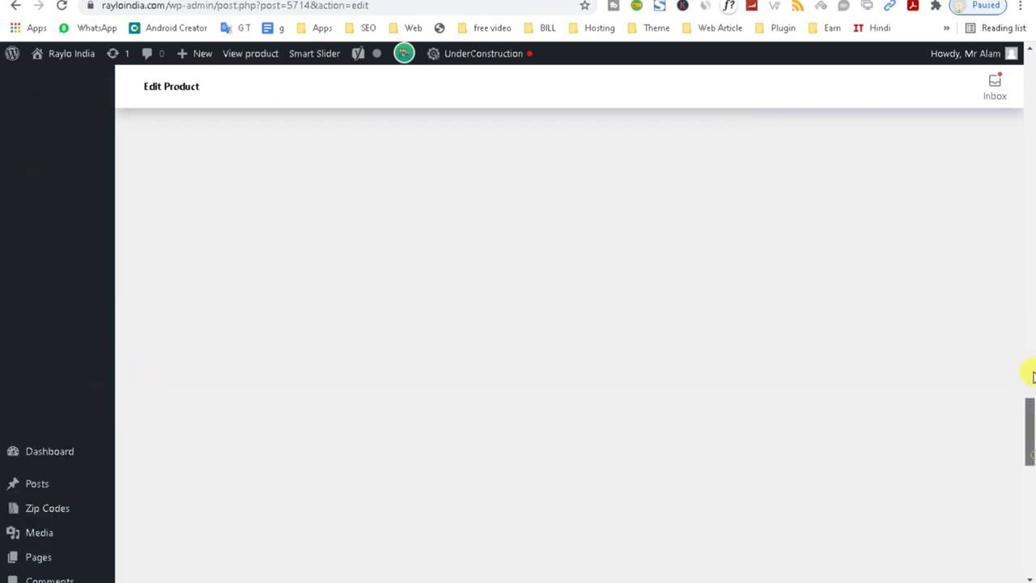
Update the 'test' product and open its storefront page from the View Product link.
left_click_drag(1032, 377, 1032, 205)
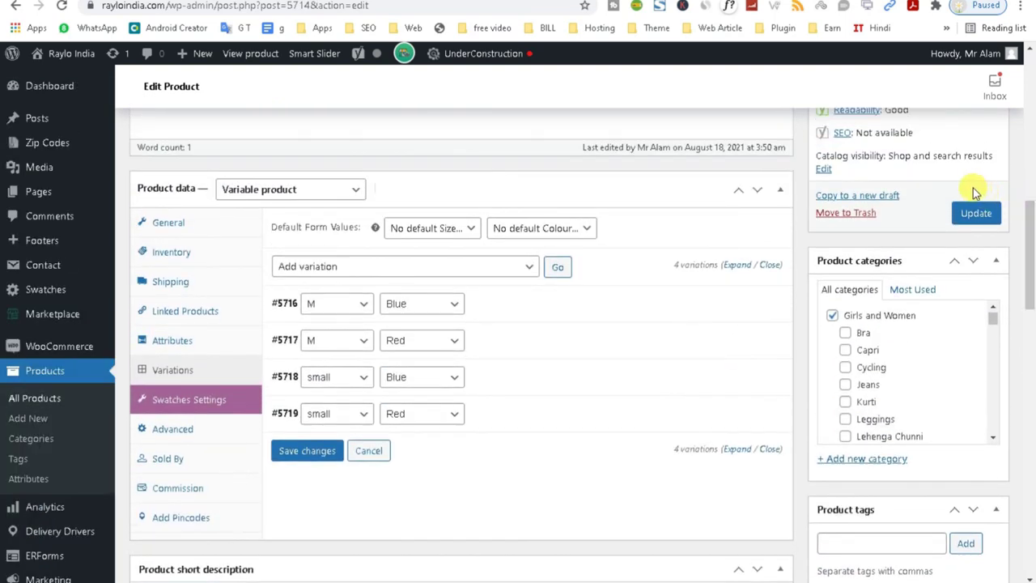
left_click(975, 212)
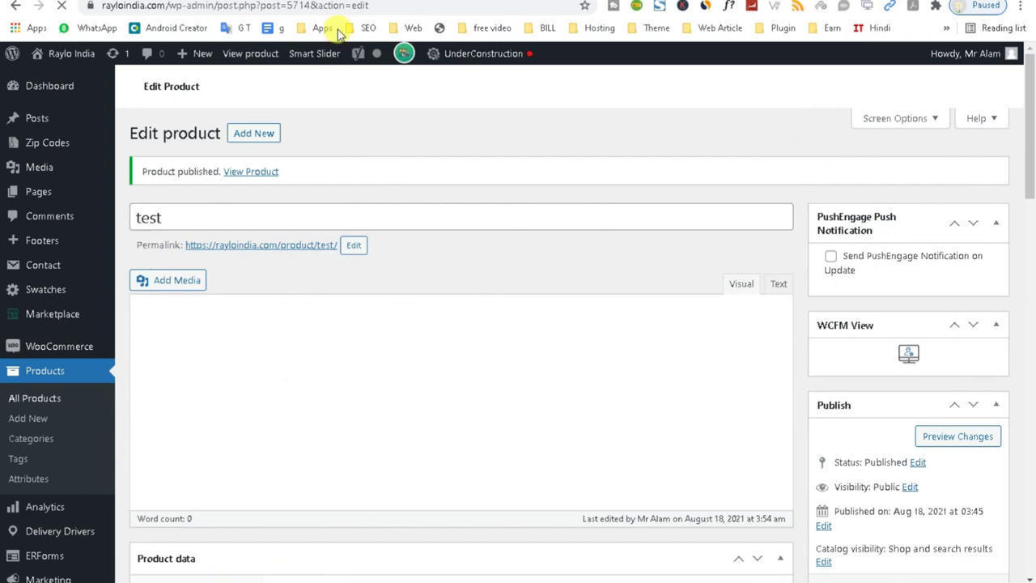
left_click(250, 169)
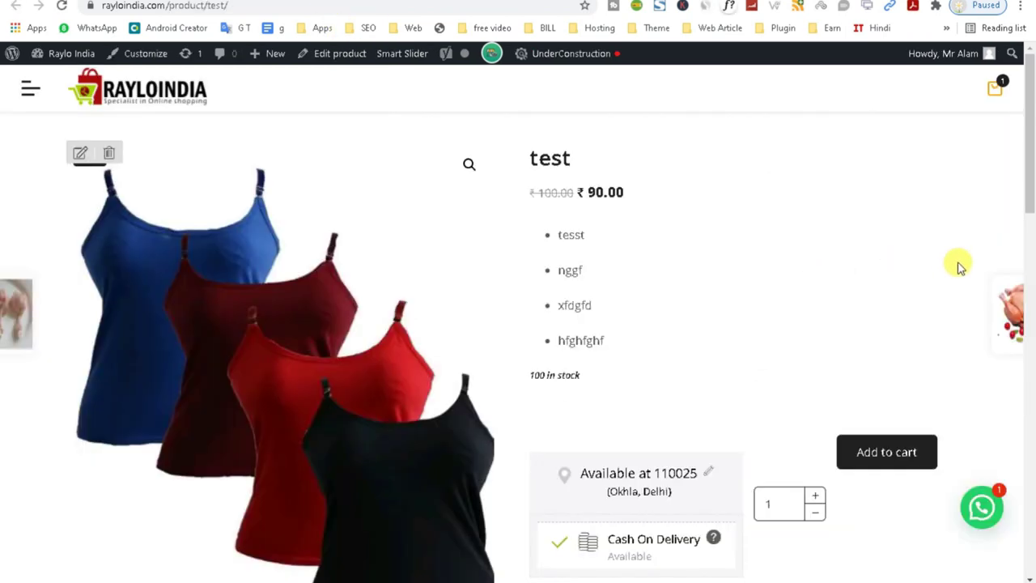
Reload the test product page and try the Blue, Red and small-size swatches.
left_click(61, 10)
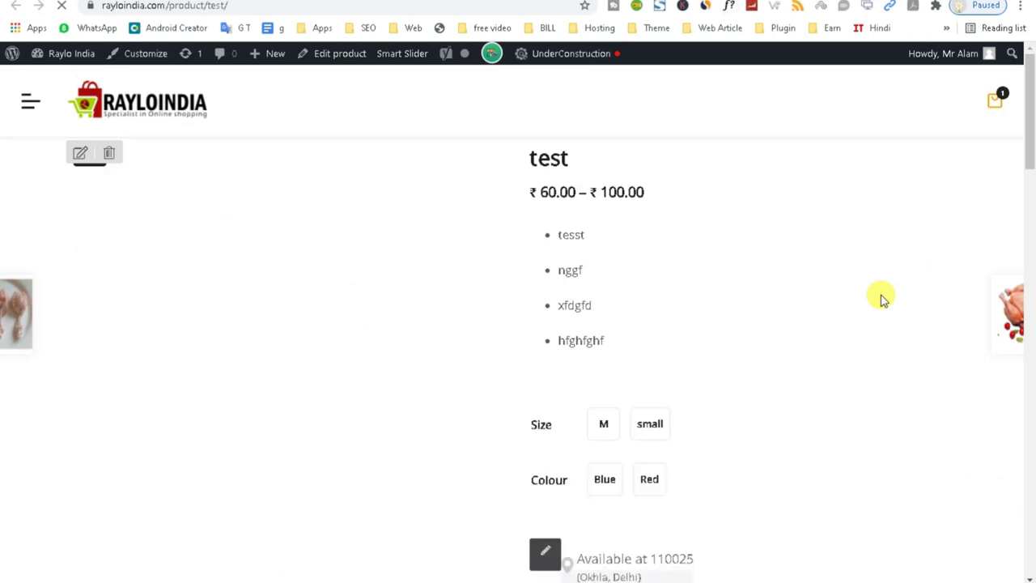
left_click_drag(1034, 159, 1029, 202)
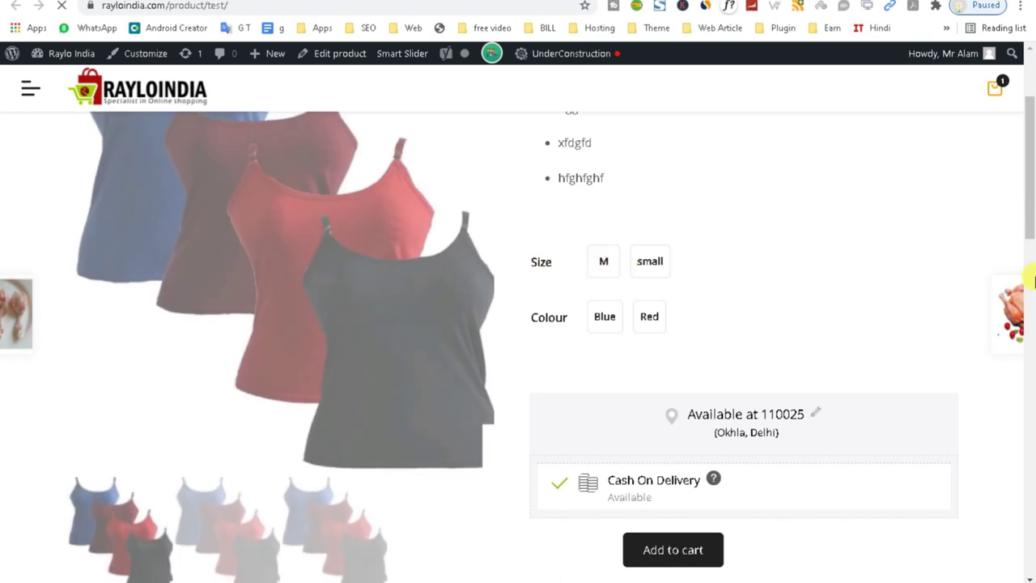
left_click_drag(1032, 217, 1020, 197)
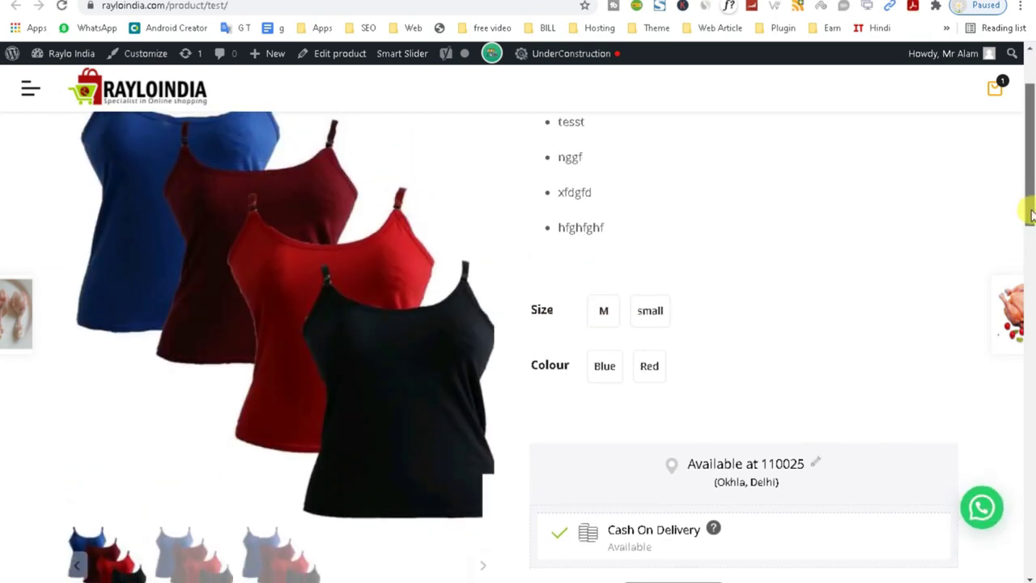
scroll(836, 280, "down", 1)
left_click(605, 301)
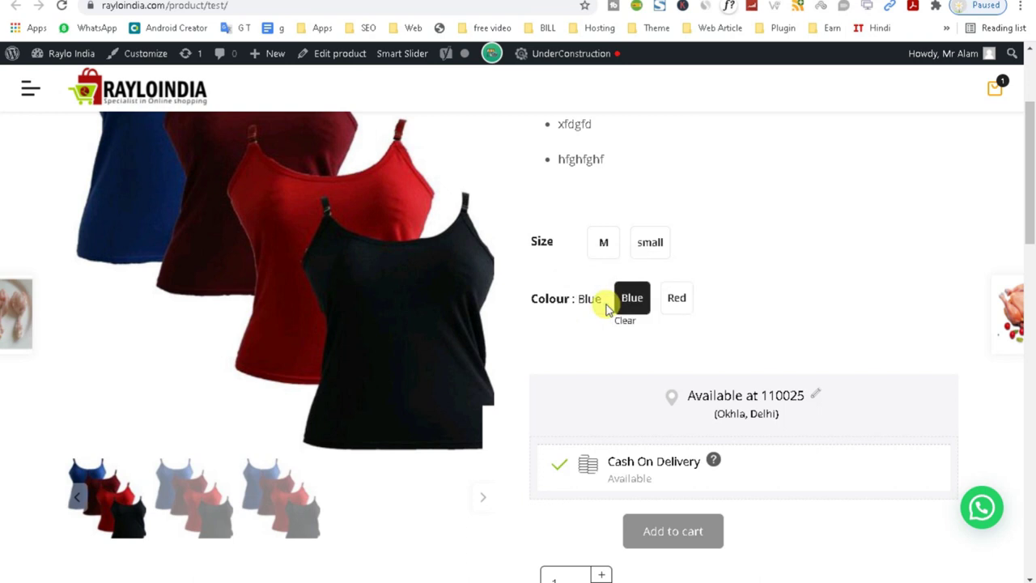
left_click(676, 307)
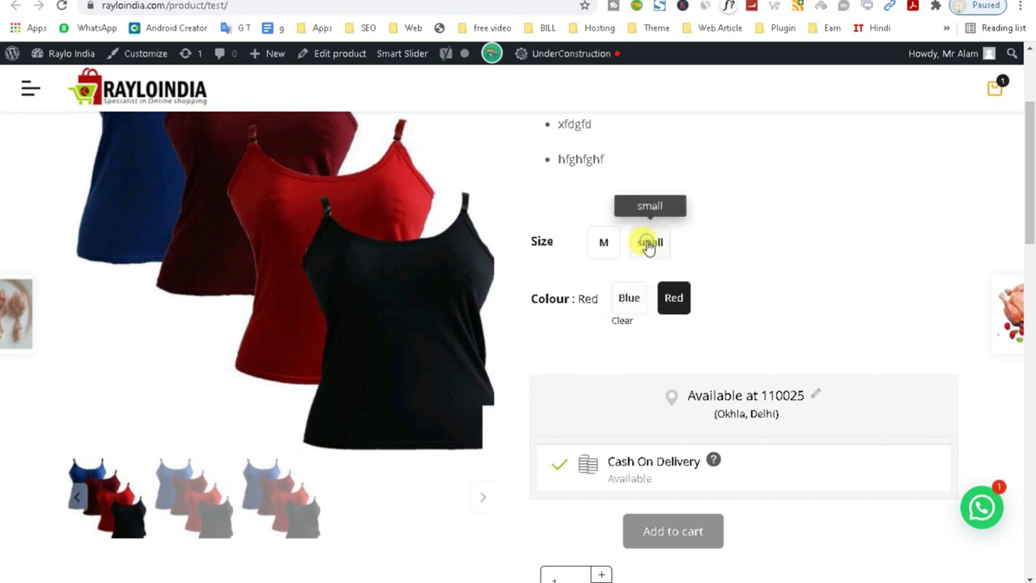
left_click(647, 240)
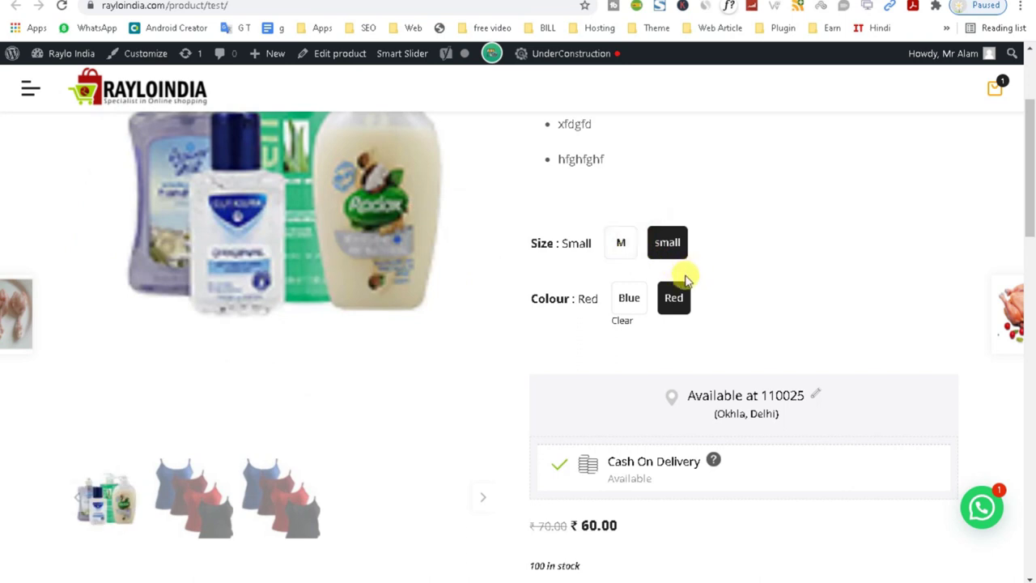
Switch to Blue, then size M, then Red, ending on the ₹100.00 variation.
left_click_drag(1029, 231, 1028, 208)
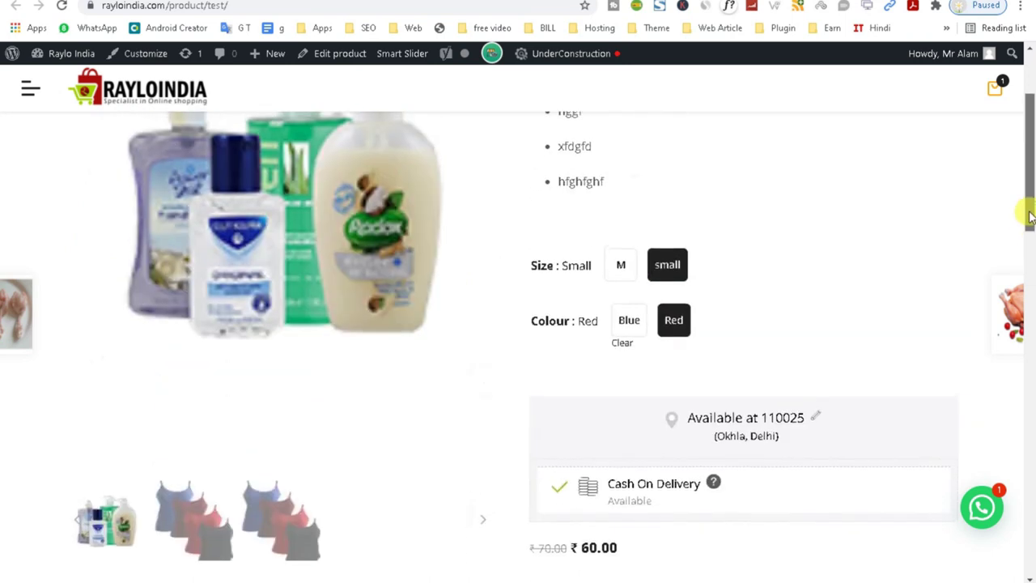
left_click(627, 323)
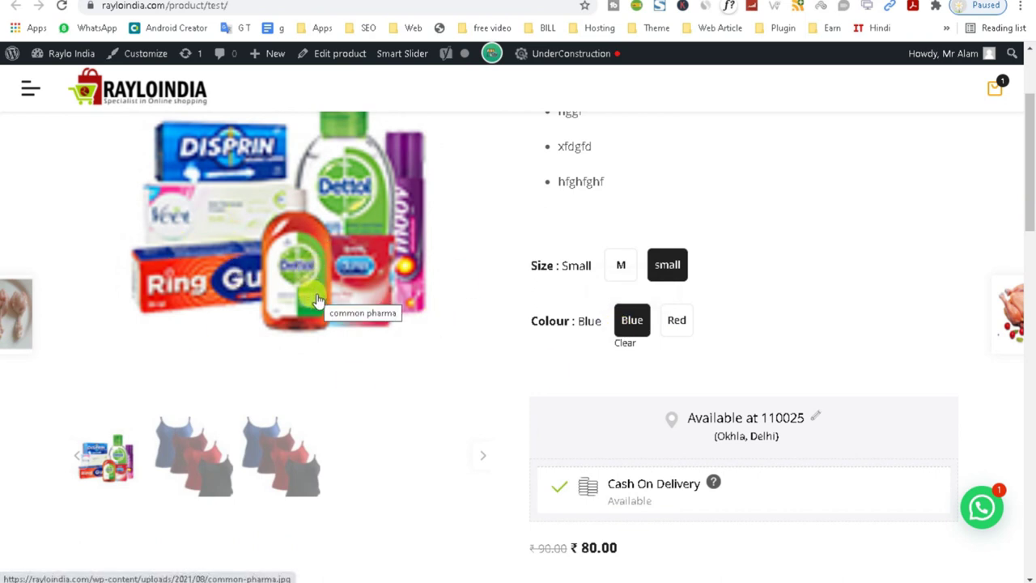
left_click(620, 266)
left_click(675, 321)
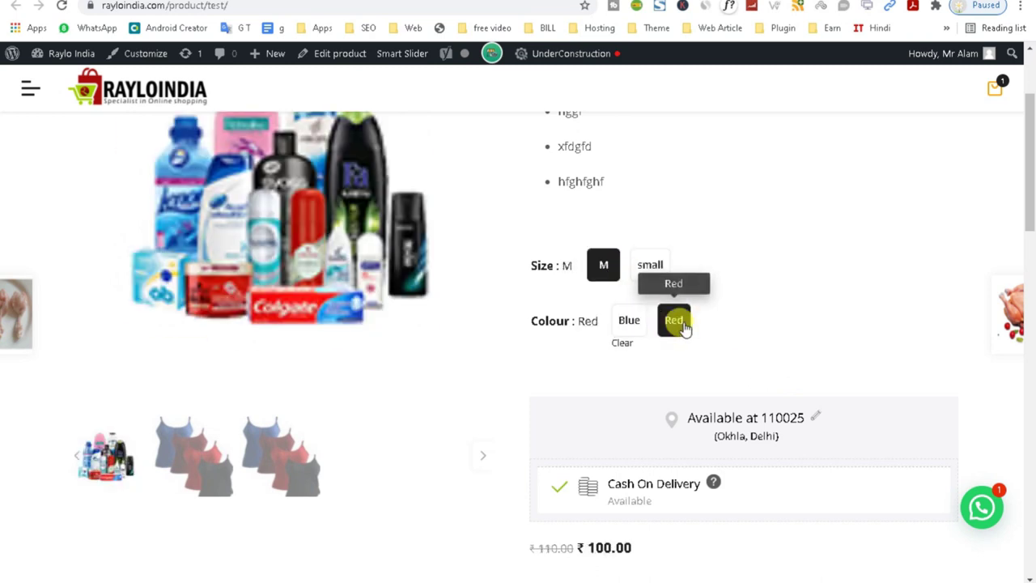
scroll(1028, 300, "down", 4)
left_click_drag(1029, 300, 1017, 232)
Return to the test product's edit page, look it over, then go to Delivery Drivers.
key("alt+Left")
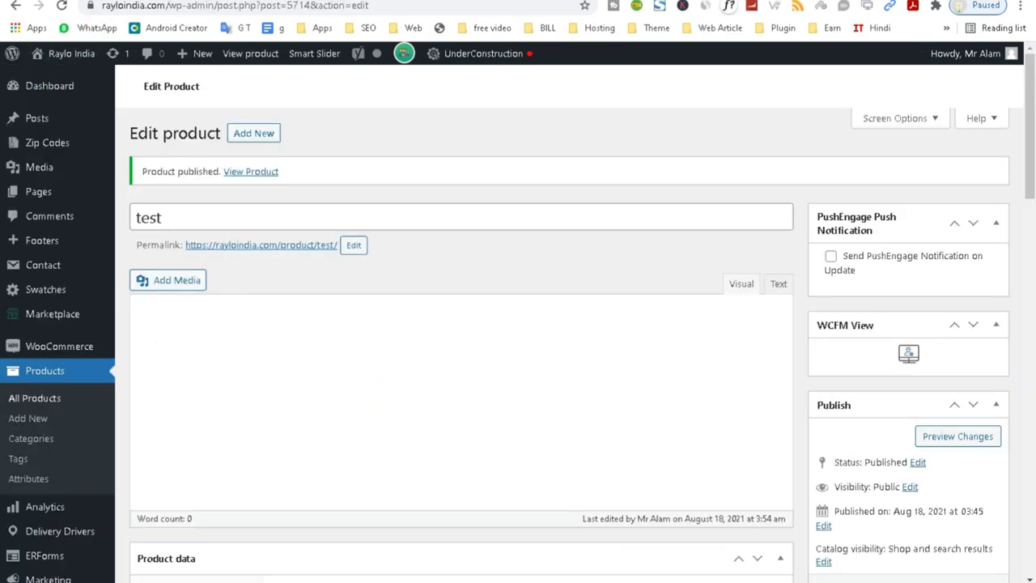
left_click_drag(1033, 144, 1025, 522)
left_click_drag(1024, 521, 1034, 256)
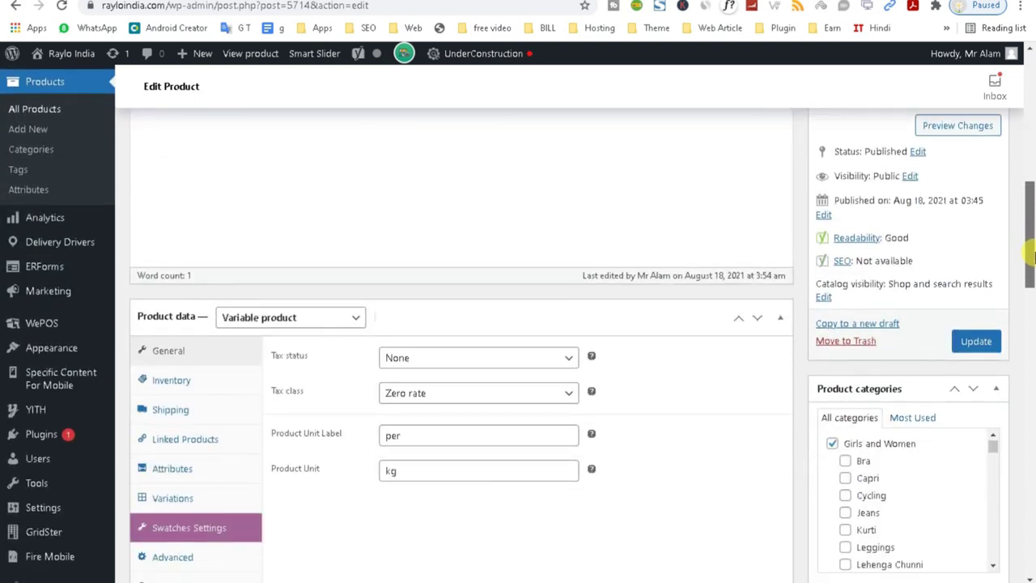
left_click(76, 251)
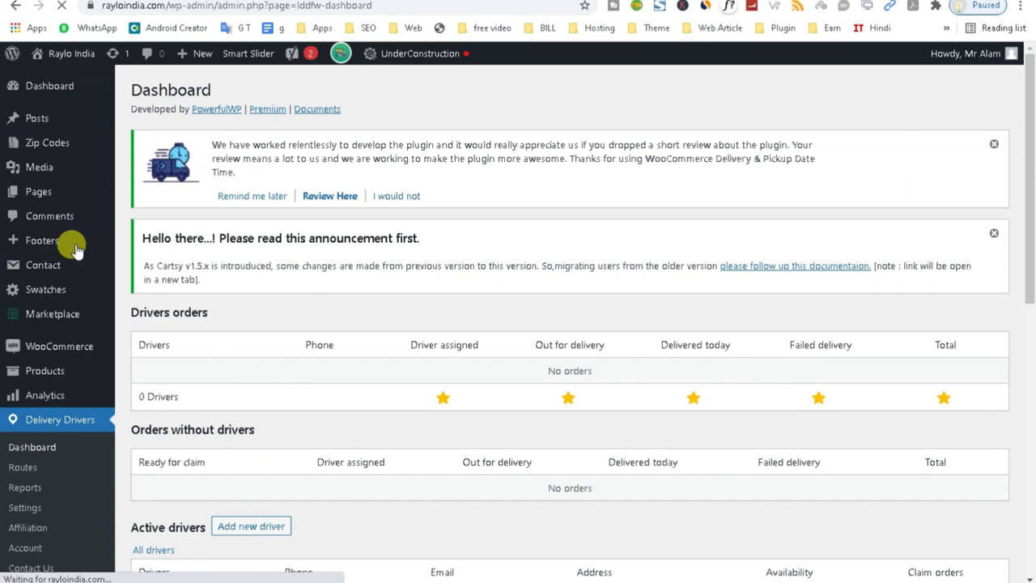
Copy the Active drivers panel link and driver email, then restore the driver panel window.
left_click_drag(1027, 220, 1032, 332)
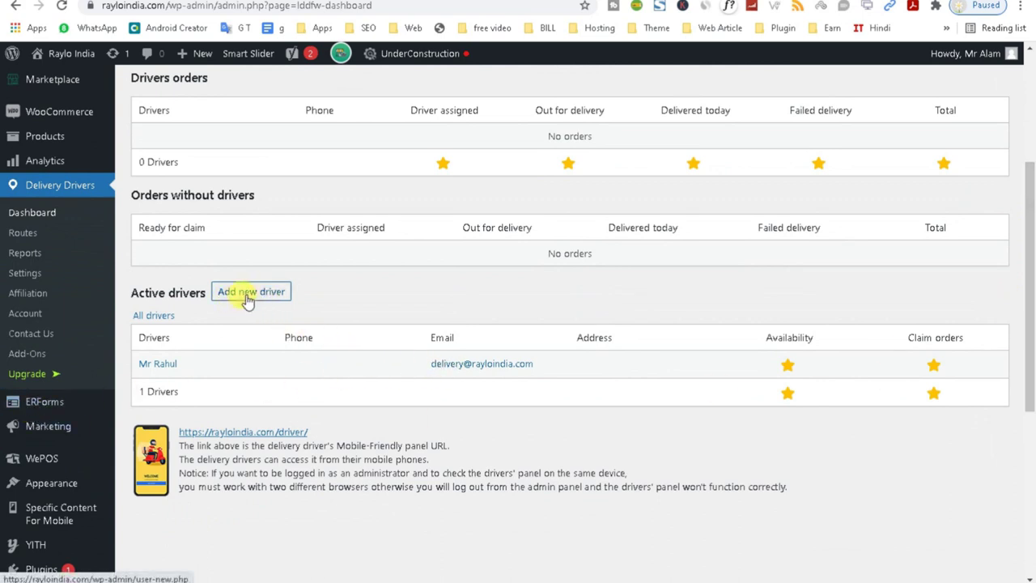
right_click(245, 437)
key("Escape")
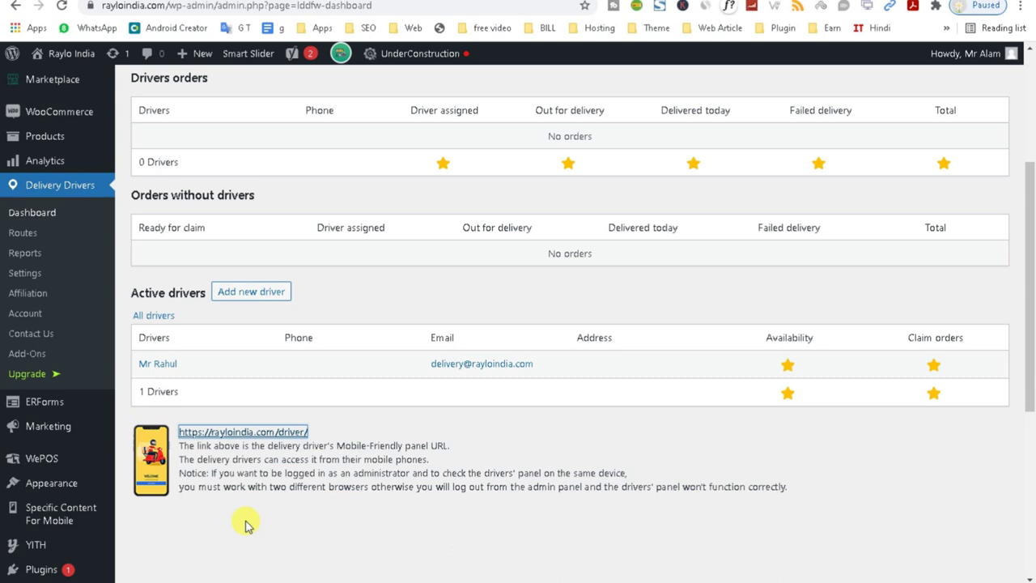
left_click_drag(547, 360, 418, 377)
key("ctrl+c")
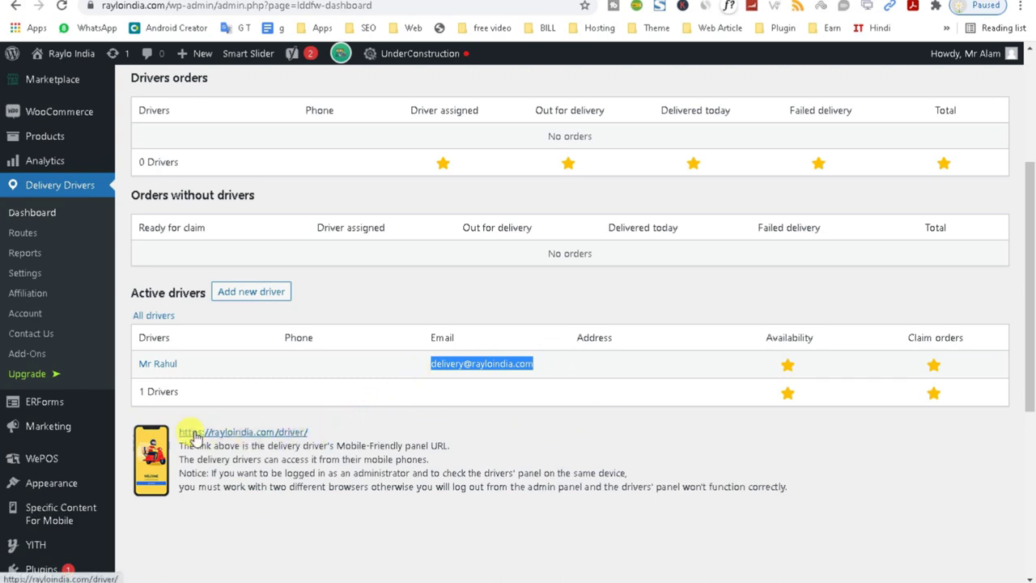
left_click(243, 432)
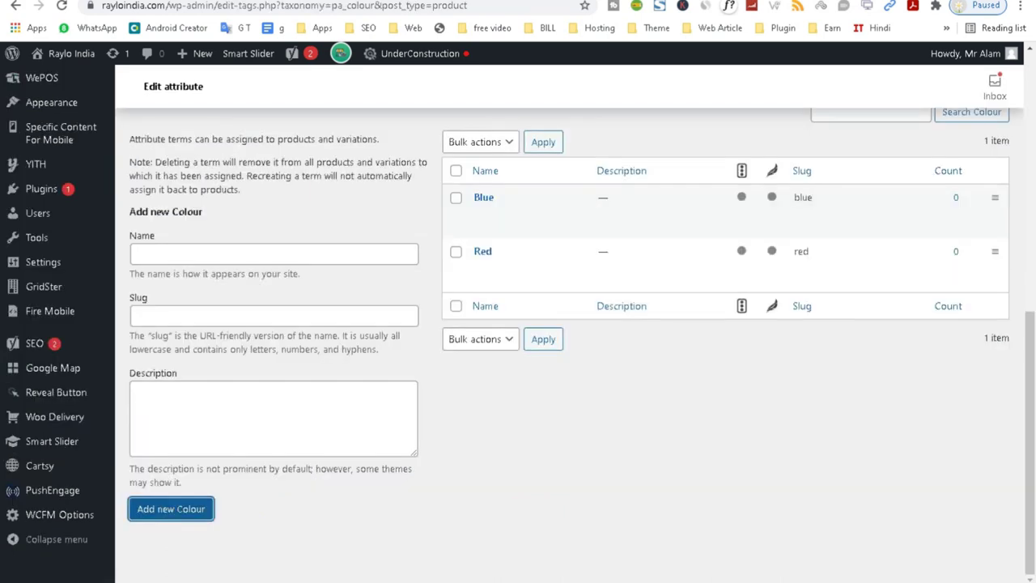
key("super+Down")
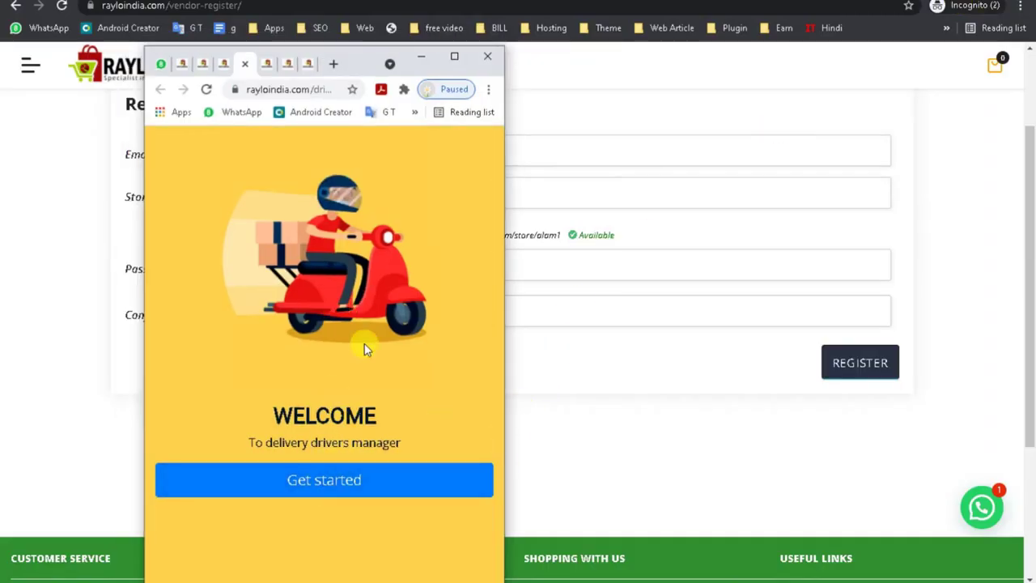
Log into the driver panel with the driver's email and password, retrying after the invalid-login error.
left_click(339, 484)
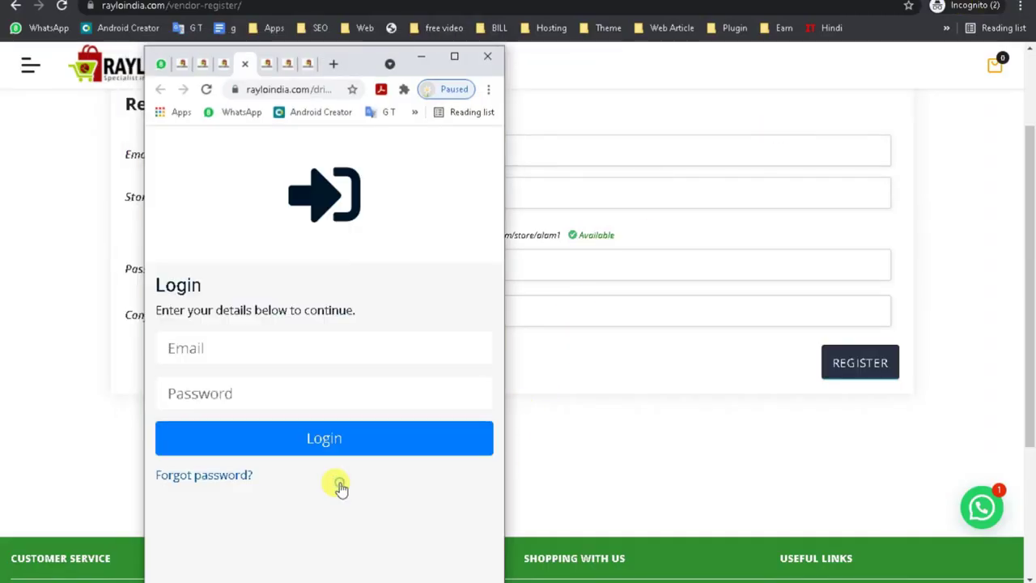
left_click(212, 348)
key("ctrl+v")
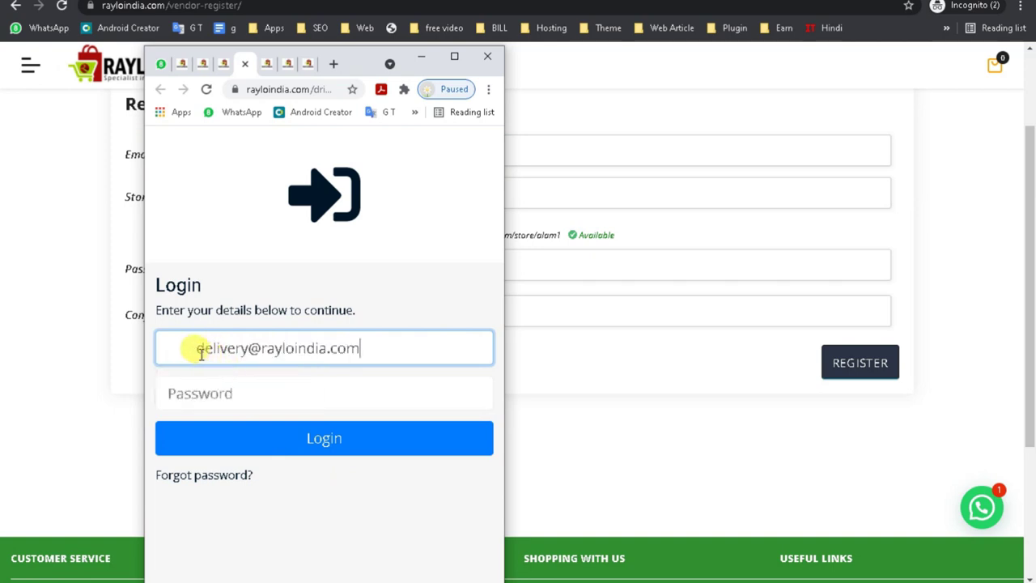
left_click_drag(220, 348, 138, 359)
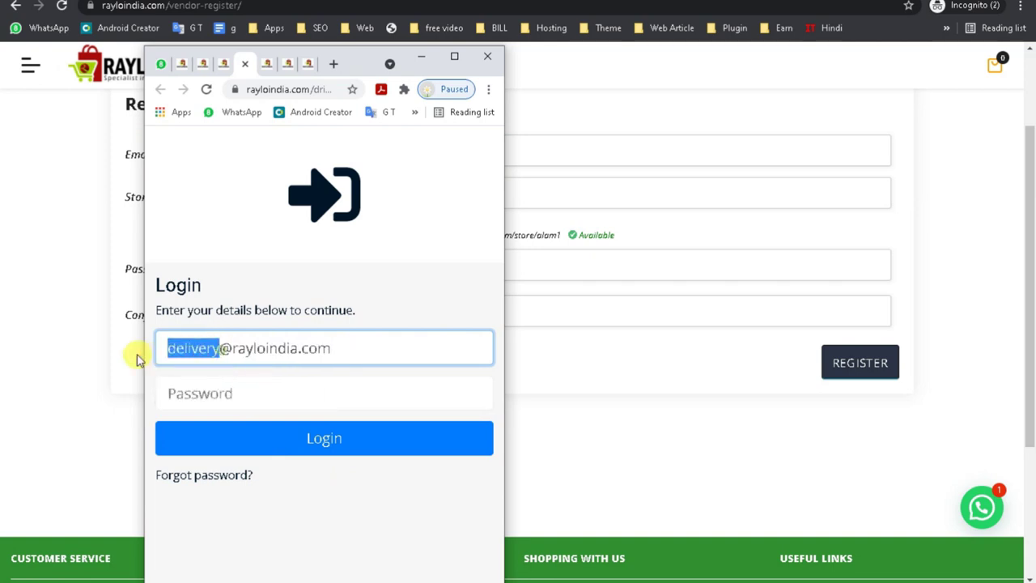
left_click(203, 394)
key("ctrl+v")
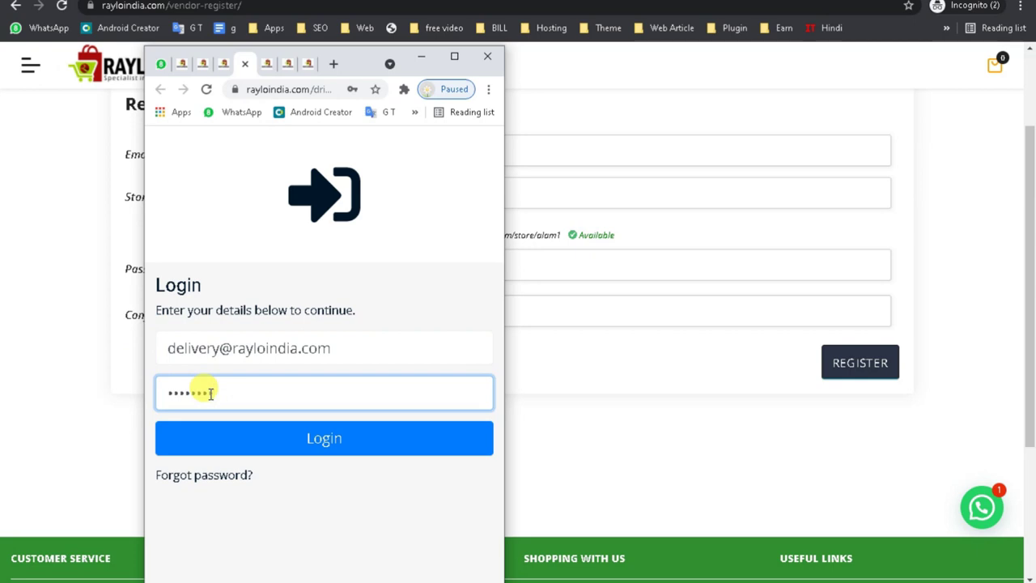
left_click(240, 437)
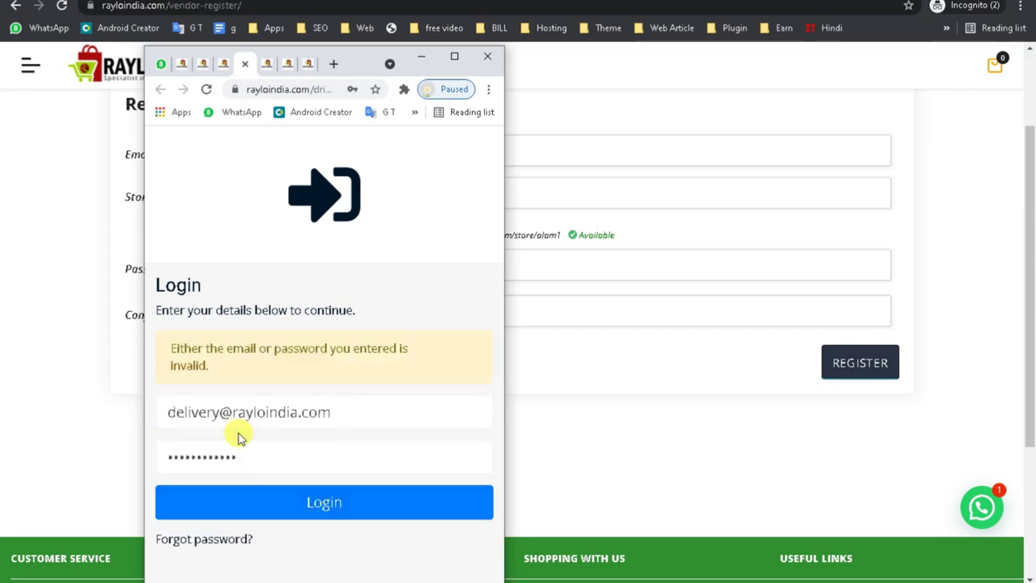
left_click(168, 458)
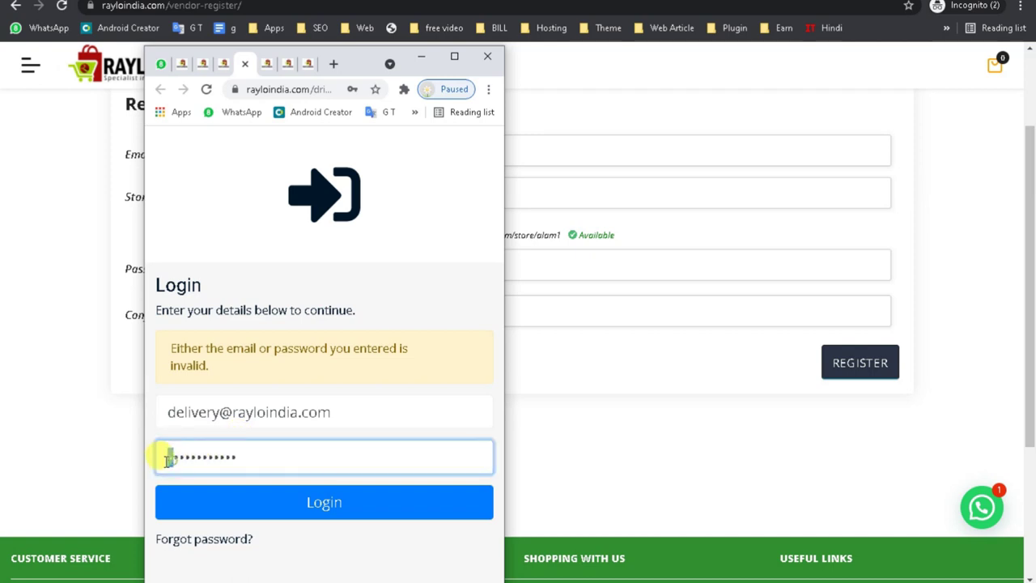
left_click(274, 510)
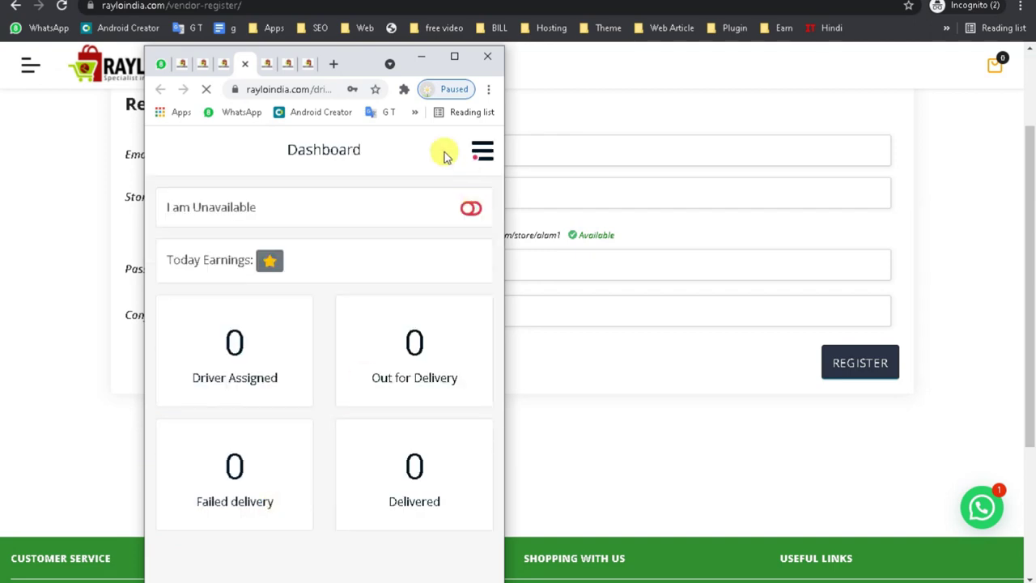
Maximize the driver panel, glance at its navigation menu, then return it to a narrow window.
left_click_drag(371, 58, 382, 14)
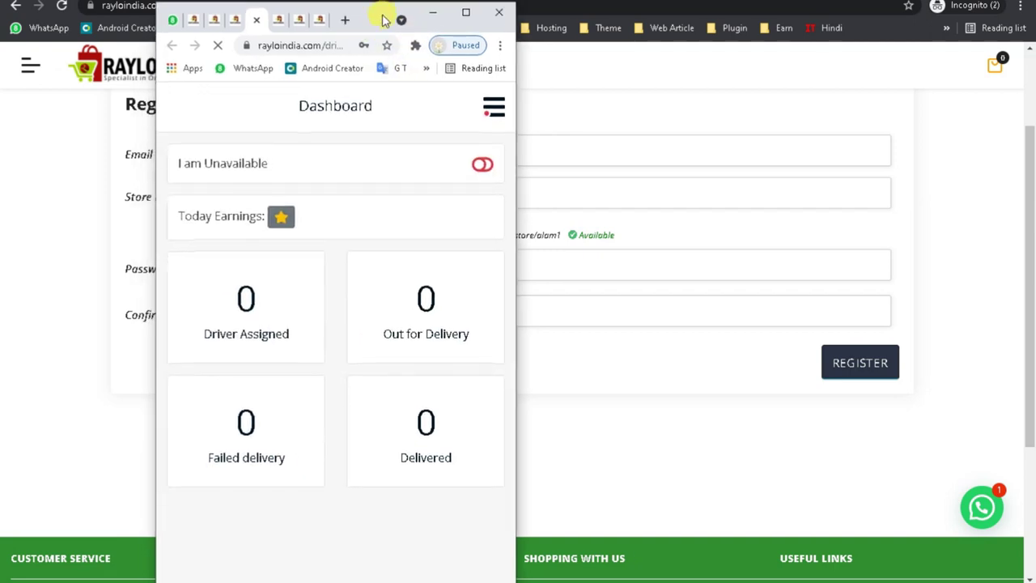
left_click(466, 13)
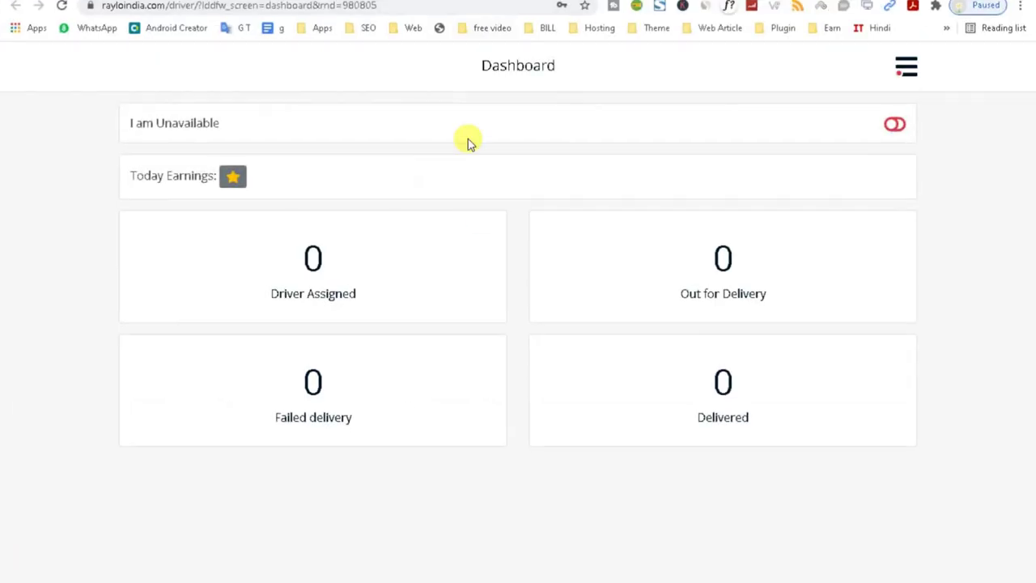
left_click(906, 69)
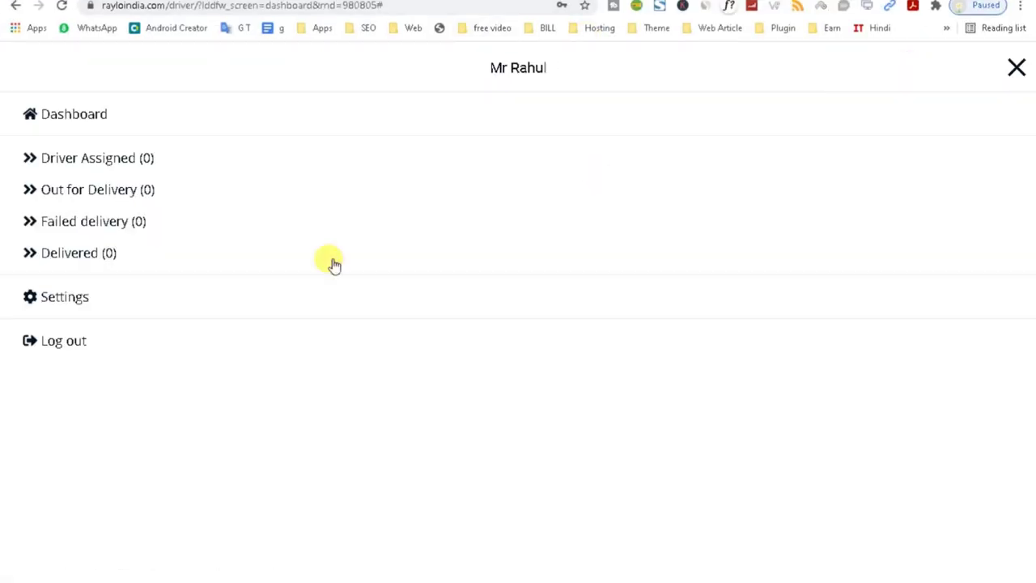
left_click(1015, 70)
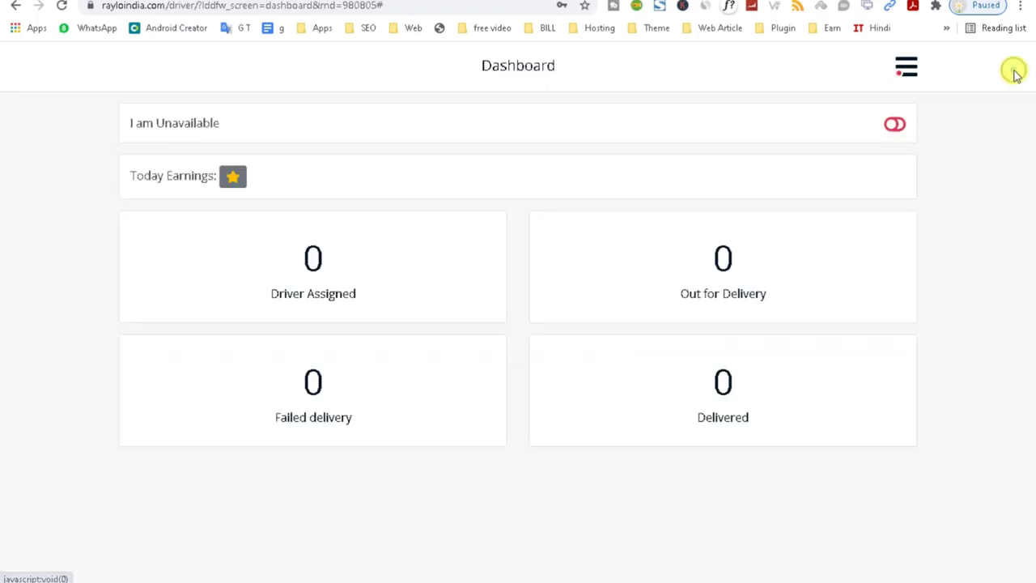
key("super+Down")
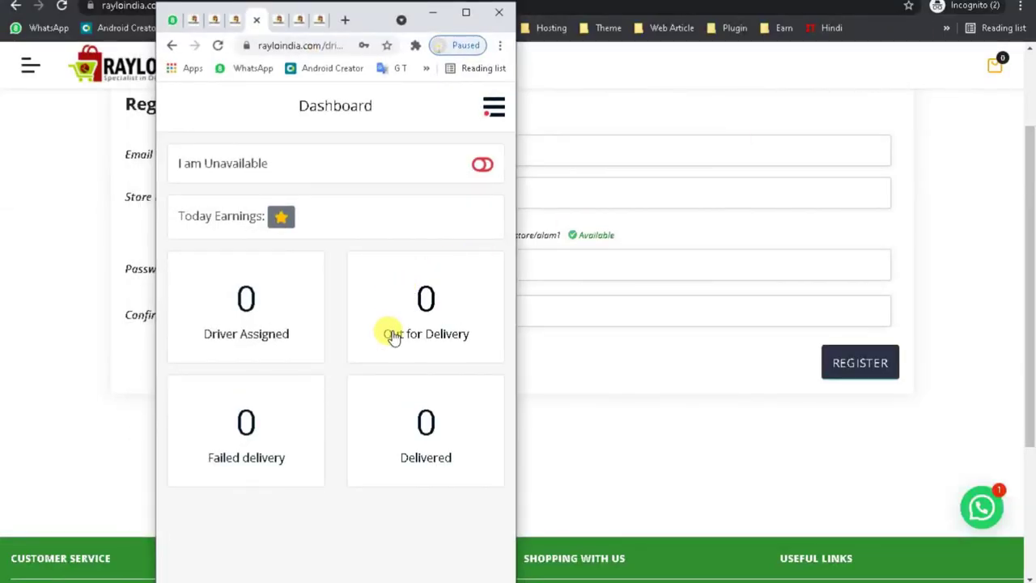
Toggle the driver between Available and Unavailable, leave them Unavailable, and show the navigation menu.
triple_click(188, 162)
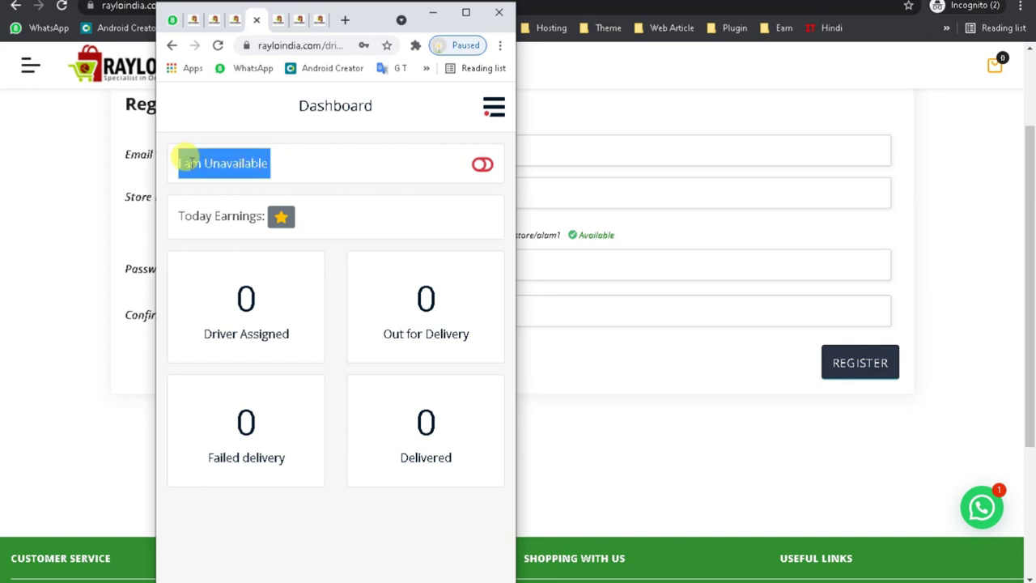
left_click(483, 165)
left_click(483, 166)
left_click(480, 171)
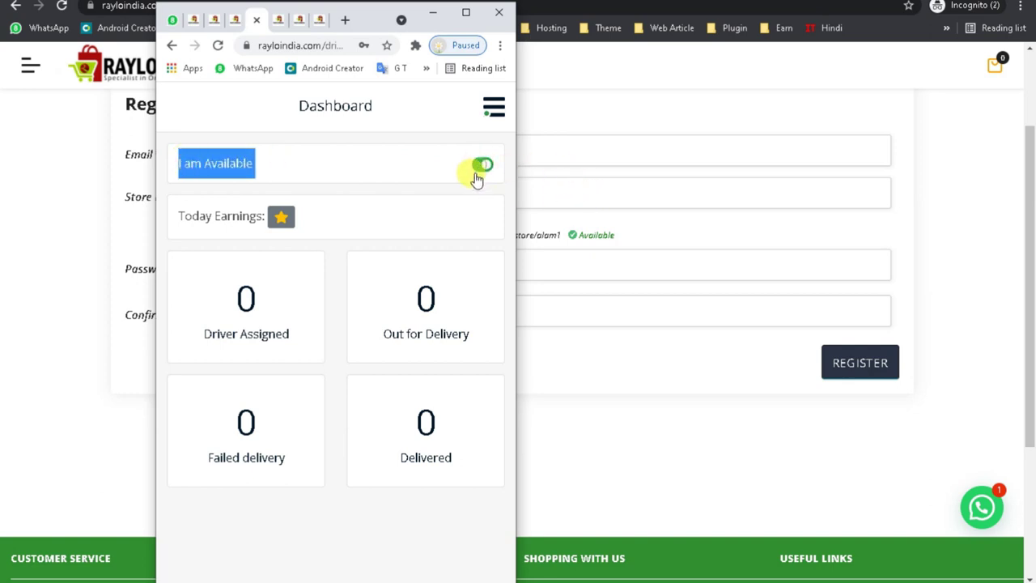
left_click(481, 174)
left_click(481, 172)
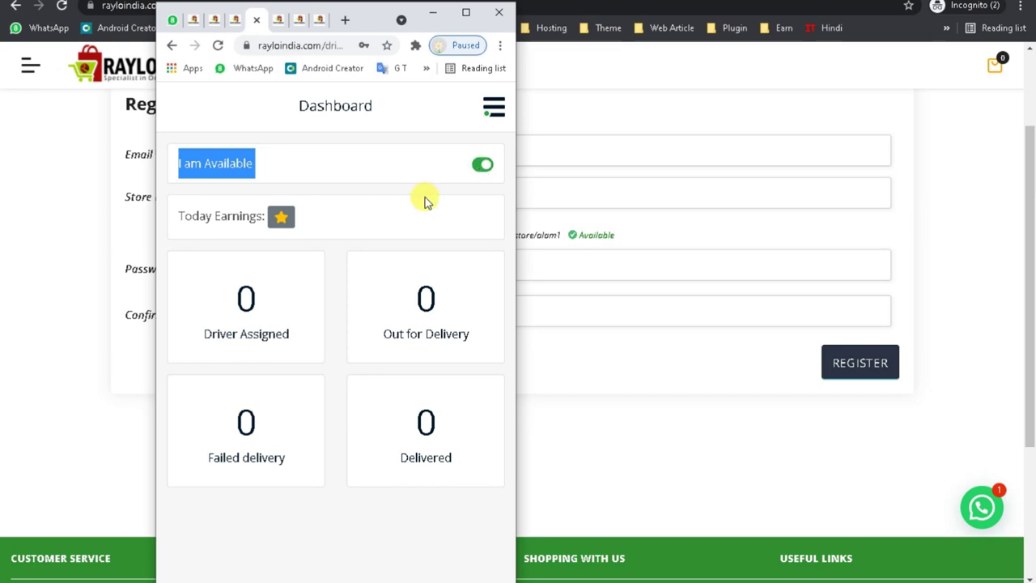
left_click(420, 202)
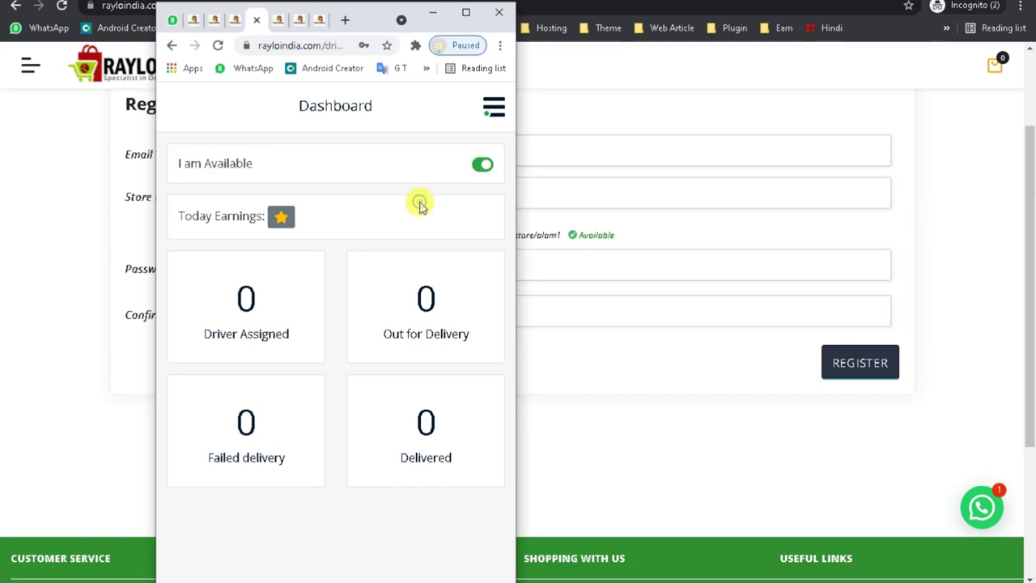
left_click(481, 172)
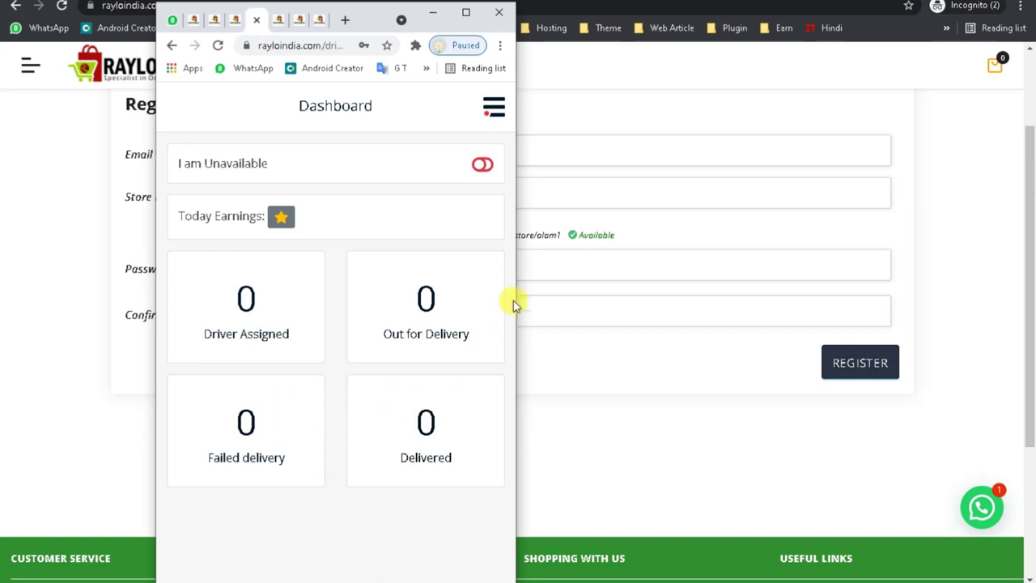
left_click(489, 110)
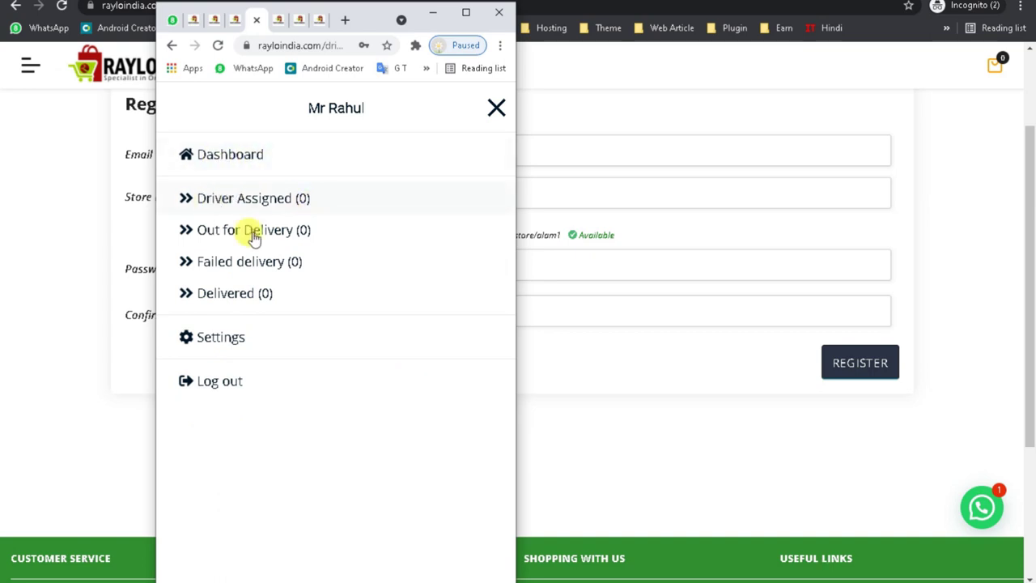
Scroll through the driver's Settings page, then maximize the driver panel window to full screen.
left_click(220, 348)
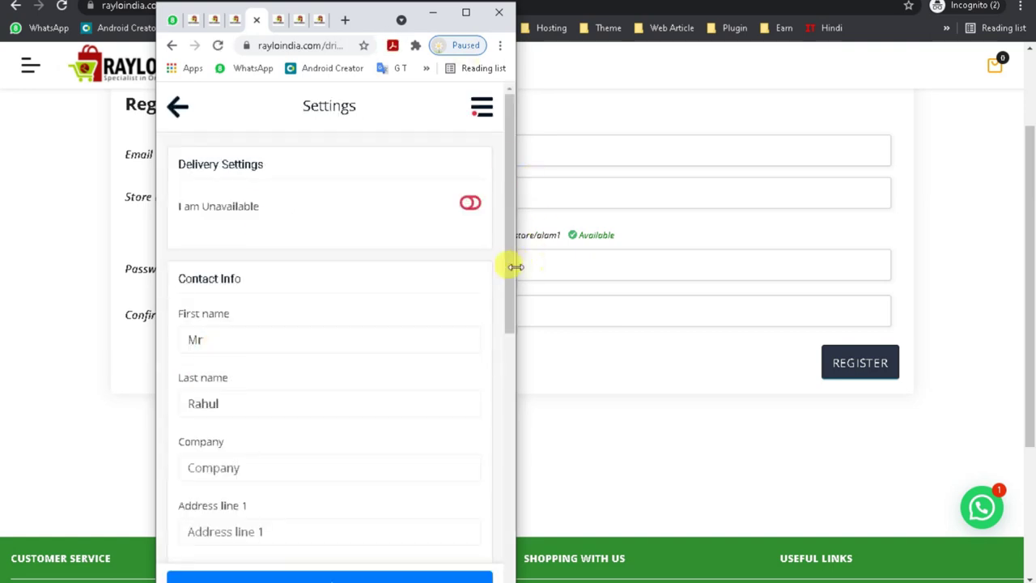
left_click_drag(509, 260, 497, 524)
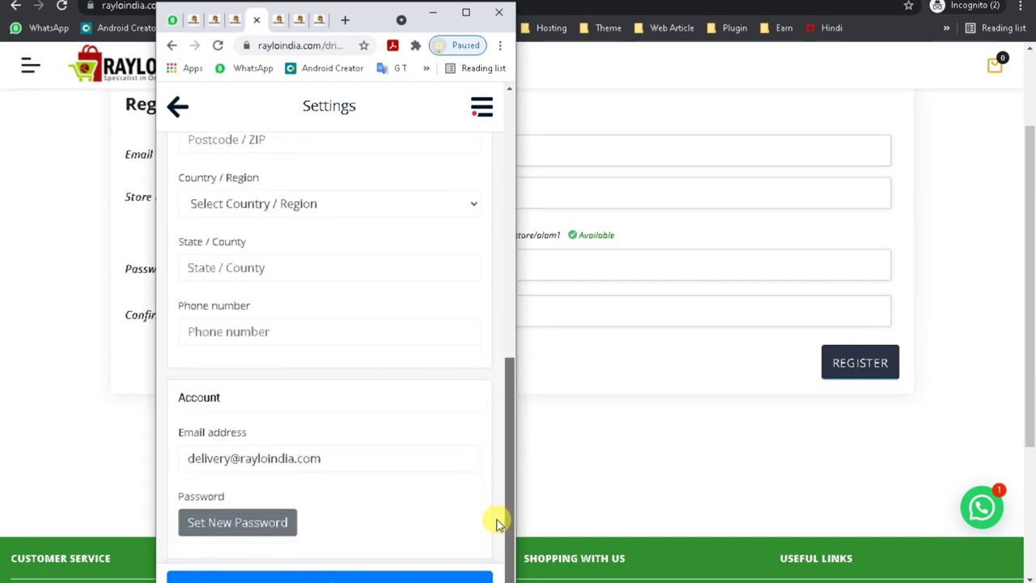
left_click_drag(497, 524, 484, 157)
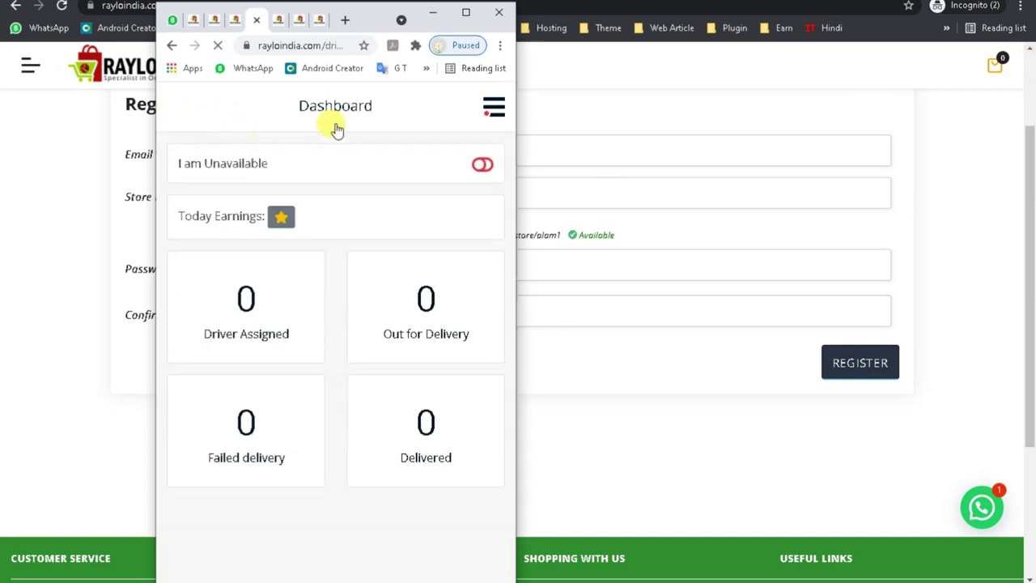
left_click(465, 12)
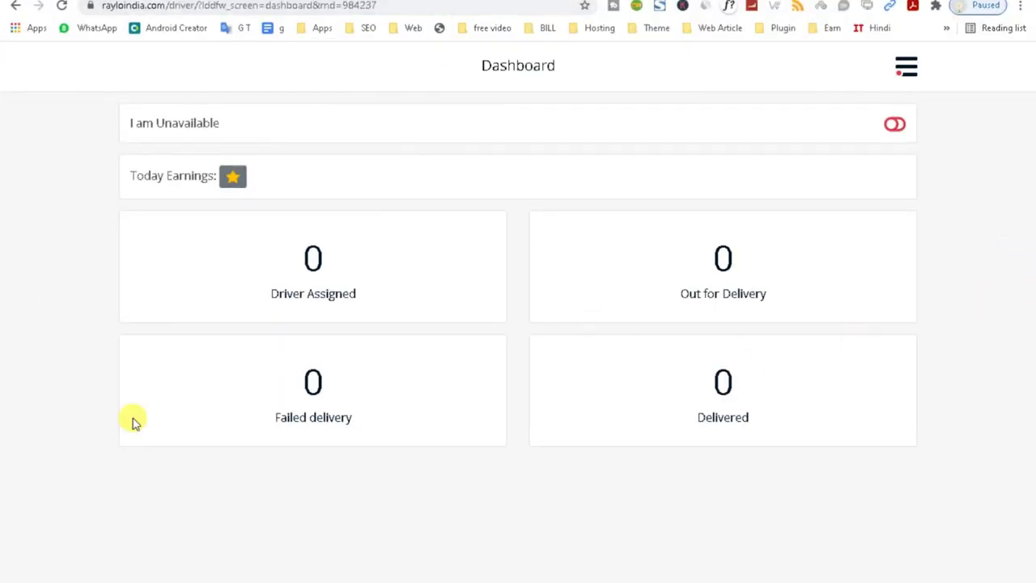
Log the driver out of the delivery panel from its navigation menu.
left_click_drag(443, 70, 567, 71)
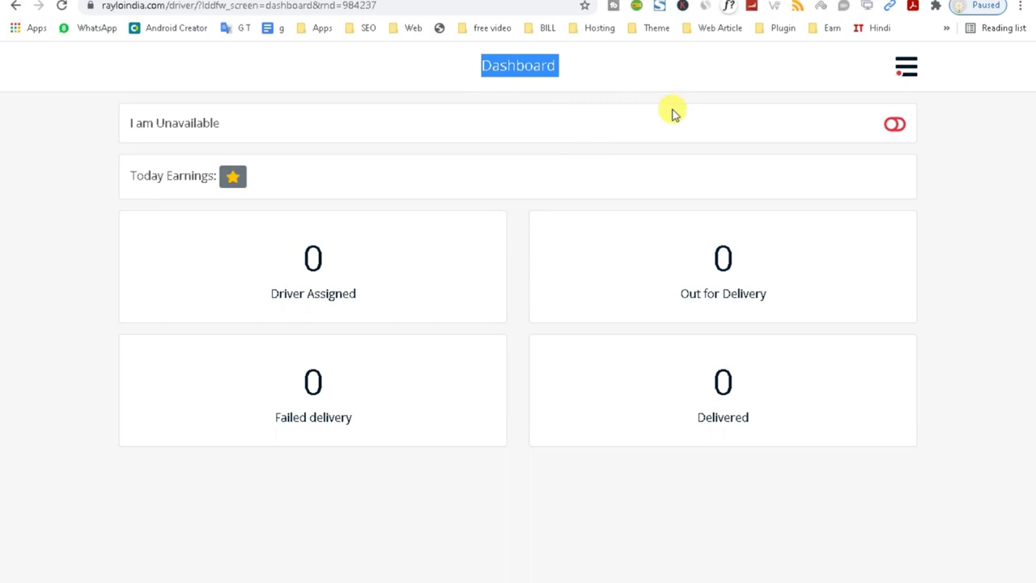
key("alt+Tab")
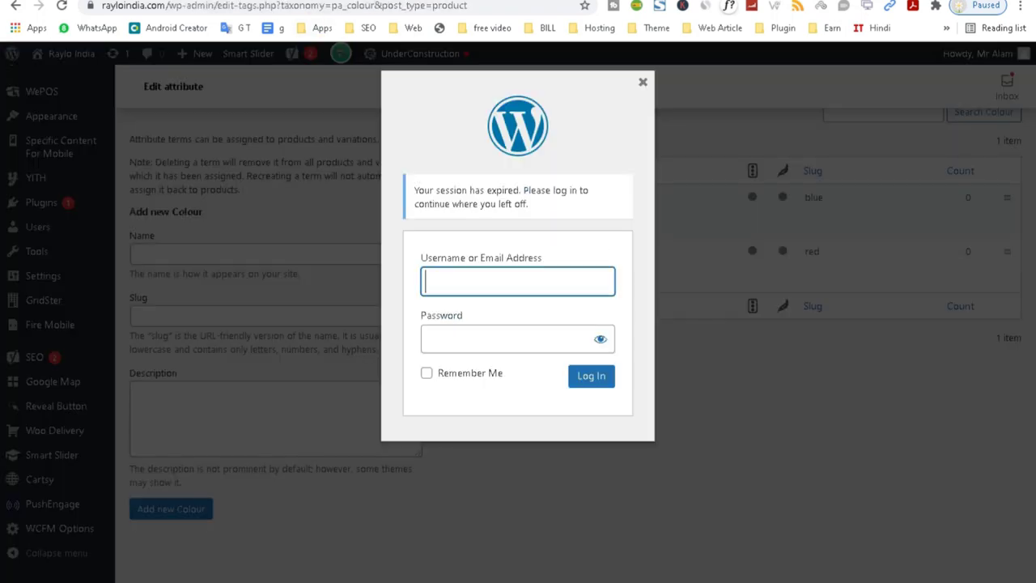
key("alt+Tab")
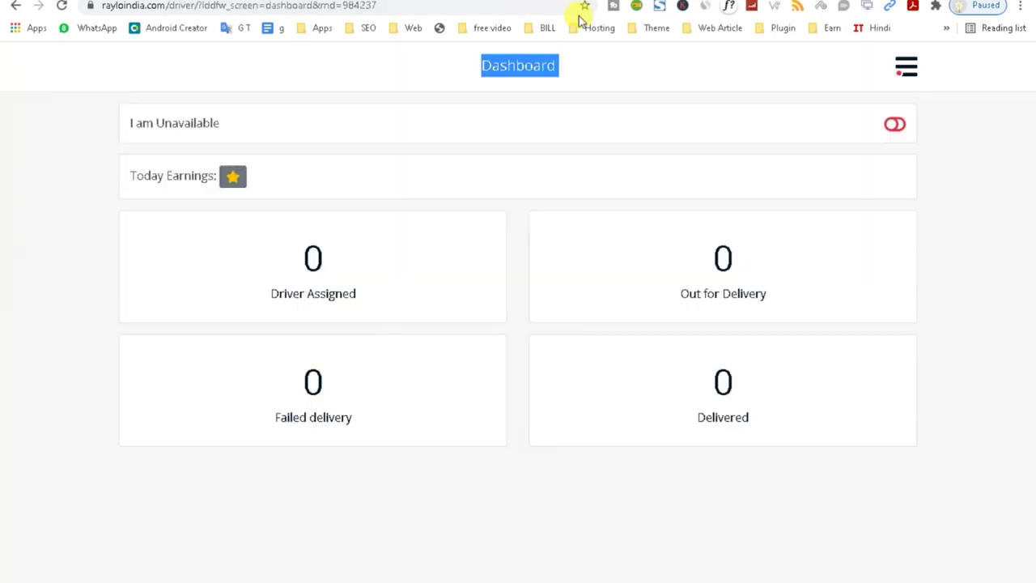
left_click(900, 73)
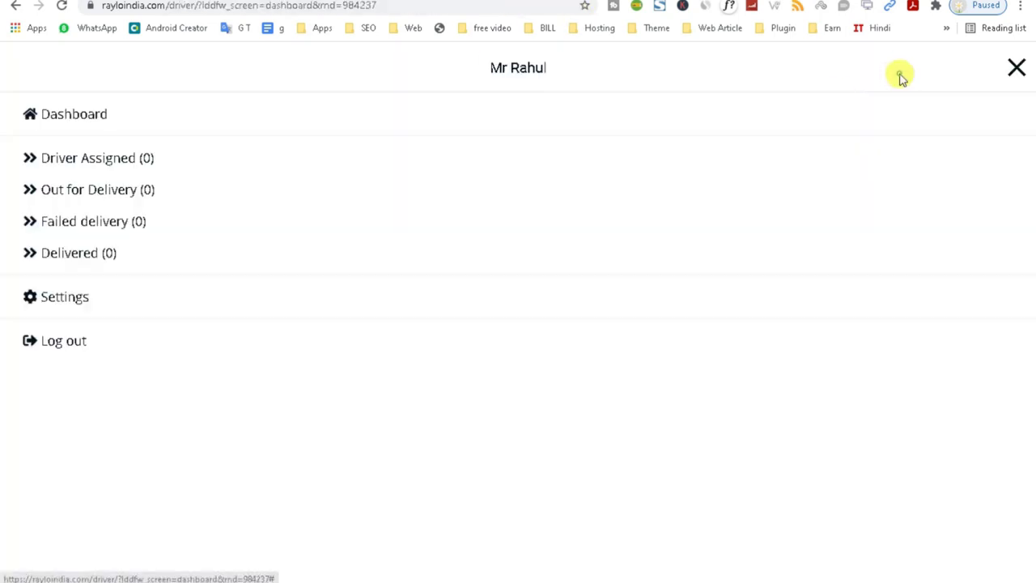
left_click(61, 344)
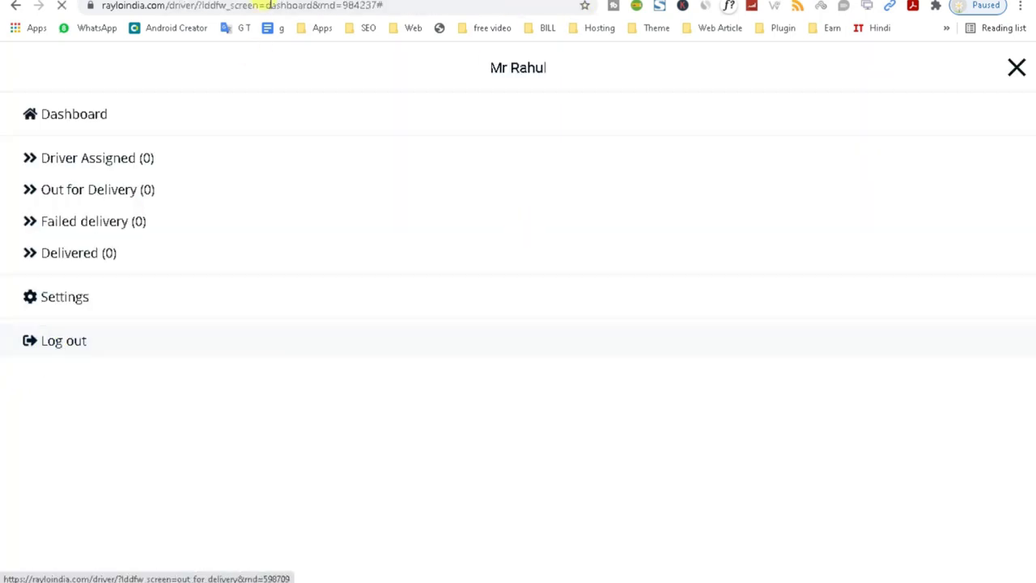
Sign back into WordPress admin with the saved admin username and password.
key("alt+Tab")
key("alt+Tab")
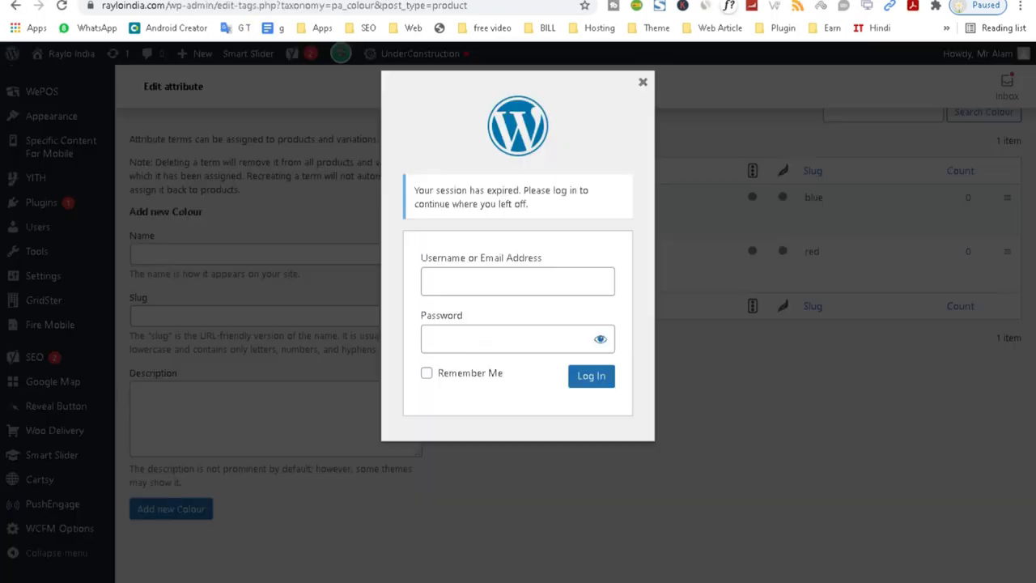
left_click(444, 315)
left_click(447, 339)
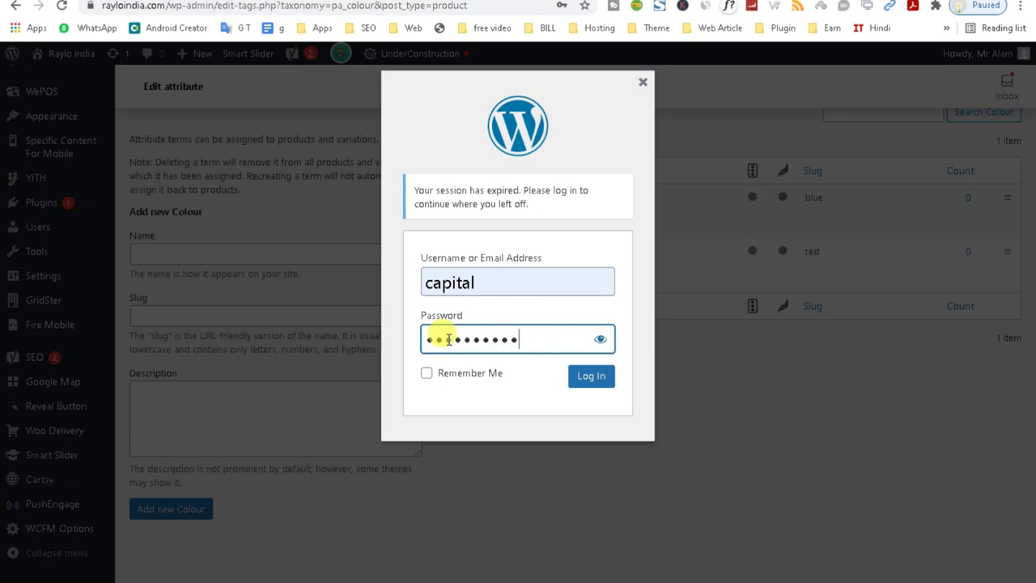
left_click(606, 376)
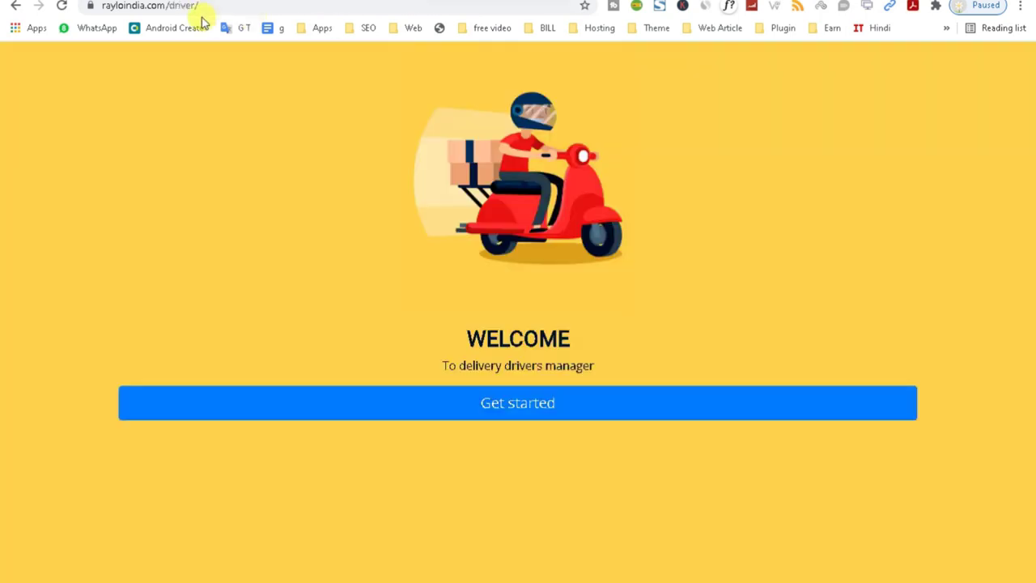
Bring up the incognito window and load the driver panel at rayloindia.com/driver/.
left_click(209, 6)
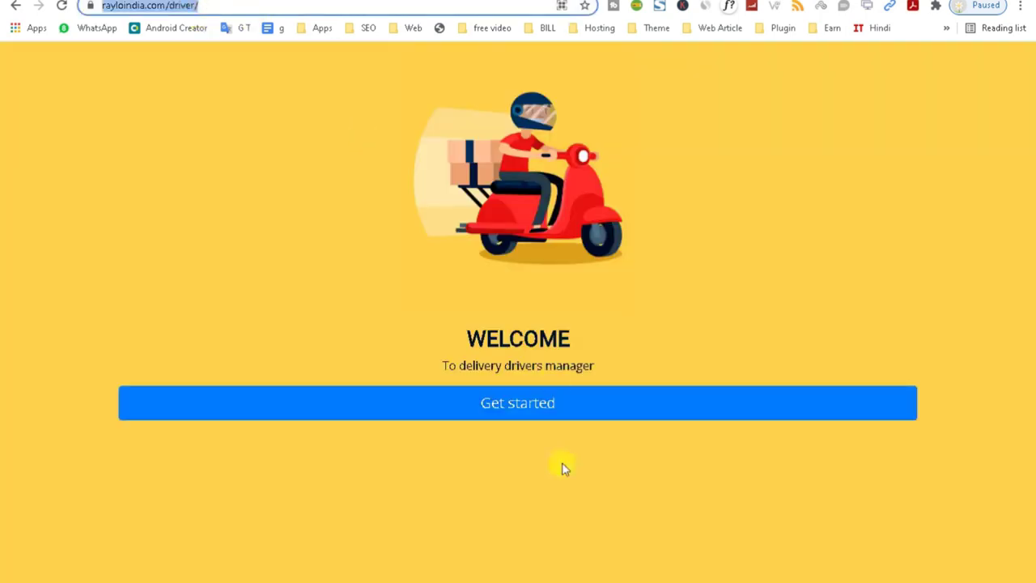
mouse_move(833, 566)
mouse_move(867, 559)
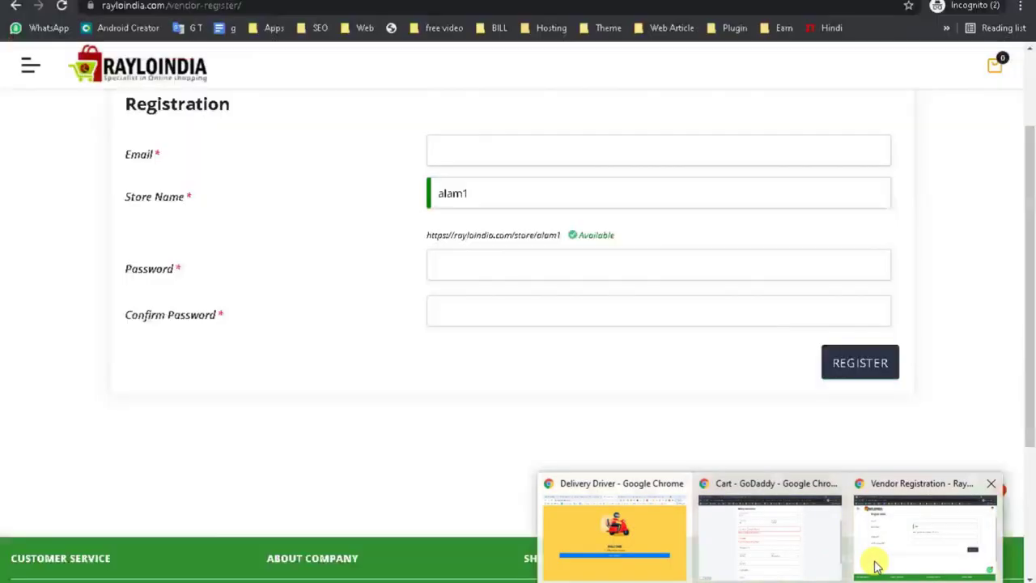
left_click(883, 561)
left_click(215, 6)
type("dri")
key("Return")
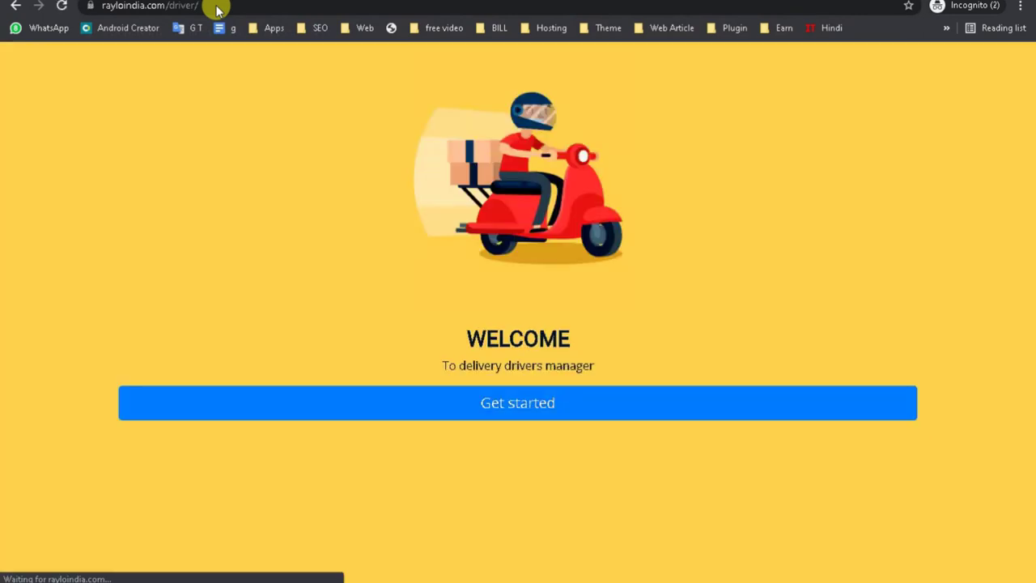
Sign in as the delivery driver with the saved email and password, then switch windows.
left_click(478, 411)
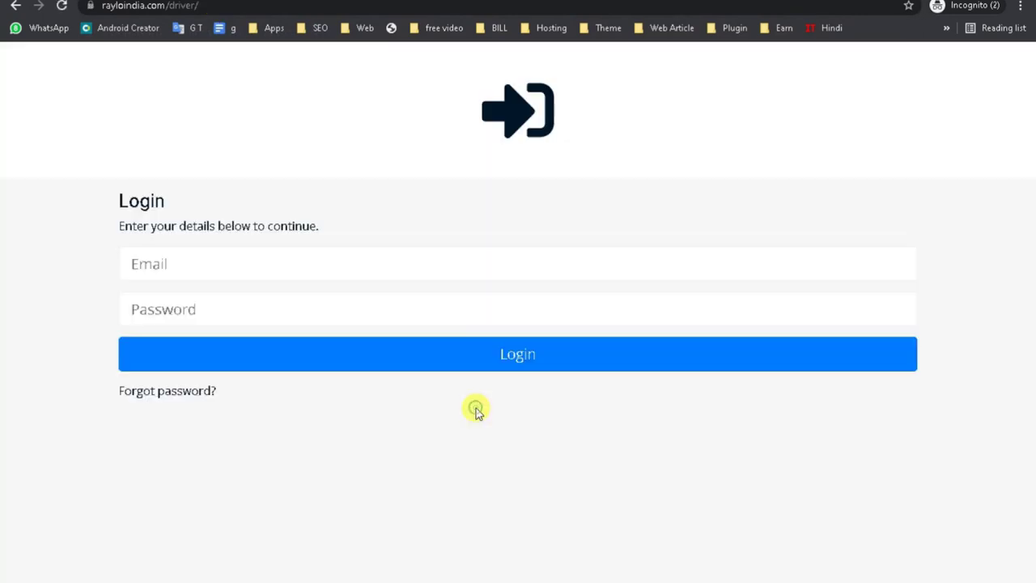
left_click(234, 269)
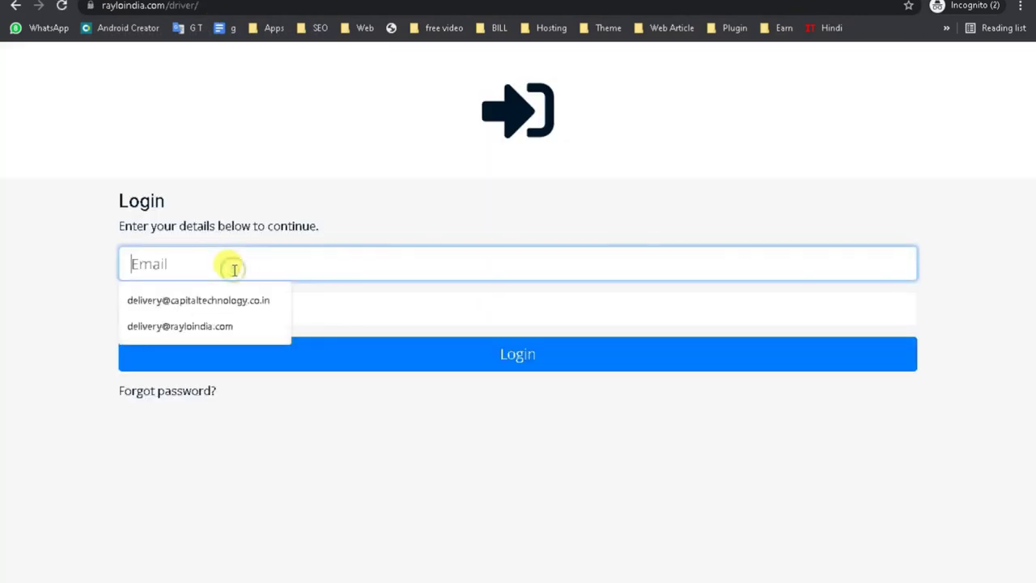
left_click(213, 326)
left_click(208, 309)
type("1")
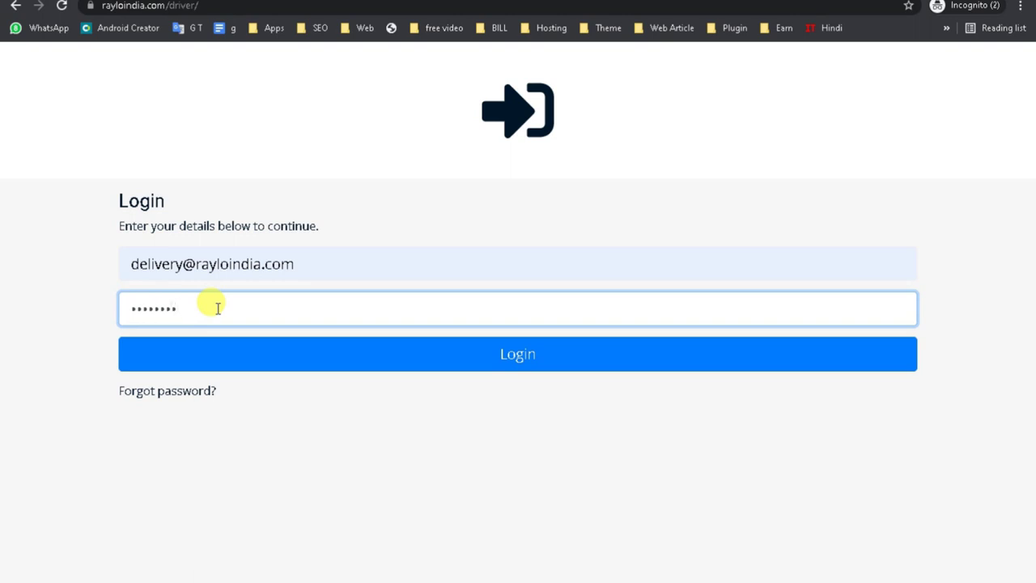
left_click(315, 360)
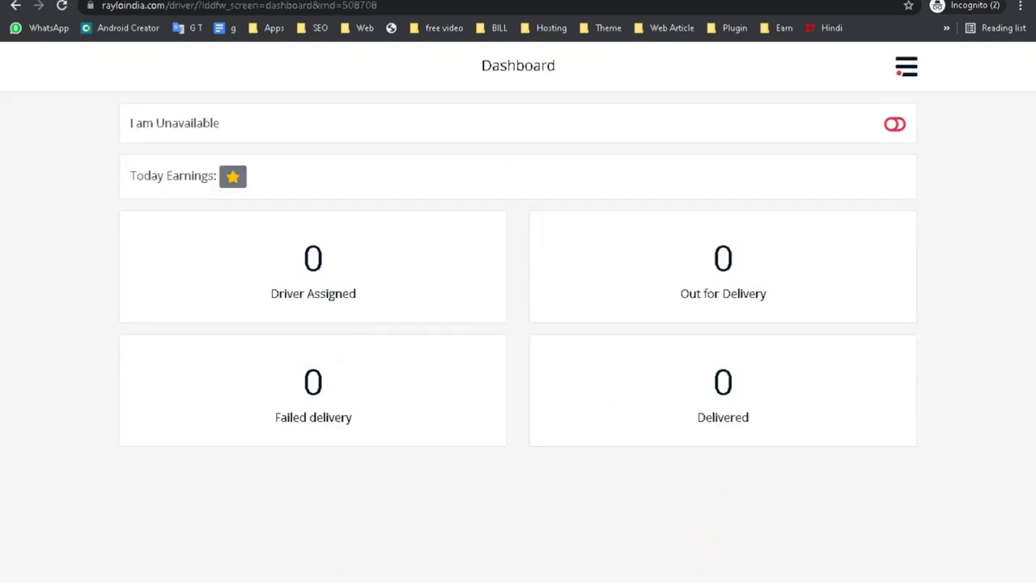
left_click(637, 555)
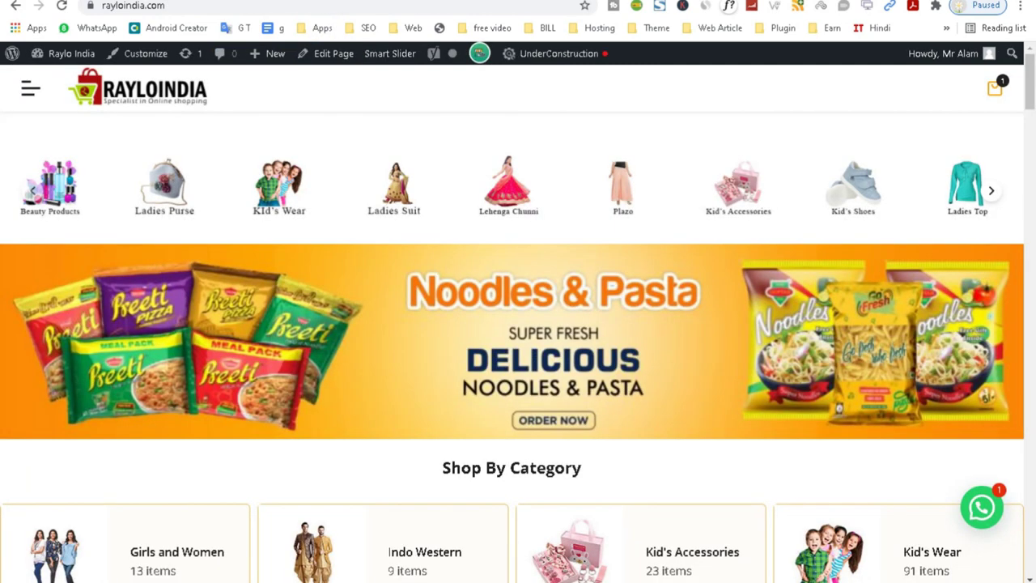
Proceed from the storefront cart to checkout and dismiss the location permission request.
left_click_drag(1025, 81, 1021, 257)
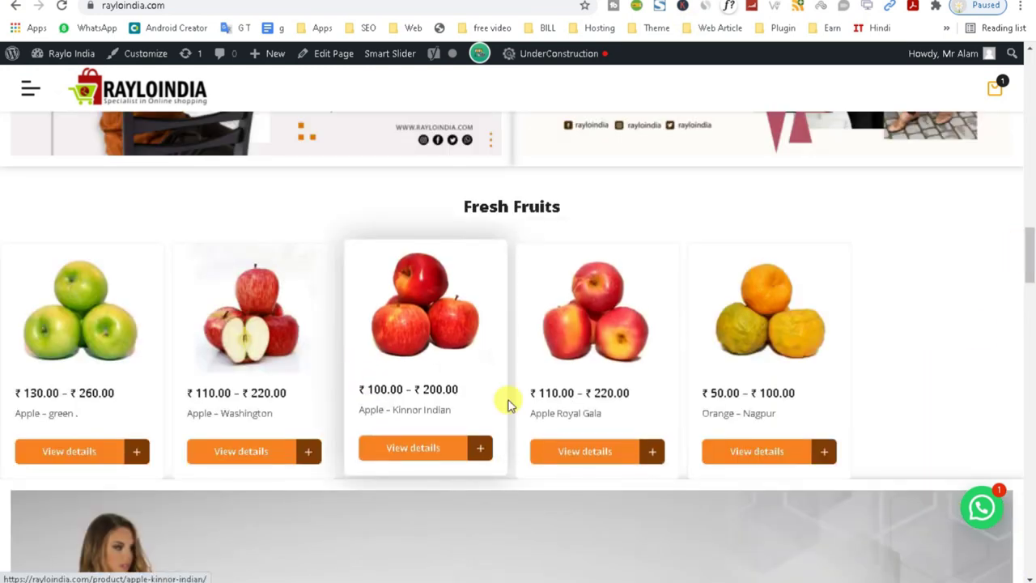
left_click(996, 87)
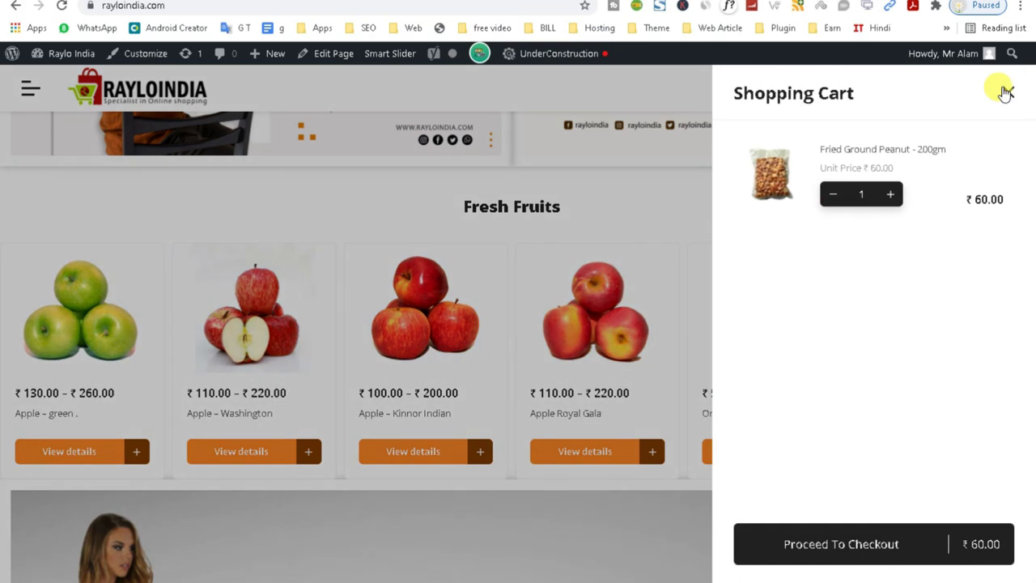
left_click(967, 548)
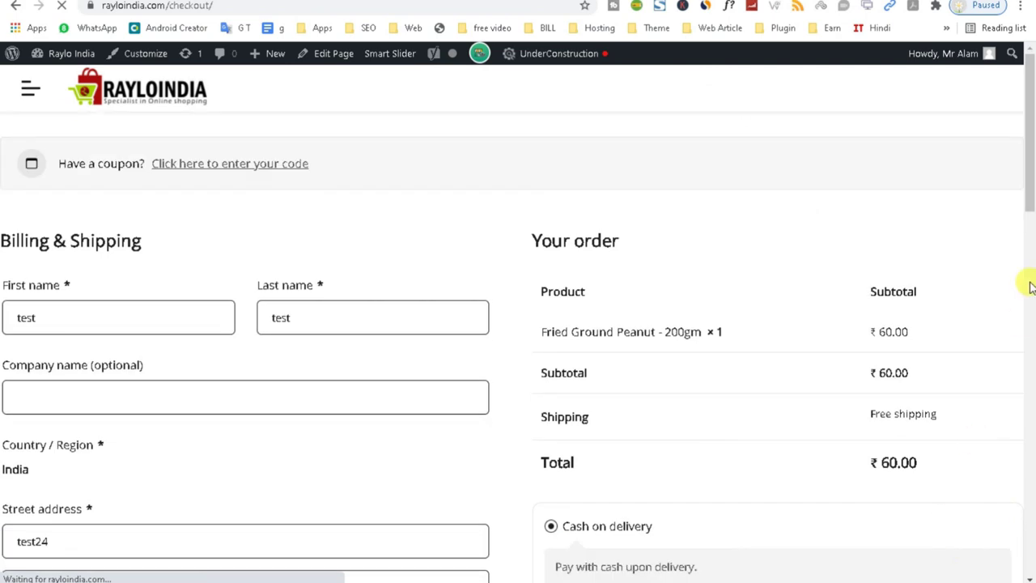
left_click_drag(1029, 162, 990, 225)
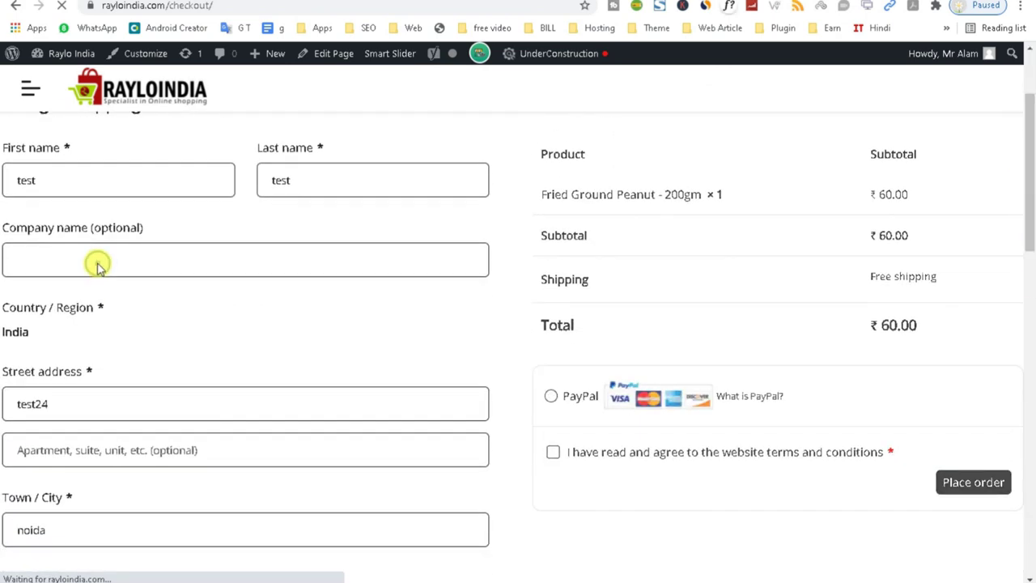
left_click_drag(1026, 194, 1025, 275)
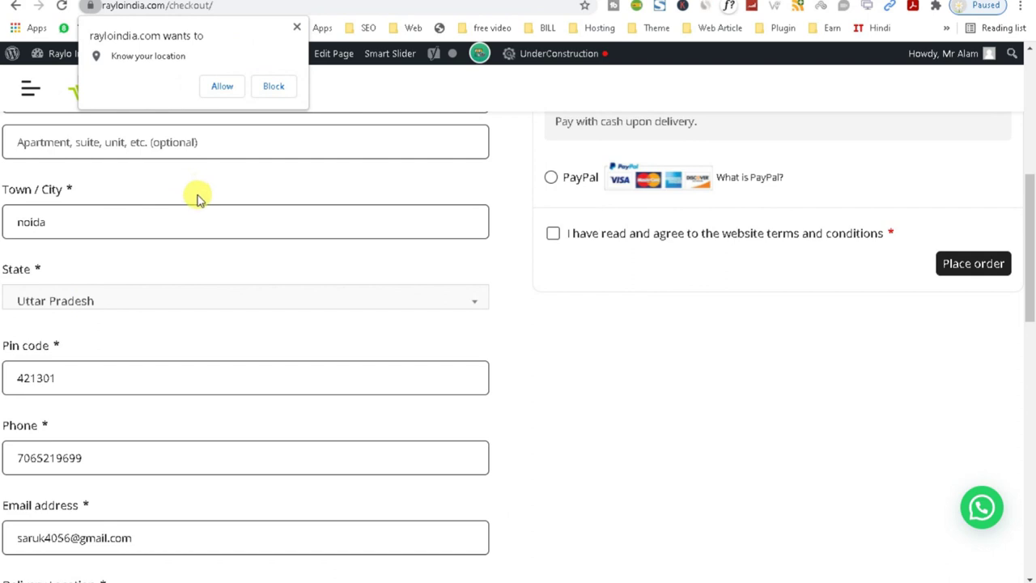
left_click(297, 26)
Choose Delhi as the billing State by searching 'delhi'.
left_click(65, 300)
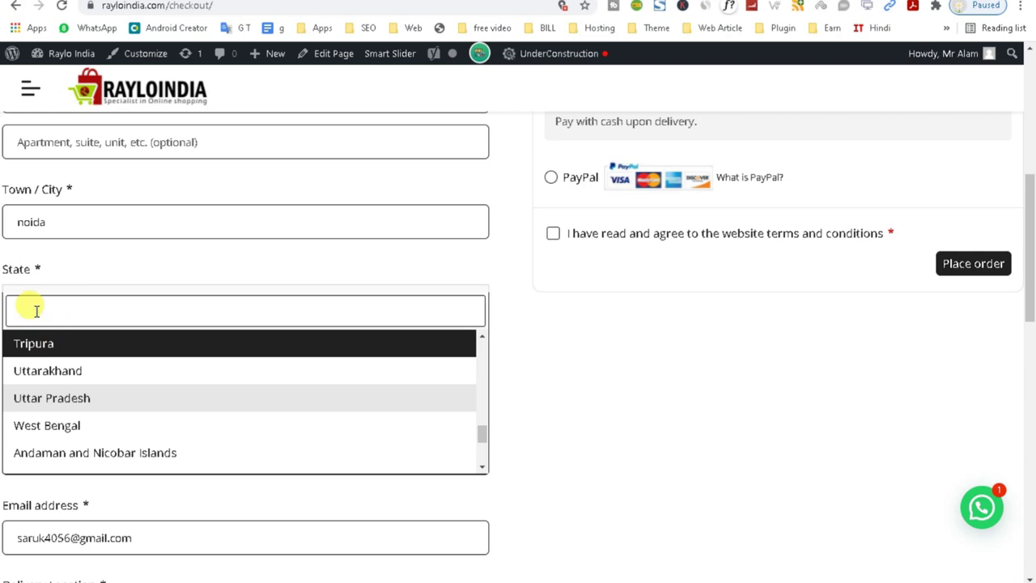
type("delhi")
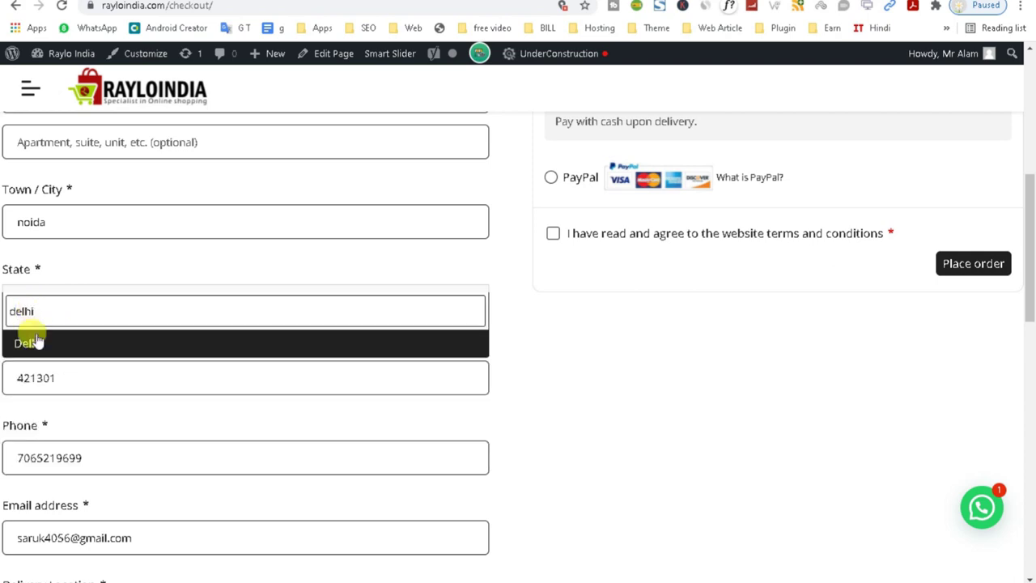
left_click(32, 342)
left_click_drag(1021, 285, 1020, 337)
scroll(1020, 338, "down", 1)
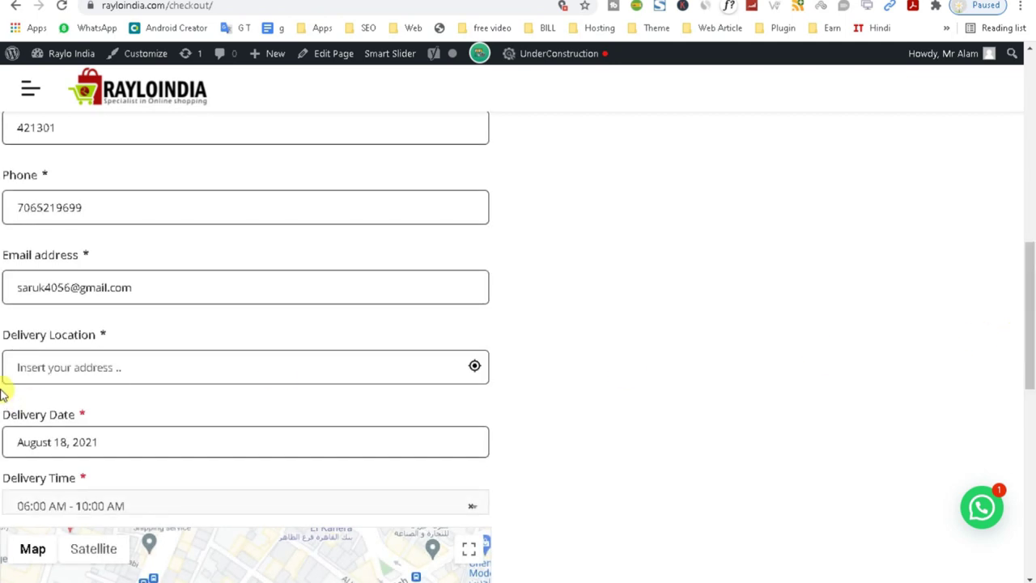
Set the Delivery Location to the Delhi suggestion after typing 'delhi'.
left_click(105, 370)
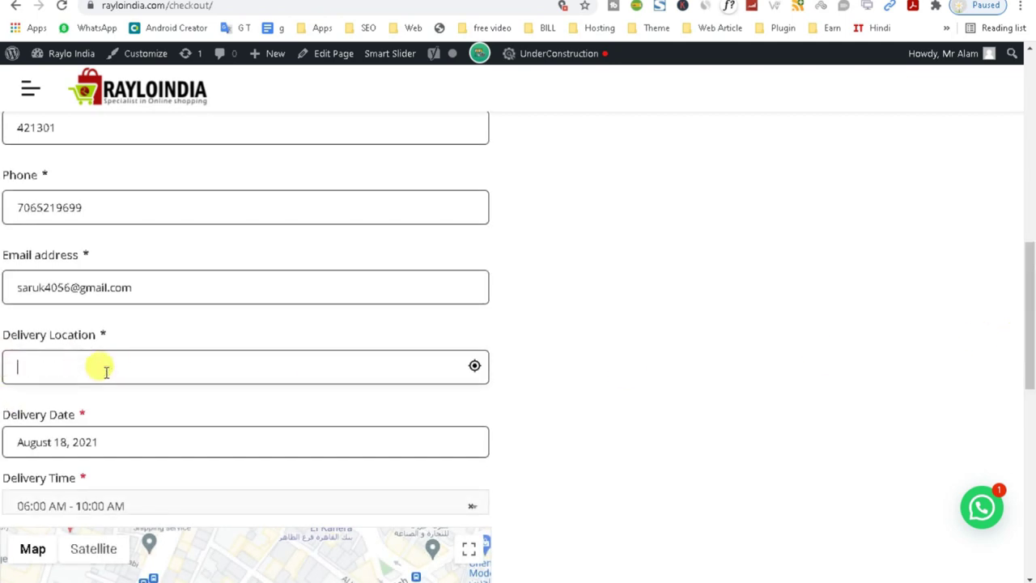
type("delhi")
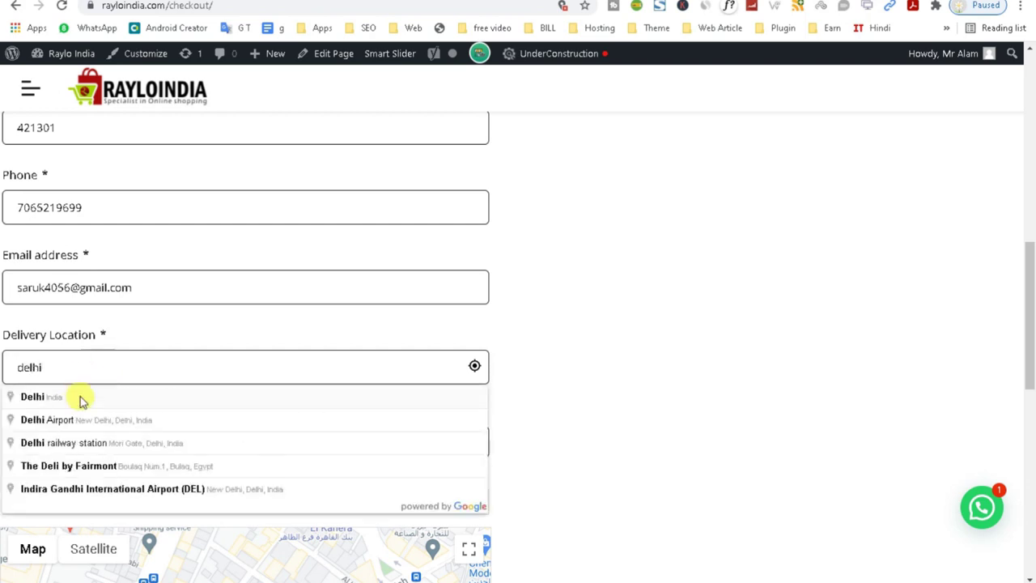
left_click(64, 400)
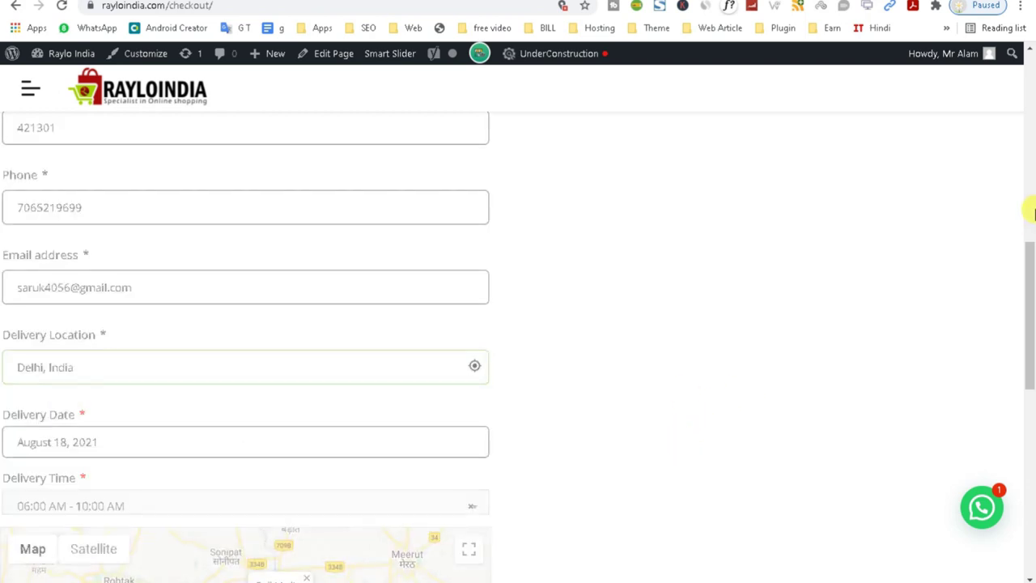
left_click_drag(1032, 270, 1031, 338)
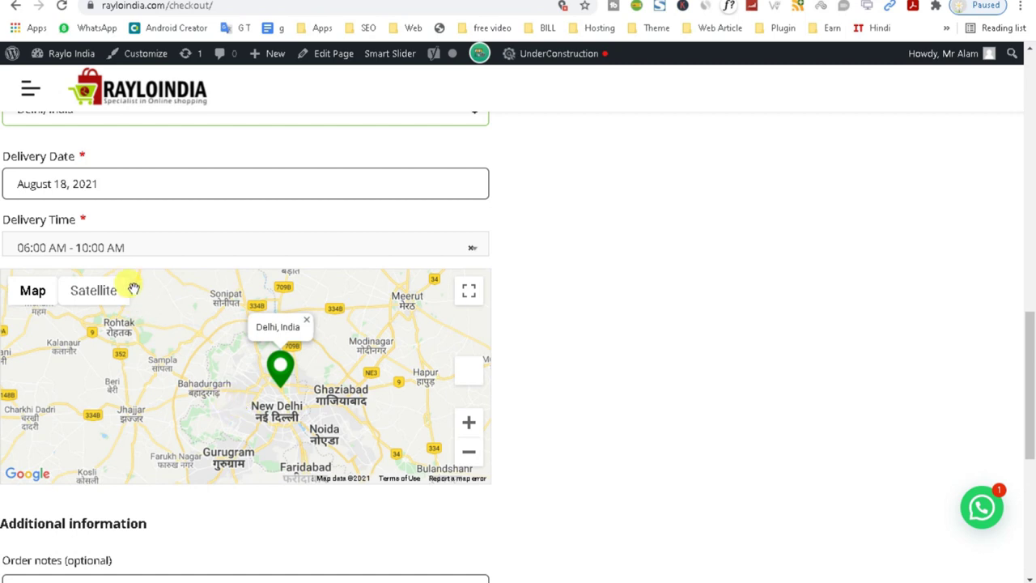
Choose the 10:00 AM - 02:00 PM delivery slot and place the cash-on-delivery order.
left_click(114, 248)
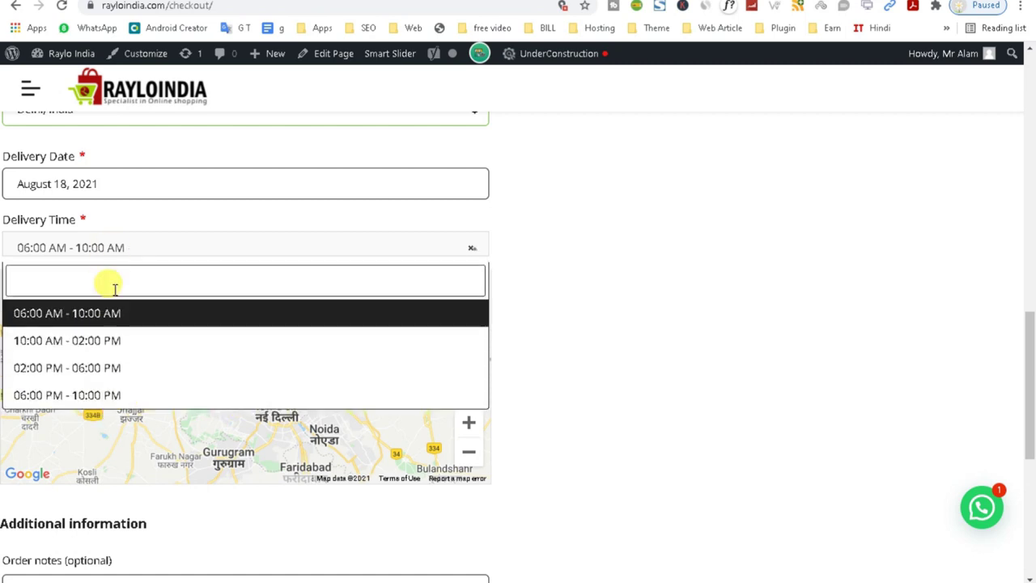
left_click(118, 340)
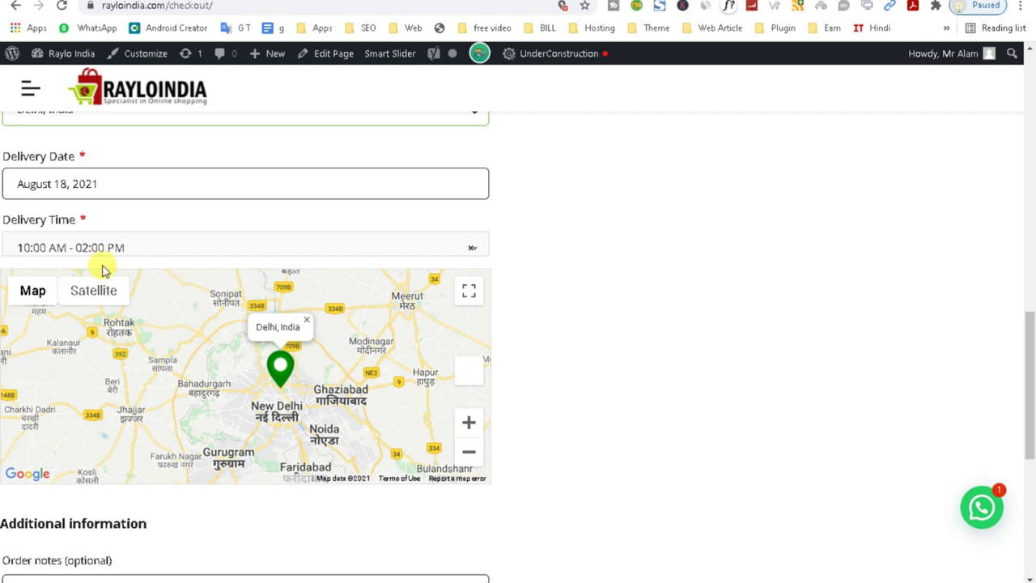
left_click_drag(1031, 405, 1018, 206)
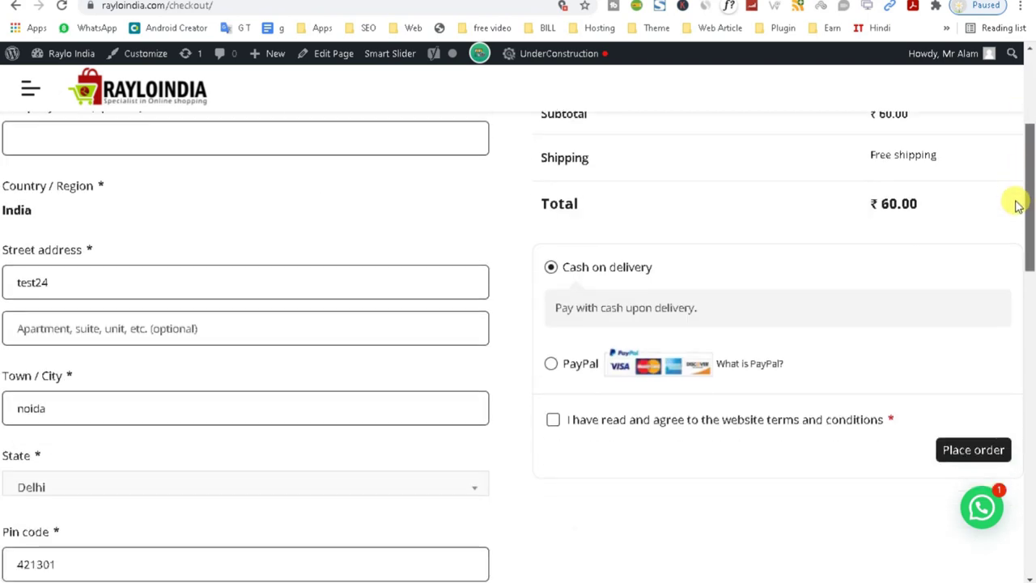
left_click(963, 457)
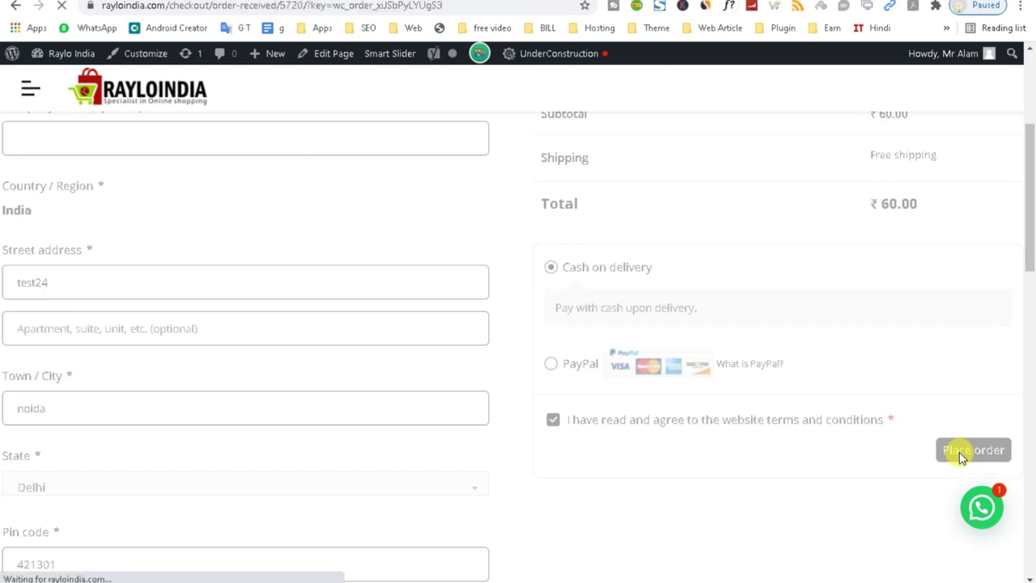
Select the new ₹60.00 order's number on the Order received confirmation page.
left_click_drag(1029, 185, 1033, 71)
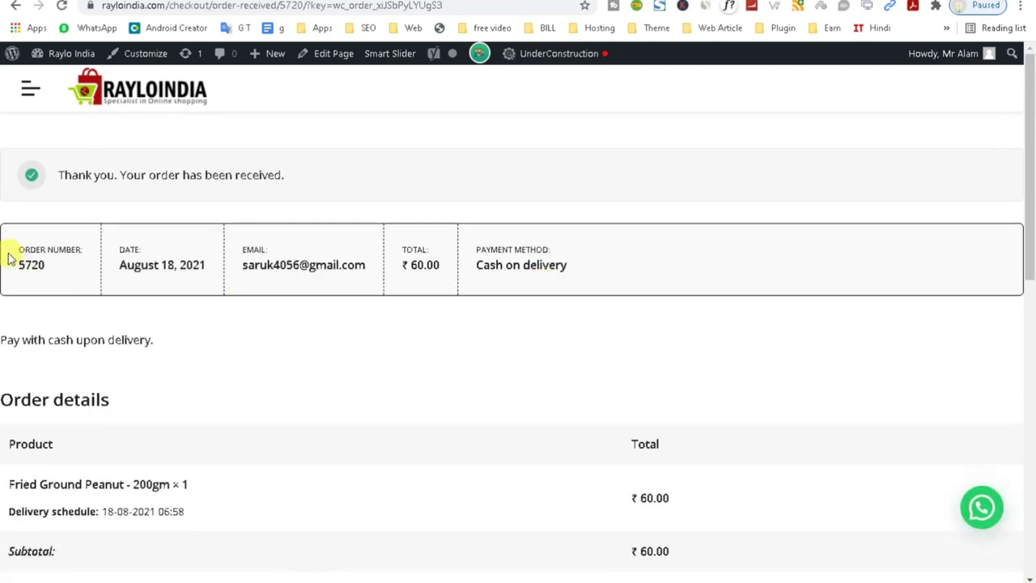
double_click(31, 264)
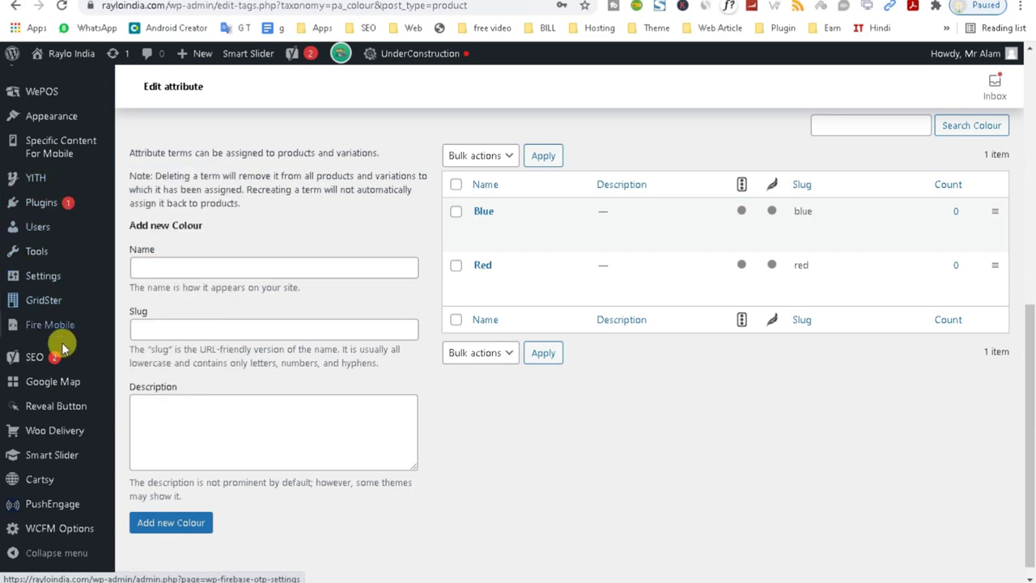
Open the WooCommerce Orders list and look over its bulk actions without applying any.
left_click_drag(1029, 434, 1024, 192)
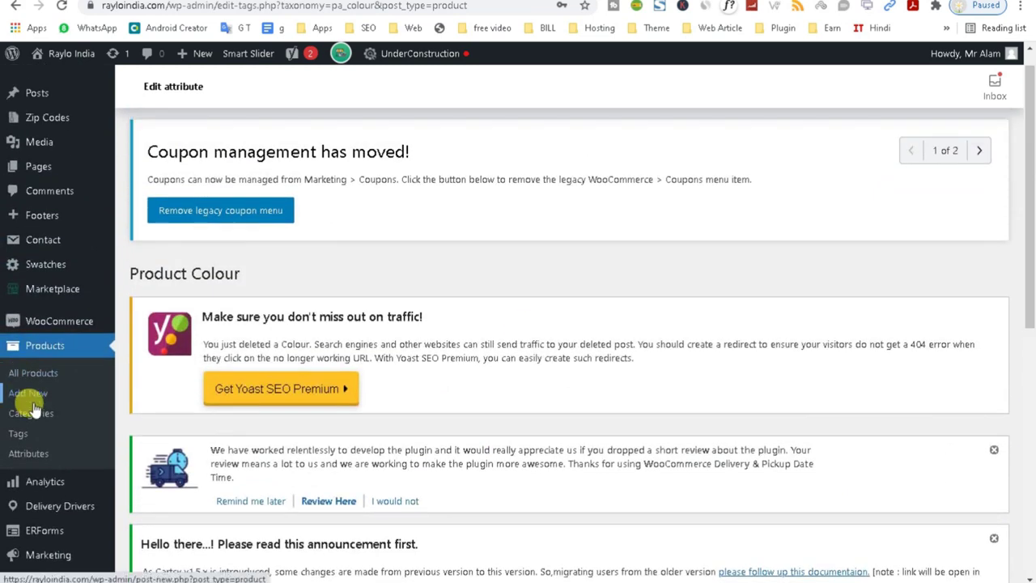
mouse_move(58, 318)
left_click(152, 345)
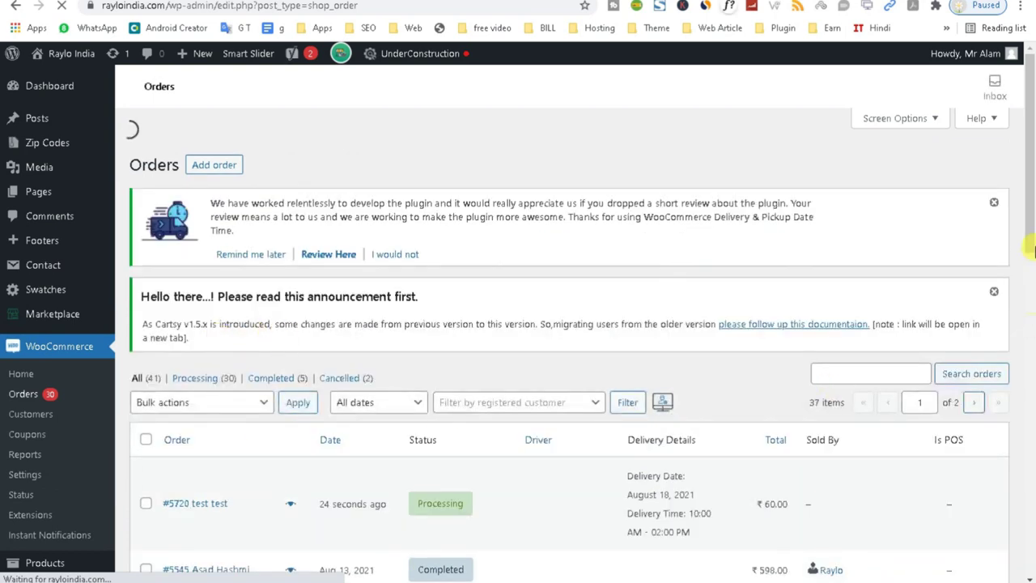
left_click_drag(1029, 231, 1032, 291)
scroll(1032, 292, "down", 1)
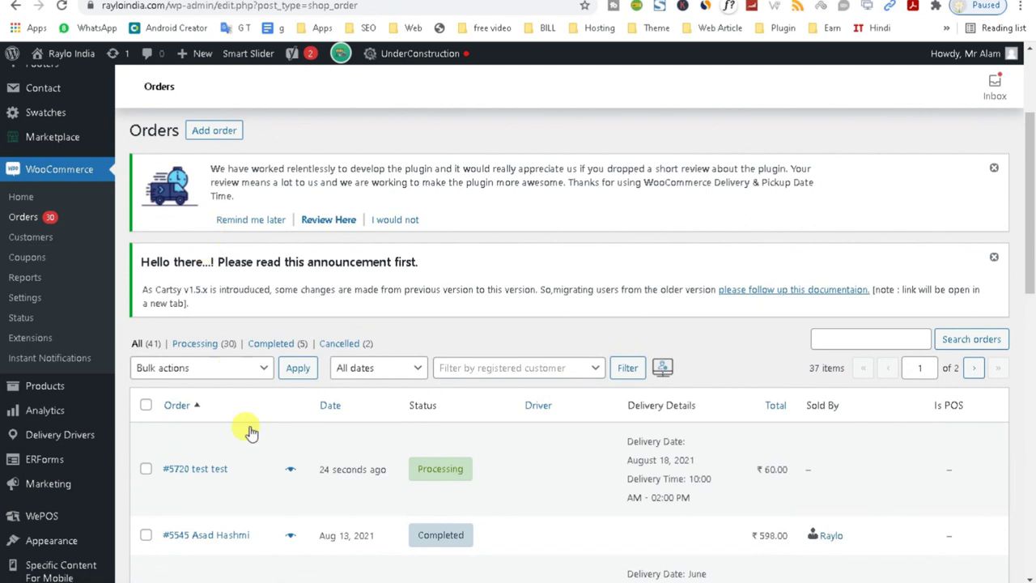
left_click(253, 369)
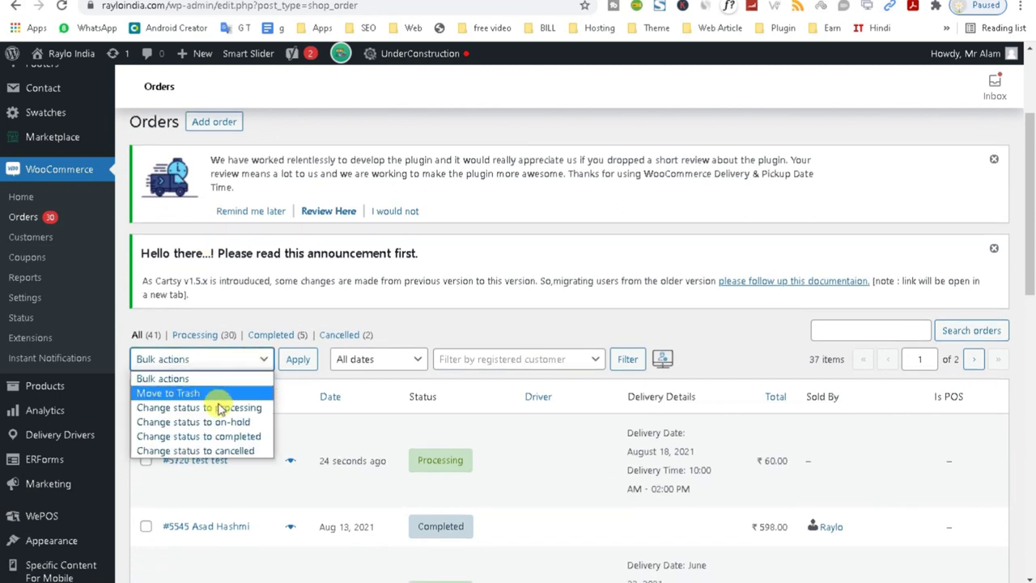
left_click(439, 300)
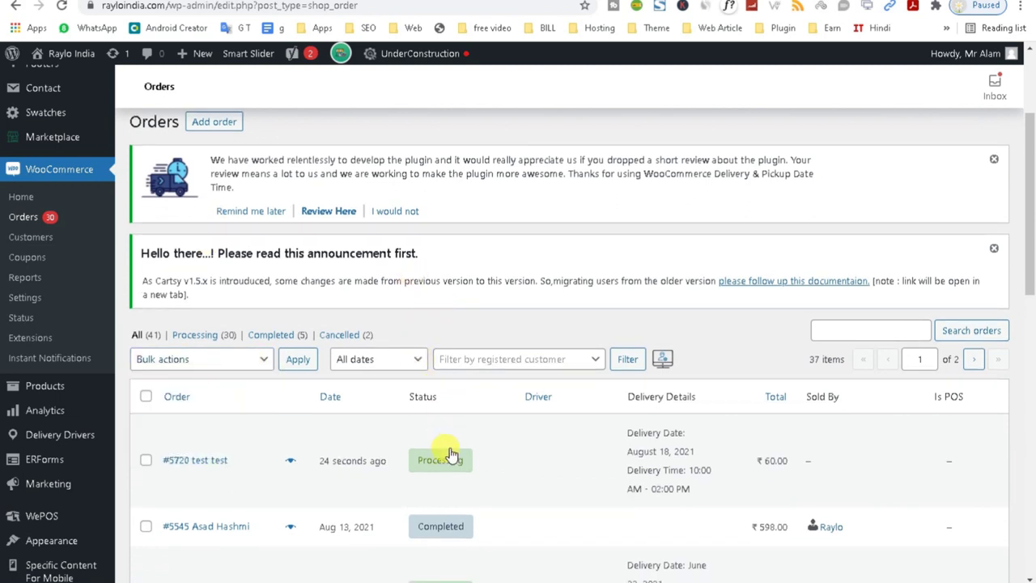
Review the Driver, Delivery Details, Is POS and Sold By columns, and open the newest order.
left_click_drag(613, 395, 728, 409)
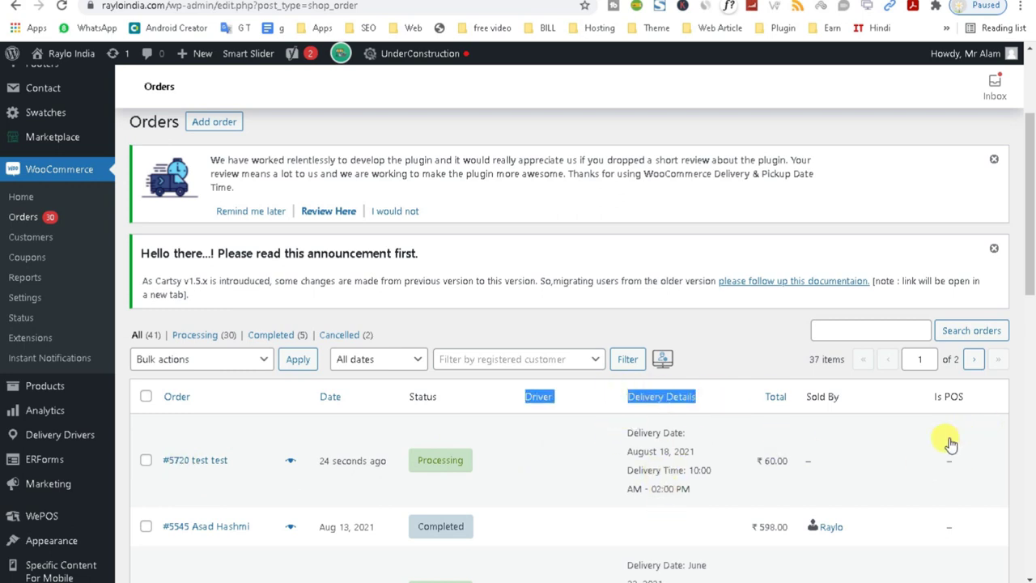
left_click_drag(916, 395, 1000, 405)
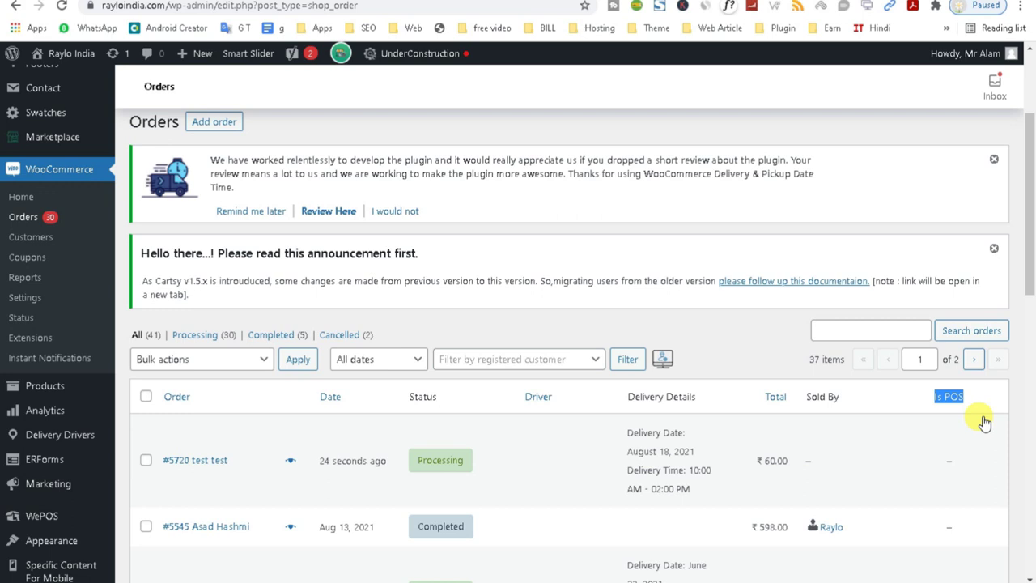
scroll(1024, 266, "down", 2)
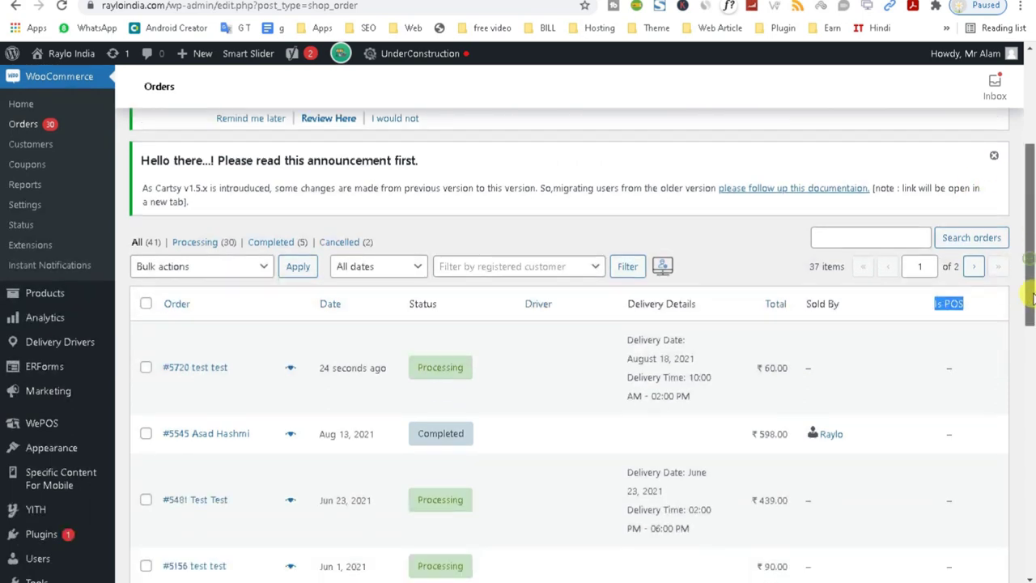
triple_click(810, 292)
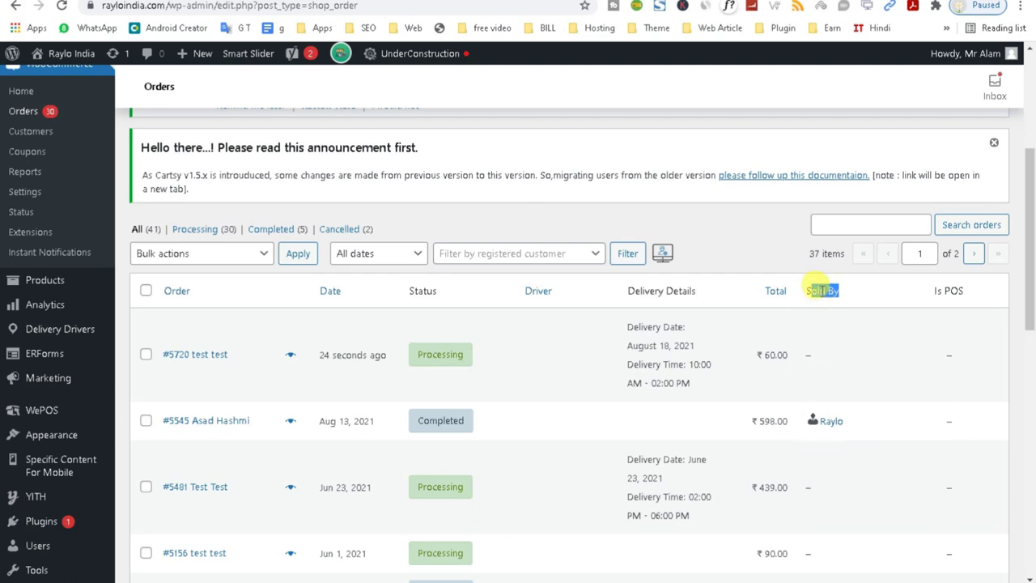
left_click(197, 363)
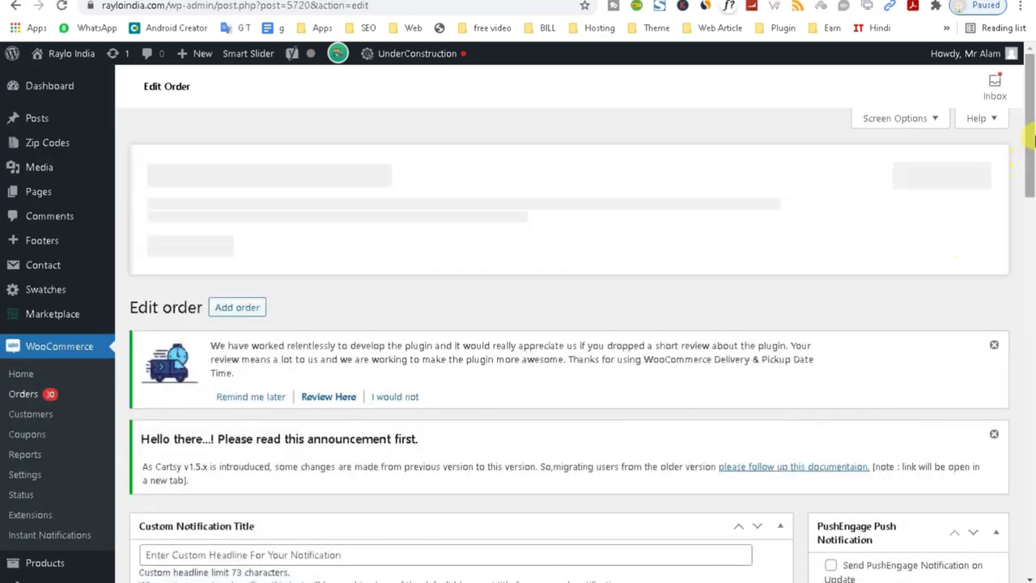
Assign the listed driver in the Delivery Driver box and save the order with Update.
left_click_drag(1026, 129, 1020, 296)
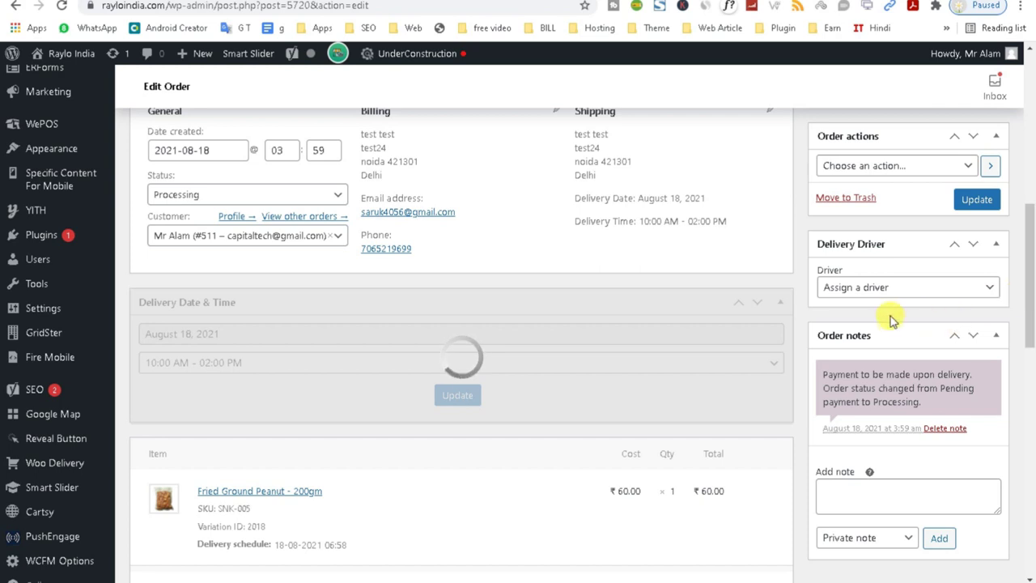
left_click(879, 288)
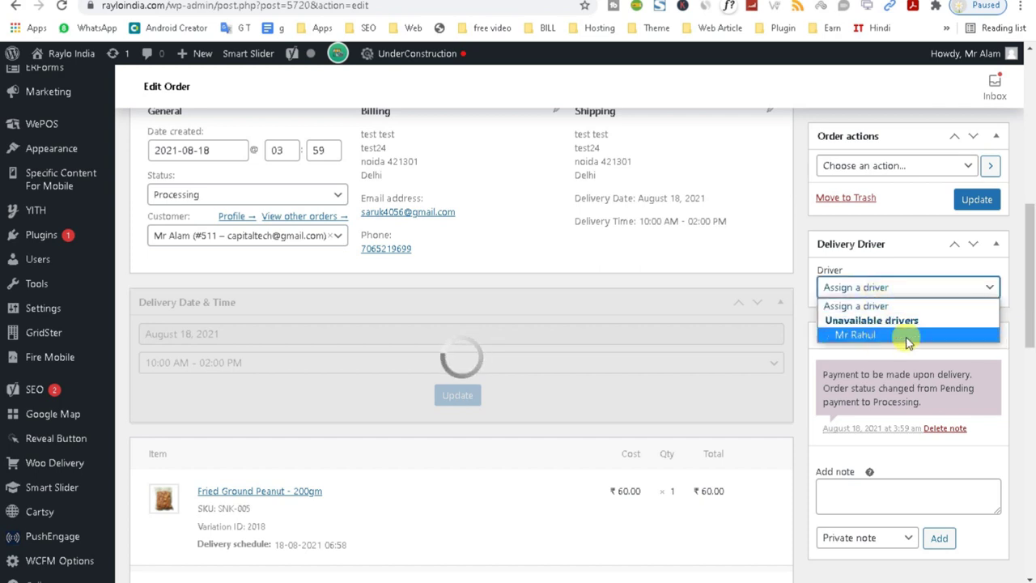
left_click(863, 338)
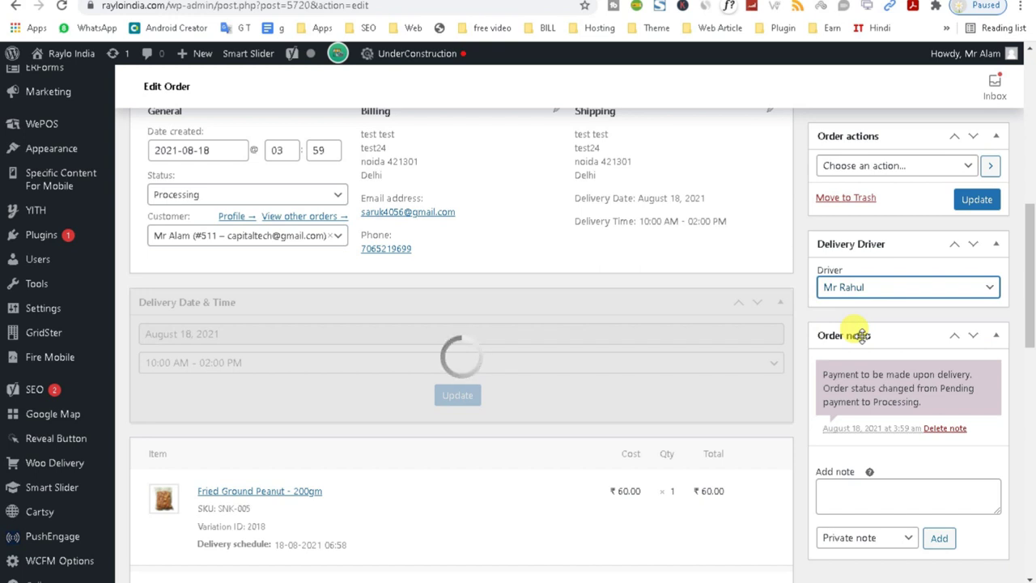
left_click(965, 201)
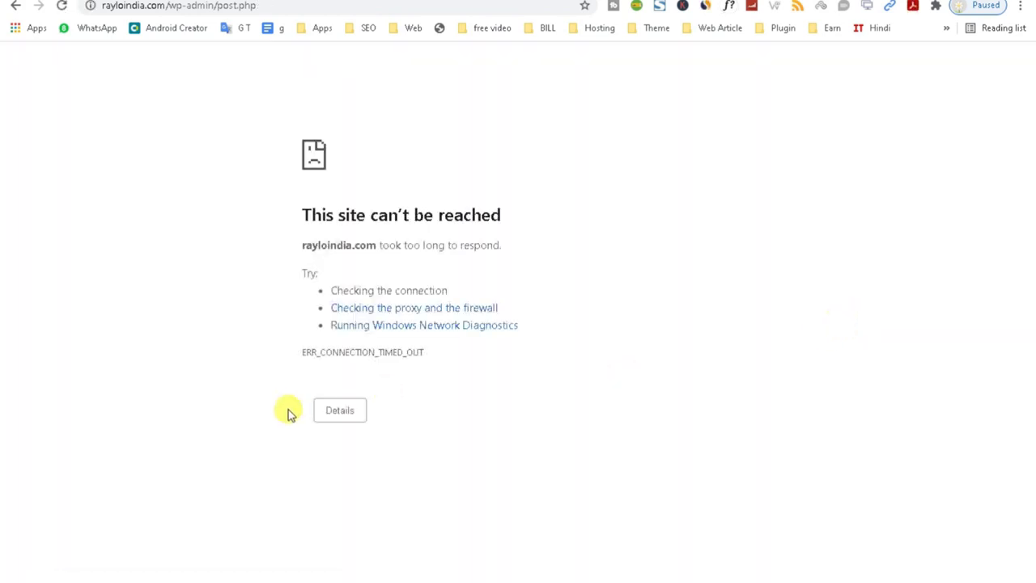
View the timeout error details and go back to reload the order's edit page.
left_click(336, 414)
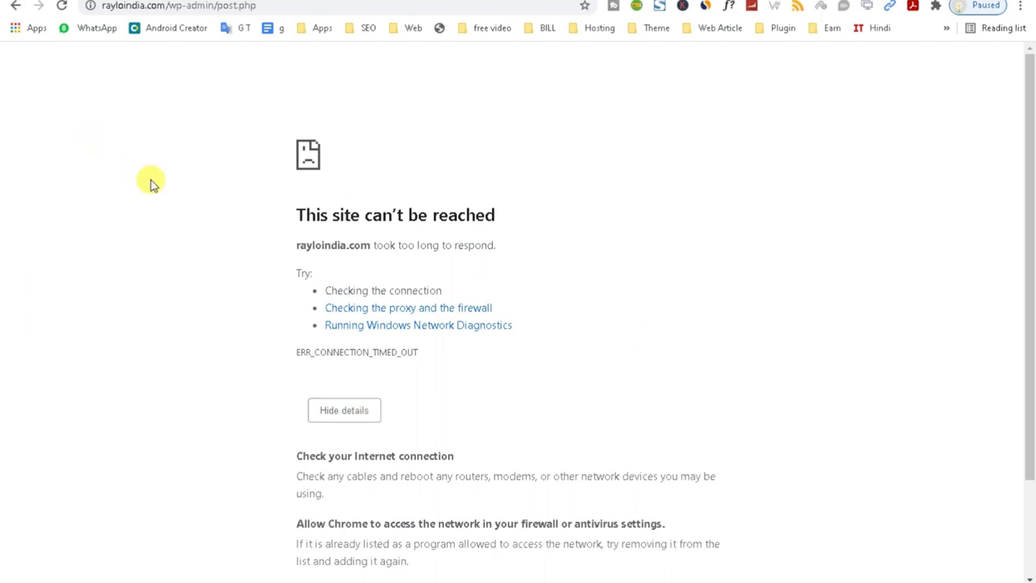
left_click(17, 6)
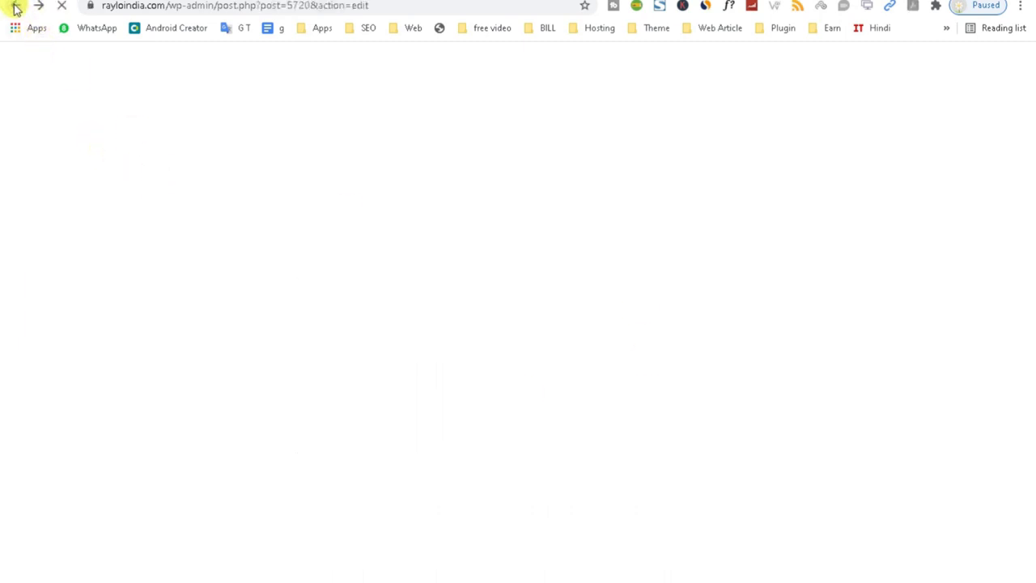
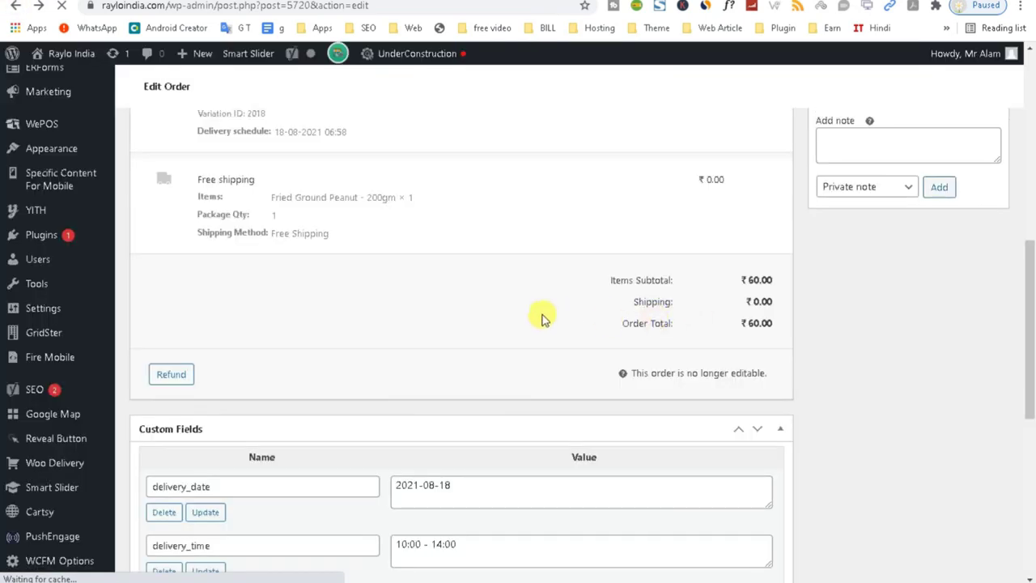
Assign the available driver to order #5720 and update the order.
left_click_drag(1026, 388, 1032, 289)
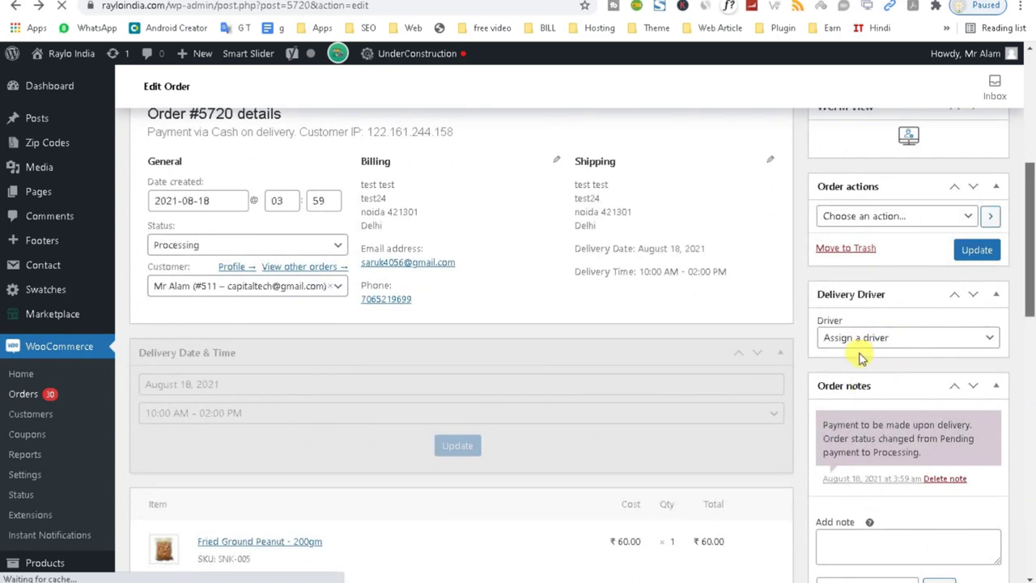
scroll(877, 338, "up", 2)
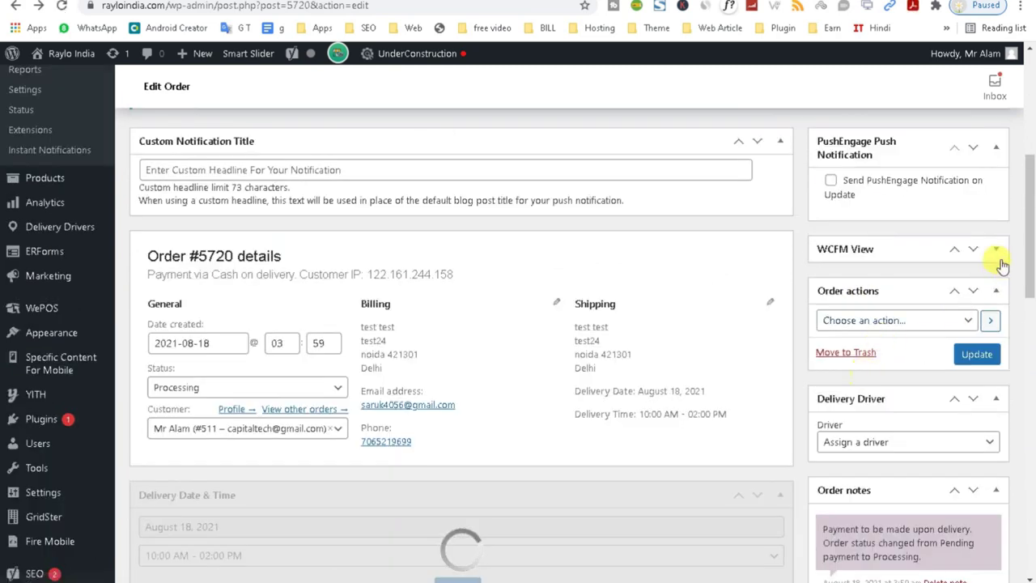
left_click_drag(1030, 244, 1032, 280)
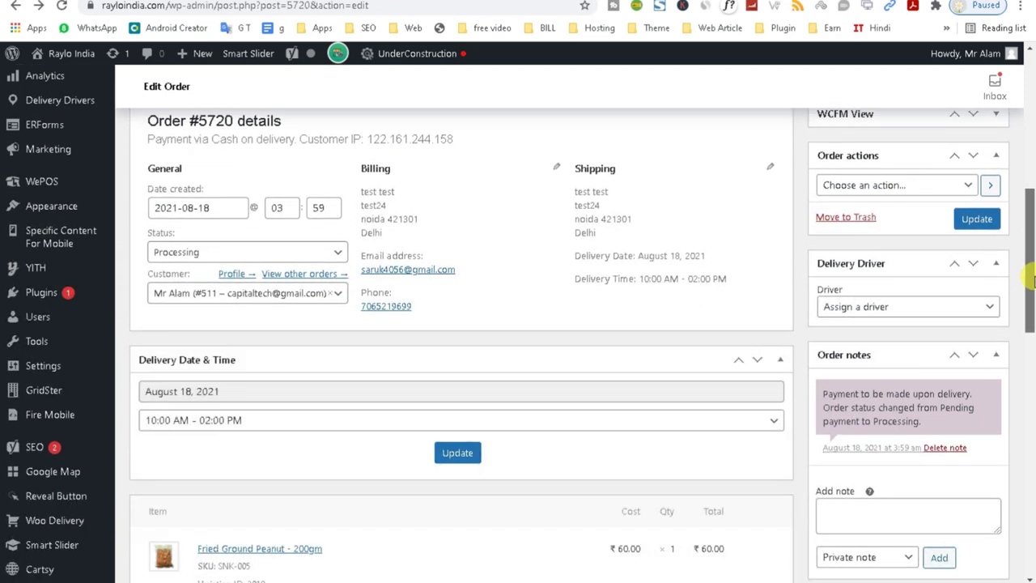
left_click(863, 307)
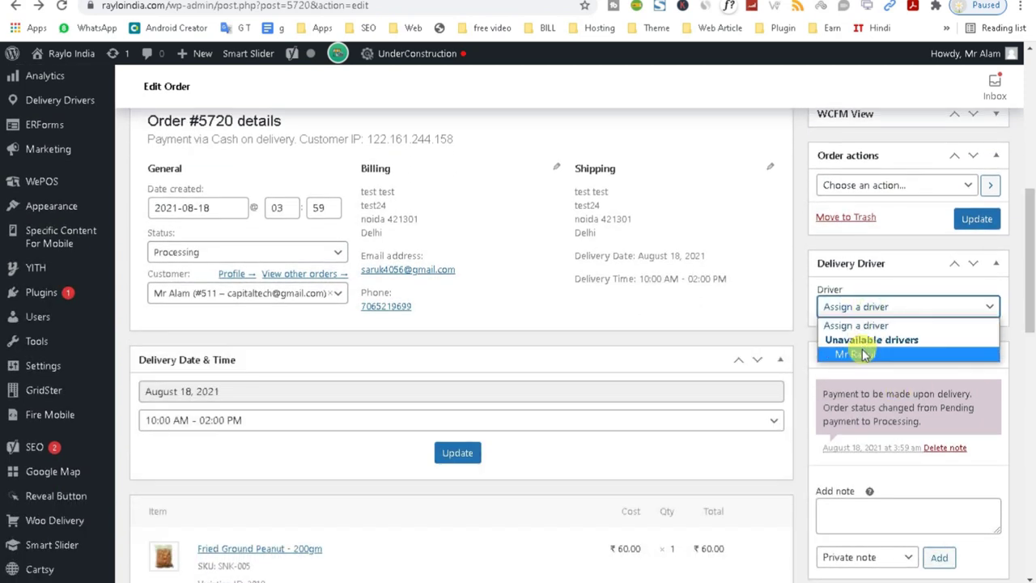
left_click(863, 354)
left_click(971, 219)
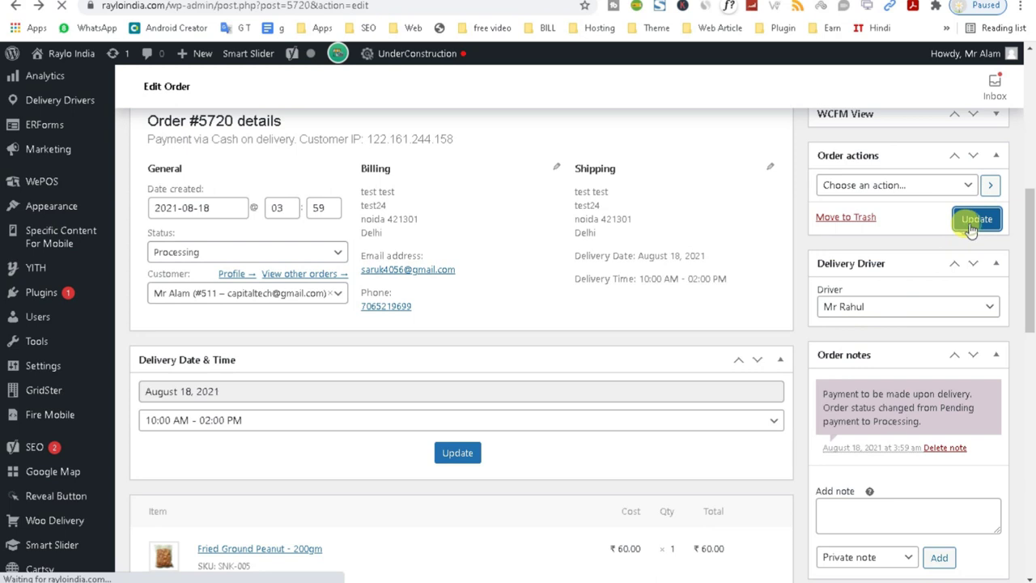
Switch to the incognito window showing the delivery driver dashboard.
left_click_drag(1025, 273, 1017, 347)
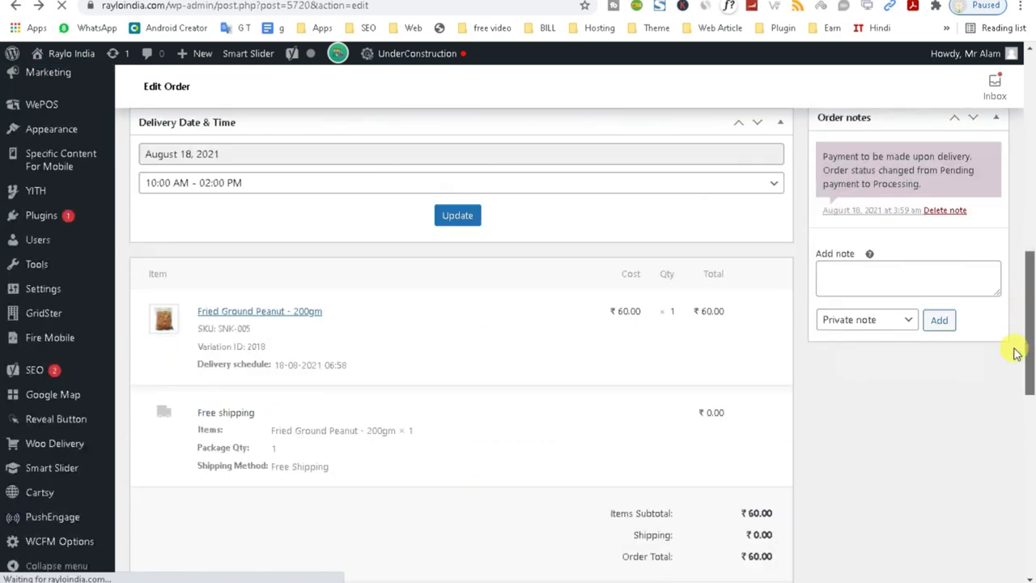
scroll(1012, 350, "down", 1)
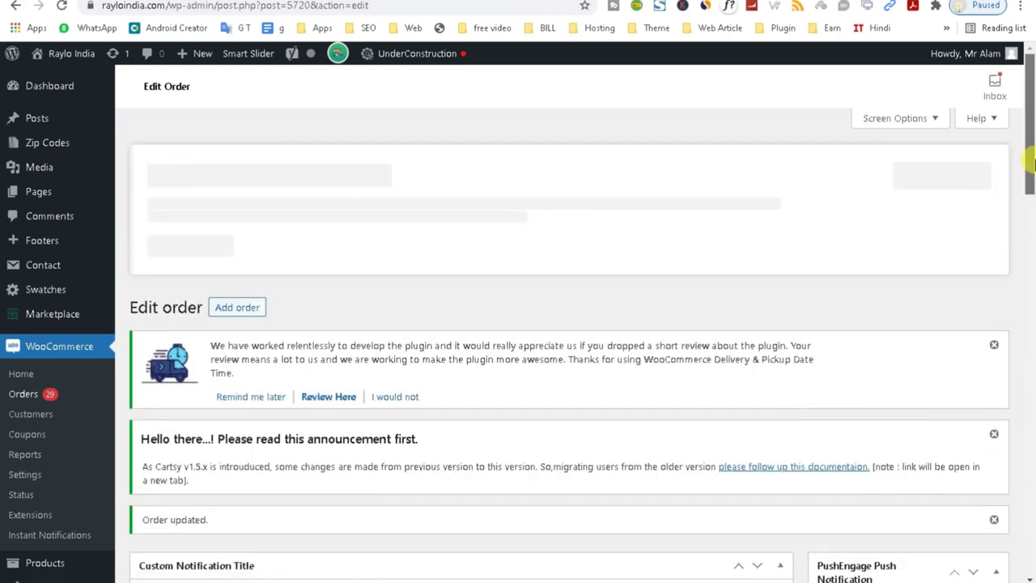
left_click_drag(1024, 162, 1018, 549)
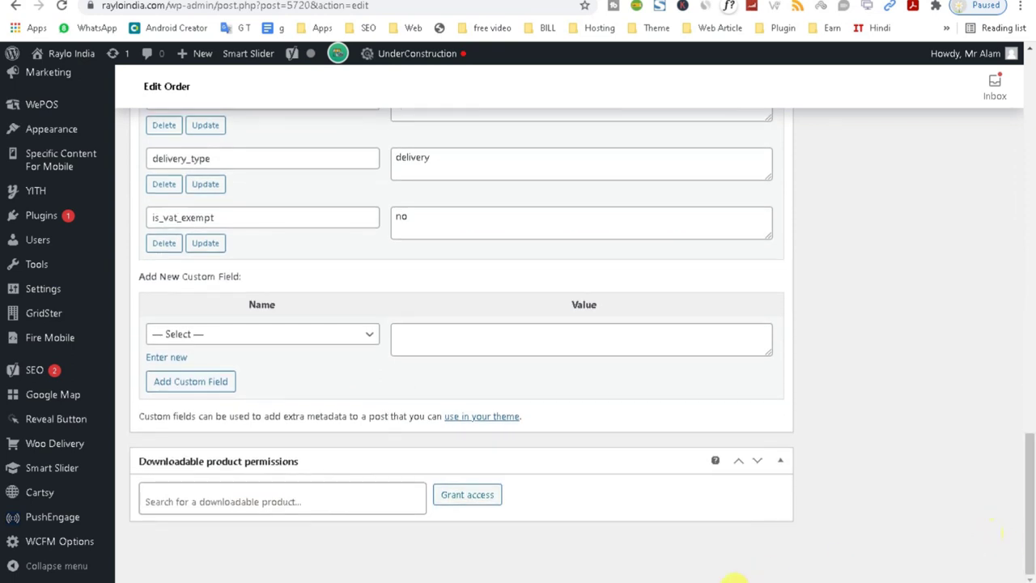
left_click(878, 547)
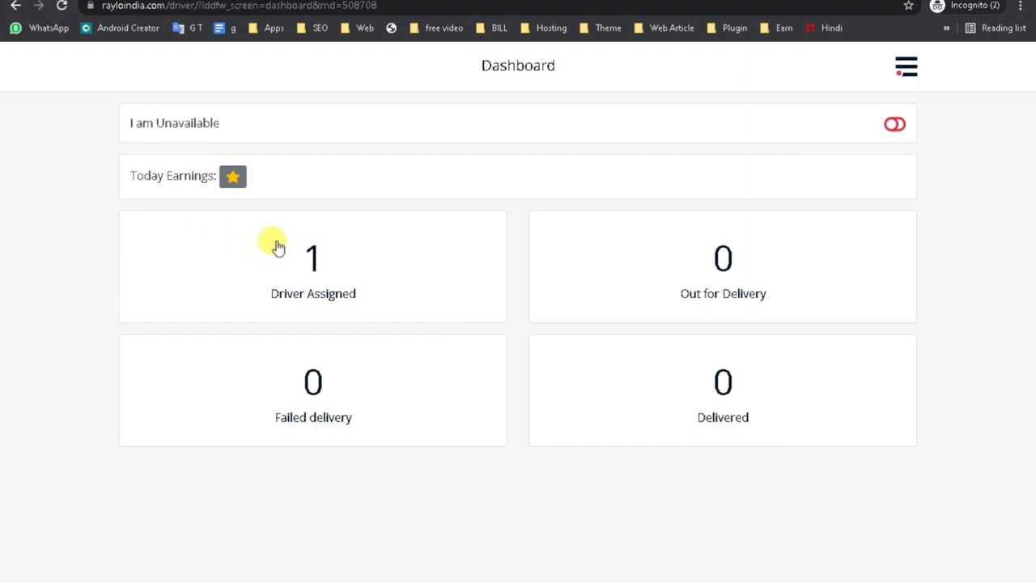
Open the Driver Assigned orders and select order #5720.
left_click(291, 296)
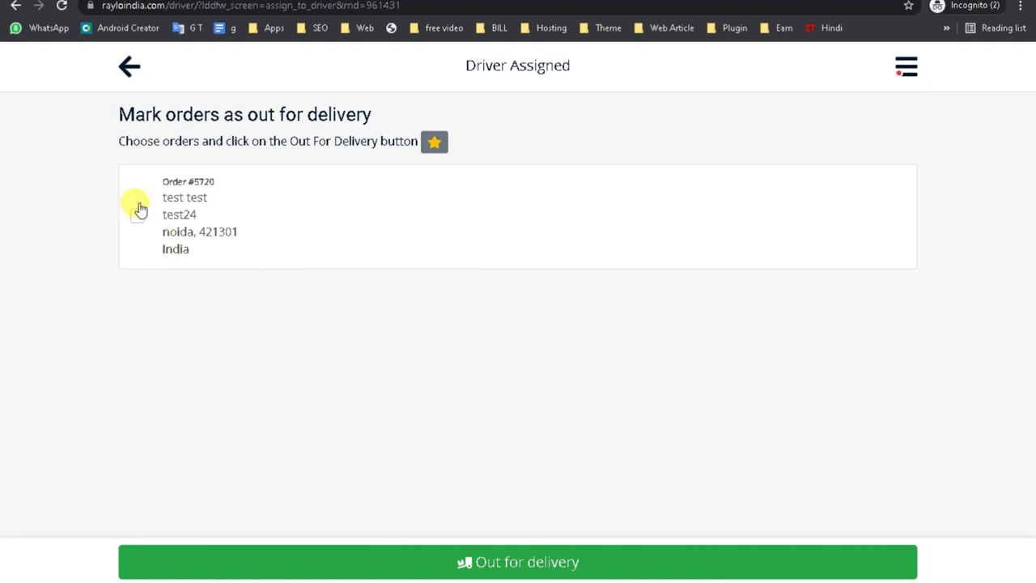
left_click(138, 216)
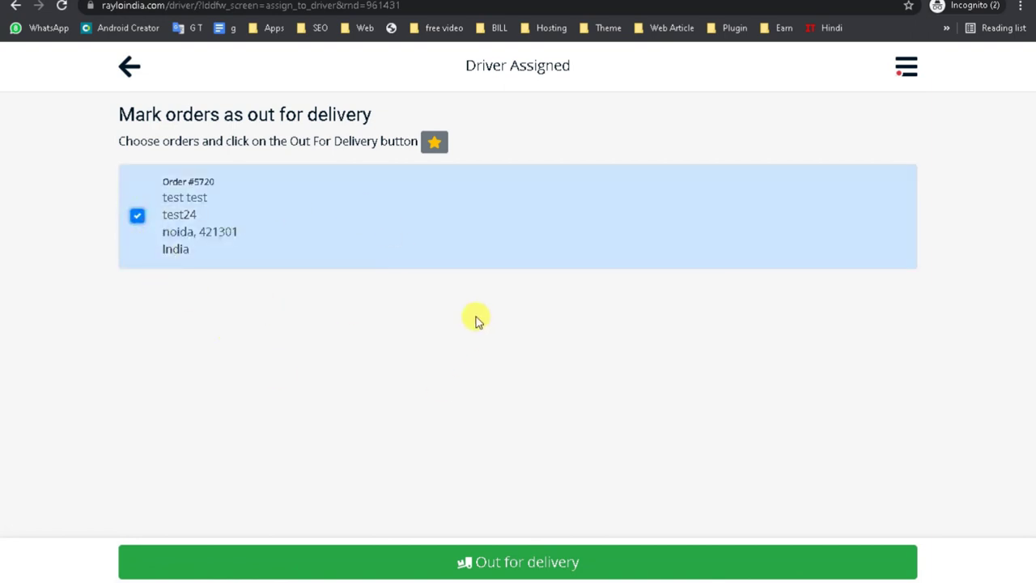
left_click(437, 236)
left_click(212, 232)
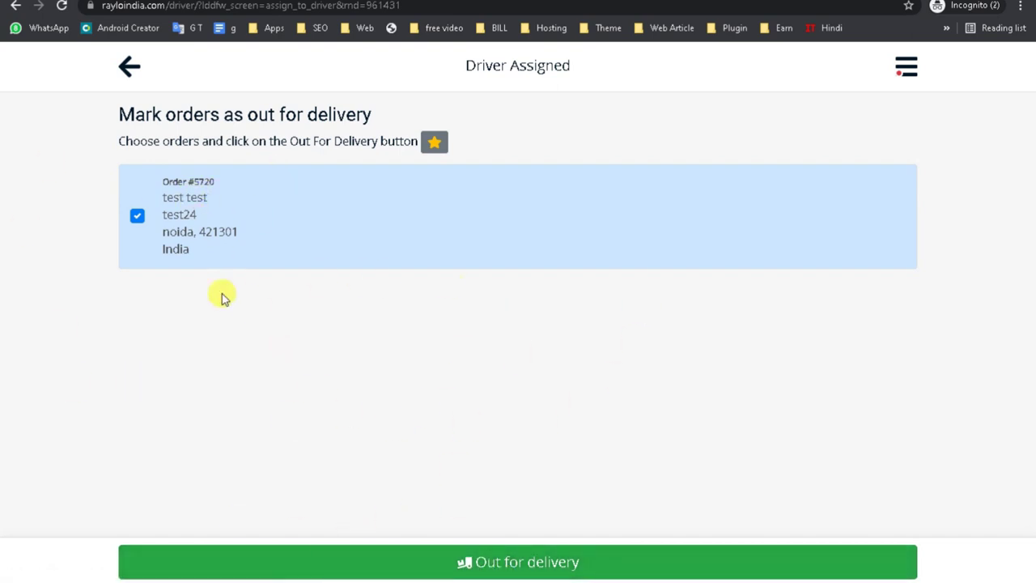
Mark order #5720 out for delivery and view the out-for-delivery orders.
left_click(133, 75)
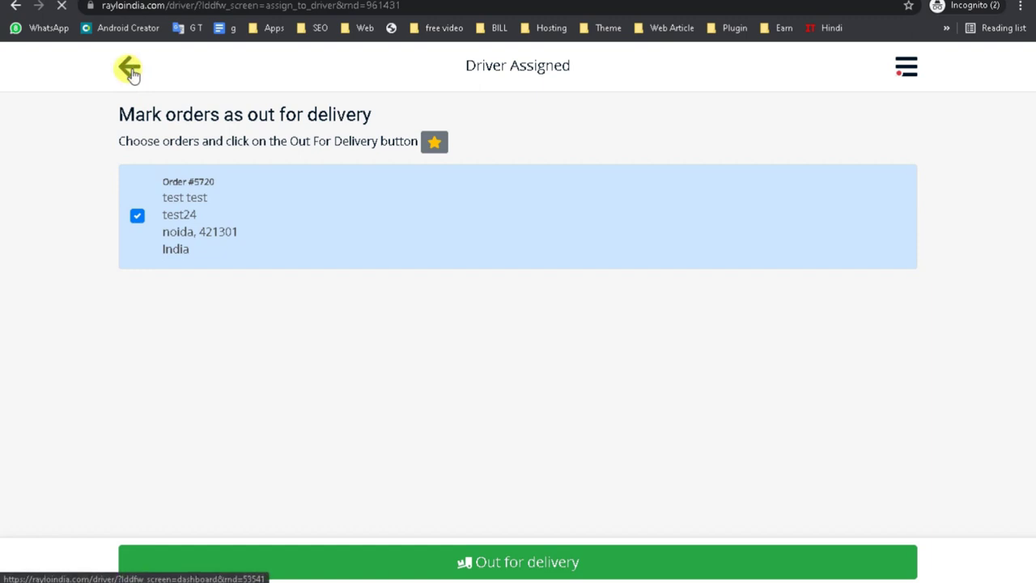
left_click(331, 304)
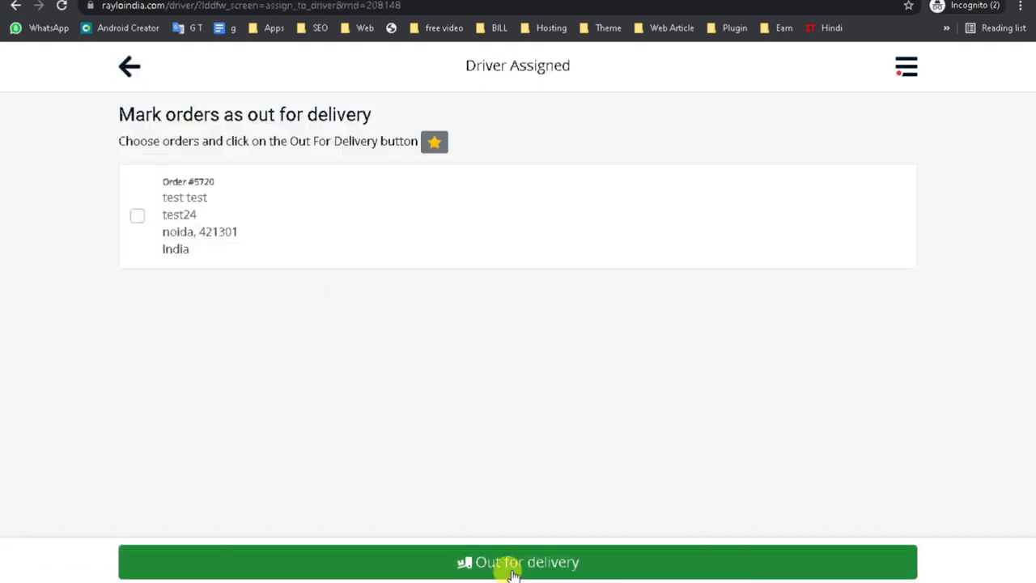
left_click(283, 237)
left_click(499, 558)
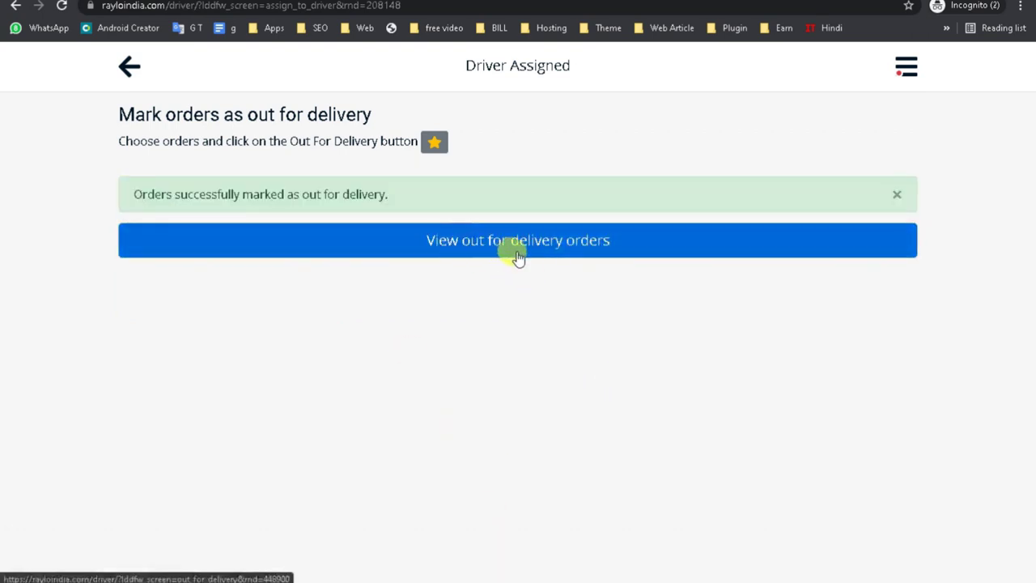
left_click(518, 256)
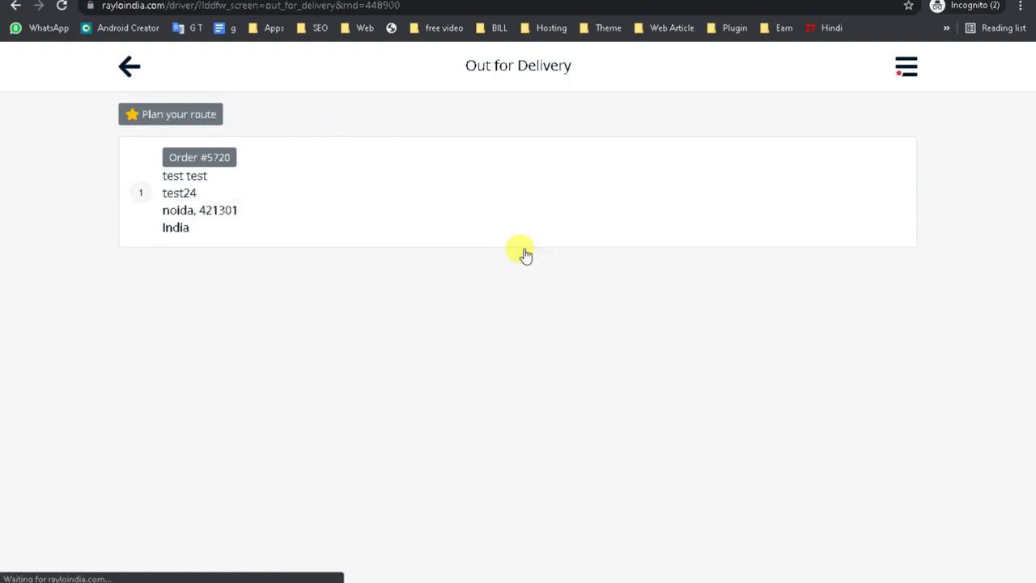
Open order #5720's details and review its shipping address.
left_click(272, 195)
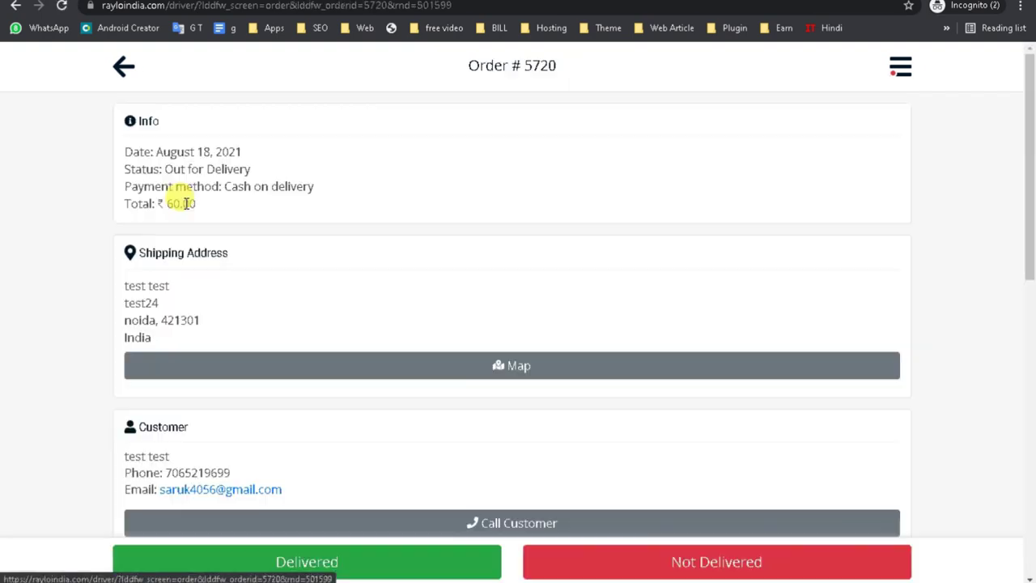
scroll(527, 231, "down", 1)
left_click_drag(1027, 267, 1026, 200)
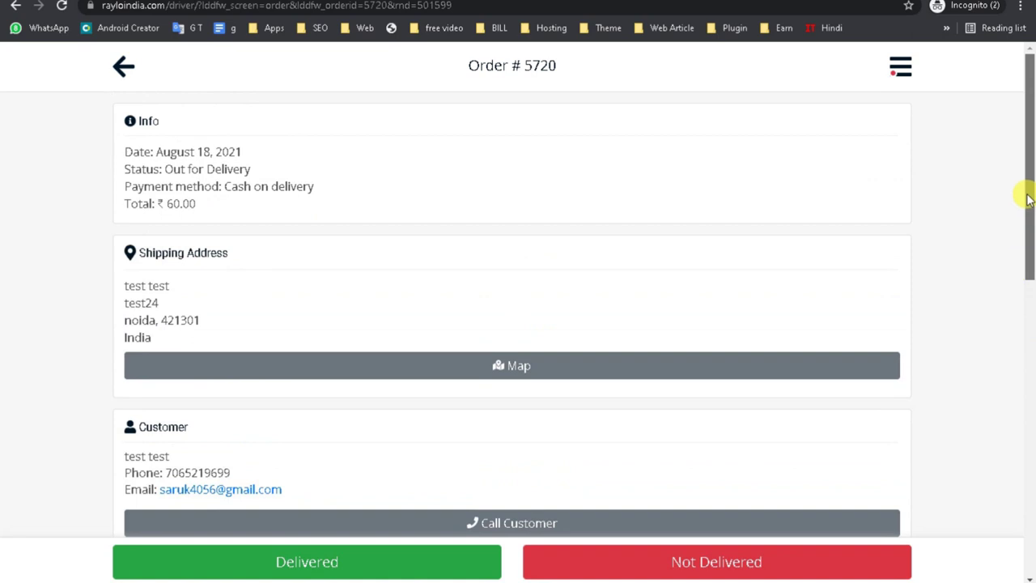
left_click_drag(133, 152, 278, 186)
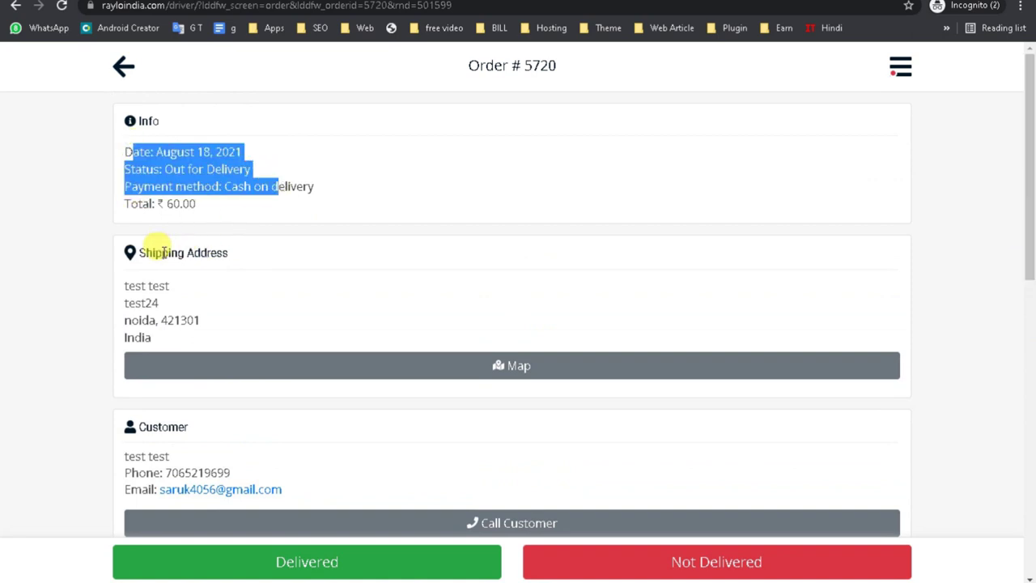
left_click_drag(163, 252, 377, 280)
left_click(185, 300)
left_click_drag(137, 427, 275, 496)
Show order #5720's shipping address on Google Maps.
left_click_drag(1025, 225, 1015, 402)
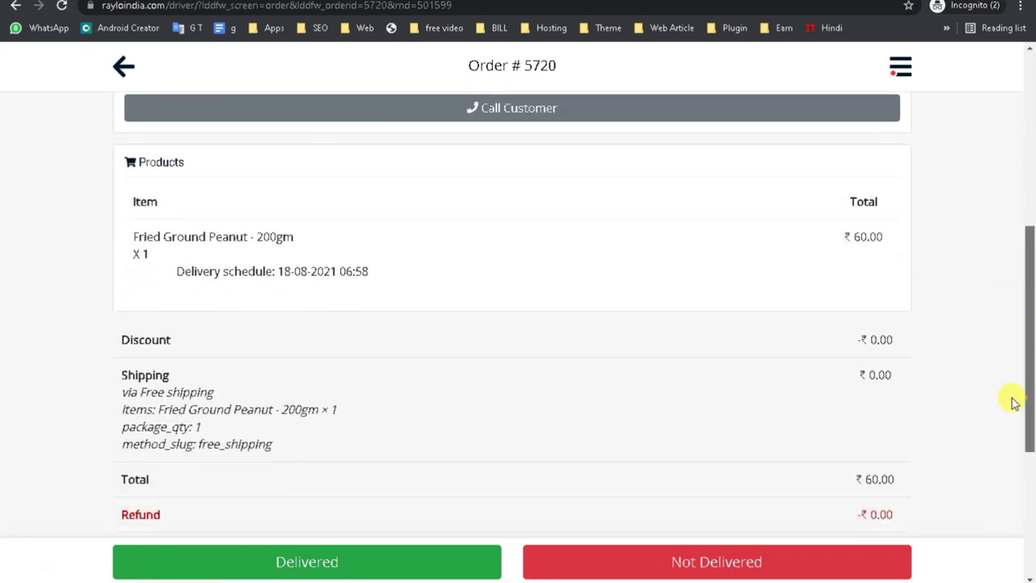
left_click_drag(1033, 444, 1025, 196)
left_click(514, 370)
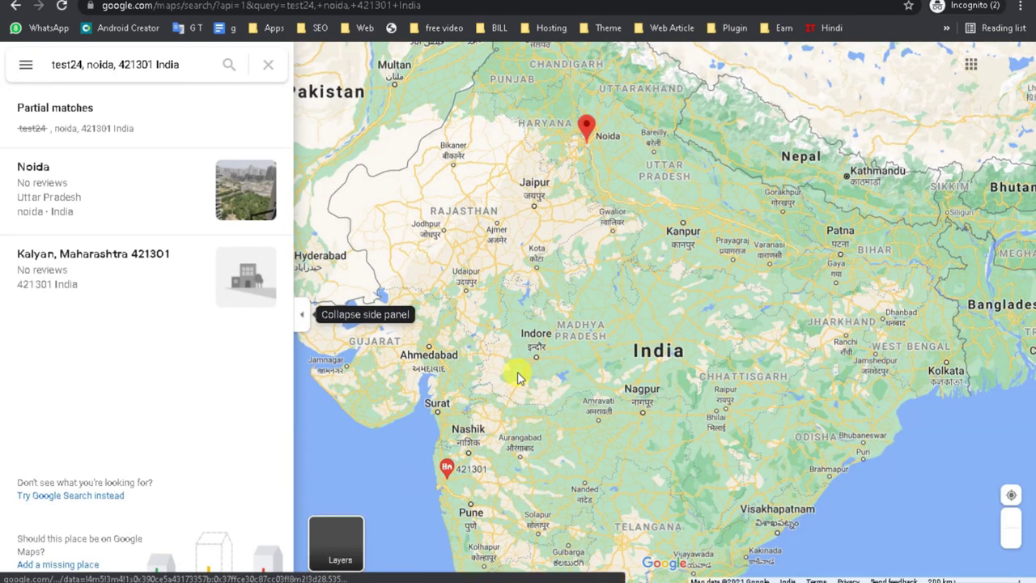
Return from Google Maps to order #5720's details page.
left_click(15, 10)
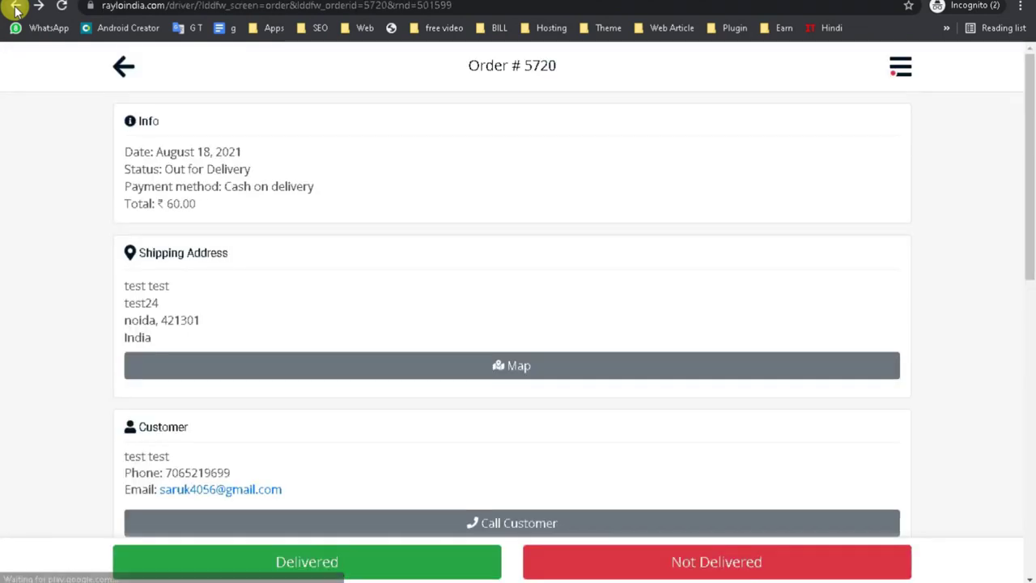
Start marking order #5720 as delivered and open the customer note field.
left_click_drag(1025, 234, 1015, 557)
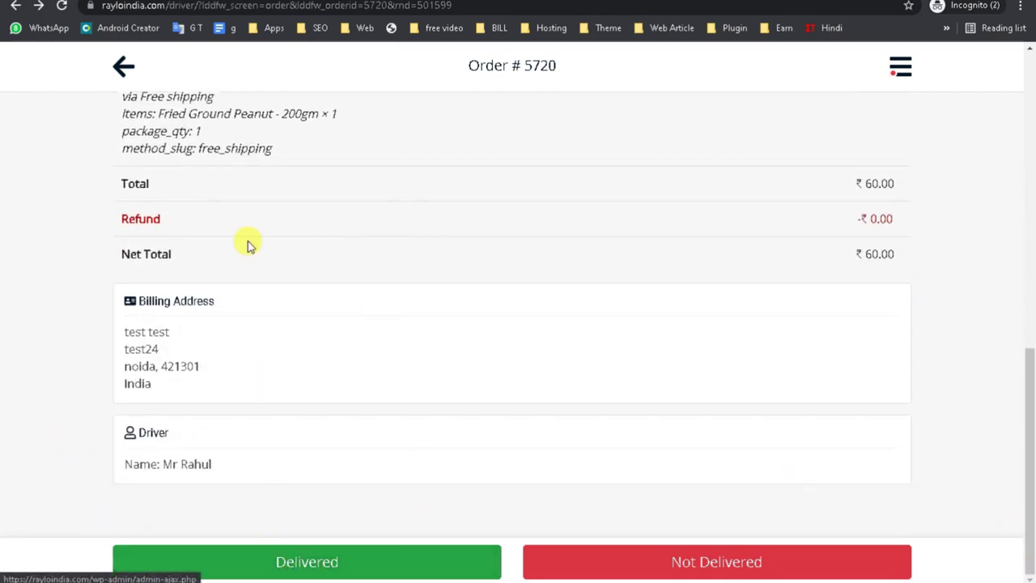
left_click(299, 570)
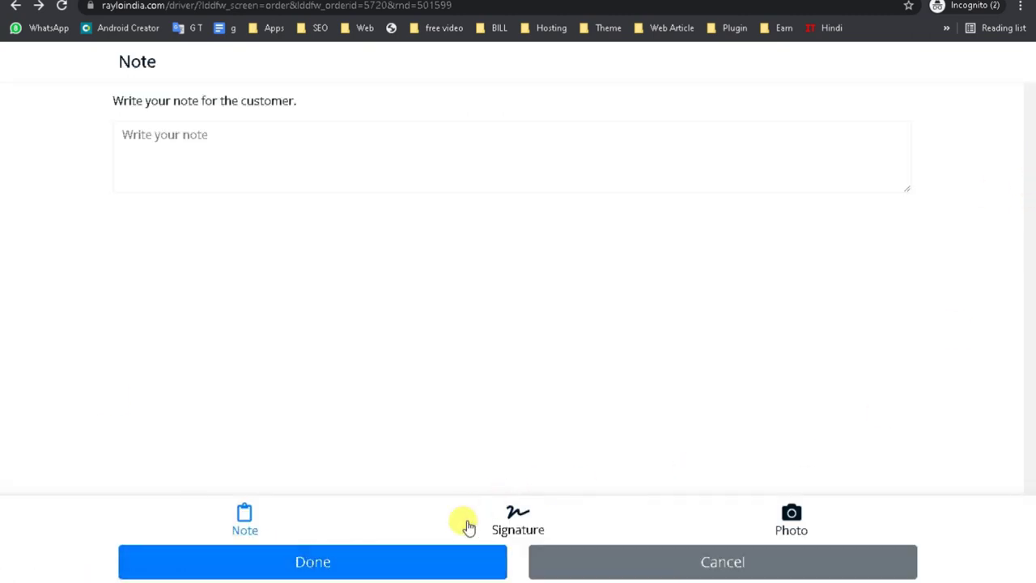
left_click(190, 205)
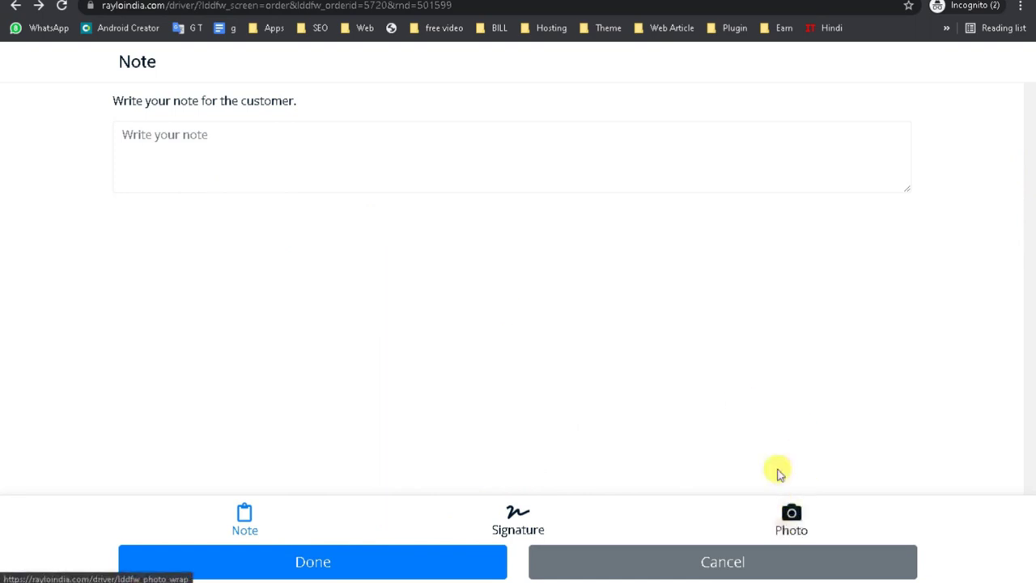
left_click(185, 138)
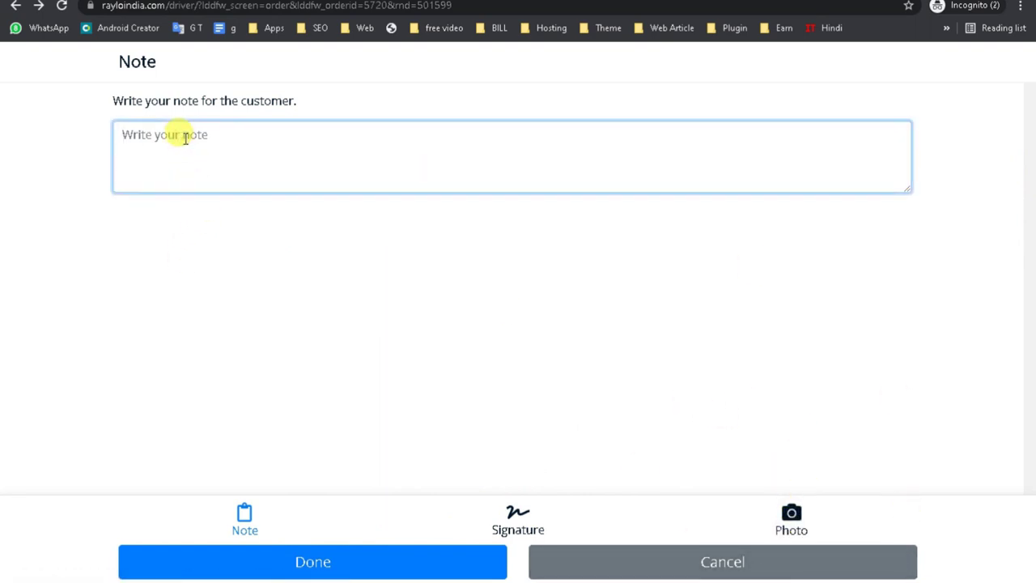
left_click(300, 314)
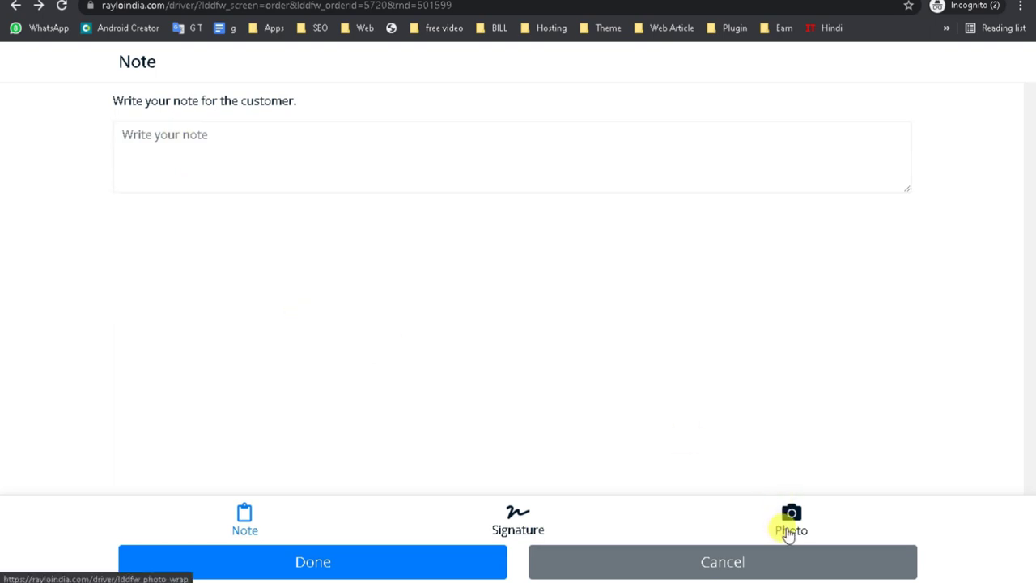
Compare the Photo and Signature proof-of-delivery options.
left_click(791, 526)
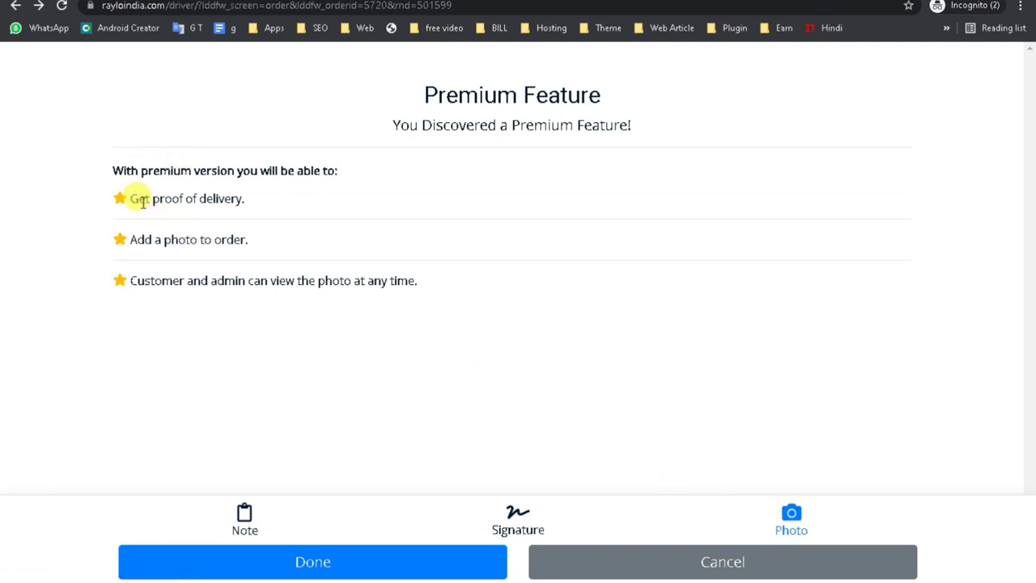
left_click_drag(139, 202, 267, 220)
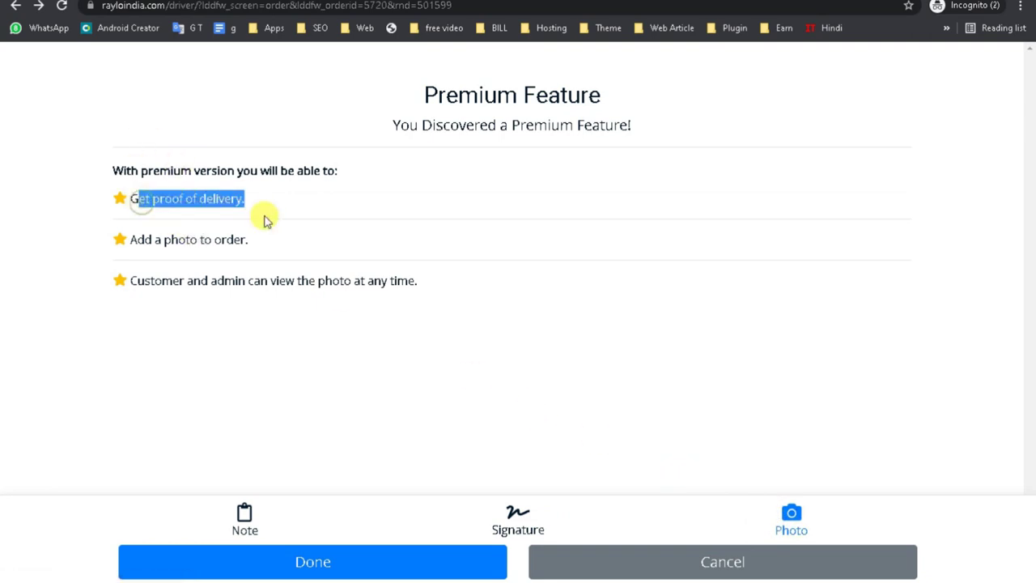
left_click(225, 246)
triple_click(224, 245)
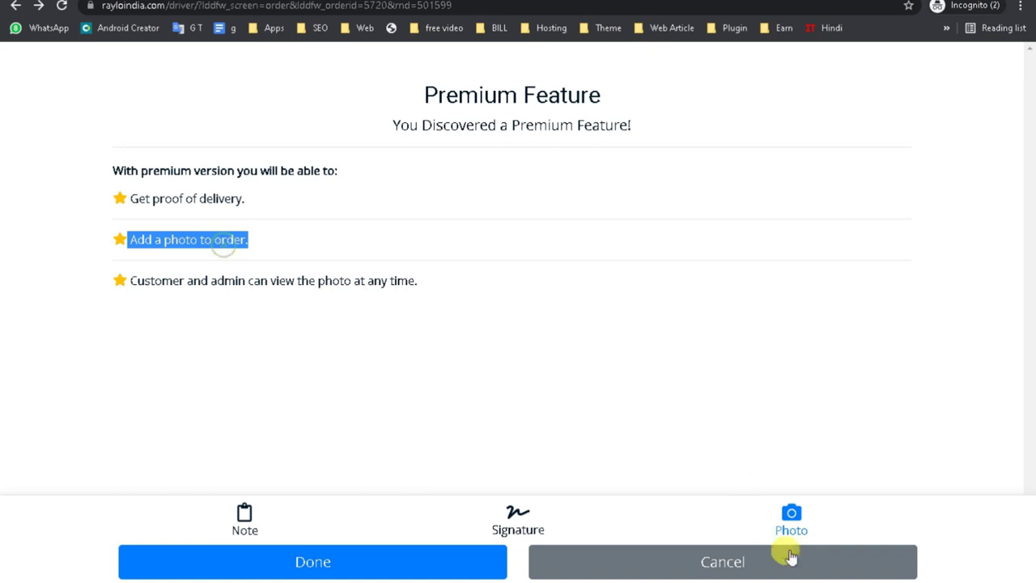
double_click(335, 280)
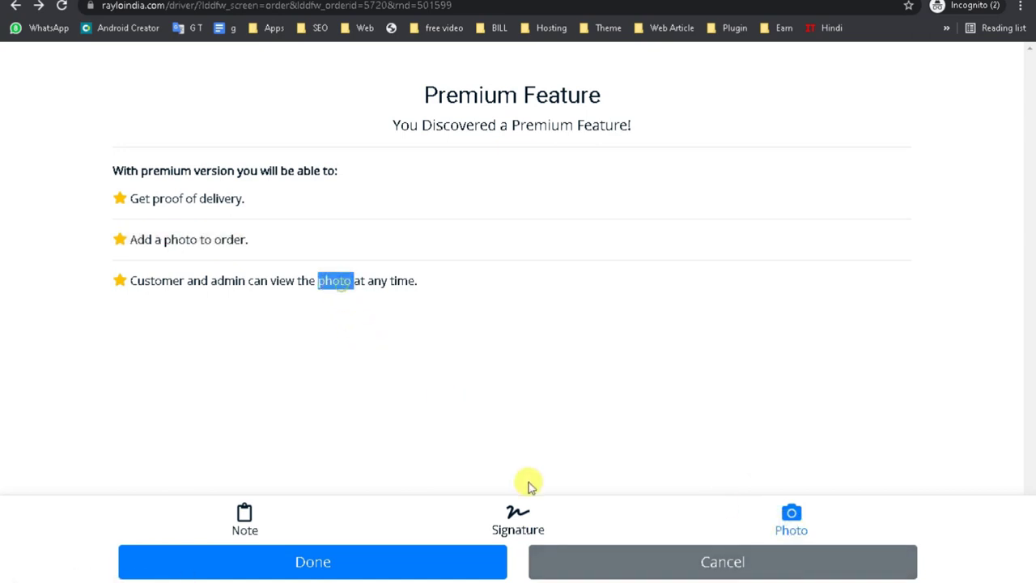
left_click(505, 529)
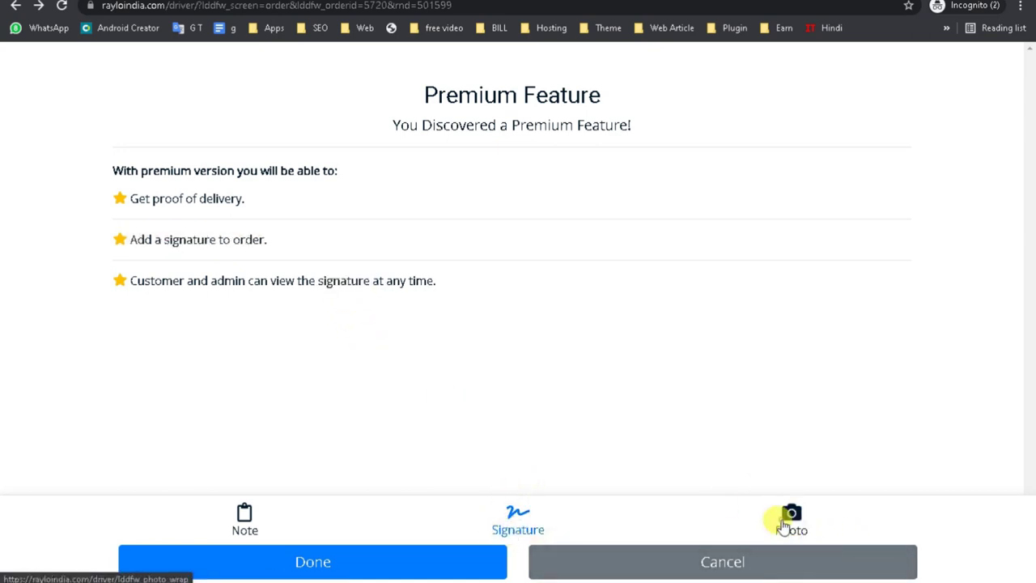
left_click(783, 524)
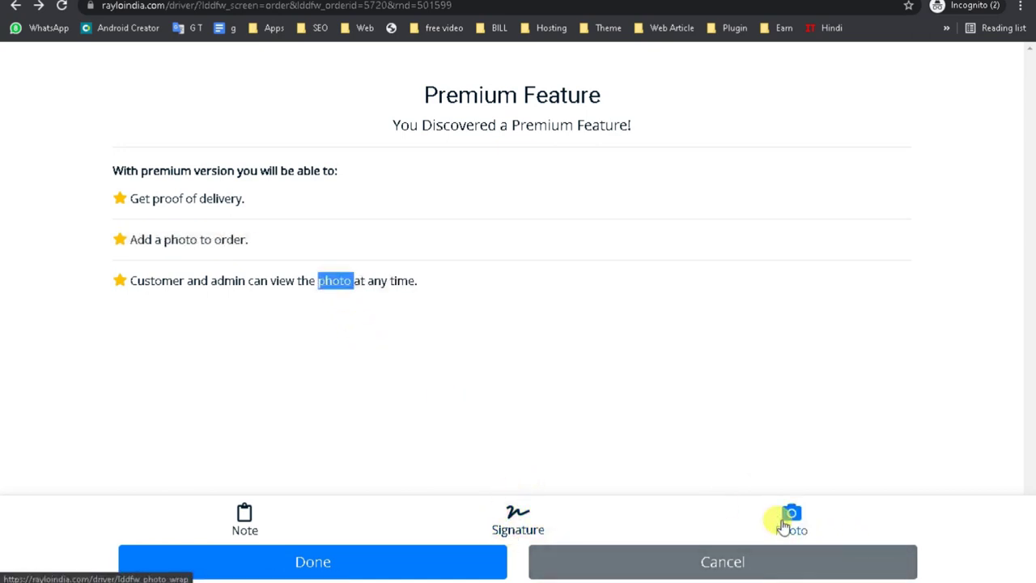
left_click(532, 528)
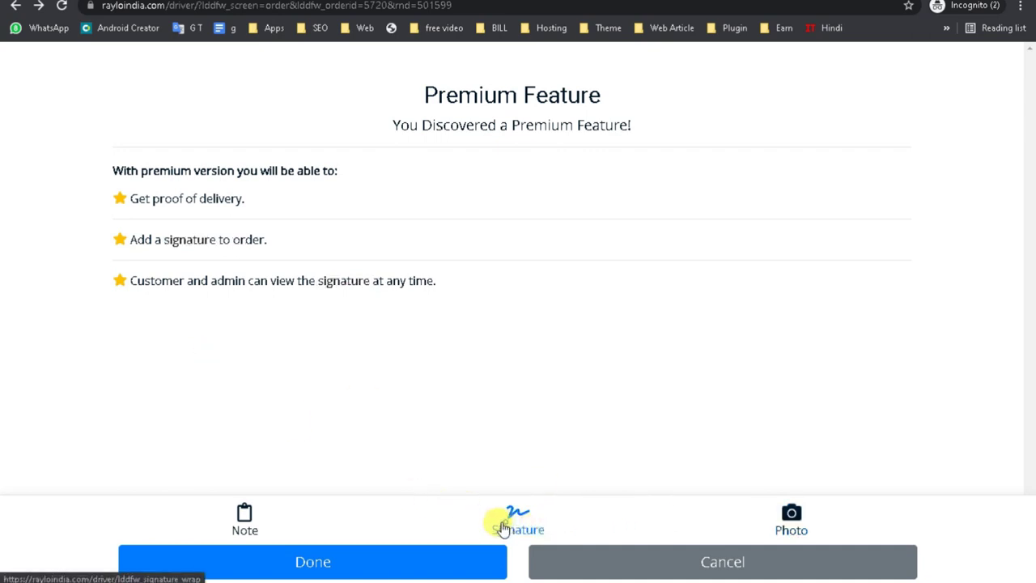
left_click_drag(340, 333, 585, 398)
Submit the delivery with the note 'done', confirm it, and view deliveries.
left_click(246, 522)
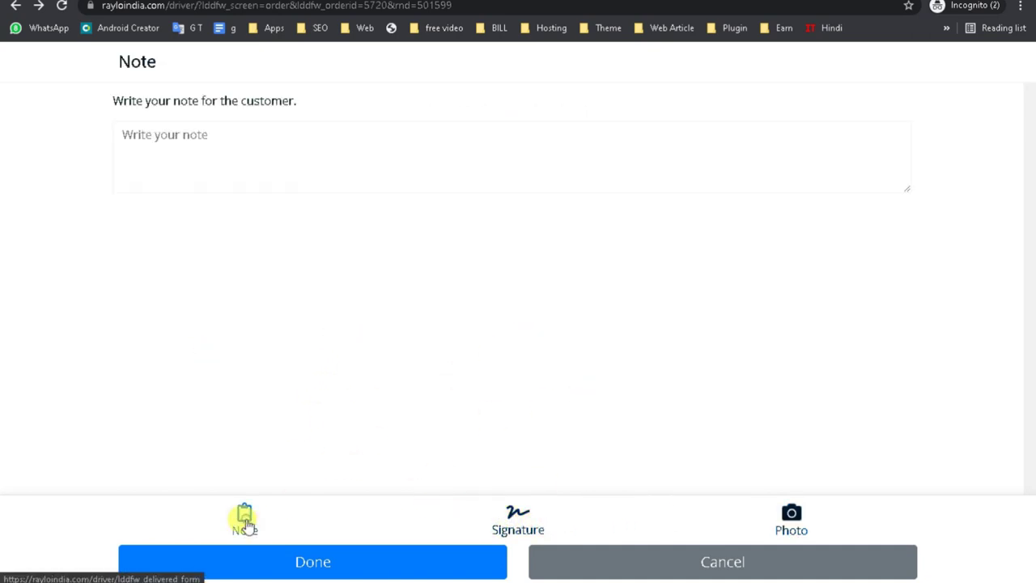
left_click(163, 145)
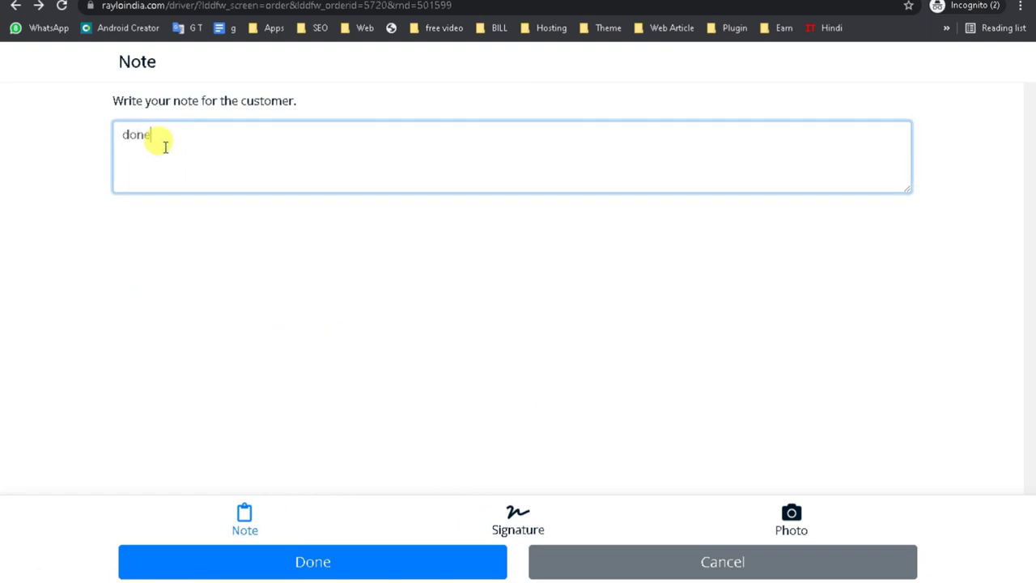
left_click(297, 563)
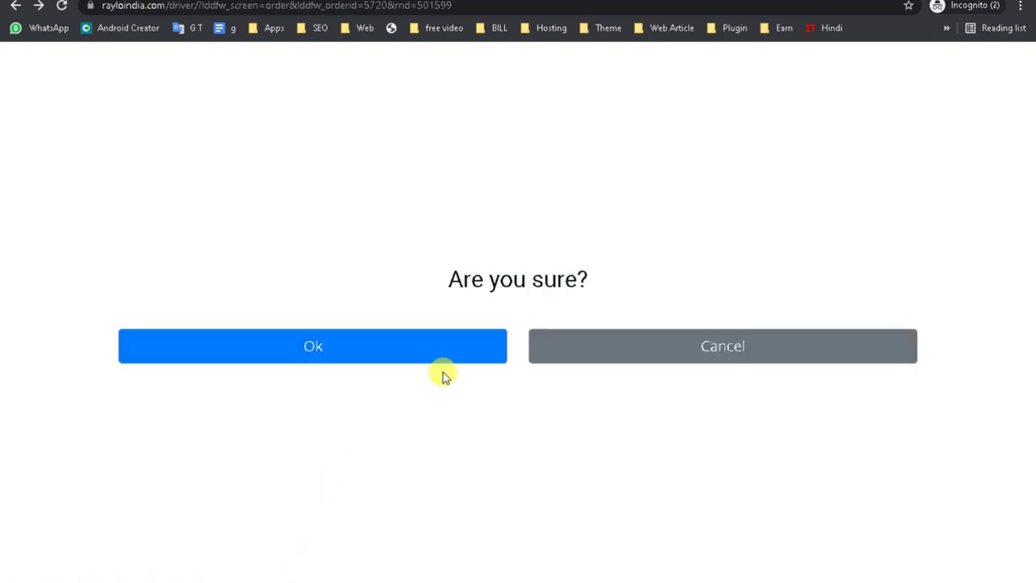
left_click(280, 354)
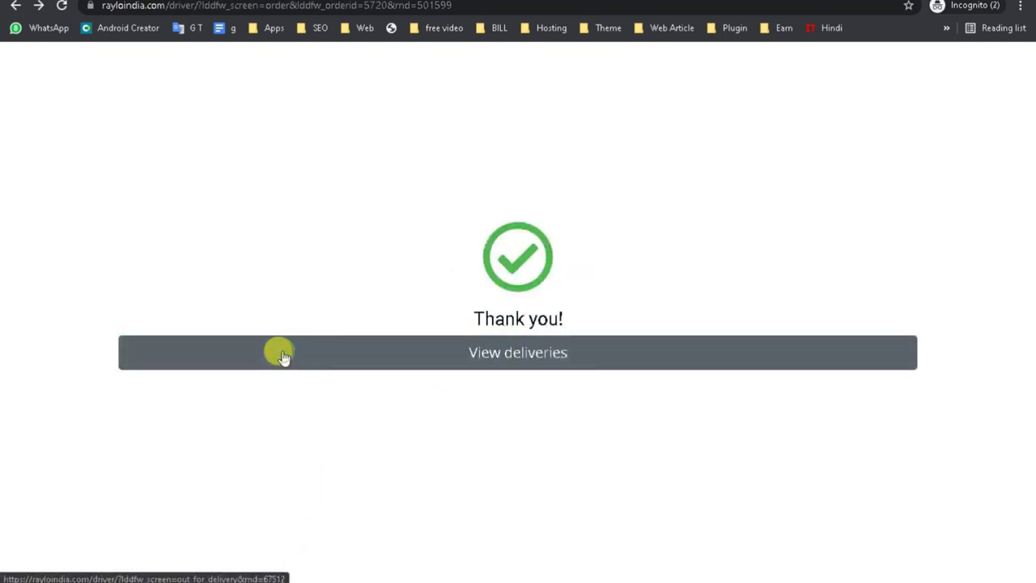
left_click(512, 360)
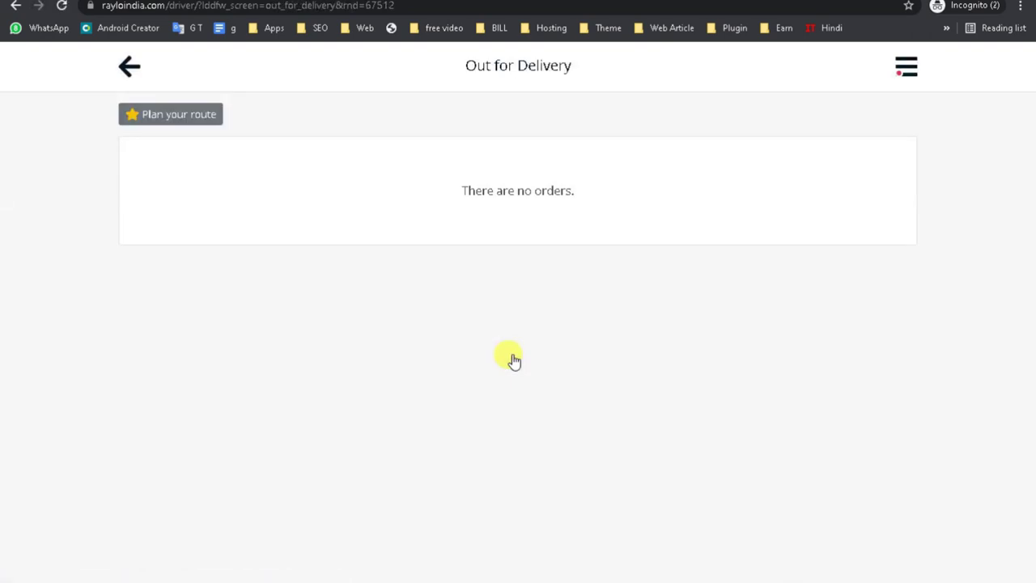
Go to the Dashboard from the driver panel's hamburger menu.
left_click(906, 66)
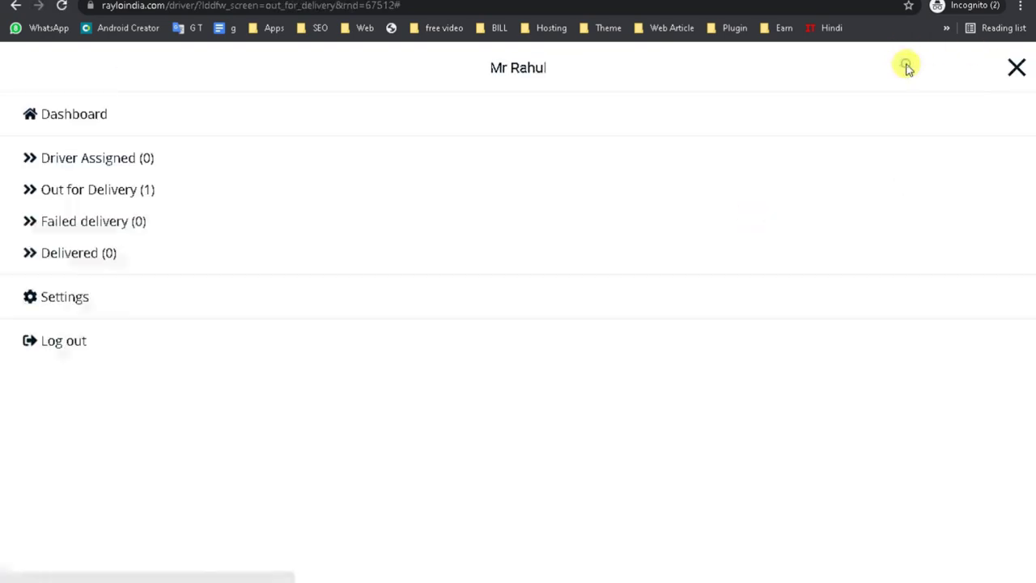
left_click(64, 116)
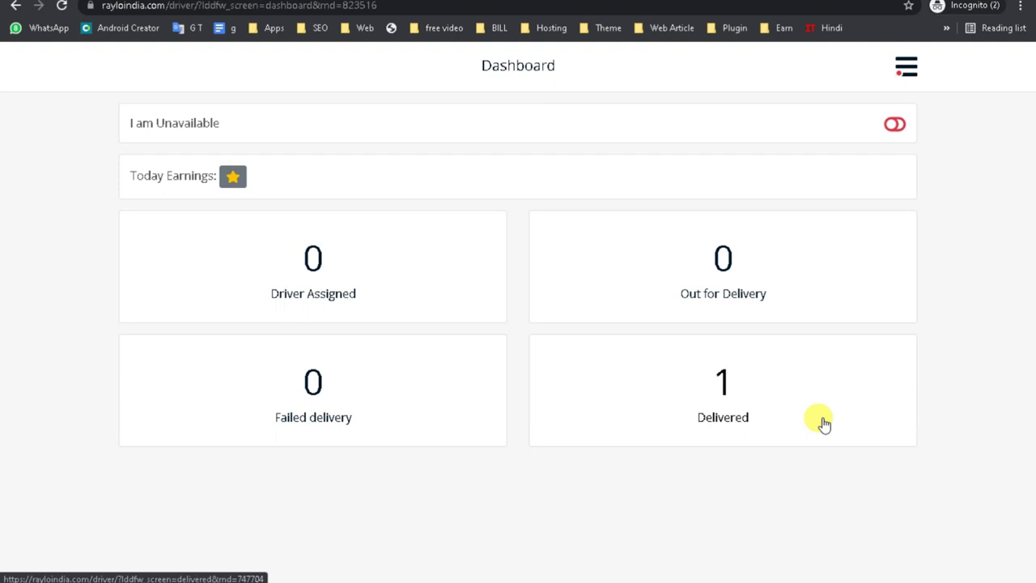
Switch to the WordPress window and go to Plugins > Installed Plugins.
mouse_move(777, 581)
left_click(590, 563)
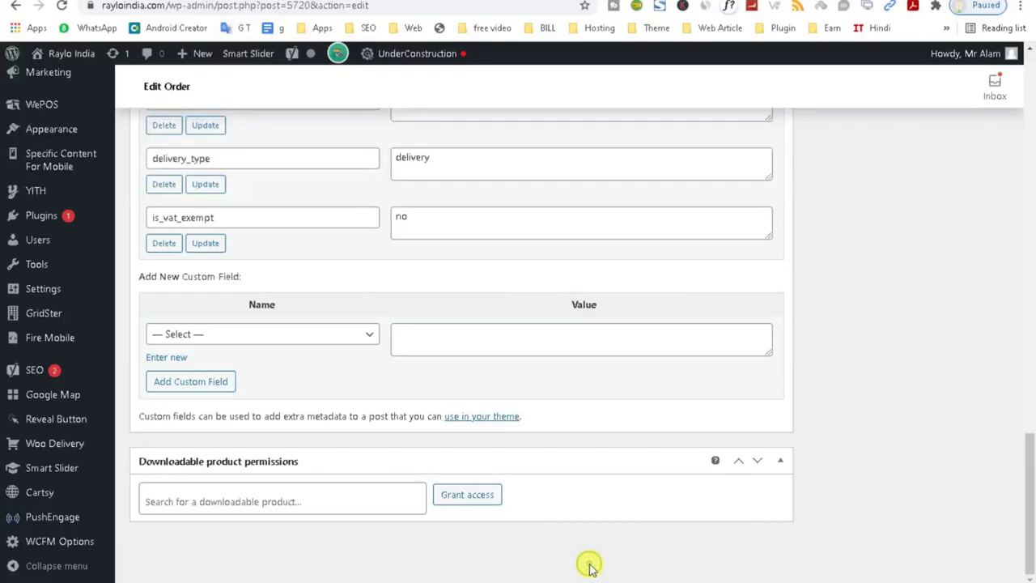
mouse_move(1031, 506)
left_mouse_down()
mouse_move(1032, 174)
mouse_move(1032, 502)
left_mouse_up()
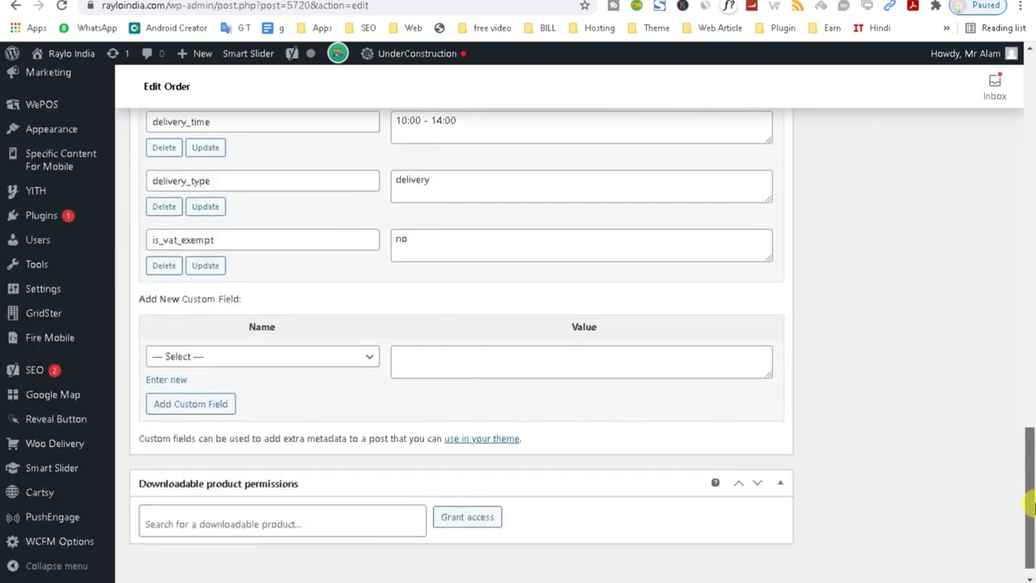
right_click(43, 220)
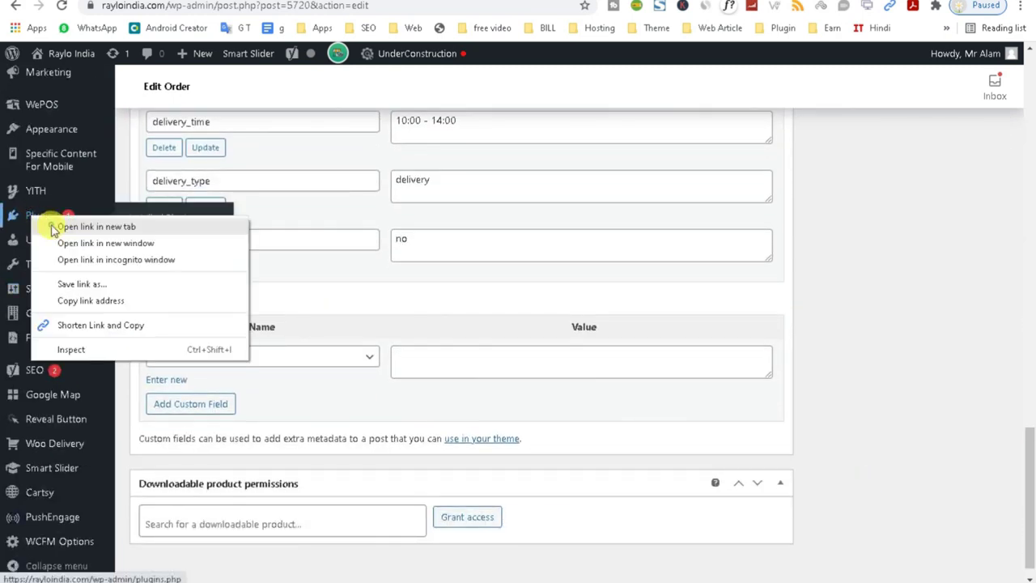
left_click(51, 227)
left_click_drag(1030, 470, 1030, 271)
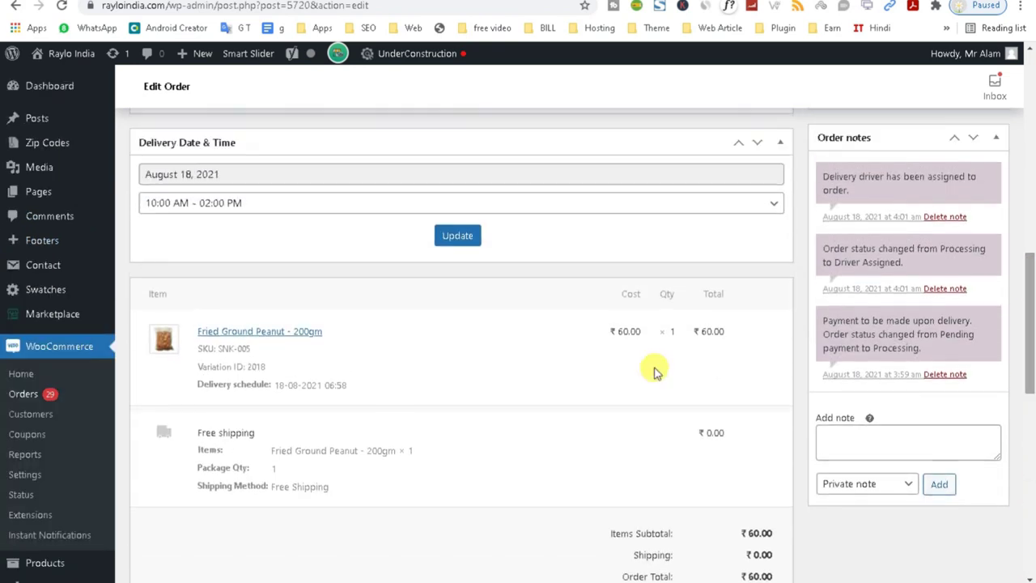
left_click(55, 538)
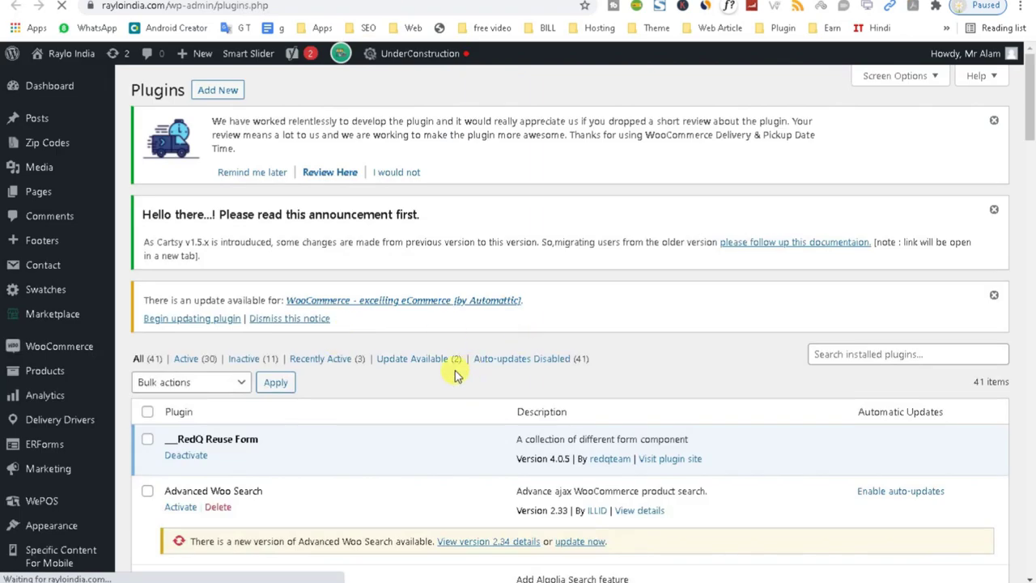
Search plugins for 'pdf', activate Invoices for WooCommerce, and return to the Edit Order page.
scroll(1025, 210, "down", 9)
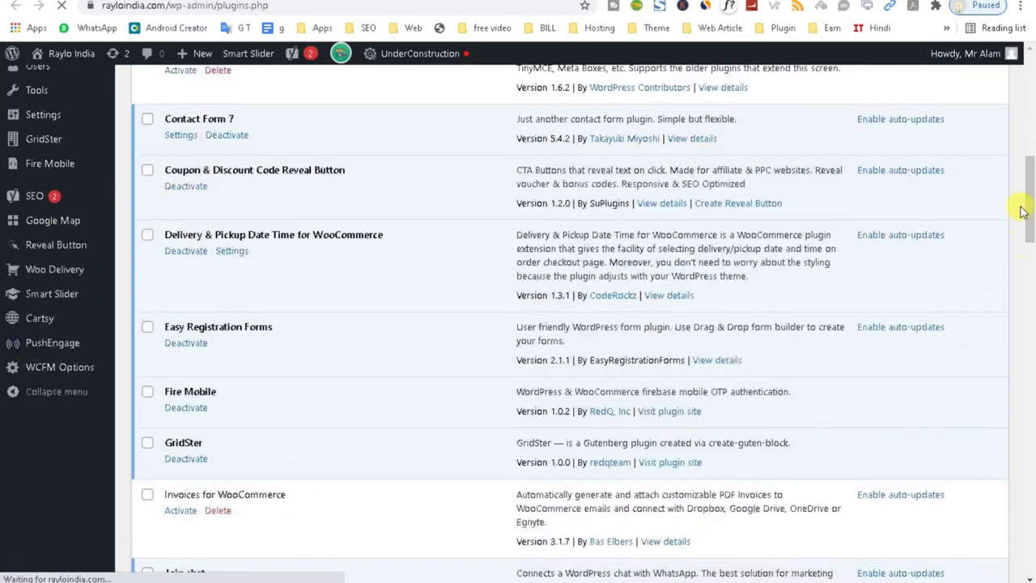
scroll(1022, 176, "up", 8)
scroll(1019, 167, "down", 2)
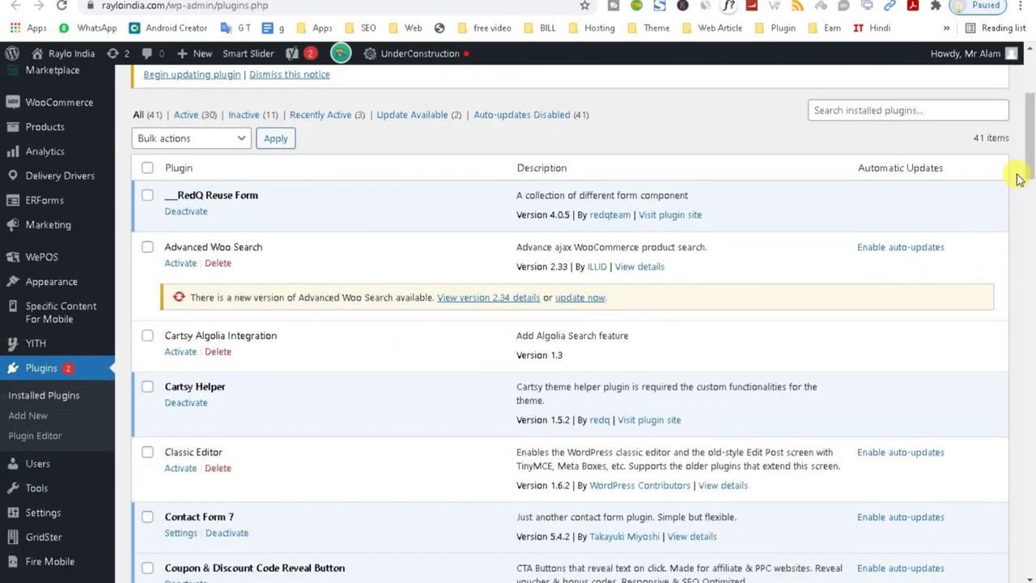
left_click(831, 114)
type("pdf")
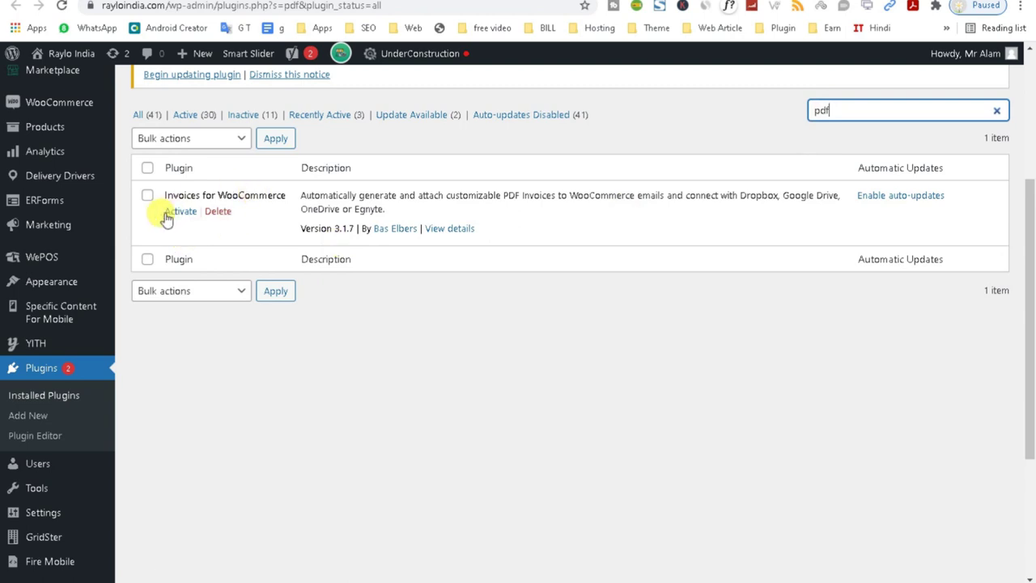
left_click(172, 213)
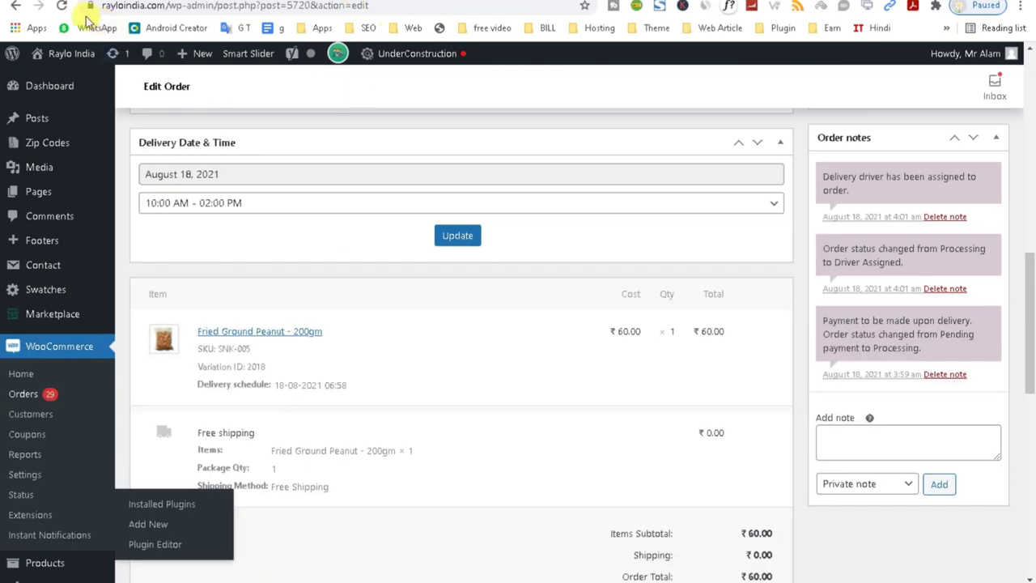
left_click(65, 11)
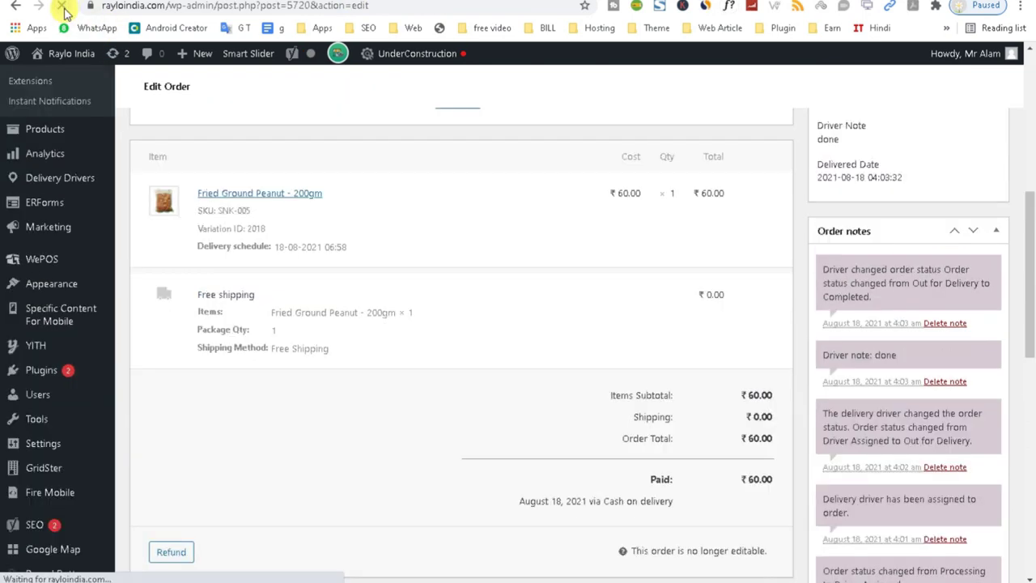
Create order #5720's PDF invoice in the PDF Invoice box and view it.
scroll(992, 257, "up", 5)
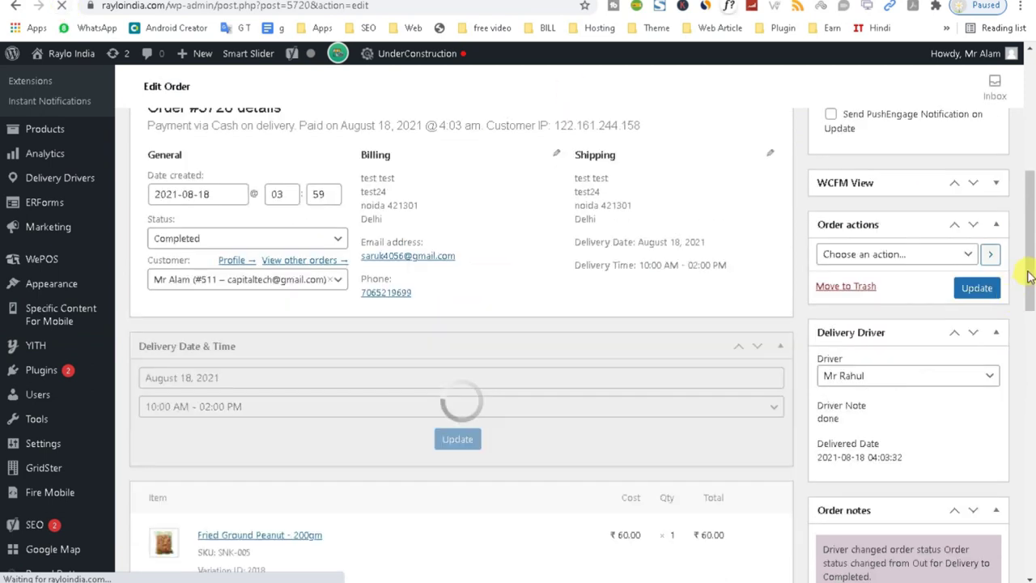
scroll(1032, 245, "up", 3)
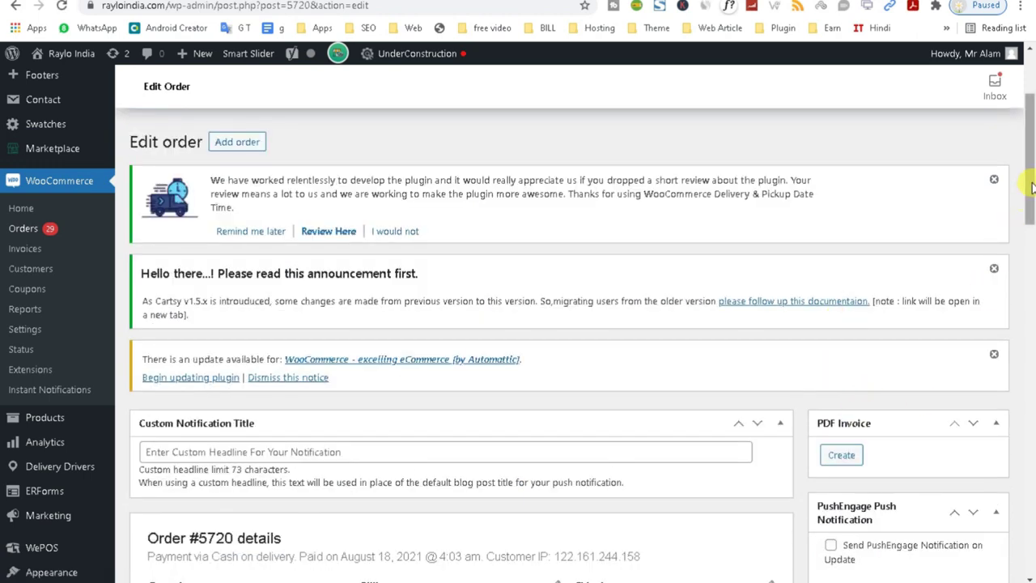
left_click_drag(1032, 188, 1024, 229)
left_click(842, 277)
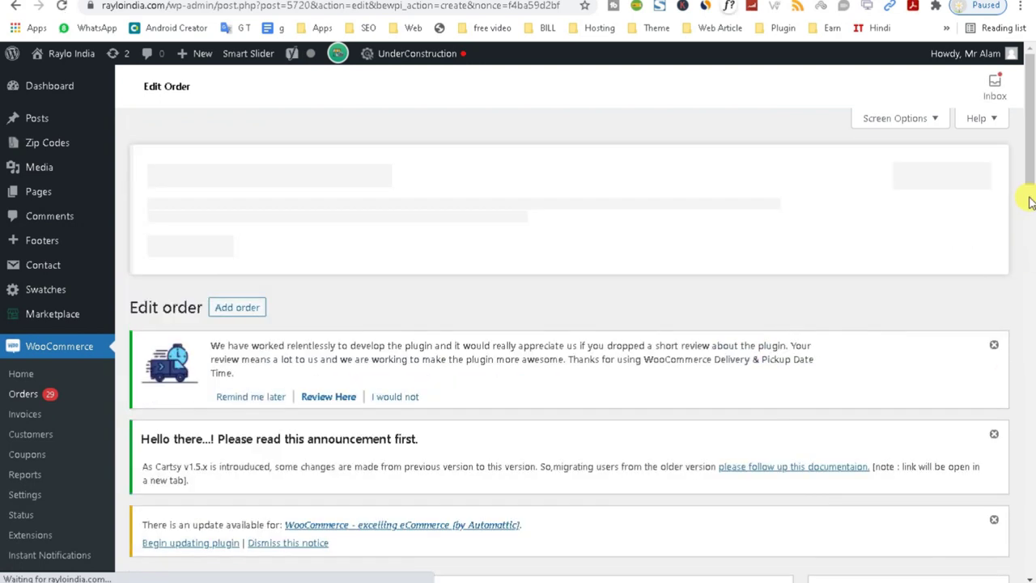
scroll(1026, 253, "down", 4)
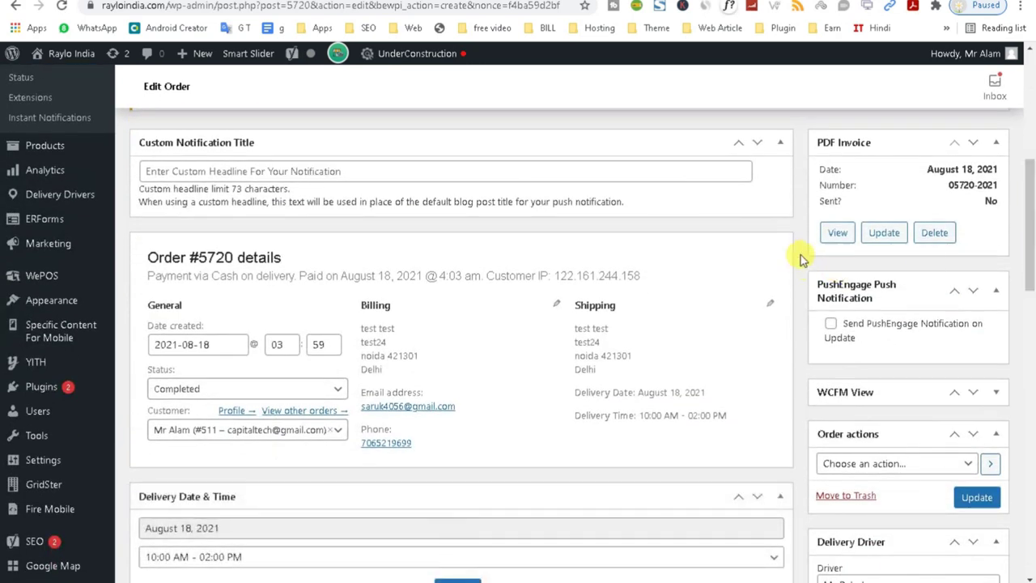
left_click(839, 237)
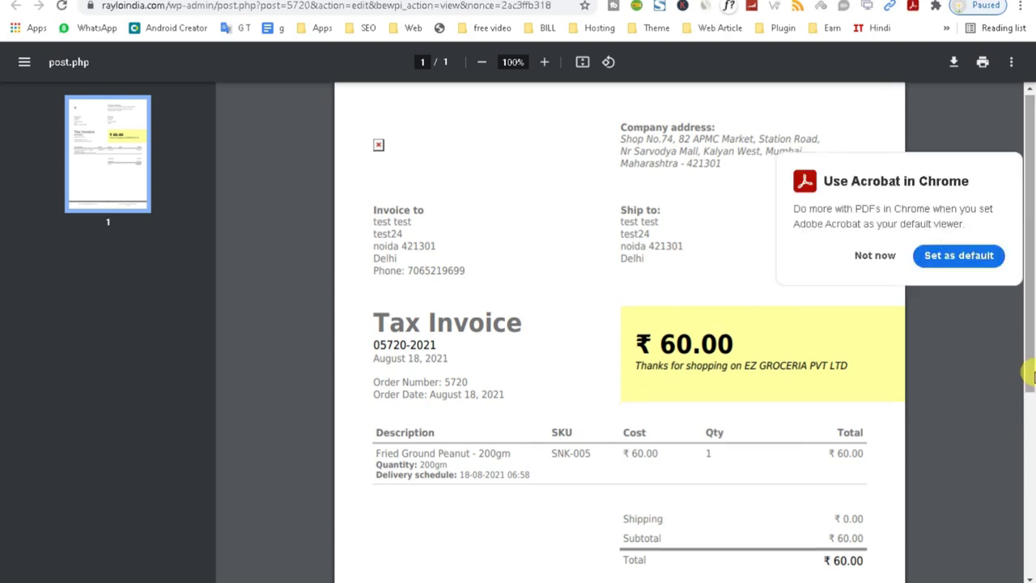
Leave the PDF viewer and select the store's Delhi address in the site footer.
left_click(861, 256)
left_click_drag(1029, 338, 1030, 266)
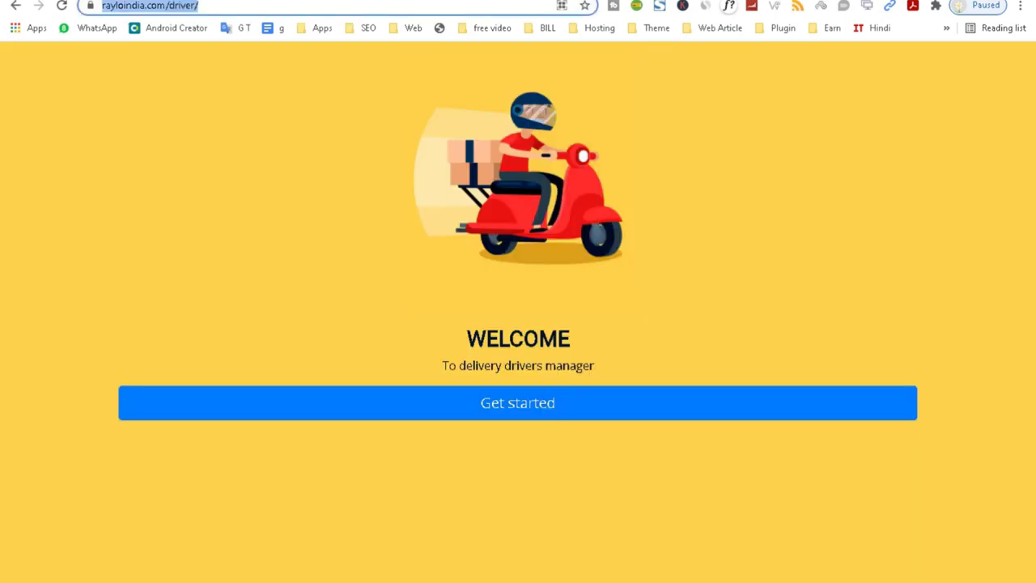
left_click(583, 2)
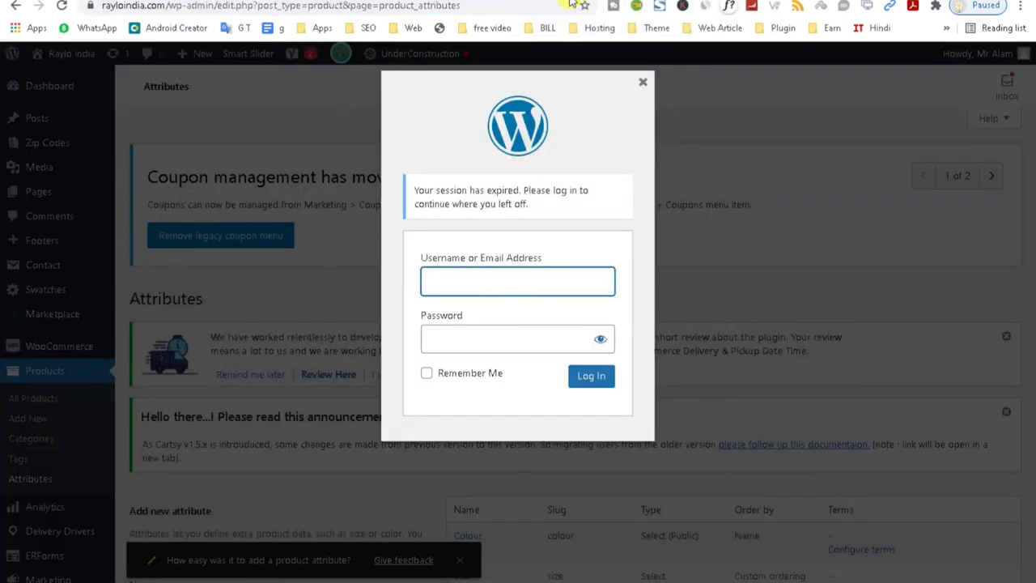
left_click(644, 85)
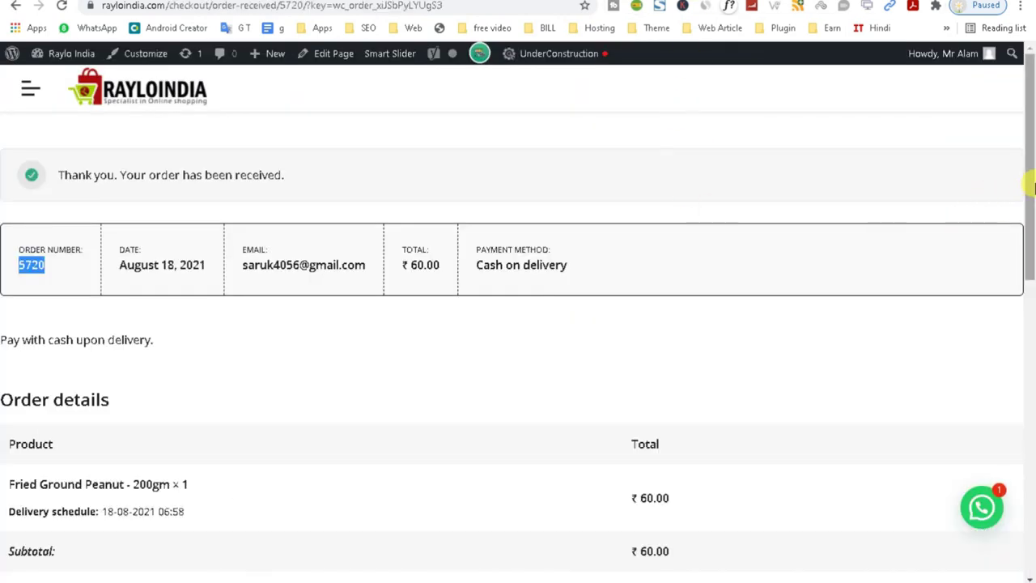
left_click_drag(1032, 186, 996, 466)
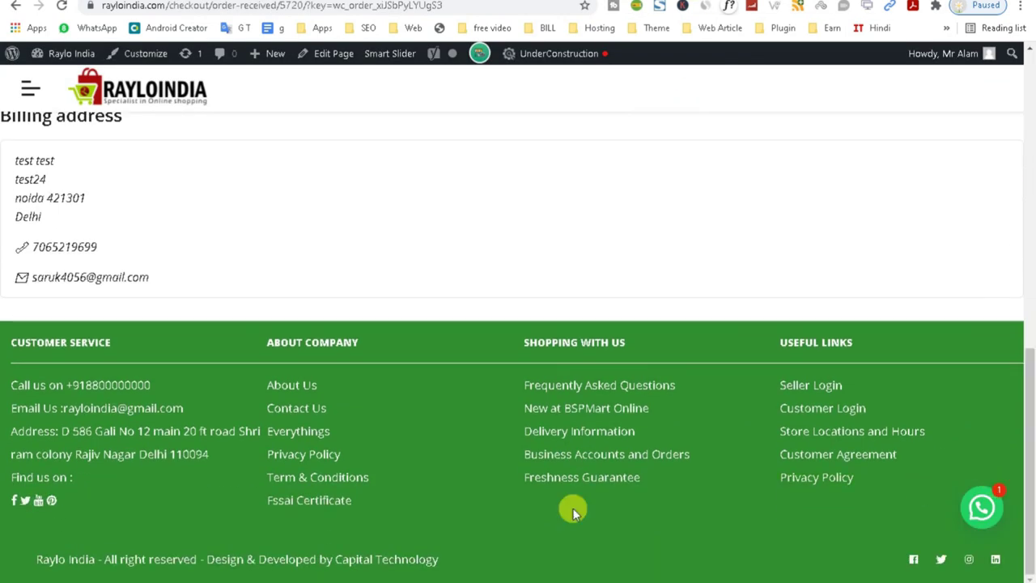
left_click_drag(62, 431, 216, 459)
key("ctrl+c")
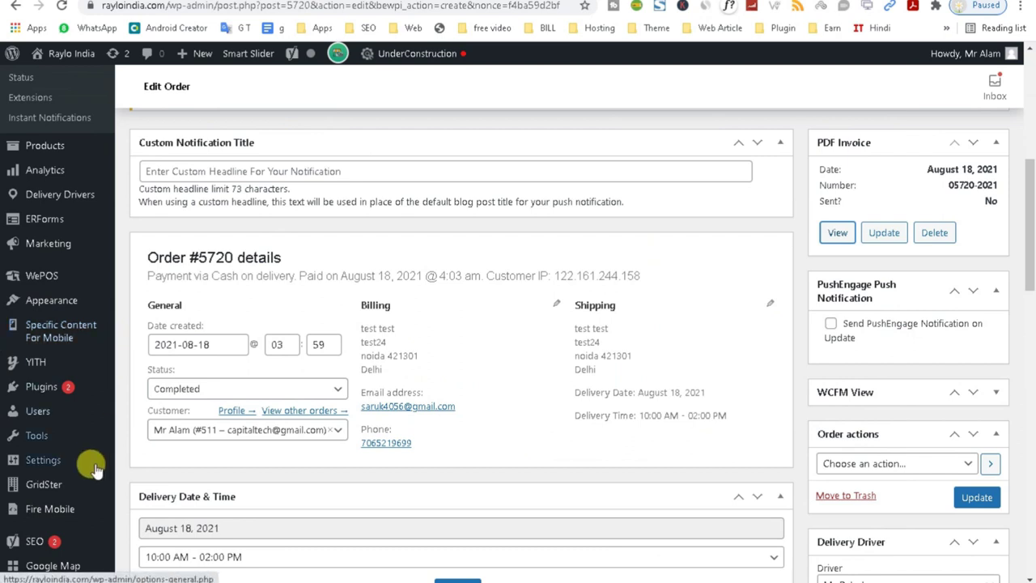
Open WooCommerce > Invoices settings and switch from General to the Template tab.
left_click_drag(1031, 276, 1032, 220)
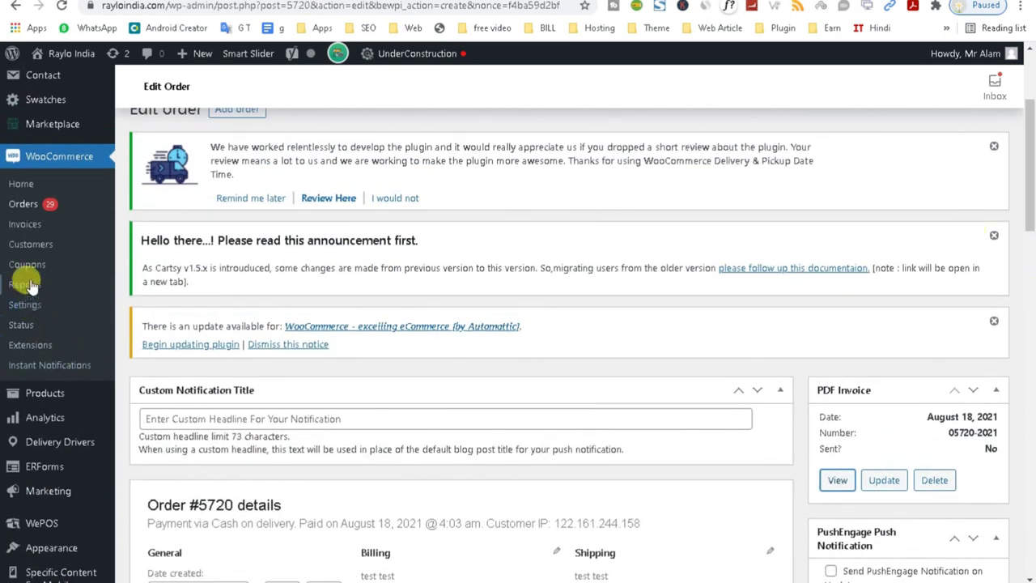
right_click(32, 234)
left_click(64, 236)
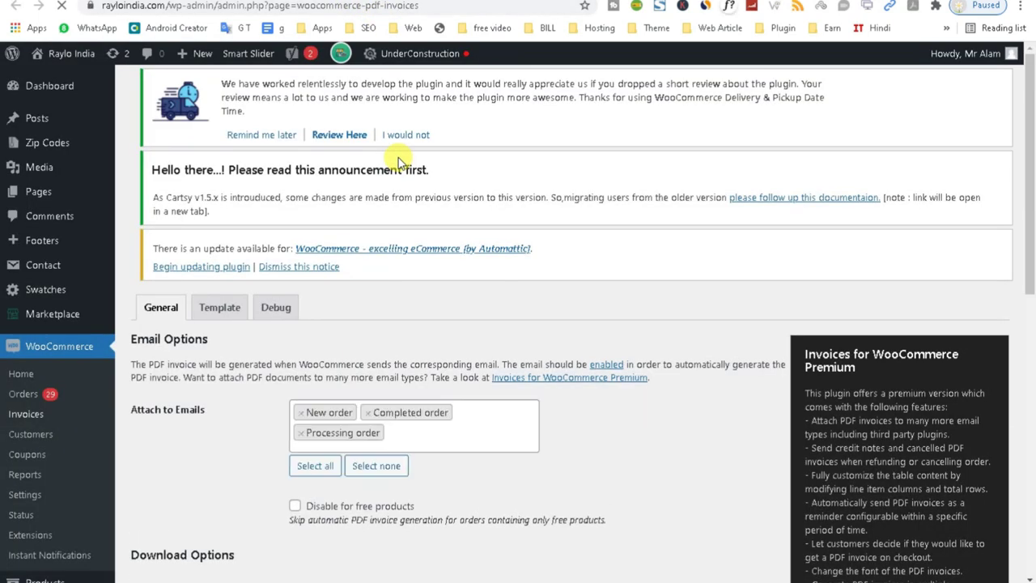
scroll(1030, 265, "down", 2)
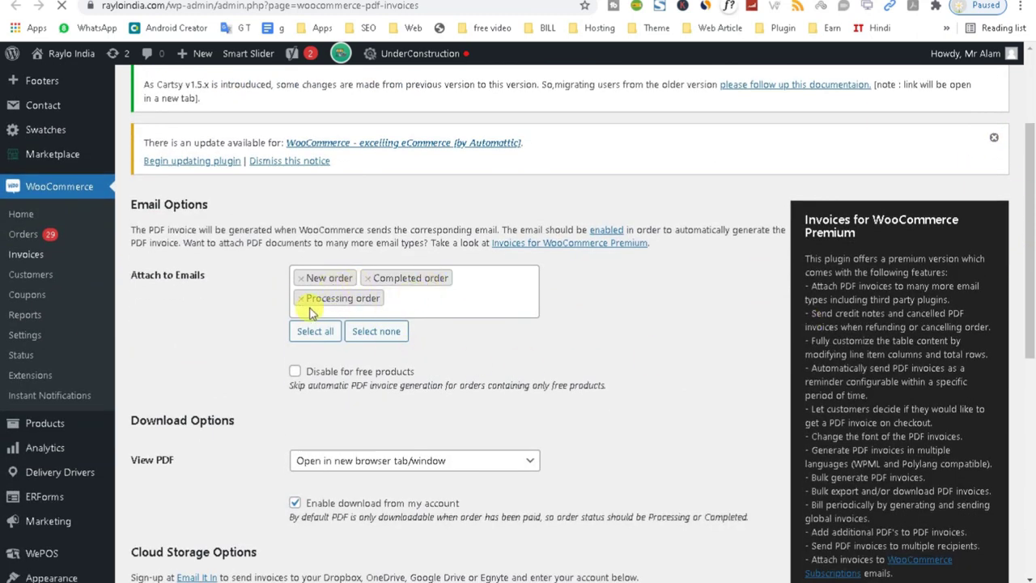
left_click_drag(1031, 267, 1023, 387)
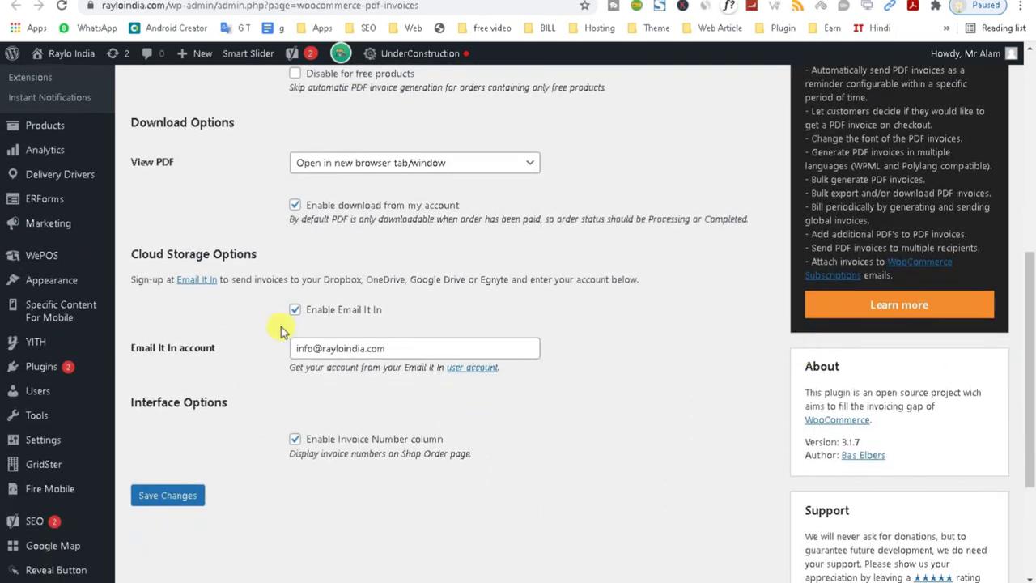
double_click(356, 348)
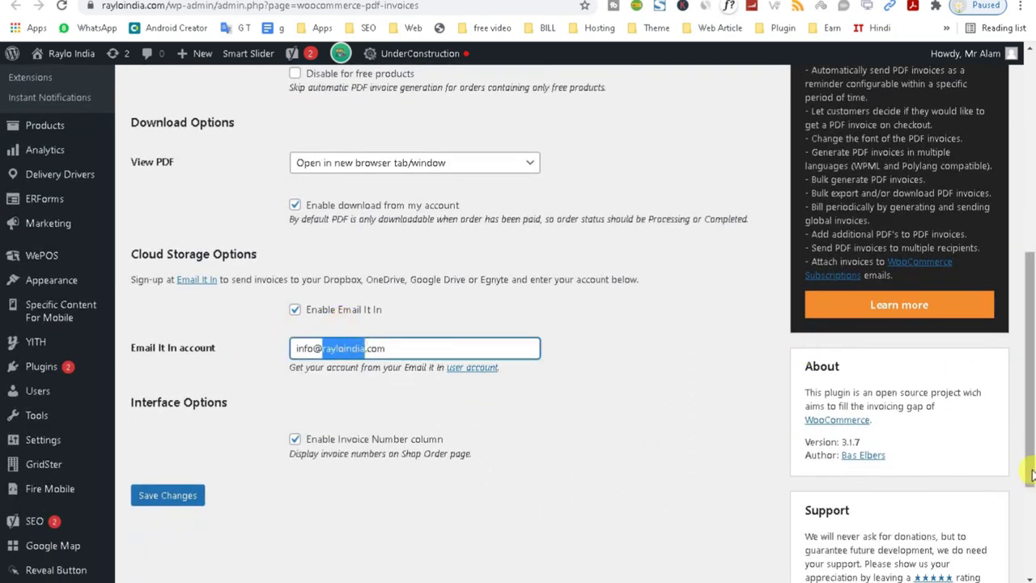
scroll(324, 404, "up", 5)
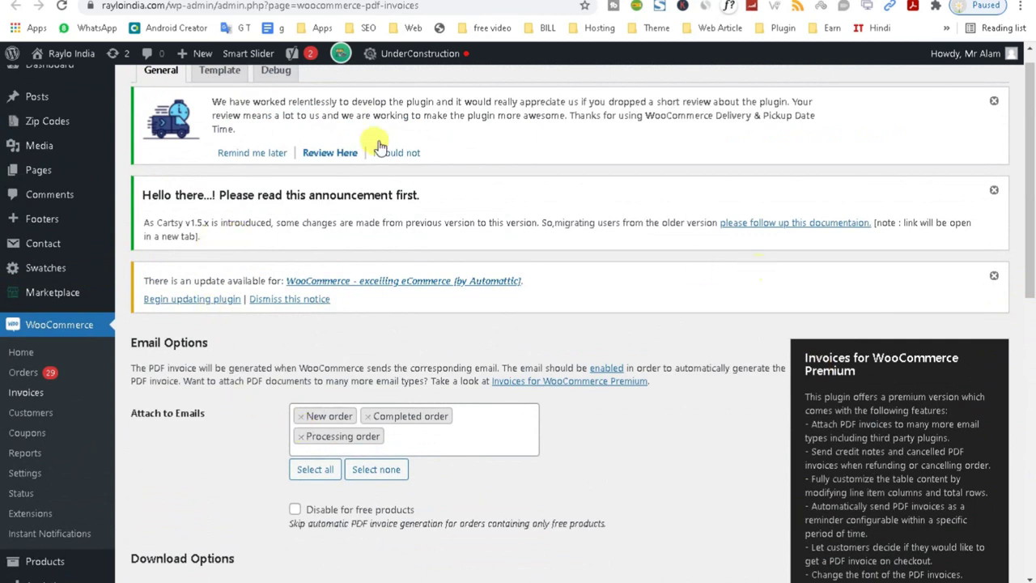
left_click(218, 78)
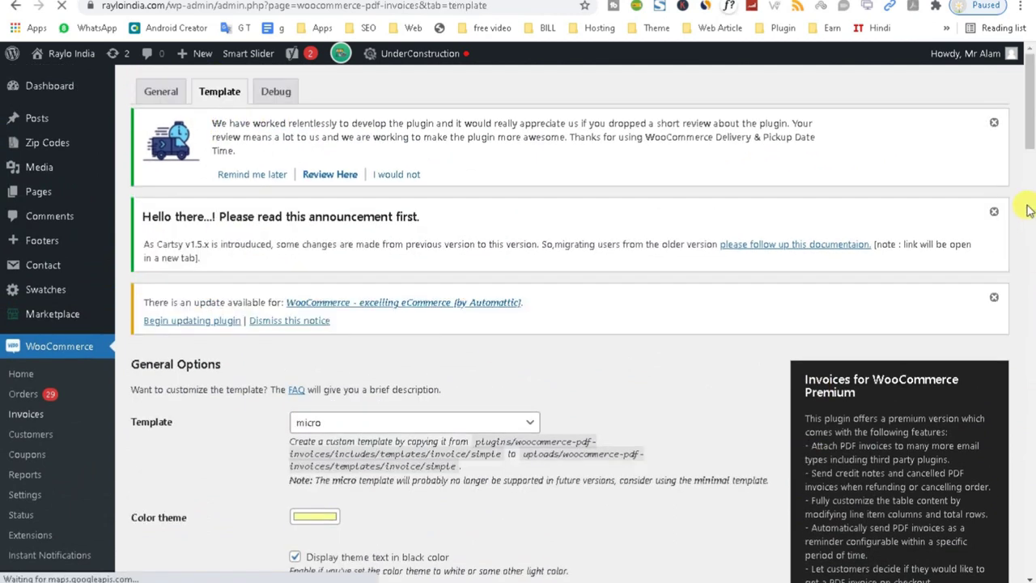
Paste the Delhi store address over the old company address and clear the old company name.
left_click_drag(1030, 123, 1027, 344)
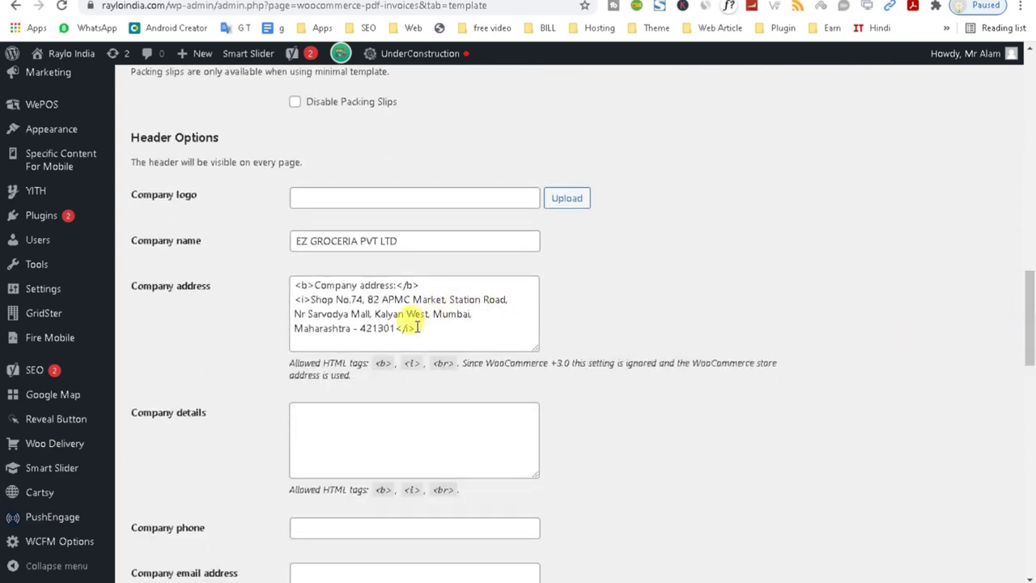
left_click_drag(352, 329, 306, 301)
key("ctrl+v")
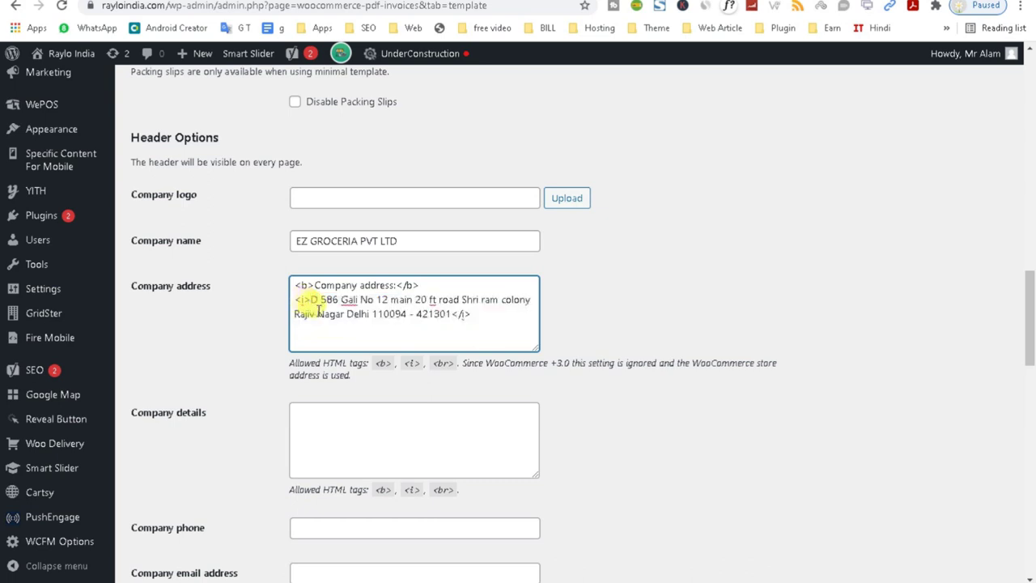
left_click(414, 240)
left_click_drag(394, 241, 258, 265)
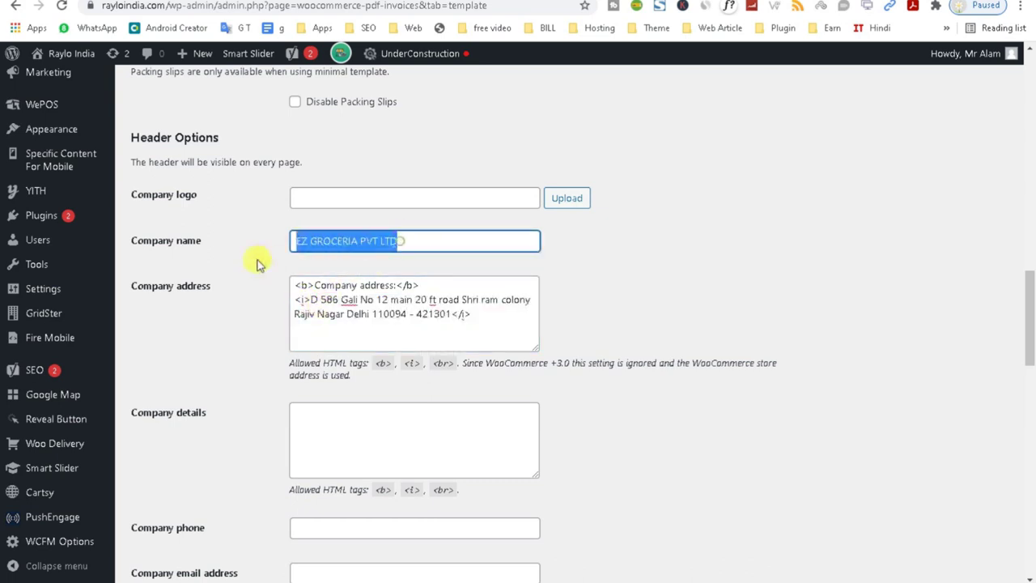
key("BackSpace")
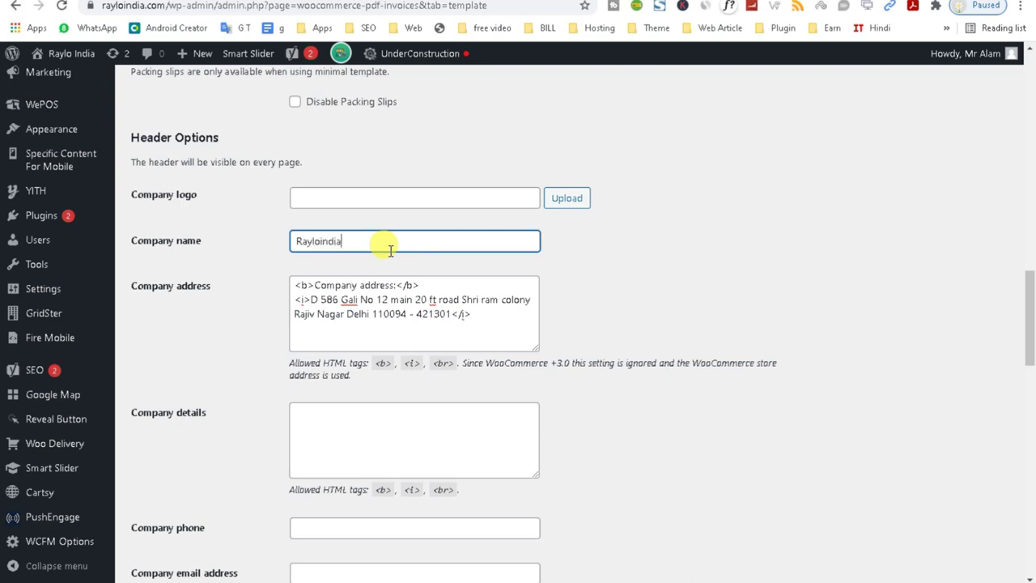
scroll(390, 250, "down", 1)
Browse the Media Library with Load more and set the RAYLOINDIA logo as the Company logo.
left_click(560, 128)
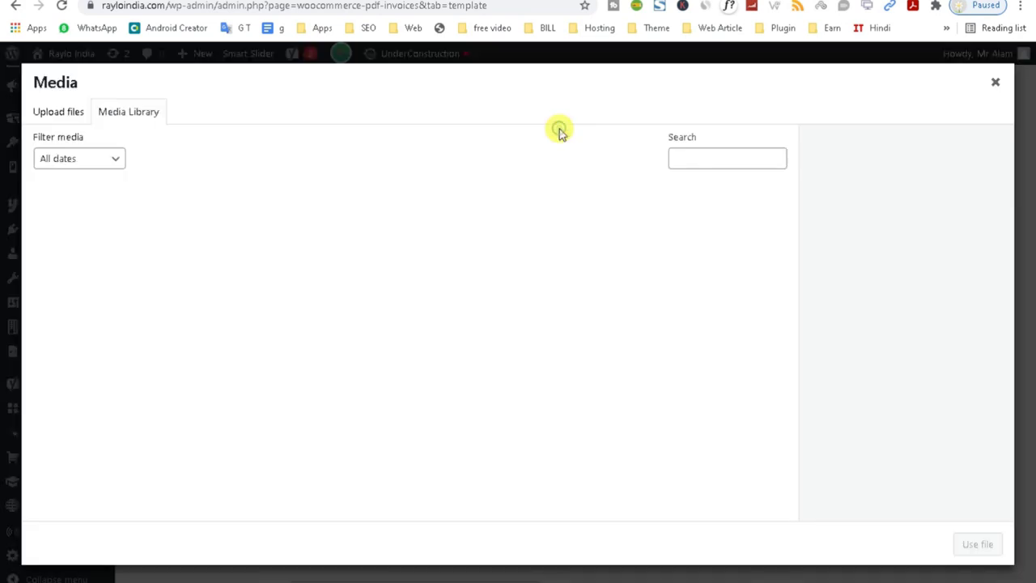
left_click(691, 162)
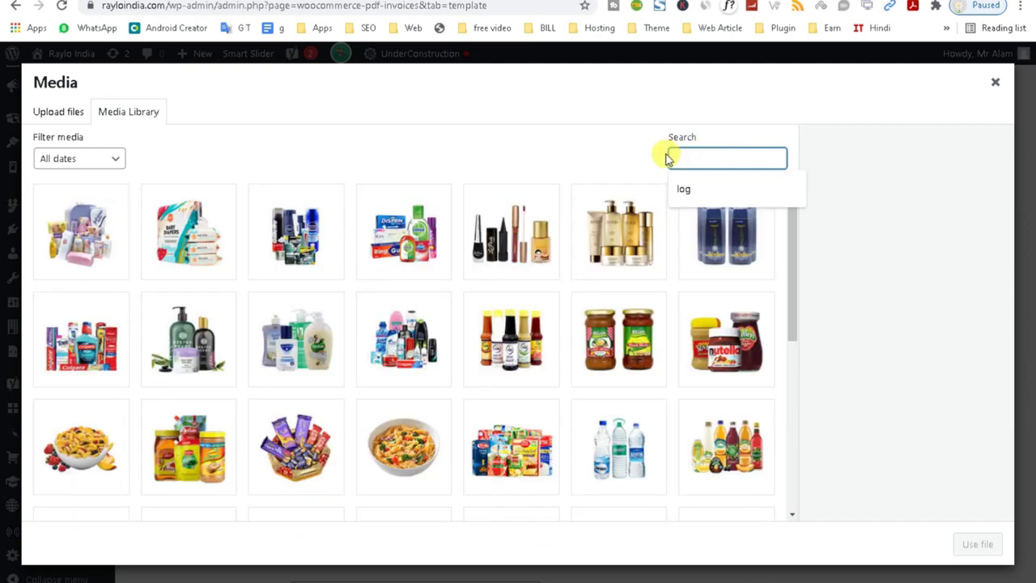
type("logo")
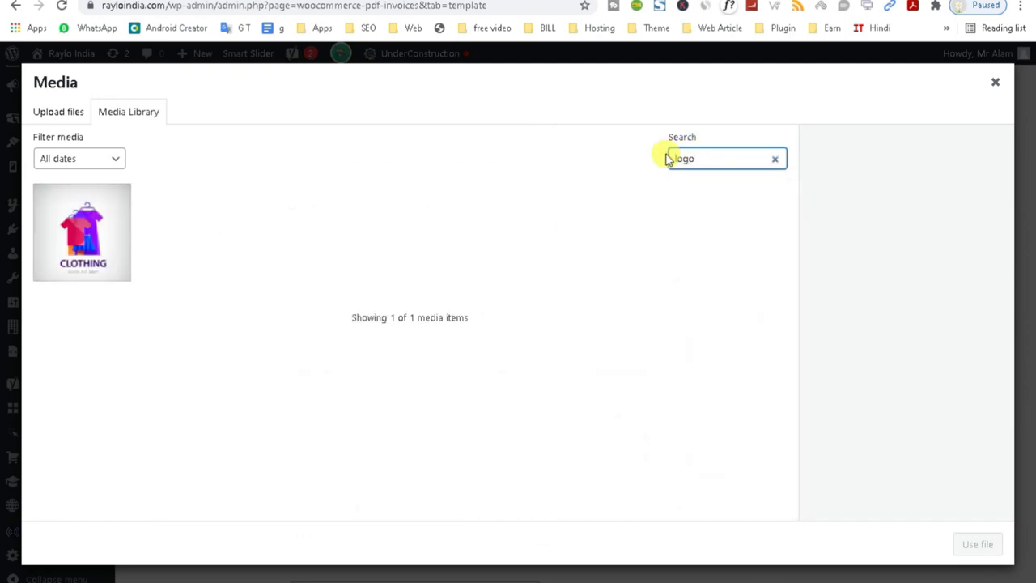
key("BackSpace")
key("BackSpace")
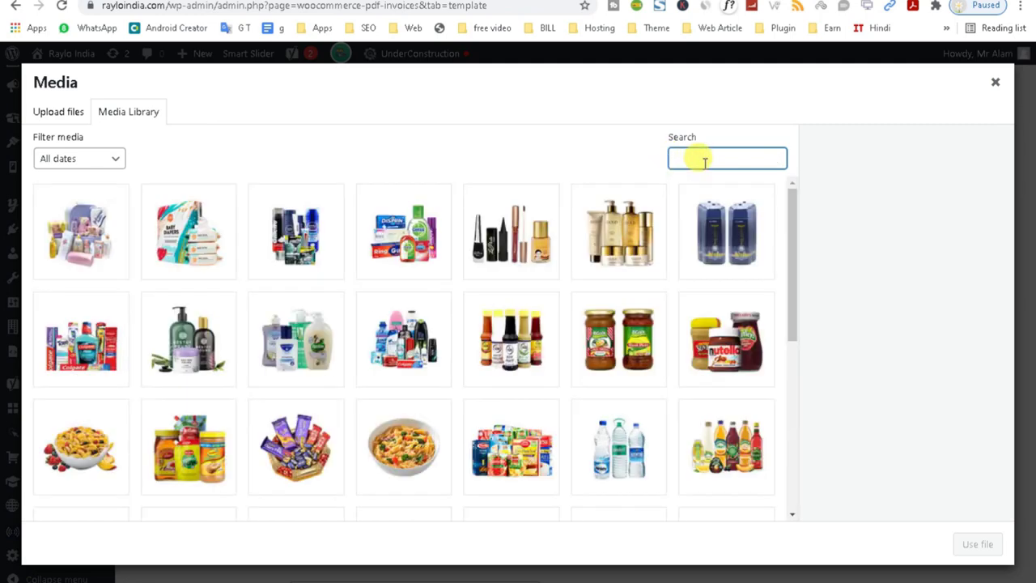
left_click_drag(794, 251, 779, 488)
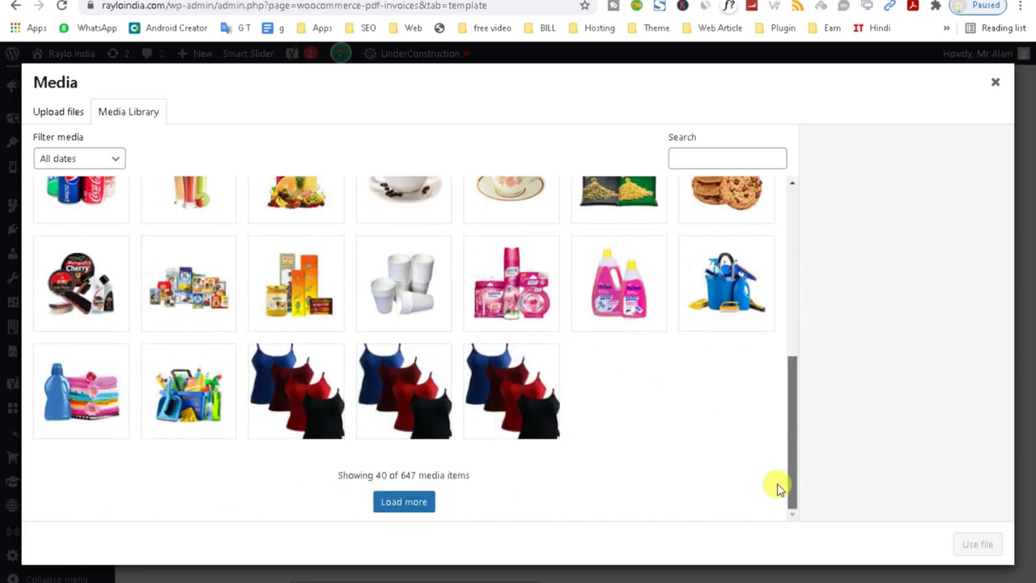
left_click(385, 502)
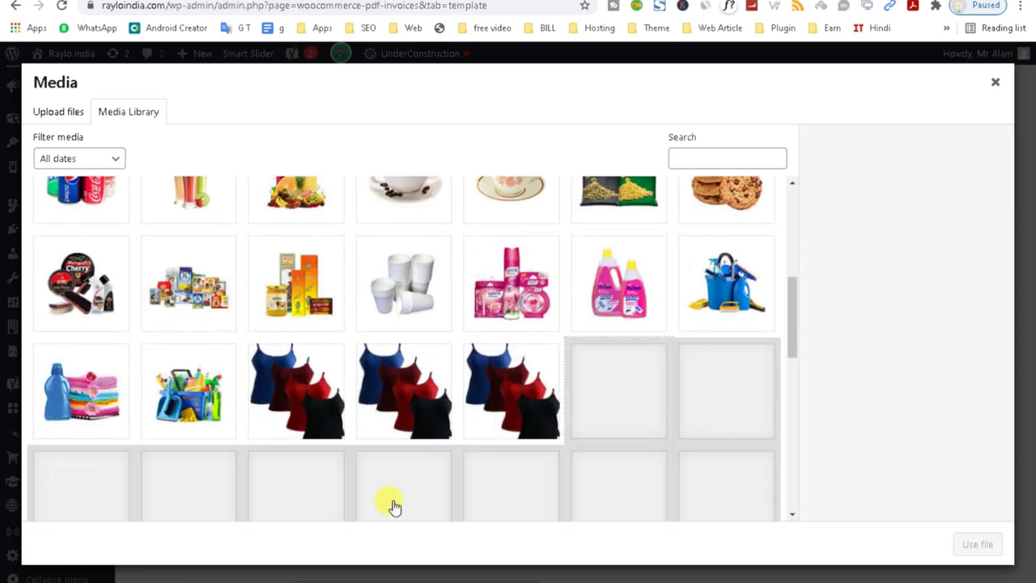
left_click_drag(796, 312, 775, 502)
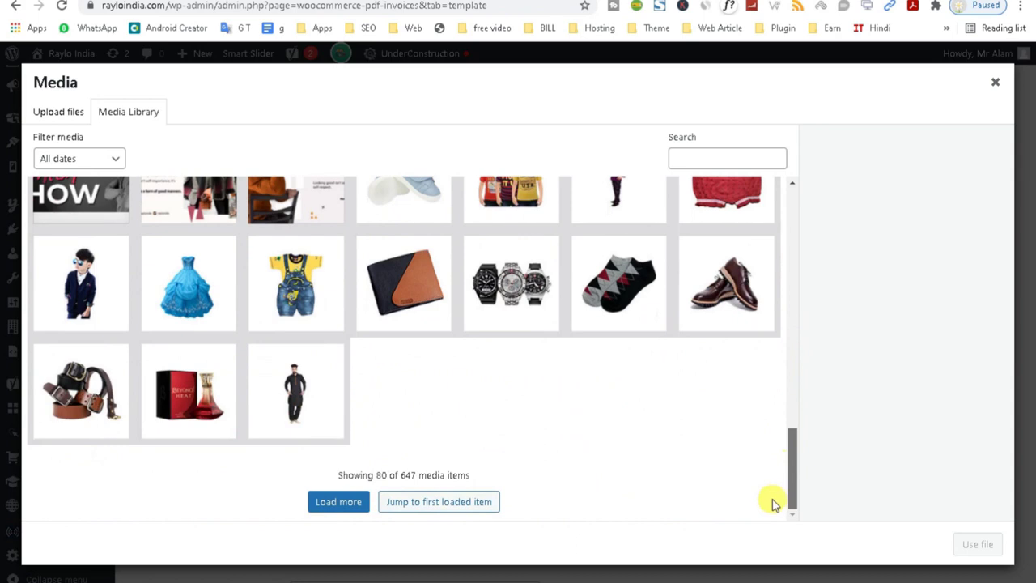
left_click(337, 502)
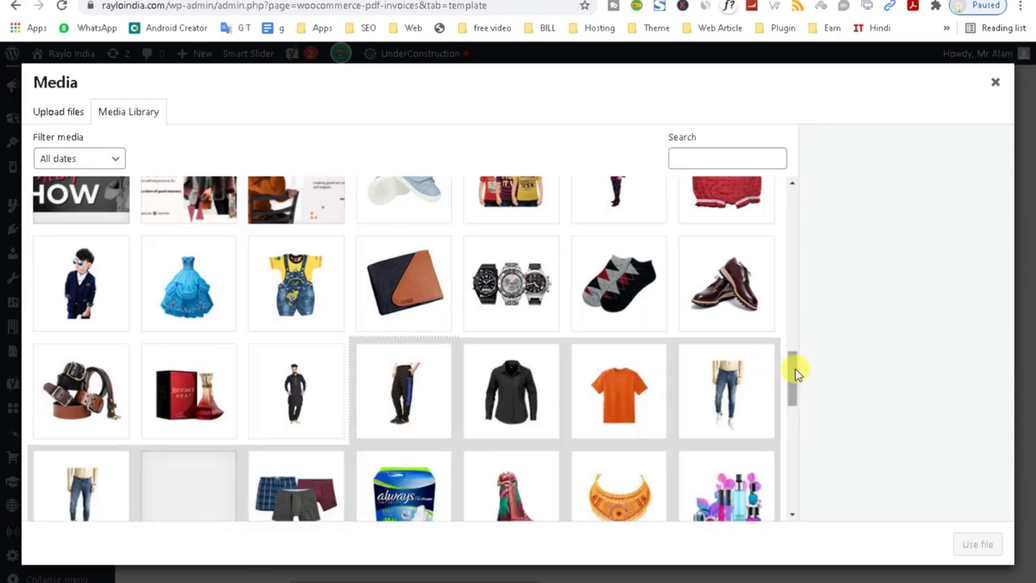
left_click_drag(791, 380, 778, 475)
left_click(718, 323)
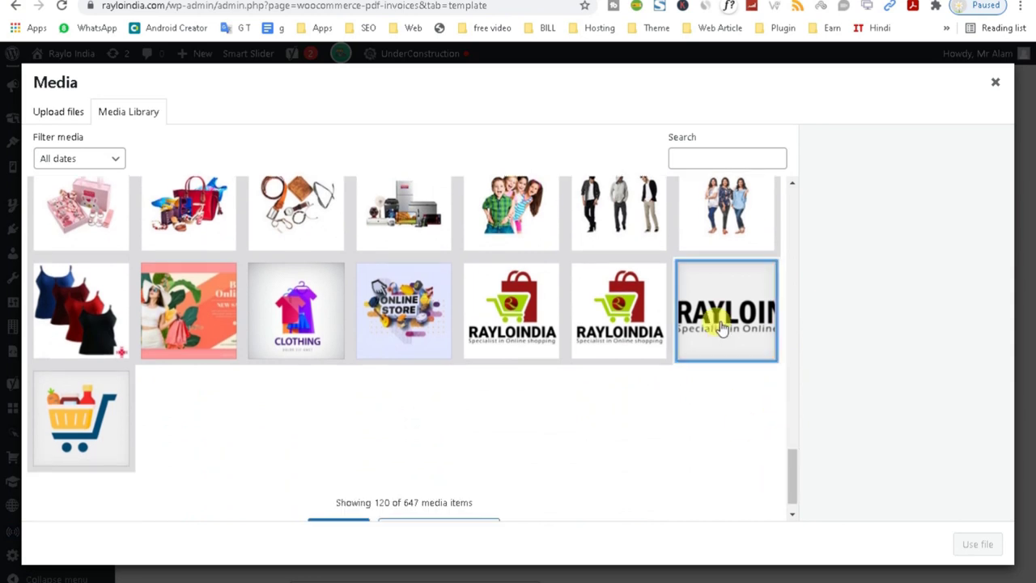
left_click(975, 546)
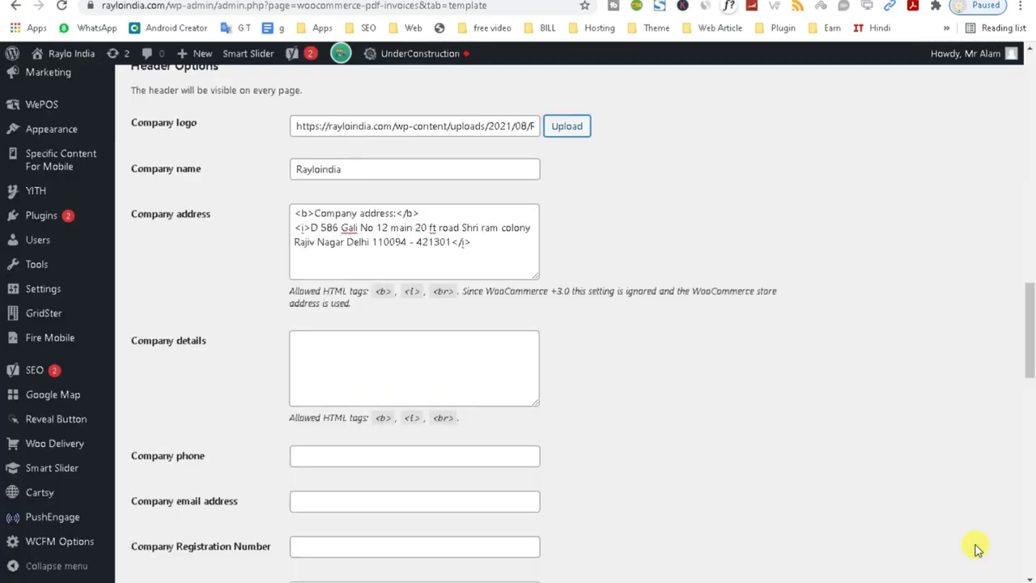
Replace EZ GROCERIA PVT LTD with RAYLOINDIA in the thank-you text.
left_click_drag(1029, 317, 1030, 379)
mouse_move(1030, 428)
left_mouse_down()
mouse_move(1031, 370)
mouse_move(1031, 441)
left_mouse_up()
left_click_drag(396, 214, 294, 214)
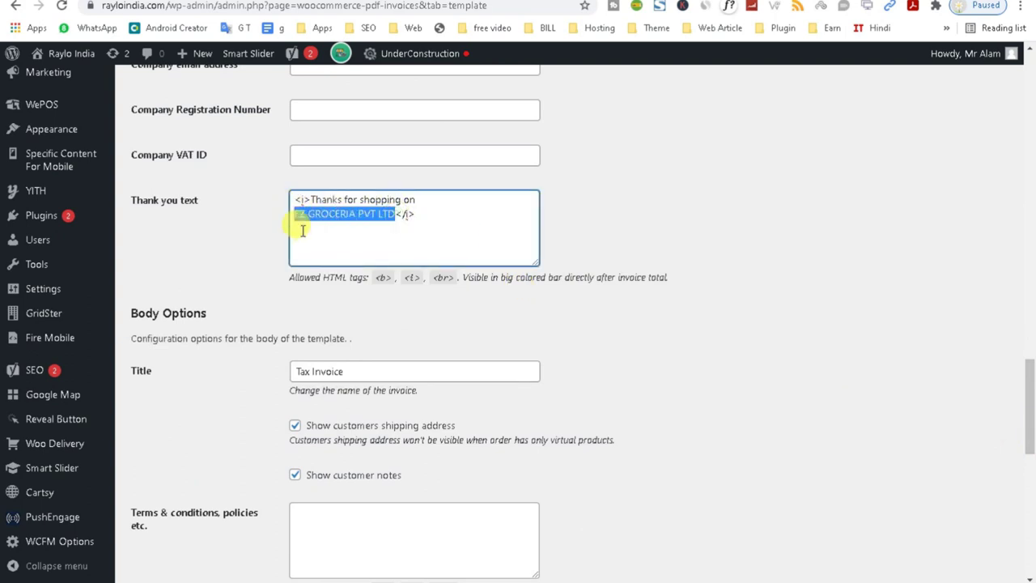
type("YLOINDIA")
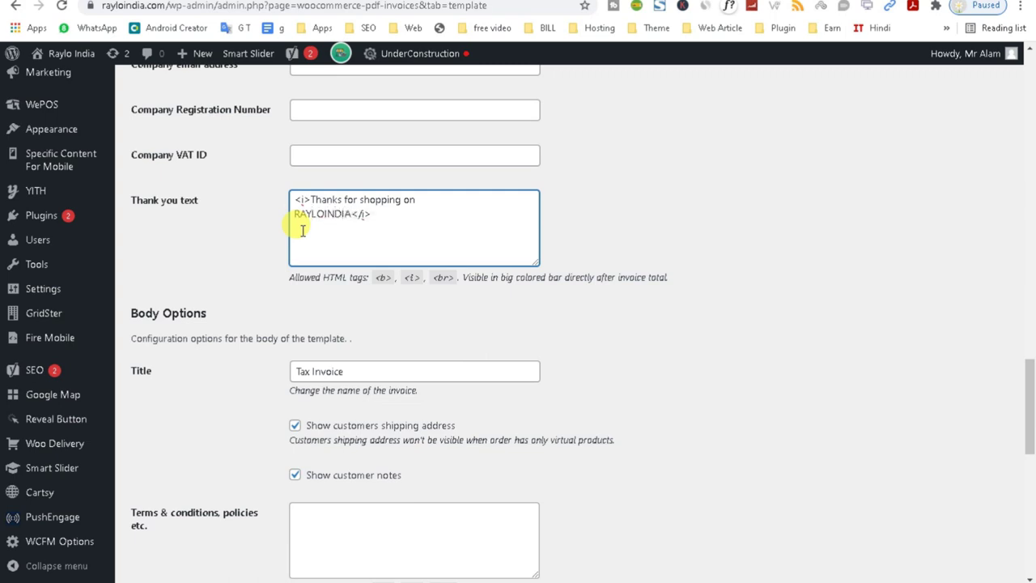
left_click(646, 215)
Select the Tax Invoice text in the invoice Title field.
left_click(358, 370)
left_click_drag(359, 370, 186, 371)
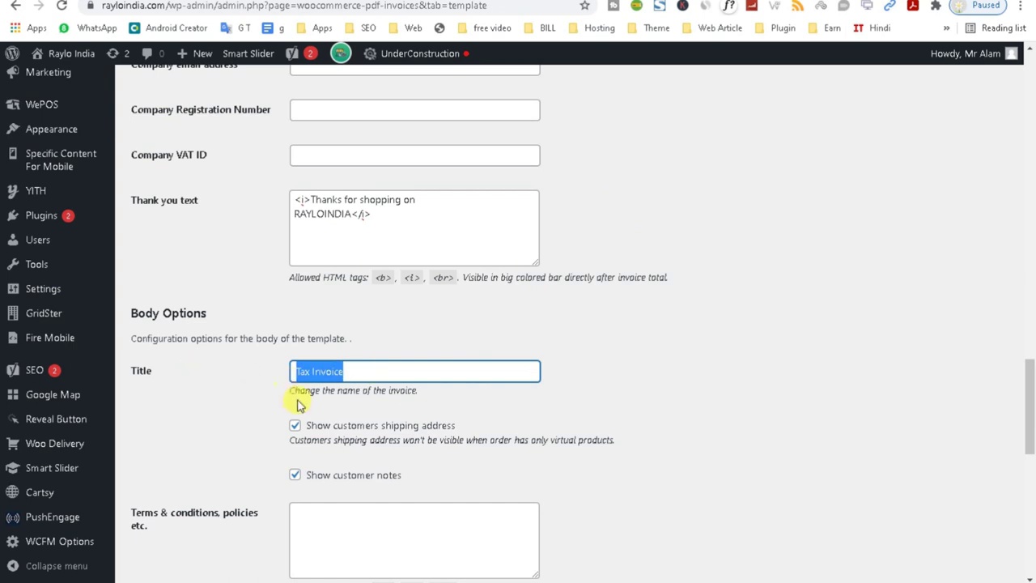
mouse_move(1030, 402)
left_mouse_down()
mouse_move(1030, 443)
mouse_move(1029, 404)
left_mouse_up()
left_click(386, 285)
left_click_drag(385, 286, 204, 293)
Check the Invoice to and Tax Invoice headings in the PDF, then return to the Title setting.
left_click(455, 3)
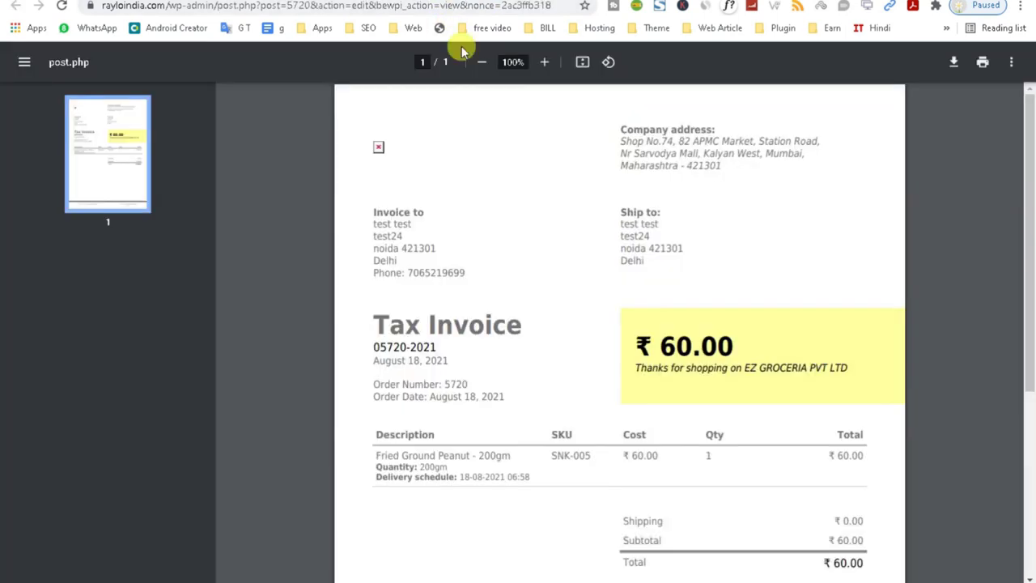
left_click_drag(373, 212, 415, 213)
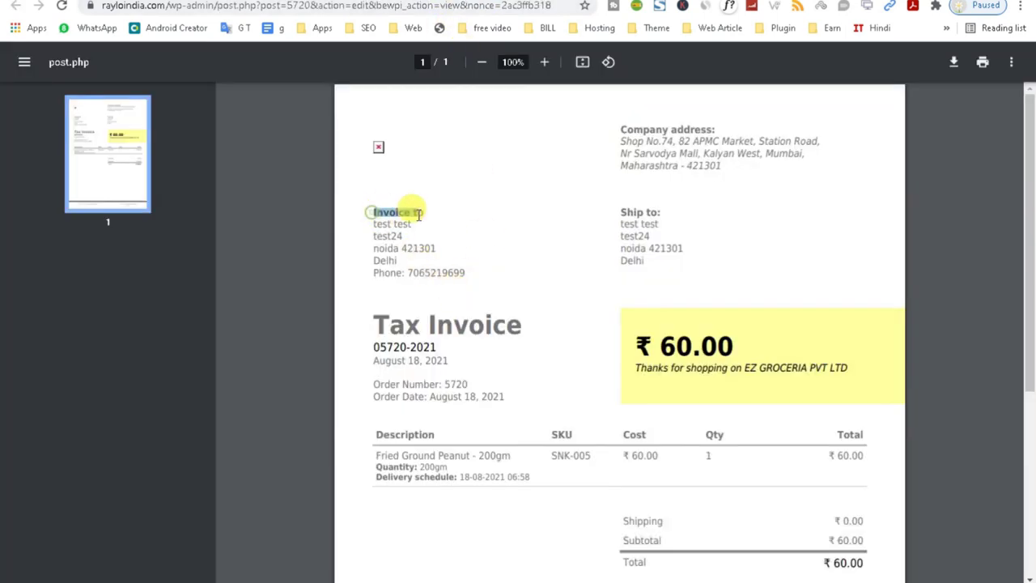
left_click_drag(365, 325, 545, 330)
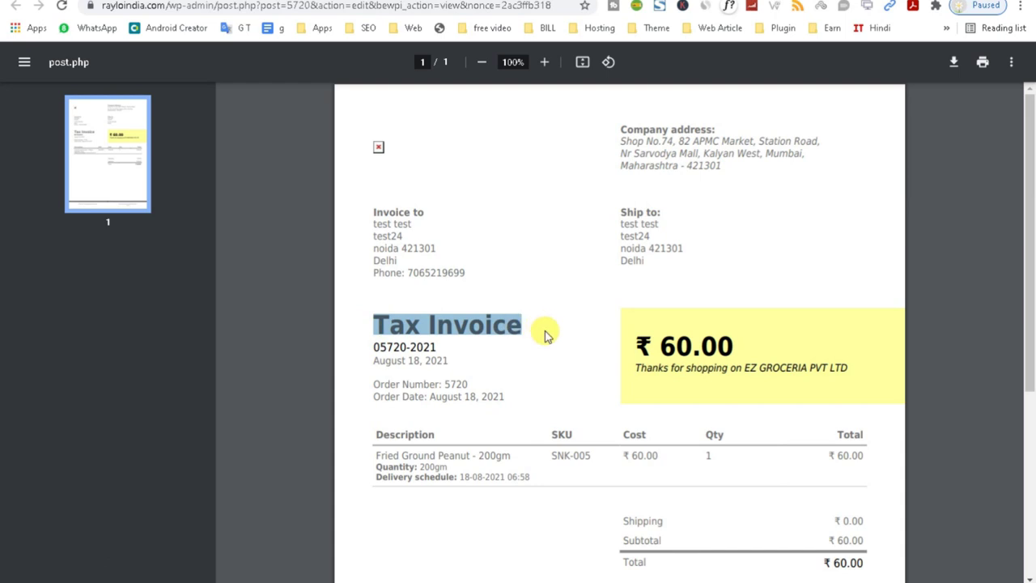
left_click(341, 2)
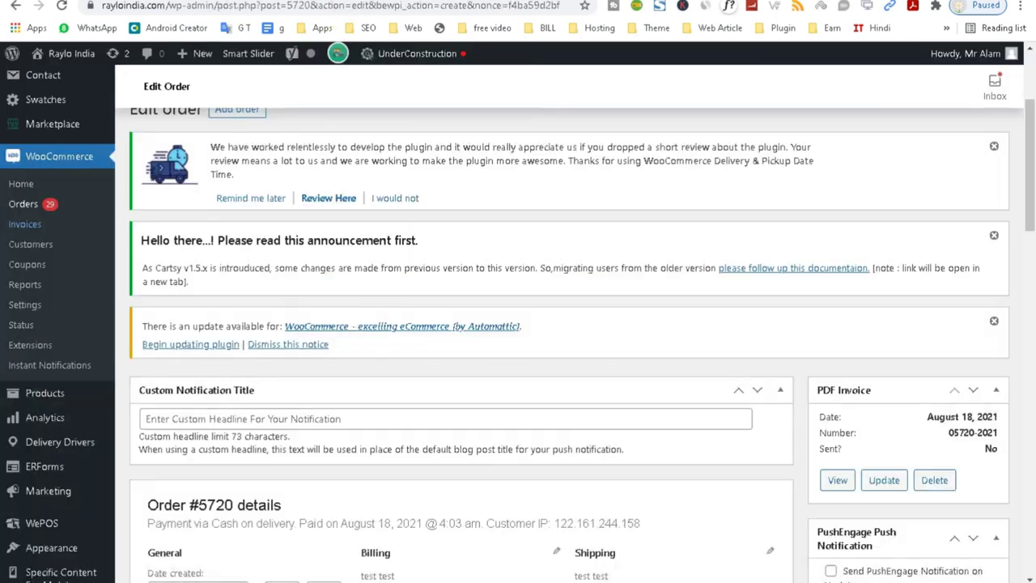
left_click(485, 2)
left_click(373, 288)
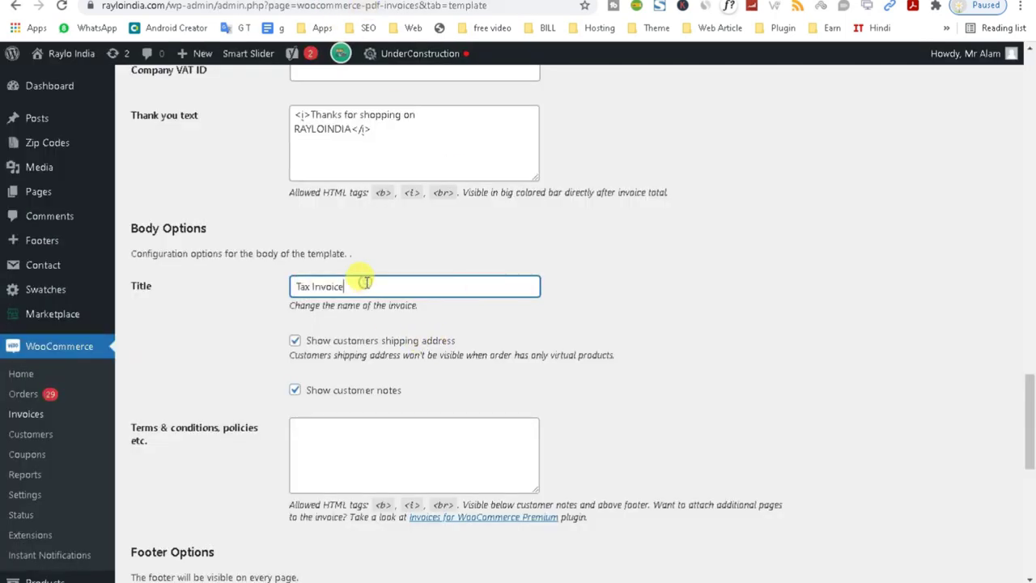
left_click_drag(1031, 411, 1028, 490)
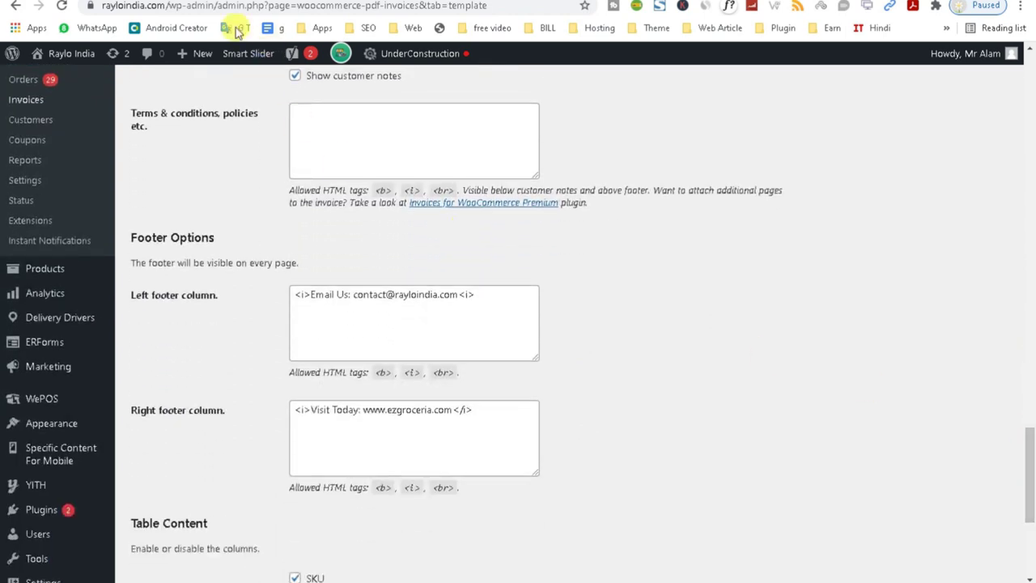
left_click_drag(166, 4, 109, 7)
key("ctrl+c")
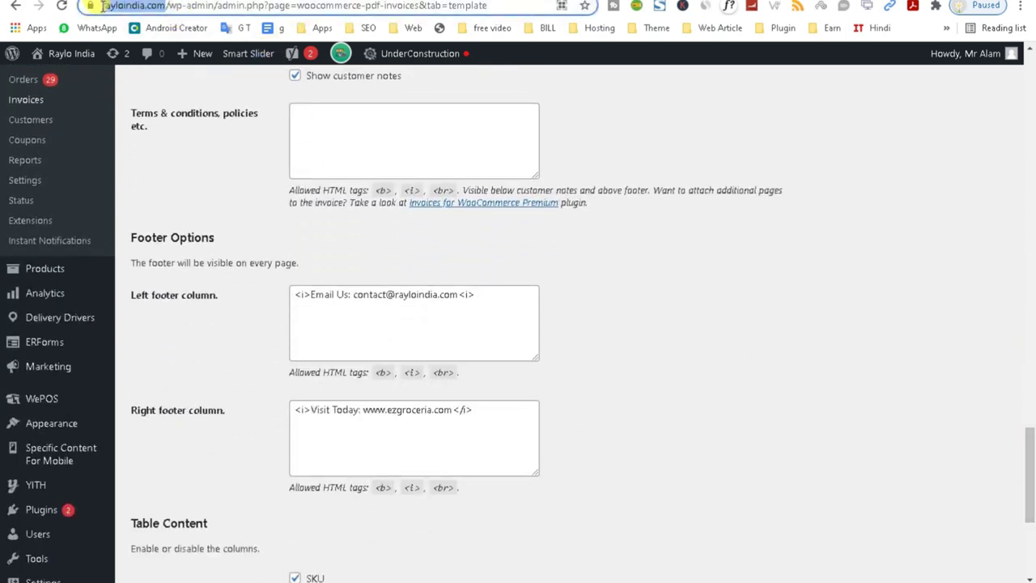
left_click(391, 410)
left_click_drag(391, 411, 443, 411)
key("ctrl+v")
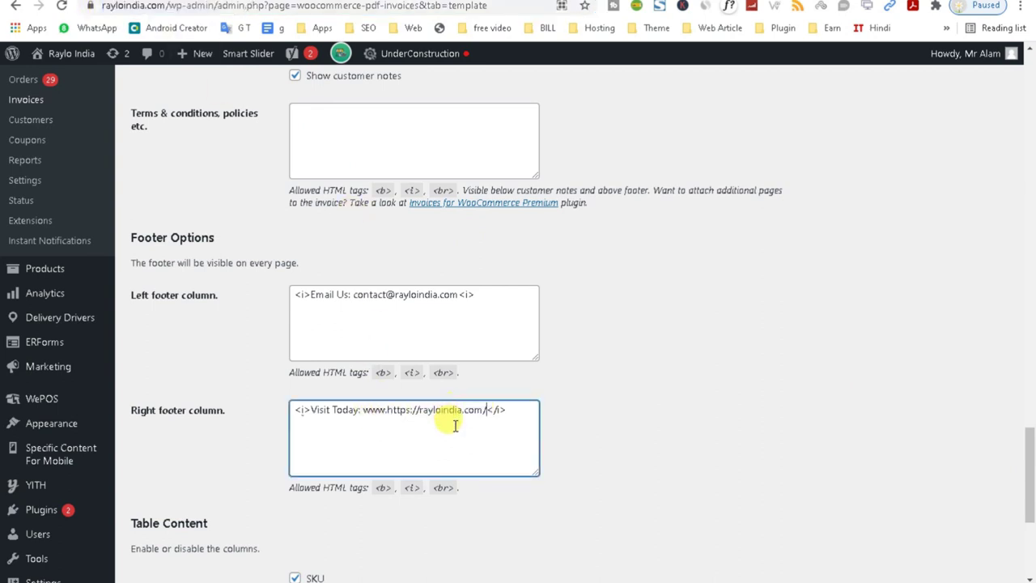
key("BackSpace")
left_click(420, 410)
key("BackSpace")
key("BackSpace")
key("BackSpace")
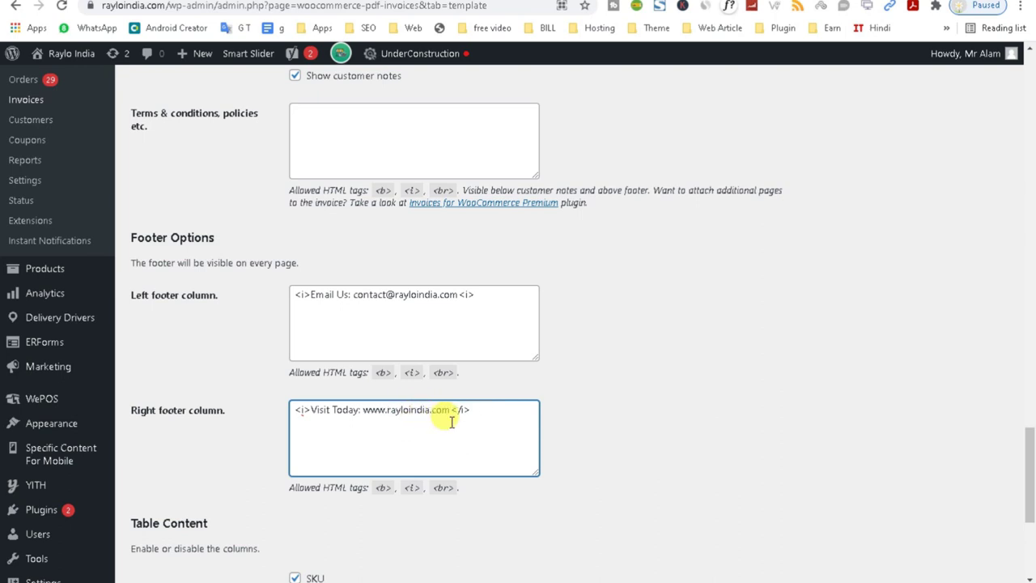
left_click_drag(1030, 461, 1029, 492)
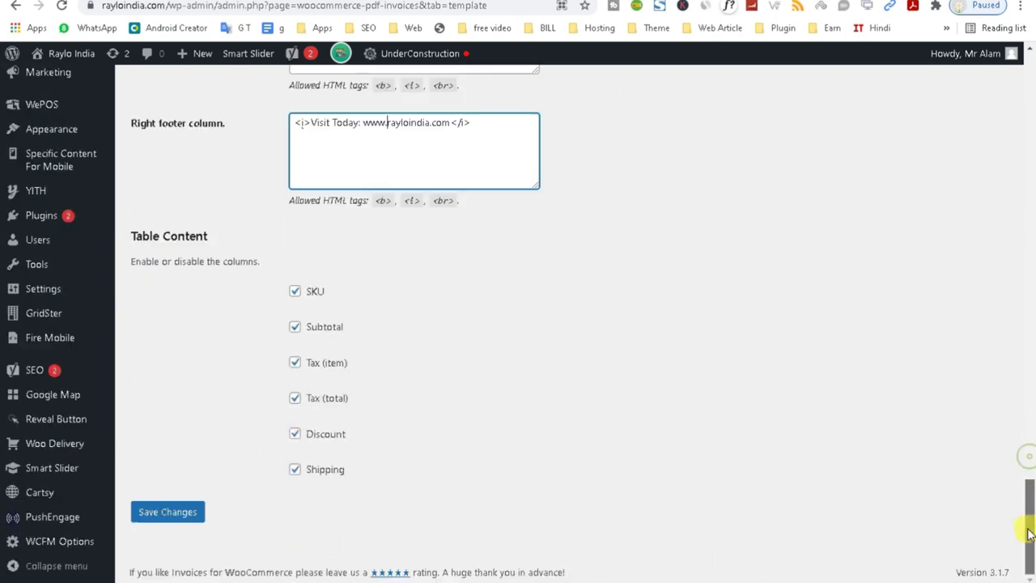
left_click(169, 517)
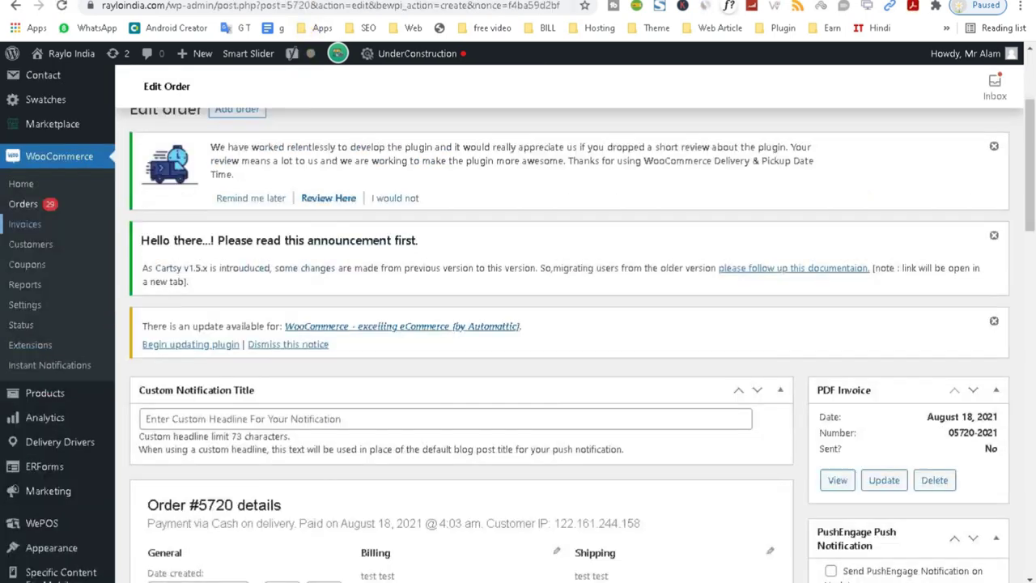
Update order #5720's PDF invoice, view the refreshed PDF, and return to WordPress admin.
left_click(885, 482)
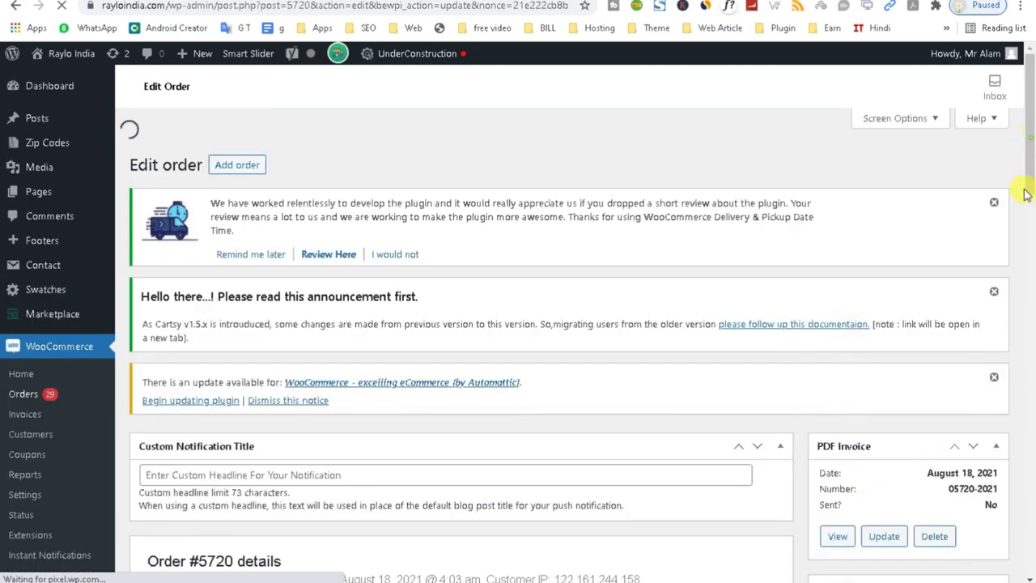
left_click_drag(1024, 189, 1009, 234)
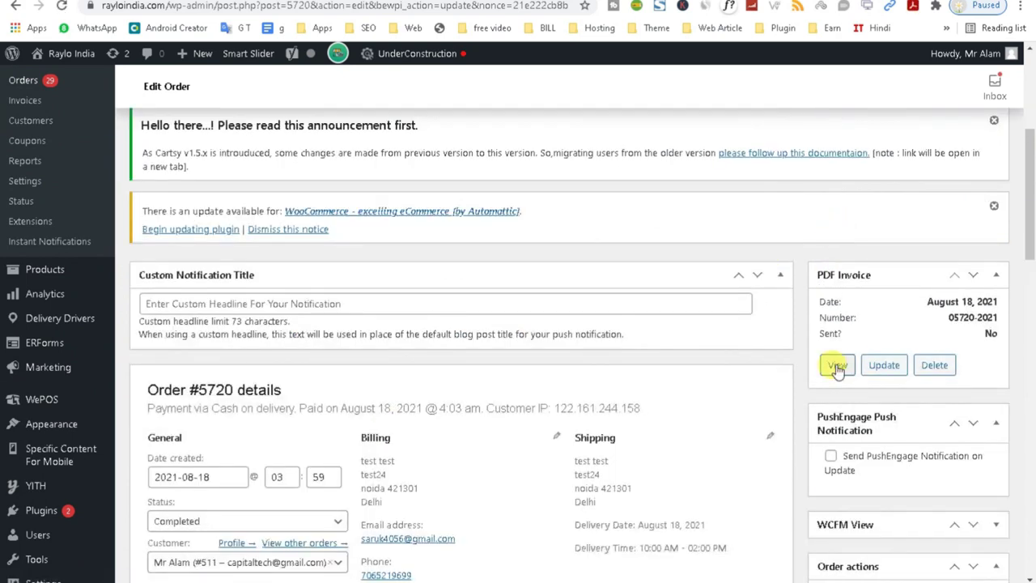
left_click(831, 367)
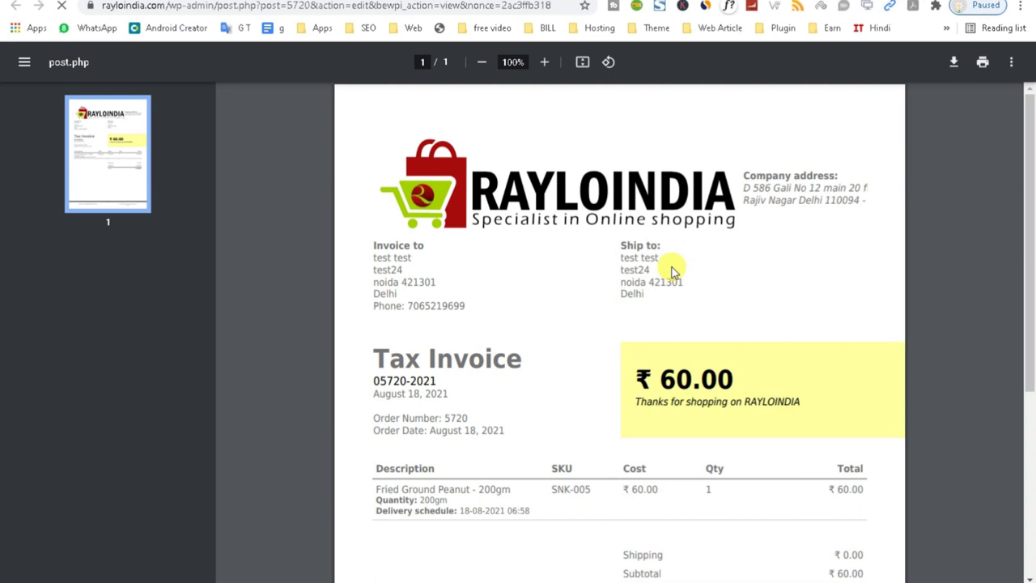
left_click(872, 256)
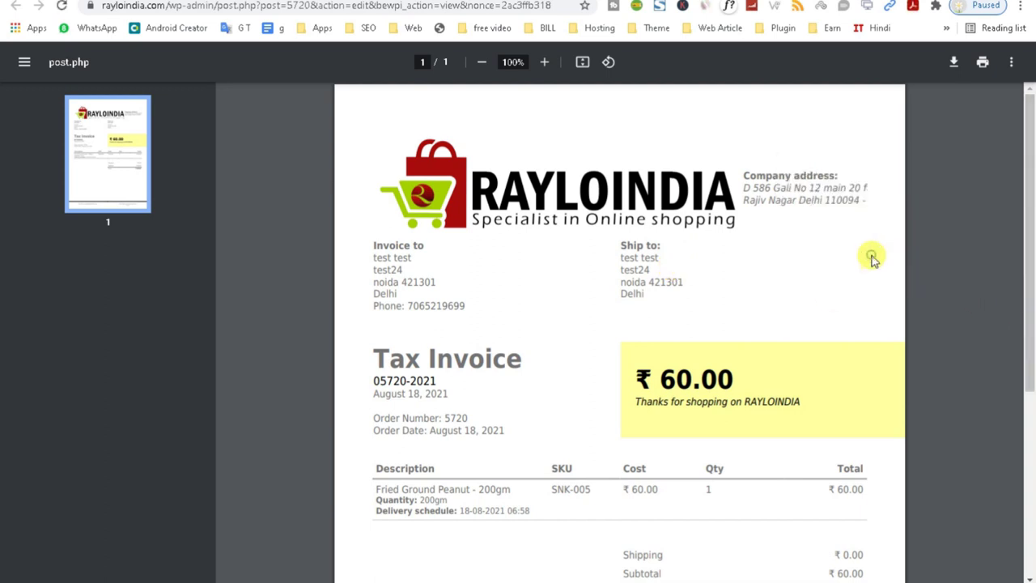
left_click_drag(1029, 267, 1026, 225)
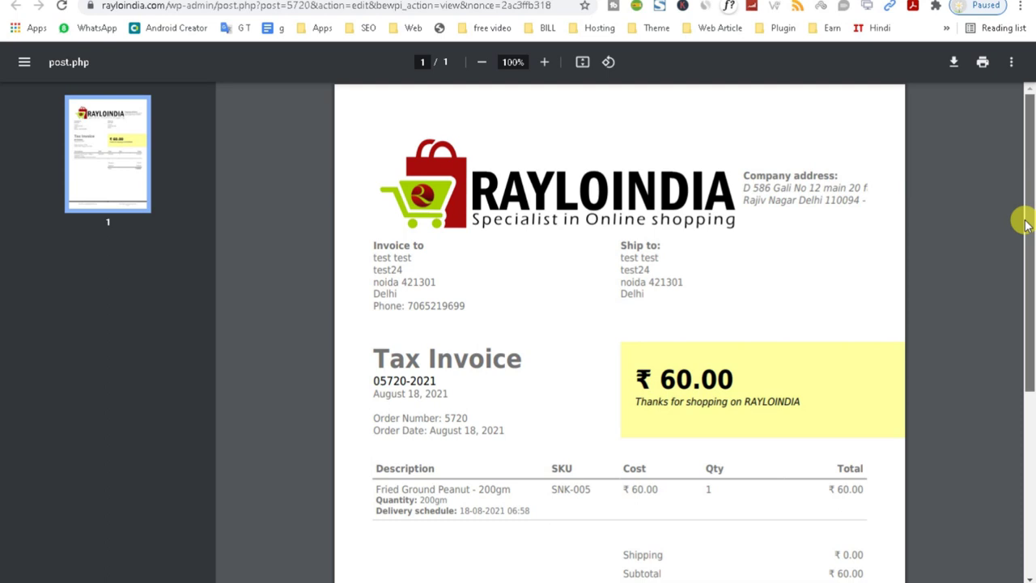
left_click(246, 4)
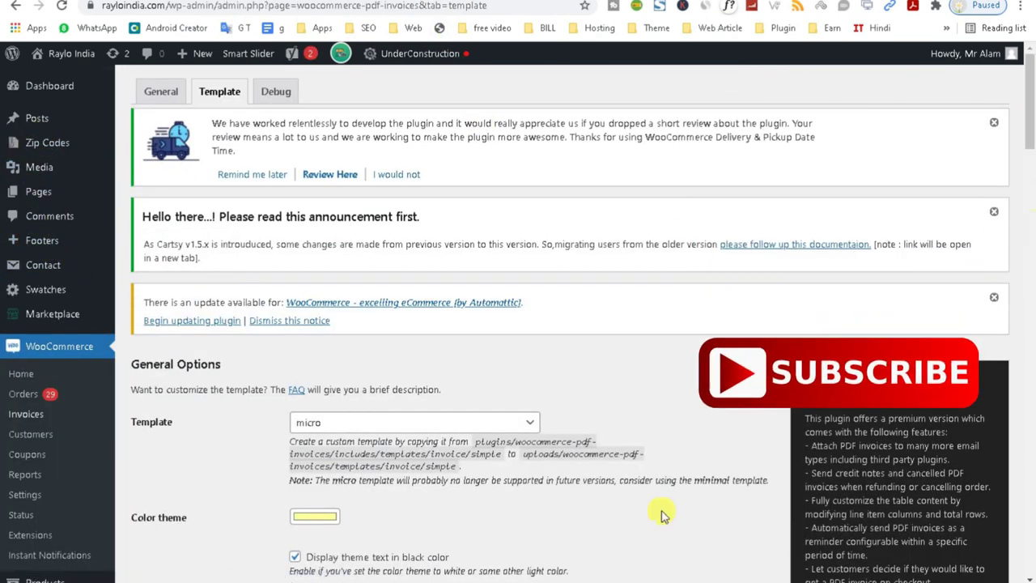
Search the Media Library for 'raylo' and open the Rayloindiaweb.png attachment details.
mouse_move(394, 582)
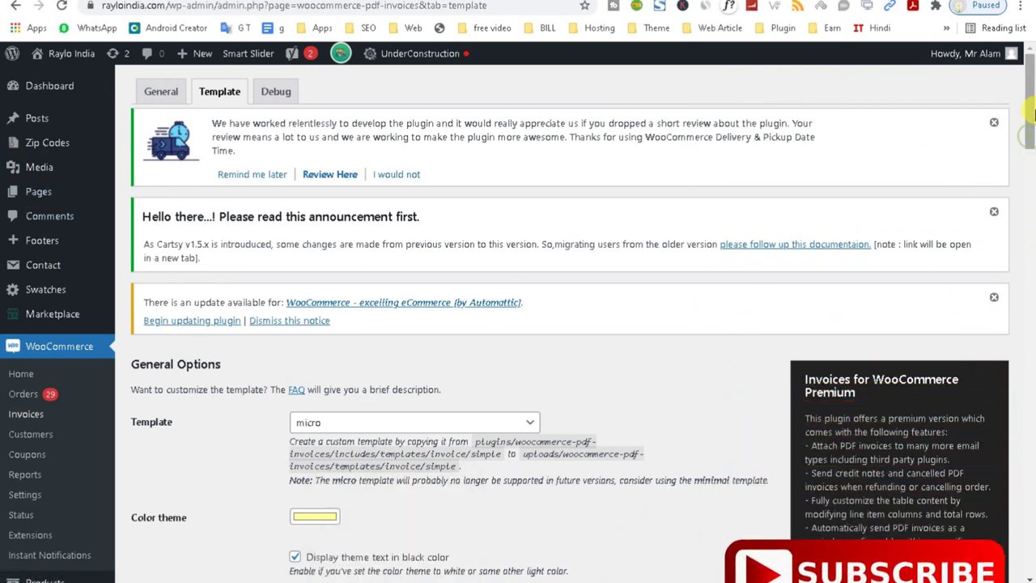
mouse_move(37, 169)
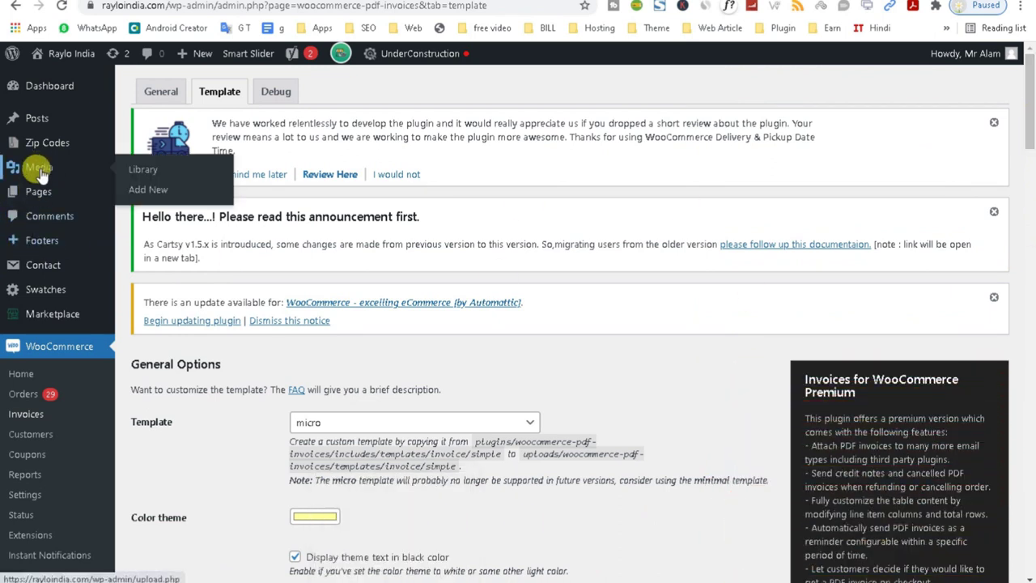
right_click(39, 174)
key("Escape")
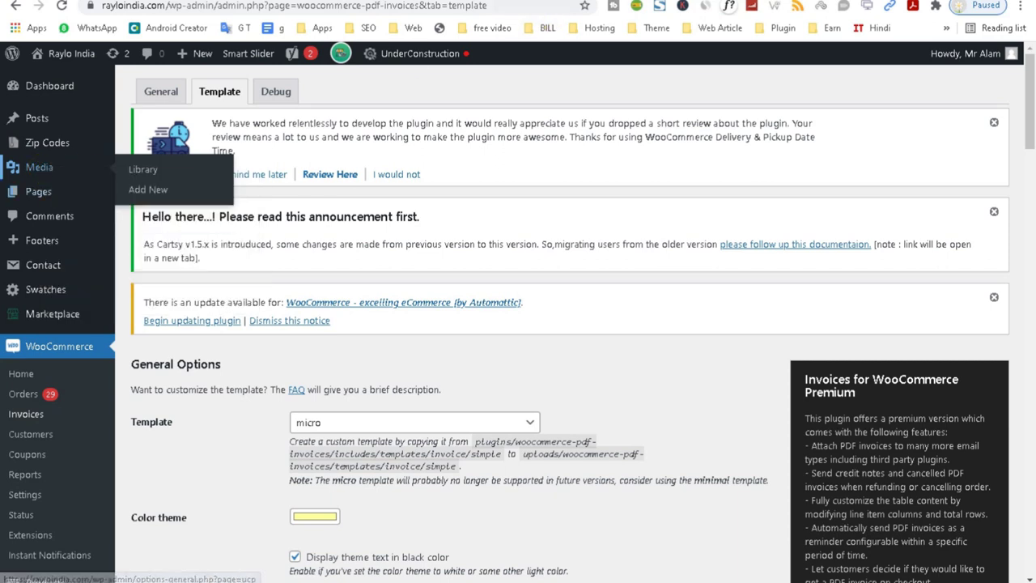
left_click(39, 172)
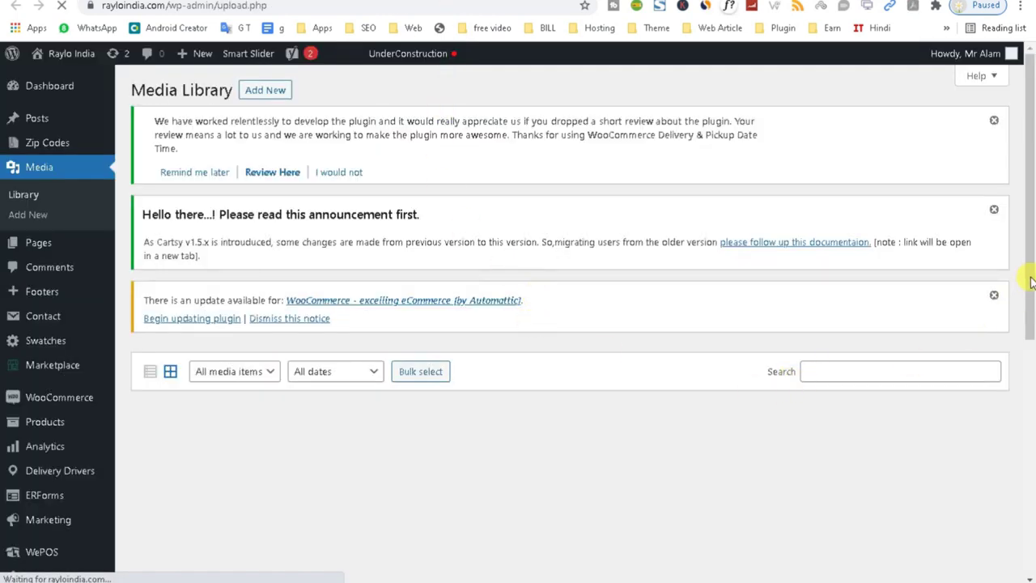
left_click(815, 372)
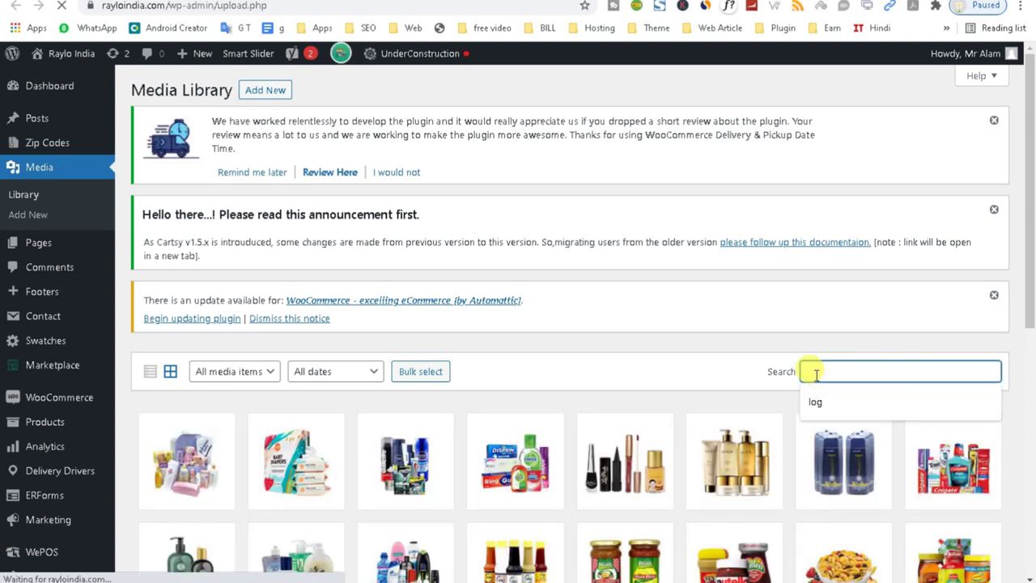
type("ral")
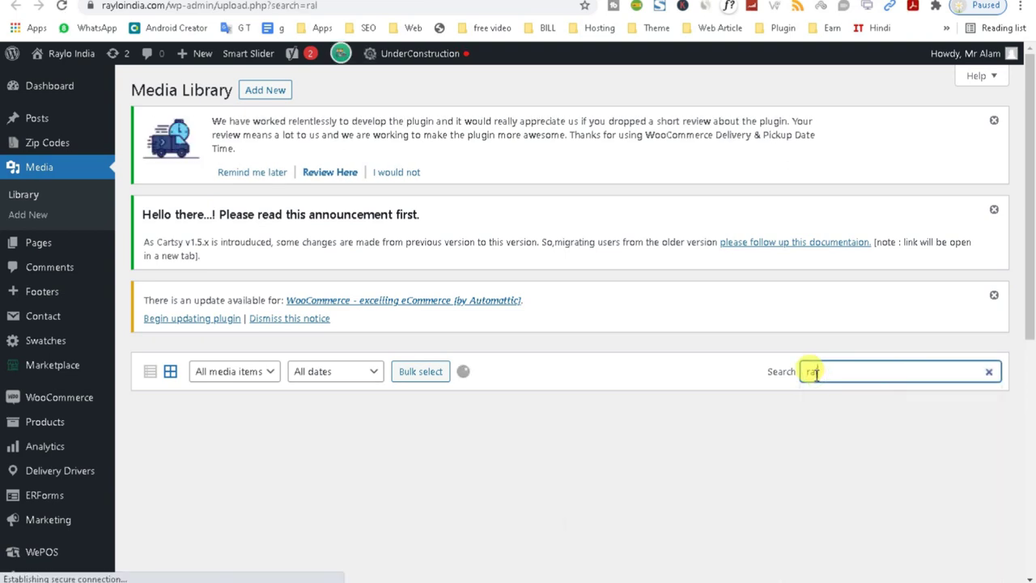
key("BackSpace")
type("ylo")
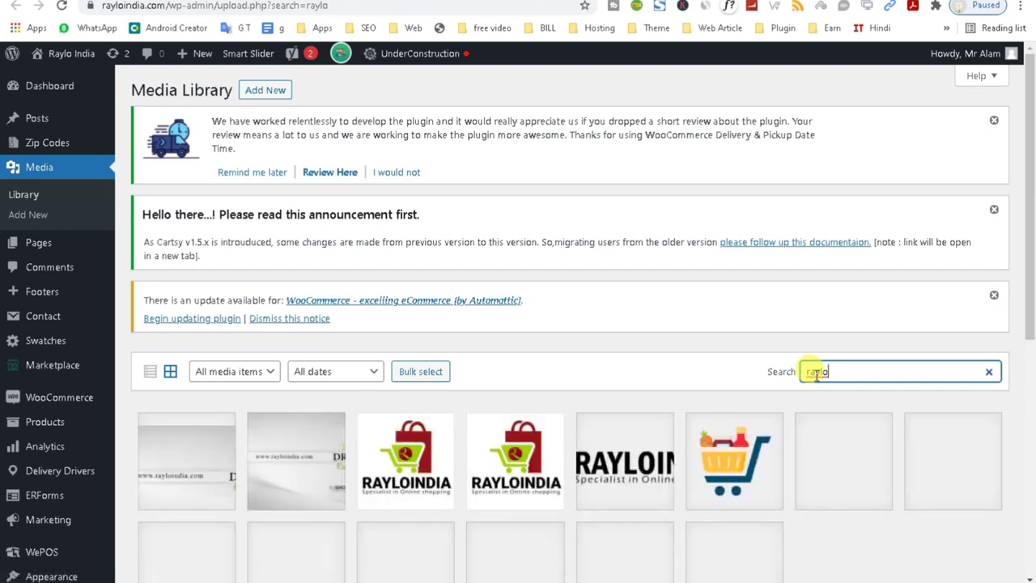
left_click(618, 486)
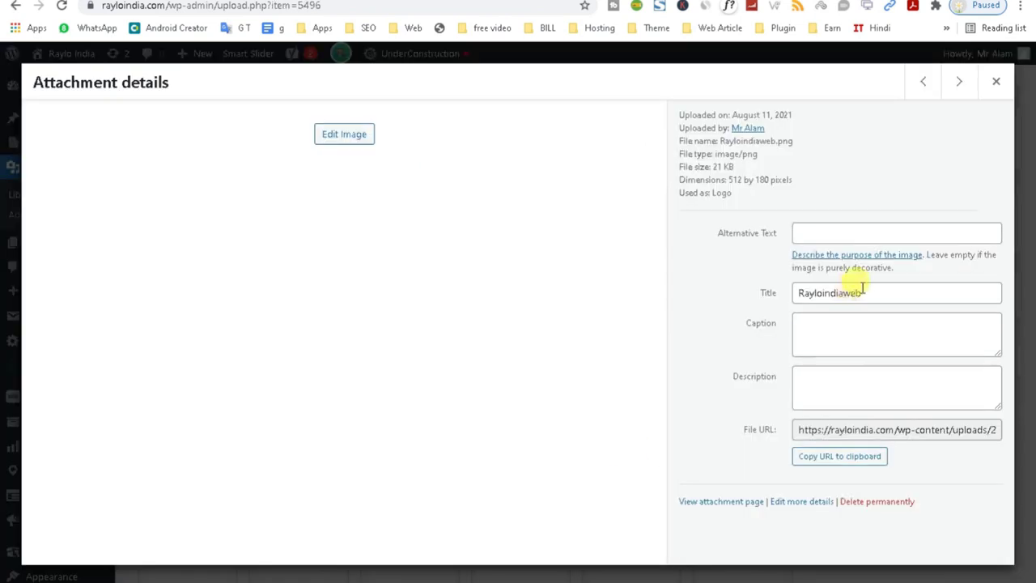
Load the logo's file URL in the browser and copy the image.
triple_click(842, 423)
key("ctrl+c")
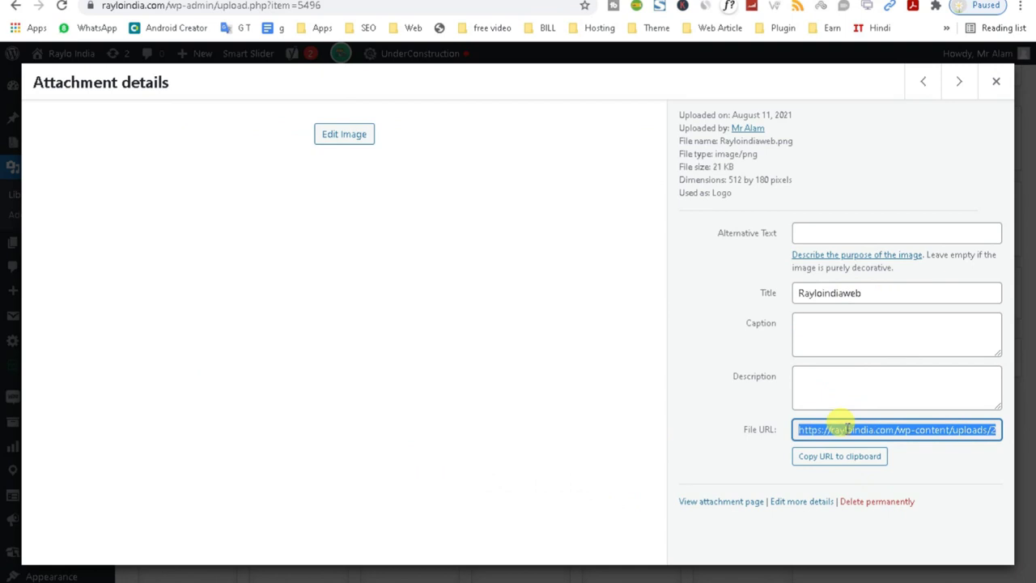
left_click(491, 4)
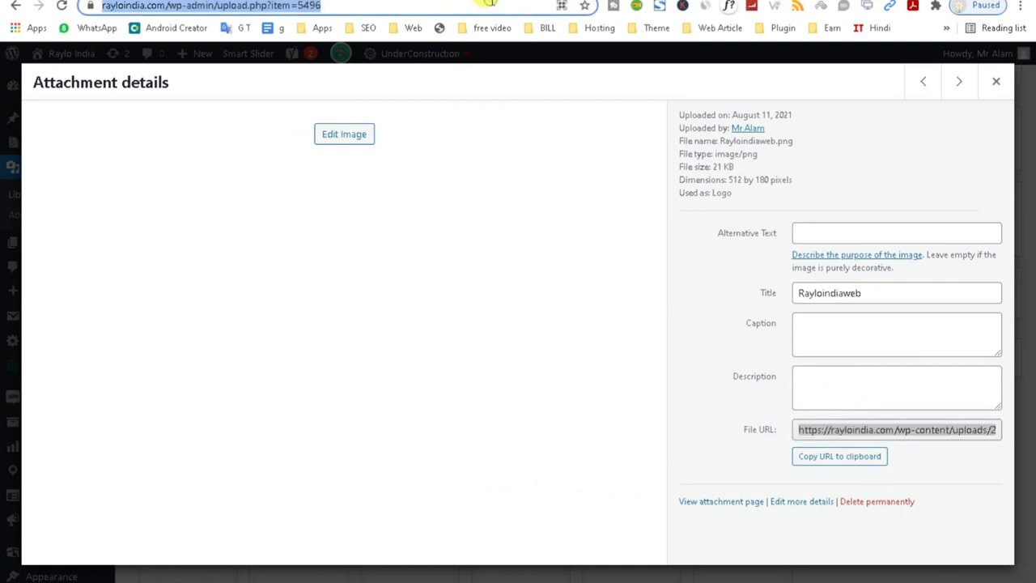
key("ctrl+v")
key("Return")
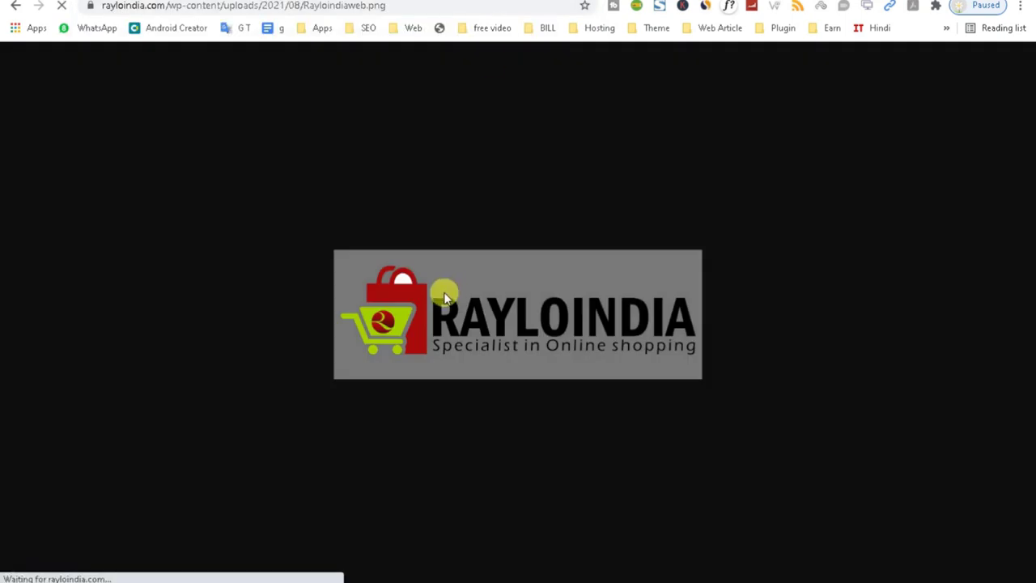
right_click(444, 296)
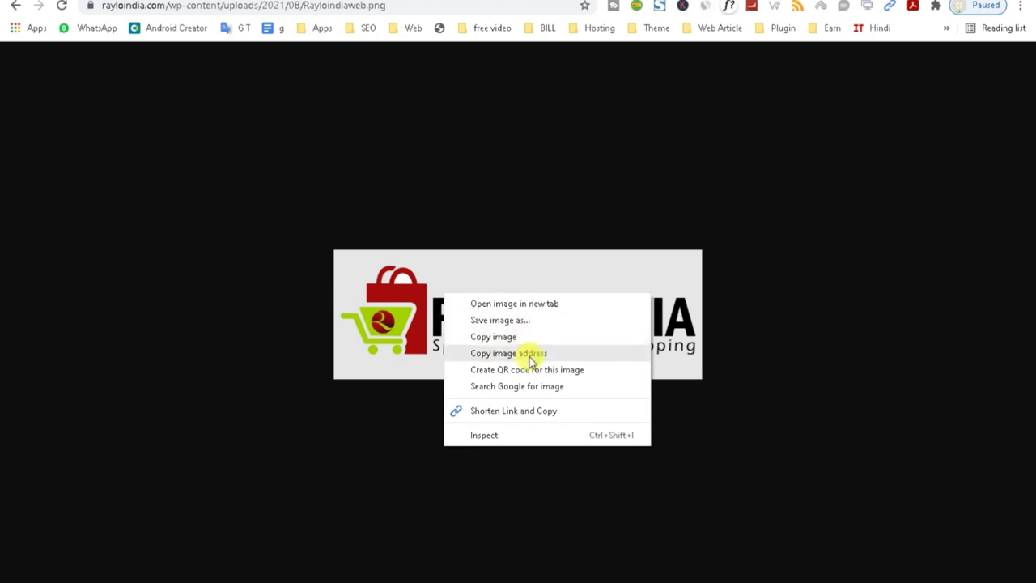
left_click(515, 338)
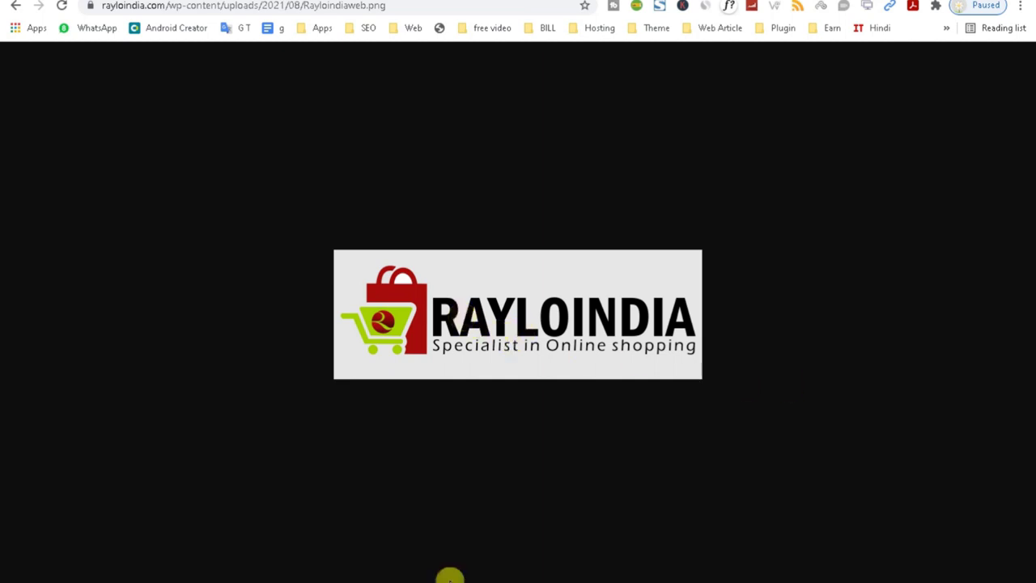
Save the logo as Rayloindiaweb.png in Downloads and show it in its folder.
right_click(395, 307)
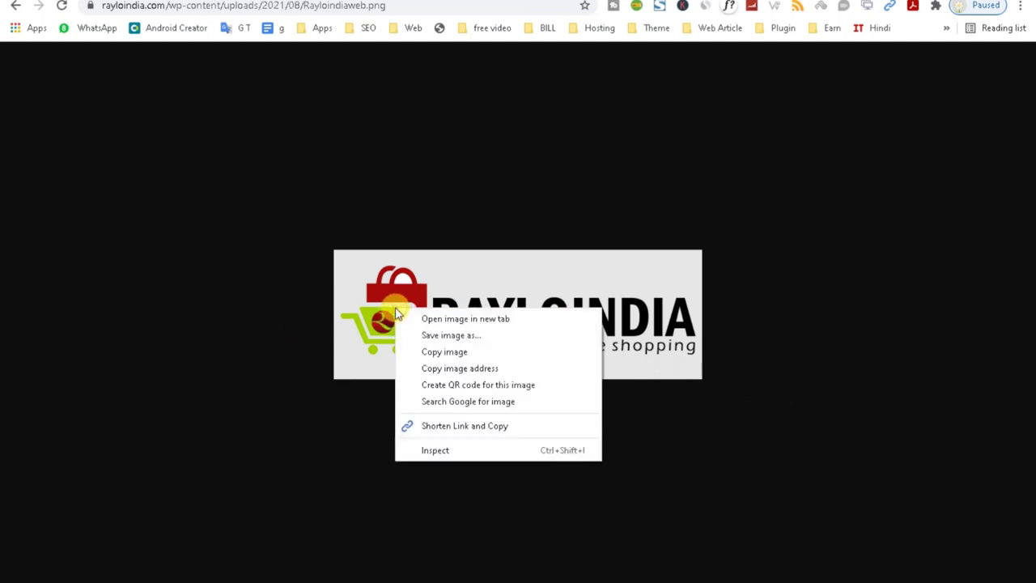
left_click(450, 335)
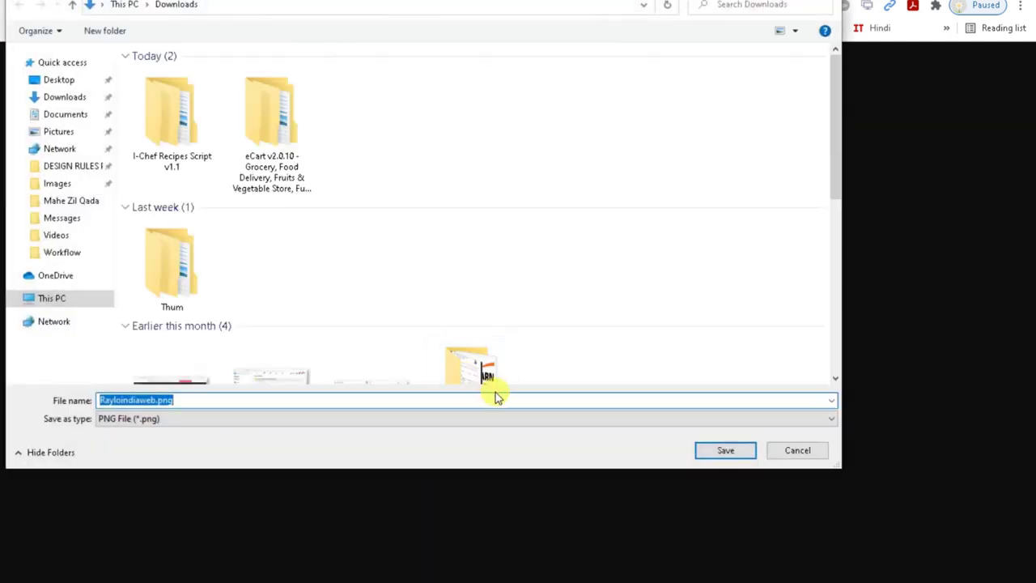
left_click(720, 453)
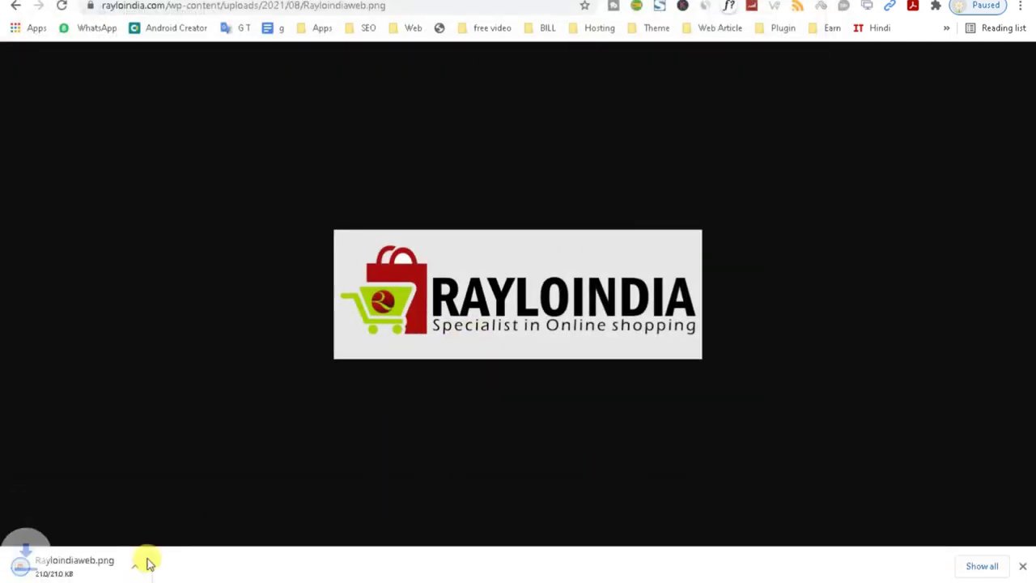
left_click(147, 567)
left_click(180, 518)
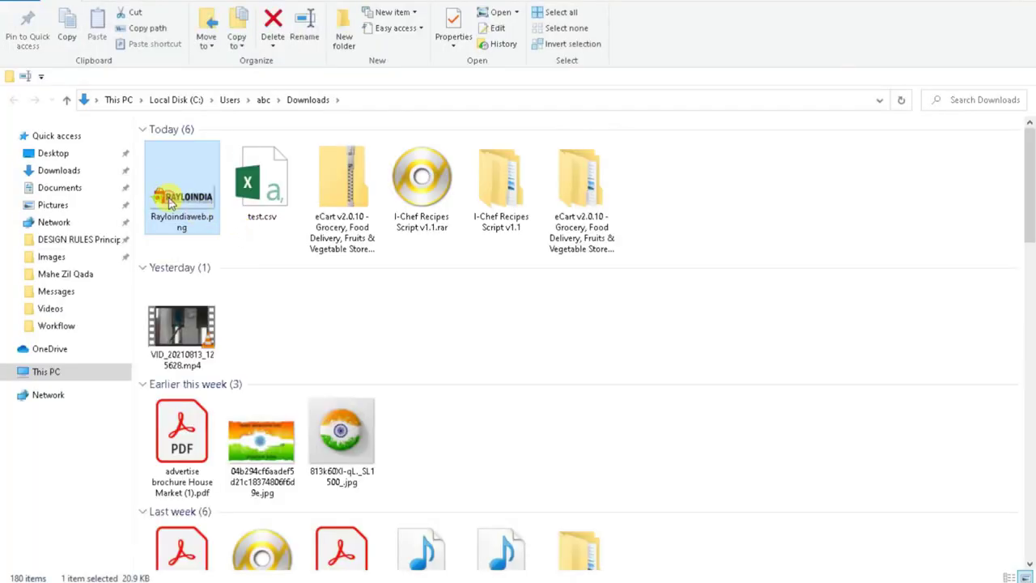
Open the downloaded logo file with Adobe Photoshop CS6.
right_click(161, 190)
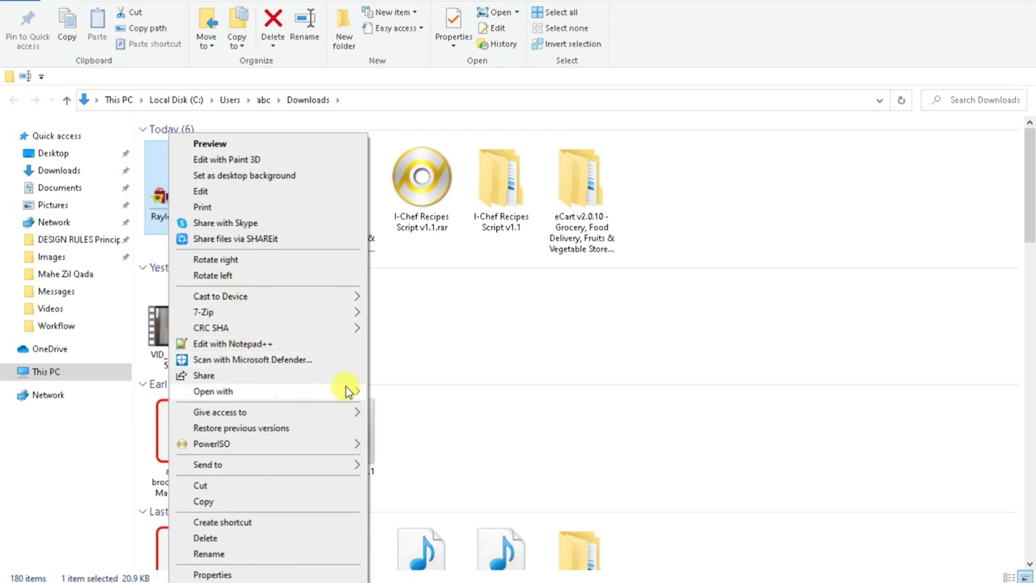
mouse_move(350, 391)
left_click(405, 392)
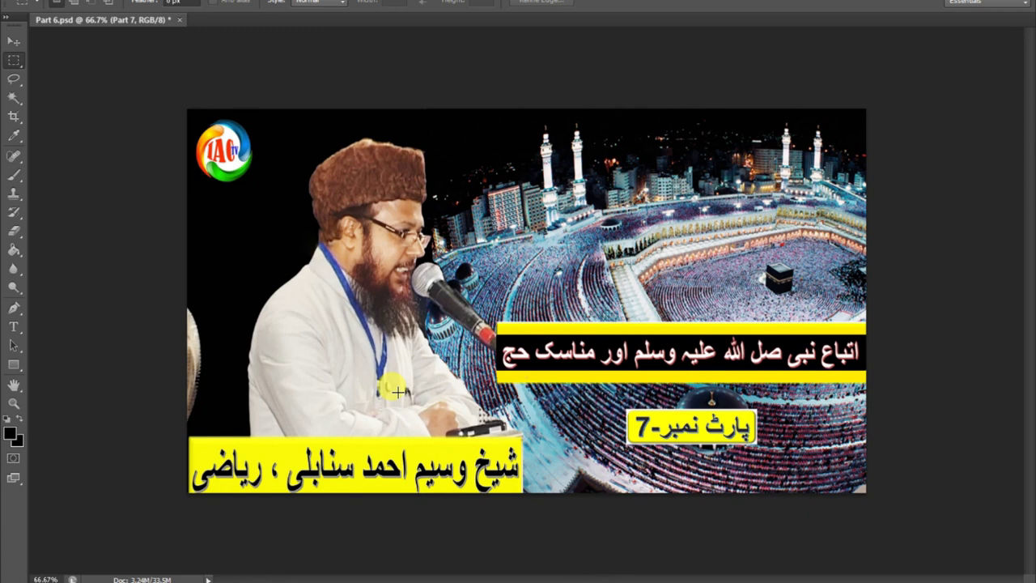
Close Part 6.psd without saving its changes.
left_click(297, 196)
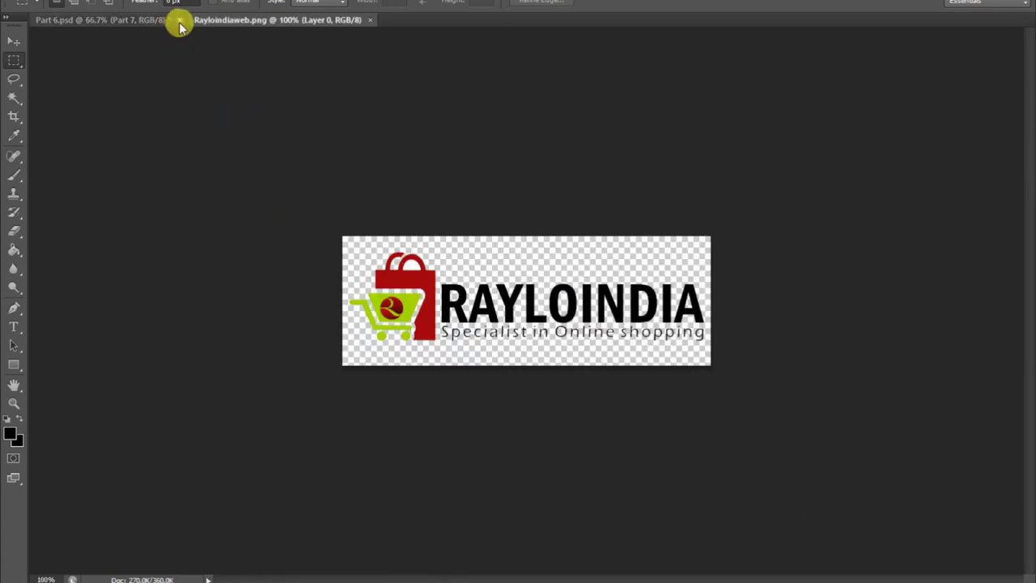
left_click(179, 21)
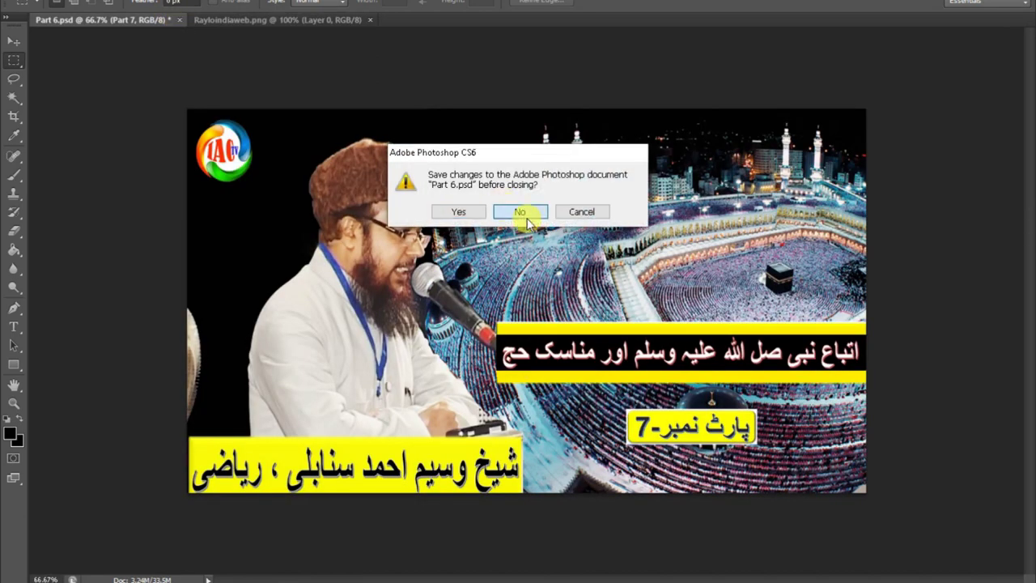
left_click(518, 214)
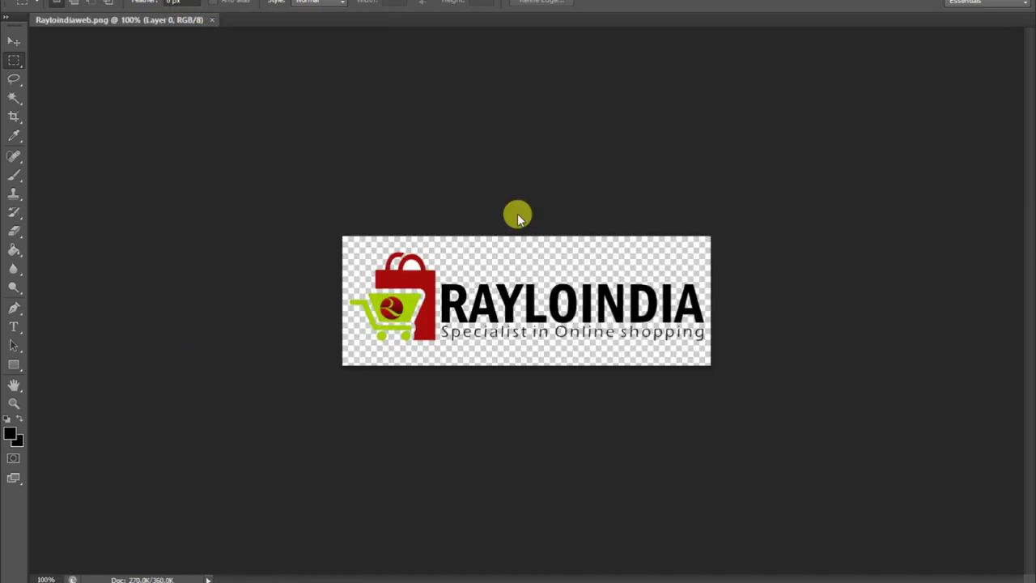
Crop the logo canvas closer at top and bottom, and check its 512 px width.
left_click(15, 115)
left_click_drag(527, 237, 523, 230)
left_click_drag(525, 352, 526, 350)
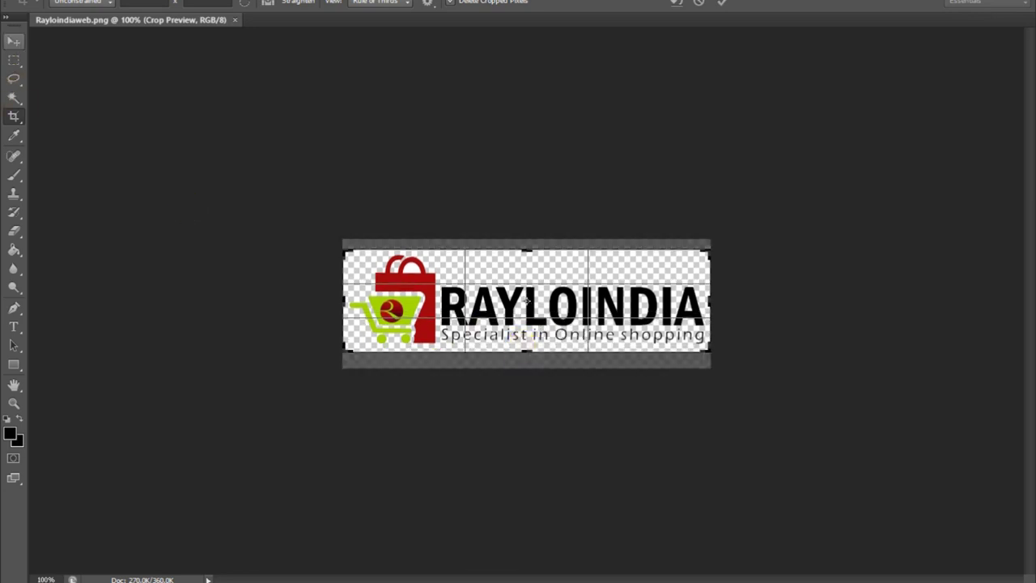
left_click(11, 41)
left_click(458, 217)
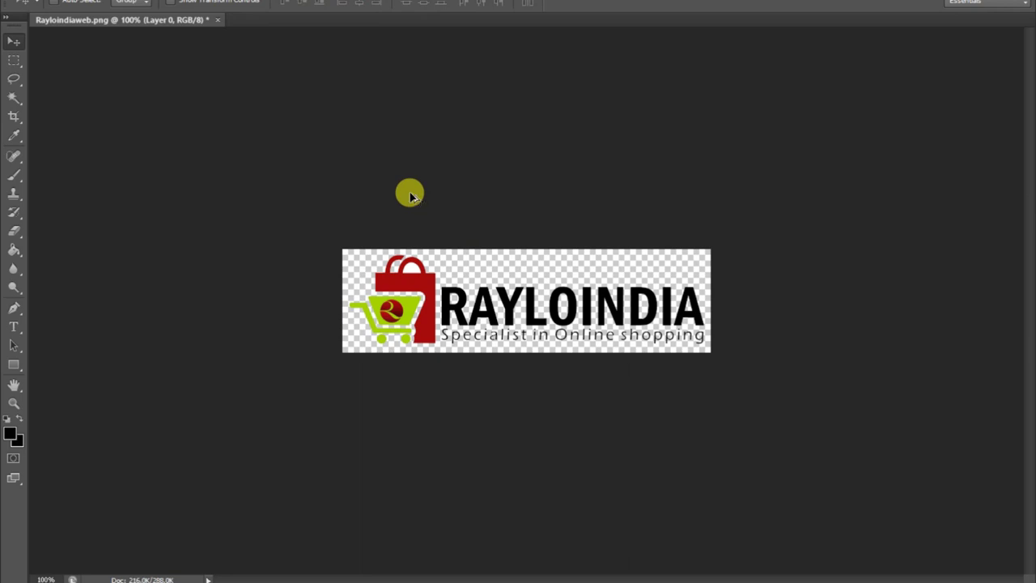
key("ctrl+alt+i")
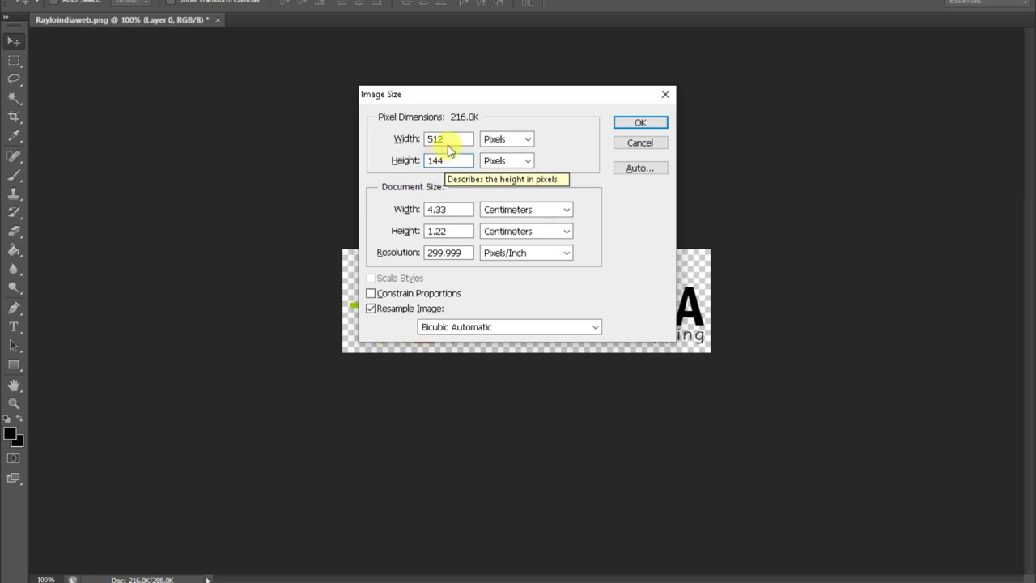
left_click_drag(450, 138, 412, 141)
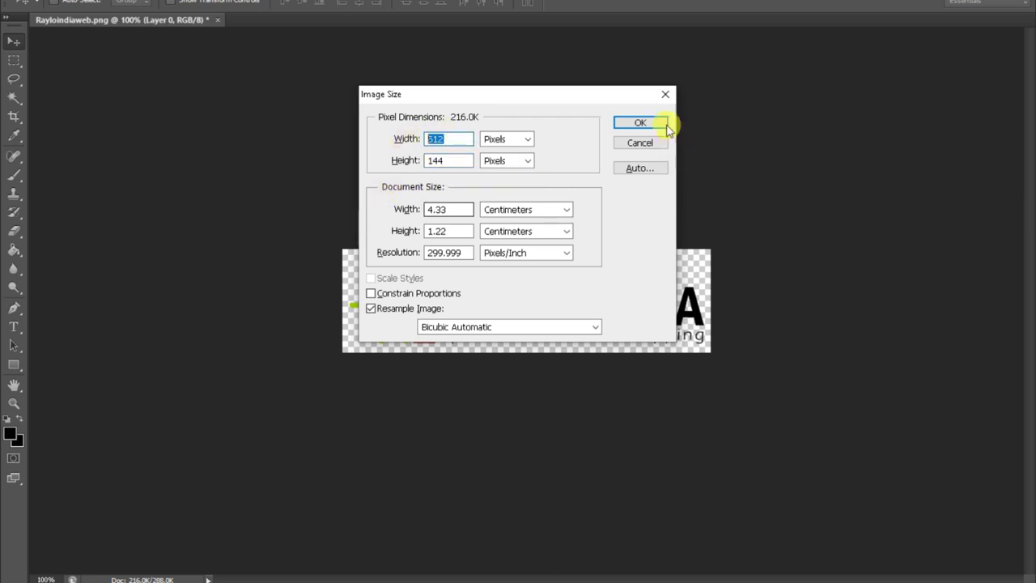
left_click(665, 94)
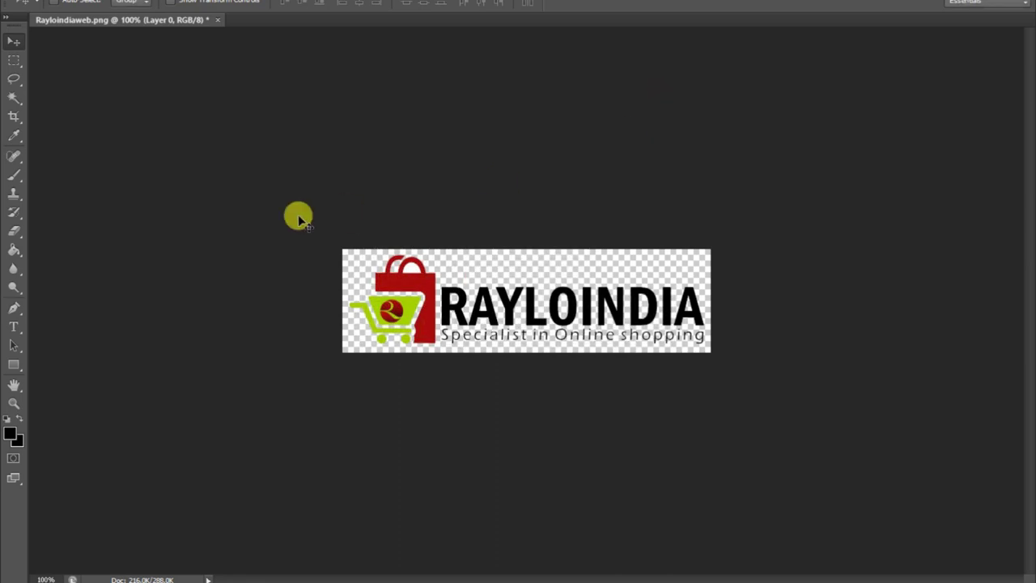
Select the whole canvas and scale the logo down with Free Transform.
key("m")
key("ctrl+a")
key("ctrl+t")
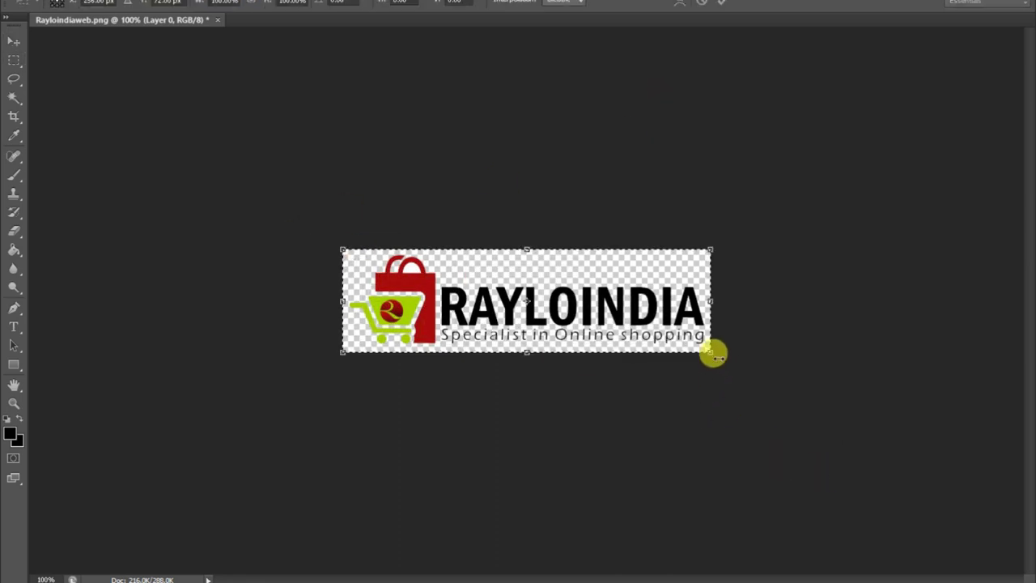
left_click_drag(709, 351, 615, 322)
key("Return")
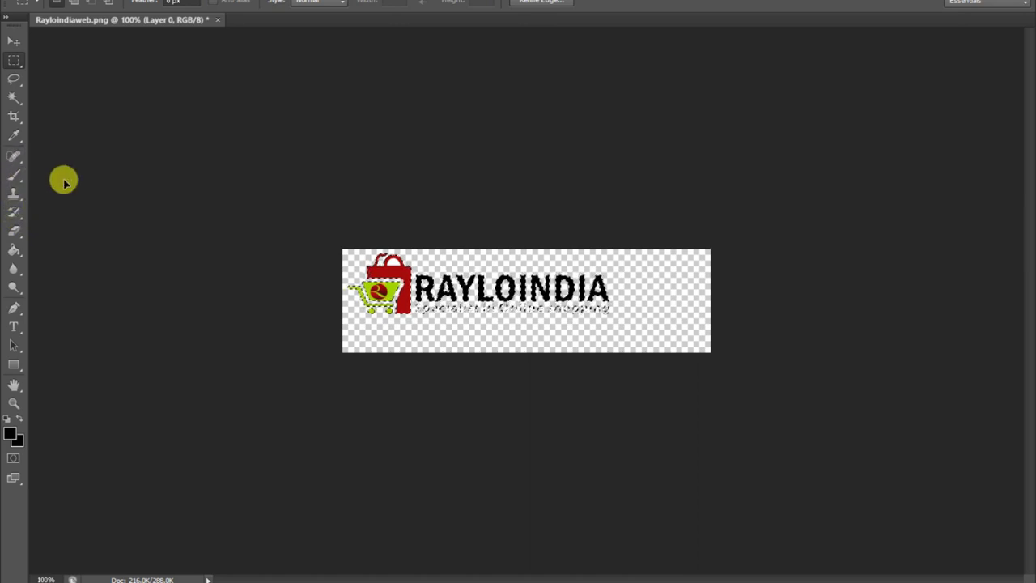
Crop the canvas tightly around the shrunken logo and begin Save As.
left_click(14, 116)
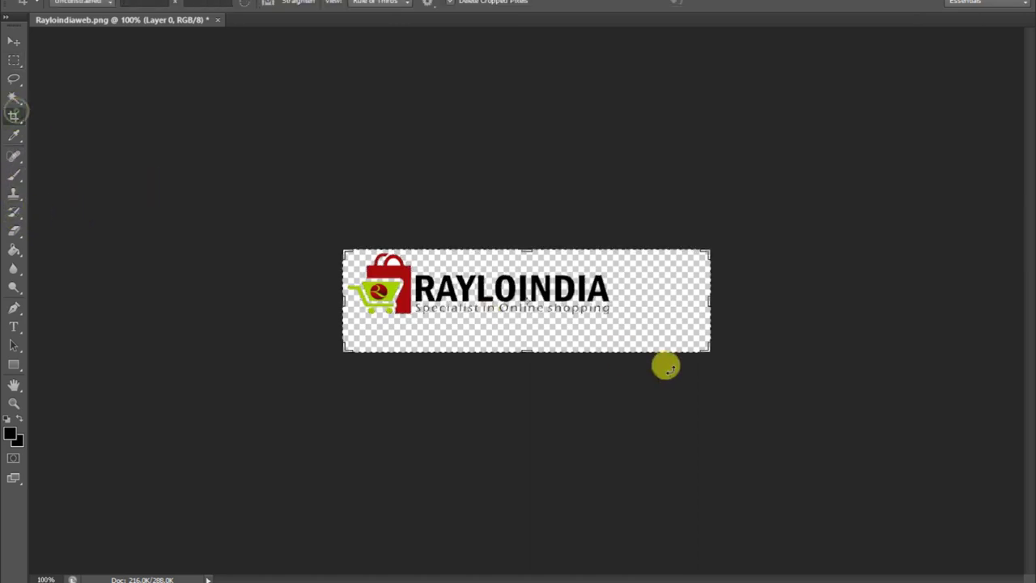
left_click_drag(702, 348, 656, 334)
left_click(13, 41)
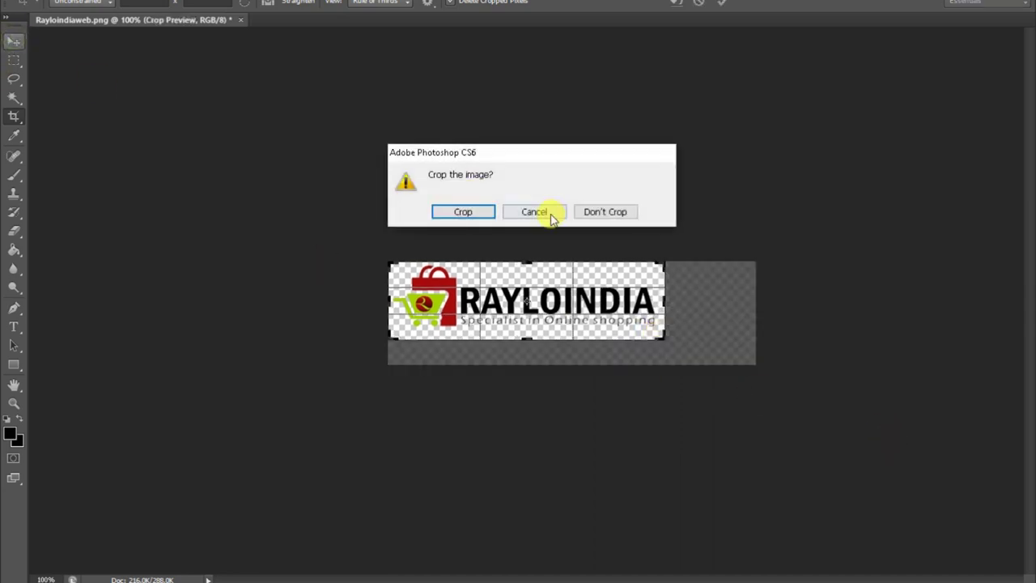
left_click(458, 211)
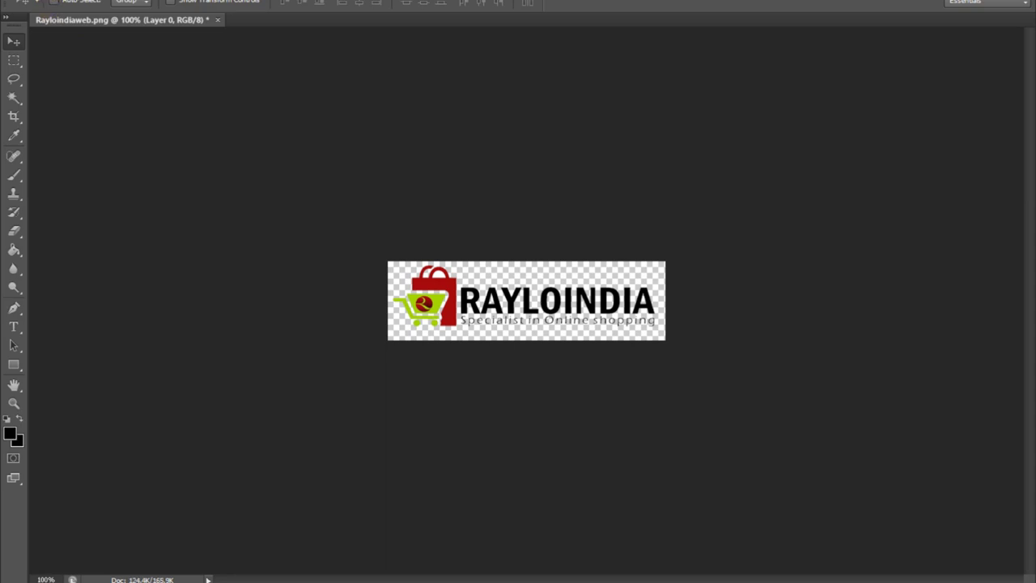
key("alt+f")
left_click(71, 153)
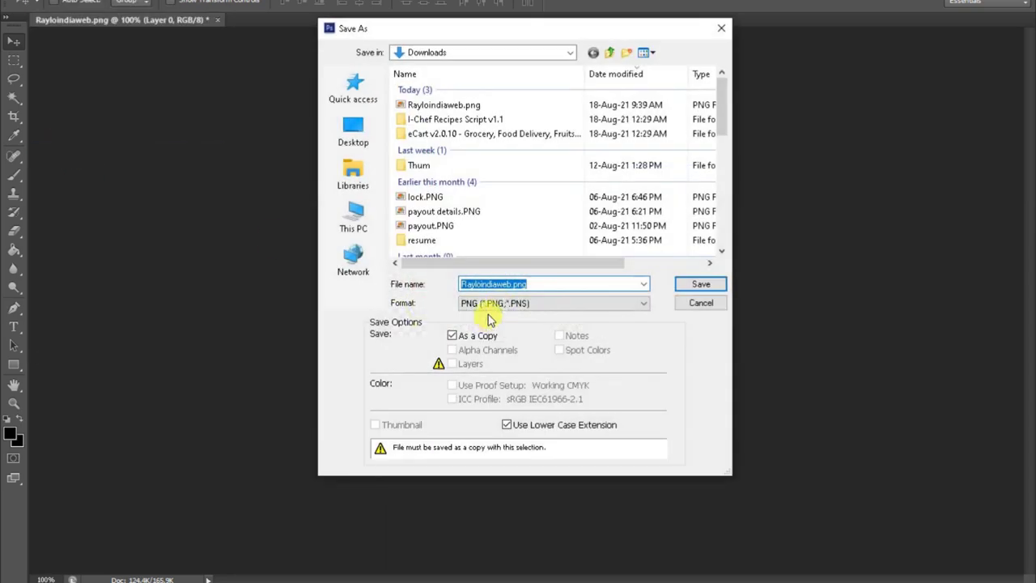
Save the logo as JPEG 'Rayloindia logo for bill.jpg' in Downloads, accepting the quality options.
left_click(536, 303)
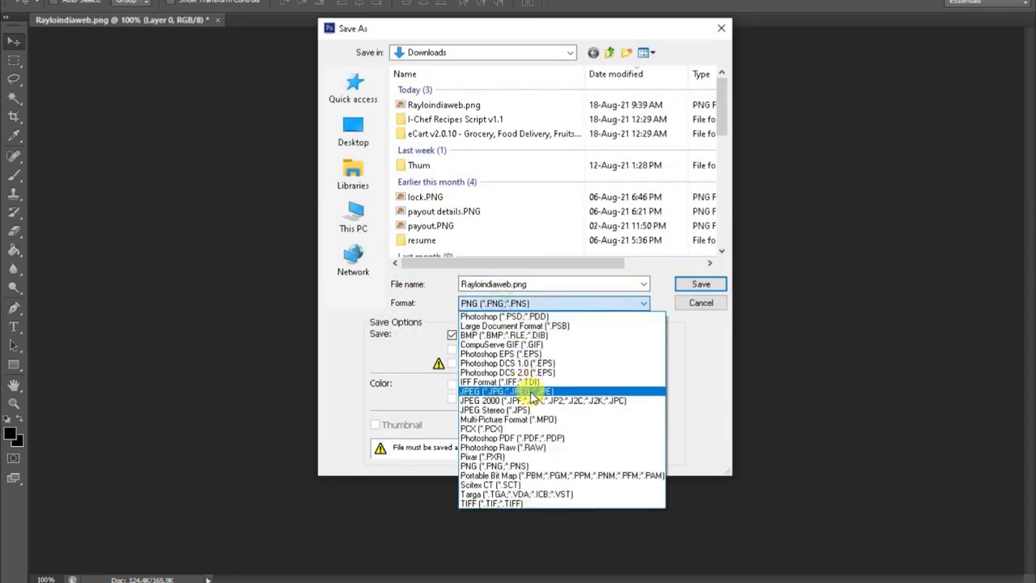
left_click(530, 394)
double_click(527, 283)
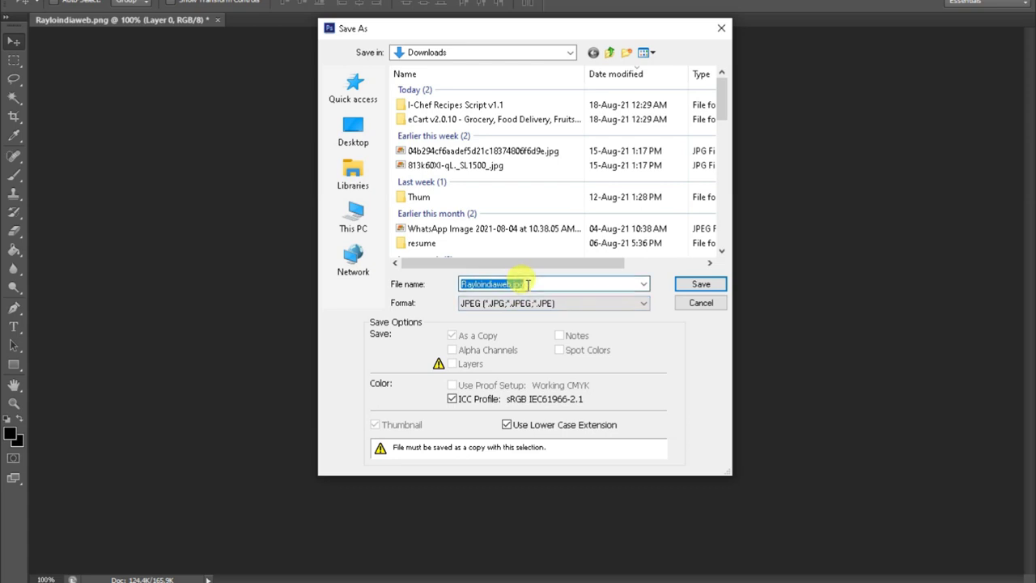
left_click(513, 284)
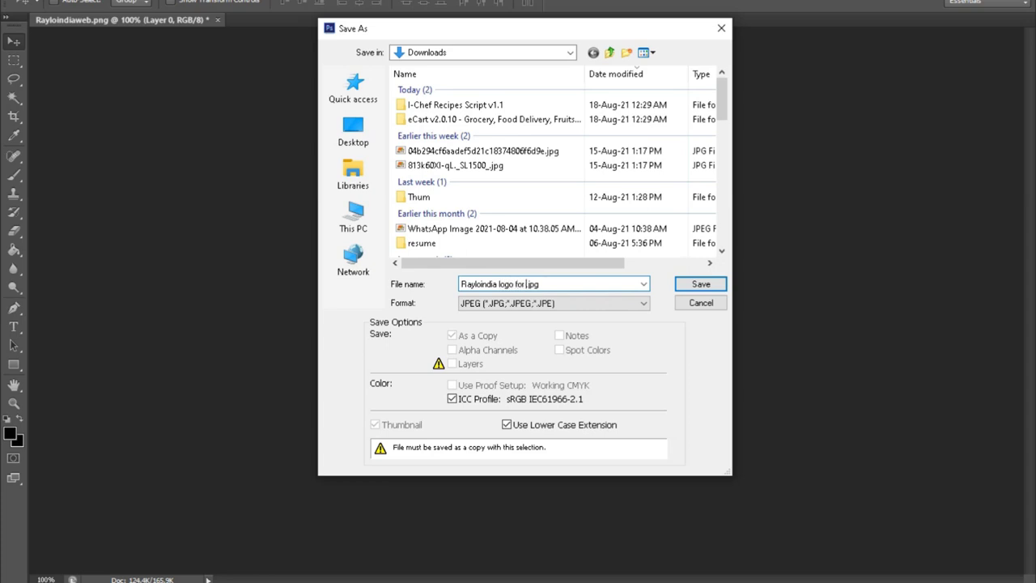
key("Return")
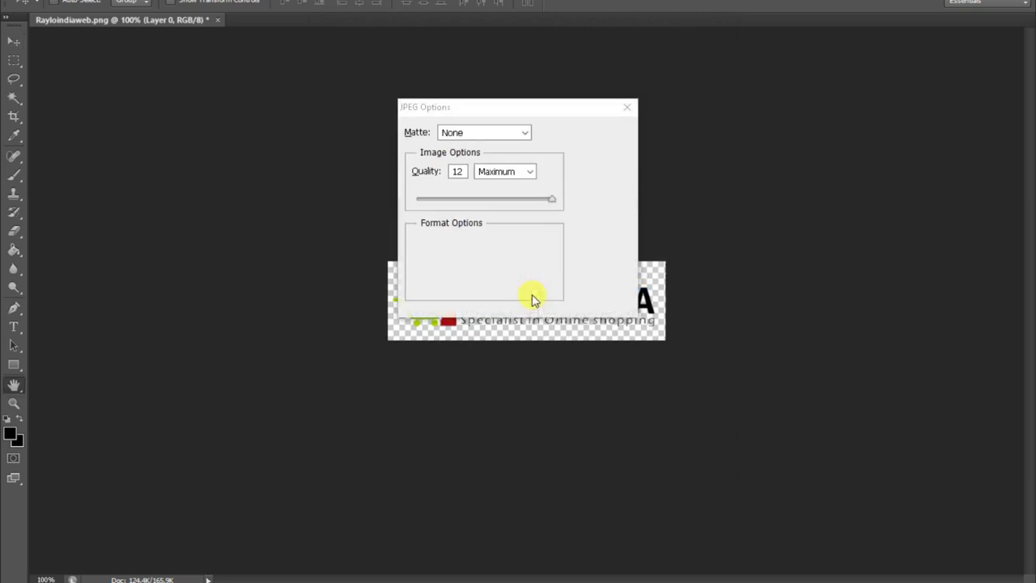
key("Return")
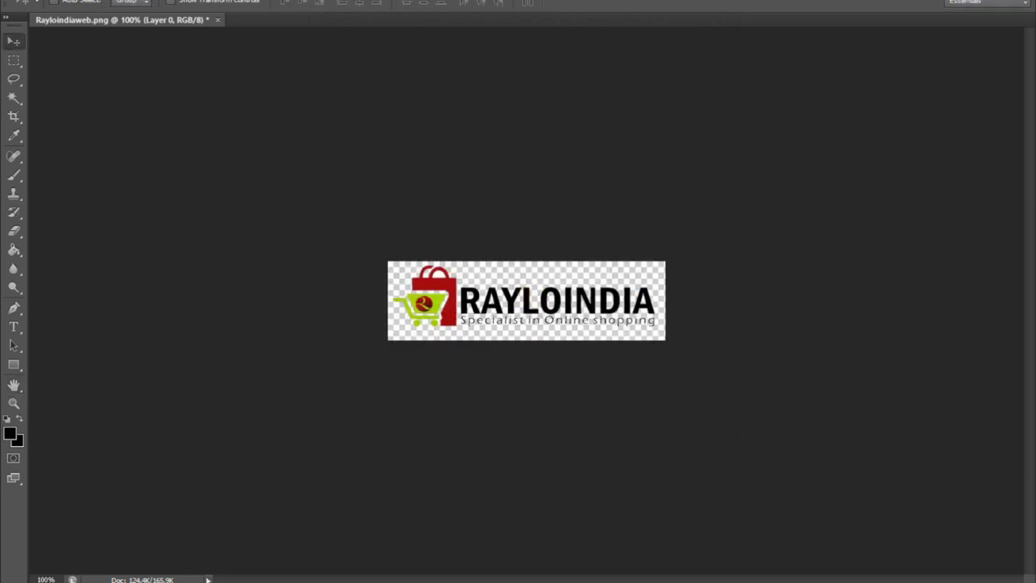
Return to the invoice template settings page in Chrome.
mouse_move(716, 574)
left_click(630, 551)
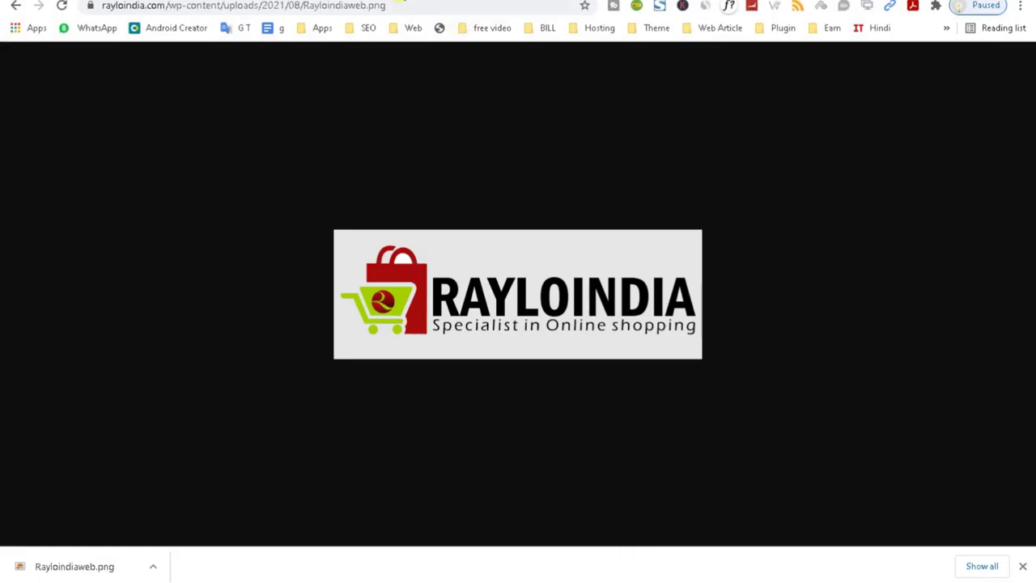
left_click(438, 2)
left_click_drag(1026, 101, 1032, 282)
Upload 'Rayloindia logo for bill.jpg' and set it as the invoice Company logo.
left_click(567, 287)
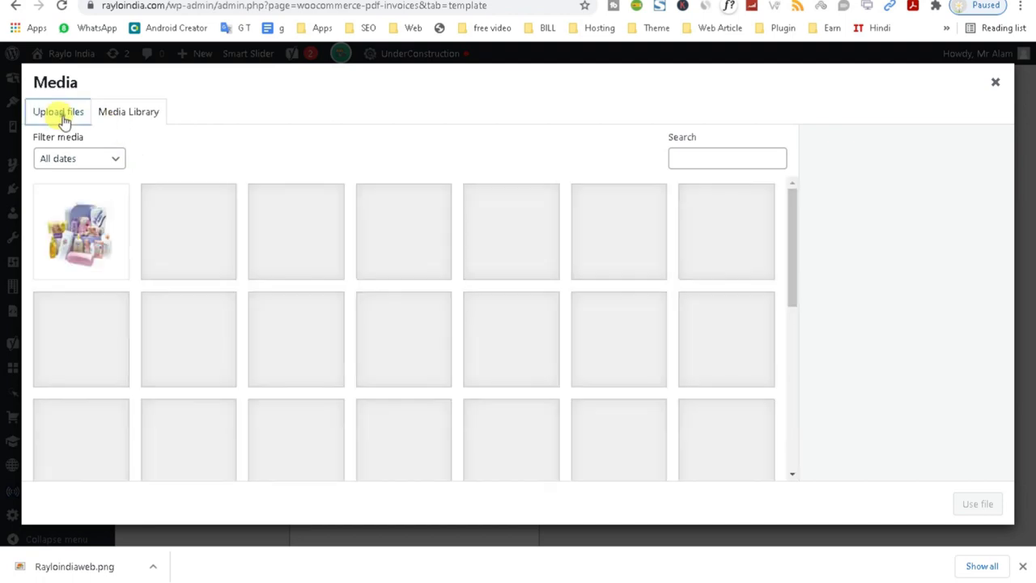
left_click(60, 113)
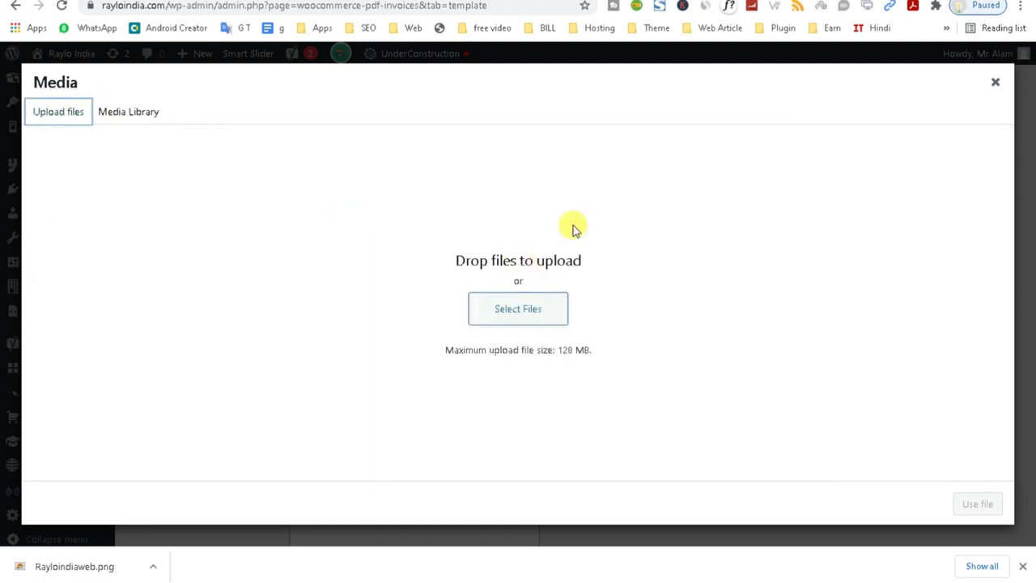
left_click(522, 320)
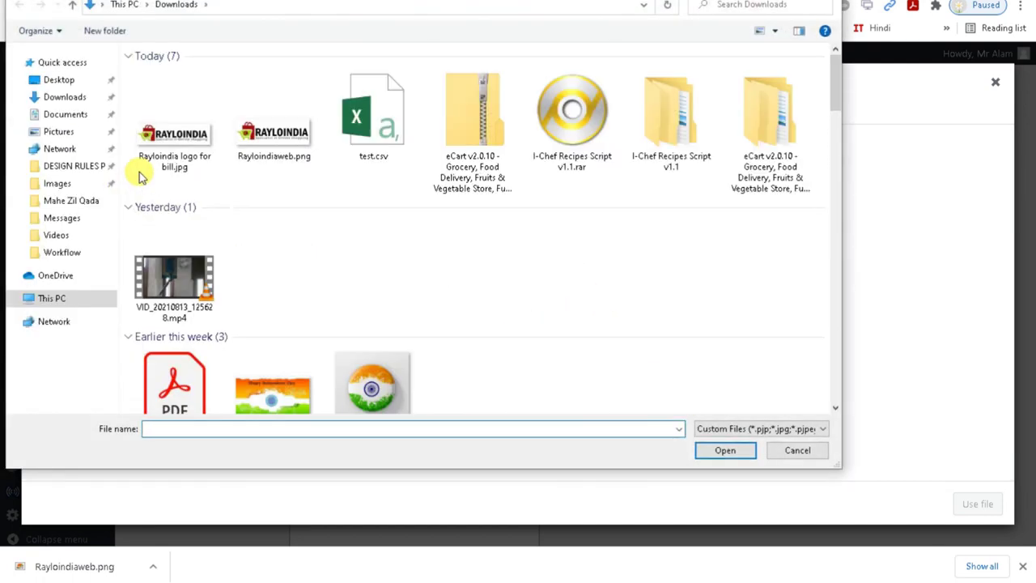
double_click(170, 158)
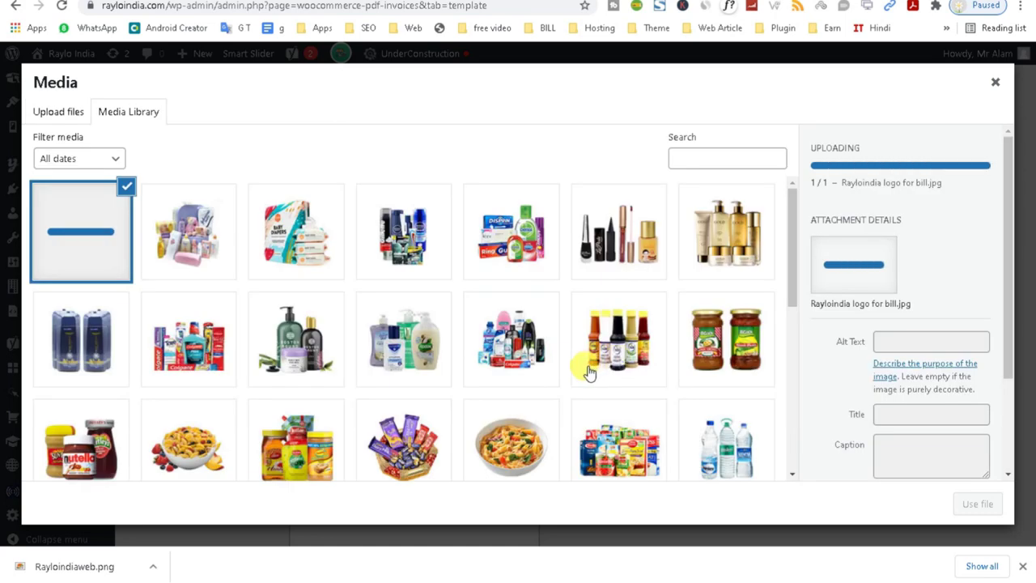
left_click(974, 503)
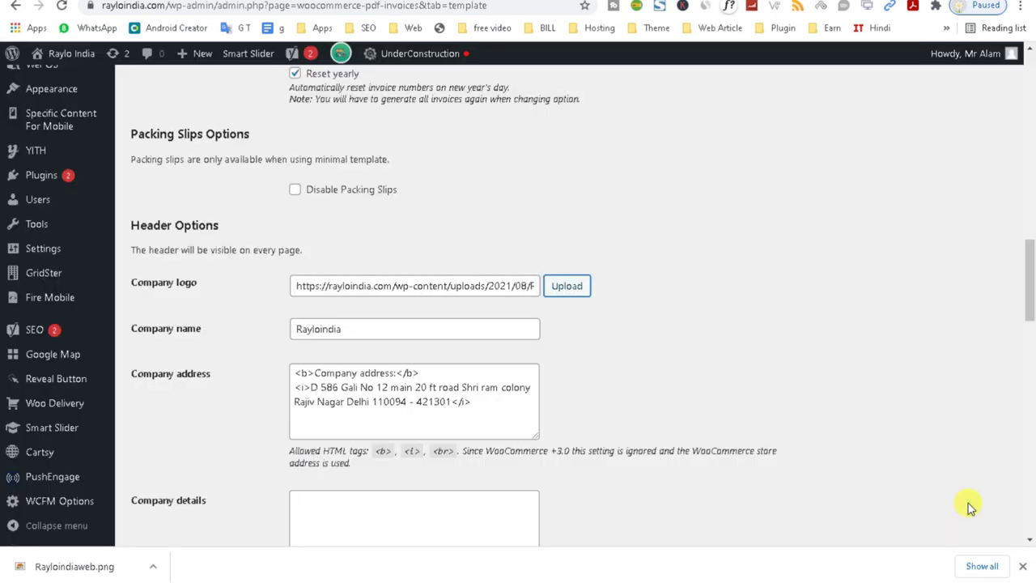
Save the invoice settings and return to the invoice PDF tab.
left_click_drag(1032, 279, 1025, 526)
left_click(194, 472)
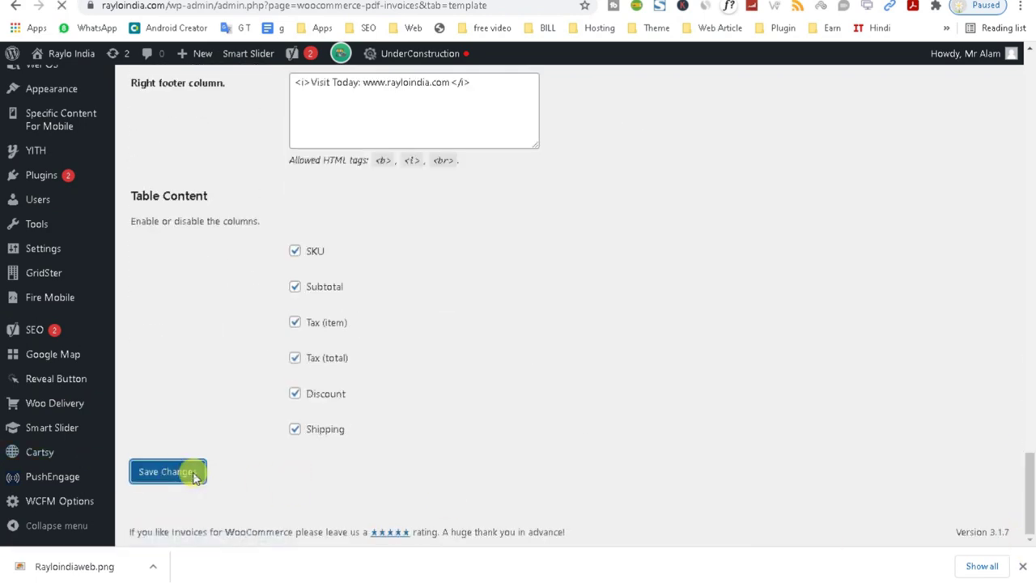
left_click(319, 1)
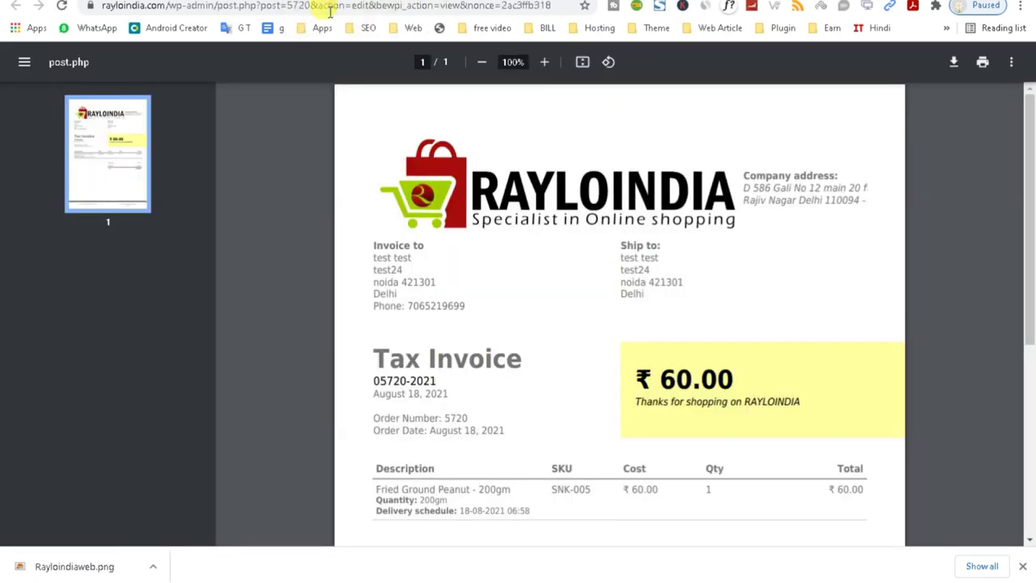
Regenerate the order's PDF invoice and view the updated version.
key("ctrl+w")
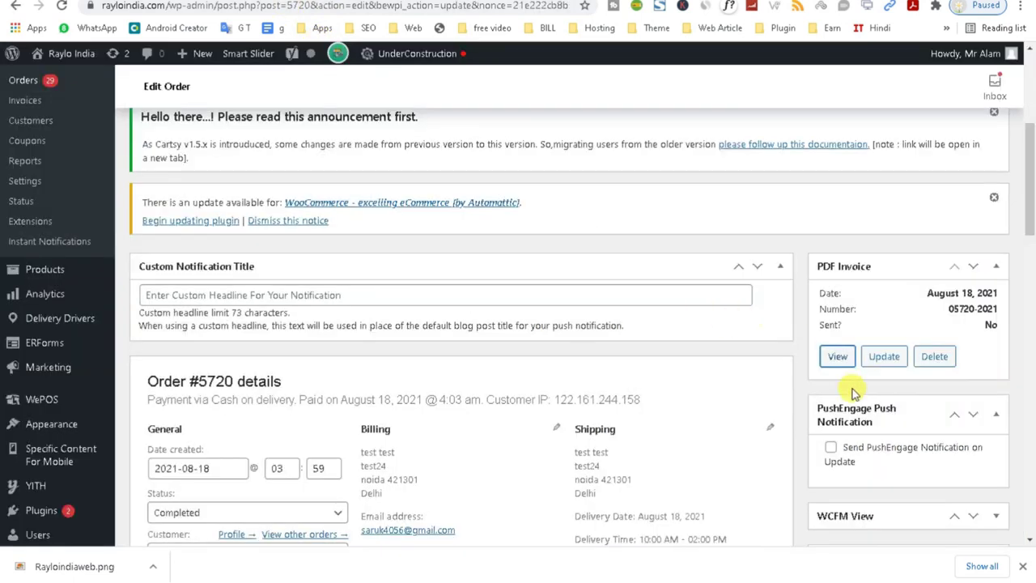
left_click(883, 356)
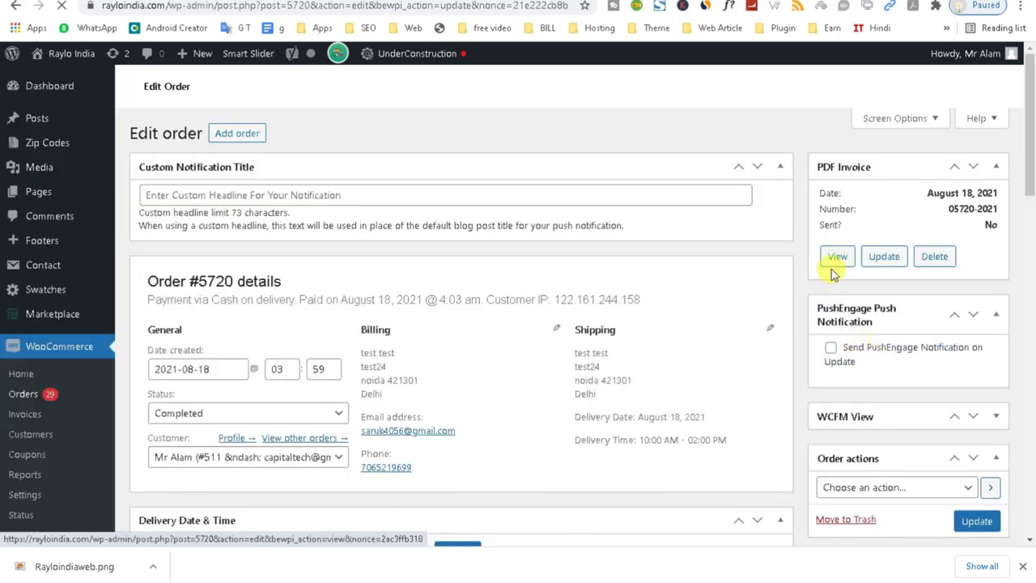
left_click(832, 273)
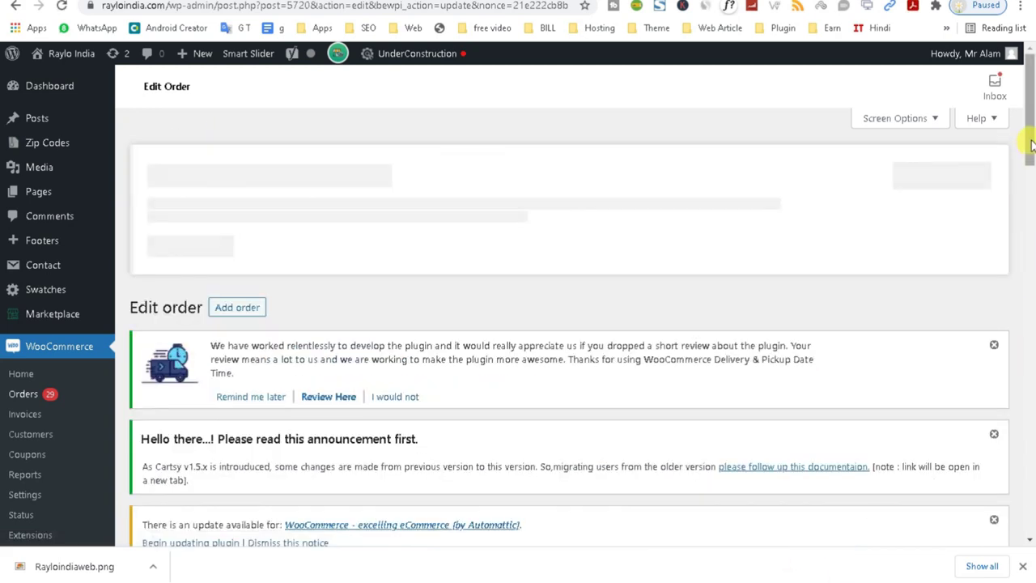
Open order #5720's tax invoice, skip the Acrobat suggestion, and check the ₹60.00 total.
left_click_drag(1025, 138, 1024, 183)
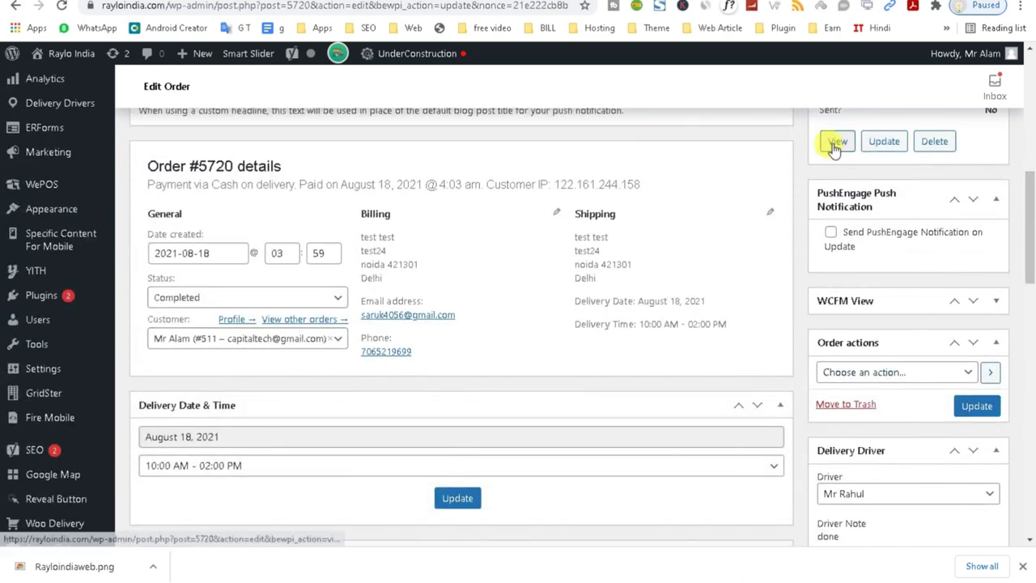
left_click(837, 148)
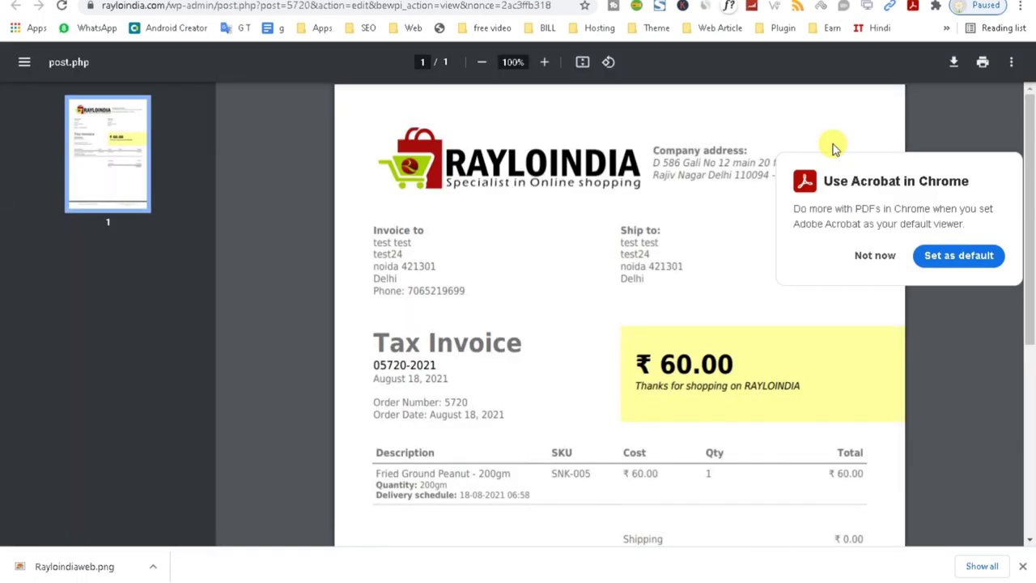
left_click(857, 258)
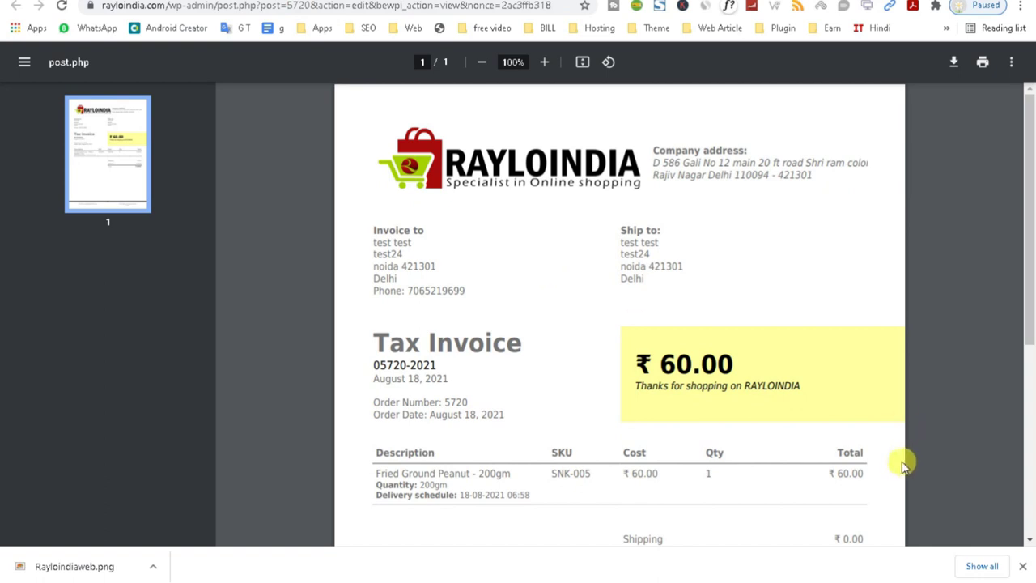
left_click(1029, 460)
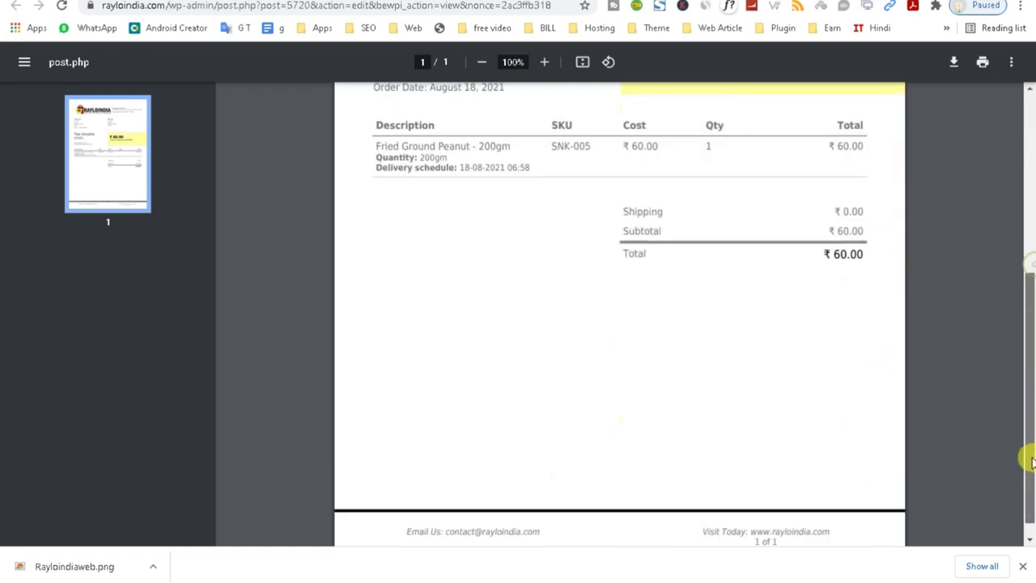
scroll(1029, 461, "up", 5)
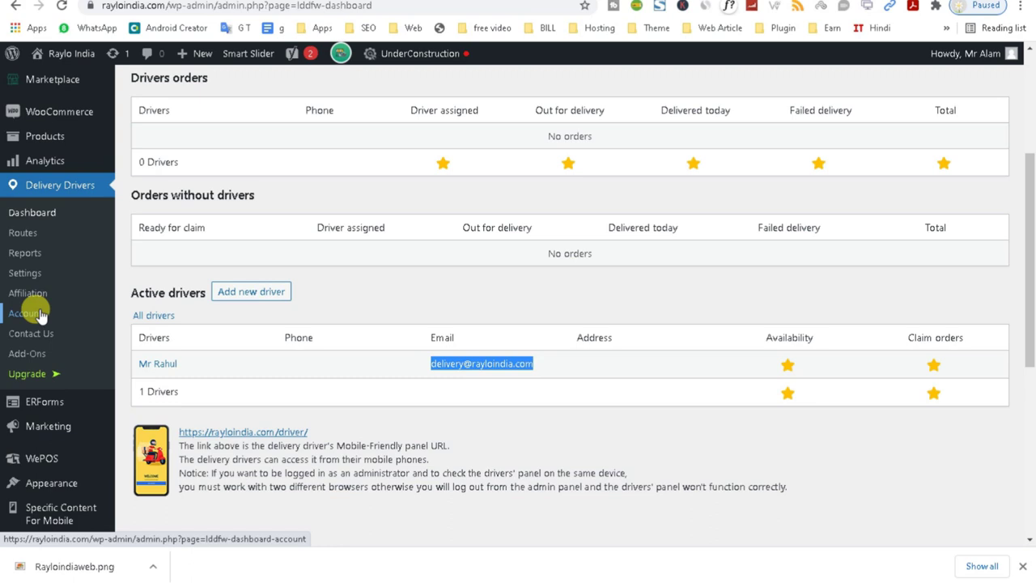
Go to WooCommerce's Marketing Overview page from the admin sidebar.
scroll(38, 314, "up", 1)
left_click(40, 497)
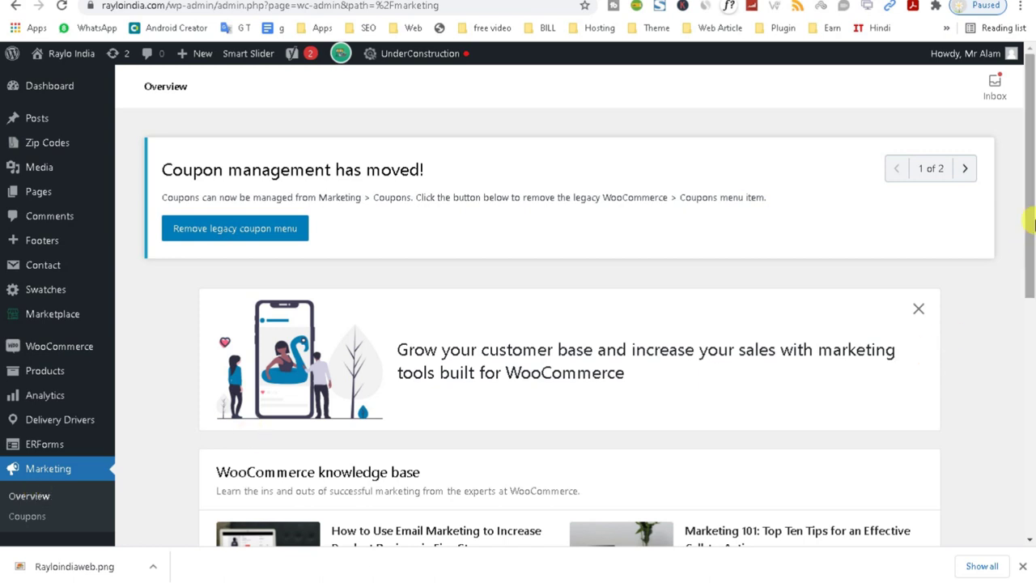
Open Marketing > Coupons and begin adding a new coupon.
left_click_drag(1029, 197, 1020, 294)
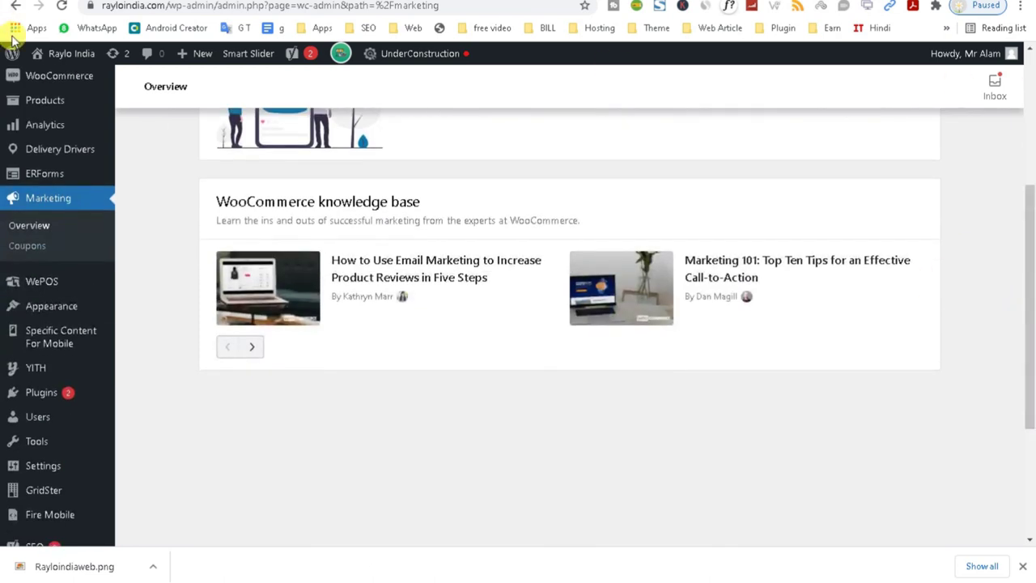
left_click(28, 249)
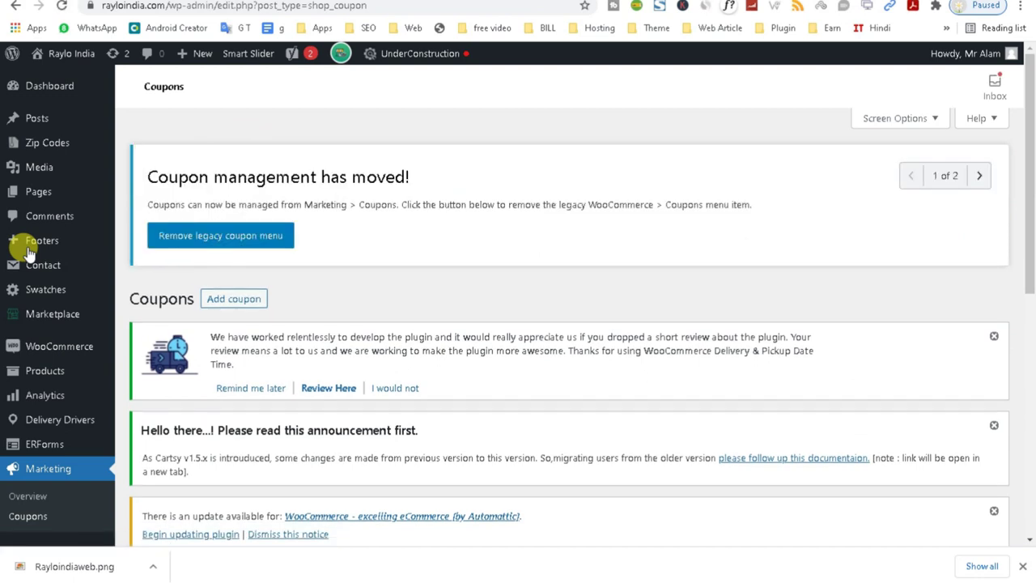
left_click(228, 303)
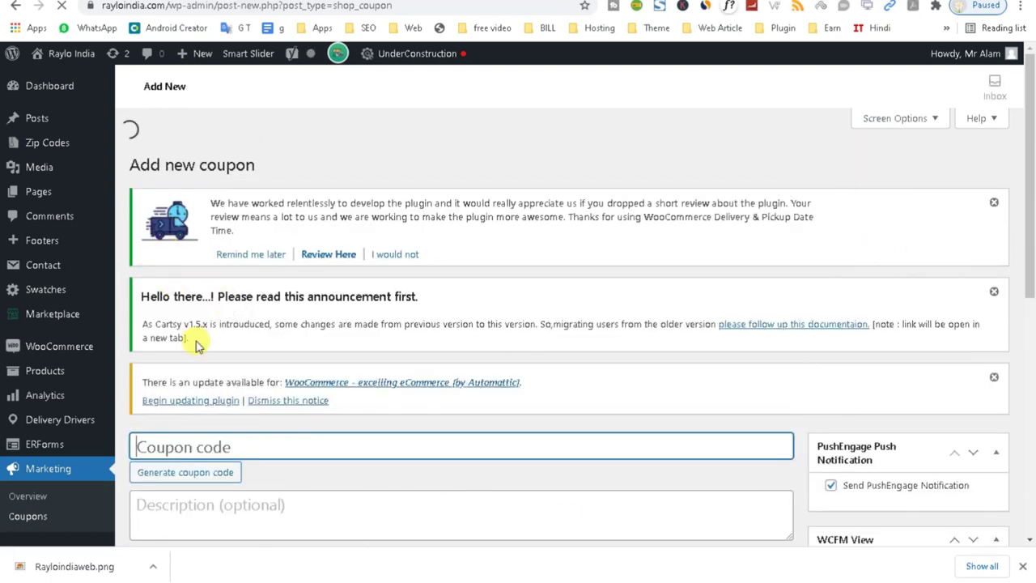
Enter New20 as the coupon code.
scroll(1029, 184, "down", 2)
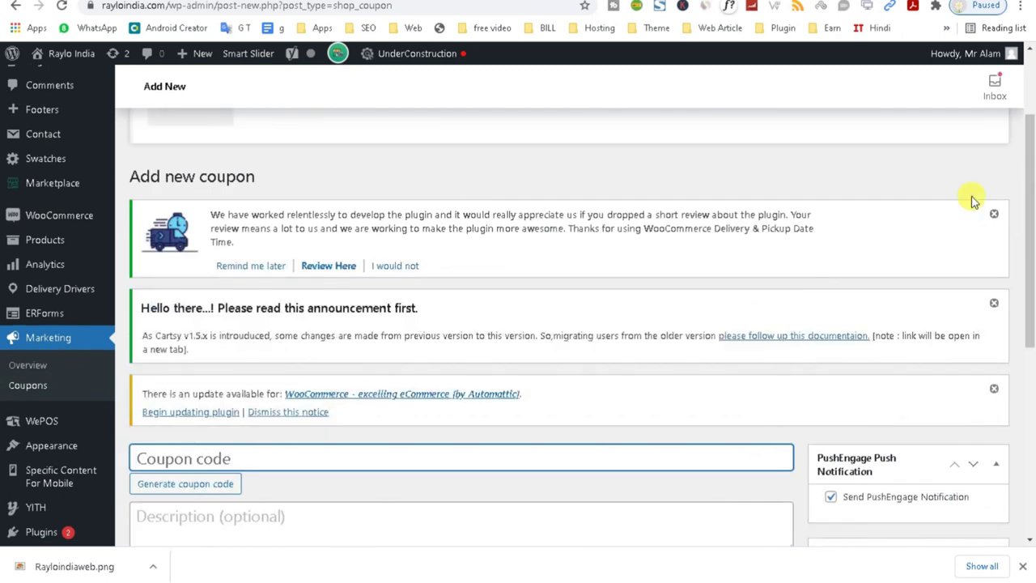
type("New20")
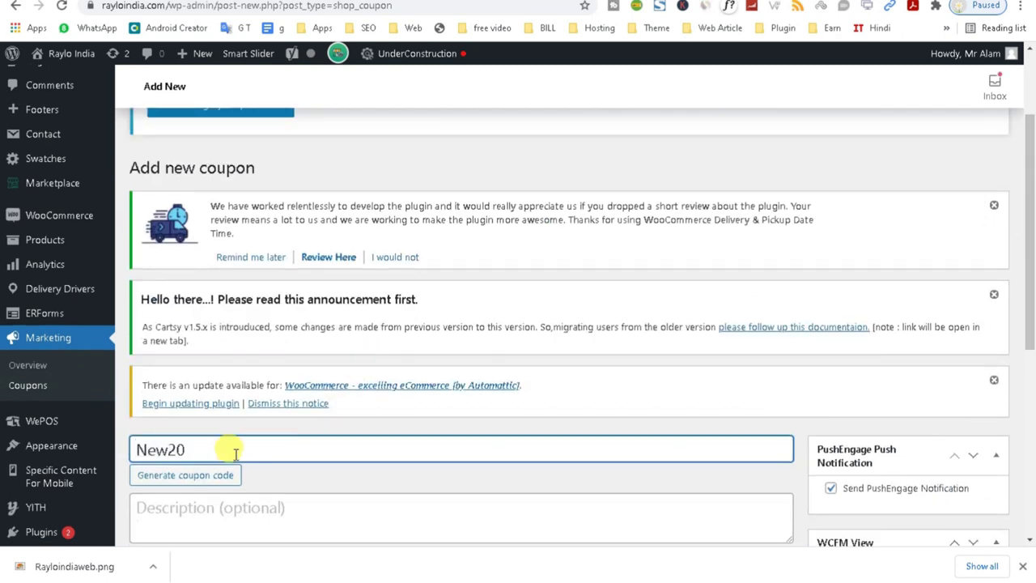
left_click_drag(235, 449, 134, 450)
Add the description 'you get 20 discount in your first order', correcting the 'oder' typo.
scroll(1025, 282, "down", 3)
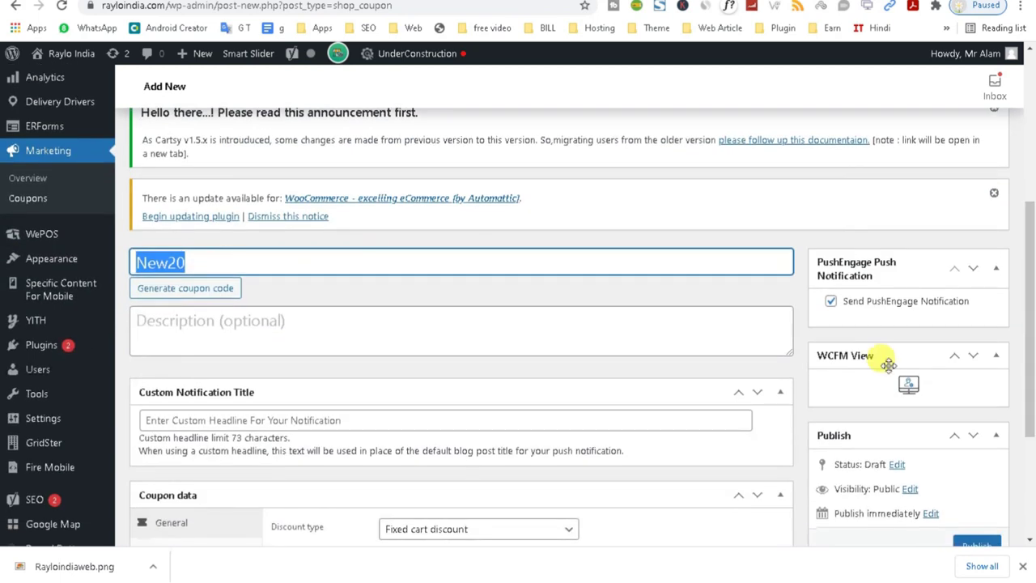
left_click(297, 327)
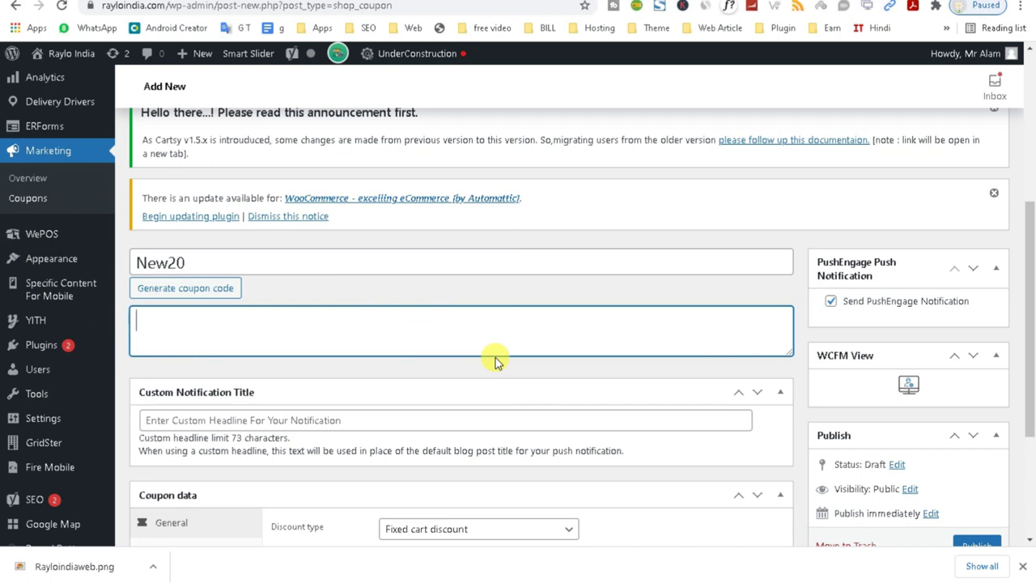
type("you get 20")
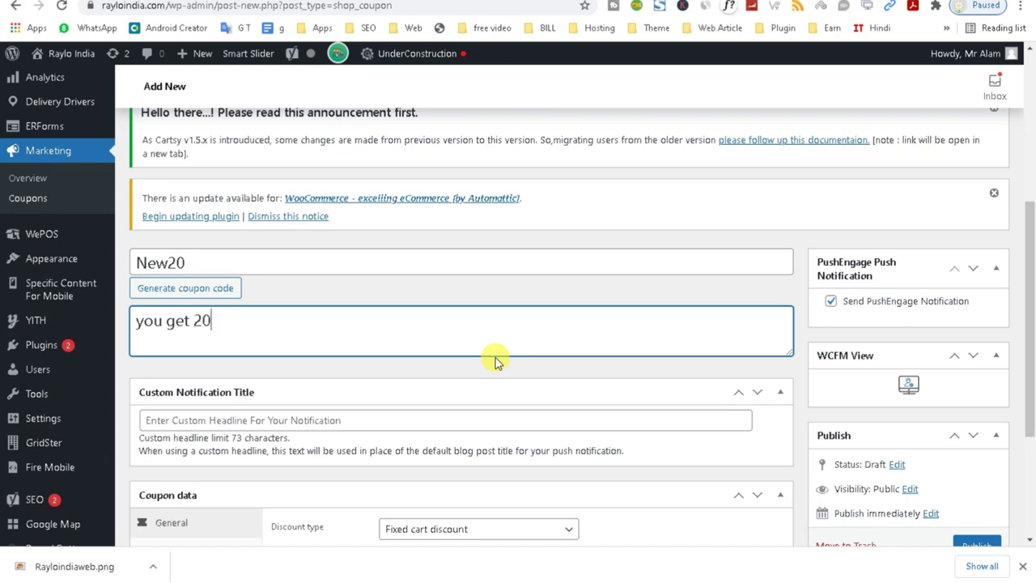
type(" discount in you")
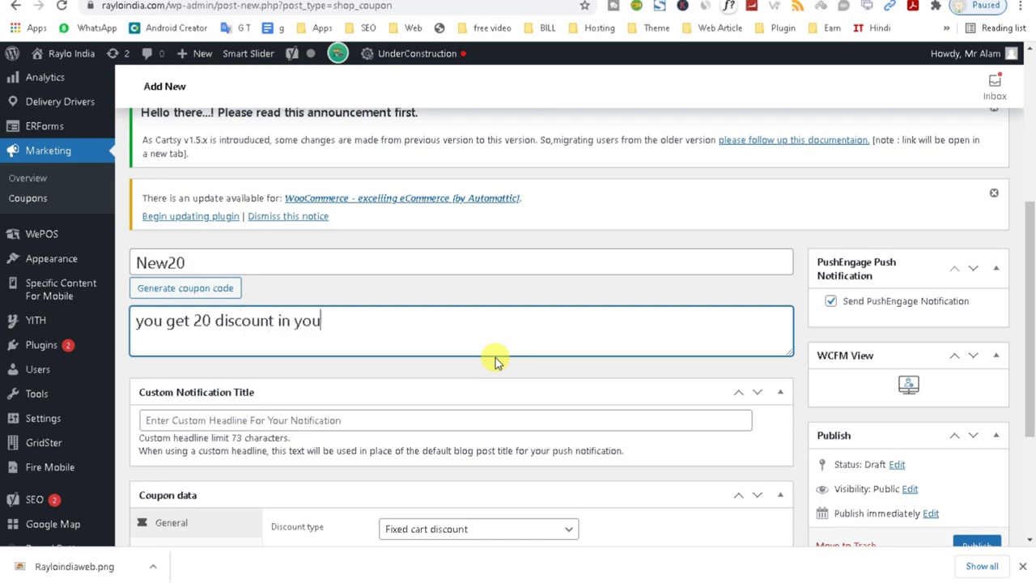
type("r first oder")
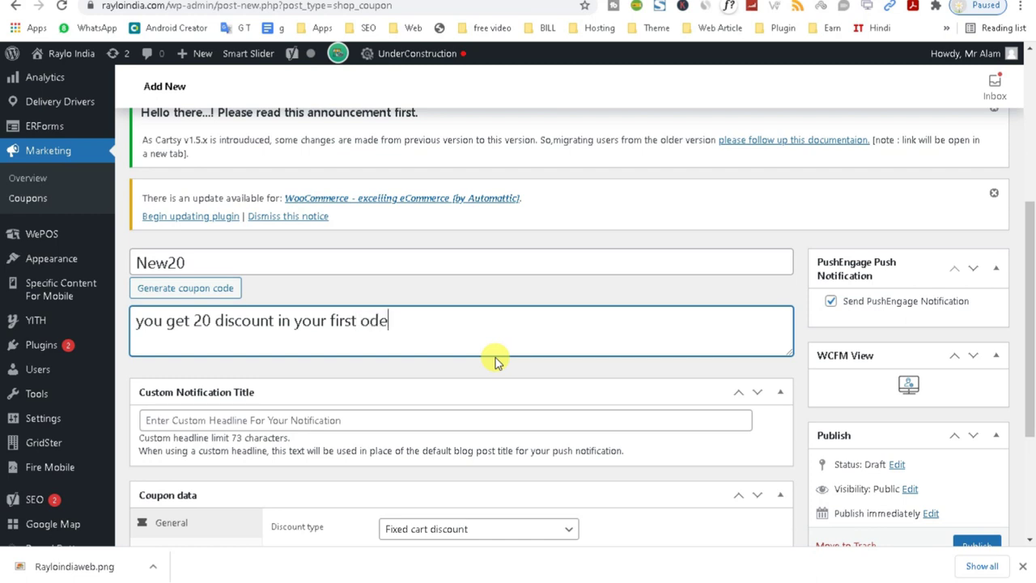
scroll(761, 308, "up", 1)
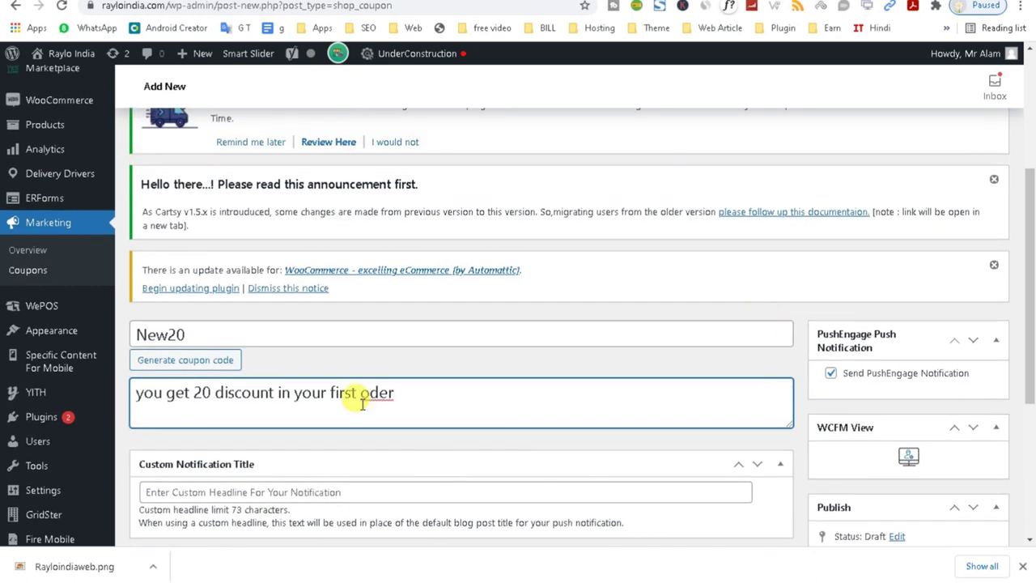
scroll(351, 393, "down", 1)
left_click(369, 322)
type("r")
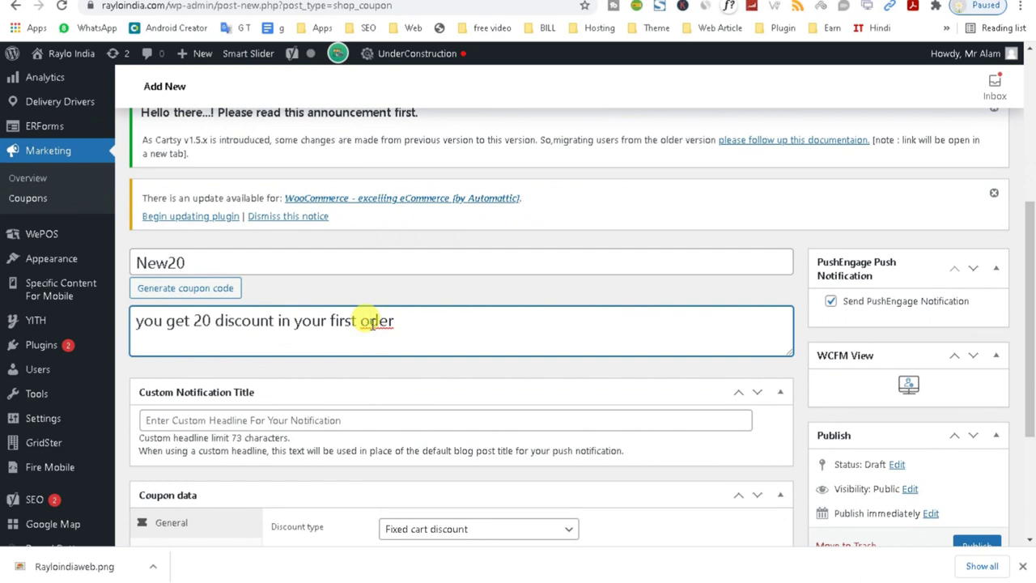
Set the Custom Notification Title to '20% off'.
left_click(312, 420)
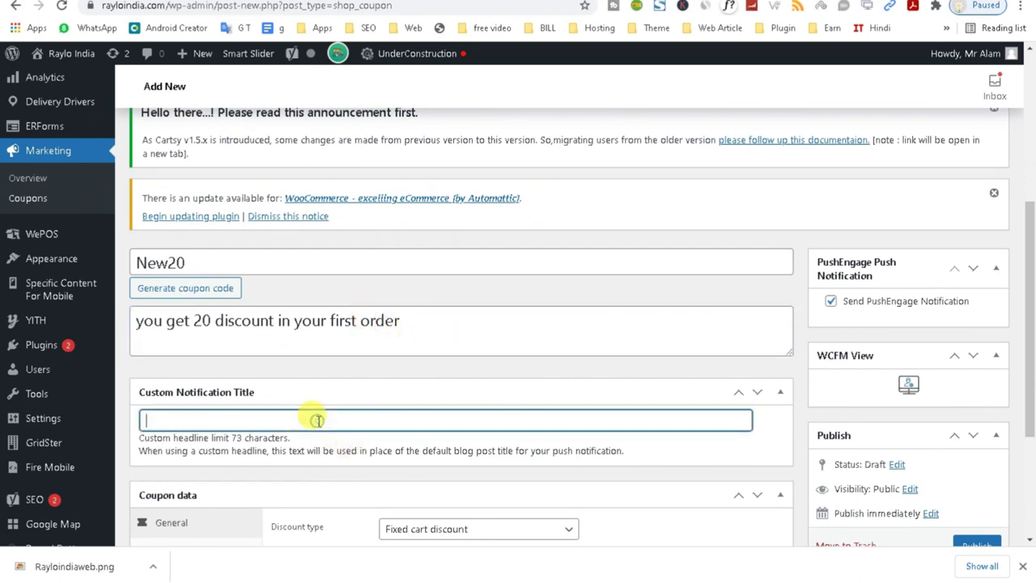
left_click_drag(1027, 324, 1026, 379)
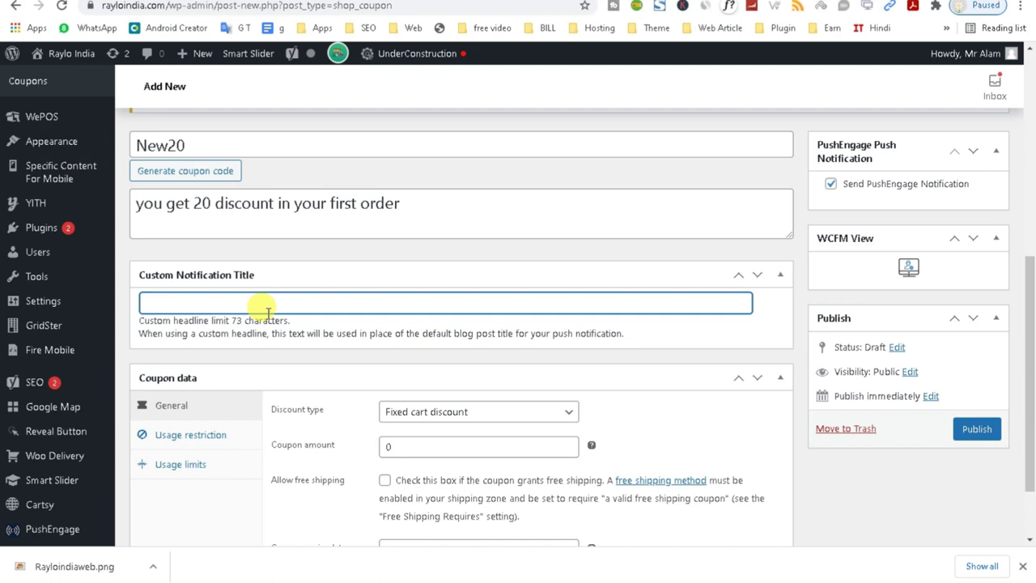
type("20% off")
Try the Fixed cart, Percentage and Fixed product discount types.
left_click(426, 413)
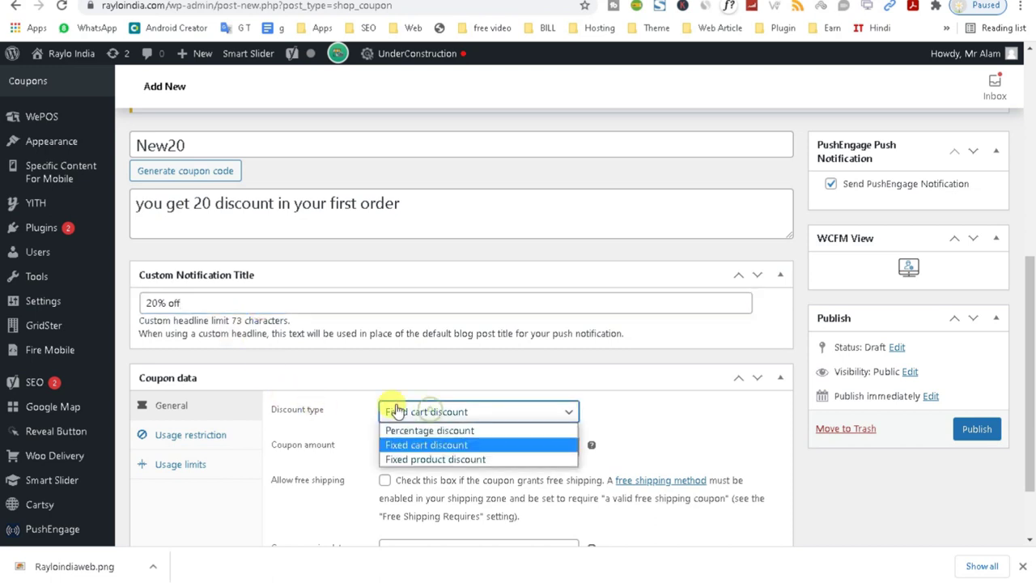
left_click(641, 398)
scroll(640, 393, "down", 2)
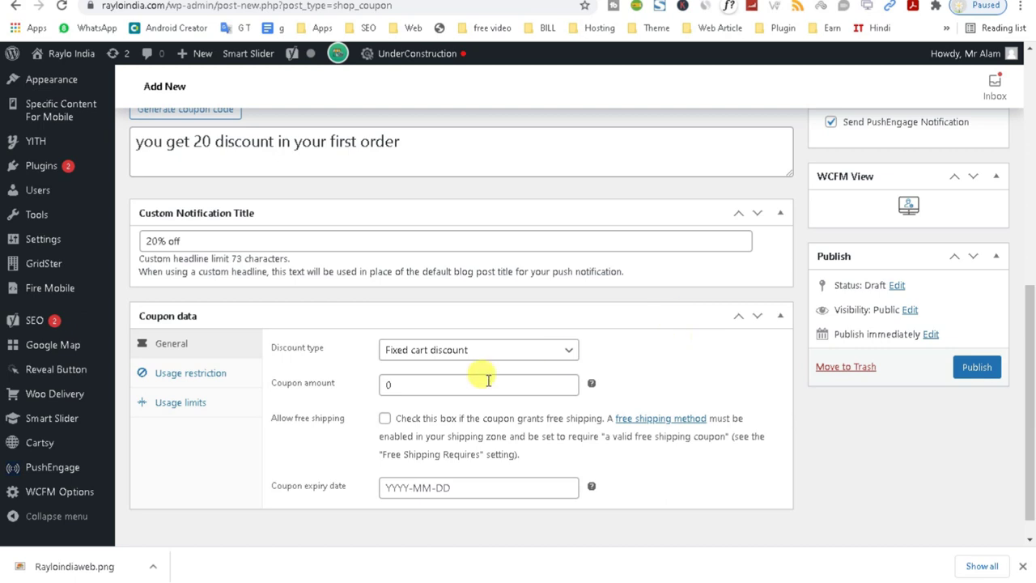
left_click(454, 353)
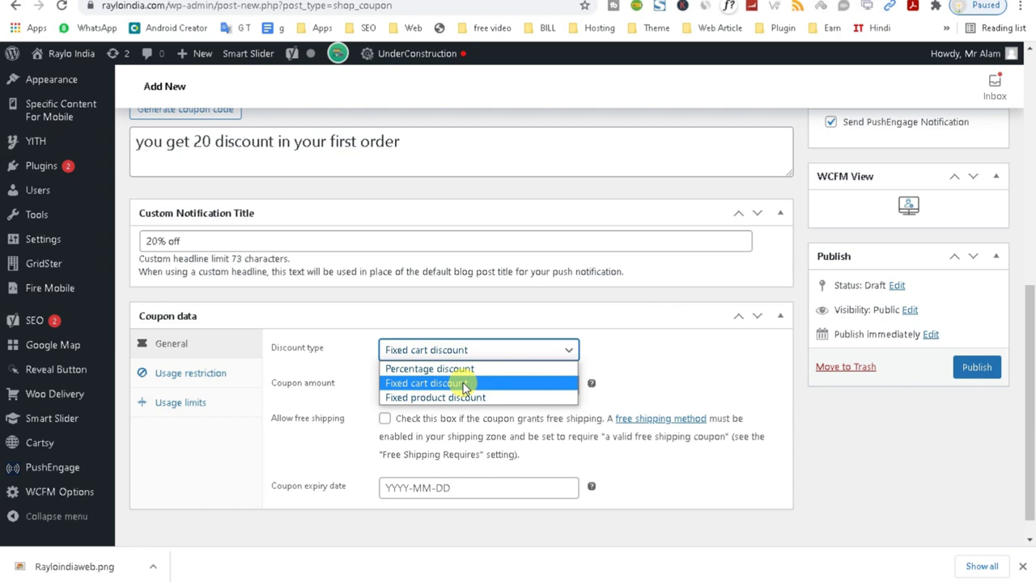
left_click(465, 383)
left_click(462, 355)
left_click(465, 385)
left_click(474, 351)
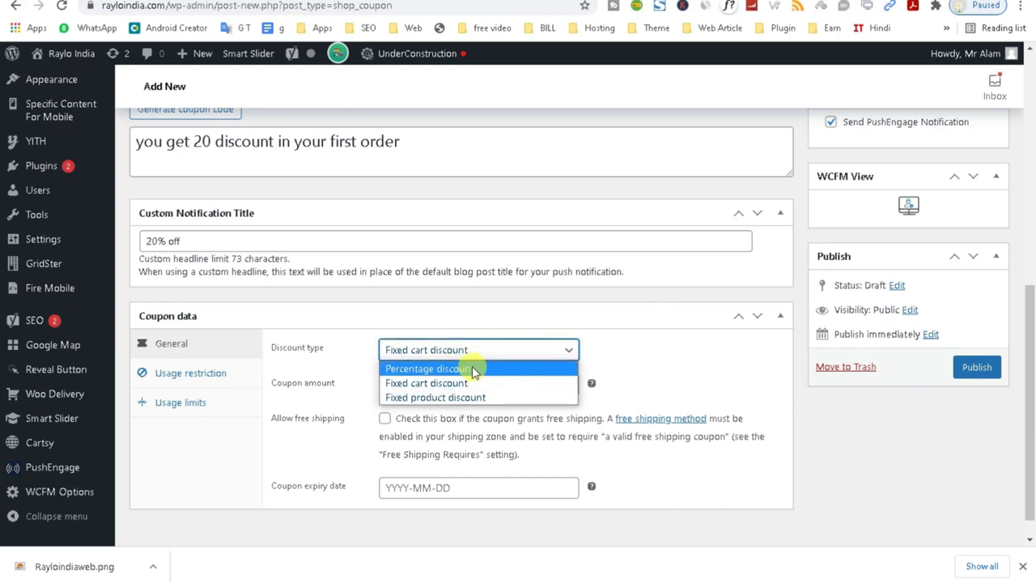
left_click(475, 371)
left_click(470, 350)
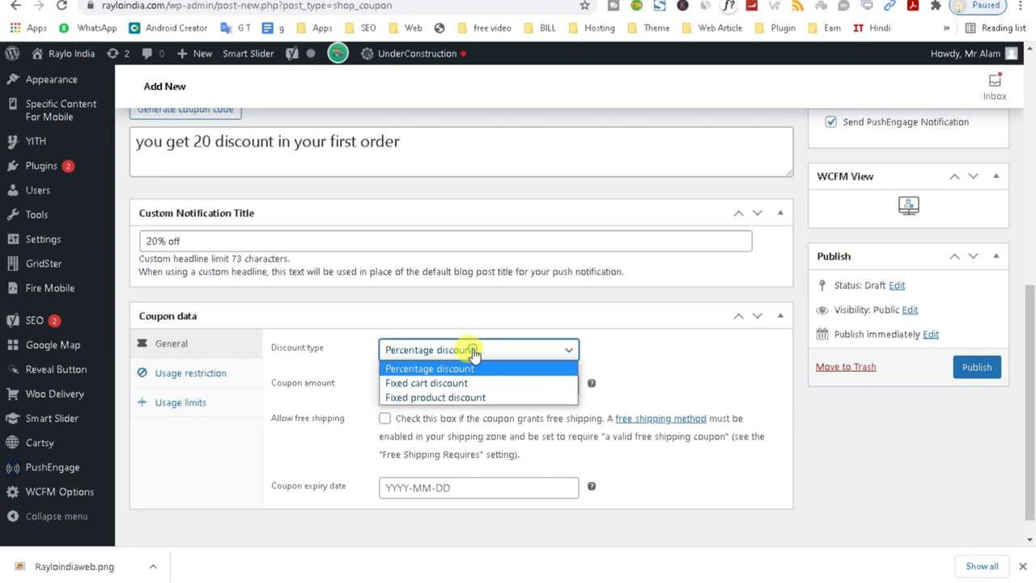
left_click(477, 398)
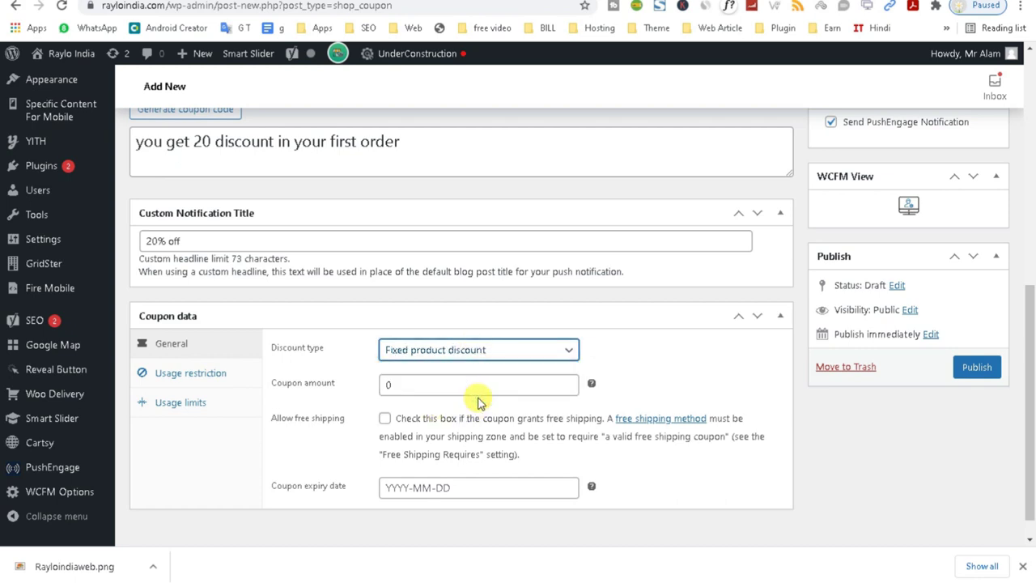
Settle on Fixed cart discount with a coupon amount of 20.
left_click(433, 386)
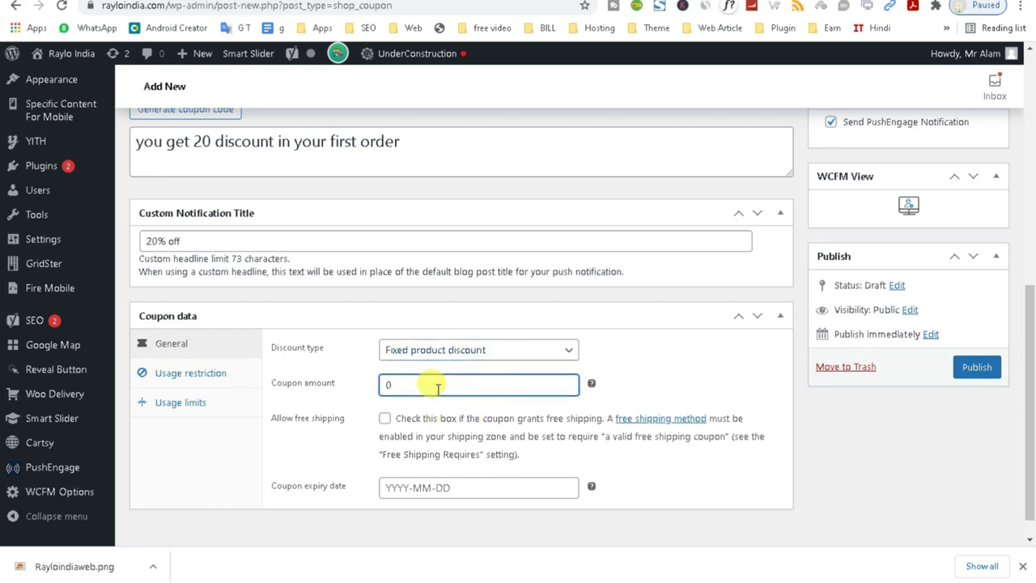
left_click(424, 356)
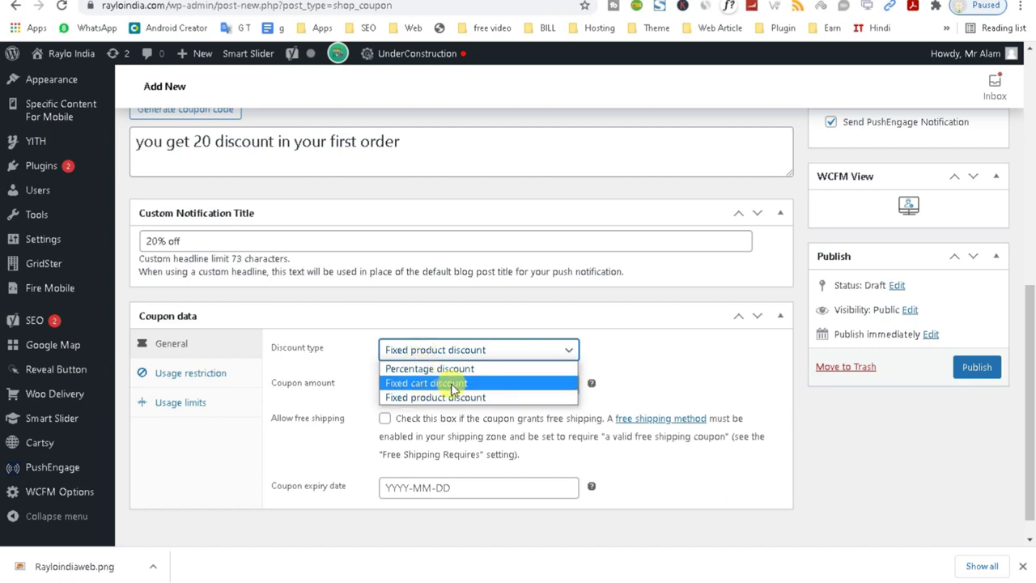
left_click(458, 384)
left_click(413, 383)
key("BackSpace")
type("20")
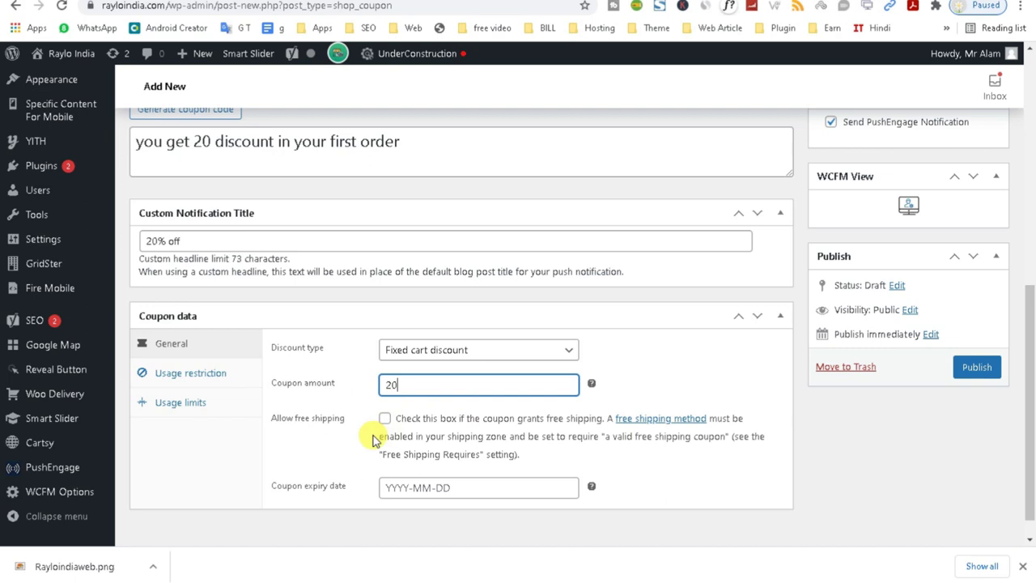
Leave Allow free shipping unchecked.
left_click(384, 420)
left_click_drag(271, 419, 388, 422)
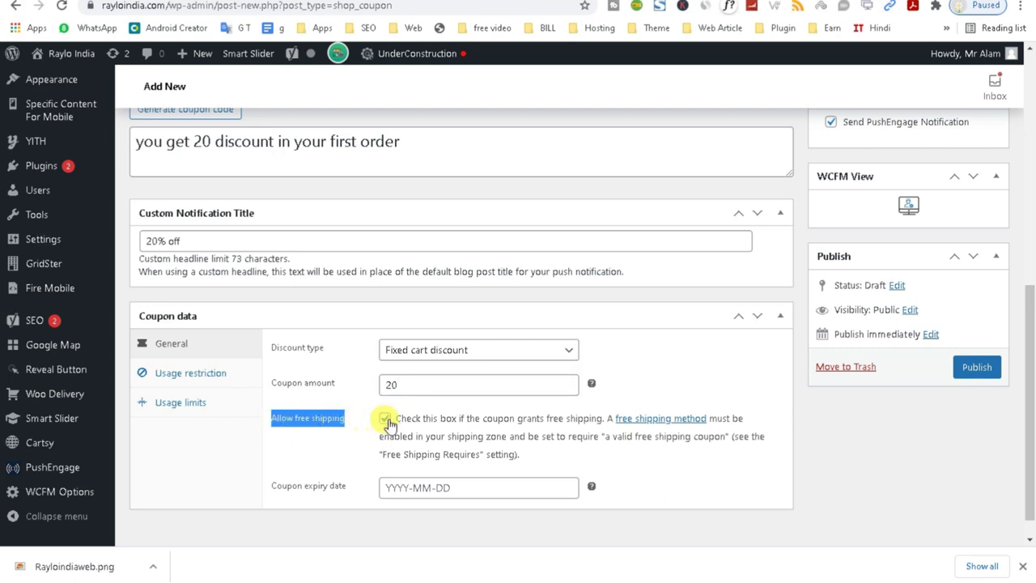
left_click(385, 420)
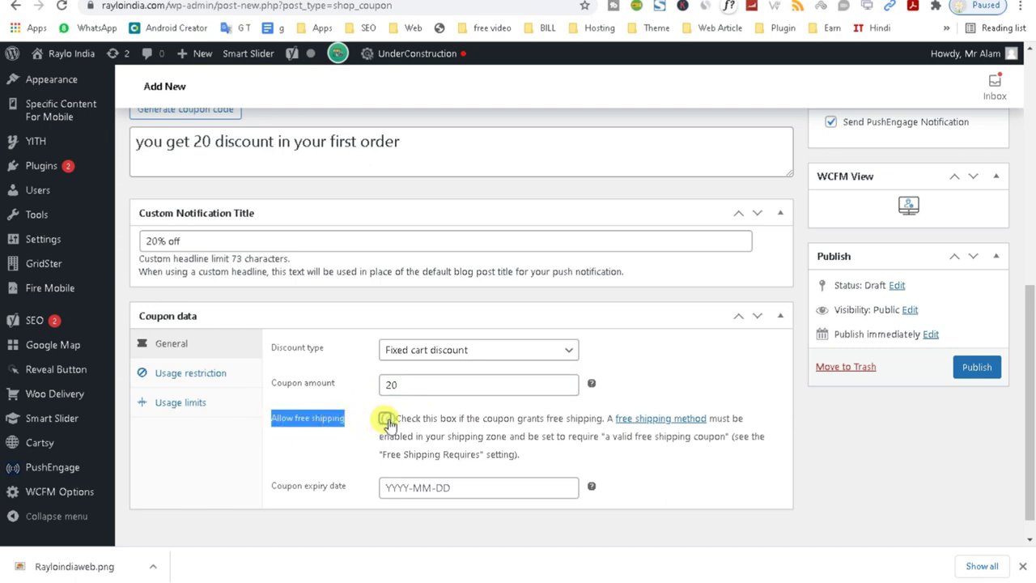
Set the expiry date to 2021-08-31 and publish coupon New20.
left_click(425, 489)
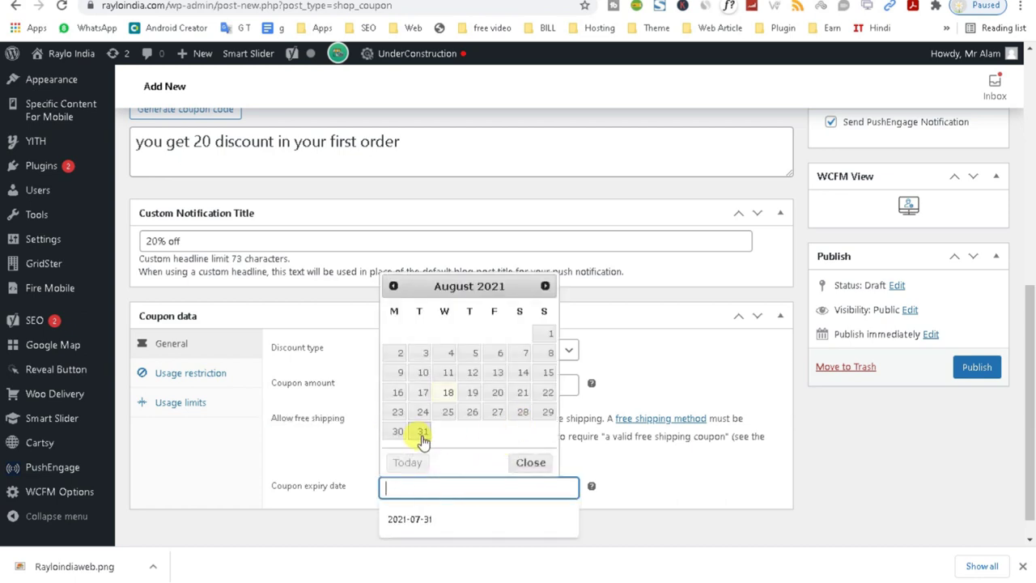
left_click(423, 436)
left_click(453, 486)
left_click(696, 475)
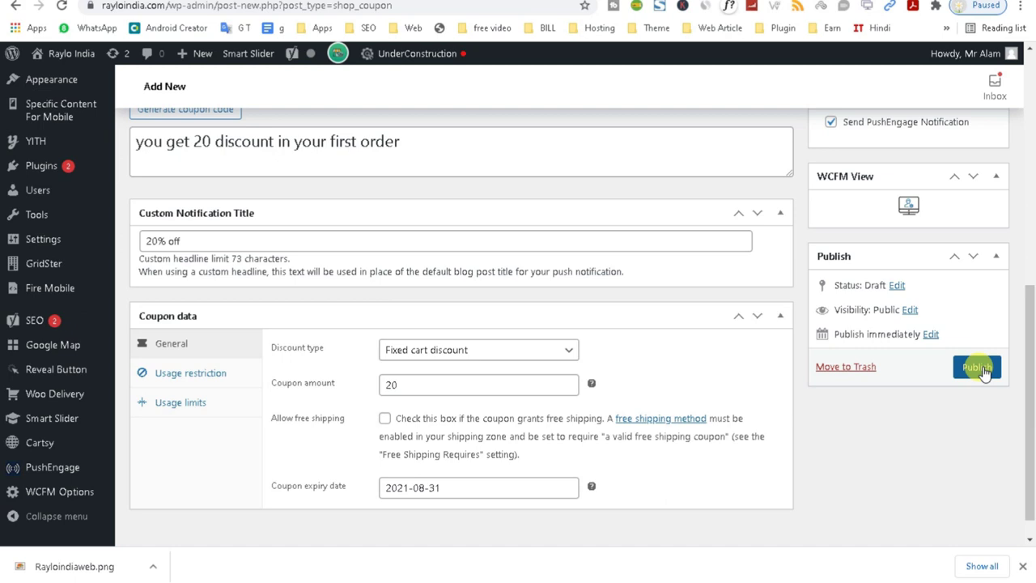
left_click(982, 369)
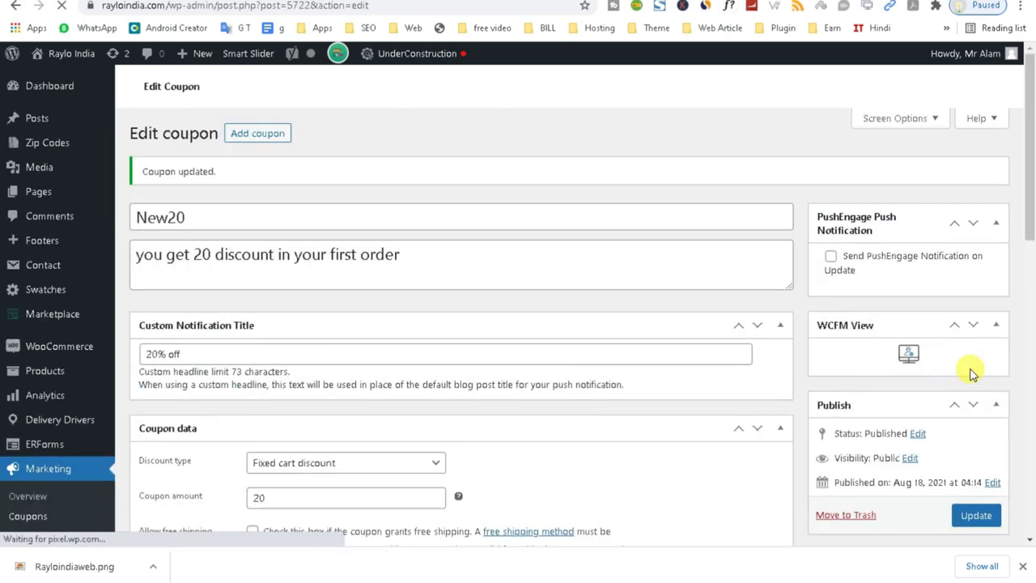
Open the shop's live site in a new tab via the admin bar site link.
left_click(351, 36)
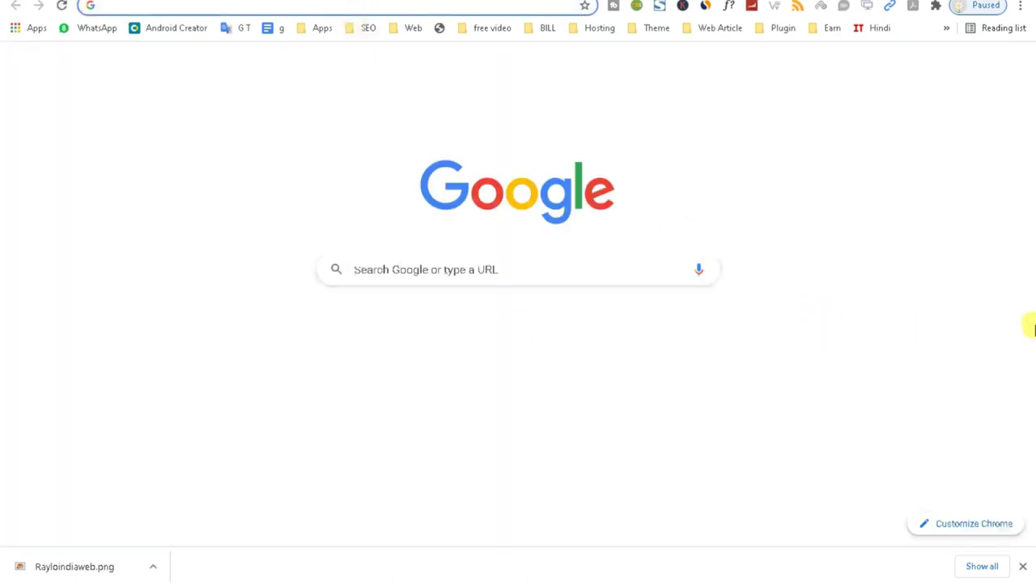
key("alt+Left")
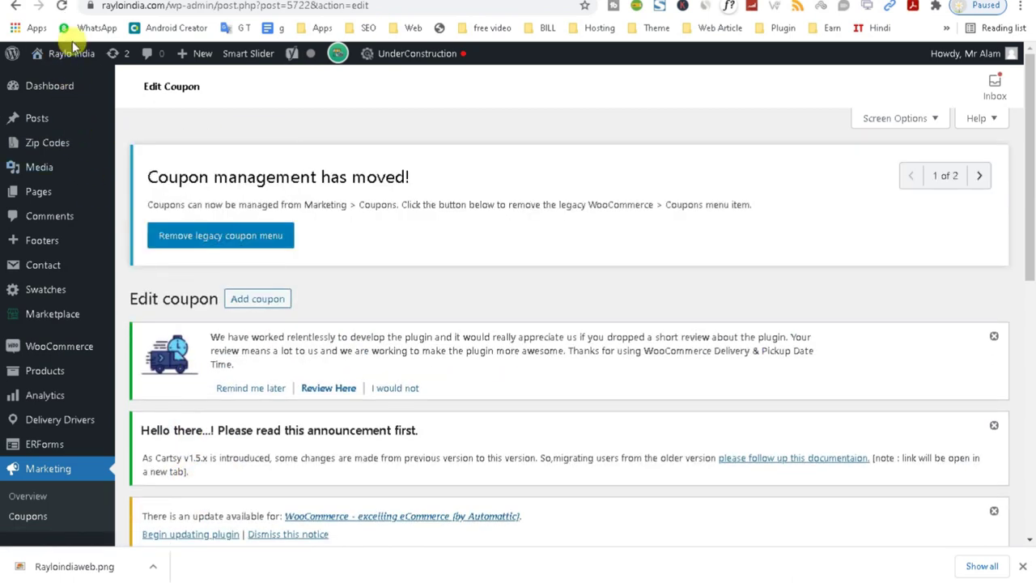
mouse_move(65, 57)
right_click(55, 78)
left_click(81, 86)
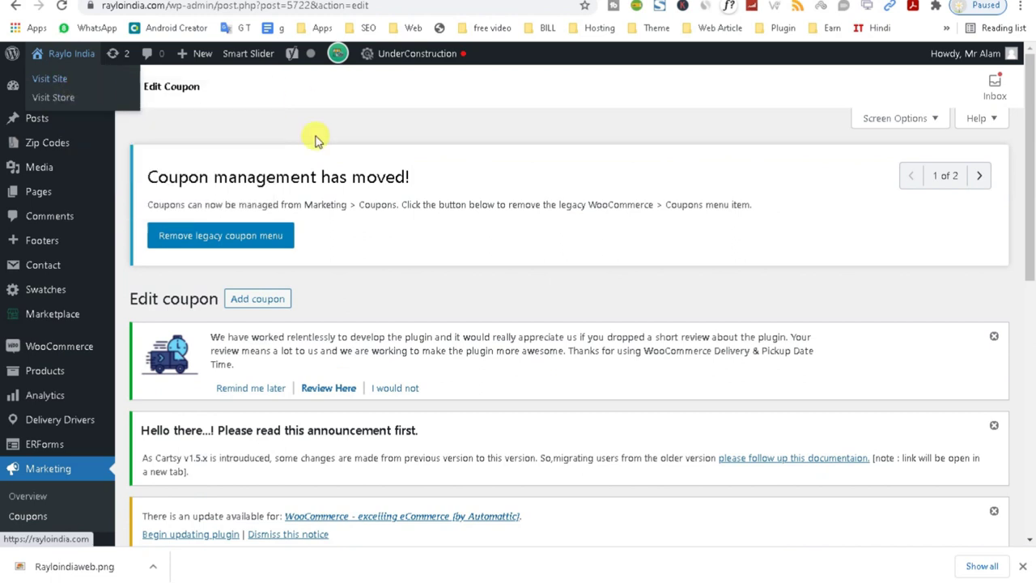
Take the cart with boneless chicken breast and leg to checkout.
scroll(1022, 330, "down", 1)
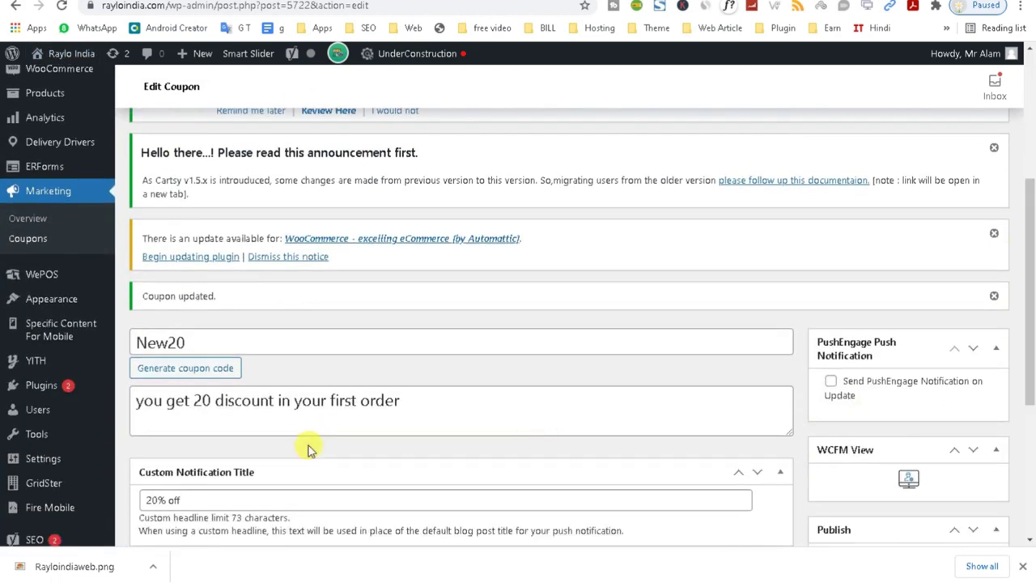
left_click_drag(196, 338, 105, 342)
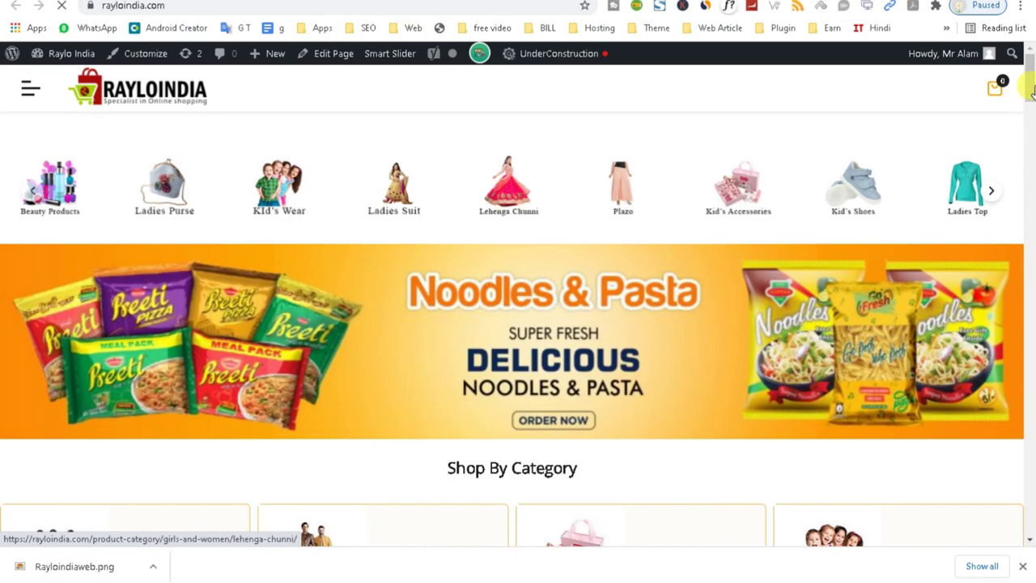
scroll(1030, 81, "down", 4)
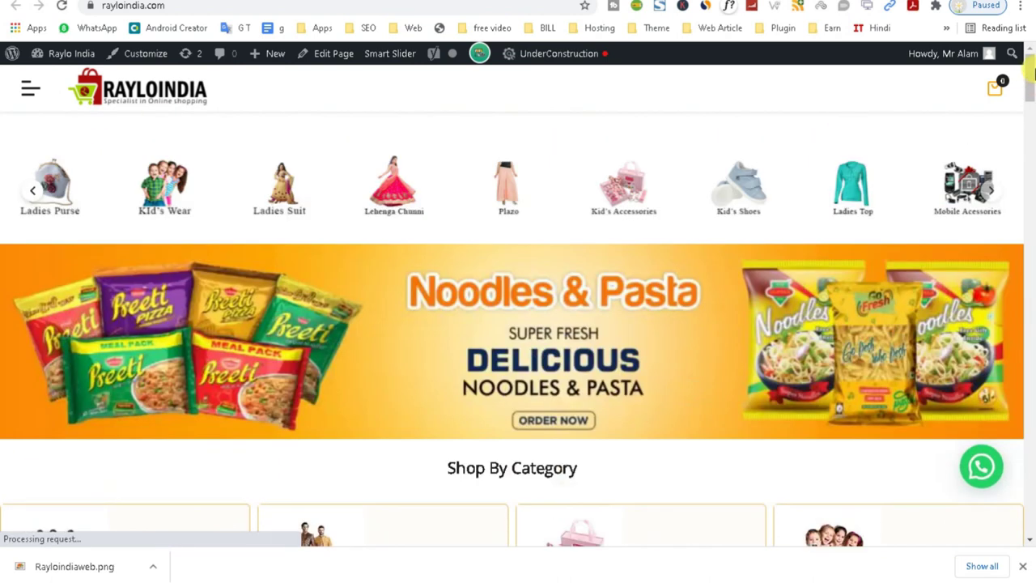
scroll(1032, 122, "down", 10)
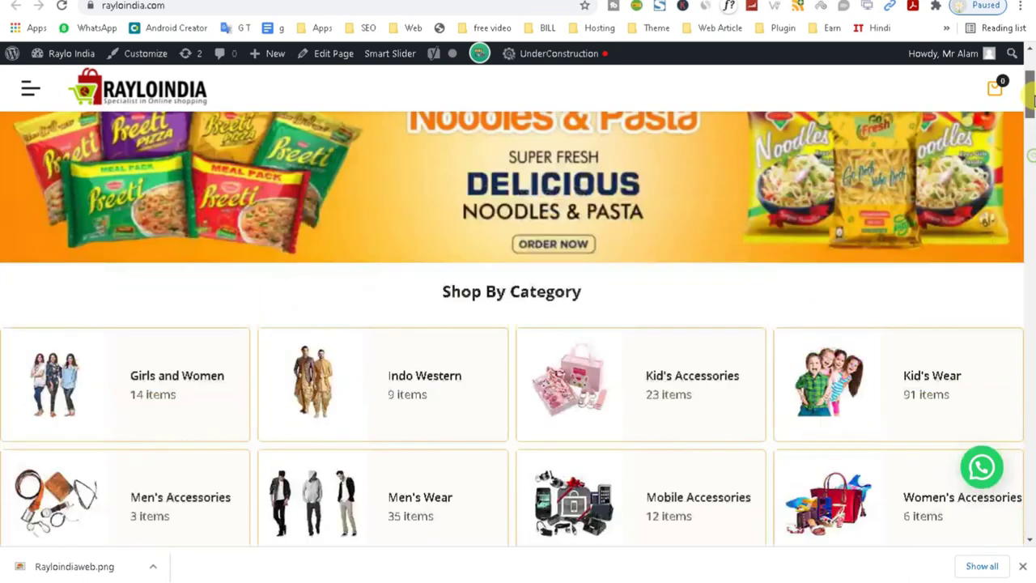
mouse_move(1031, 150)
left_mouse_down()
mouse_move(1031, 98)
mouse_move(1030, 224)
mouse_move(1031, 167)
left_mouse_up()
scroll(840, 307, "down", 4)
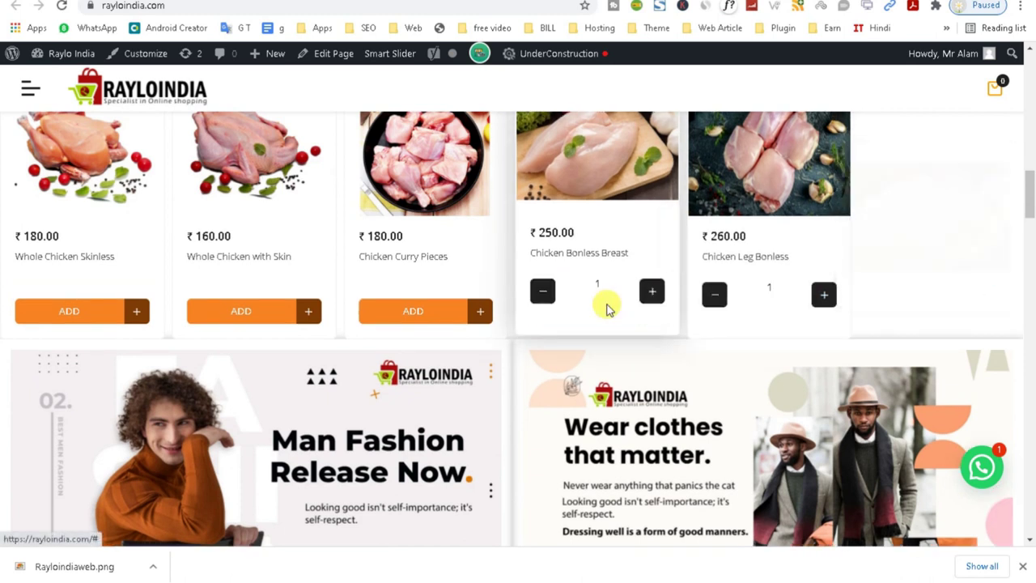
left_click(995, 87)
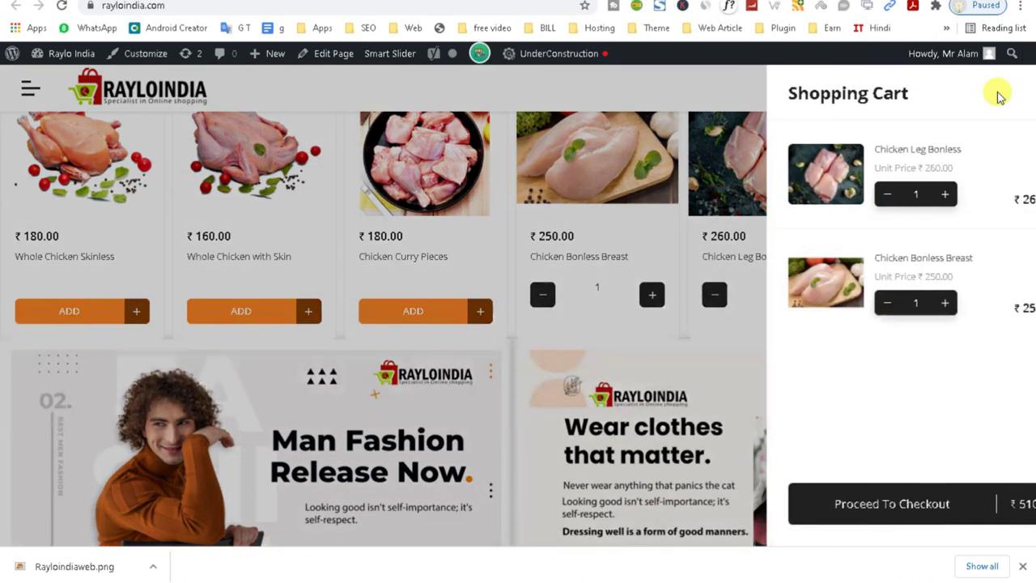
left_click(903, 508)
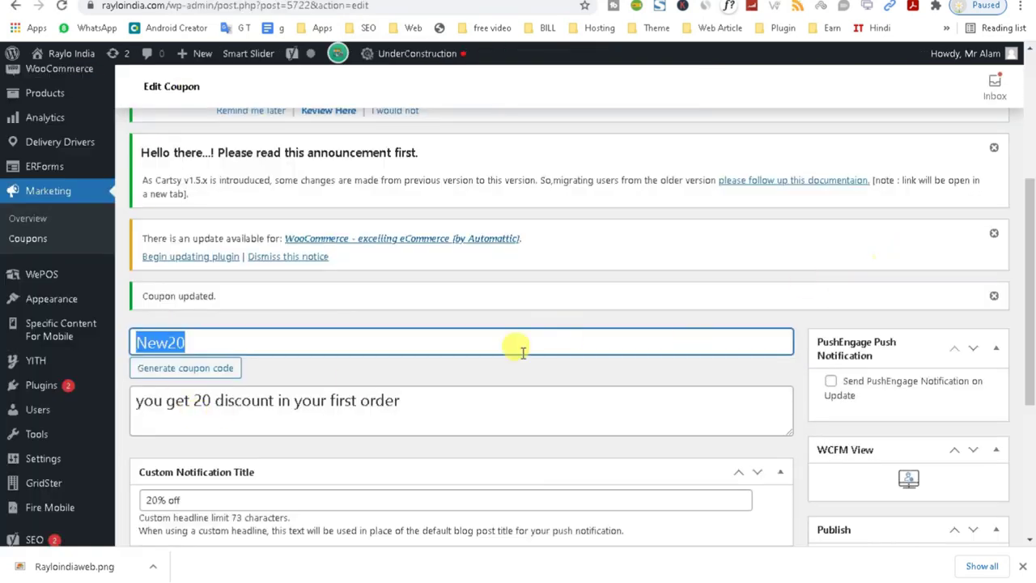
Set Minimum spend 100 and Maximum spend 1000, and tick Individual use only.
left_click(469, 339)
left_click_drag(1026, 270, 1029, 341)
left_click(194, 396)
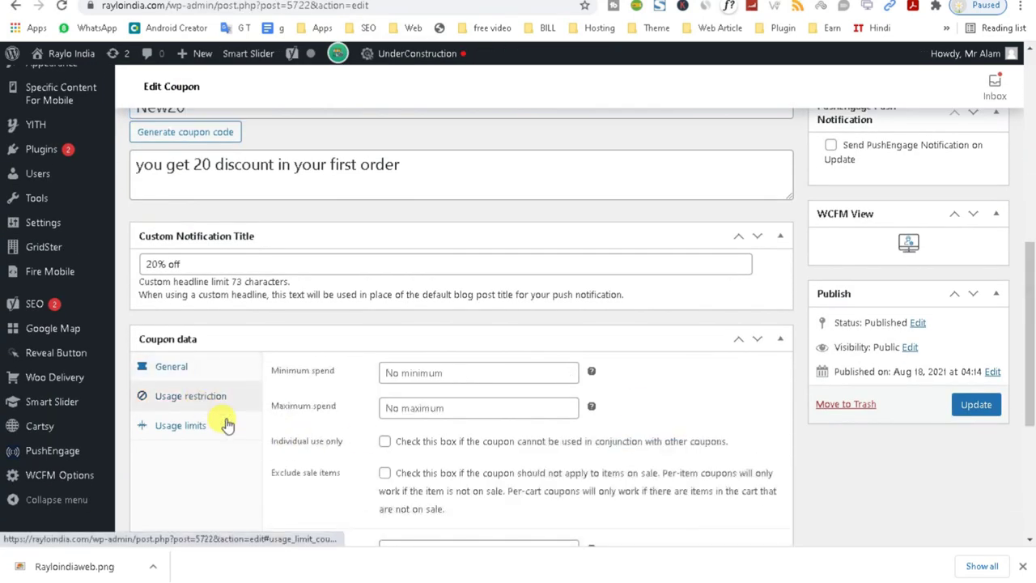
left_click(394, 377)
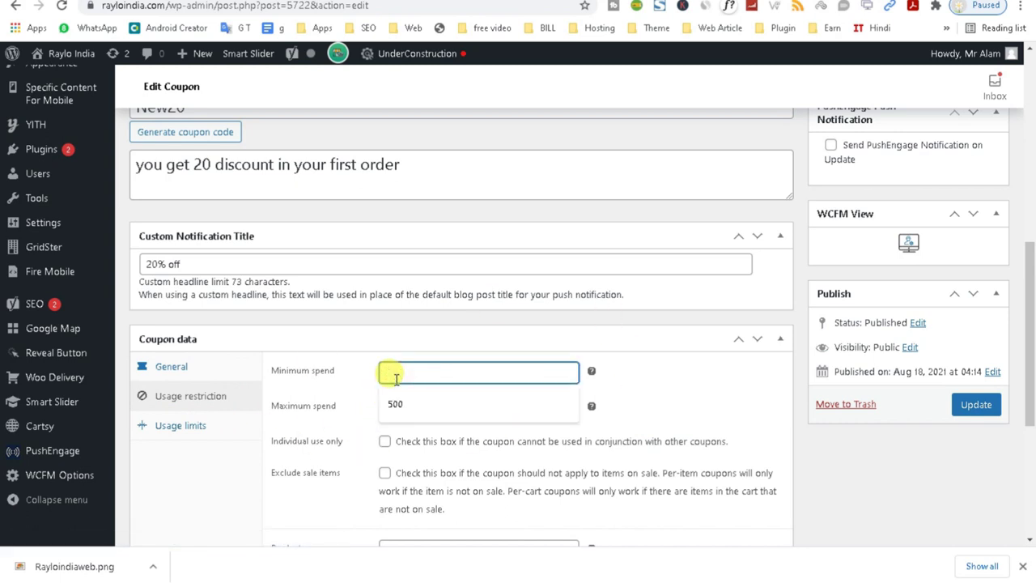
left_click(329, 423)
left_click(387, 373)
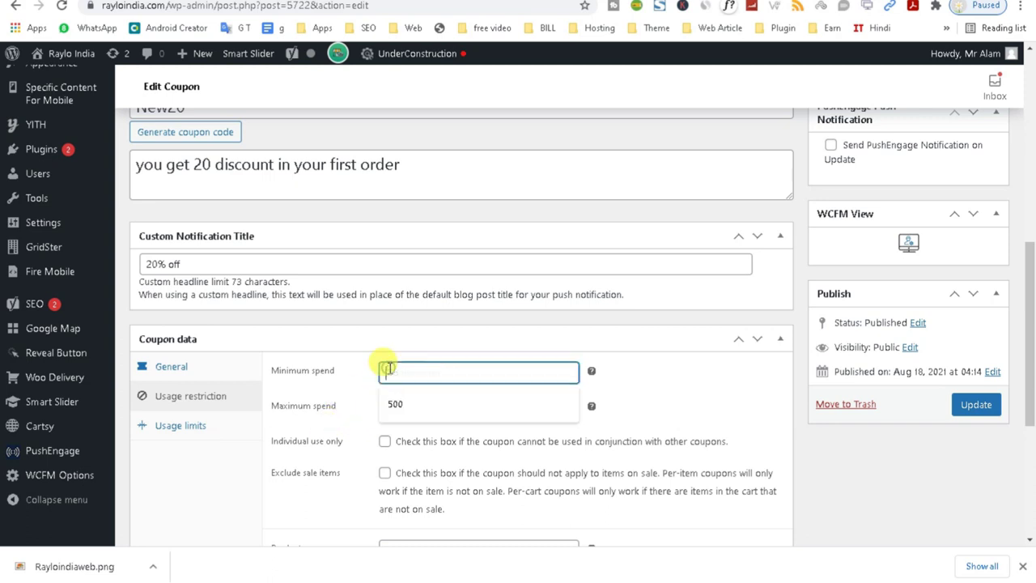
type("100")
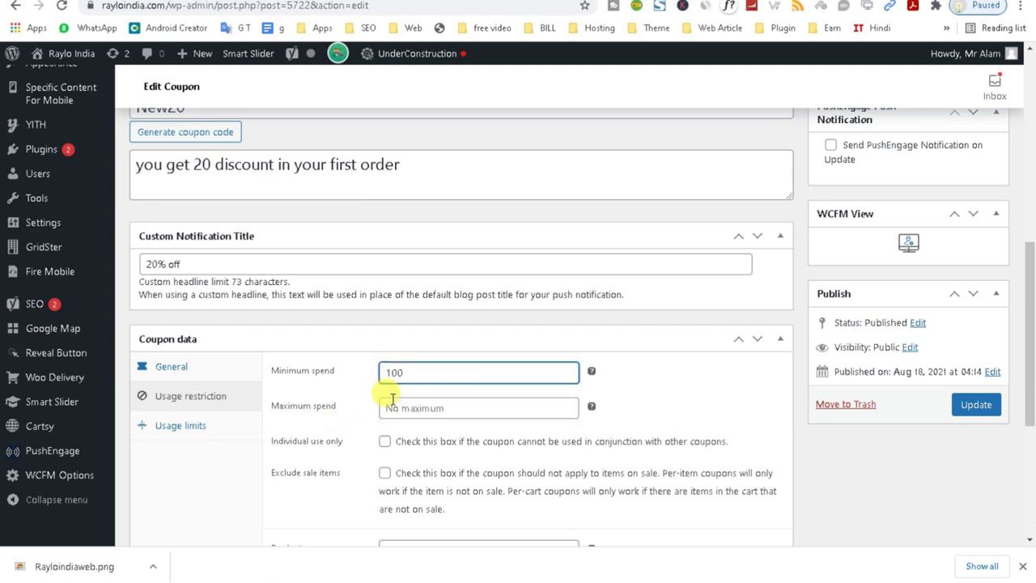
left_click(391, 405)
left_click(379, 434)
scroll(1028, 227, "down", 1)
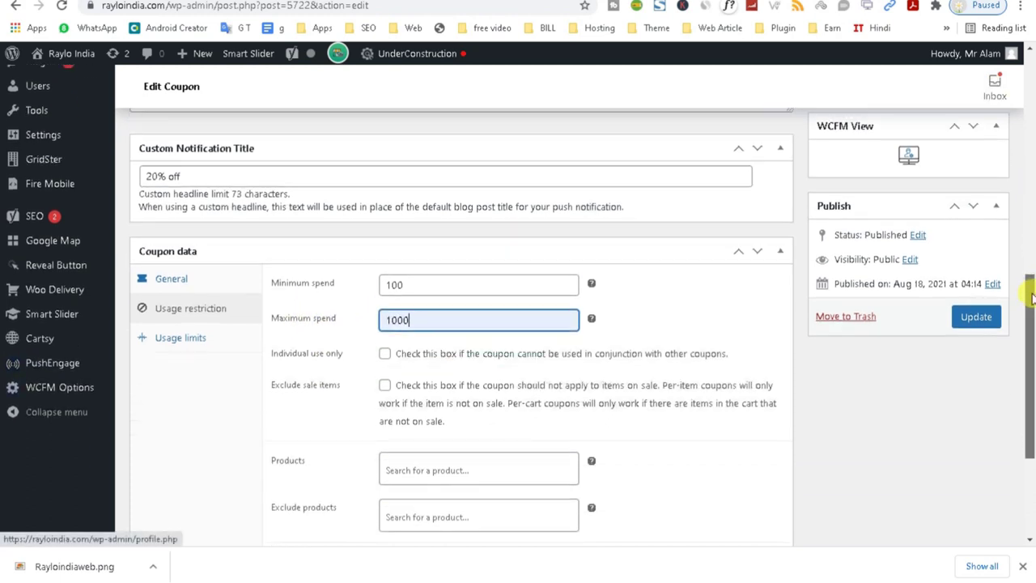
left_click(387, 355)
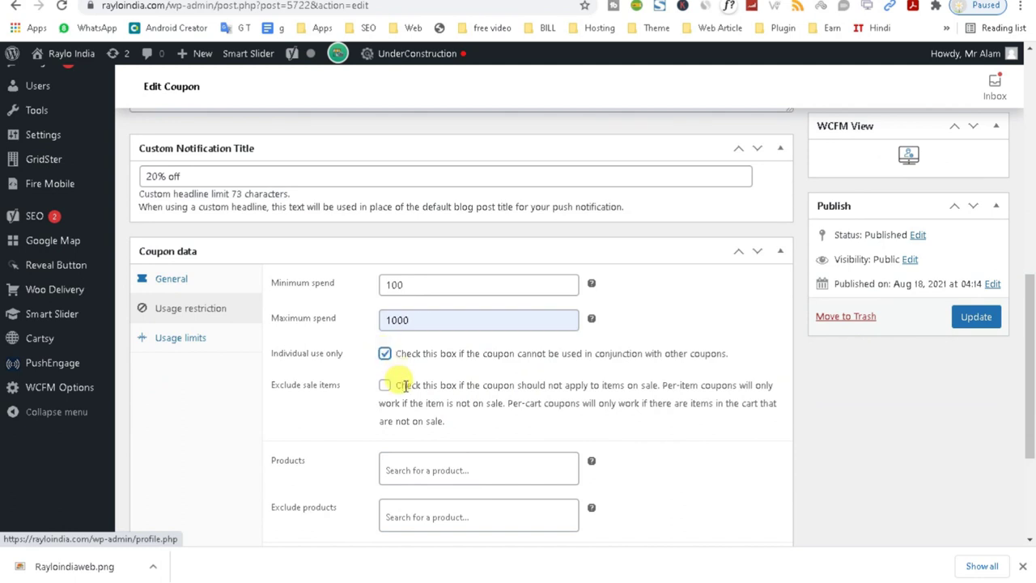
Review the product, category and allowed-email restrictions, leaving them all empty.
scroll(413, 334, "down", 2)
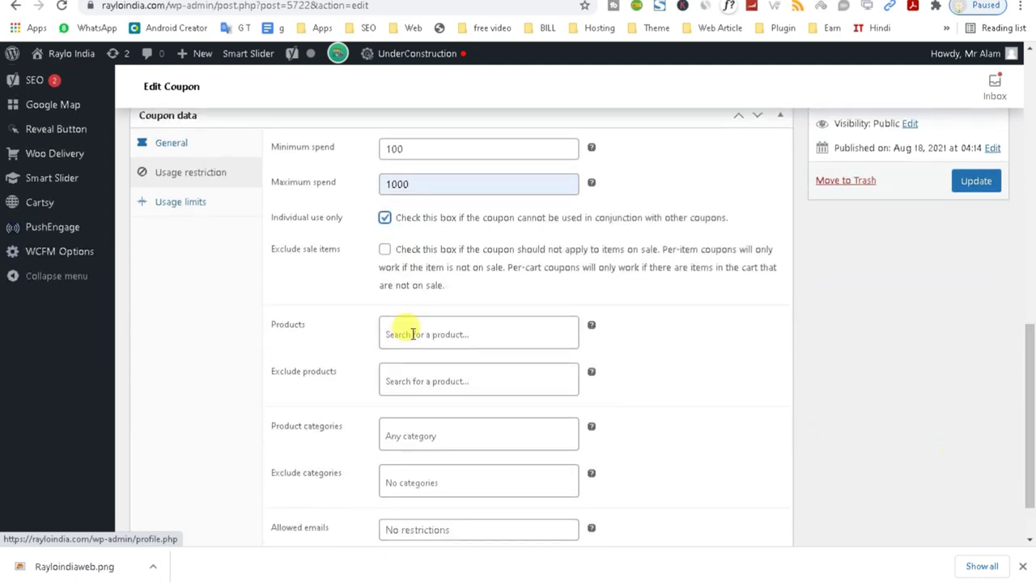
left_click(386, 333)
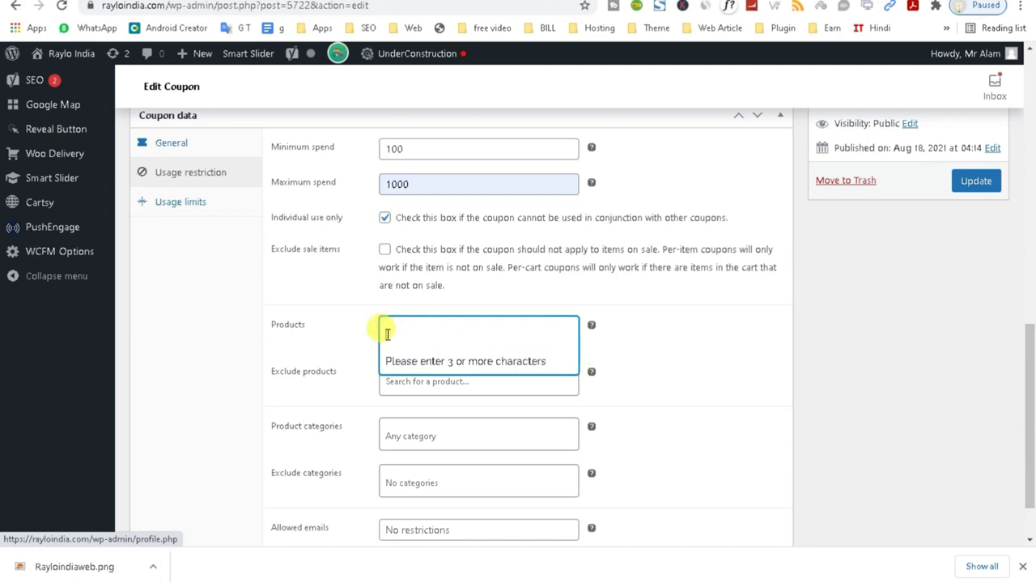
left_click(769, 358)
left_click(453, 327)
type("app")
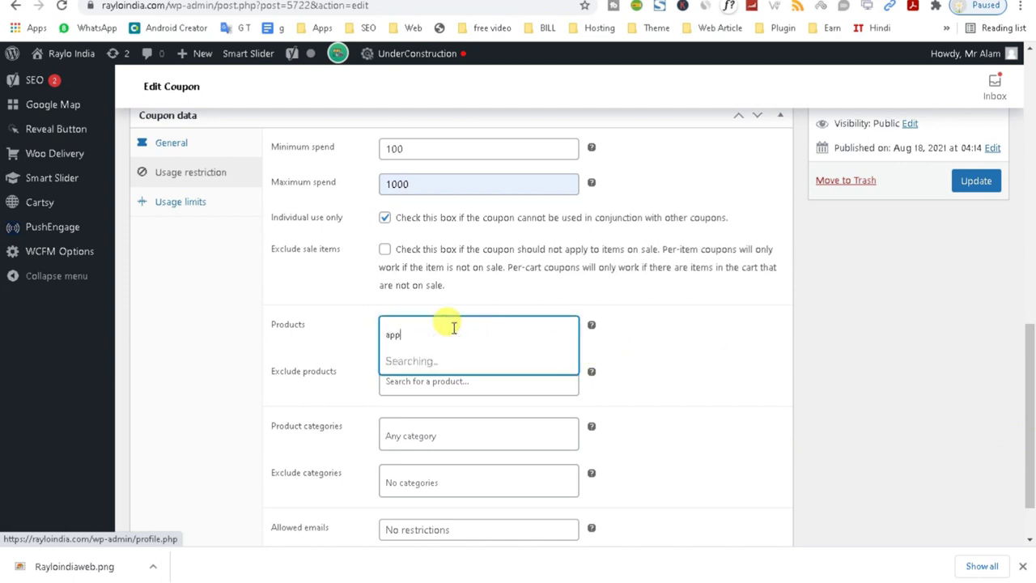
left_click(728, 411)
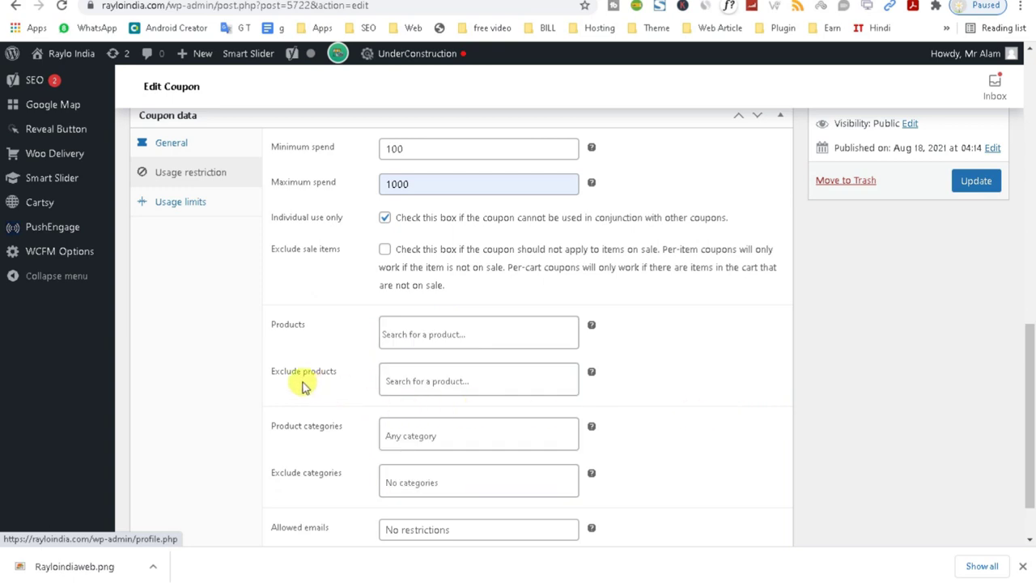
scroll(647, 395, "down", 2)
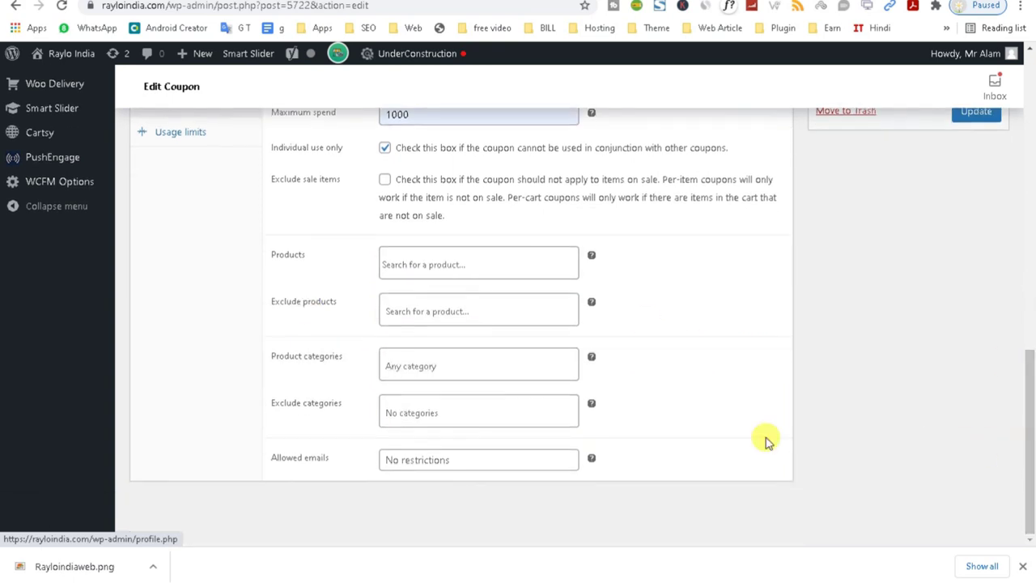
left_click(421, 369)
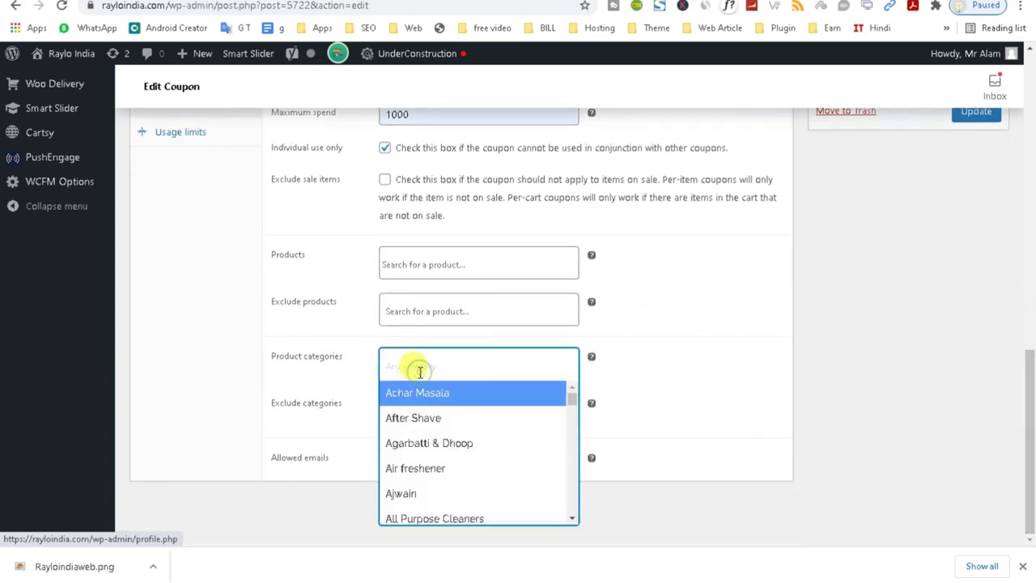
left_click(731, 419)
left_click(427, 409)
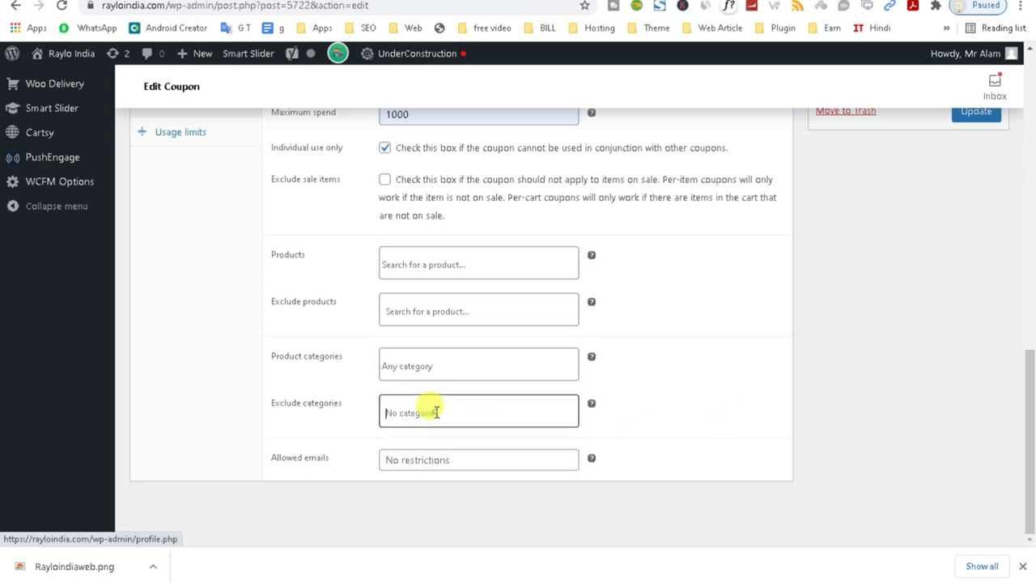
left_click(416, 460)
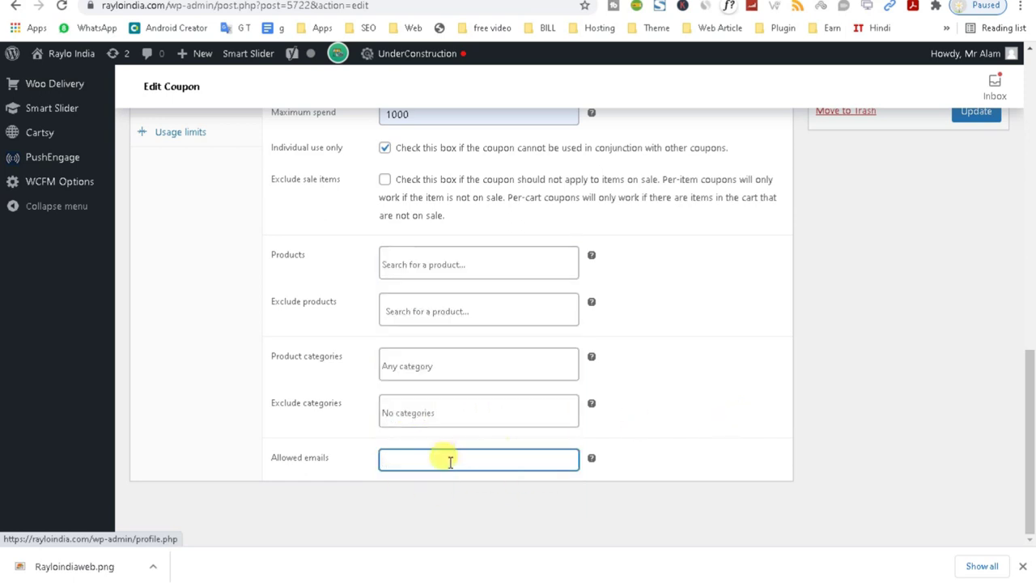
left_click(640, 461)
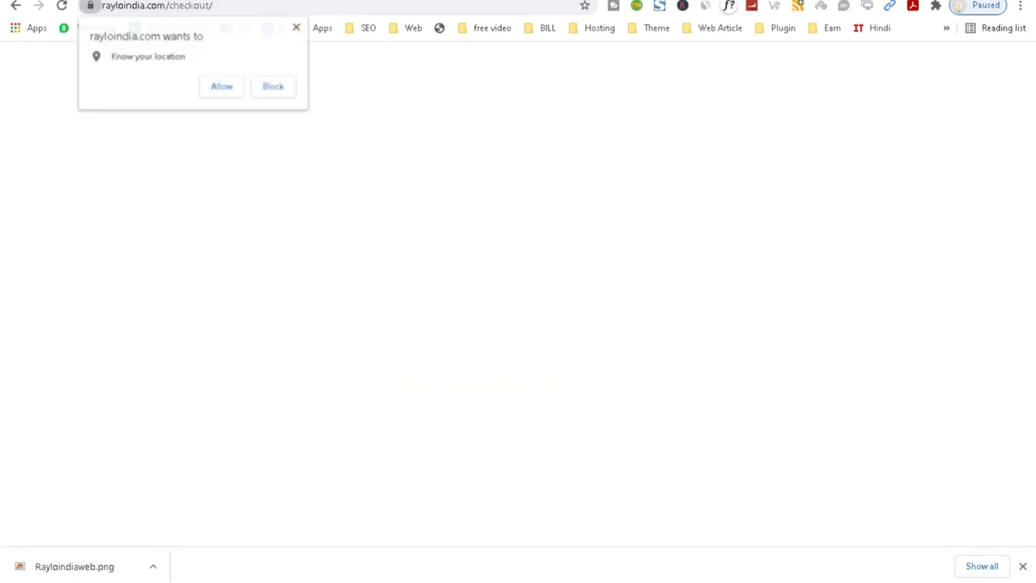
Apply coupon New20 at checkout.
left_click(298, 30)
left_click_drag(1032, 193, 1030, 172)
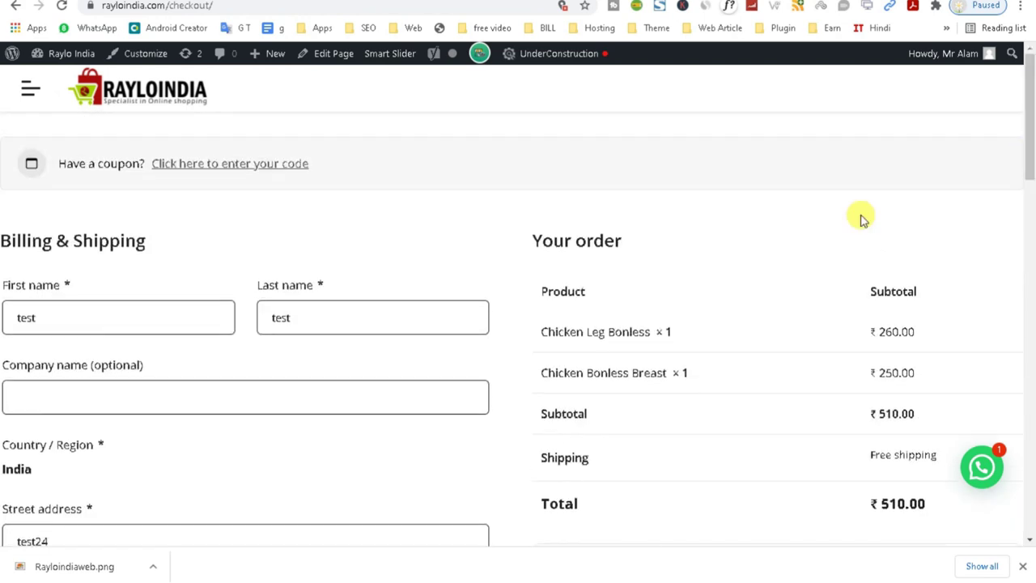
left_click(246, 170)
left_click(150, 268)
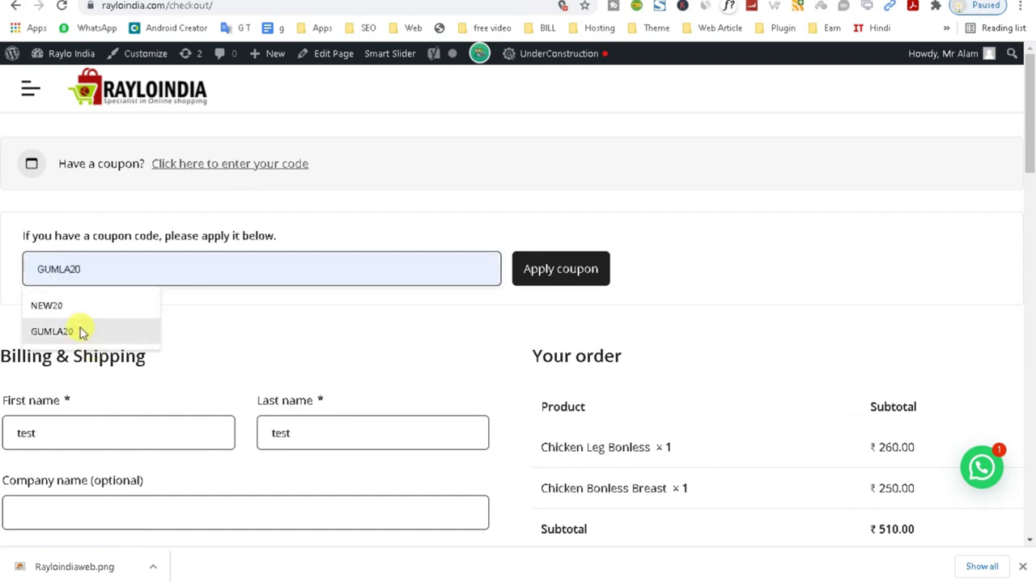
type("New20")
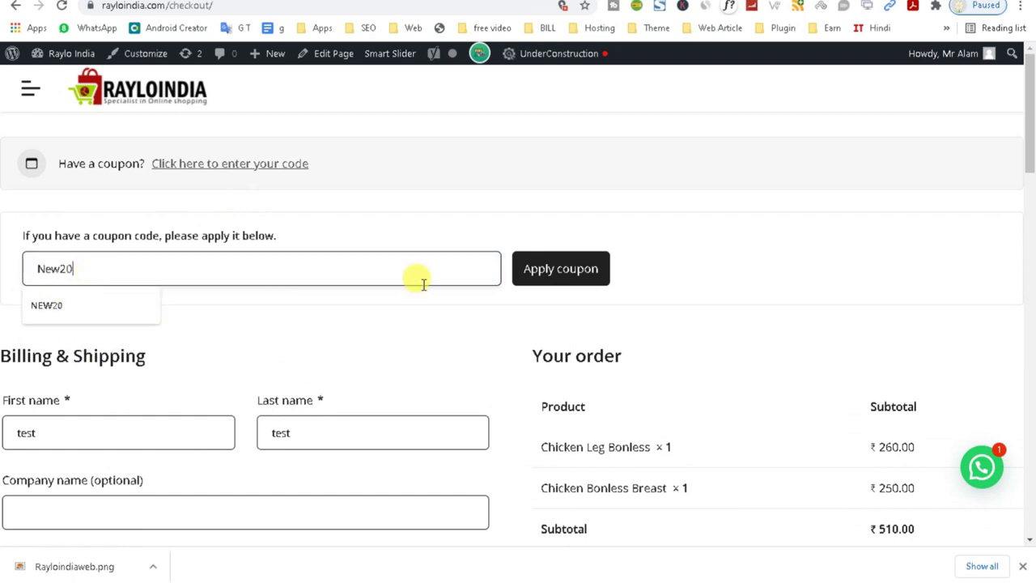
left_click(559, 270)
Check the ₹20.00 coupon discount and the new ₹490.00 total.
scroll(1031, 170, "down", 5)
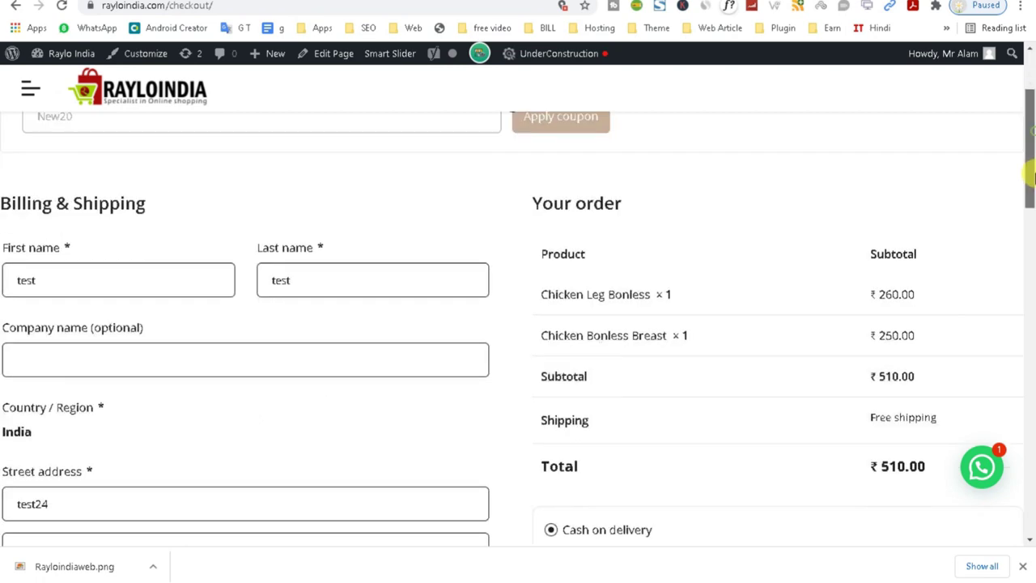
scroll(1030, 202, "up", 1)
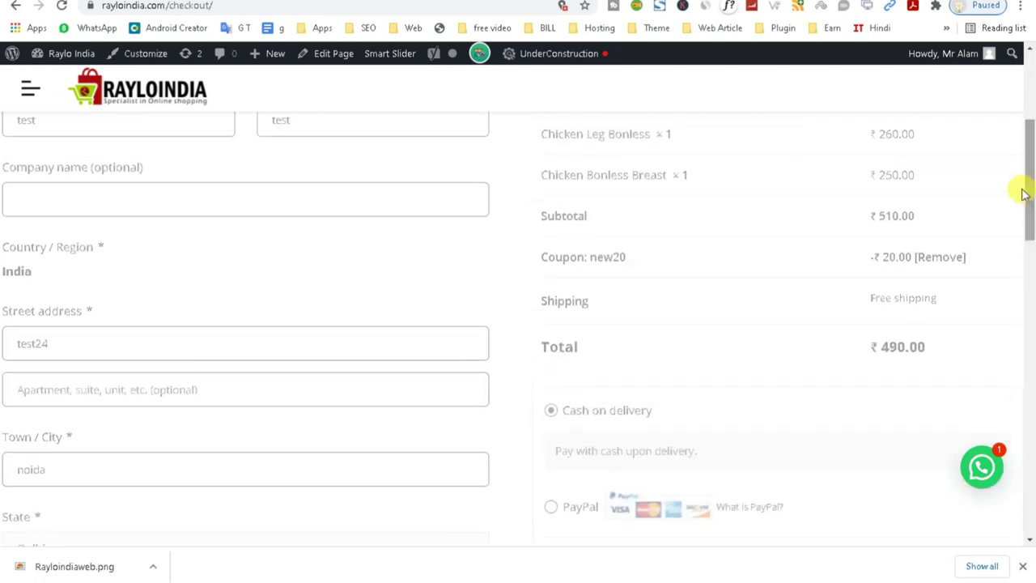
left_click_drag(537, 259, 980, 248)
left_click(883, 301)
left_click_drag(871, 257, 980, 259)
left_click_drag(881, 348, 962, 350)
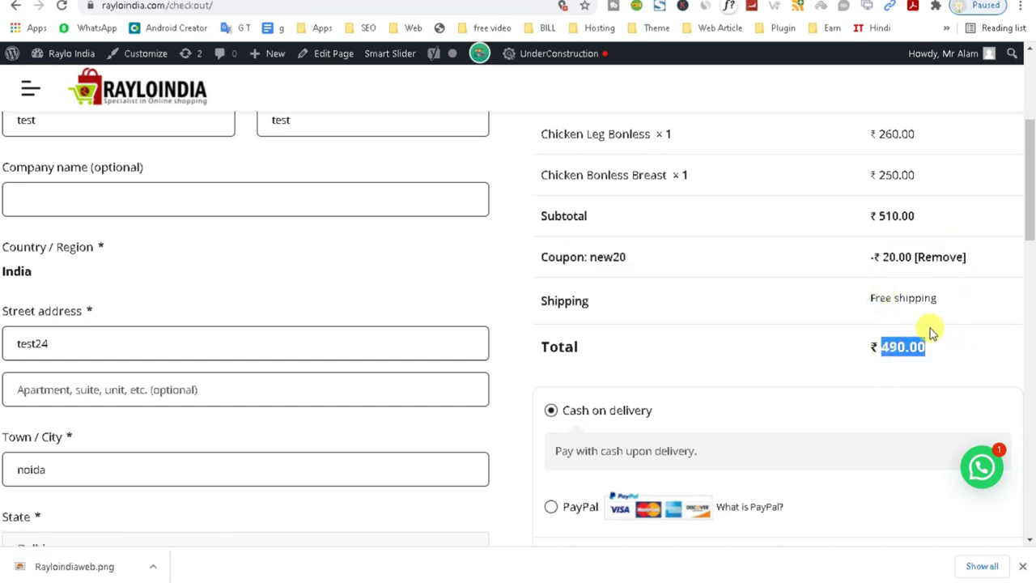
Remove the coupon from the order and return to the New20 Edit Coupon page.
left_click(941, 258)
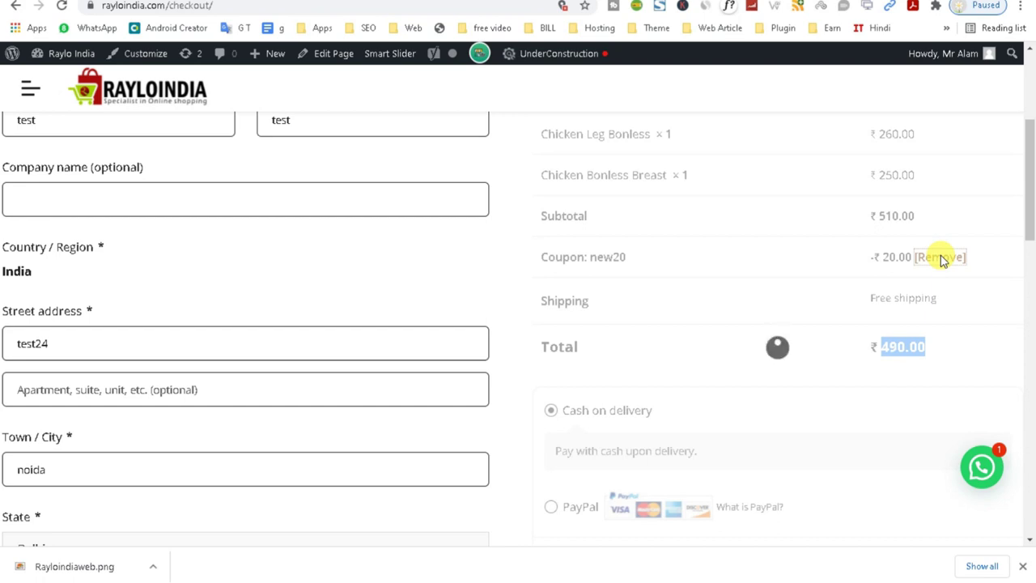
left_click(941, 259)
left_click(879, 217)
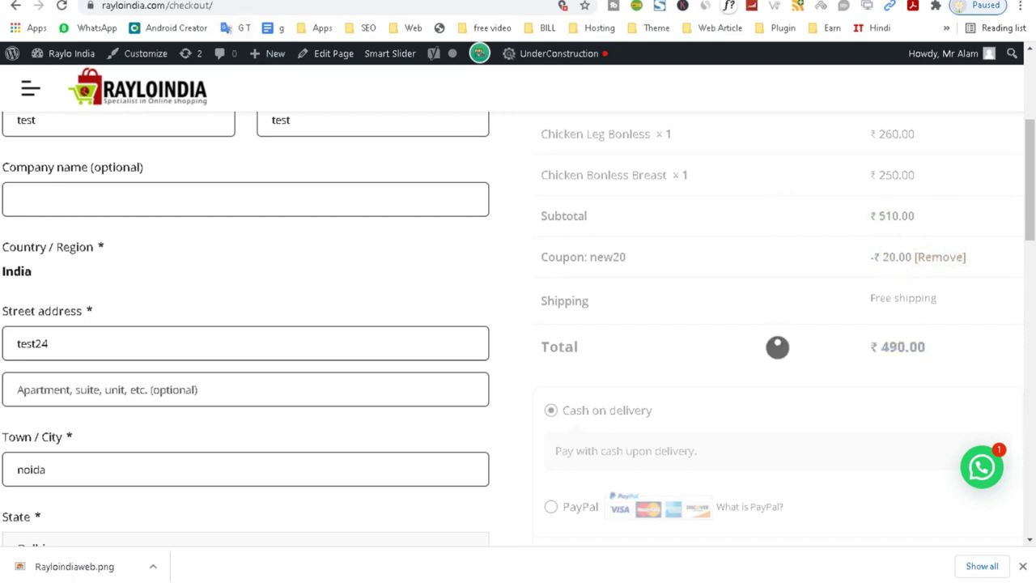
left_click(253, 2)
left_click_drag(1031, 382, 1032, 267)
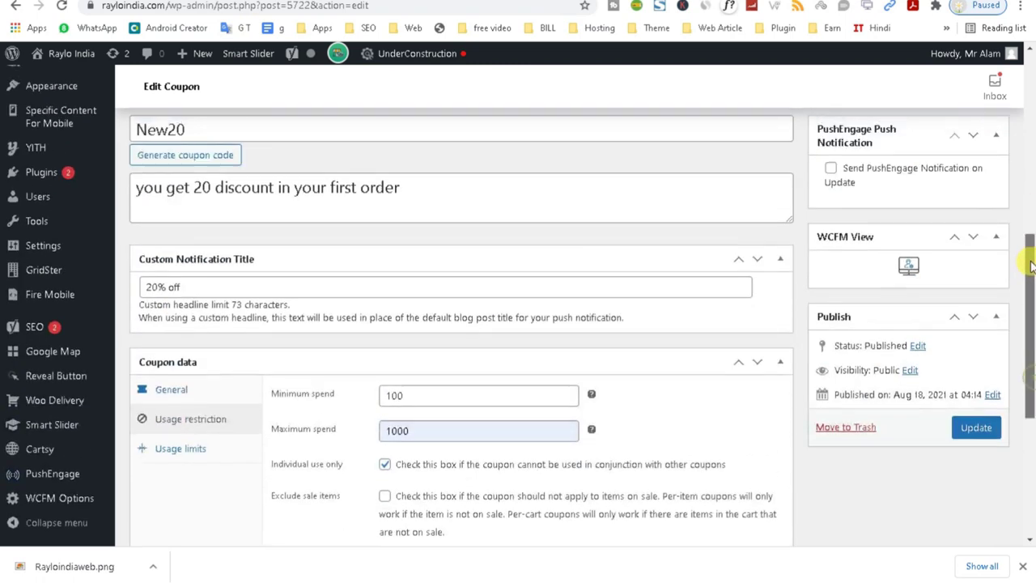
Limit coupon New20 to 99 uses per coupon and 1 per user, update it, and go to WePOS Settings.
left_click(172, 450)
left_click(424, 396)
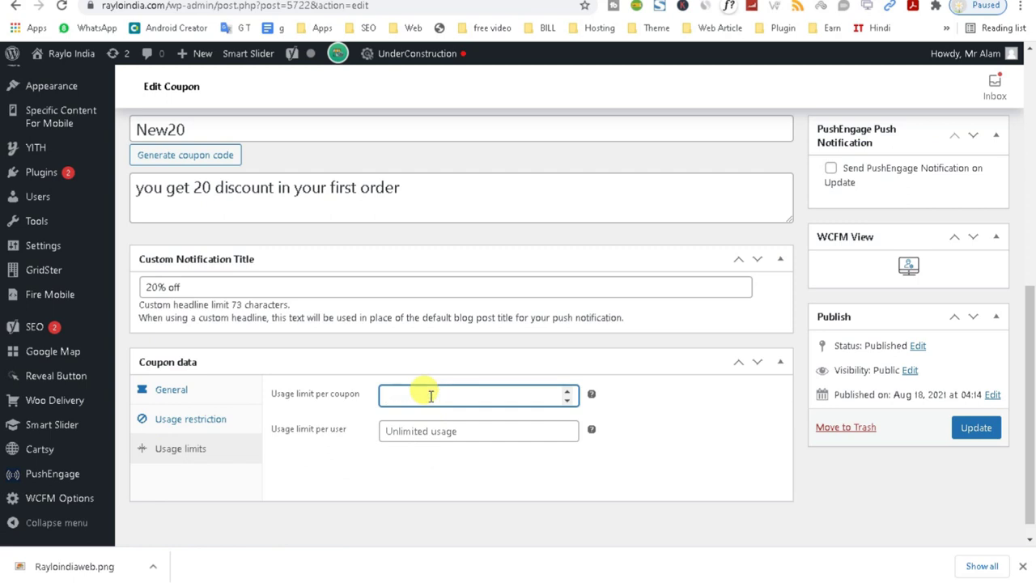
left_click(415, 430)
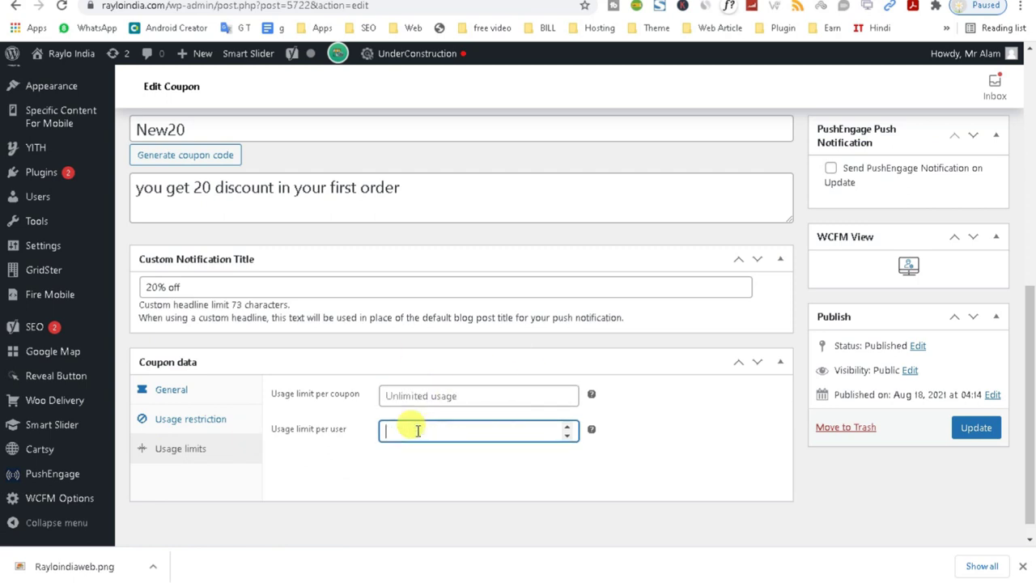
left_click(427, 394)
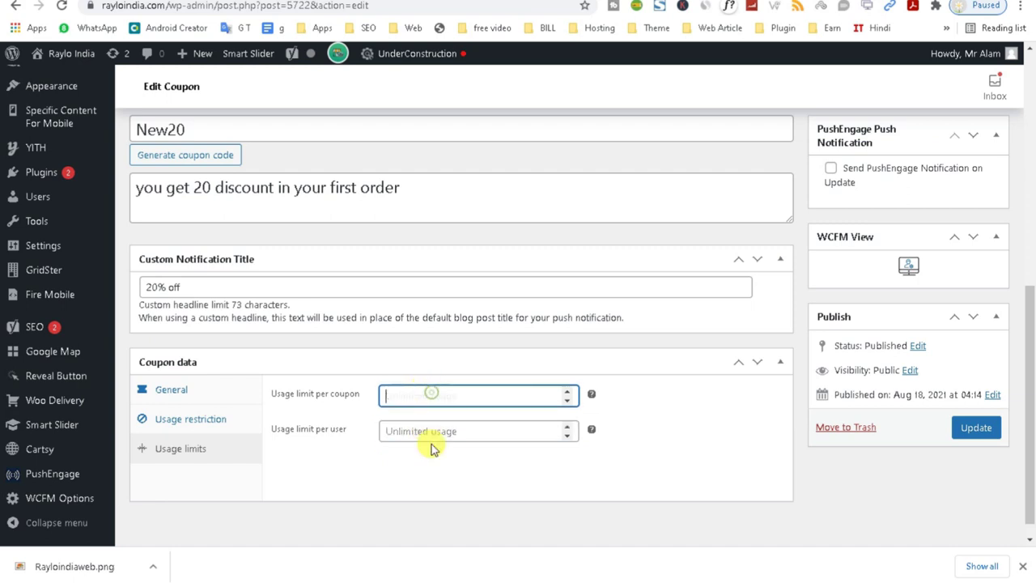
left_click(412, 431)
left_click(403, 395)
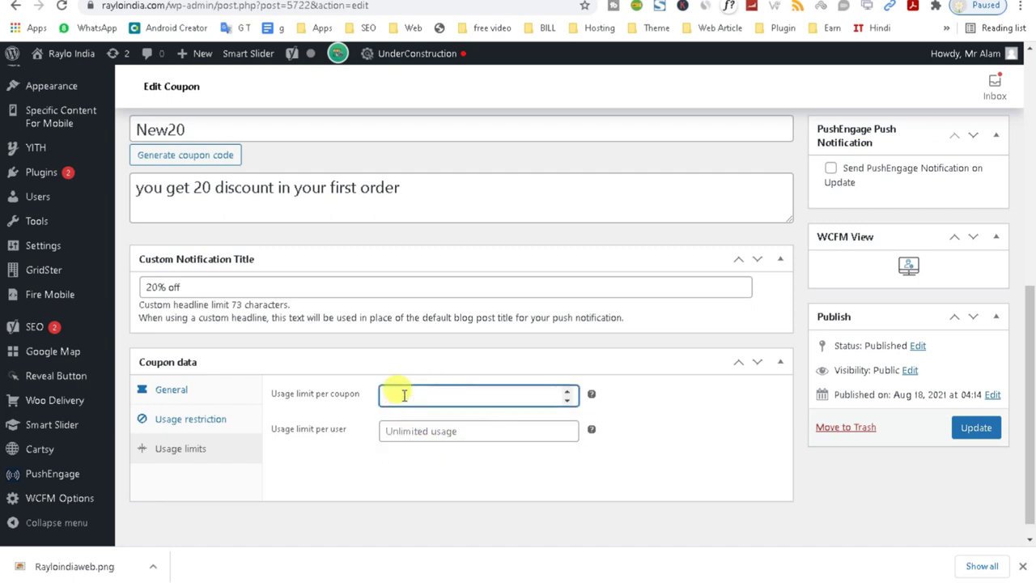
scroll(403, 395, "down", 1)
left_click(408, 413)
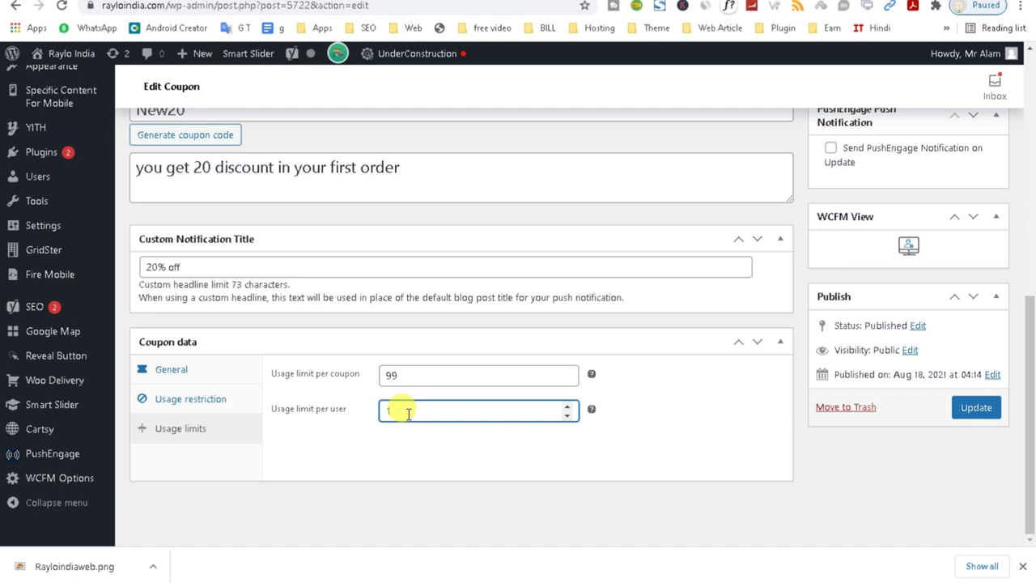
type("1")
left_click(971, 409)
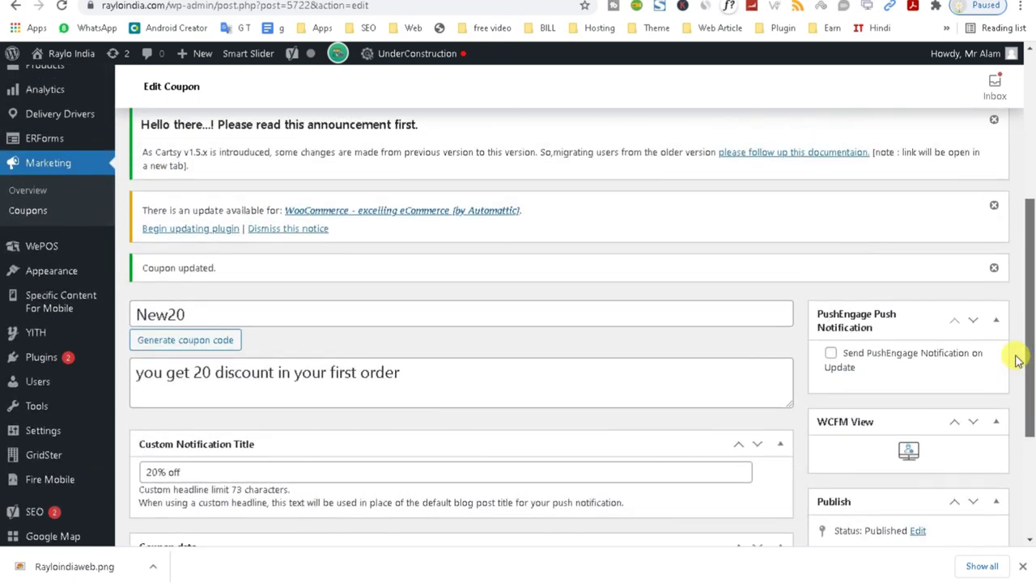
left_click(27, 246)
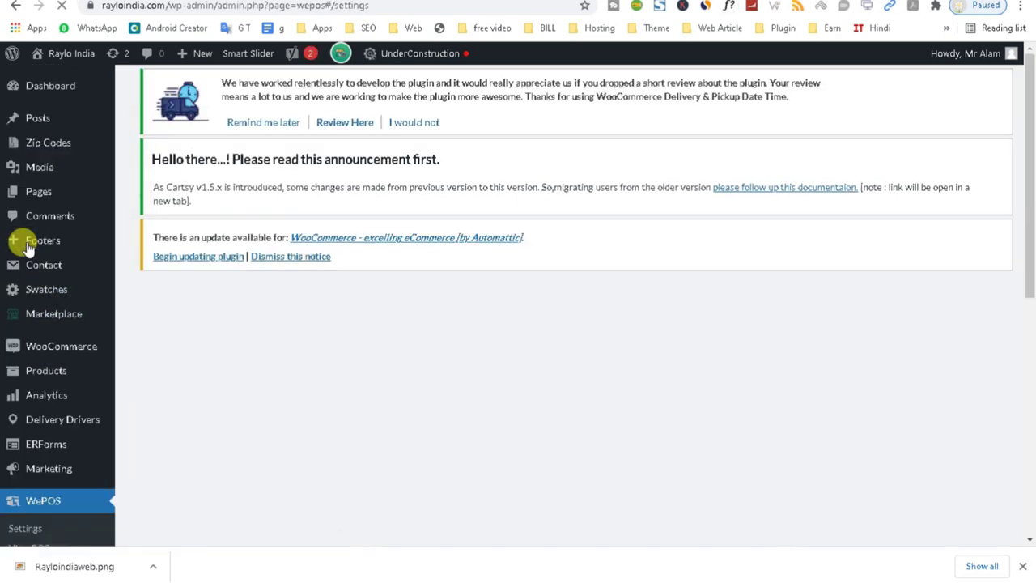
Search Google for 'pos' in a new browser tab.
key("ctrl+t")
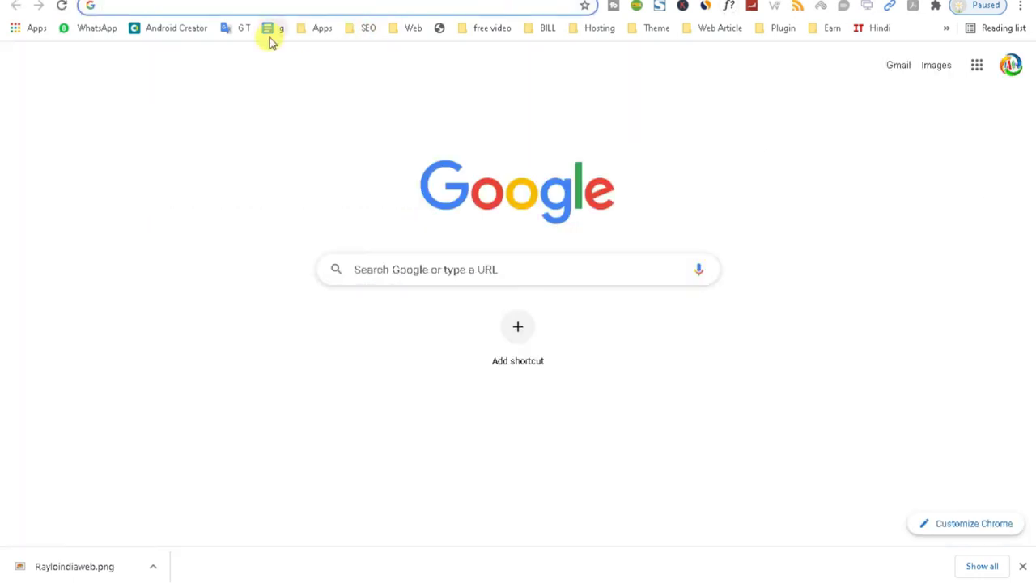
type("pos")
key("Return")
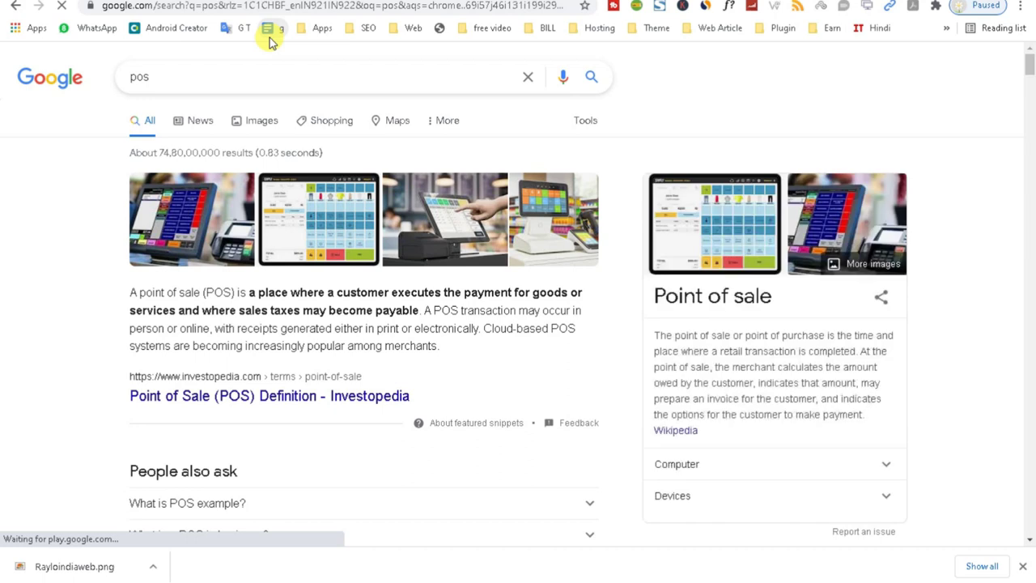
left_click(171, 81)
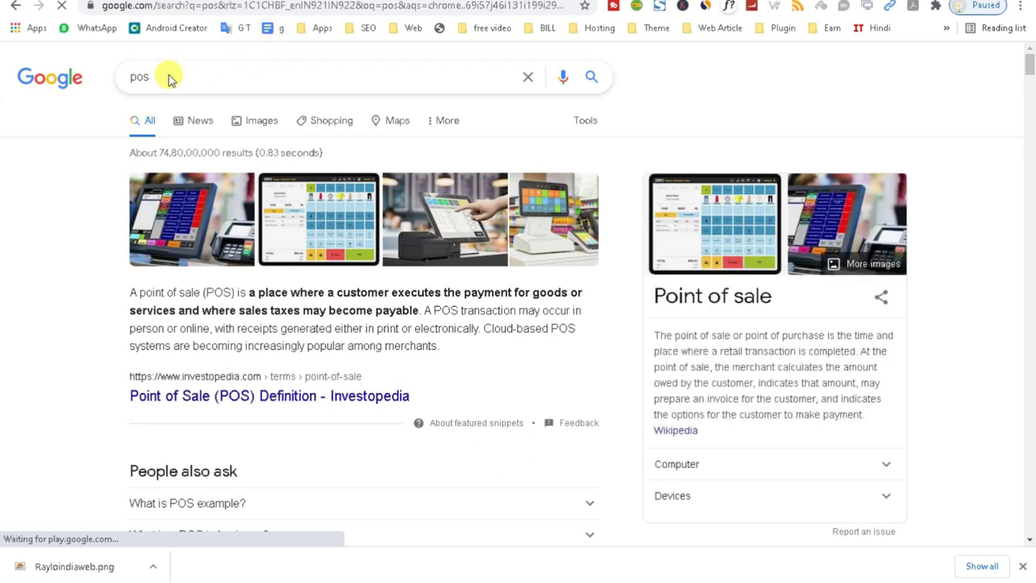
left_click(170, 77)
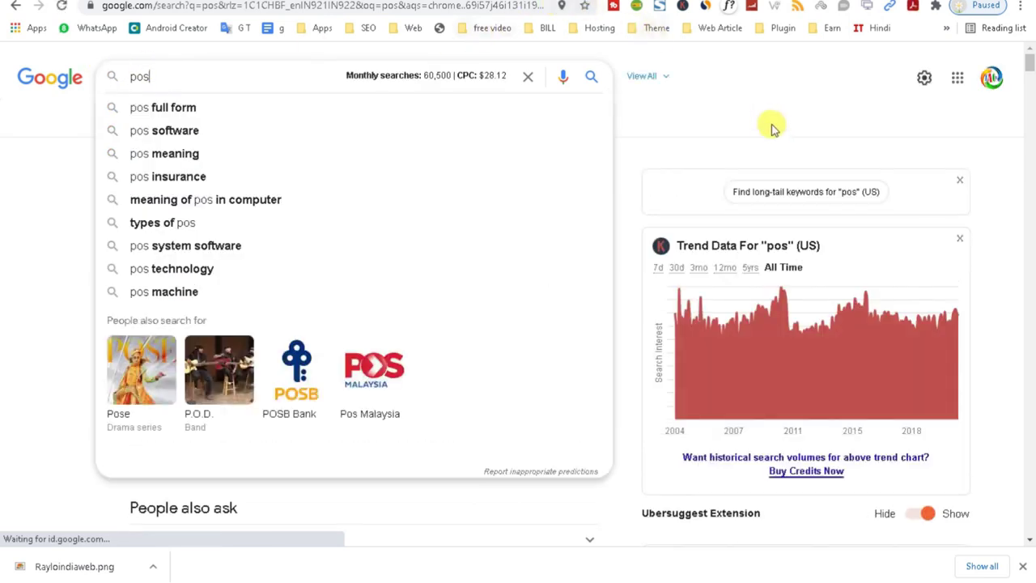
Browse the image results for 'pos' and preview two point-of-sale system images.
left_click(330, 220)
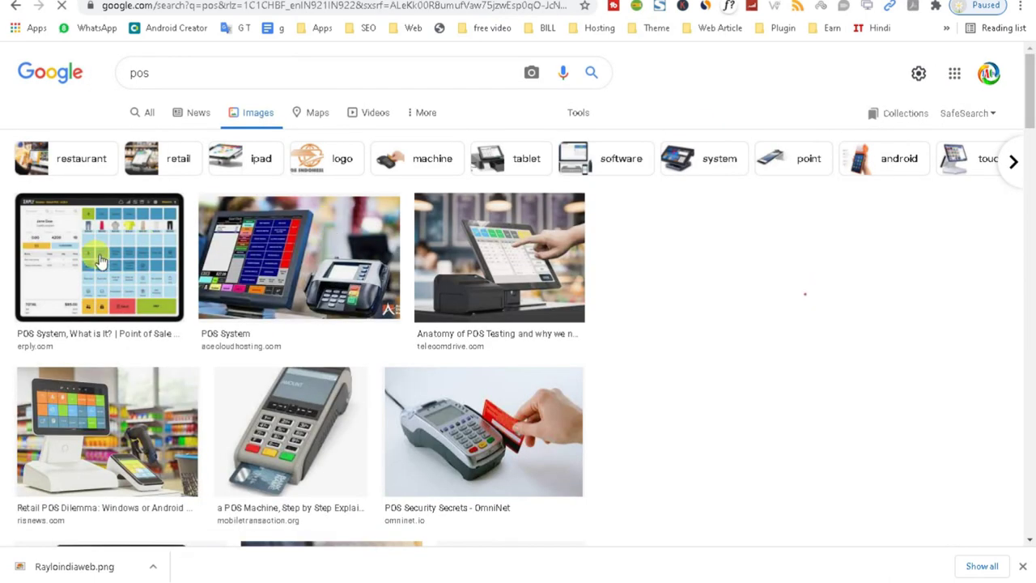
left_click(101, 261)
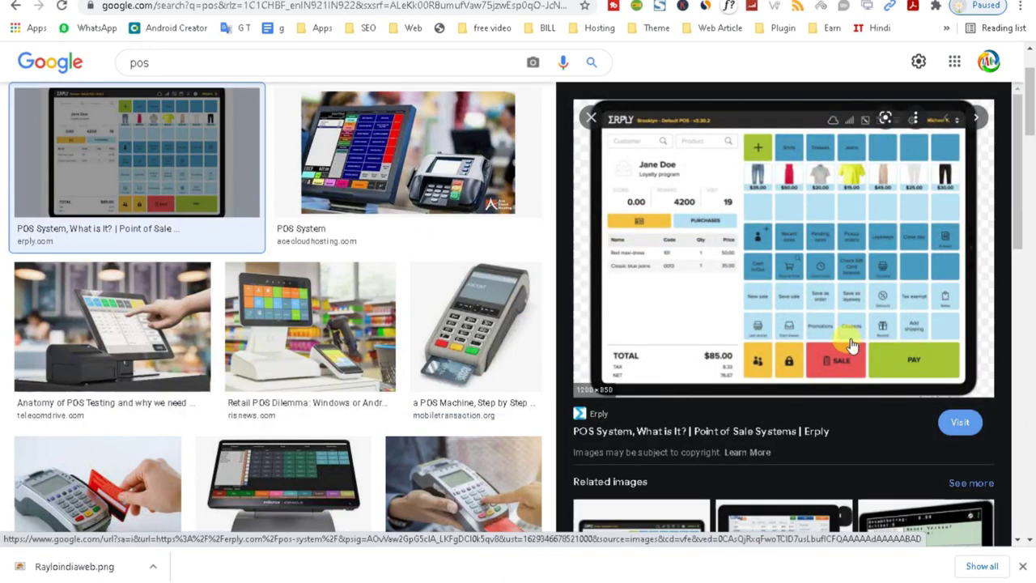
left_click(156, 324)
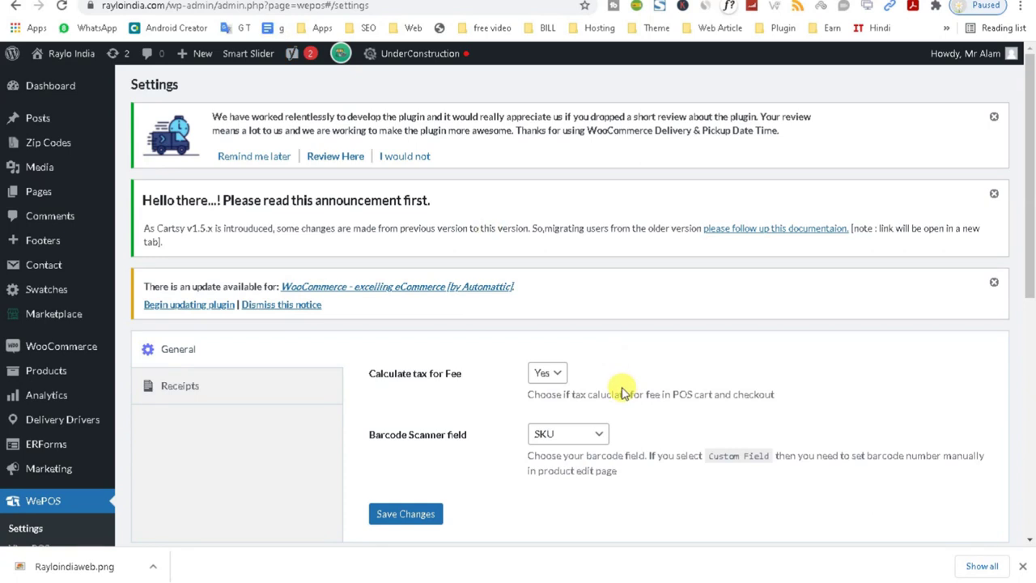
left_click_drag(1025, 226, 1018, 320)
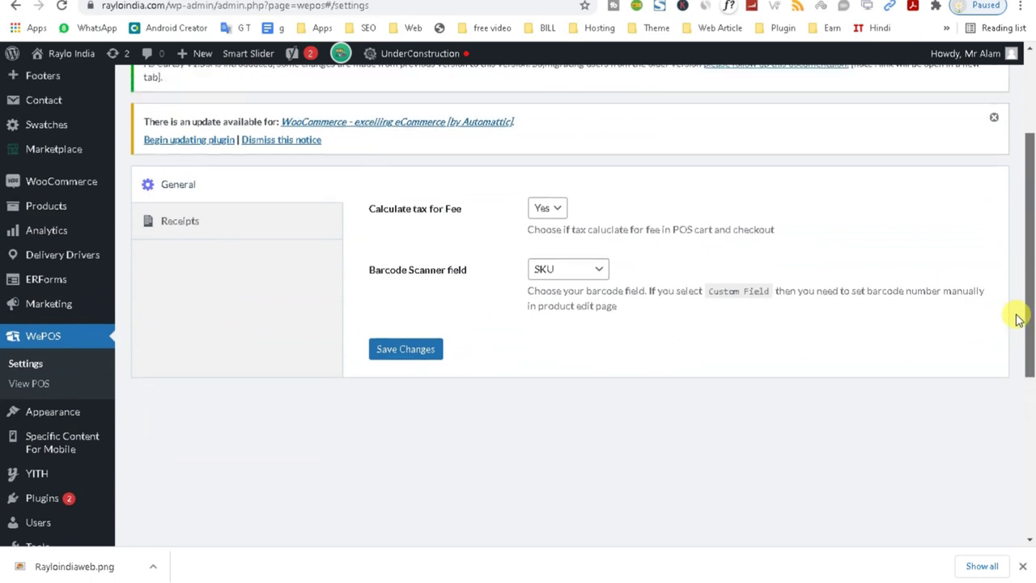
triple_click(706, 285)
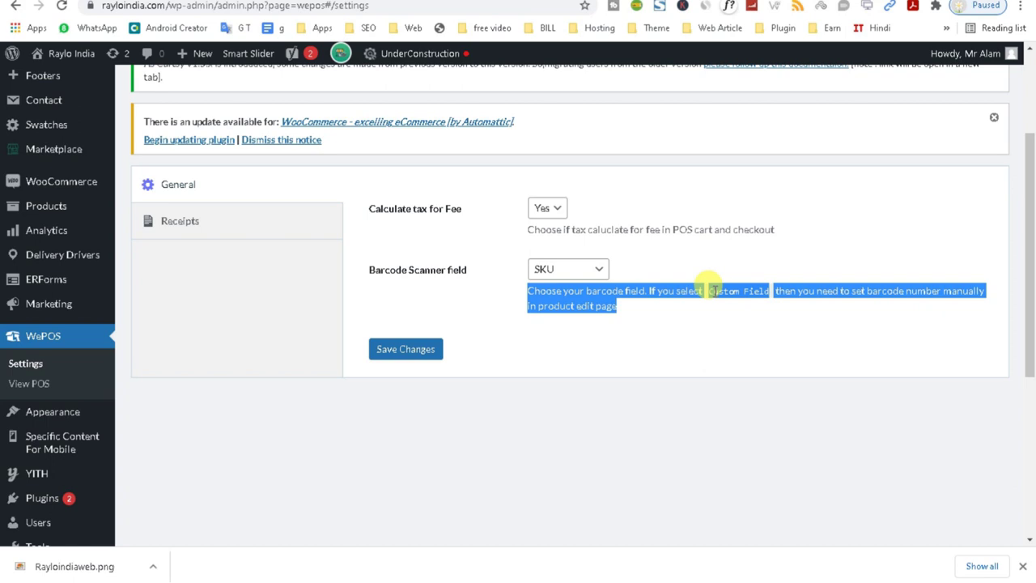
Keep SKU as the WePOS Barcode Scanner field.
left_click(578, 268)
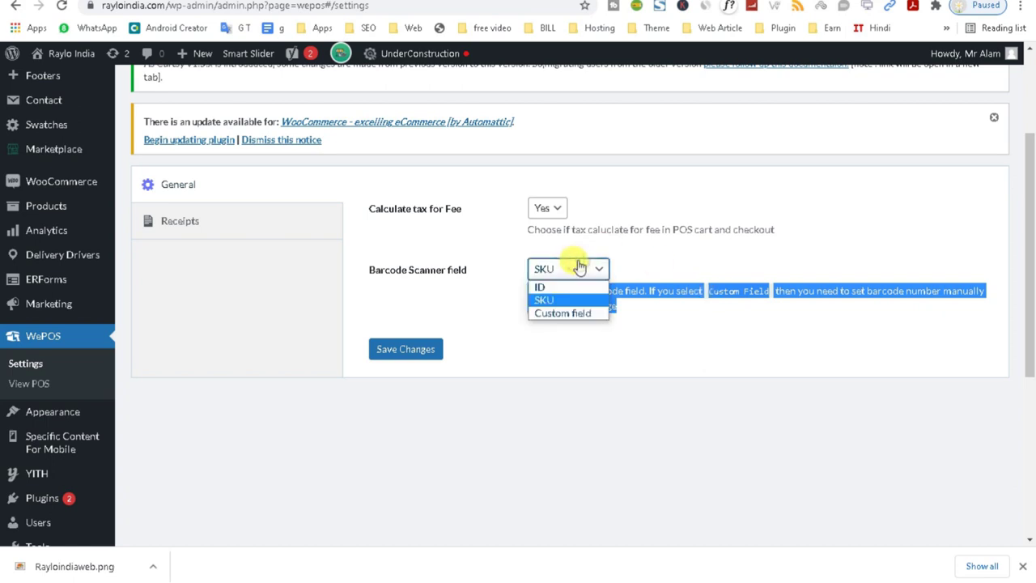
left_click(559, 305)
left_click(560, 269)
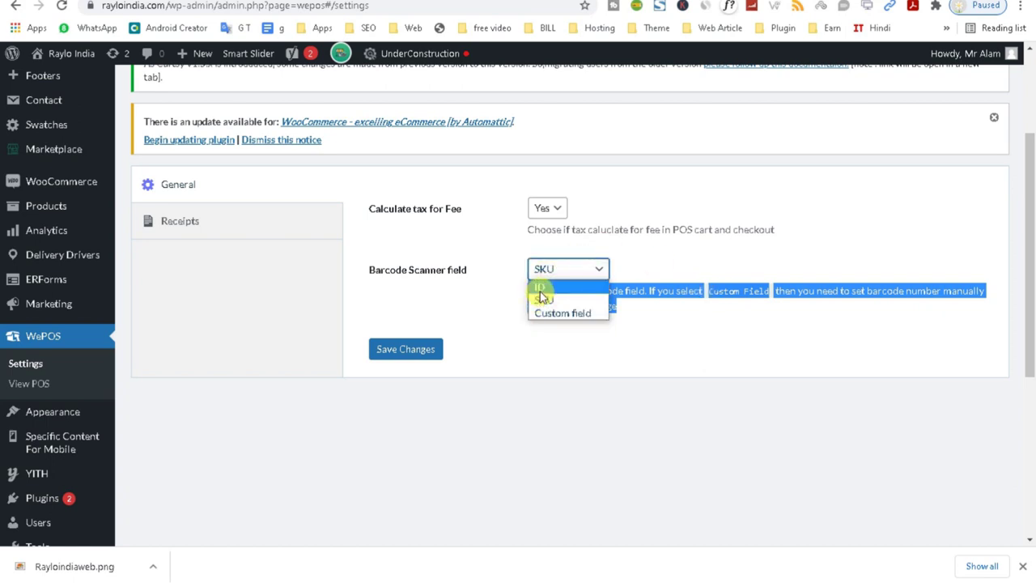
left_click_drag(364, 272, 479, 277)
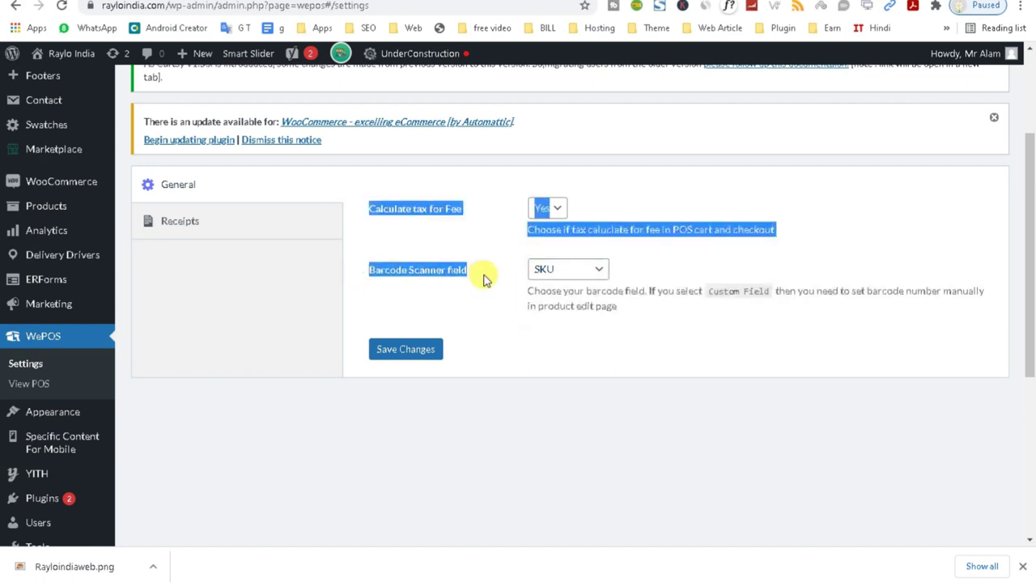
left_click(421, 275)
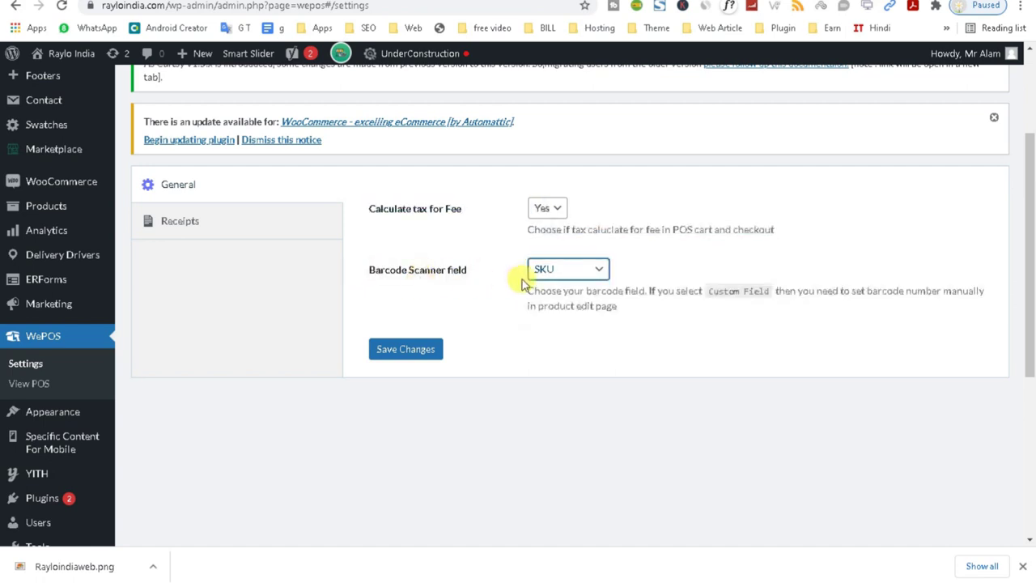
left_click(555, 272)
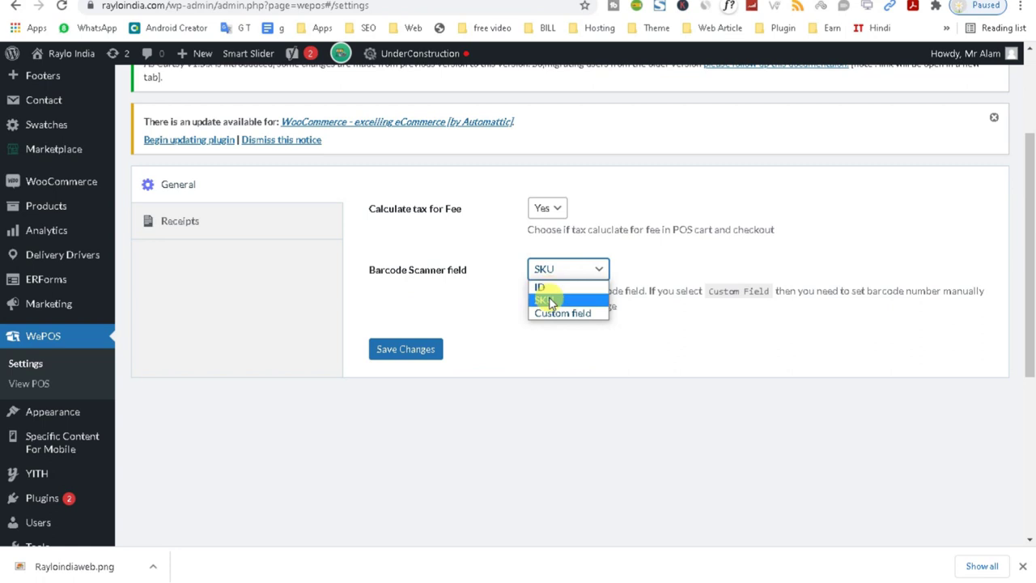
Review the receipt header and 'Thank you' footer text, then go to the POS screen.
left_click(203, 228)
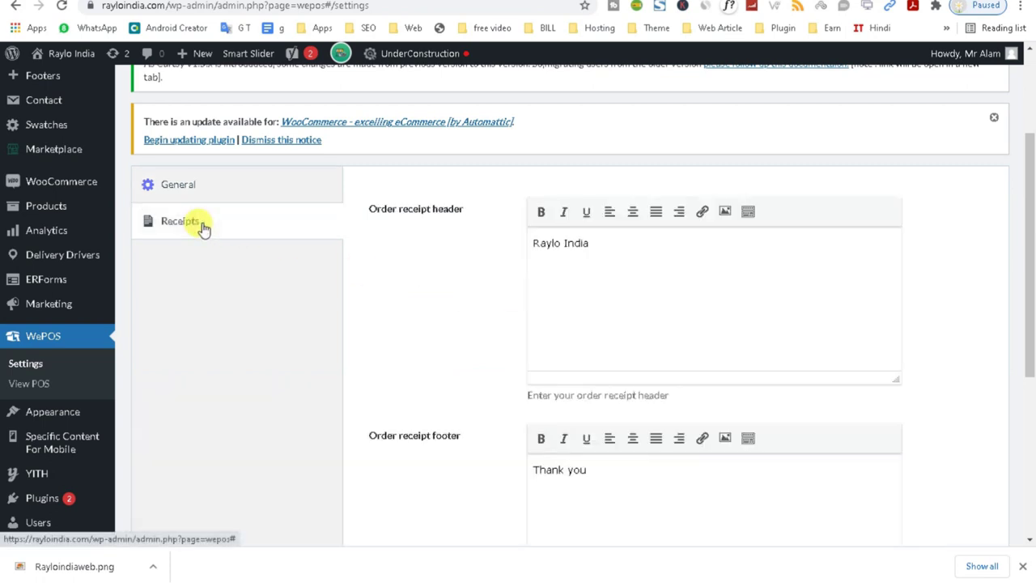
left_click(565, 242)
left_click_drag(1031, 310, 1029, 343)
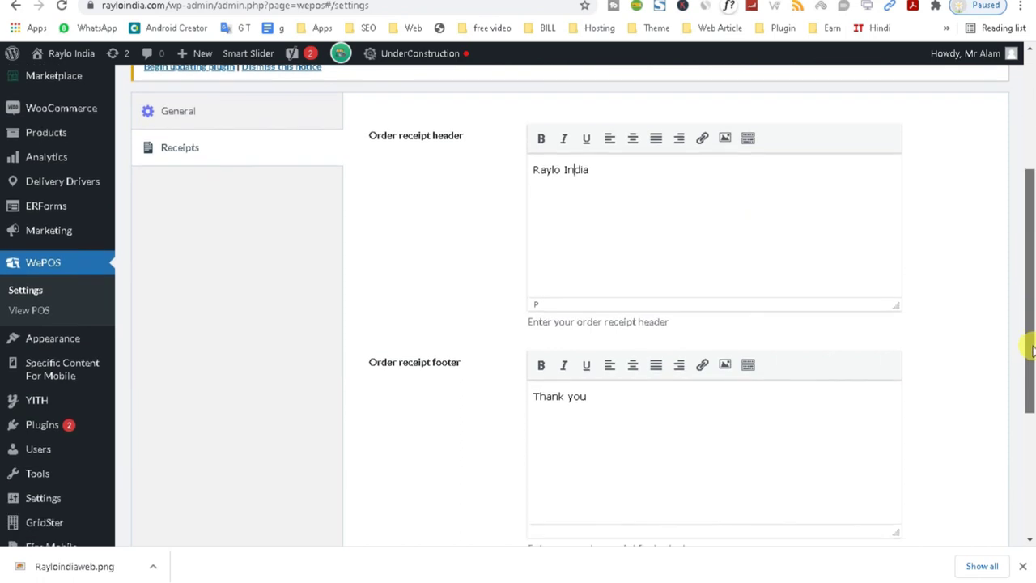
double_click(597, 179)
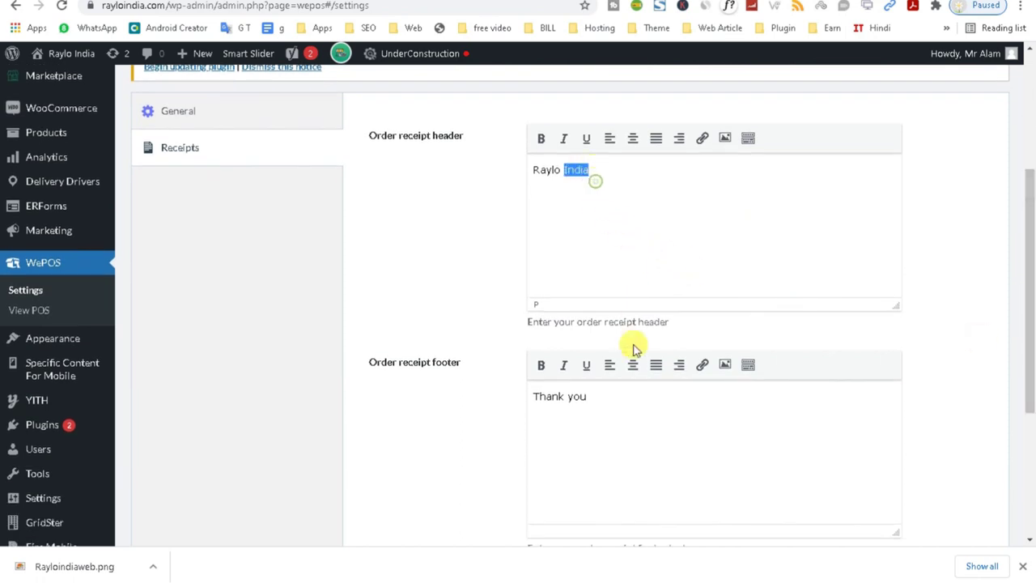
triple_click(597, 407)
left_click_drag(1032, 380, 1029, 331)
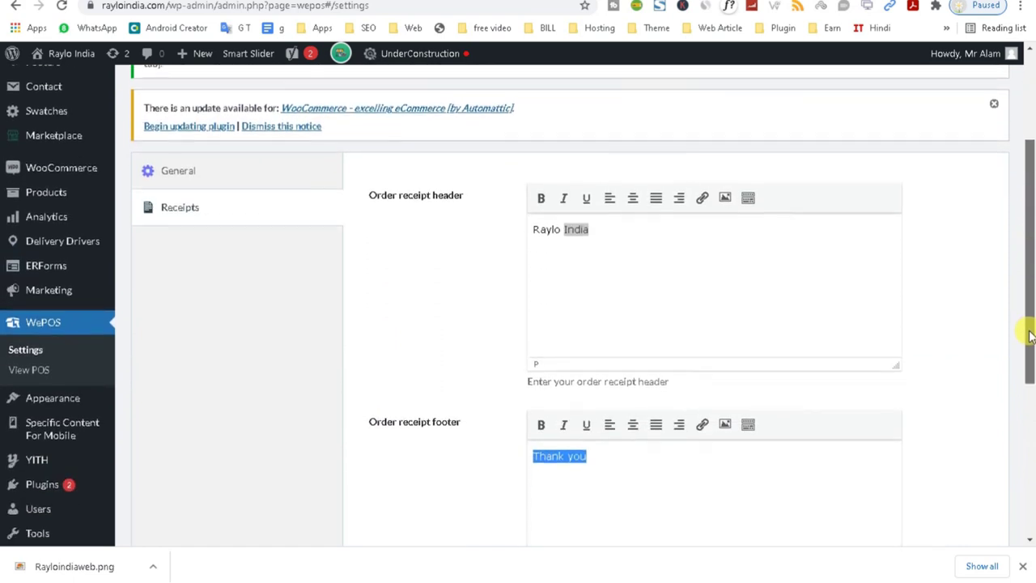
left_click(30, 369)
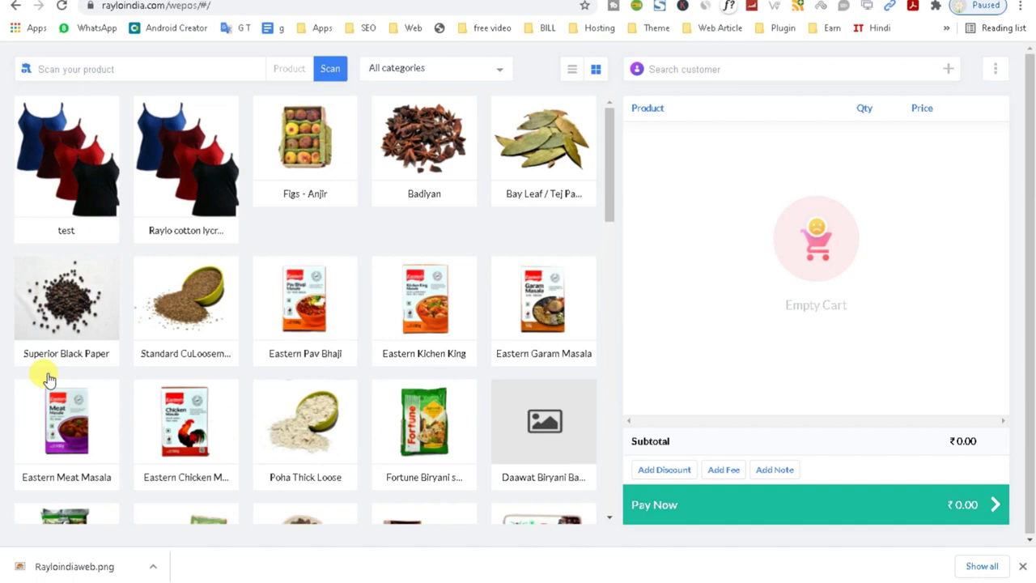
Add Chicken Leg Bonless, Chicken Bonless Breast and Chicken Gizzards to the cart.
left_click(490, 69)
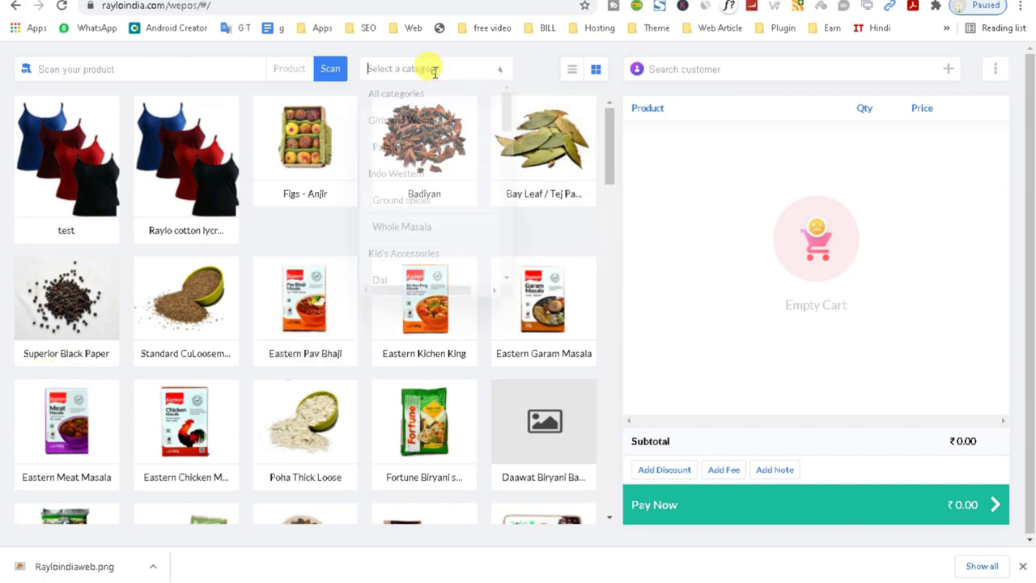
left_click_drag(504, 111, 506, 264)
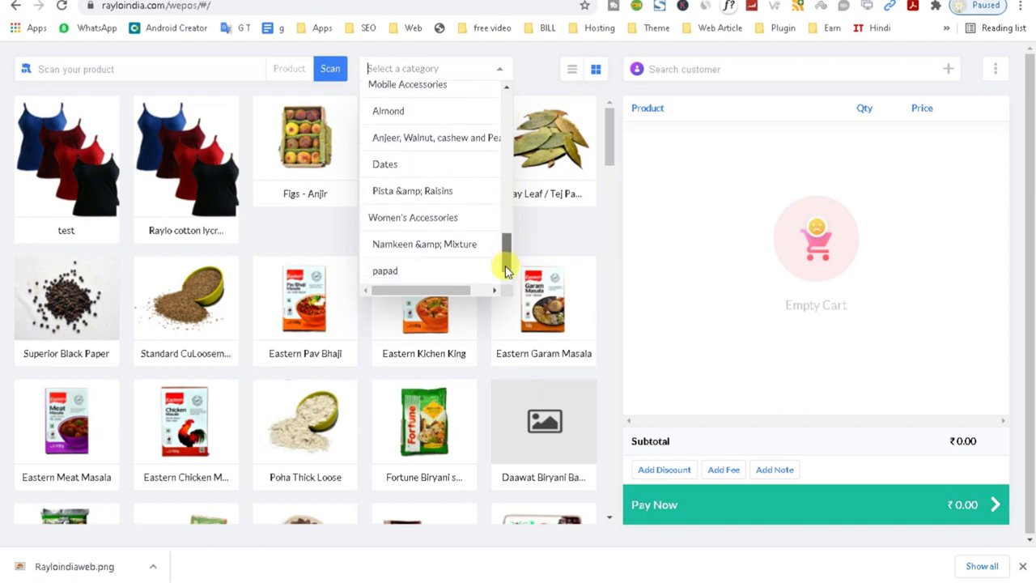
left_click_drag(506, 271, 504, 89)
left_click_drag(614, 139, 613, 155)
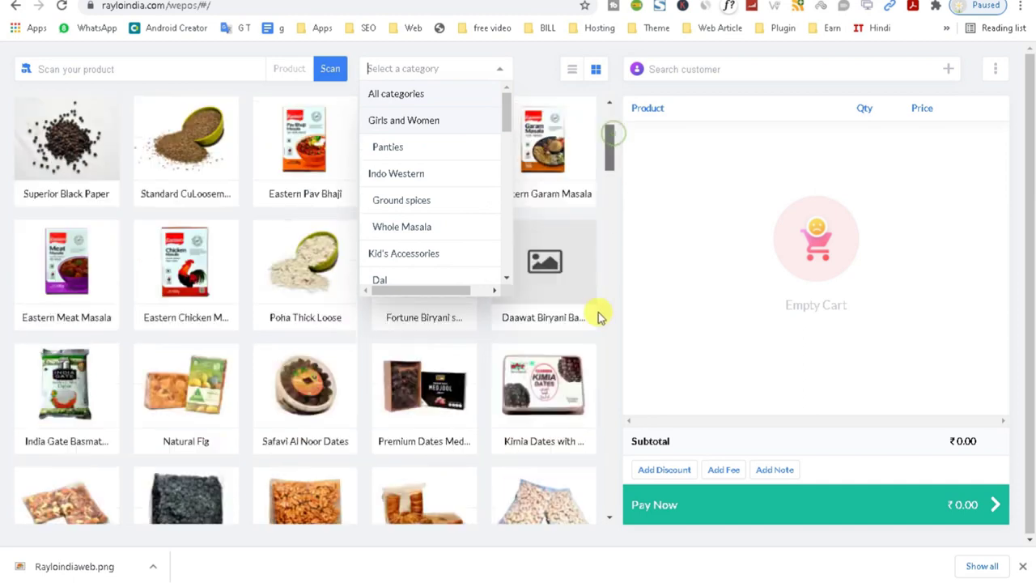
scroll(585, 330, "down", 10)
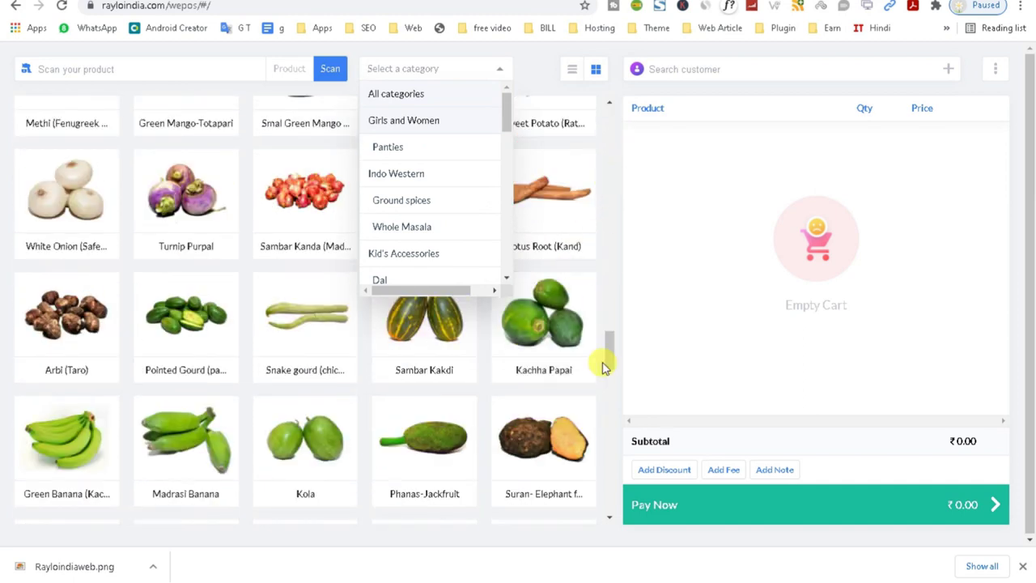
scroll(170, 296, "up", 5)
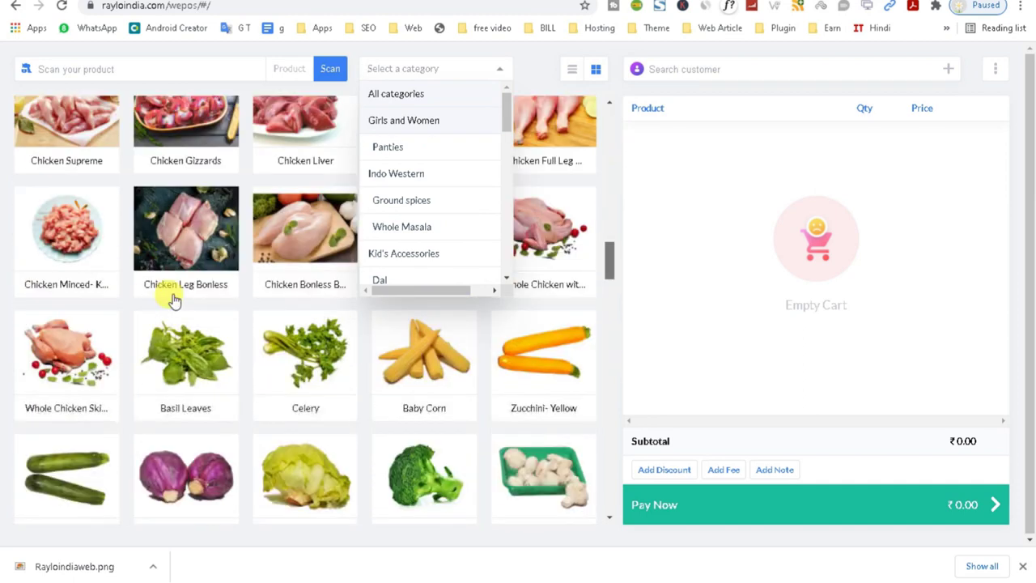
left_click(184, 437)
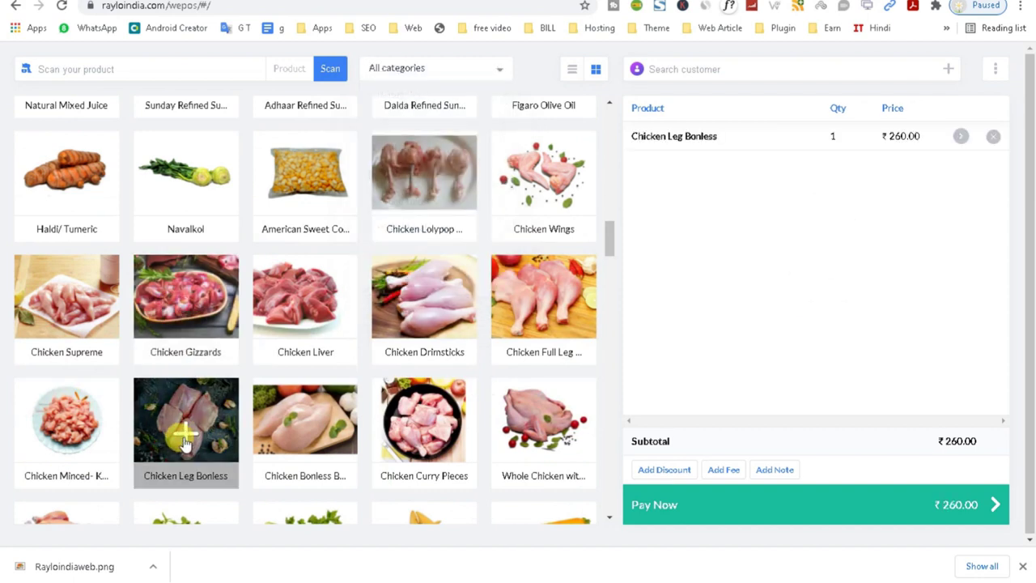
left_click(298, 438)
left_click(183, 314)
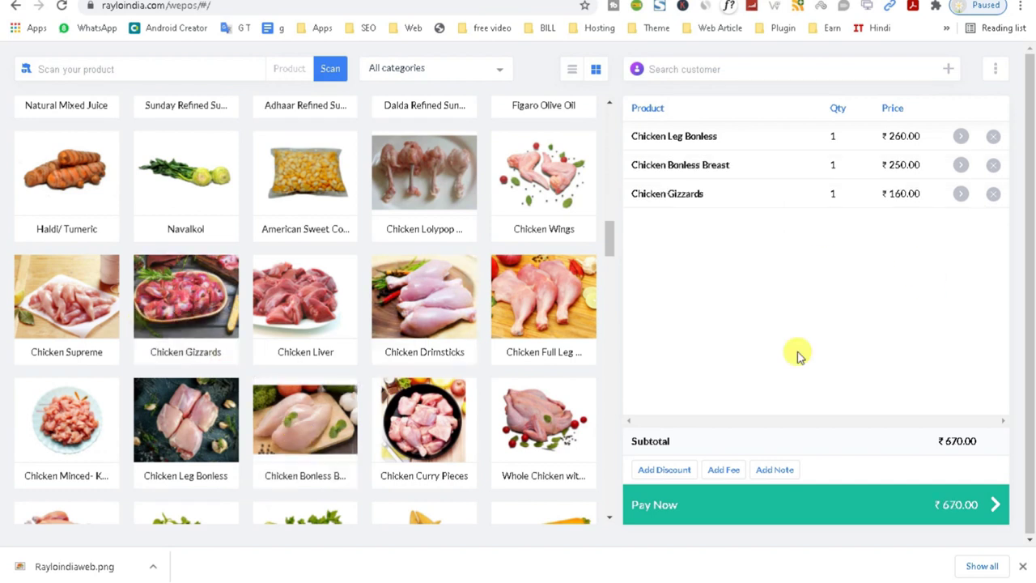
Check the discount and fee keypads, attach the note 'noyedg', and proceed to payment.
left_click(665, 473)
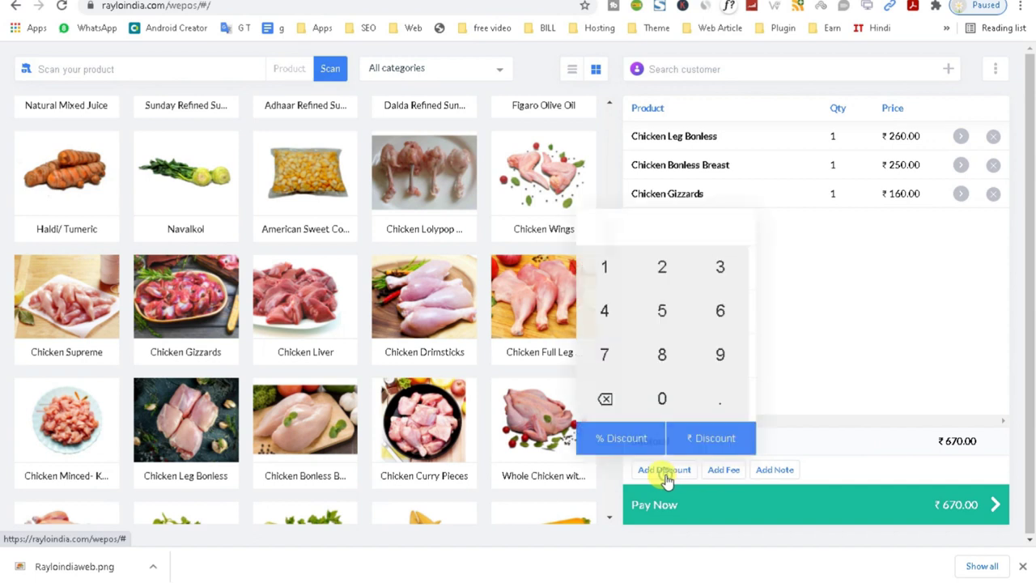
left_click(861, 311)
left_click(725, 472)
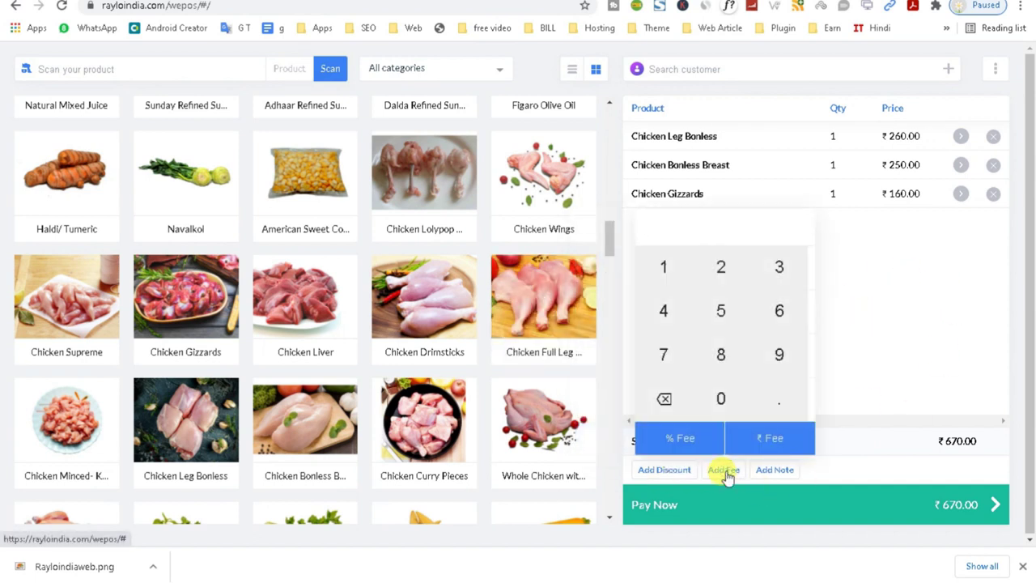
left_click(879, 293)
left_click(776, 471)
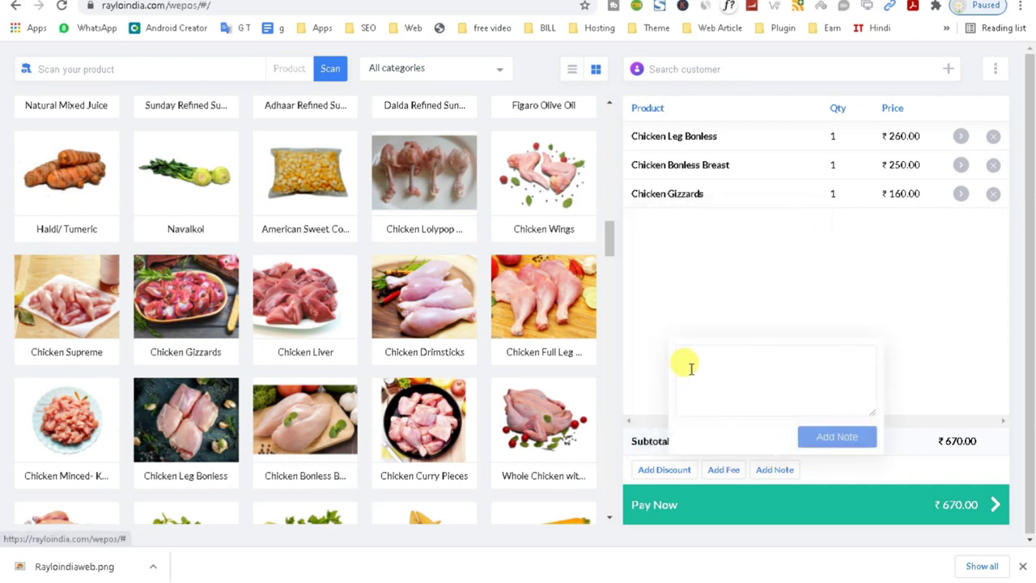
type("noyedg")
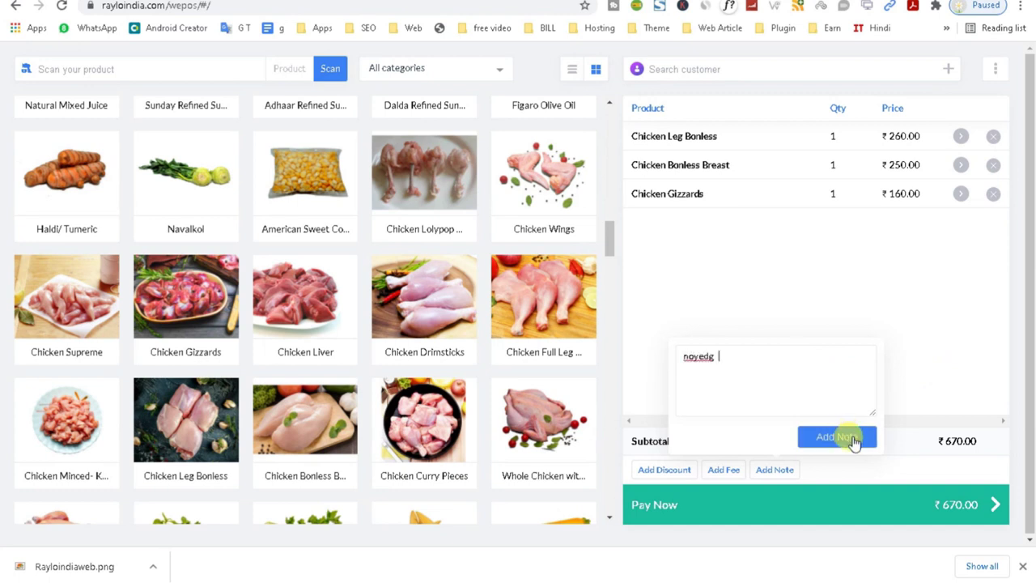
left_click(851, 437)
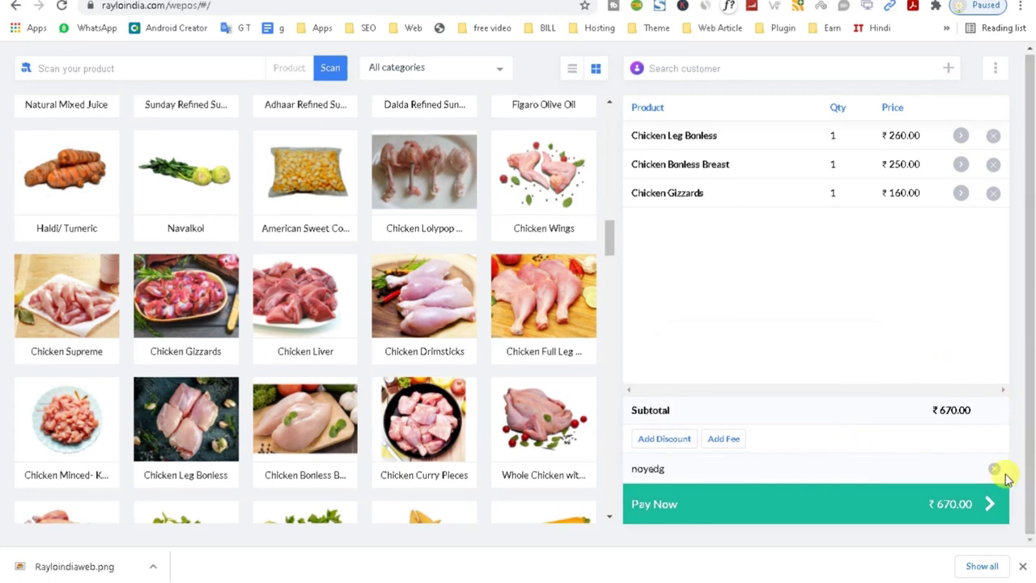
left_click(942, 512)
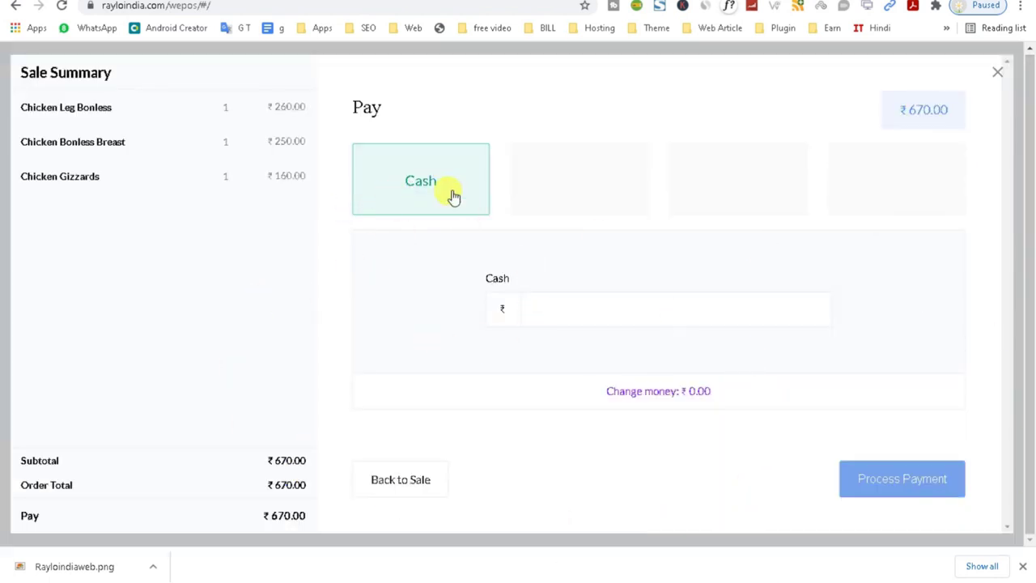
Enter the cash amount and process the ₹670 cash payment.
left_click(523, 312)
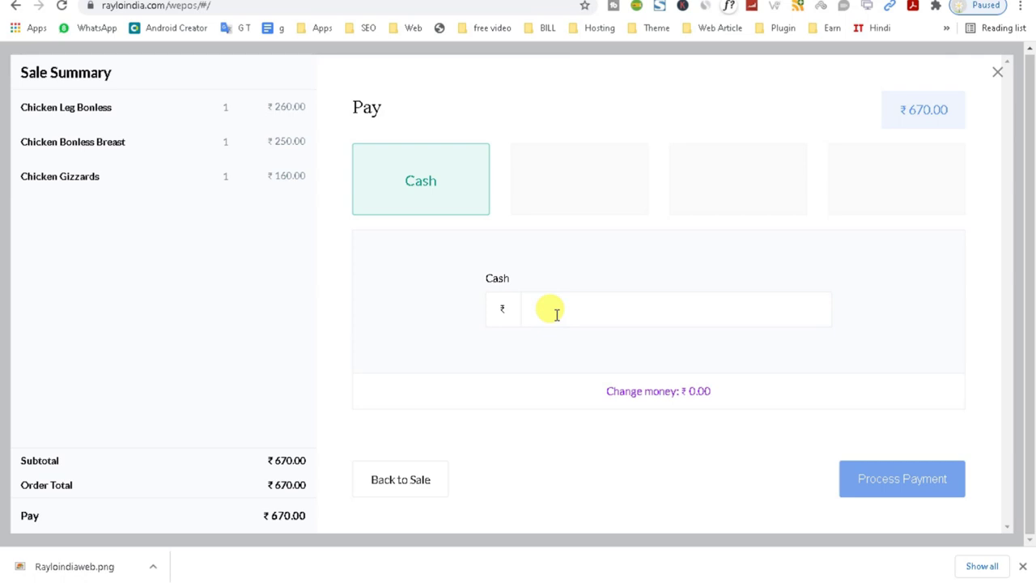
type("690")
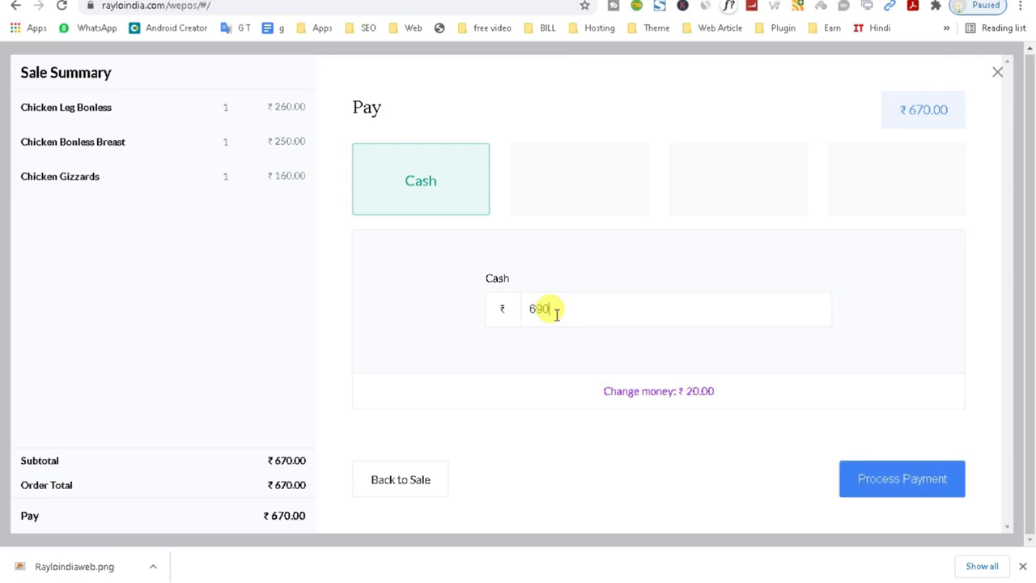
key("BackSpace")
key("BackSpace")
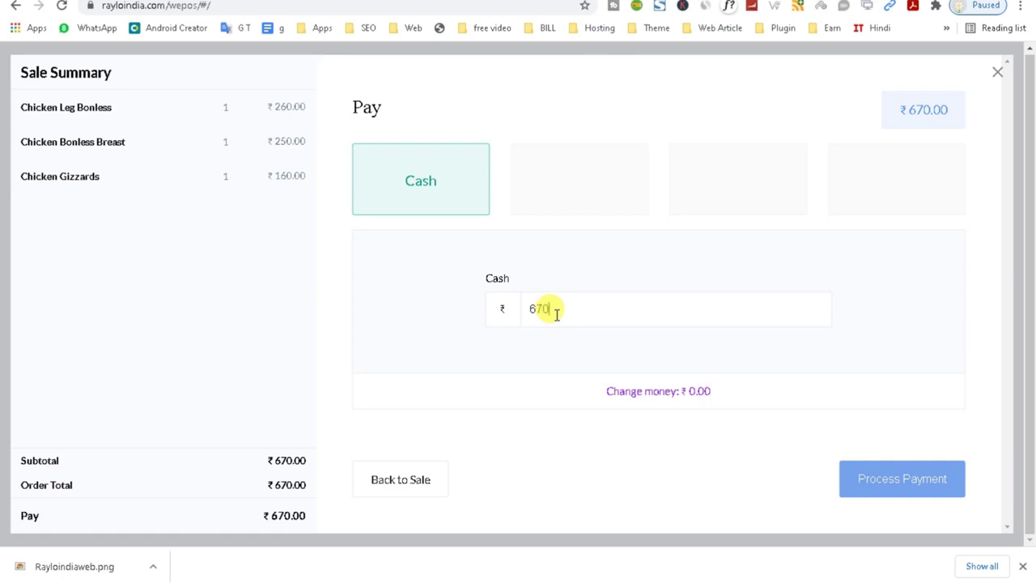
triple_click(658, 390)
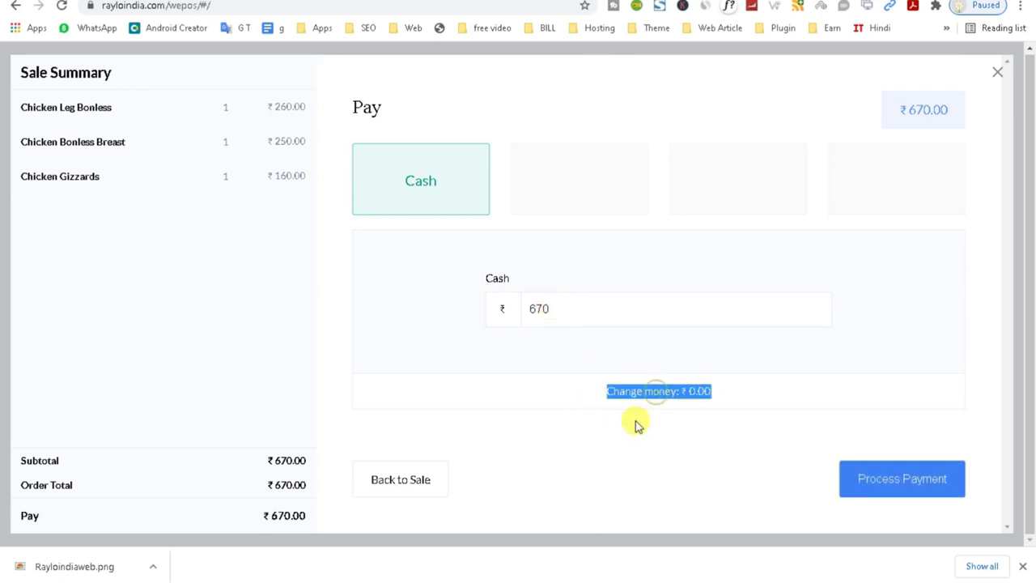
left_click(661, 405)
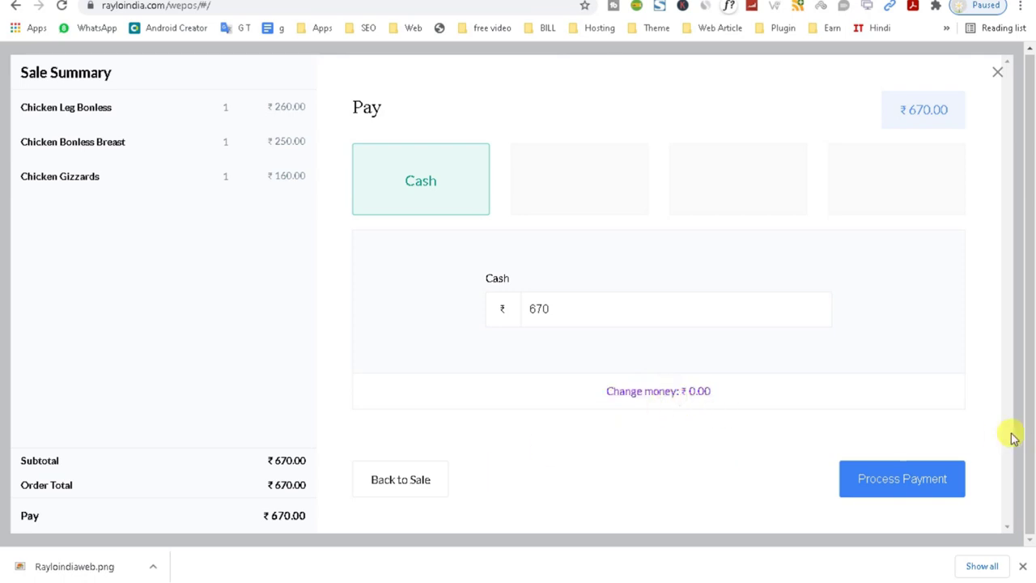
left_click(895, 480)
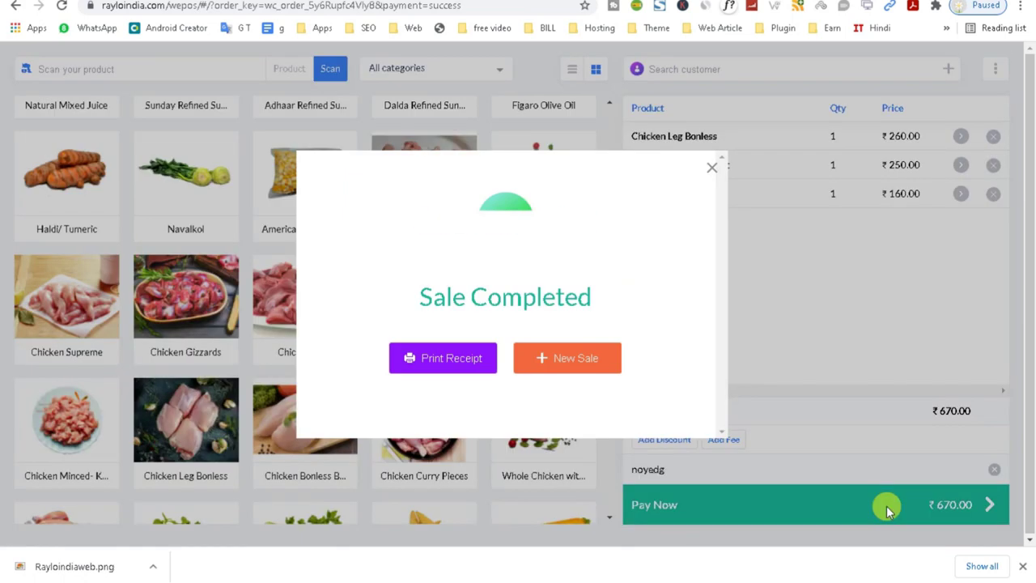
Cancel the receipt print preview and dismiss the Sale Completed confirmation.
left_click(436, 366)
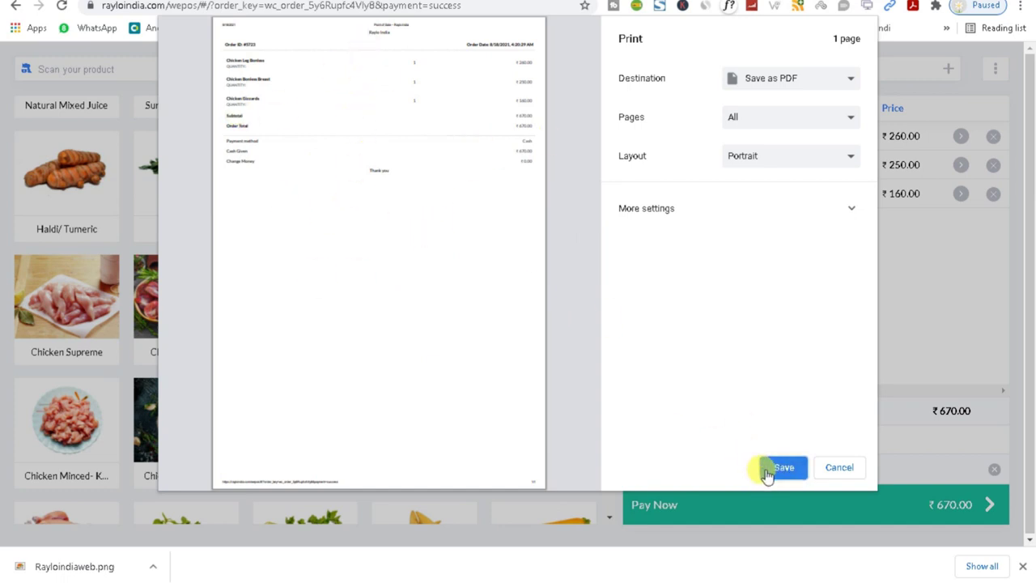
left_click(839, 468)
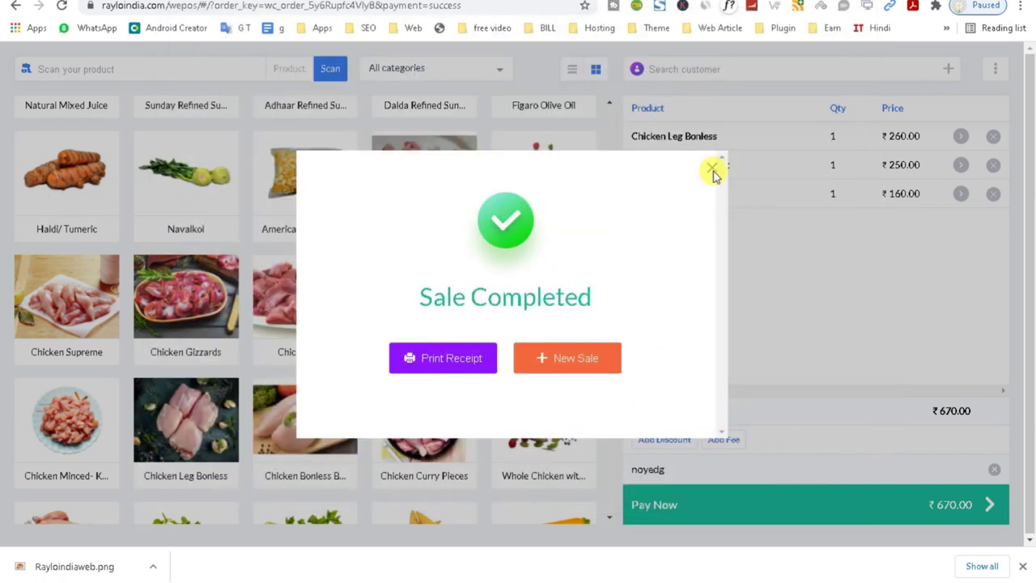
left_click(713, 168)
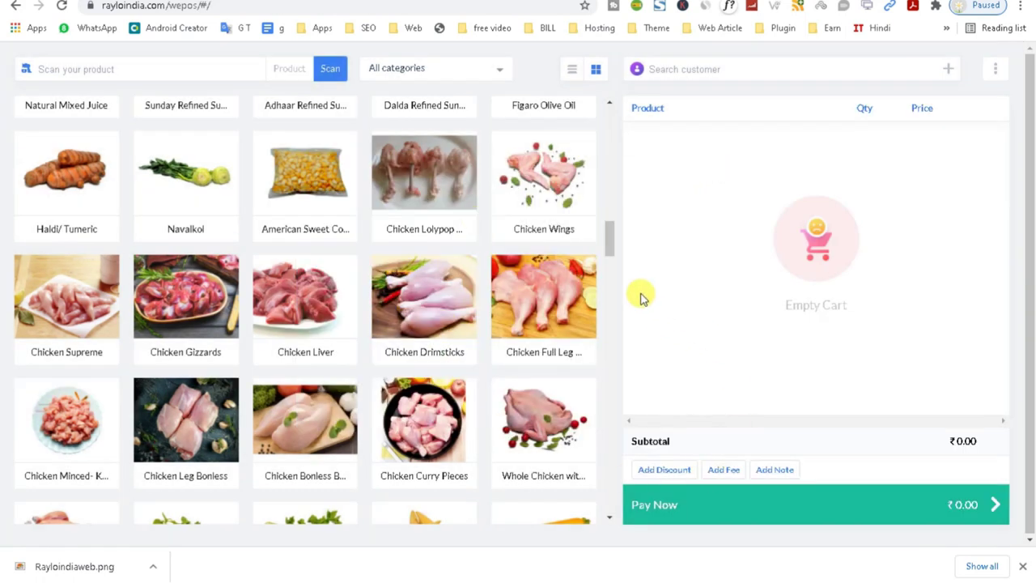
Search 'apple' and add 500 gm Apple Ber. and 1 kg Apple Royal Gala to the cart.
left_click(611, 514)
scroll(324, 324, "down", 10)
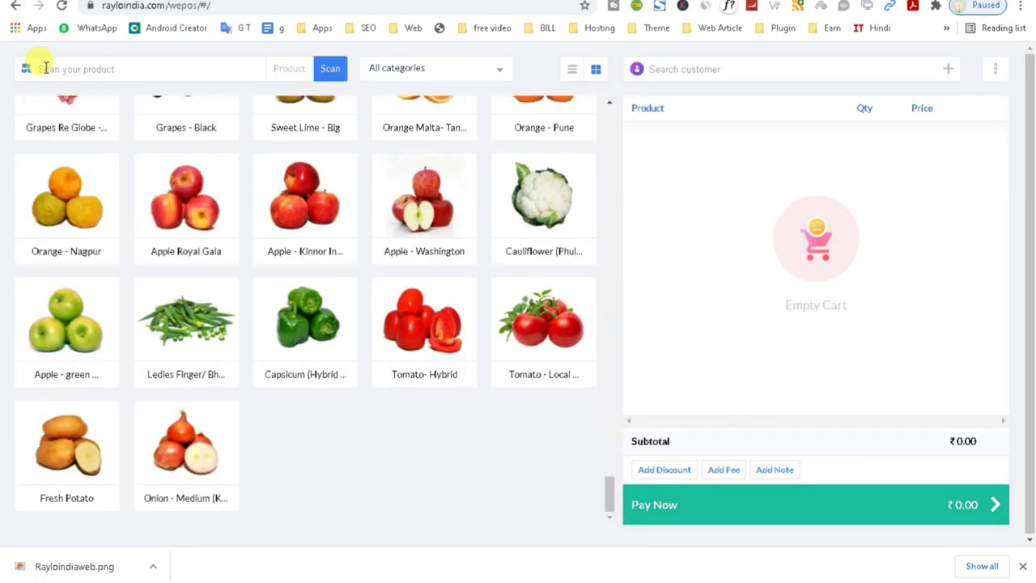
left_click(42, 71)
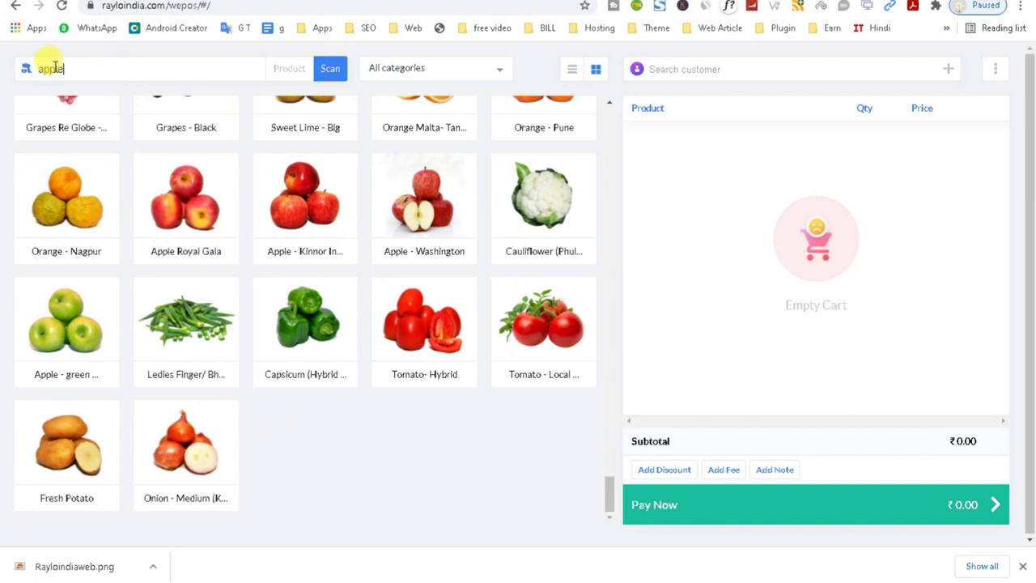
left_click(291, 73)
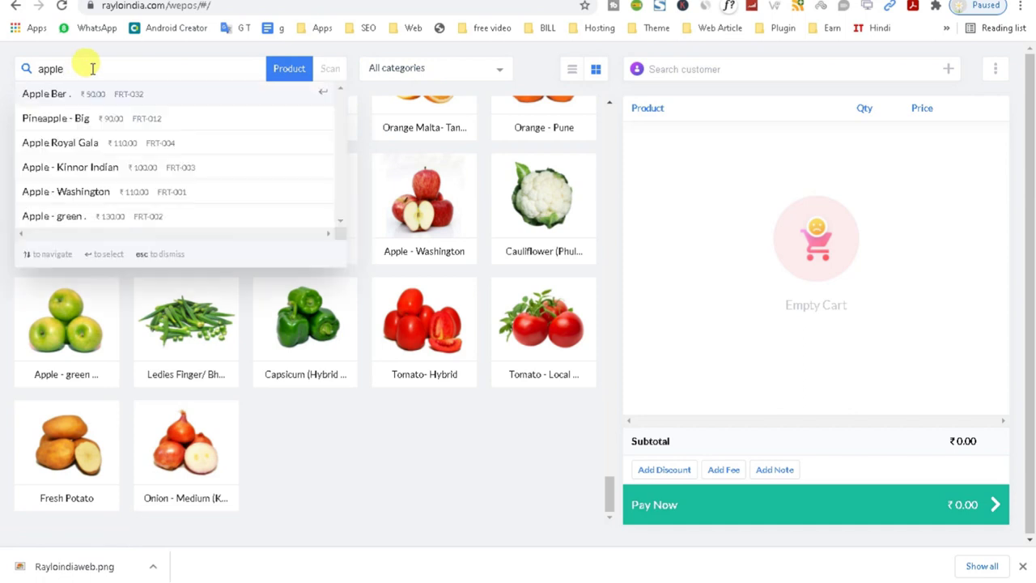
left_click(87, 94)
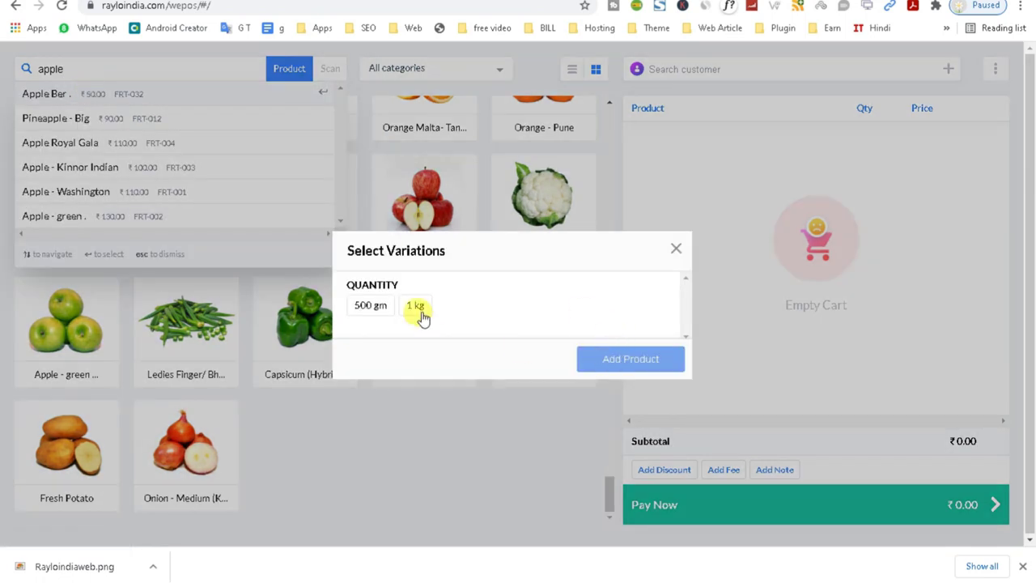
left_click(371, 305)
left_click(610, 358)
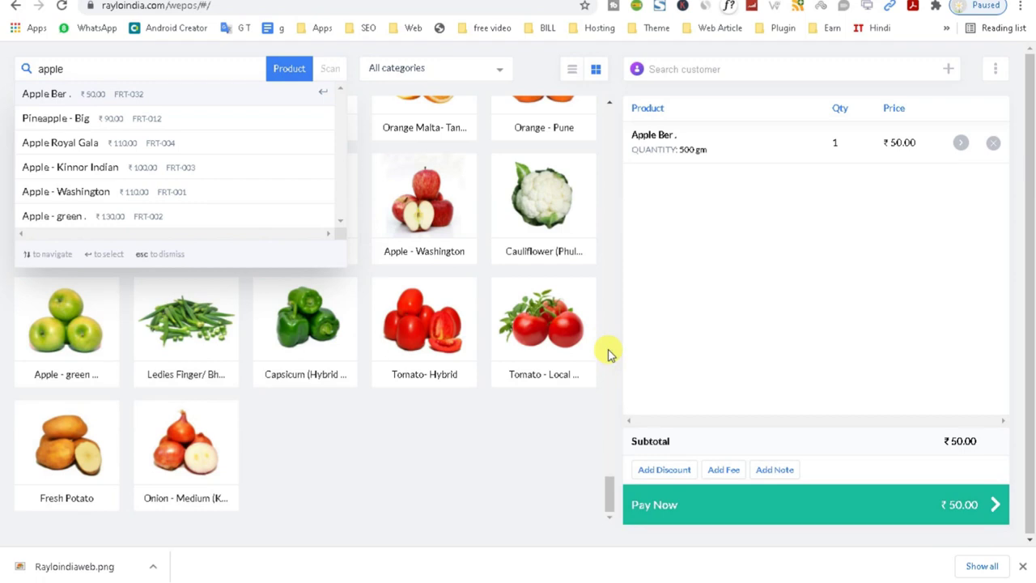
left_click(46, 94)
left_click(417, 307)
left_click(591, 366)
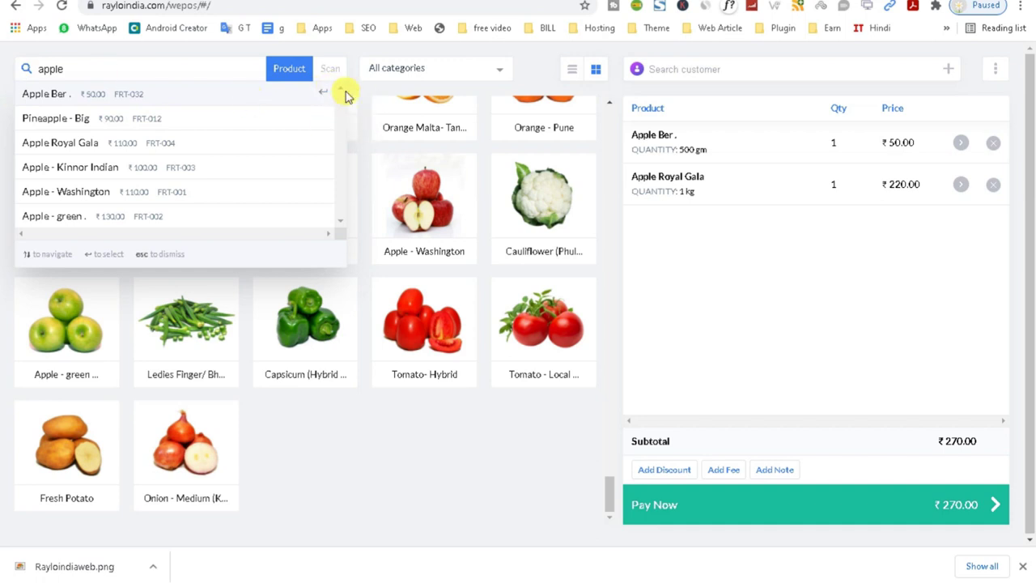
Go back in the browser to the earlier Sale Completed page.
left_click_drag(352, 151, 335, 289)
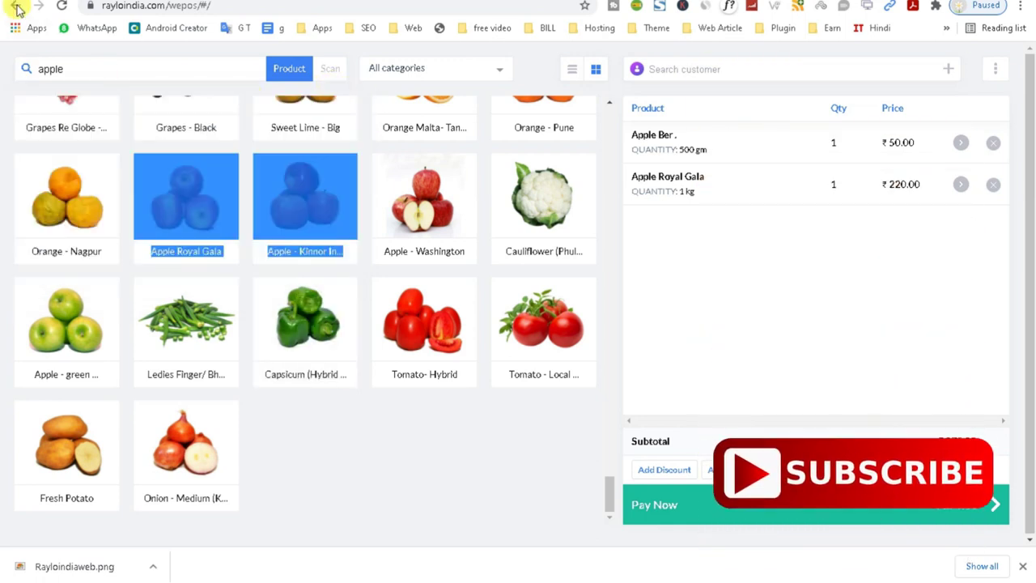
left_click(16, 6)
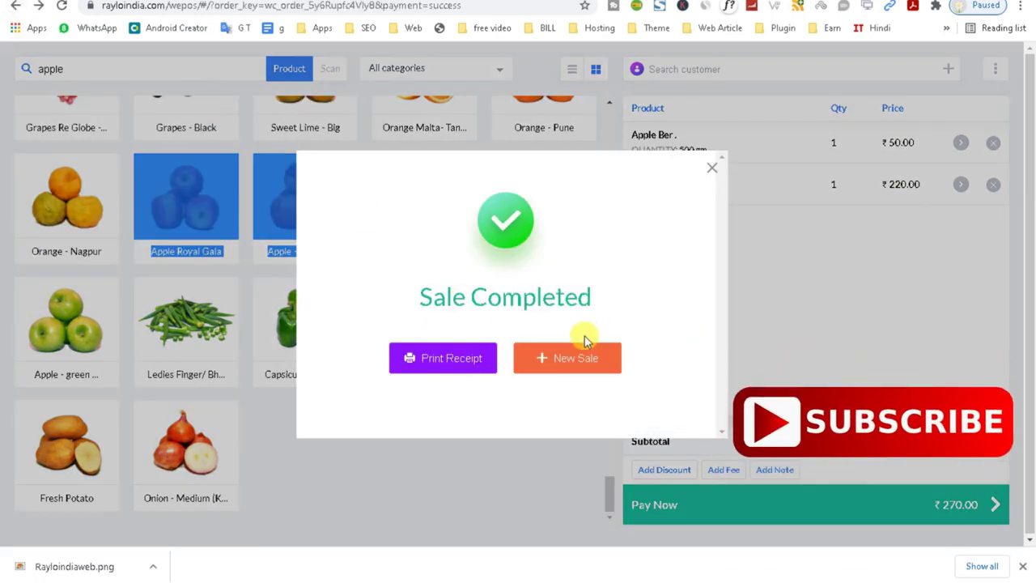
left_click(712, 167)
left_click(15, 5)
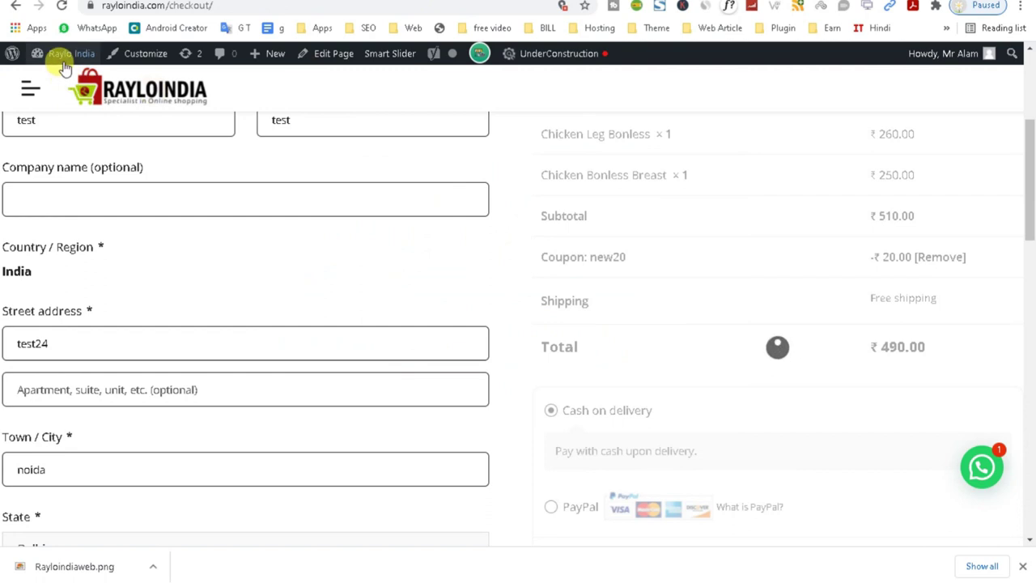
Leave the checkout page for the wp-admin Dashboard via the admin bar site menu.
mouse_move(58, 54)
left_click(55, 91)
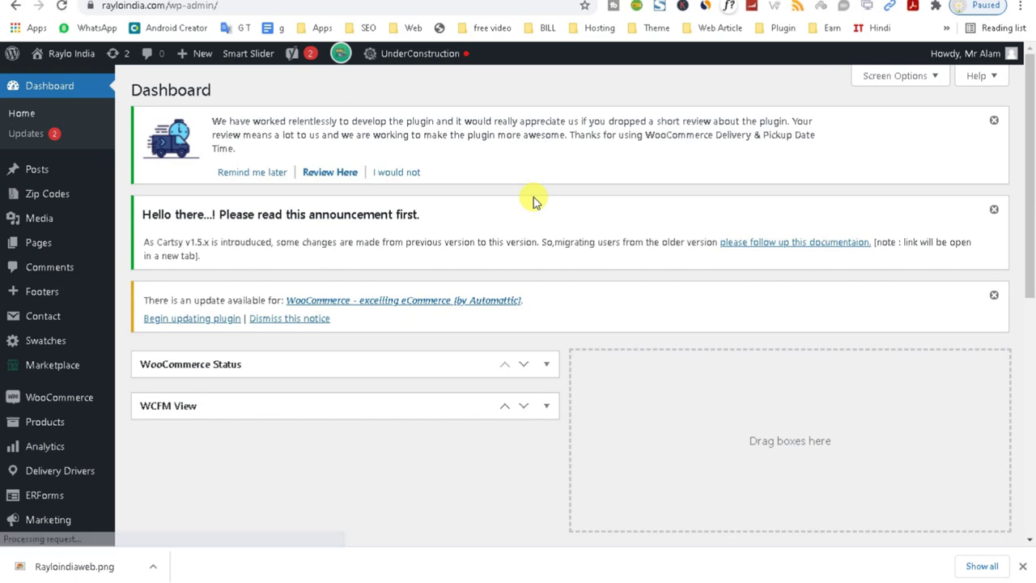
Scroll down the admin sidebar to Smart Slider and bring up its project dashboard.
scroll(83, 425, "down", 3)
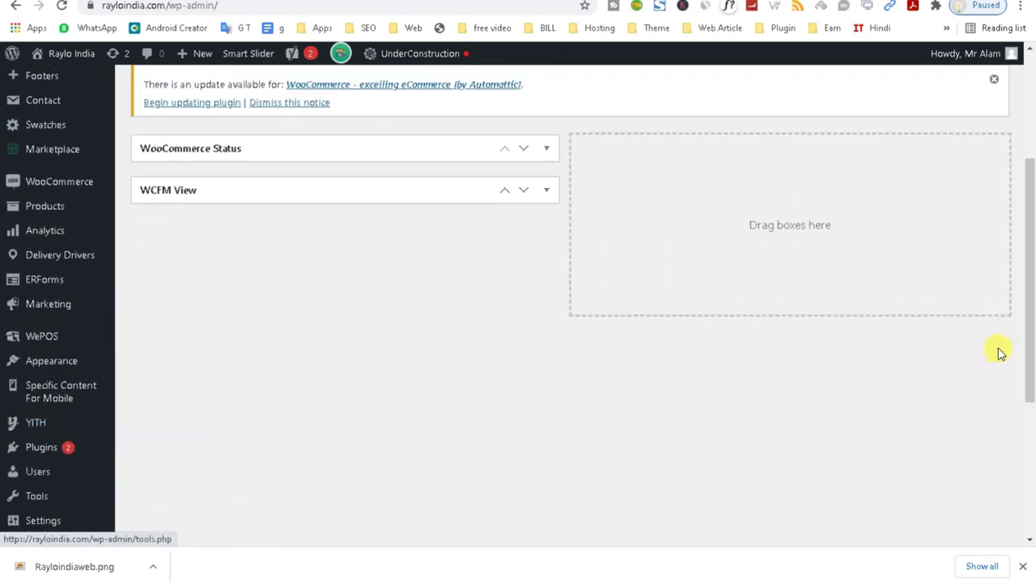
left_click_drag(1027, 324, 1015, 486)
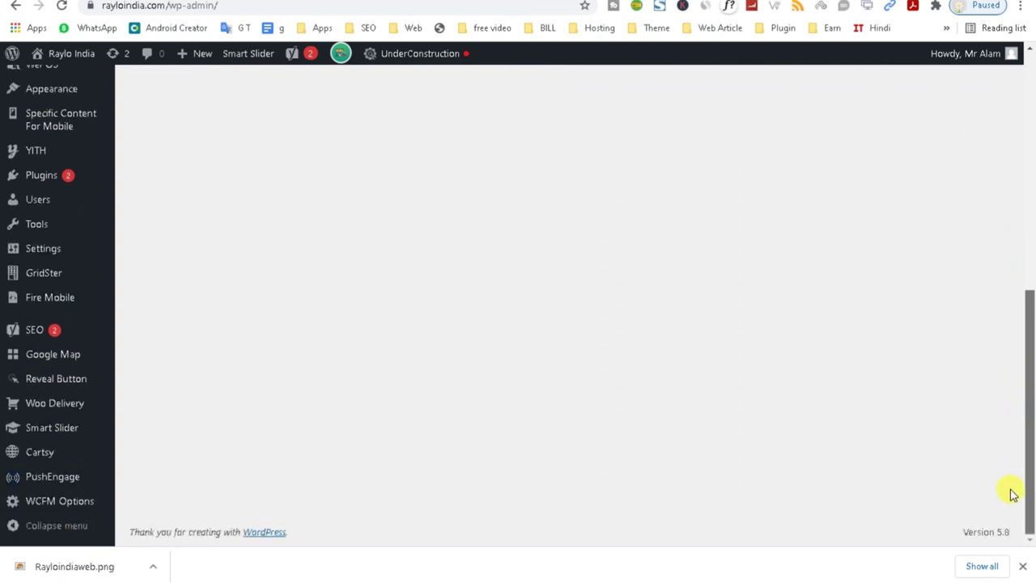
left_click_drag(1012, 494, 1011, 494)
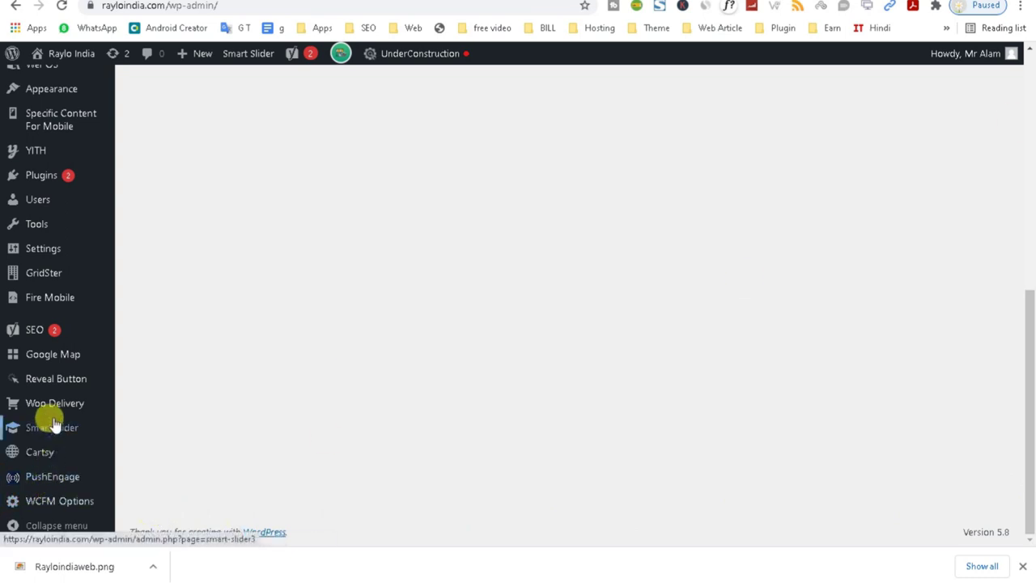
mouse_move(50, 435)
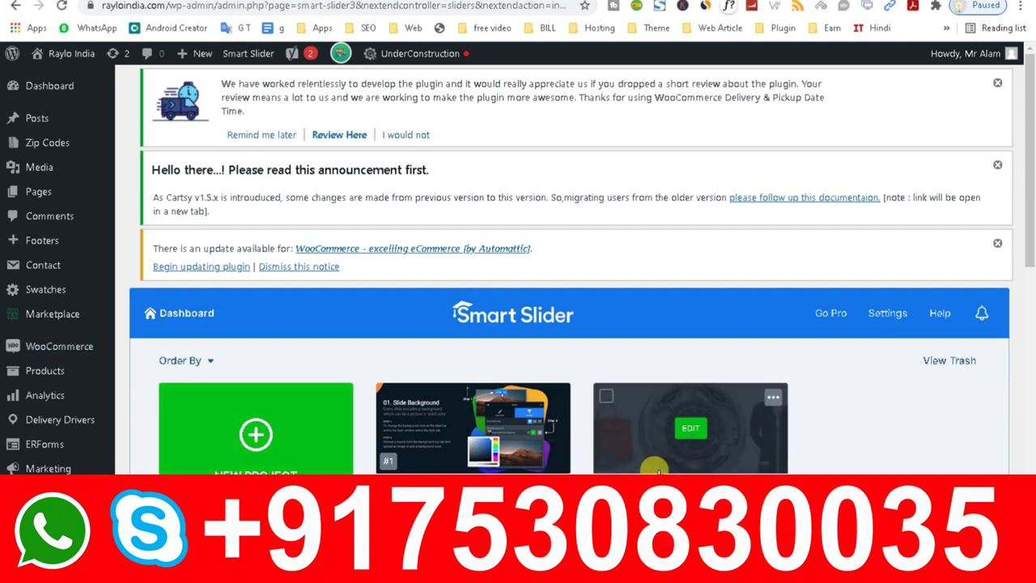
Scroll through the Smart Slider projects, then close the WePOS Sale Completed dialog.
mouse_move(639, 513)
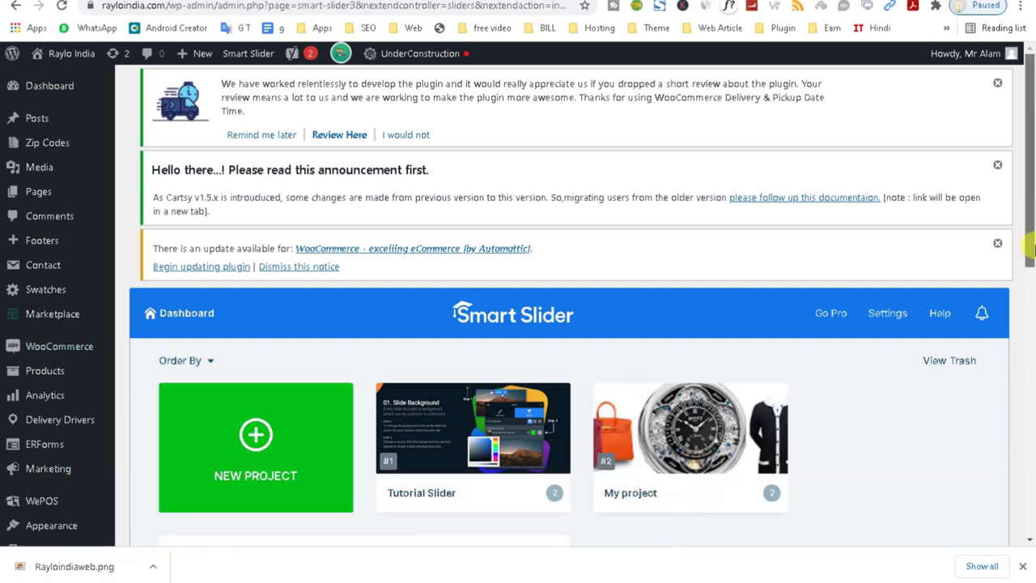
left_click(1030, 449)
left_click(1030, 454)
mouse_move(1031, 490)
left_mouse_down()
mouse_move(1031, 243)
mouse_move(1027, 486)
left_mouse_up()
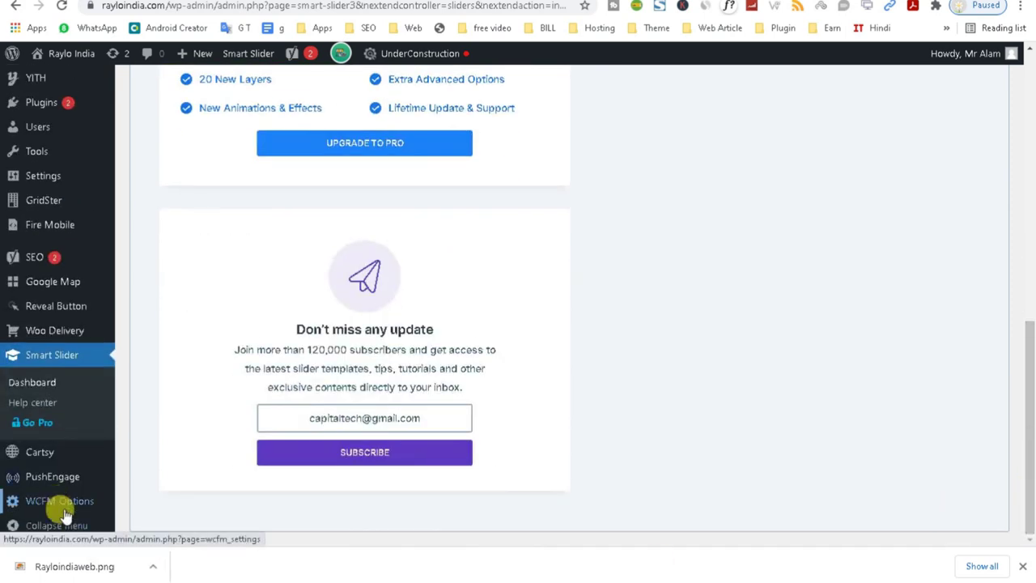
left_click_drag(1027, 451, 1013, 14)
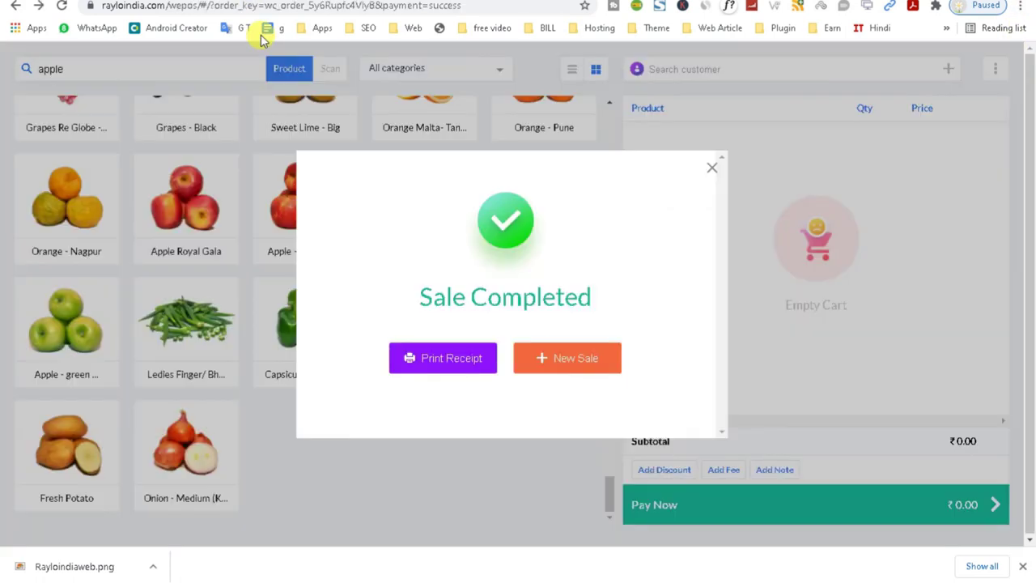
left_click(714, 170)
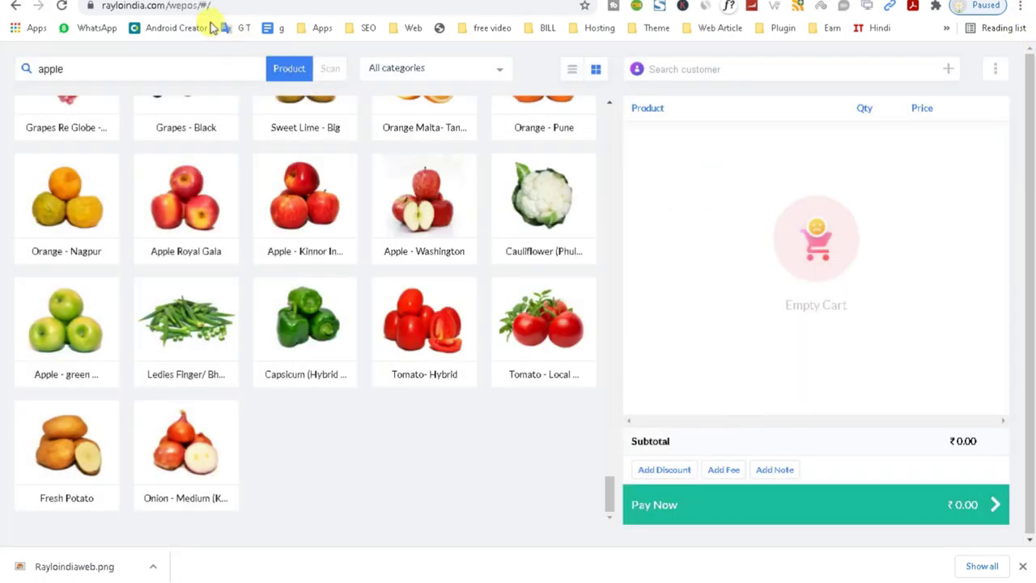
Load the rayloindia.com home page in both browser windows and dismiss the pincode popup.
left_click_drag(167, 6, 243, 6)
key("BackSpace")
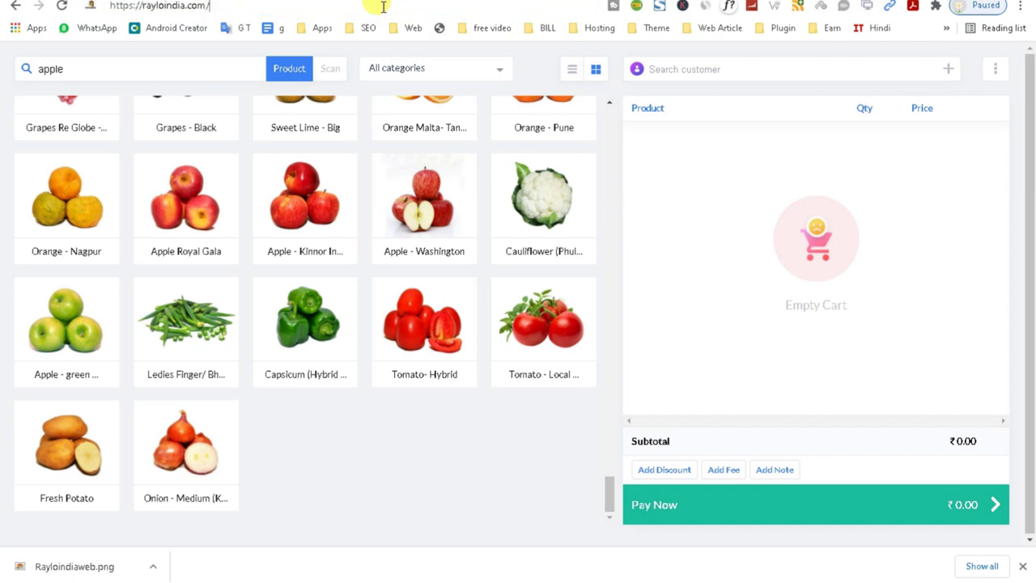
key("Return")
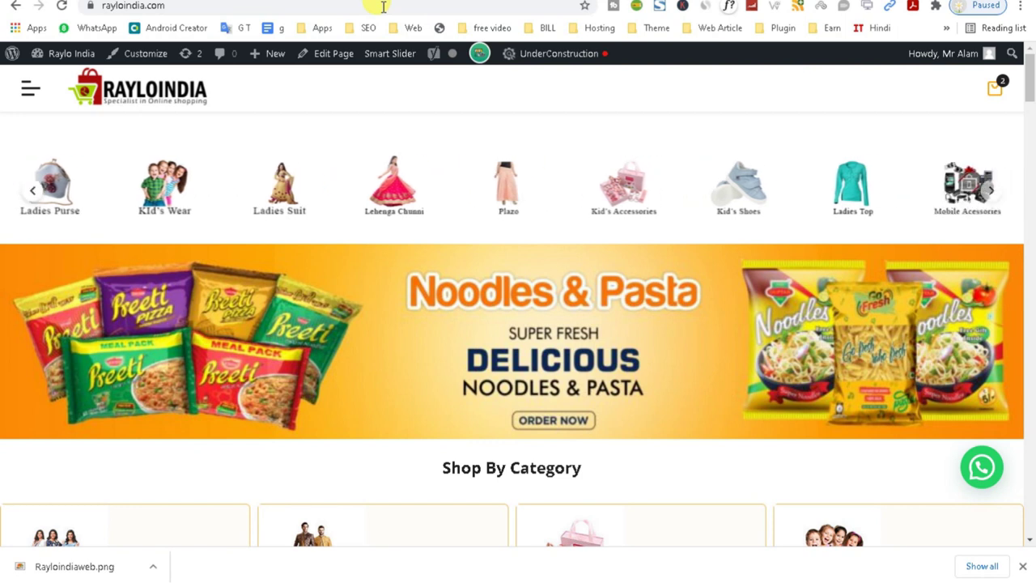
mouse_move(860, 550)
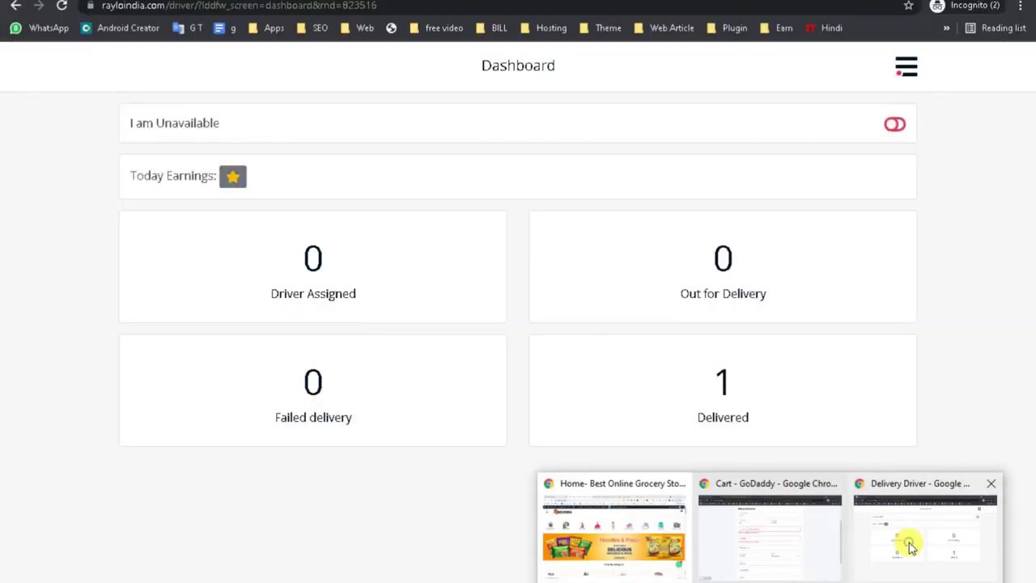
left_click(911, 548)
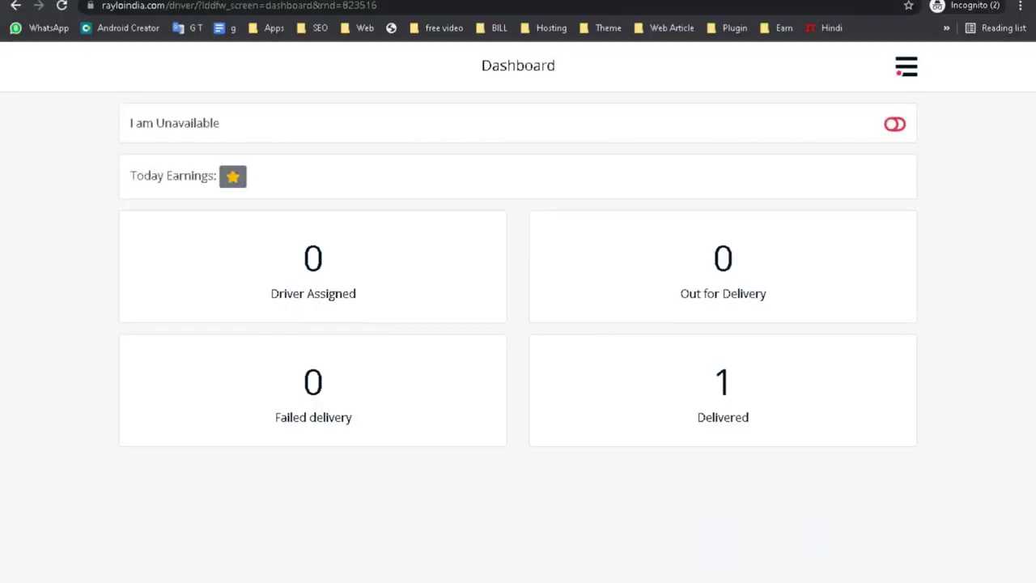
left_click_drag(167, 5, 571, 46)
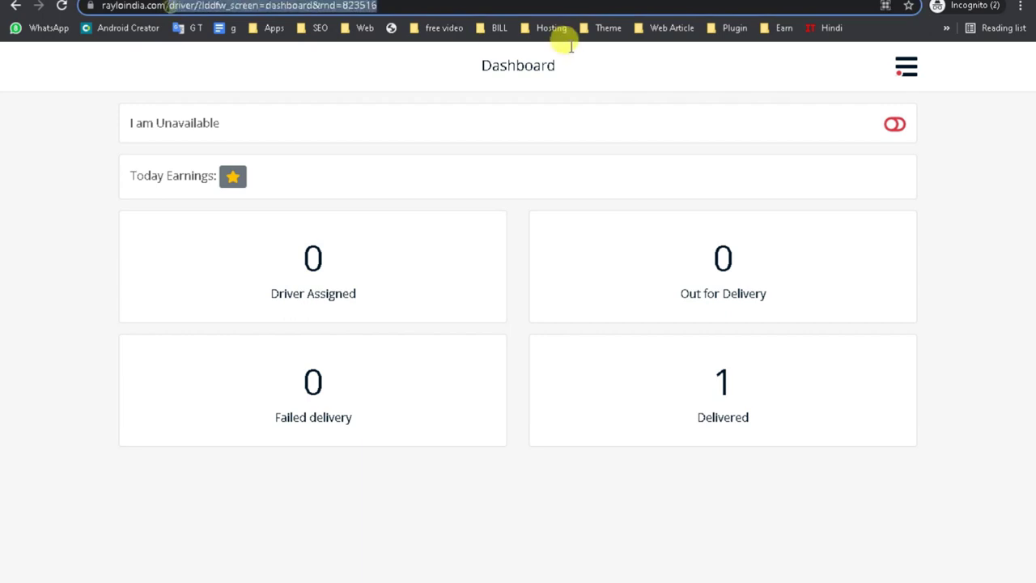
key("BackSpace")
key("Return")
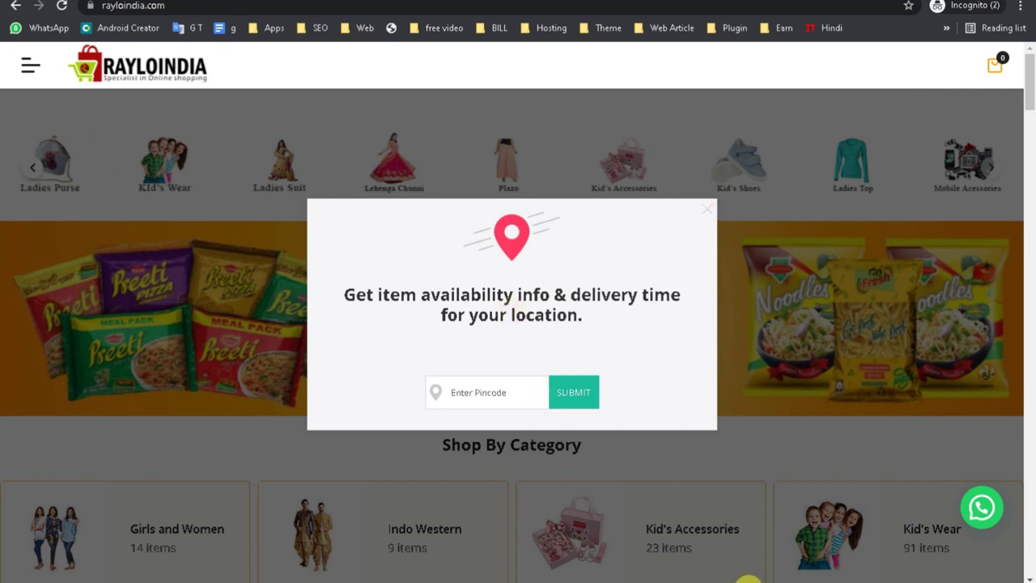
left_click(736, 578)
Back in the main window, go to the WordPress admin Dashboard.
left_click(618, 555)
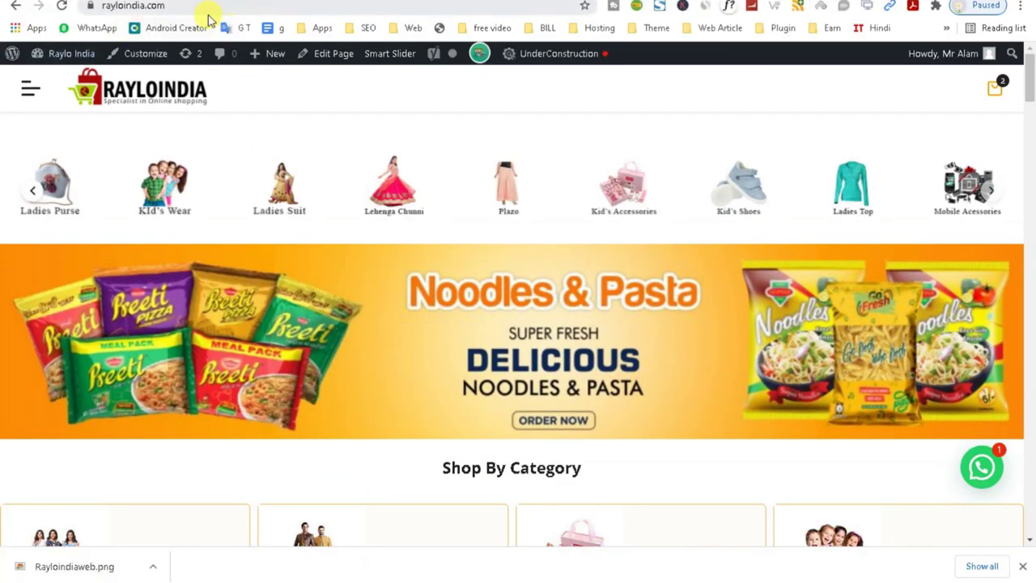
mouse_move(41, 54)
left_click(60, 80)
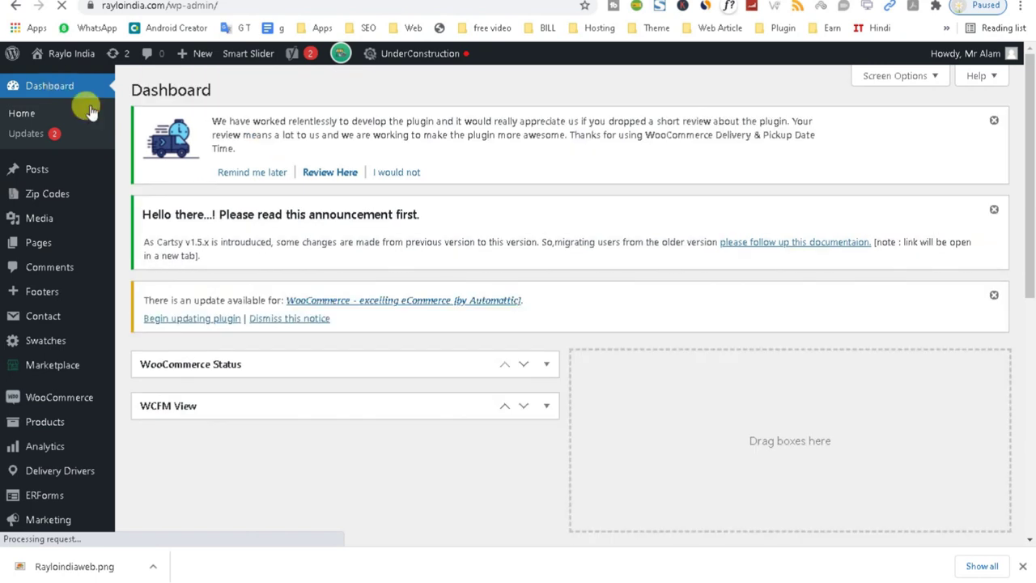
Review the enabled methods in WooCommerce Settings > Payments.
left_click_drag(1030, 237, 1032, 275)
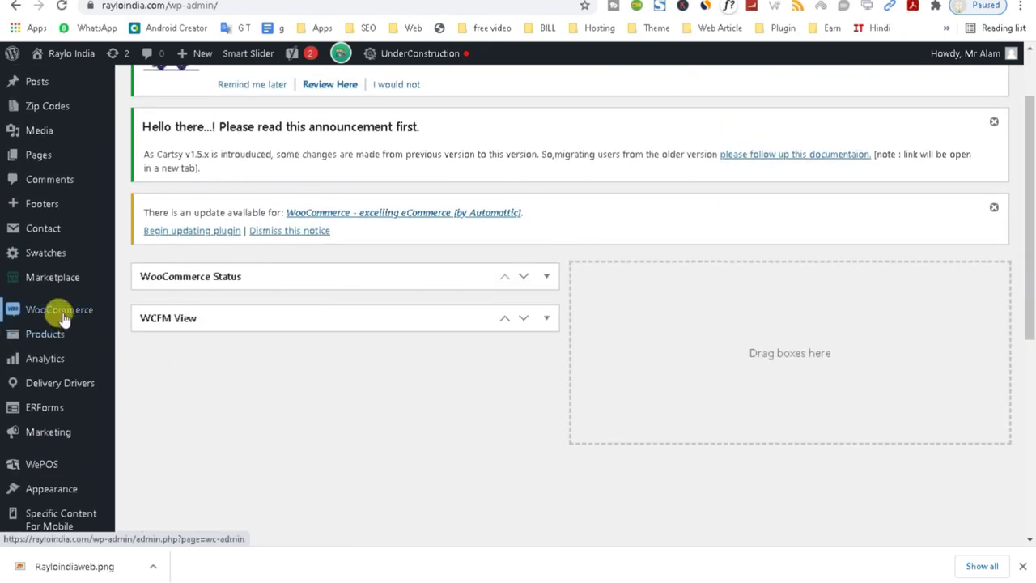
mouse_move(63, 312)
left_click(146, 436)
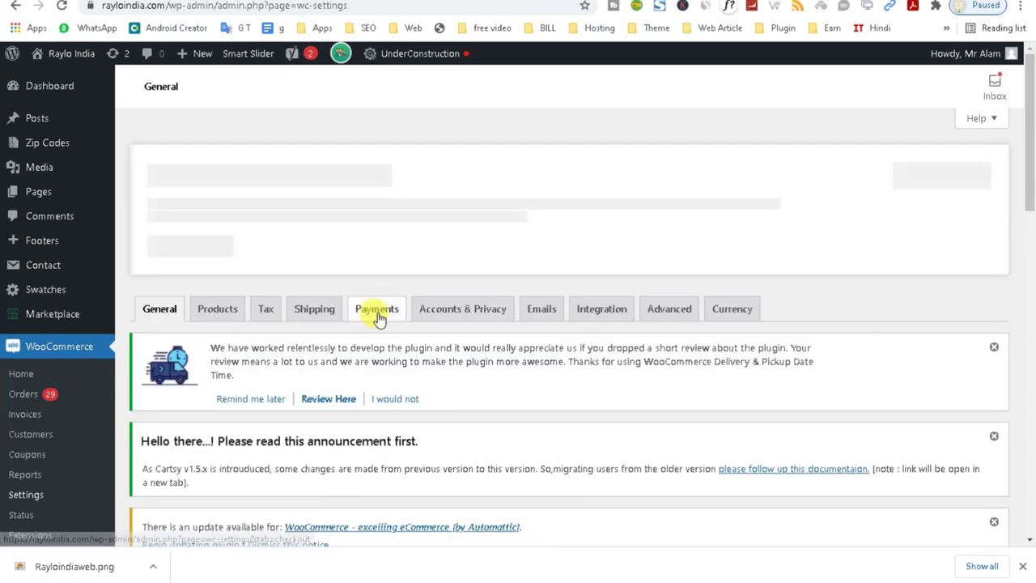
left_click(377, 316)
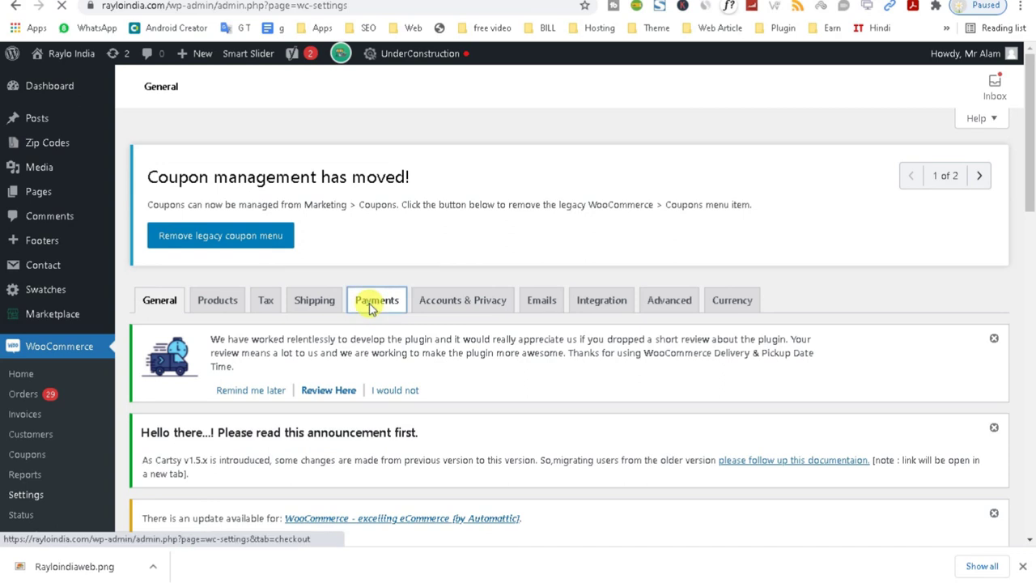
left_click(371, 306)
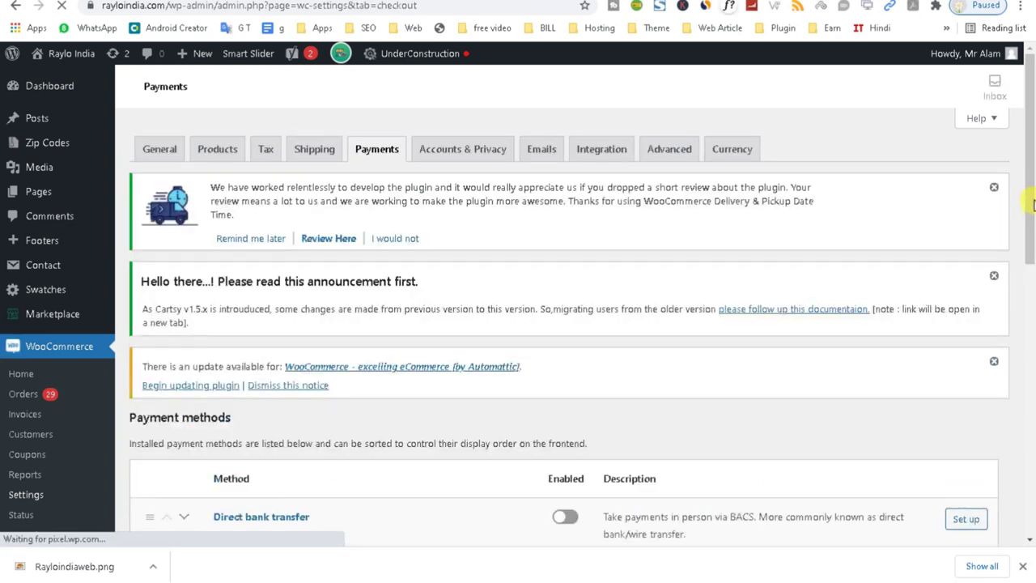
left_click_drag(1027, 184, 1024, 350)
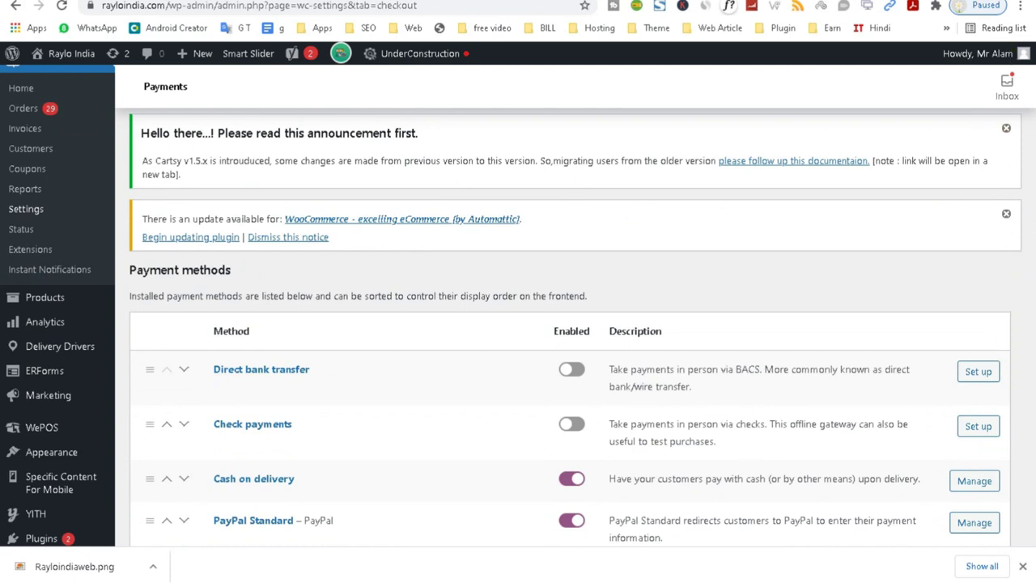
scroll(856, 518, "down", 3)
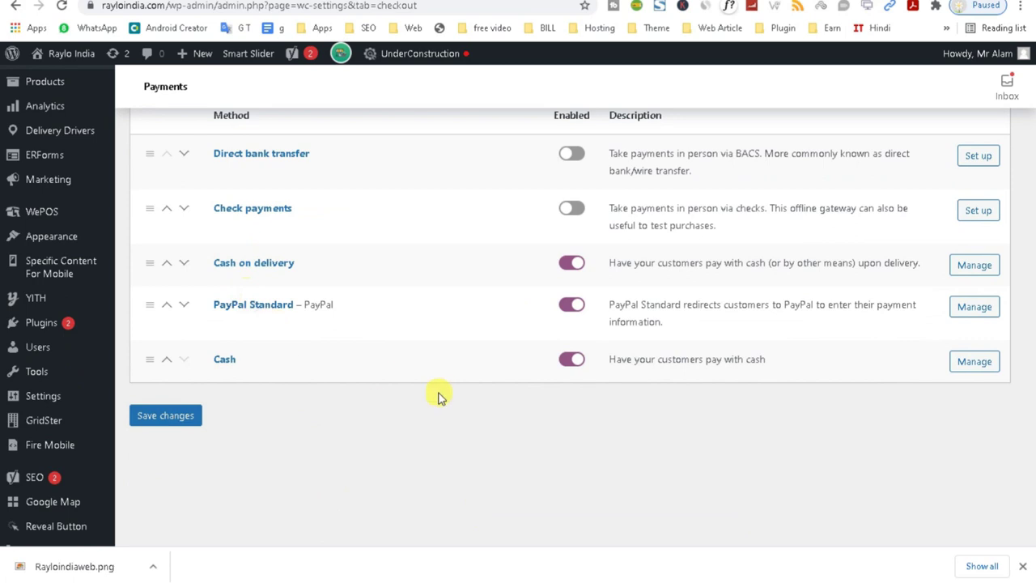
Go to the installed Plugins list, also opening it in a new tab.
right_click(39, 326)
left_click(81, 336)
left_click(41, 322)
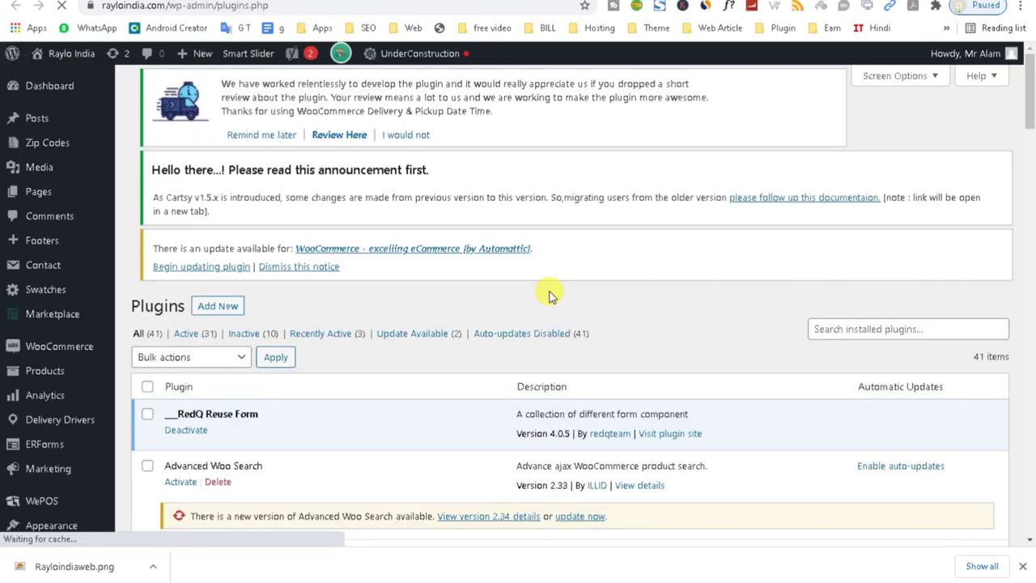
Search the installed plugins for 'vendor', then clear the search.
left_click(848, 327)
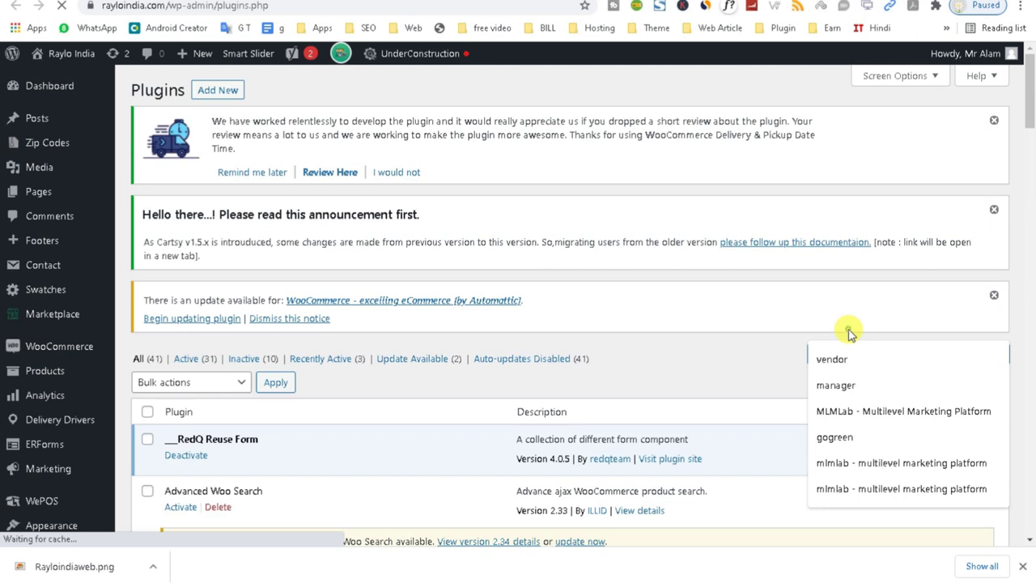
left_click(838, 358)
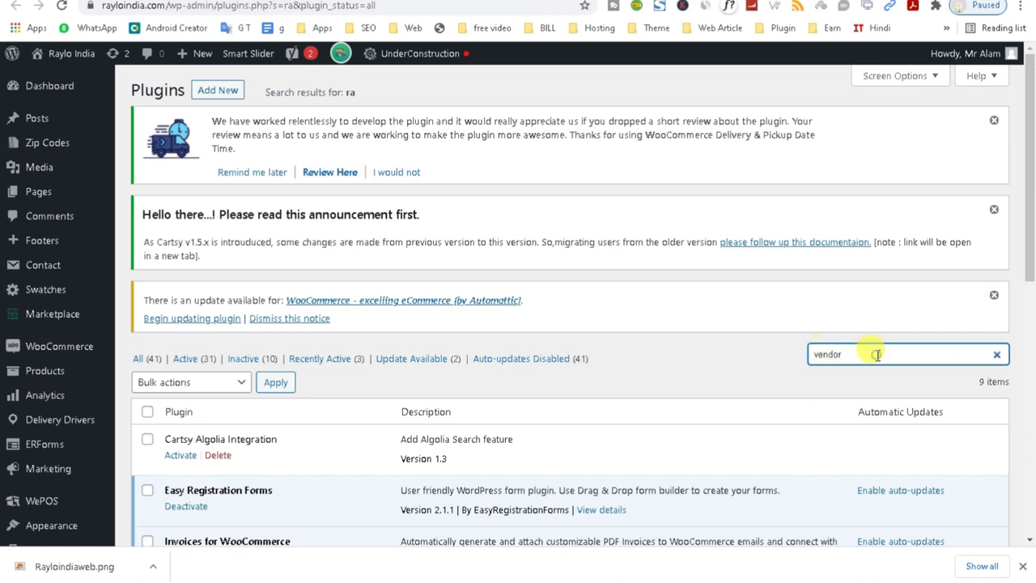
left_click_drag(1030, 264, 1032, 339)
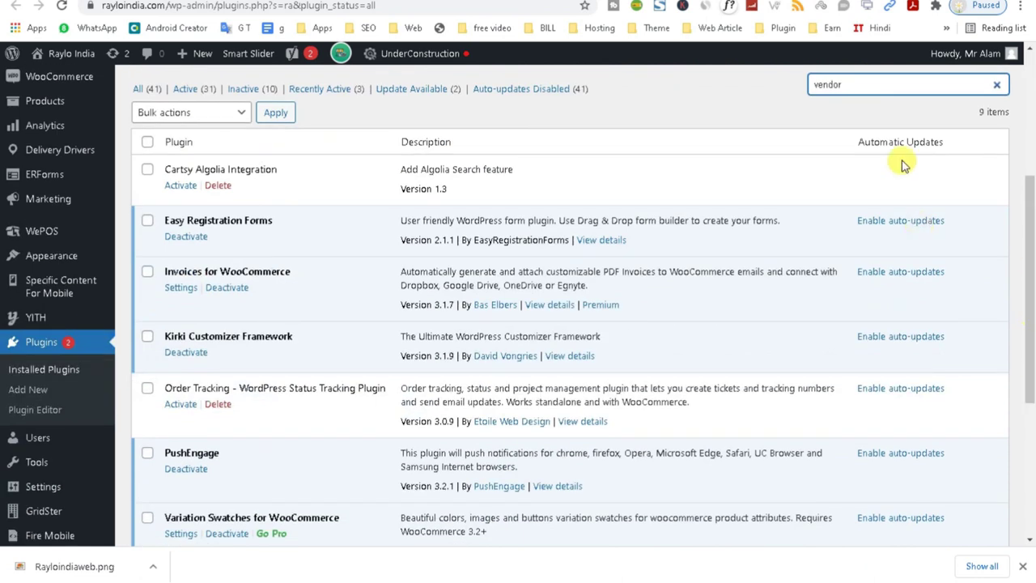
left_click(996, 85)
Search installed plugins for 'razo', find no match, and go to Add New plugins.
left_click(865, 85)
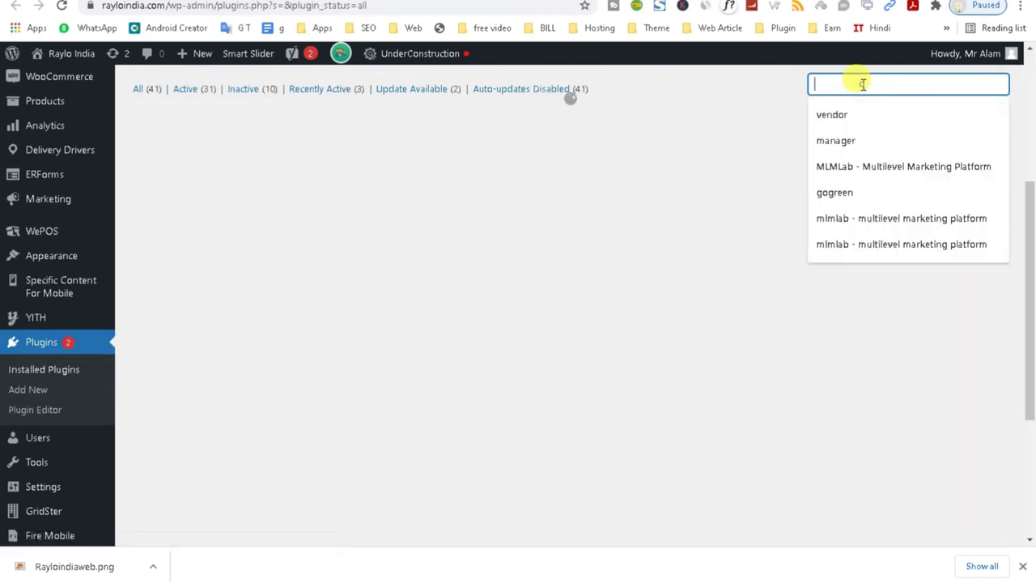
type("ra")
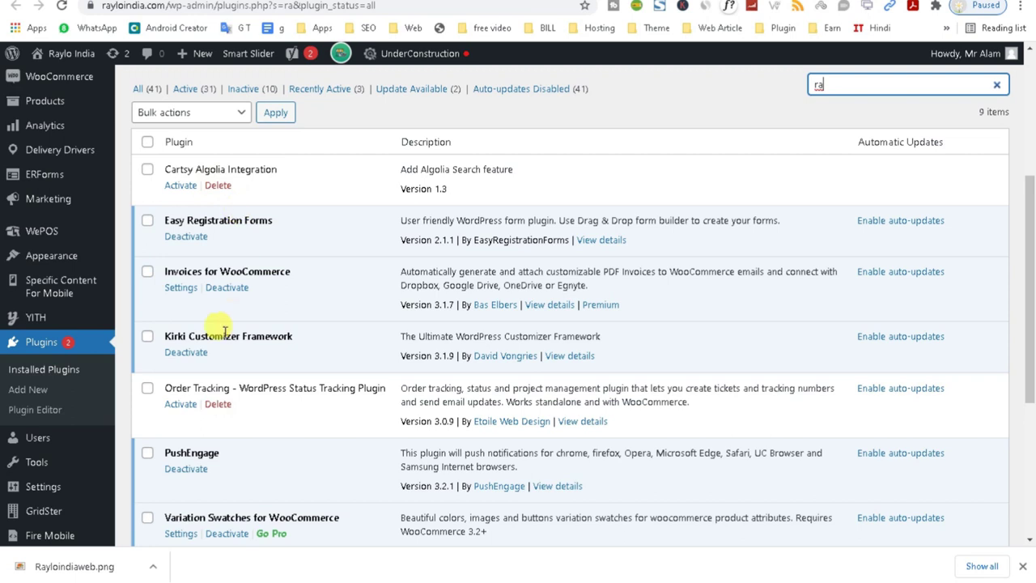
scroll(1027, 388, "down", 3)
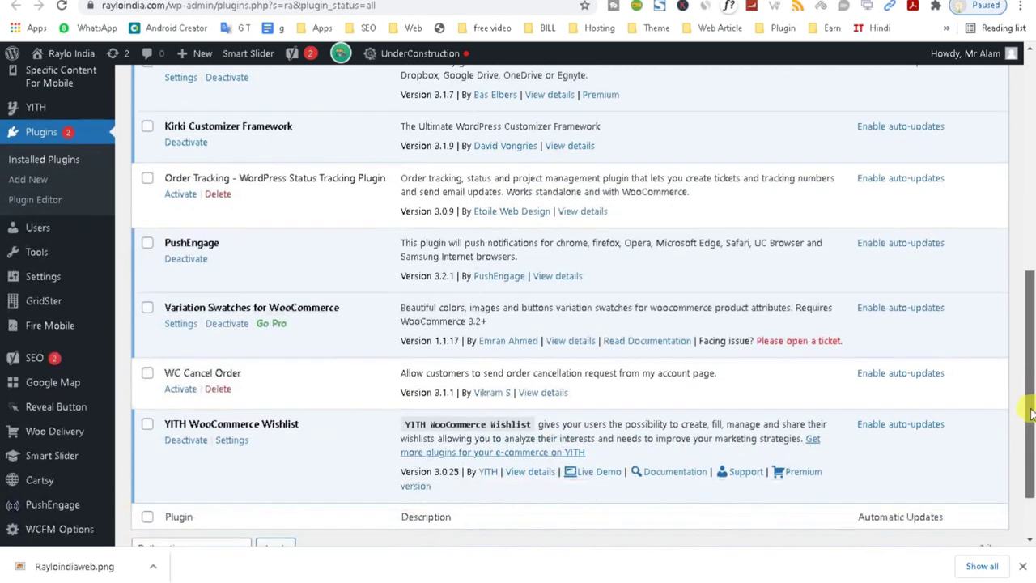
scroll(1027, 429, "up", 2)
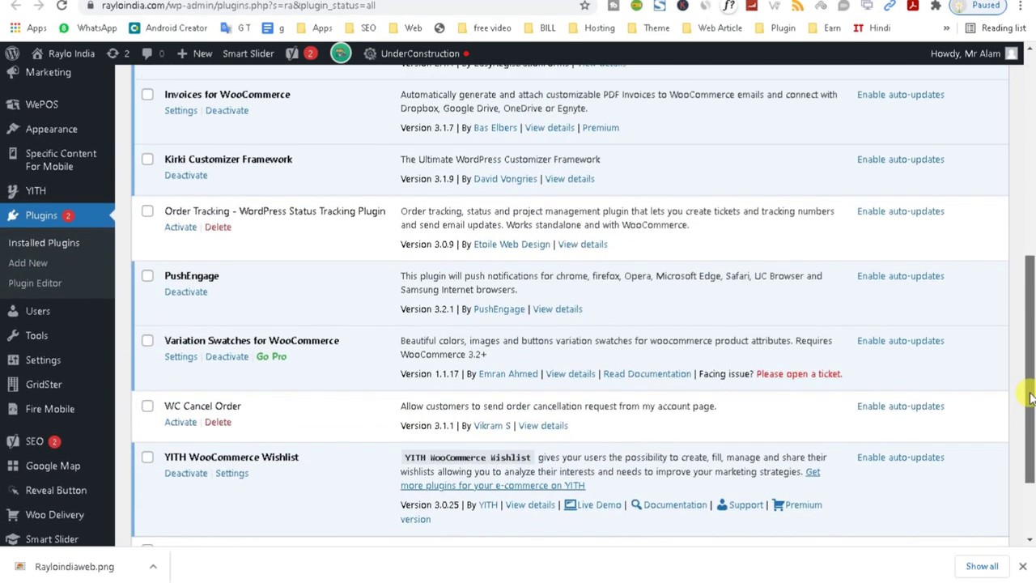
left_click_drag(1029, 397, 1028, 240)
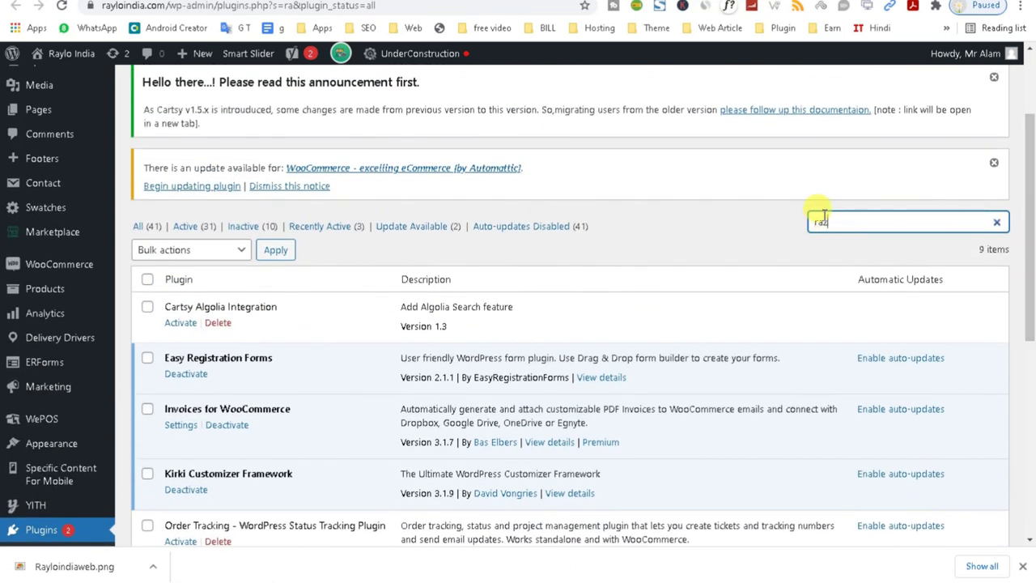
type("o")
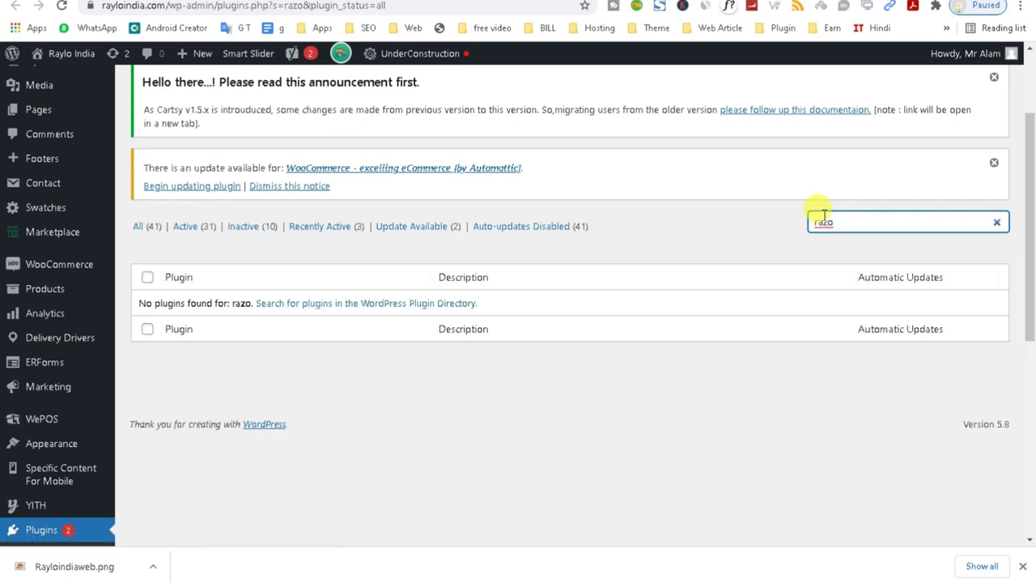
left_click_drag(1026, 254, 1028, 198)
left_click(198, 91)
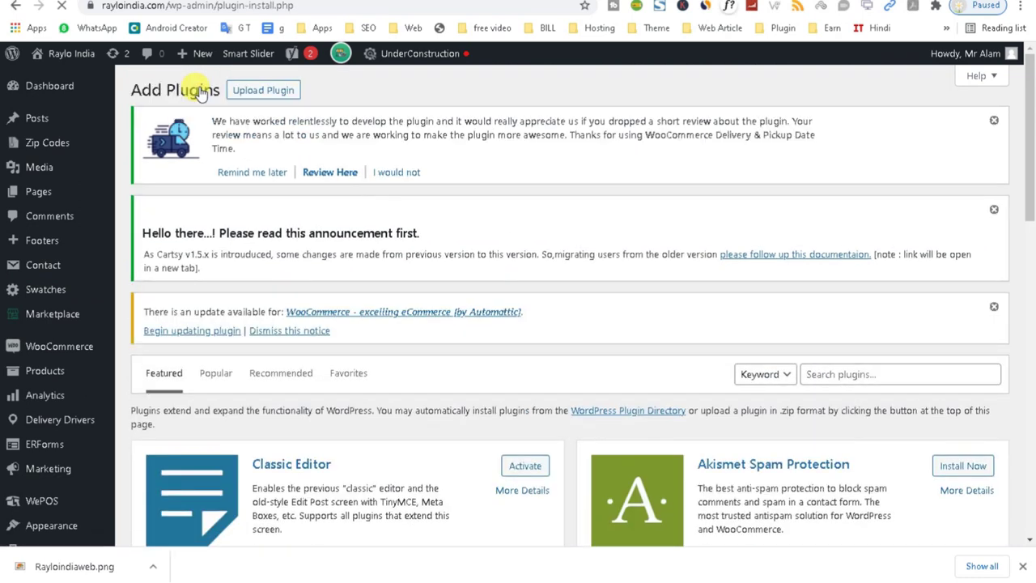
Search the plugin directory for 'razorpay', then install and activate Razorpay for WooCommerce.
left_click(832, 371)
type("razorpay")
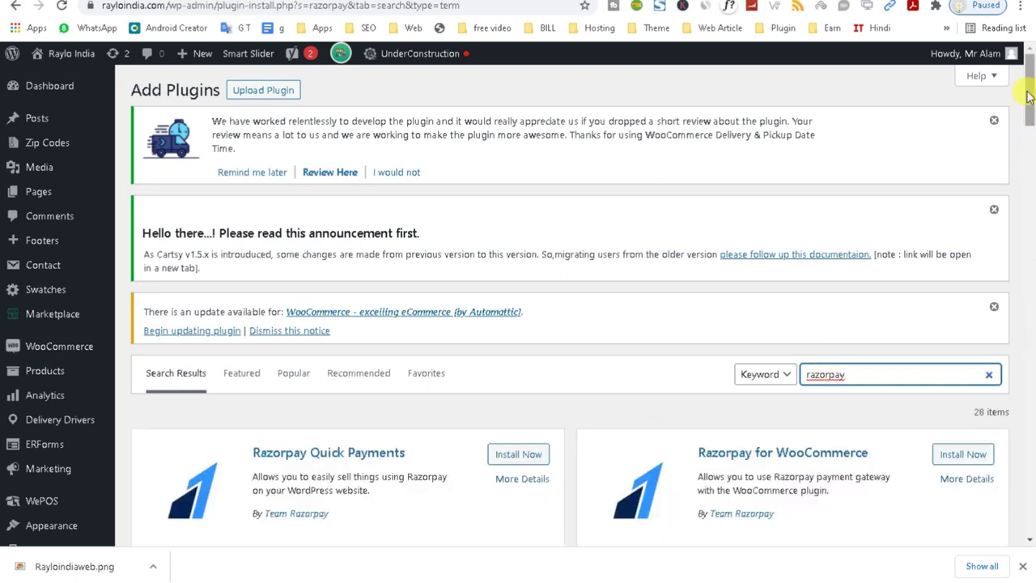
scroll(1032, 113, "down", 2)
scroll(1032, 114, "down", 1)
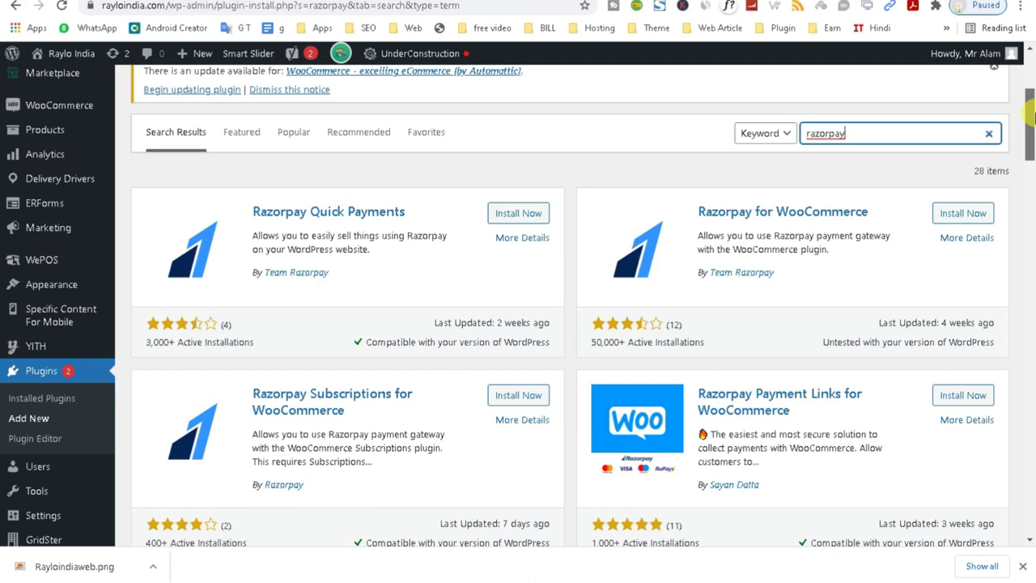
left_click_drag(1031, 116, 1032, 127)
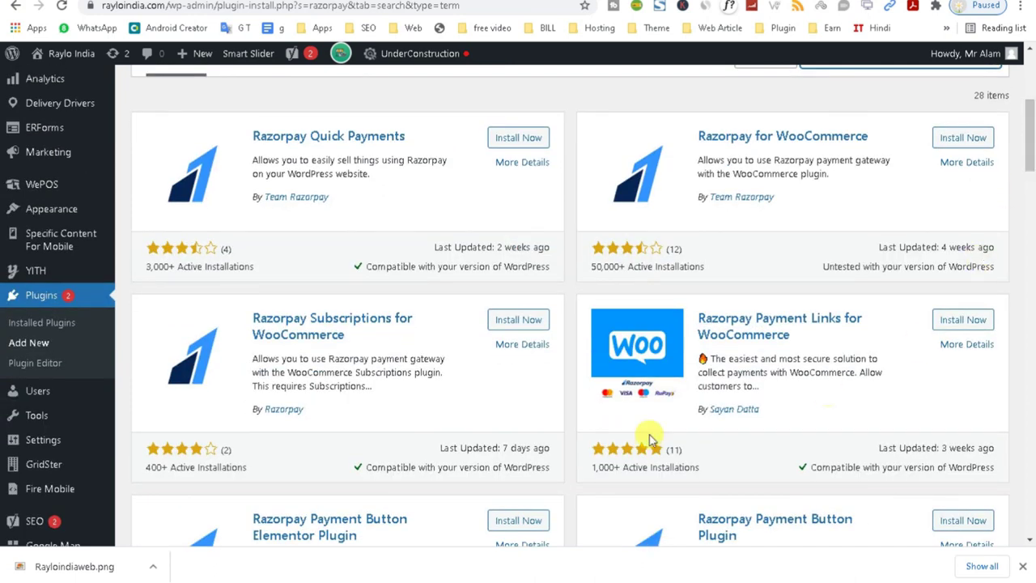
left_click(963, 141)
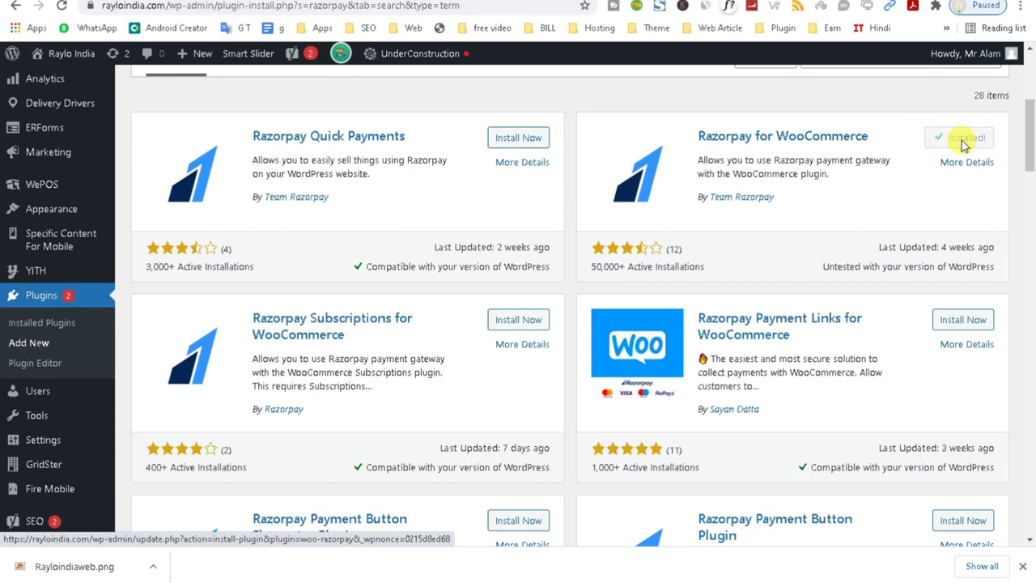
left_click(964, 139)
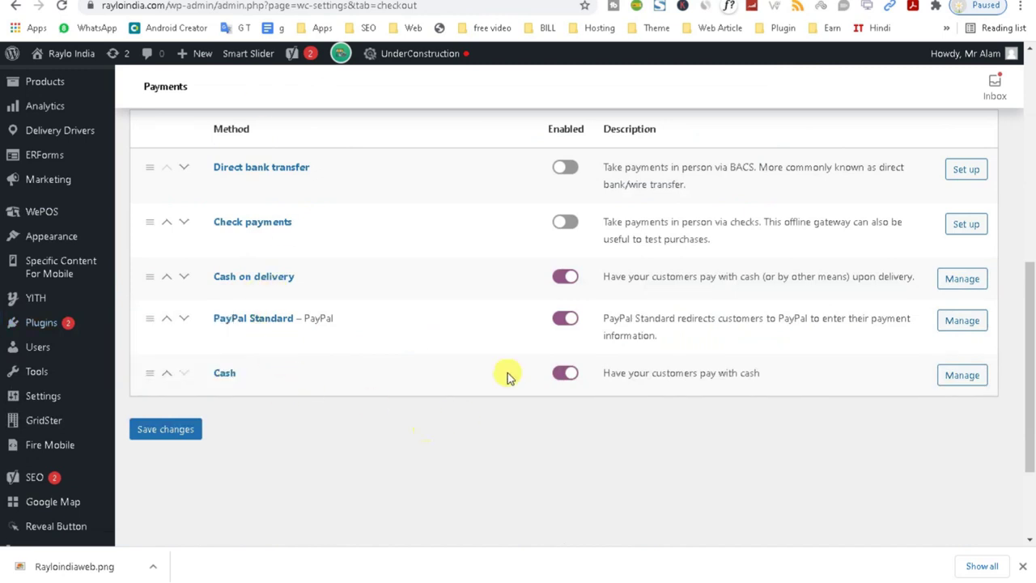
left_click(564, 320)
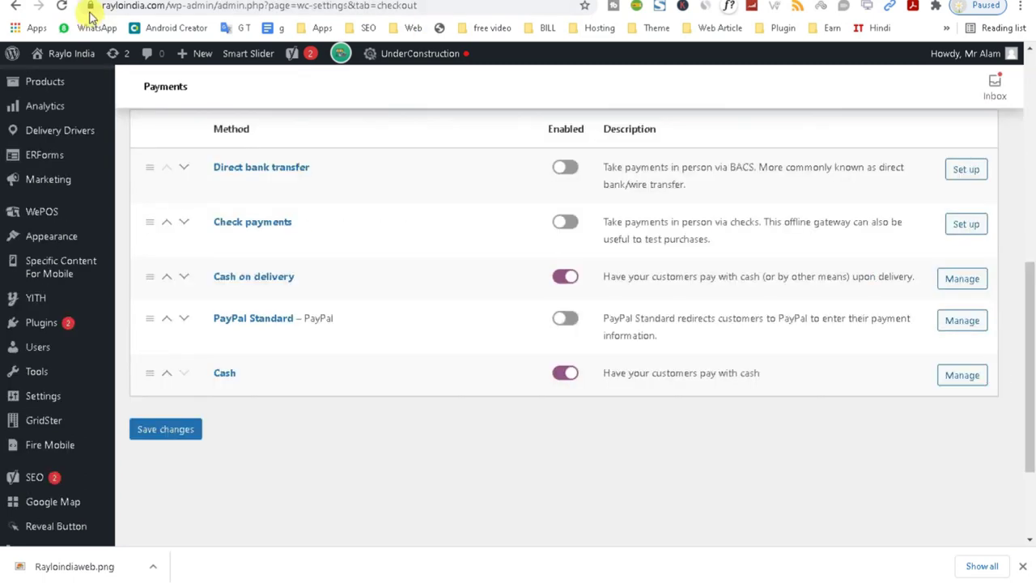
Switch to the incognito Rayloindia storefront window and scroll down to its footer login links.
left_click(63, 9)
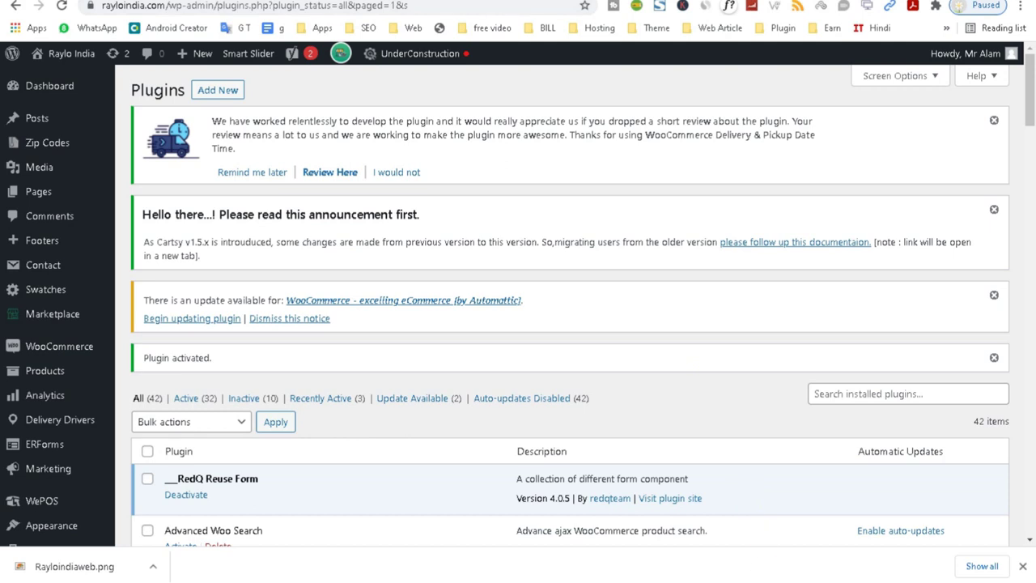
left_click(930, 559)
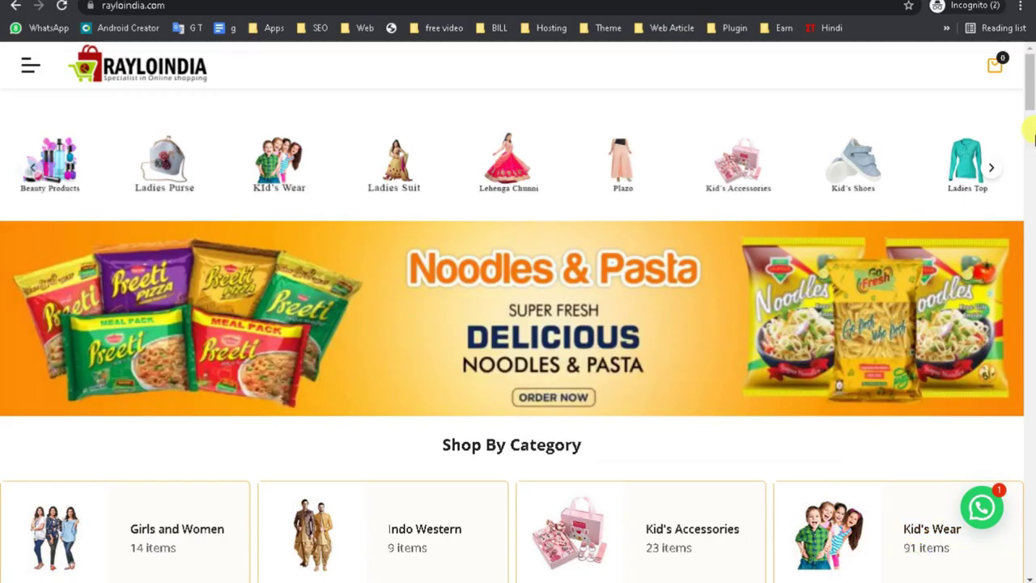
left_click_drag(1028, 81, 1026, 558)
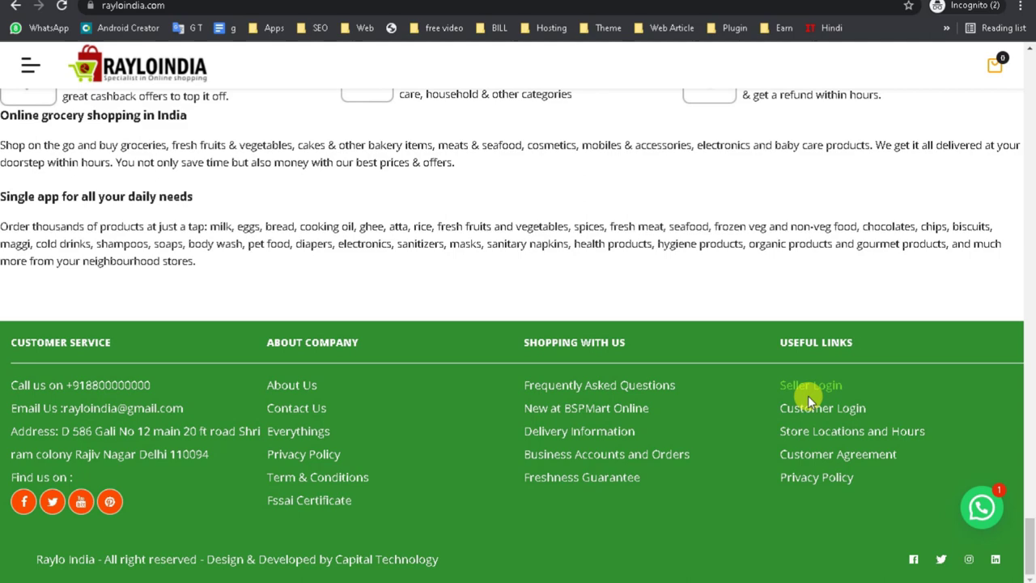
Return to the WordPress admin Plugins window and reload its timed-out page.
mouse_move(743, 576)
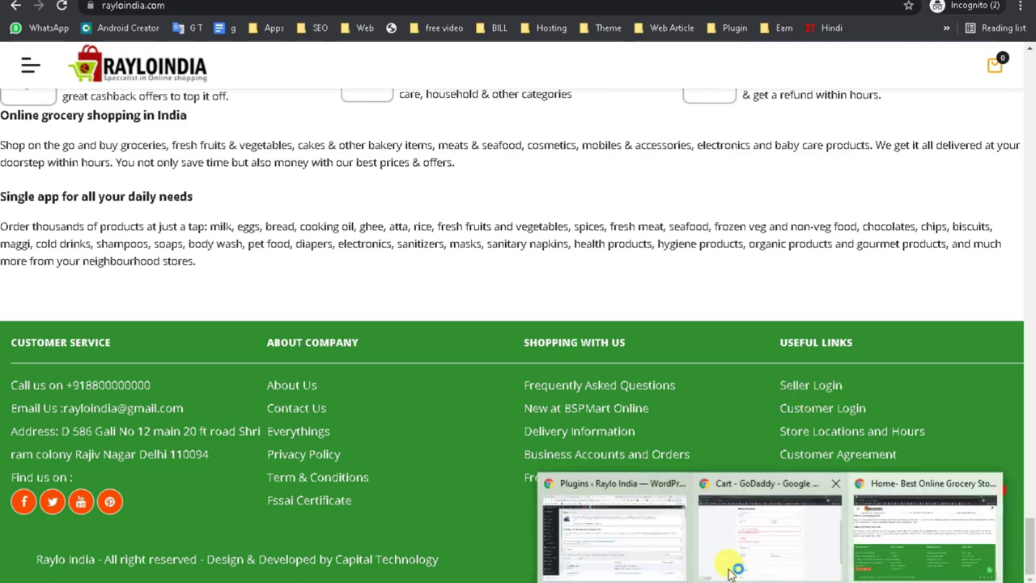
left_click(599, 559)
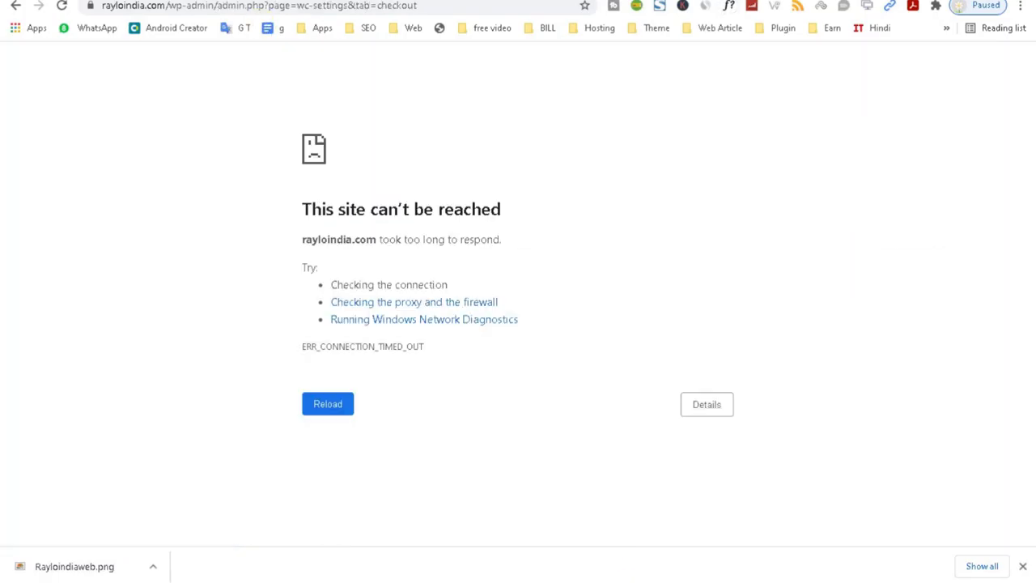
left_click(335, 397)
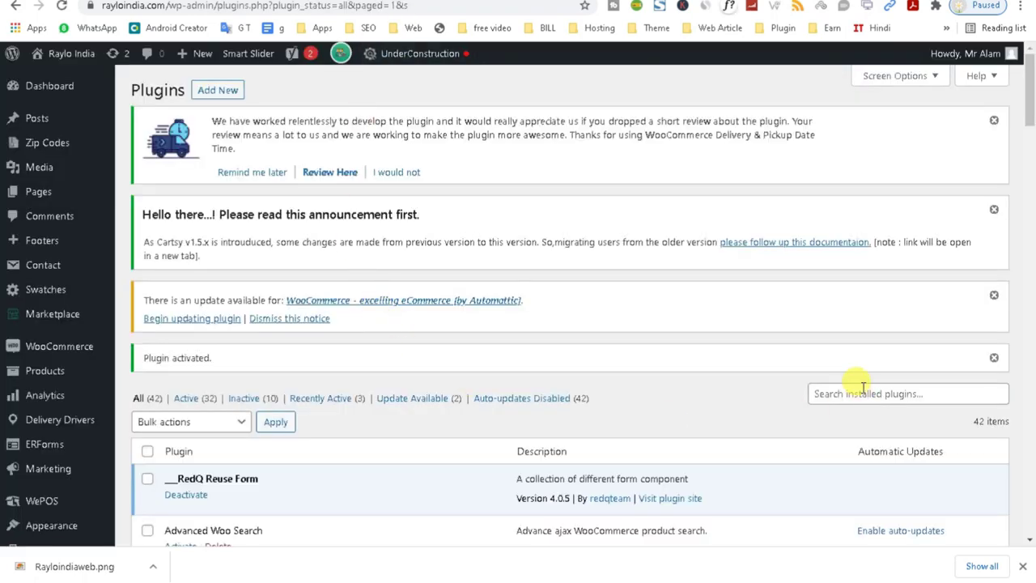
Search the installed plugins for 'wallet' and copy the search term.
left_click(830, 395)
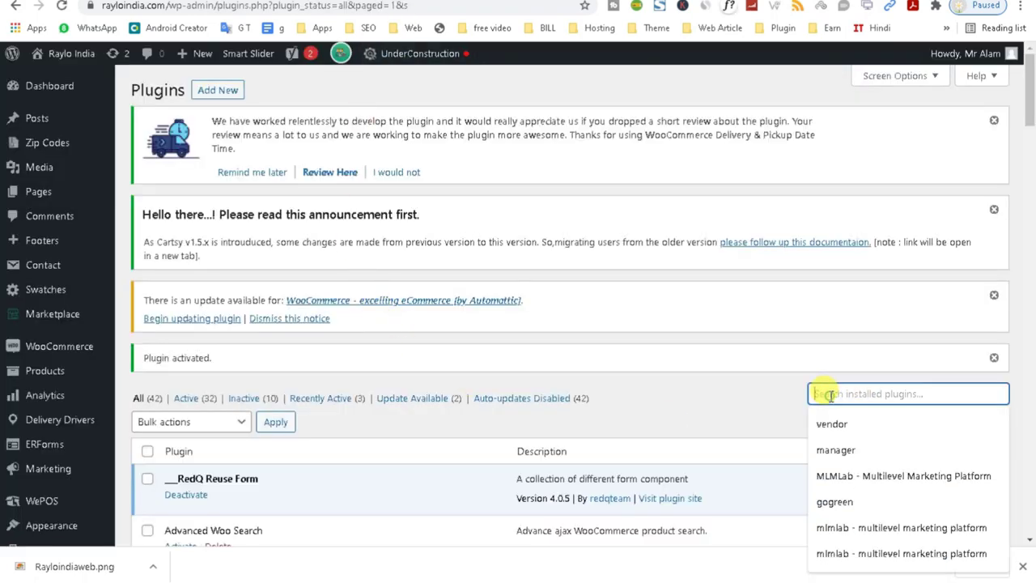
type("wallet")
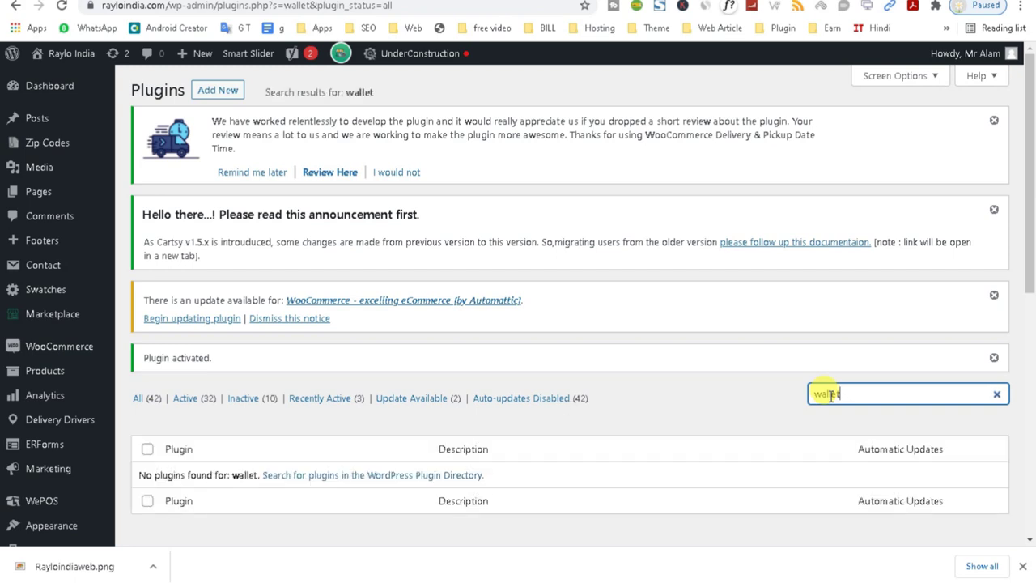
left_click_drag(855, 388, 780, 408)
right_click(824, 398)
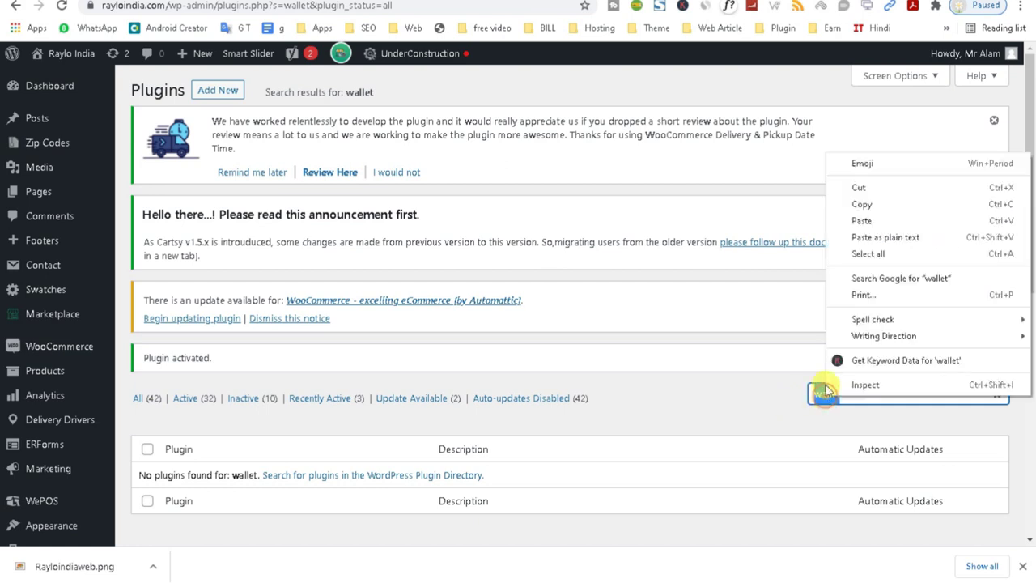
left_click(849, 204)
List all 42 installed plugins again, scroll through them, and go to Add Plugins.
left_click(147, 403)
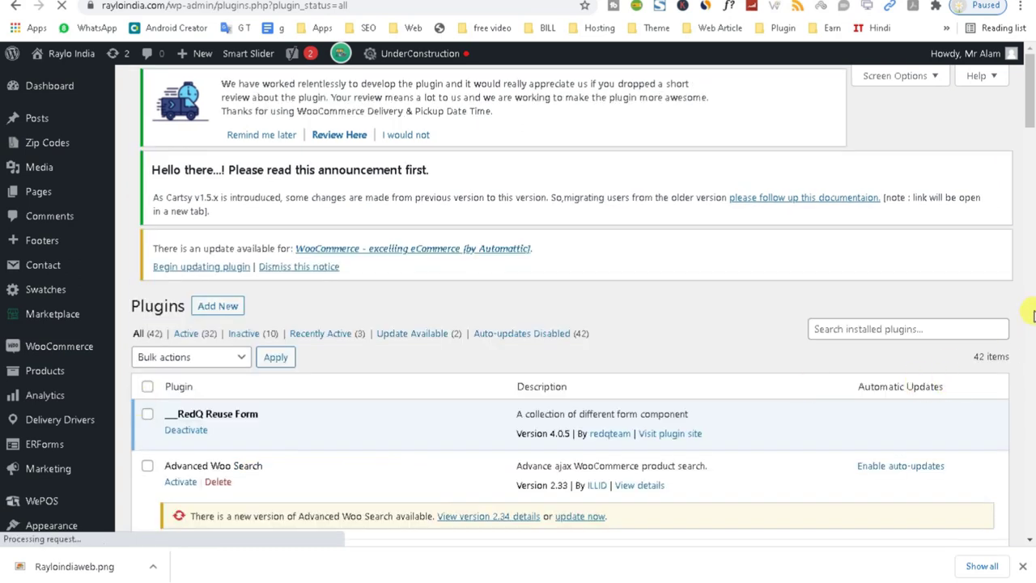
scroll(1032, 174, "down", 8)
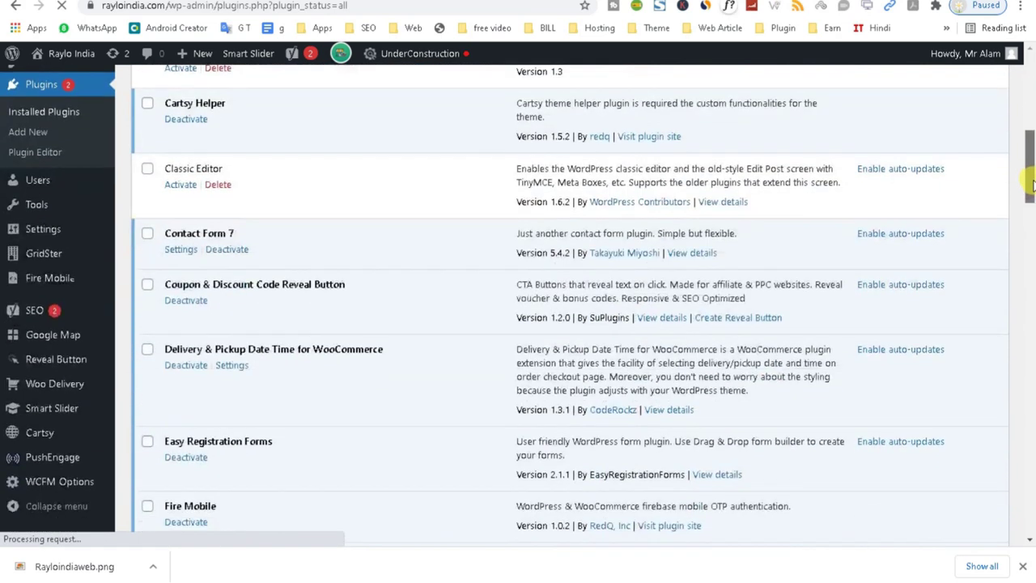
left_click_drag(1032, 185, 1008, 535)
left_click_drag(994, 469, 1025, 105)
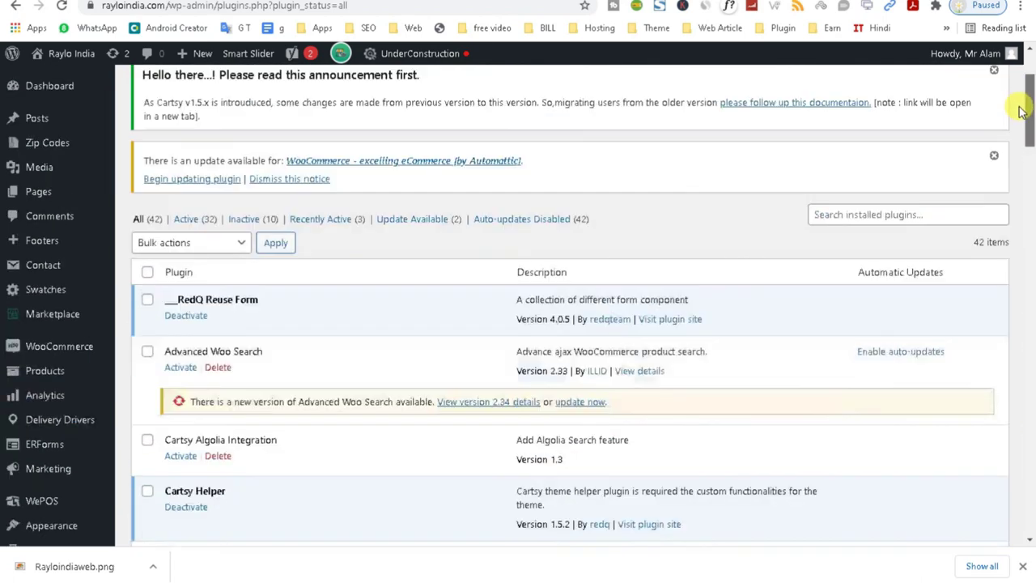
left_click(217, 97)
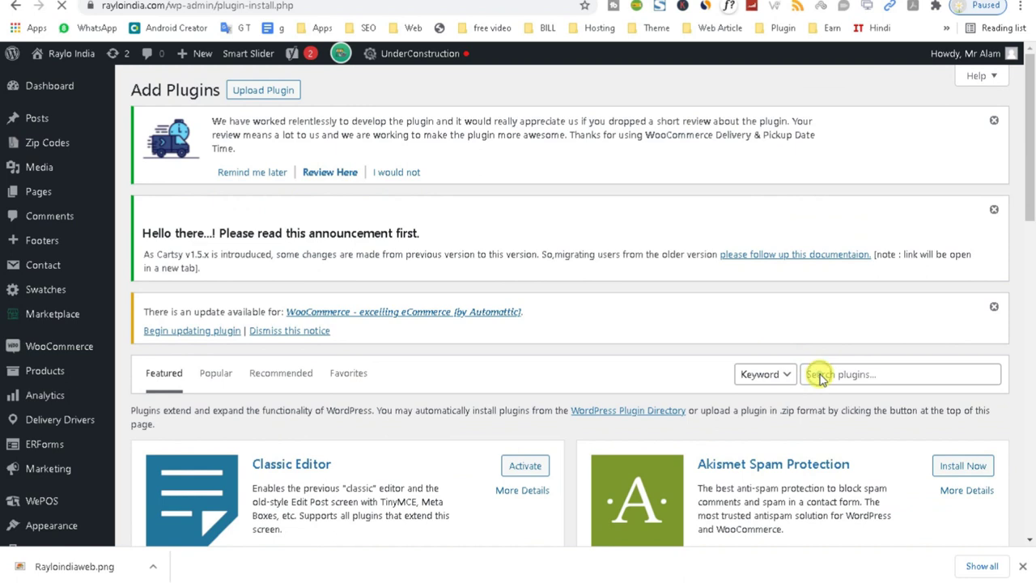
left_click(823, 374)
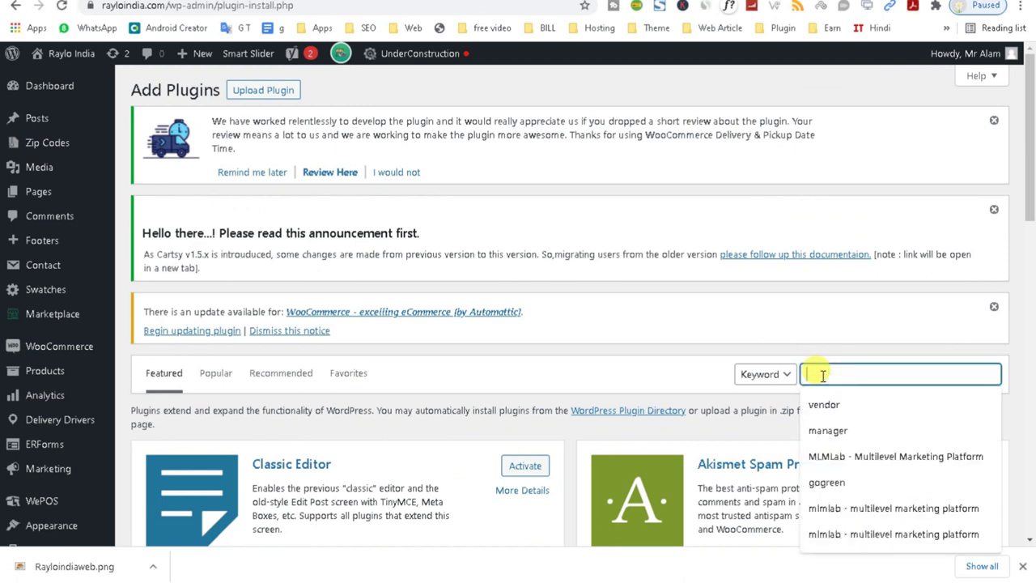
Search the directory for 'wallet' and install TeraWallet – For WooCommerce.
type("wallet")
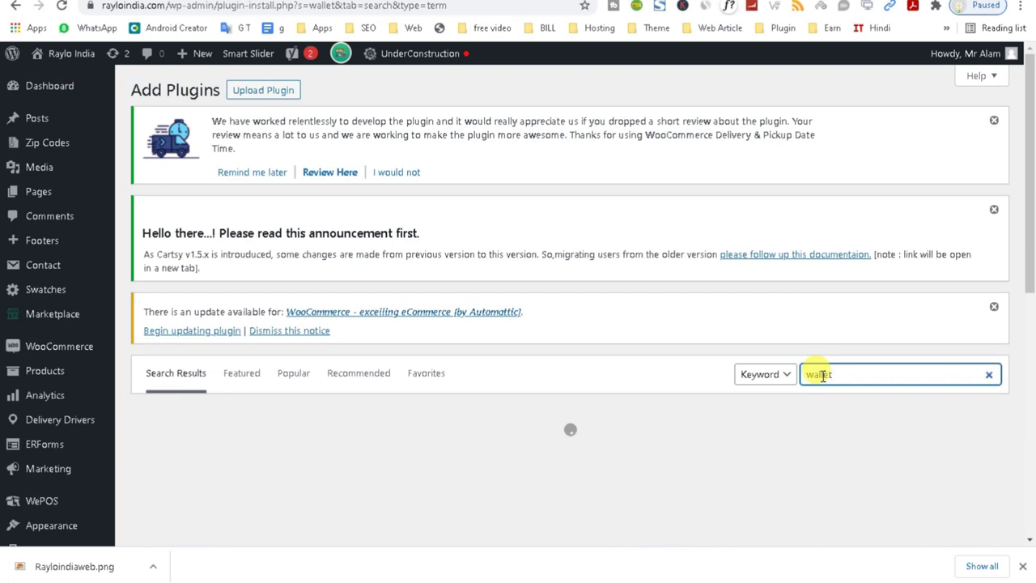
left_click(522, 456)
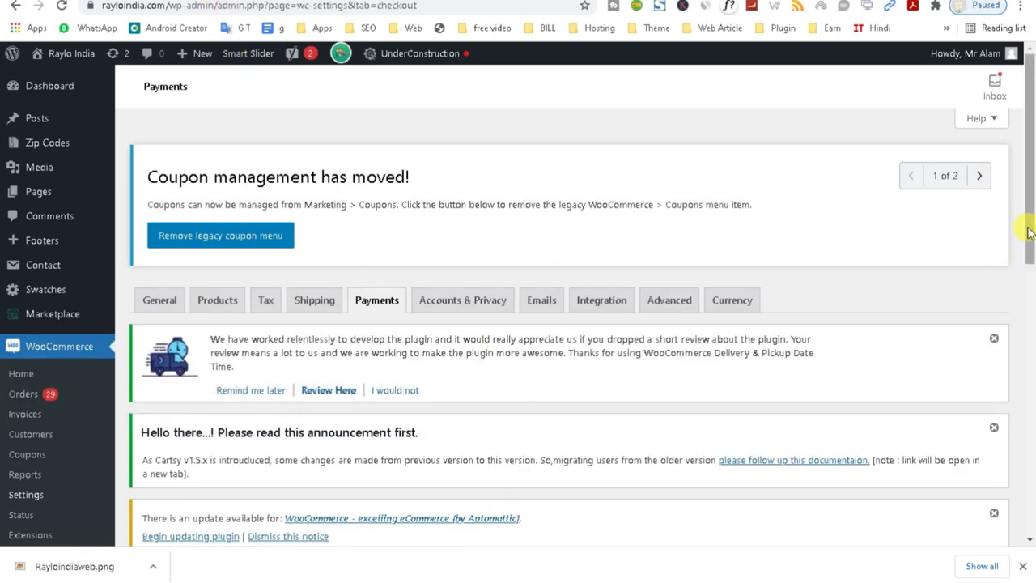
left_click_drag(1028, 225, 1031, 454)
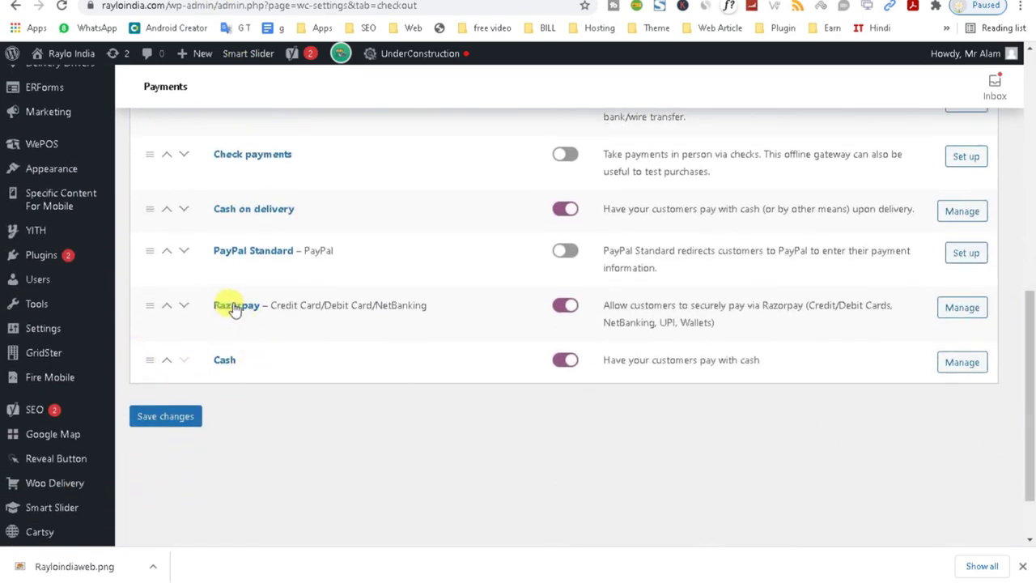
Save the payment methods, view Razorpay settings, and activate the TeraWallet plugin.
triple_click(345, 300)
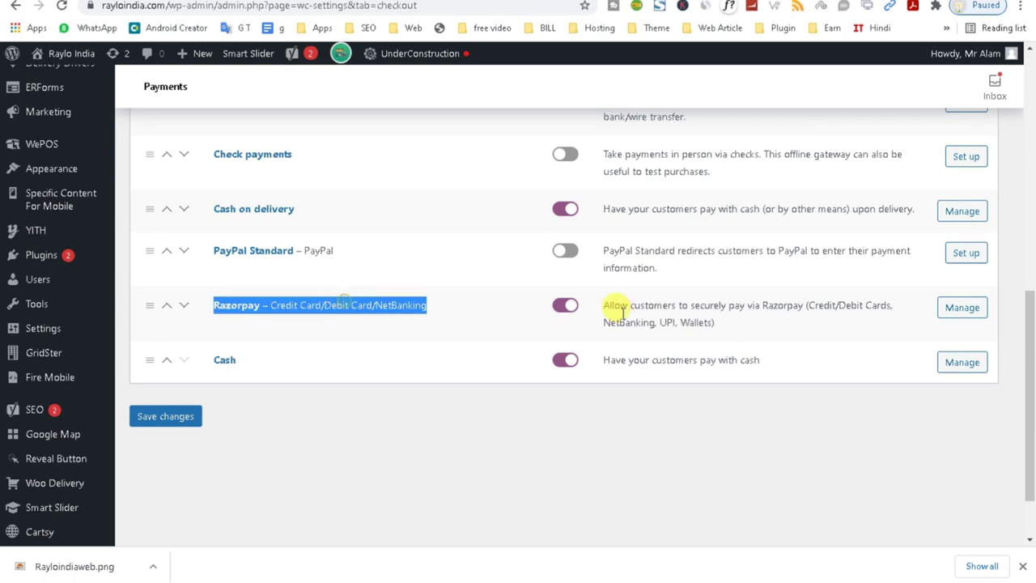
left_click(185, 419)
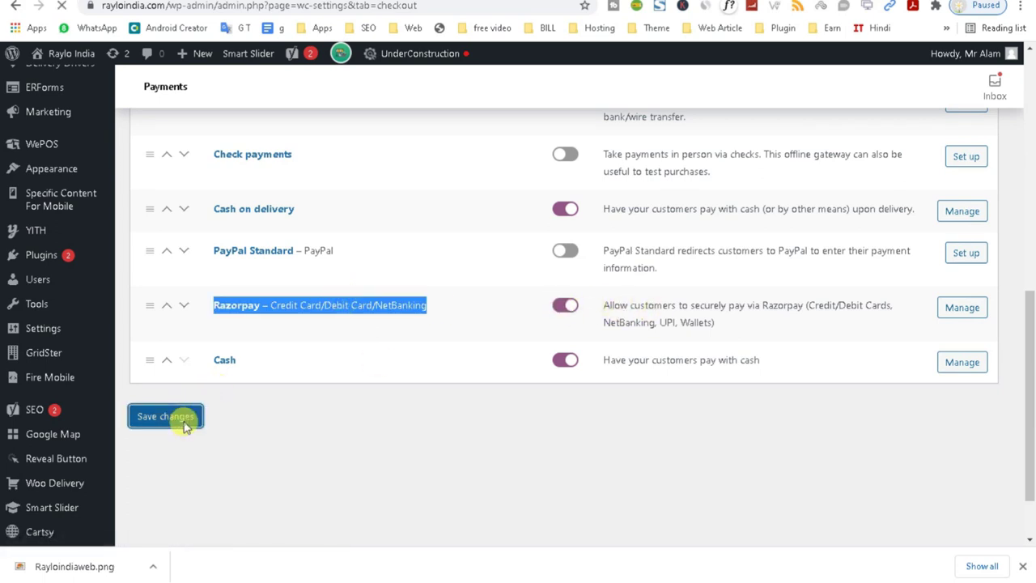
left_click(944, 316)
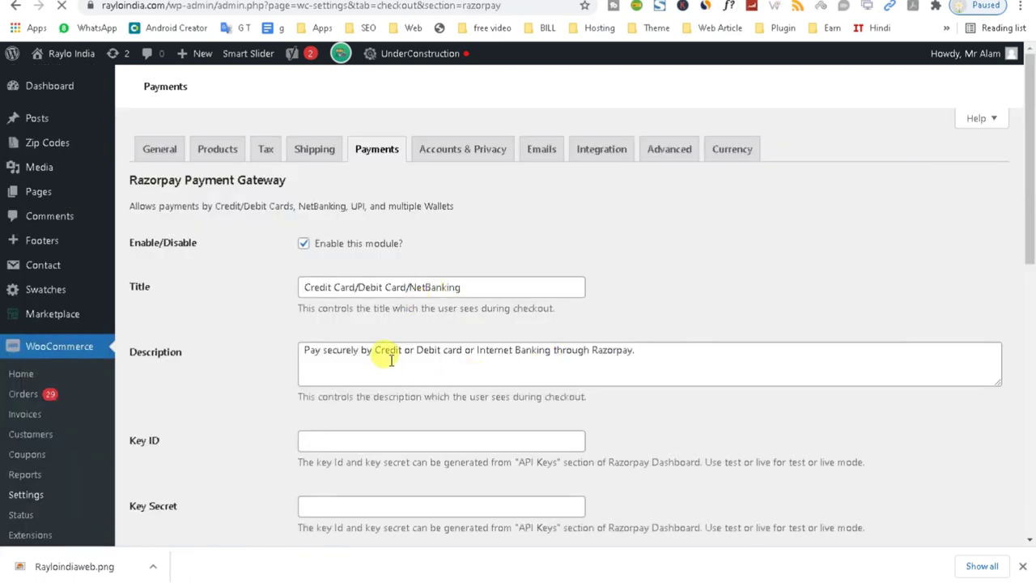
left_click(391, 355)
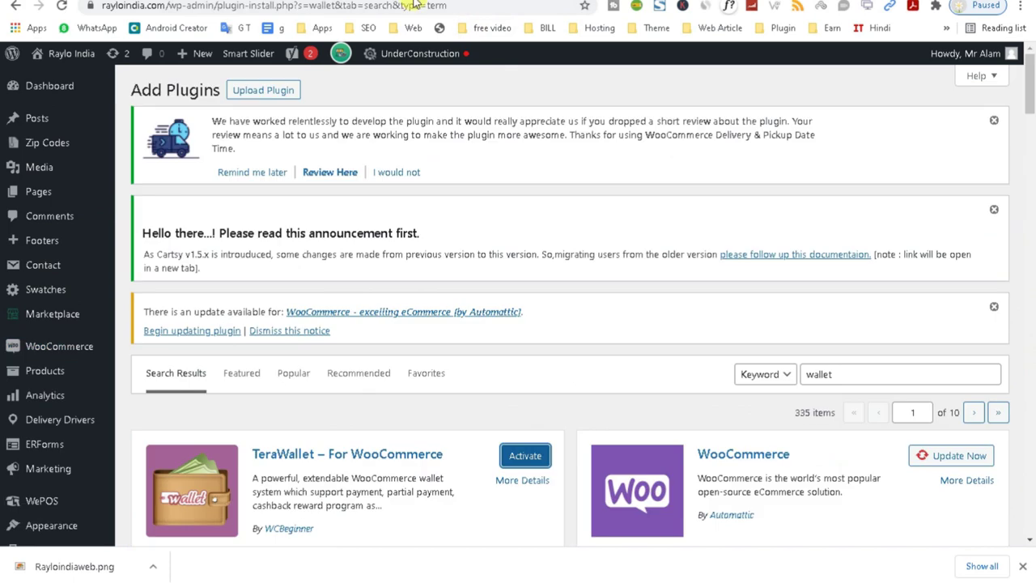
left_click(525, 457)
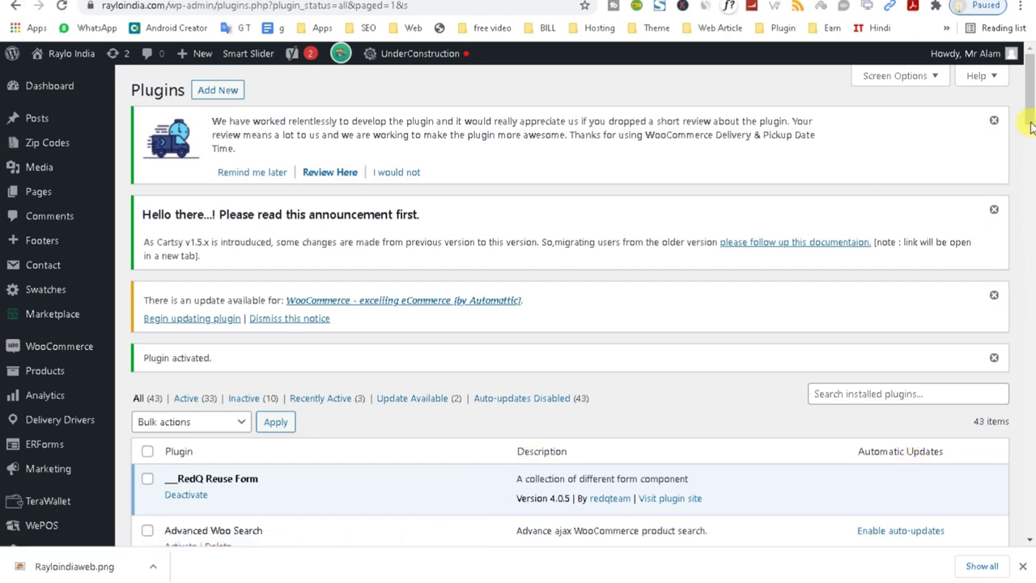
scroll(1031, 125, "down", 2)
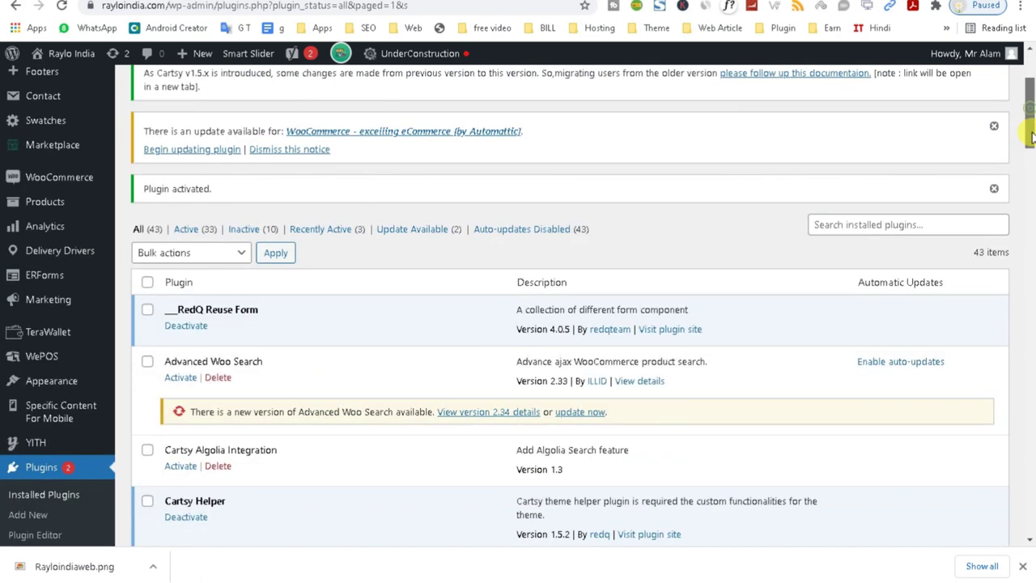
Check each user's TeraWallet balance, including the ₹ 51.00 remaining, then go to Actions.
left_click(44, 338)
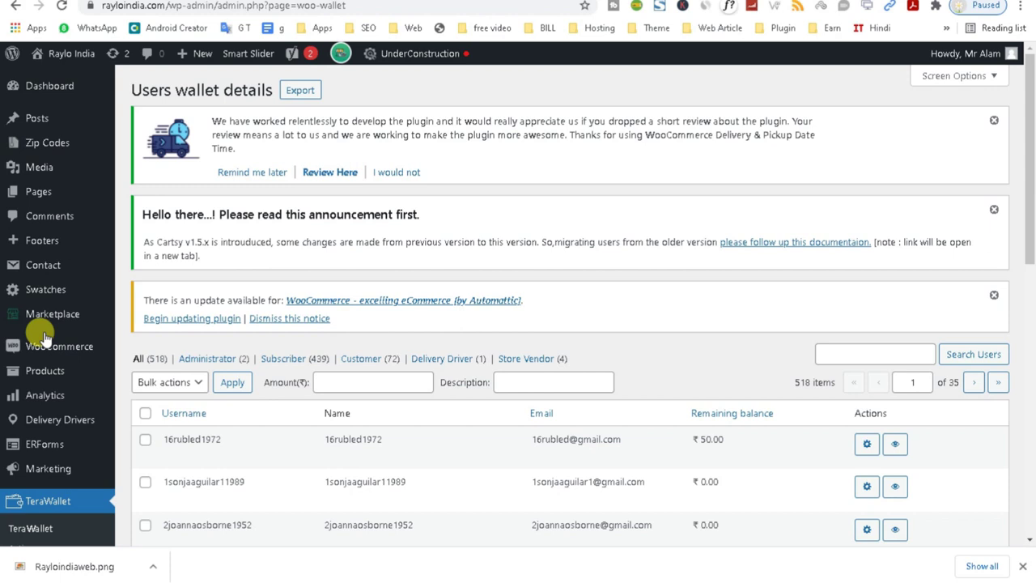
left_click_drag(1021, 191, 1028, 315)
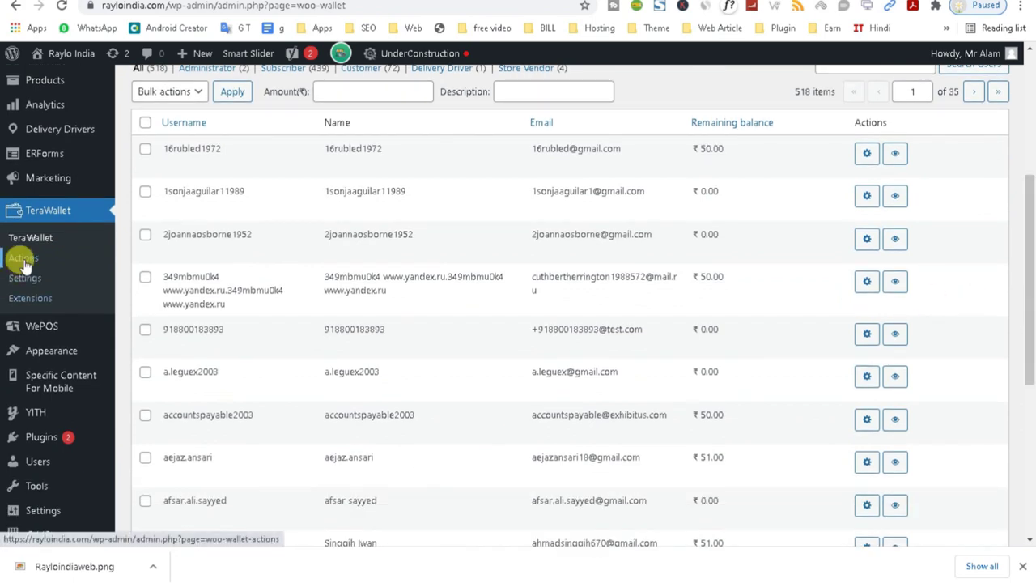
left_click_drag(1031, 308, 1026, 280)
left_click_drag(686, 185, 740, 208)
left_click_drag(694, 311, 766, 335)
left_click_drag(689, 370, 687, 416)
left_click(709, 448)
left_click_drag(710, 495, 756, 491)
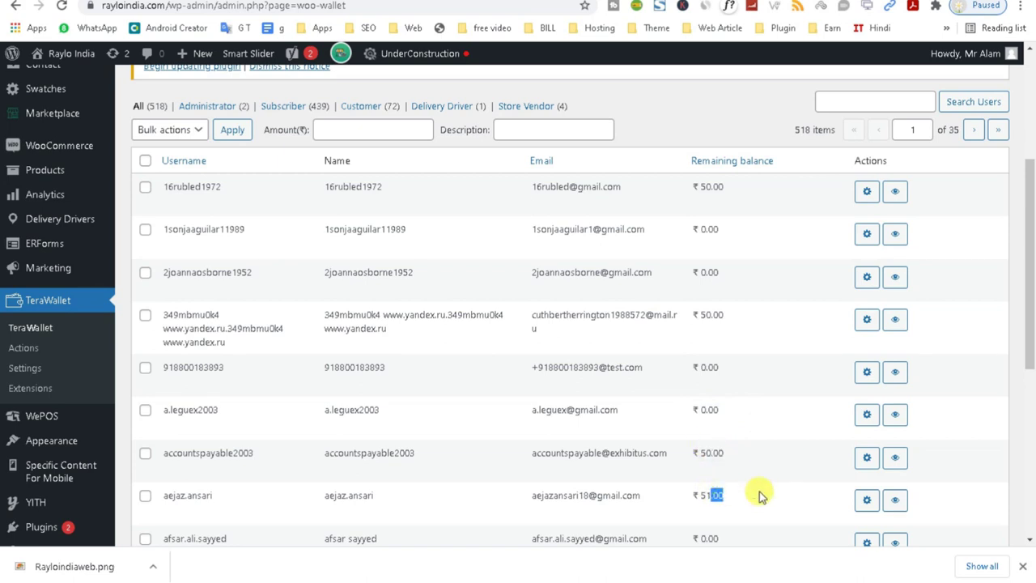
left_click(46, 348)
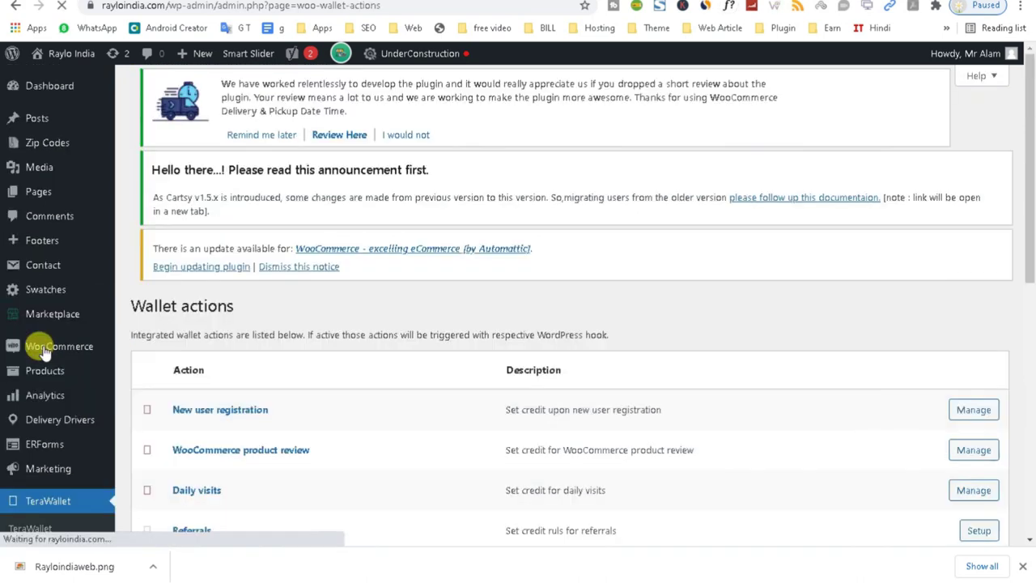
Look over the wallet actions and open the New user registration credit settings.
left_click_drag(1028, 202, 1032, 275)
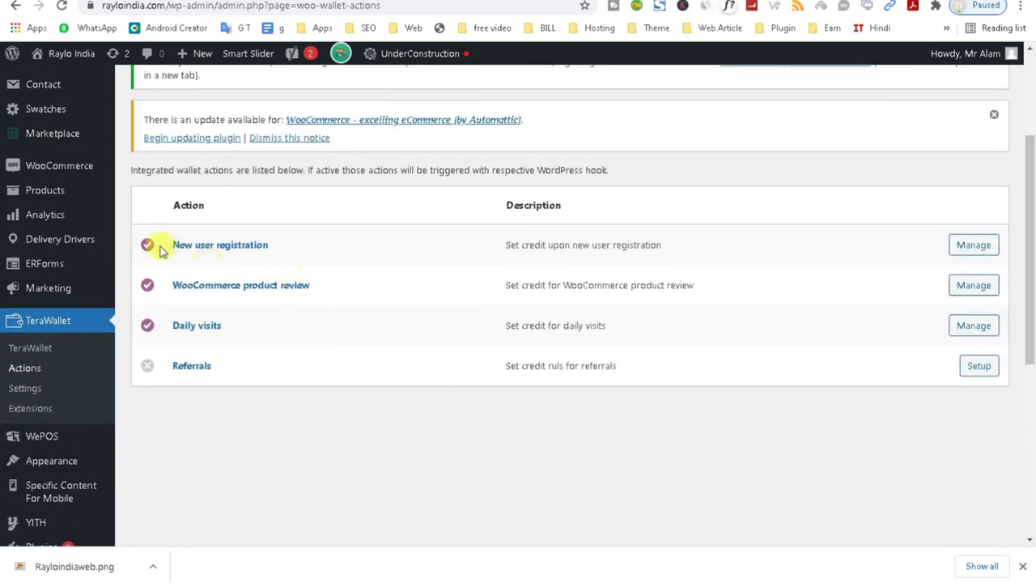
left_click_drag(165, 245, 309, 250)
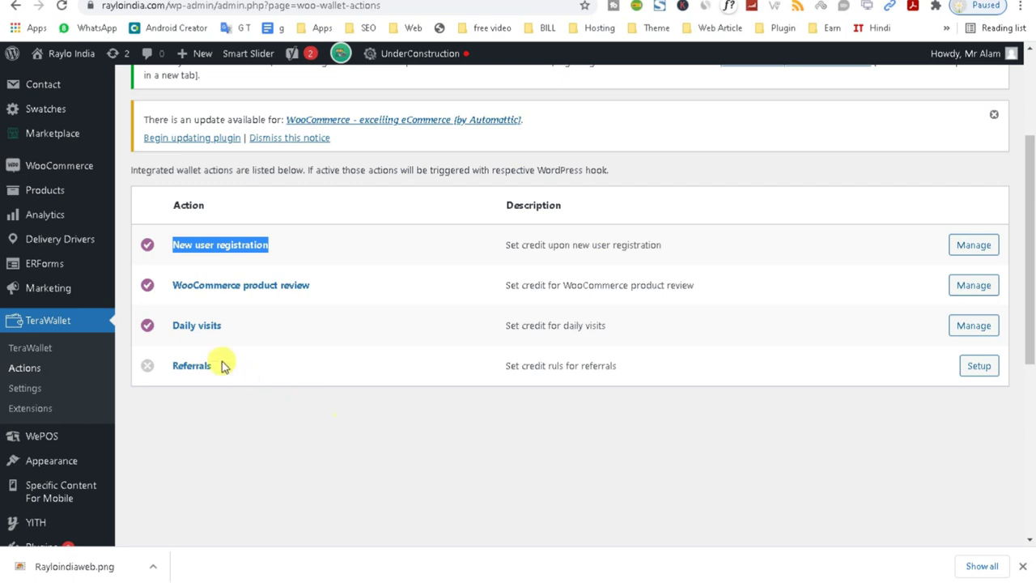
left_click_drag(167, 285, 362, 310)
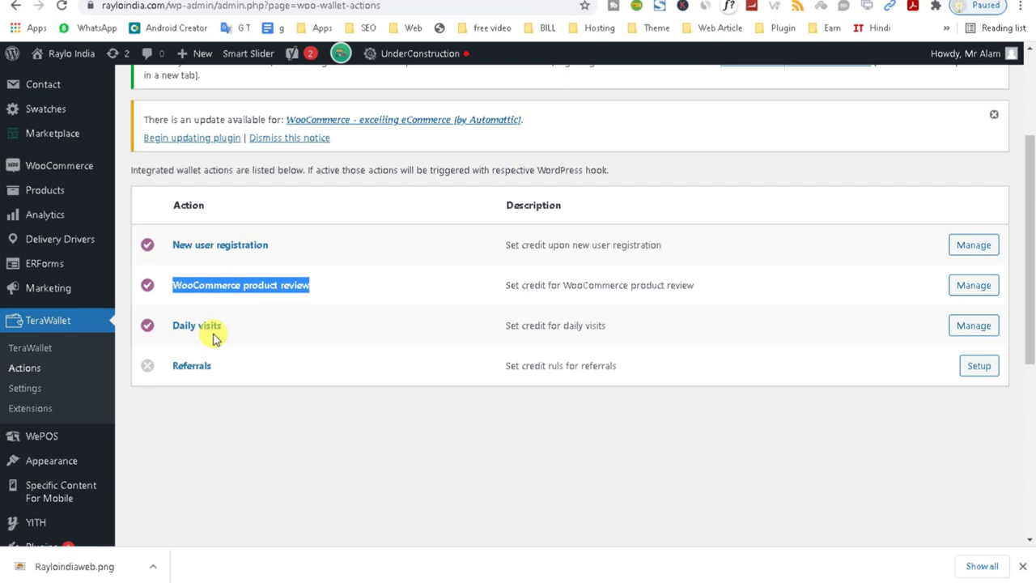
left_click(973, 247)
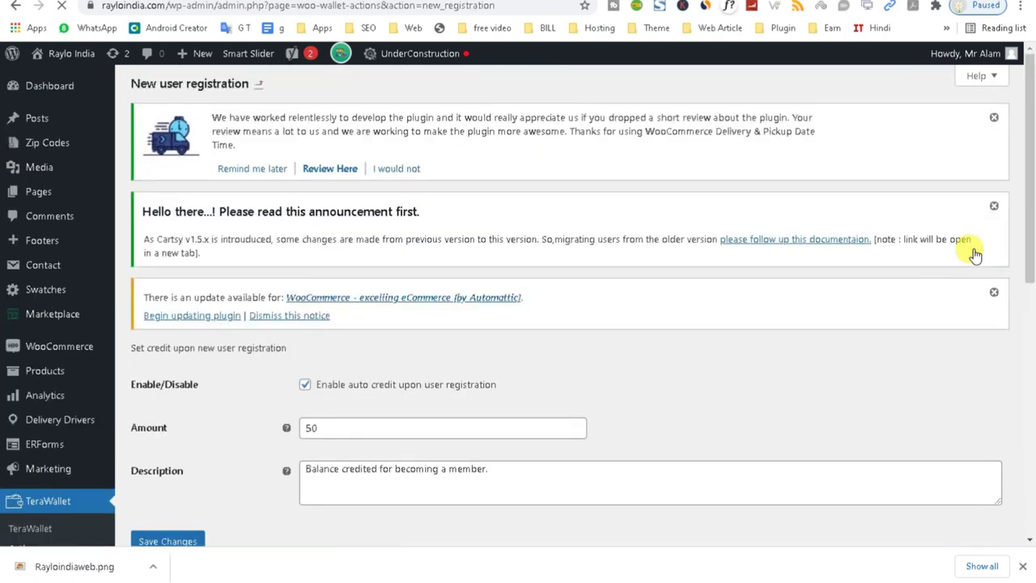
Turn off auto credit on user registration, set the amount to 0, and save.
left_click_drag(1027, 226, 1026, 283)
left_click(336, 272)
left_click_drag(336, 272, 243, 272)
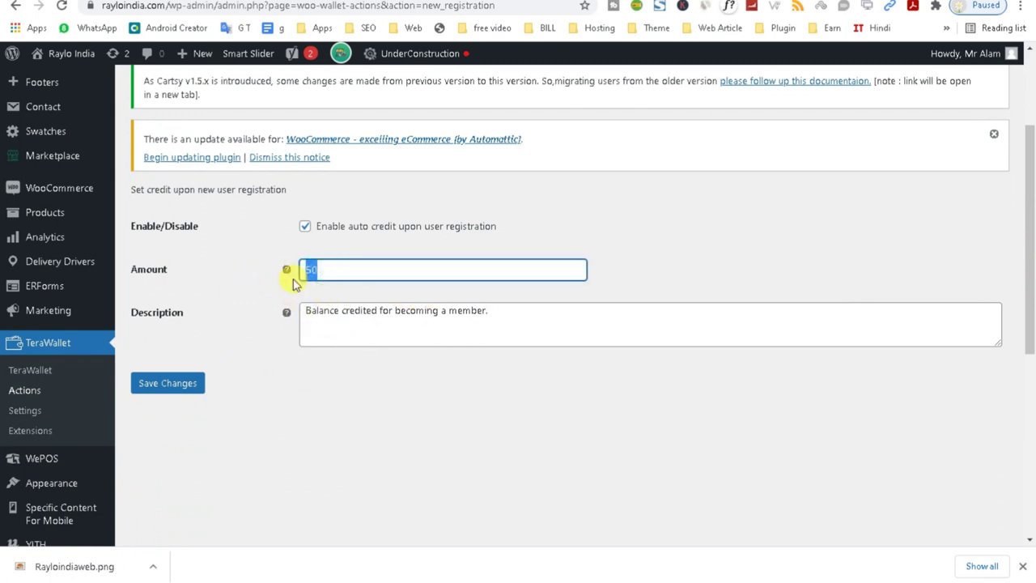
left_click(304, 231)
left_click_drag(334, 267, 302, 270)
left_click(188, 387)
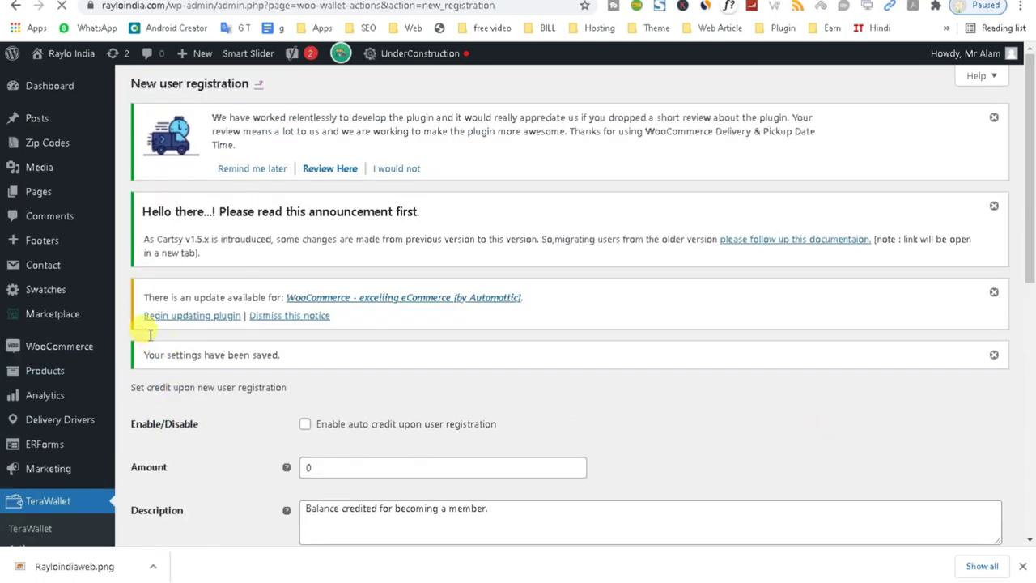
left_click_drag(1026, 192, 1030, 360)
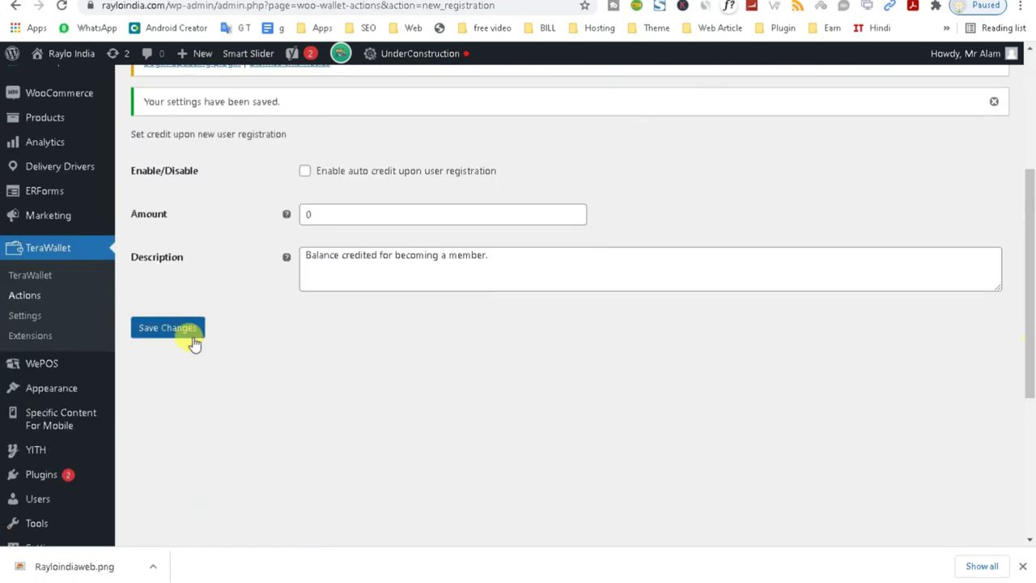
left_click(16, 297)
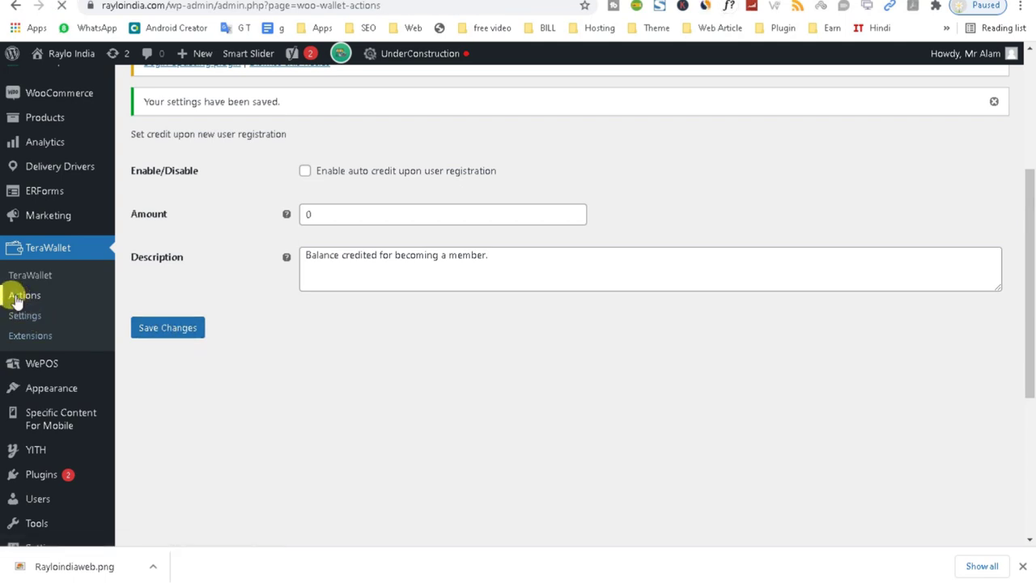
left_click_drag(1034, 229, 1033, 282)
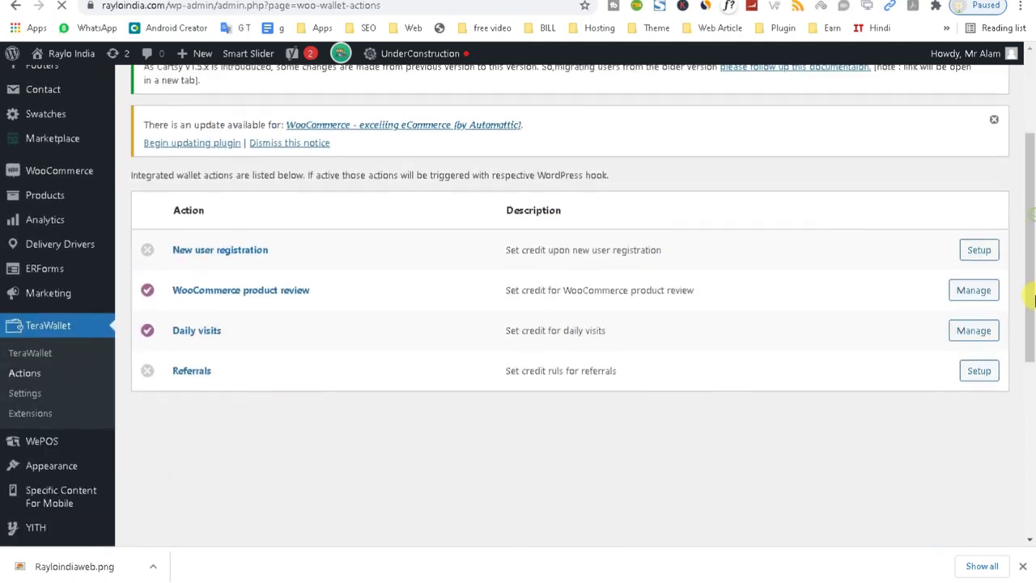
Open the WooCommerce product review credit settings, clear its amount of 2, and go back.
left_click(982, 295)
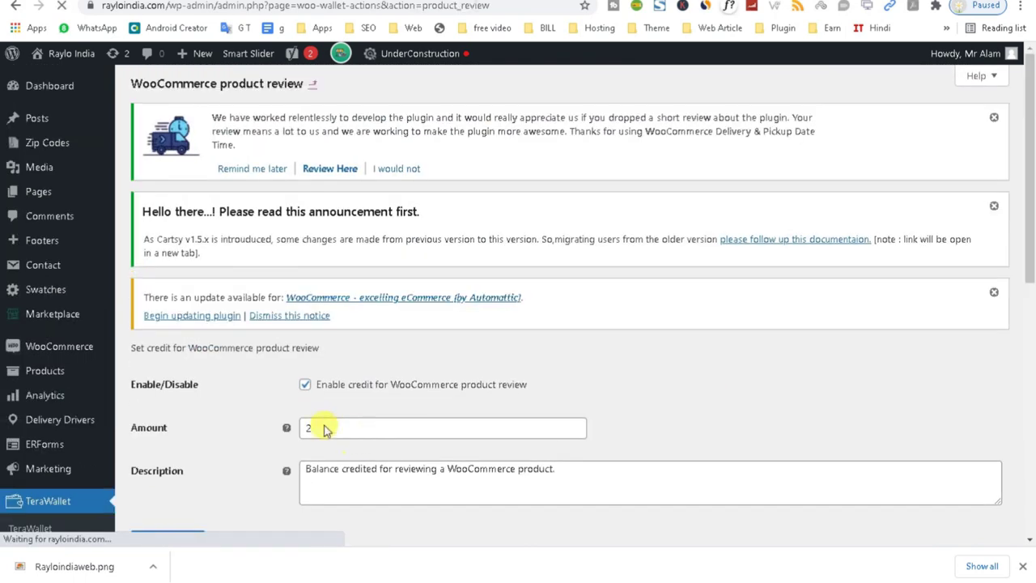
left_click_drag(147, 388, 352, 394)
left_click_drag(416, 385, 481, 393)
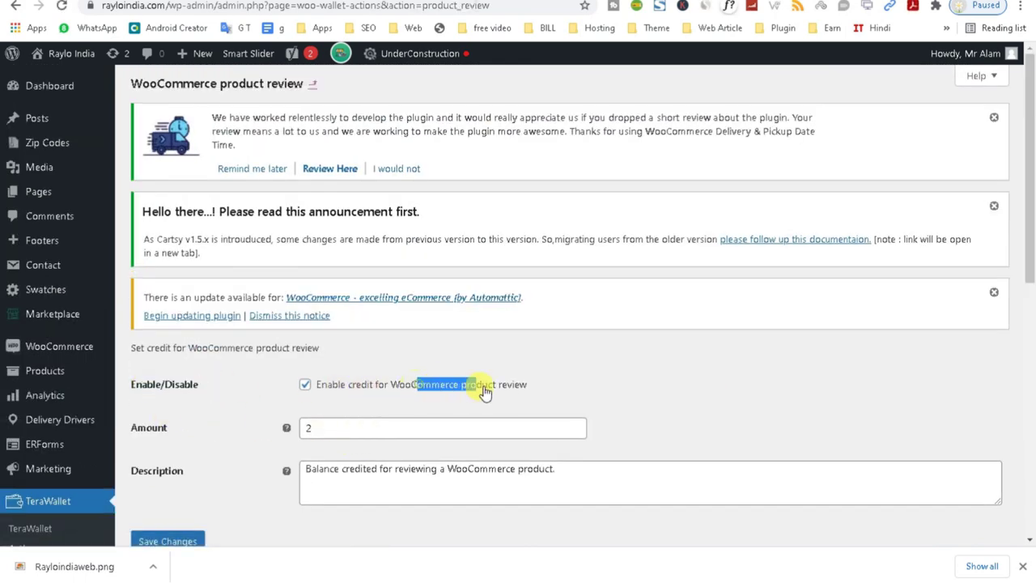
double_click(309, 428)
key("BackSpace")
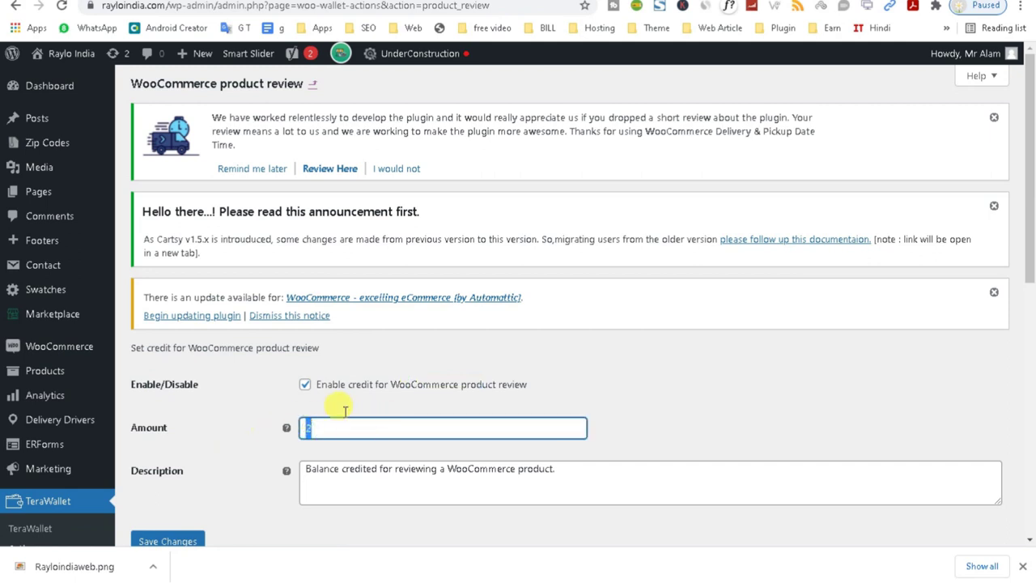
left_click_drag(1033, 237, 1033, 332)
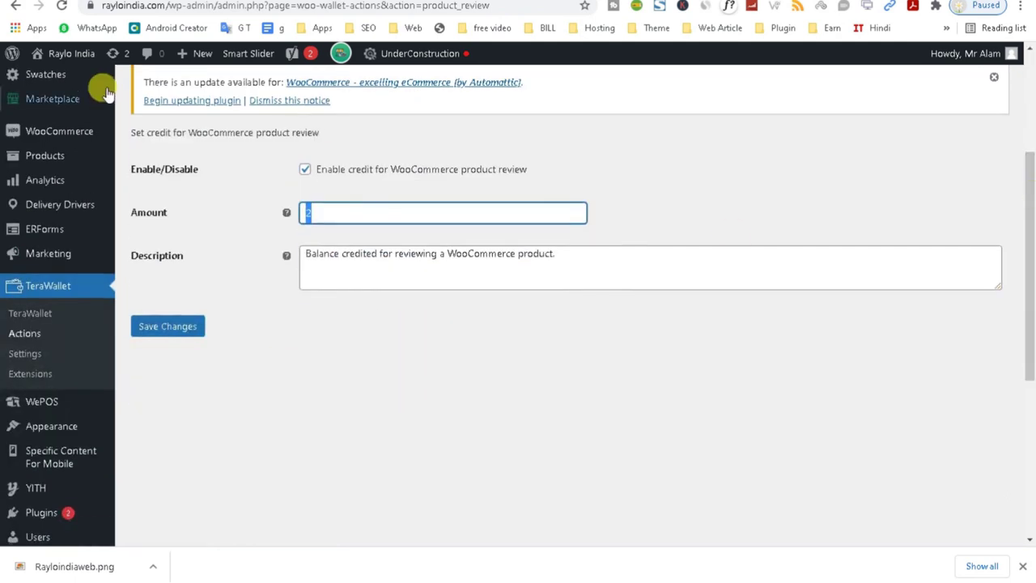
left_click(15, 8)
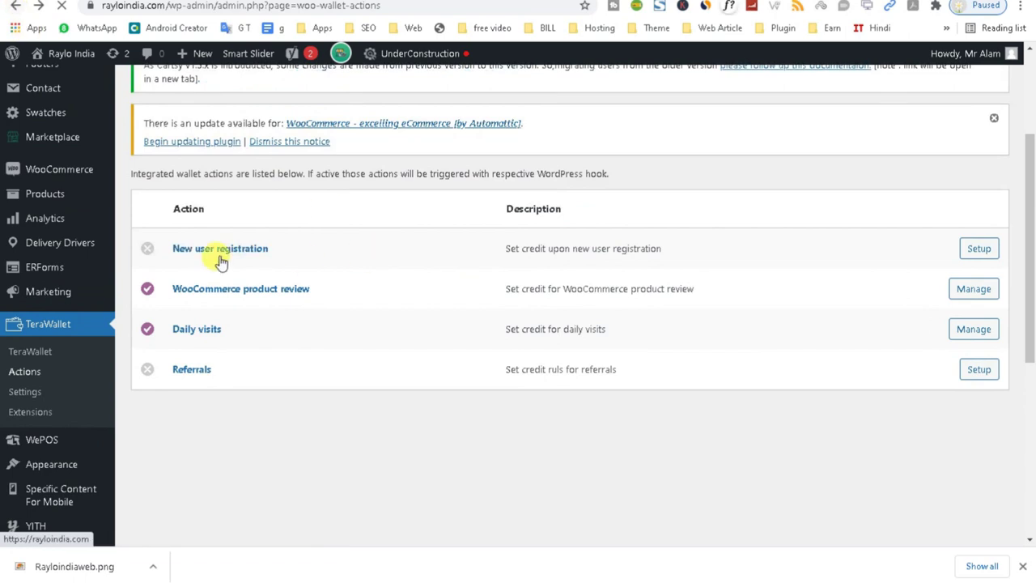
Re-enable the new user registration credit at amount 10, save it, and return to Actions.
left_click(979, 249)
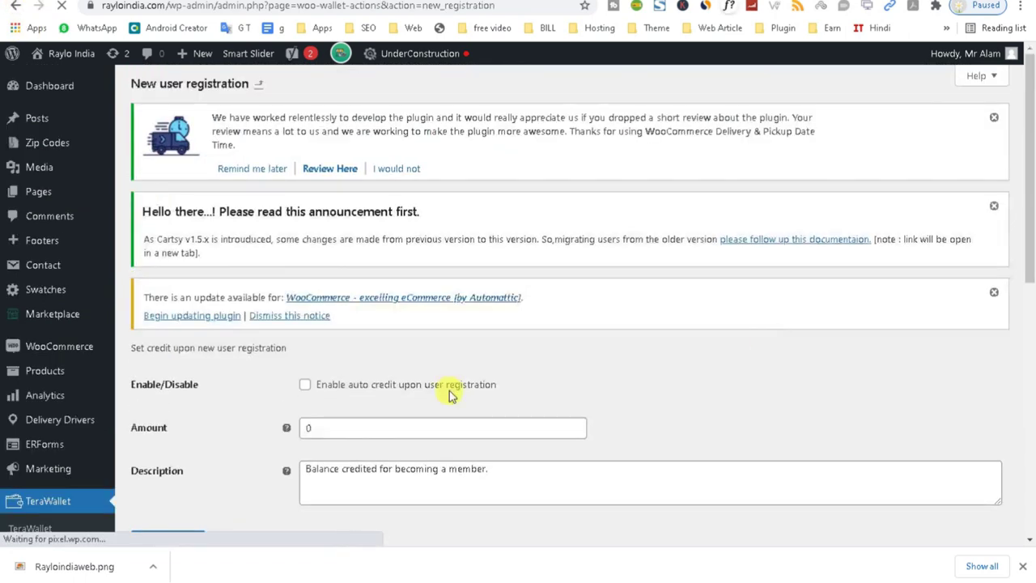
left_click(312, 425)
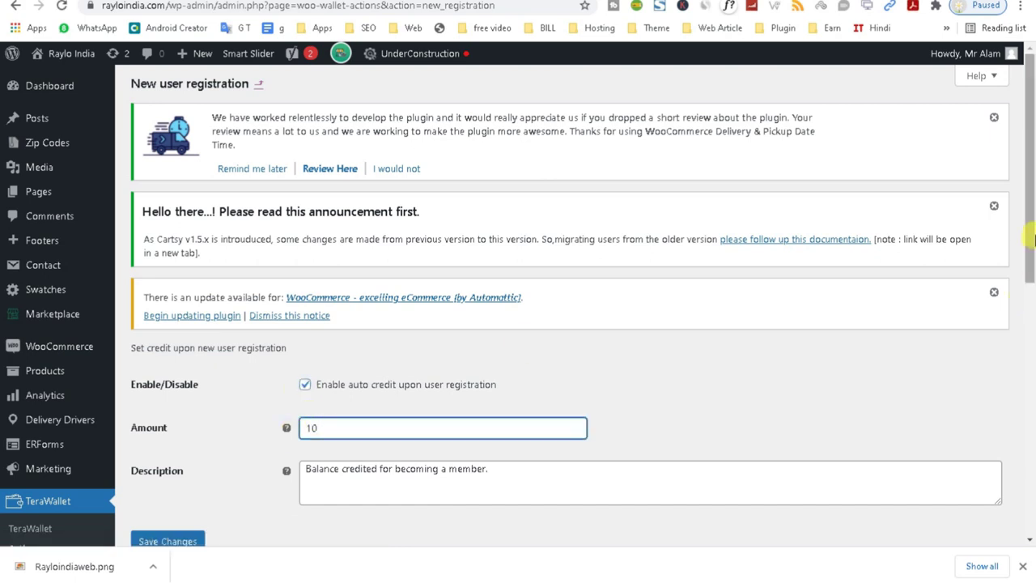
scroll(295, 435, "down", 5)
left_click(179, 205)
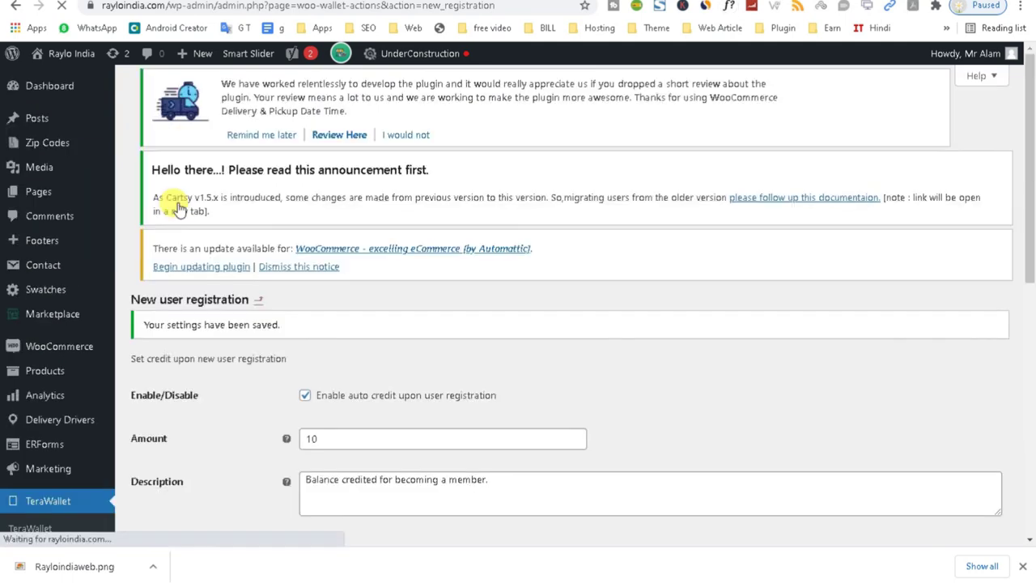
scroll(1031, 243, "down", 3)
left_click_drag(1031, 227, 1030, 314)
scroll(891, 340, "down", 1)
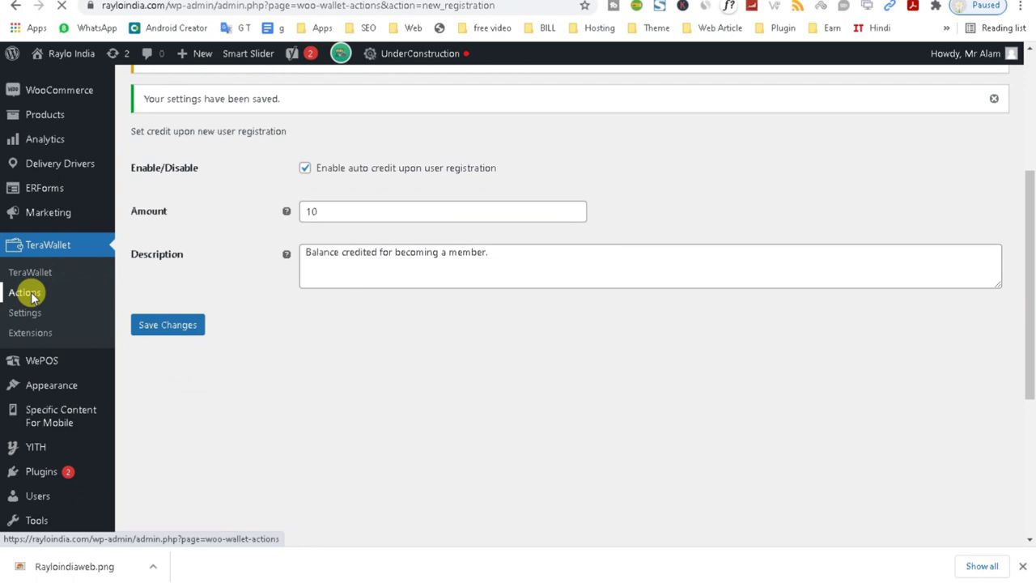
left_click(25, 293)
left_click_drag(1031, 240, 1032, 386)
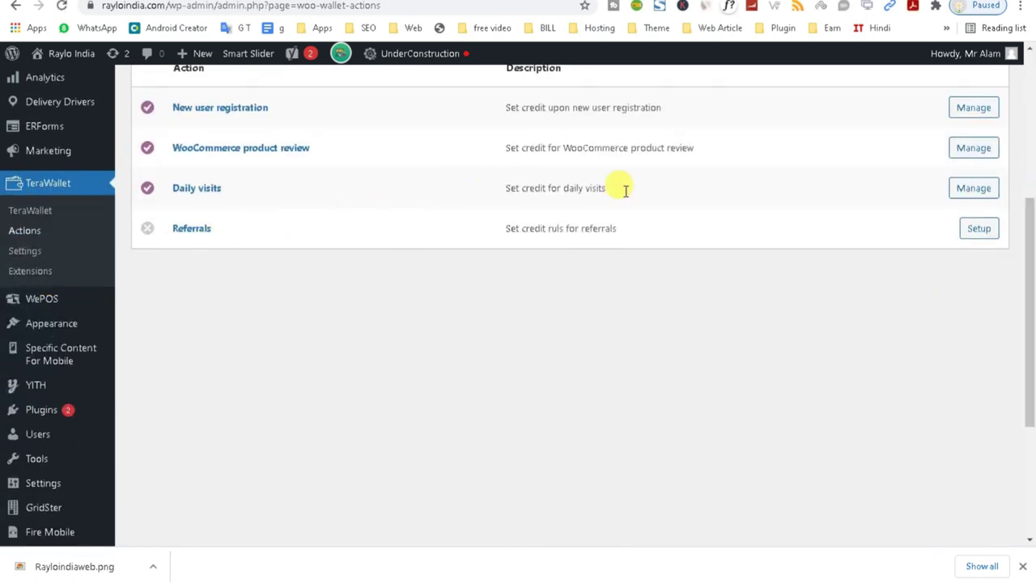
Exclude the Customer role from the daily-visit credit of amount 1 and save the settings.
left_click(967, 188)
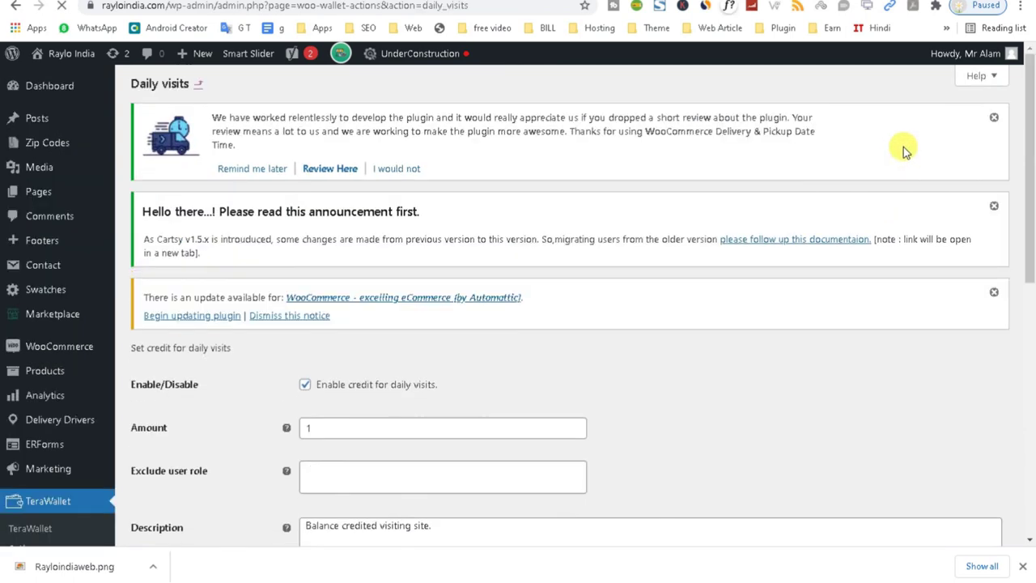
left_click_drag(1032, 232, 1033, 297)
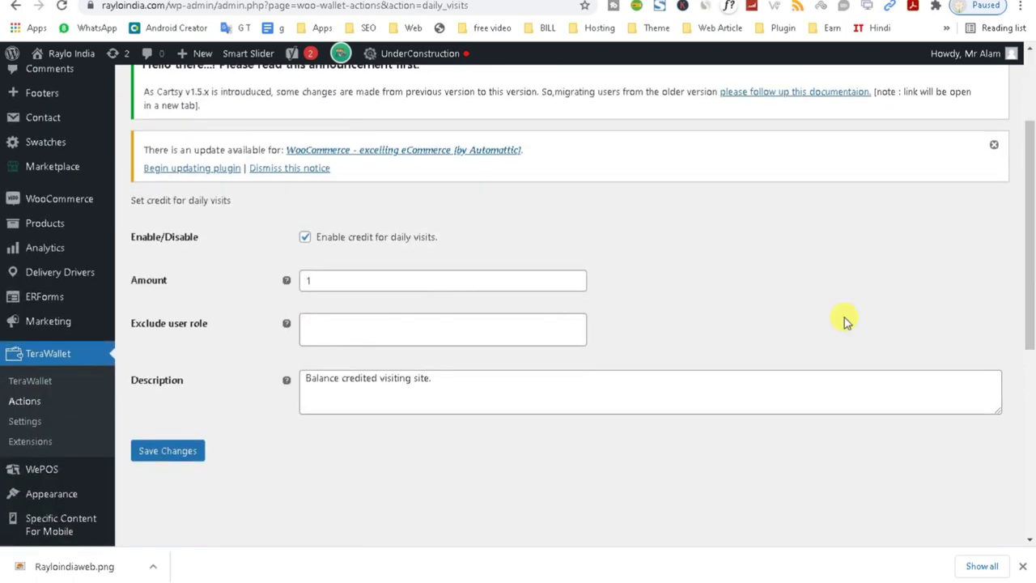
left_click(340, 328)
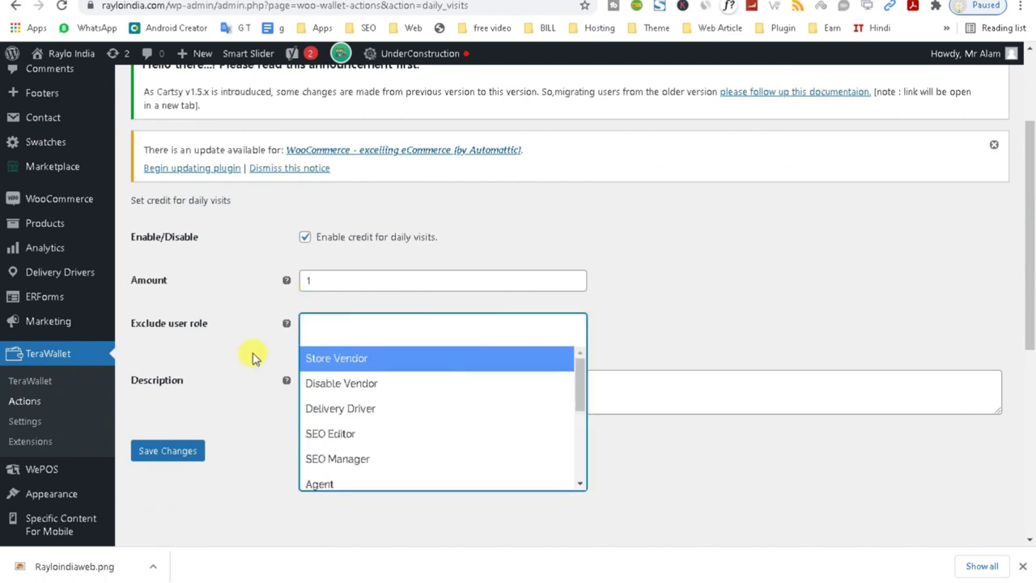
left_click(799, 293)
left_click(342, 326)
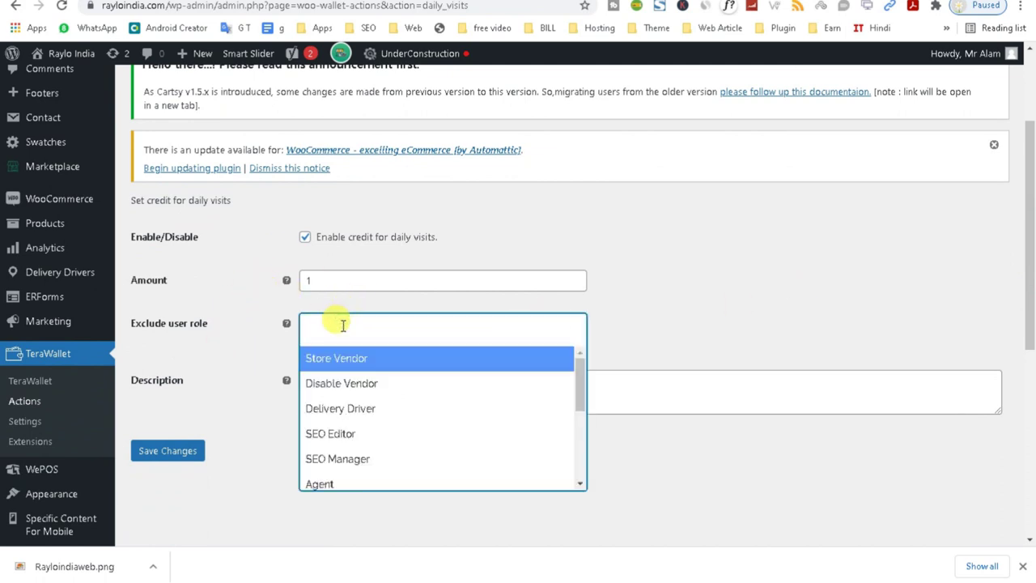
left_click_drag(578, 393, 579, 426)
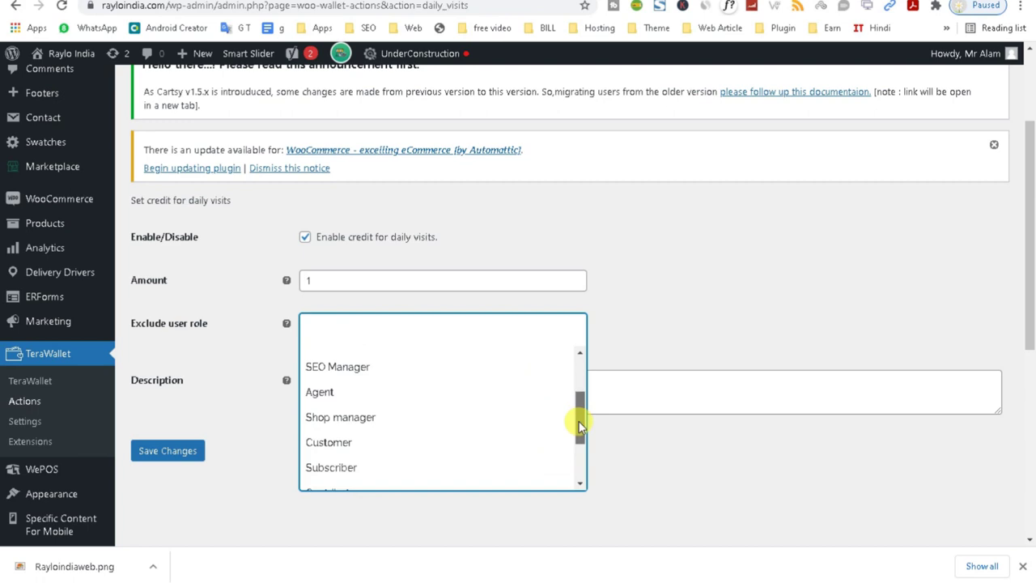
left_click(348, 442)
left_click(166, 453)
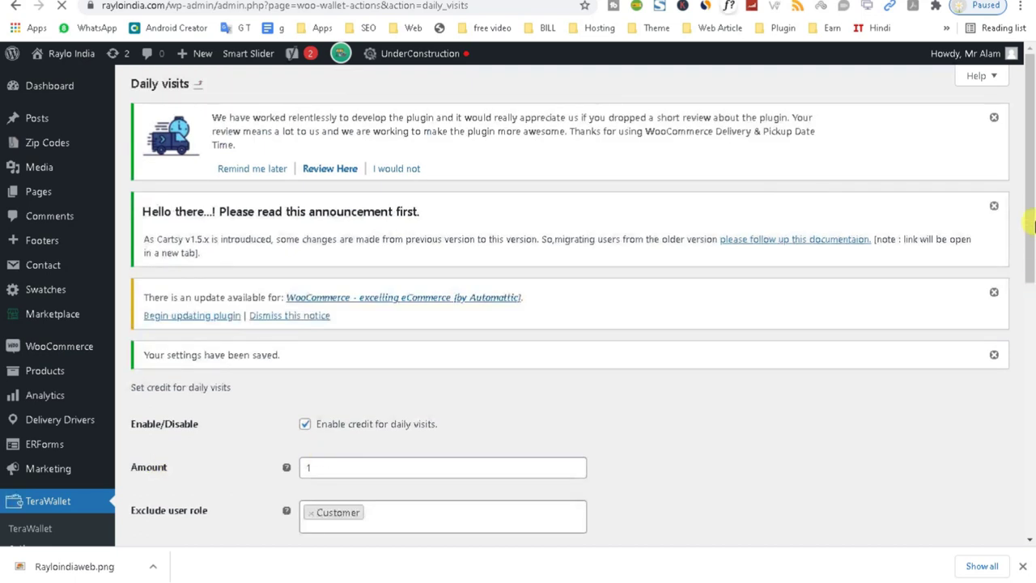
left_click_drag(1031, 219, 1031, 403)
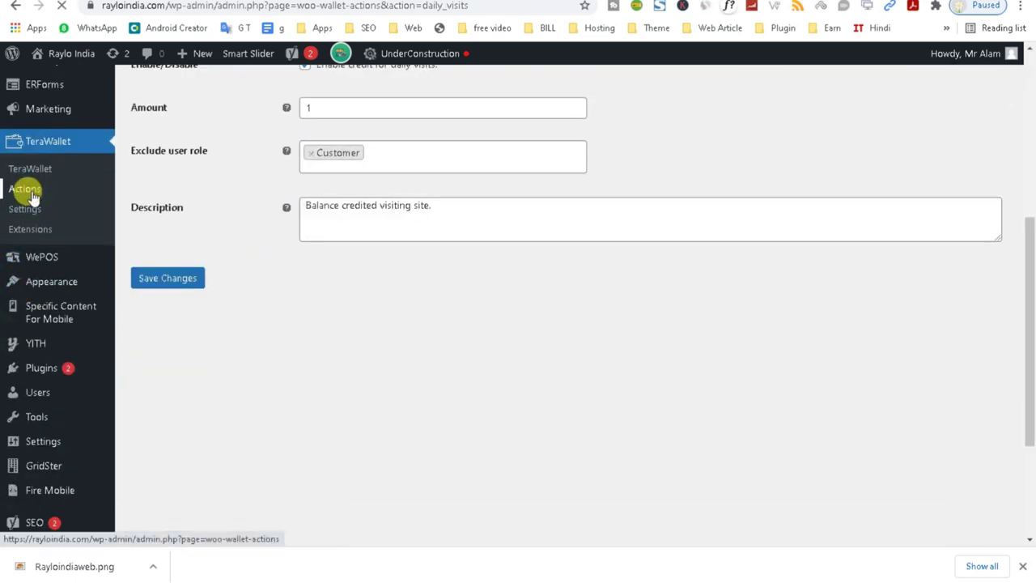
left_click(33, 197)
Look over the Referrals credit rules without changing them, then bring up the General settings.
scroll(1021, 360, "down", 3)
scroll(1021, 359, "down", 2)
left_click(194, 177)
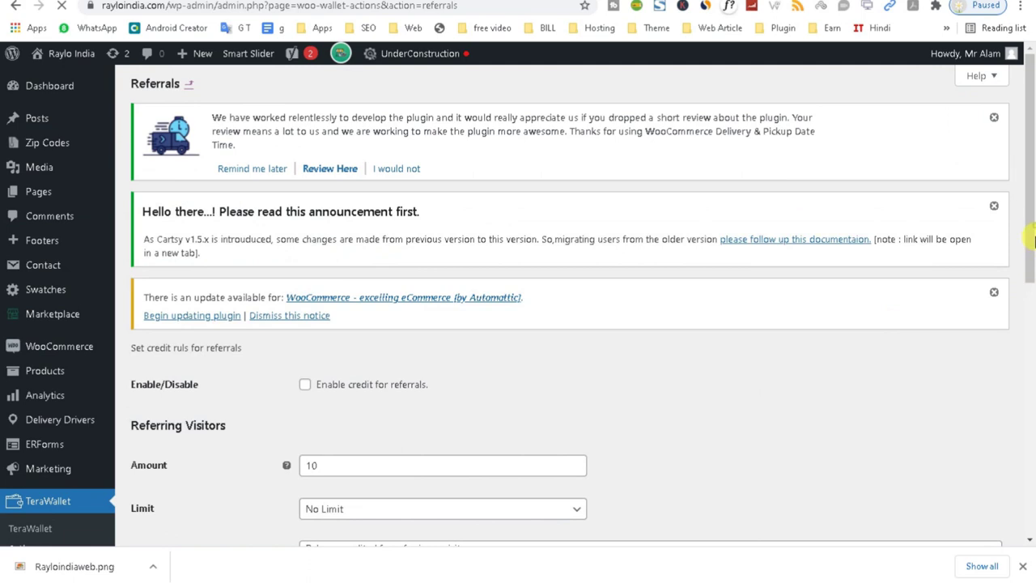
left_click_drag(1034, 241, 1025, 335)
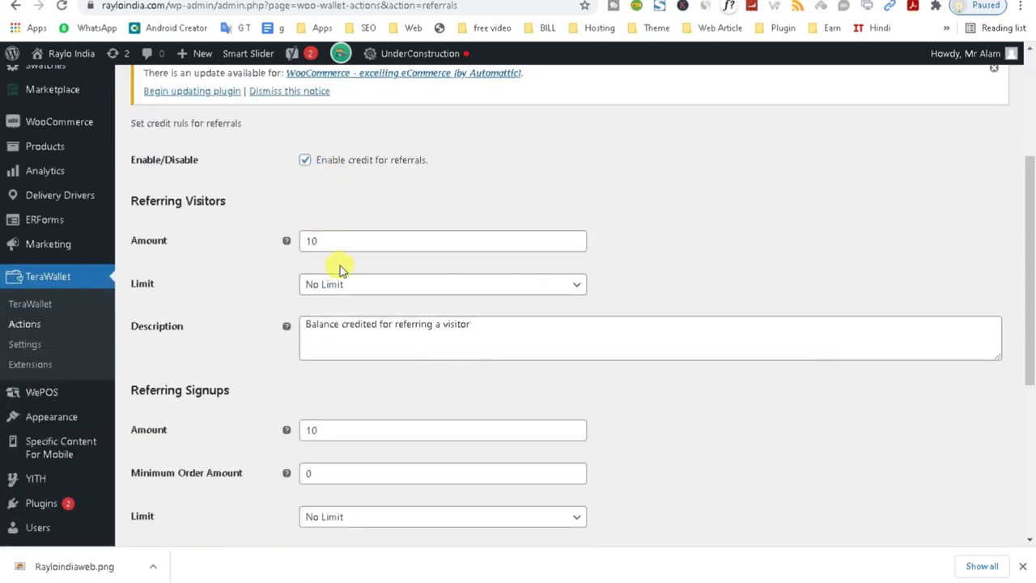
left_click_drag(1031, 254, 1031, 190)
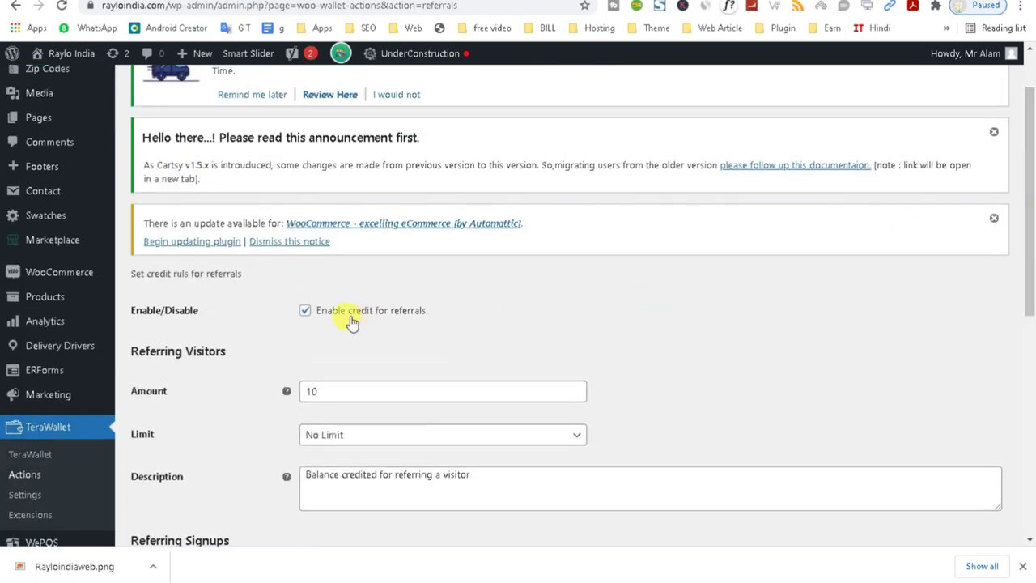
left_click_drag(1032, 287, 1025, 365)
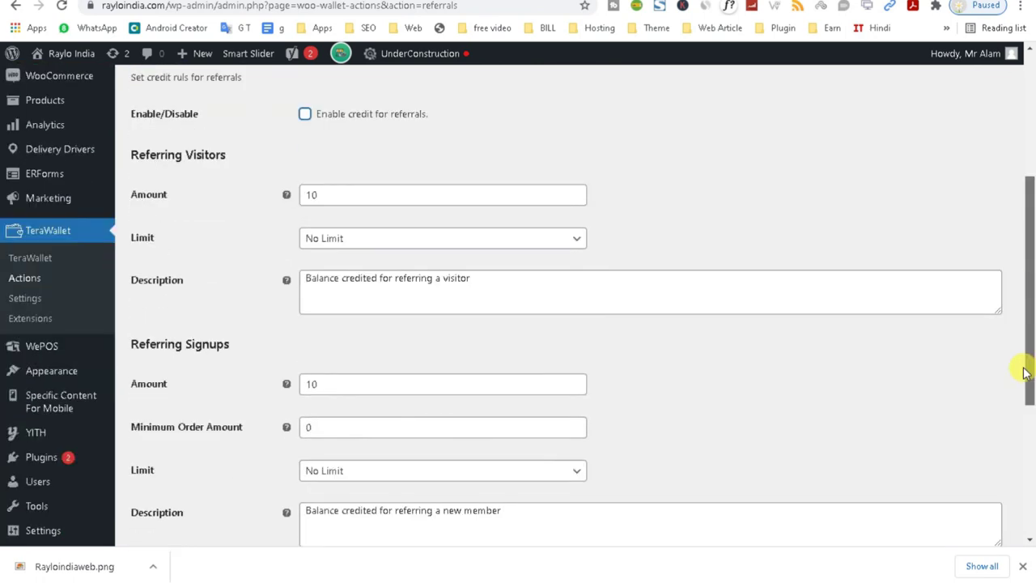
left_click(32, 303)
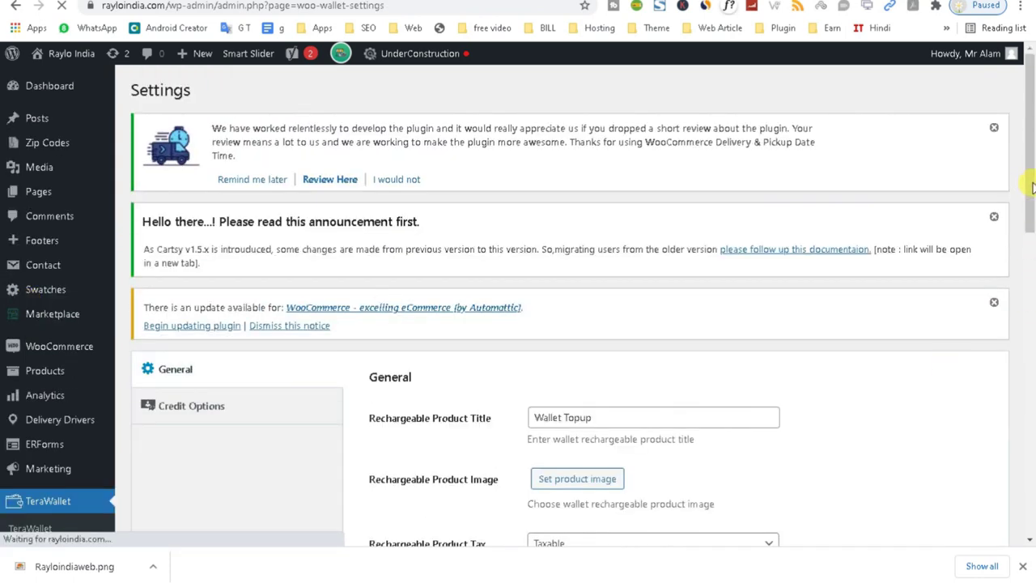
left_click_drag(1032, 188, 1032, 234)
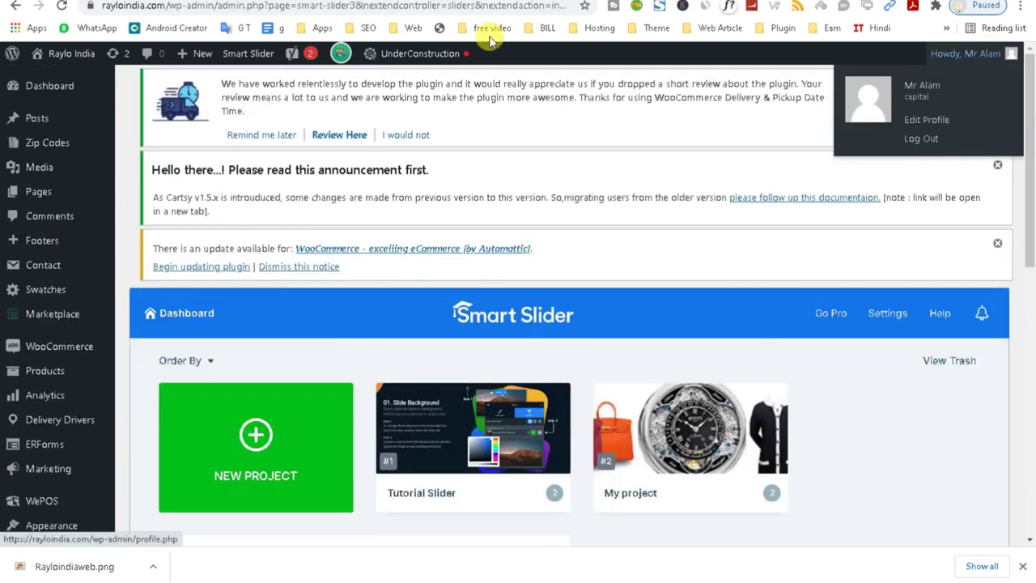
Open the Rayloindia storefront in a new browser tab.
mouse_move(65, 50)
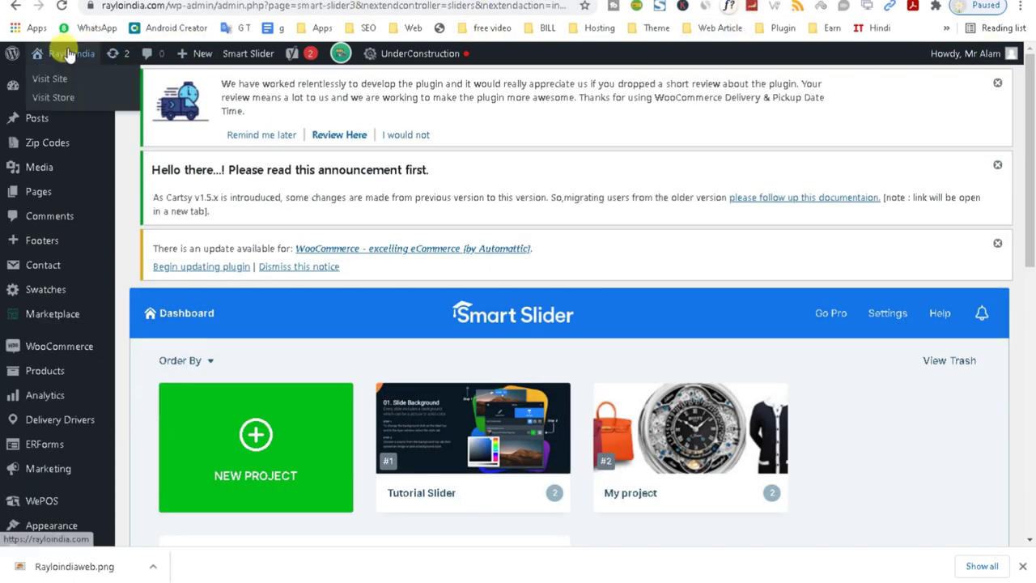
right_click(66, 78)
left_click(88, 86)
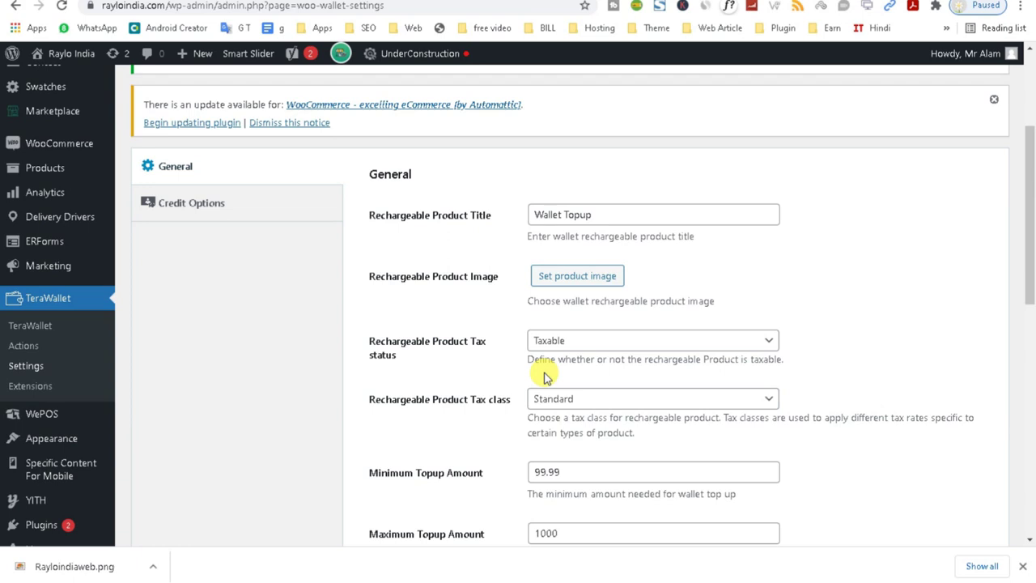
Set the Rayloindia logo as the Wallet Topup product image and check the top-up amount limits.
left_click(559, 283)
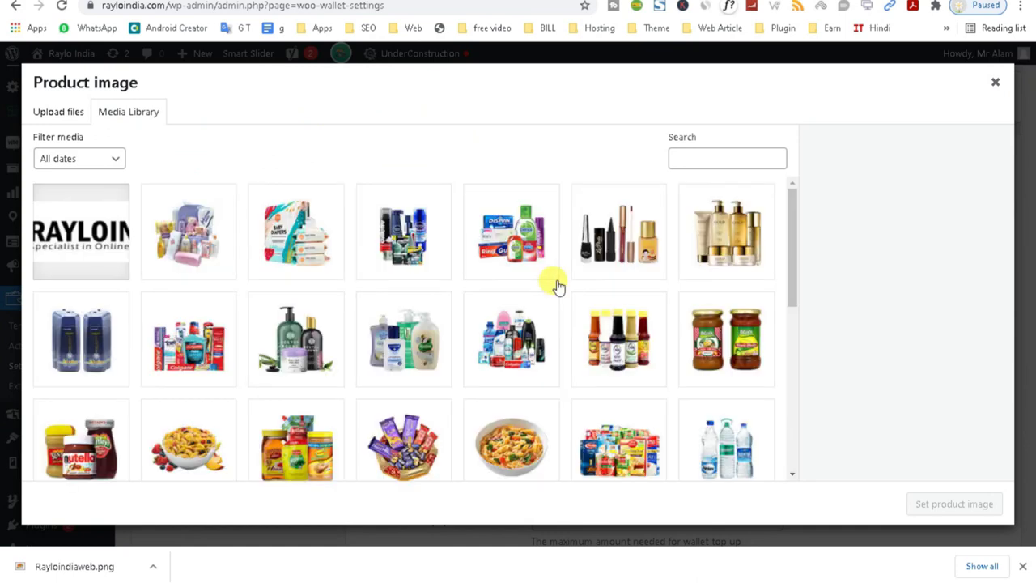
left_click(85, 260)
left_click(954, 504)
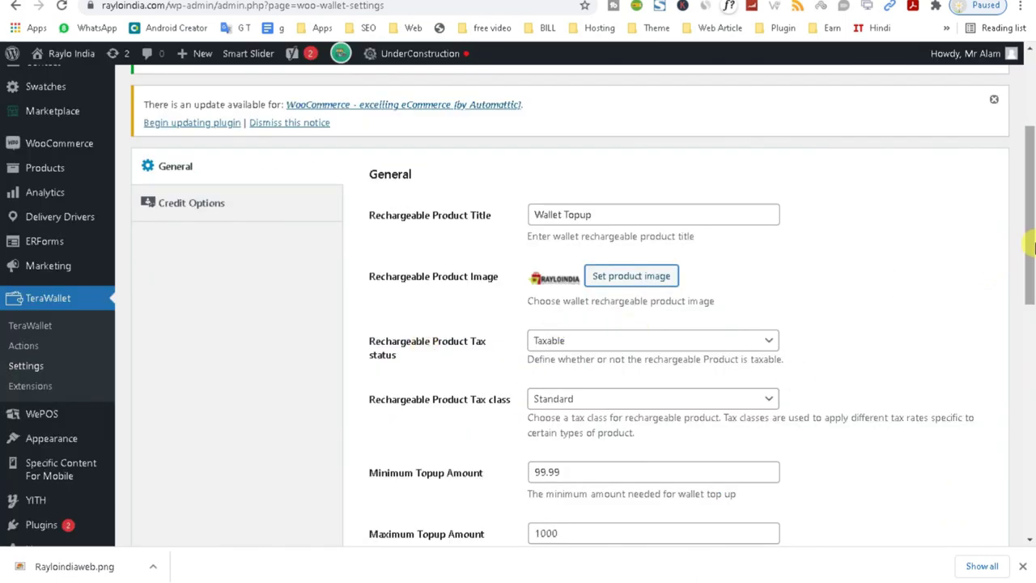
left_click_drag(1030, 247, 1030, 291)
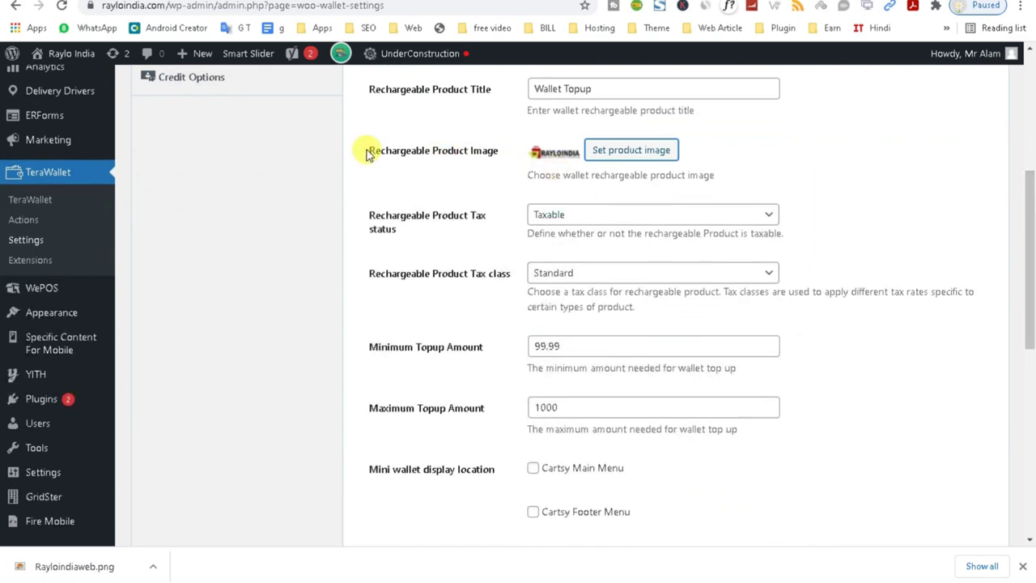
left_click_drag(358, 148, 510, 162)
left_click(455, 168)
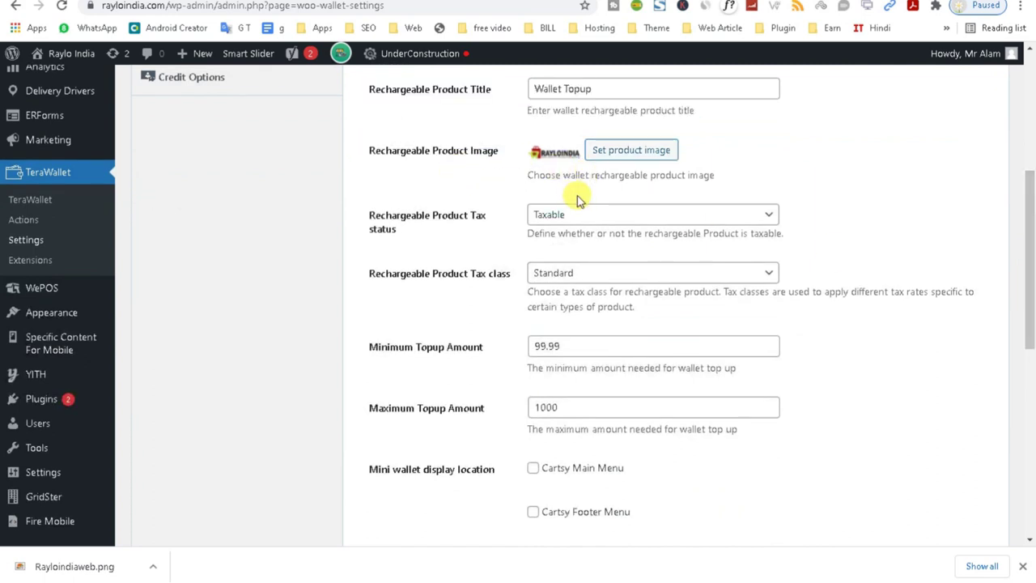
left_click_drag(581, 344, 499, 348)
left_click_drag(574, 407, 428, 442)
scroll(1025, 354, "down", 4)
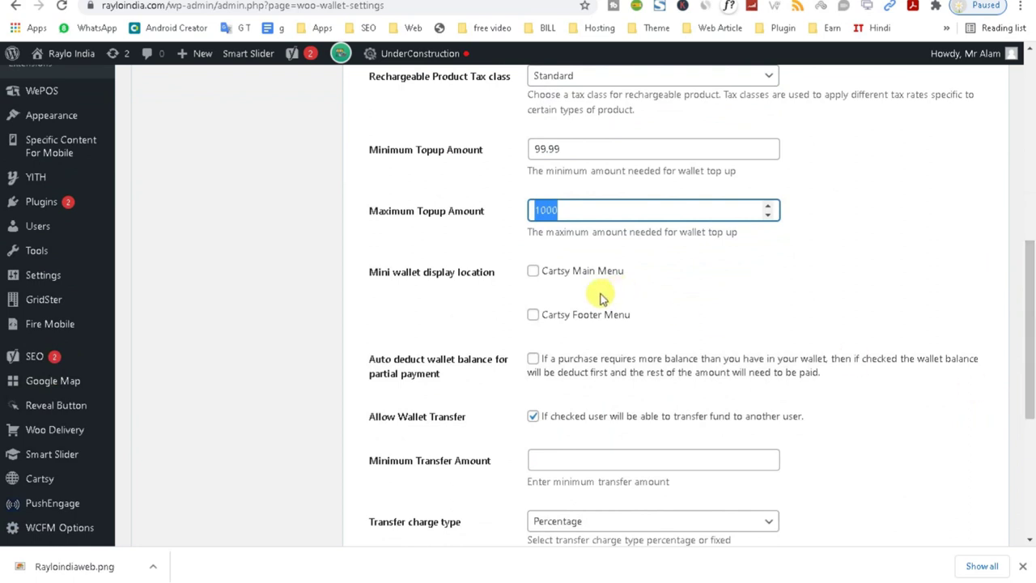
Look at the storefront home and customer login page, then return to the admin dashboard.
left_click(610, 2)
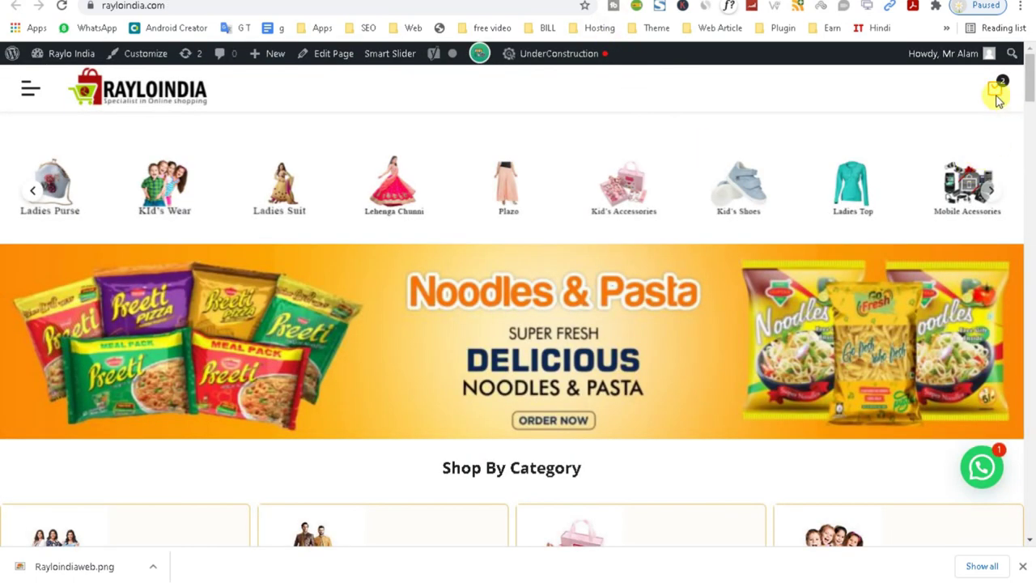
left_click_drag(1031, 76, 1017, 495)
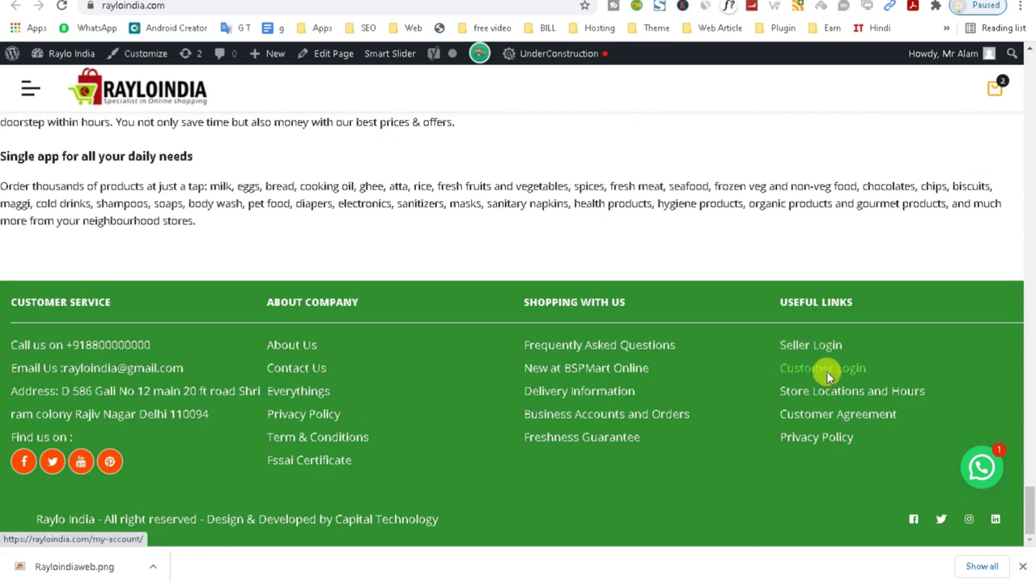
left_click(826, 374)
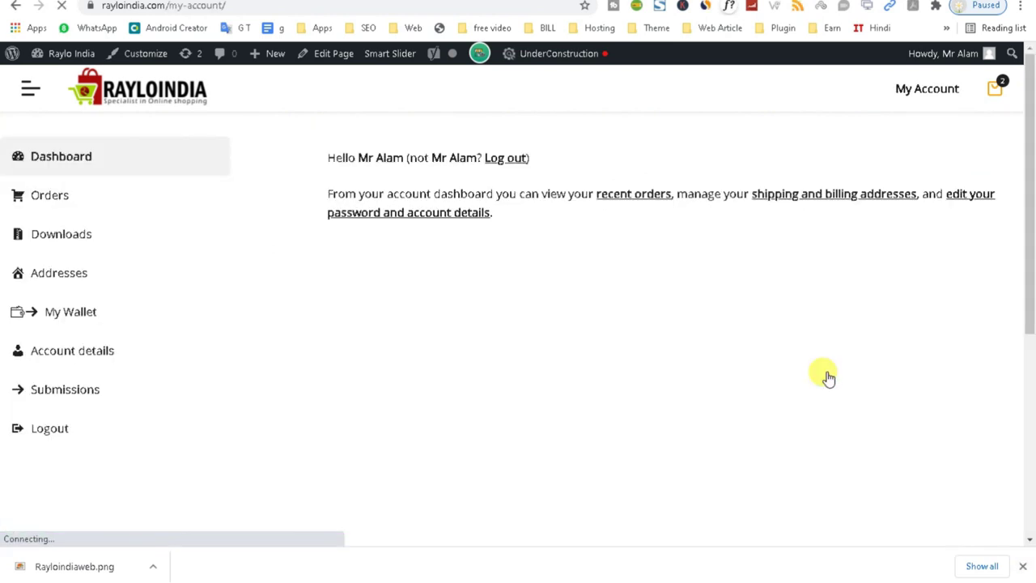
left_click_drag(1025, 267, 1032, 212)
left_click(390, 53)
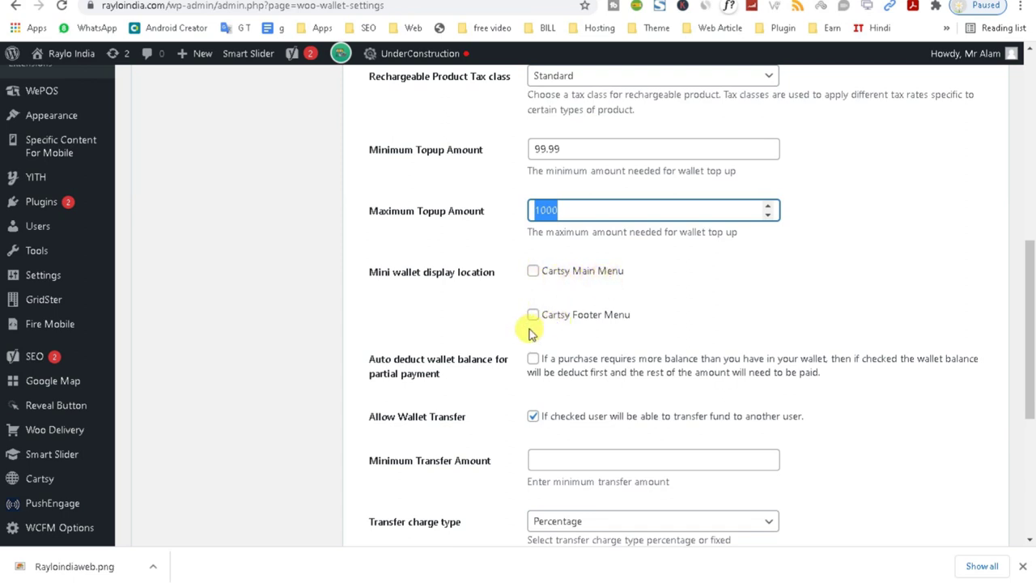
Show the mini wallet in the Cartsy Main Menu and save the wallet settings.
left_click(533, 271)
left_click_drag(1031, 303, 1032, 405)
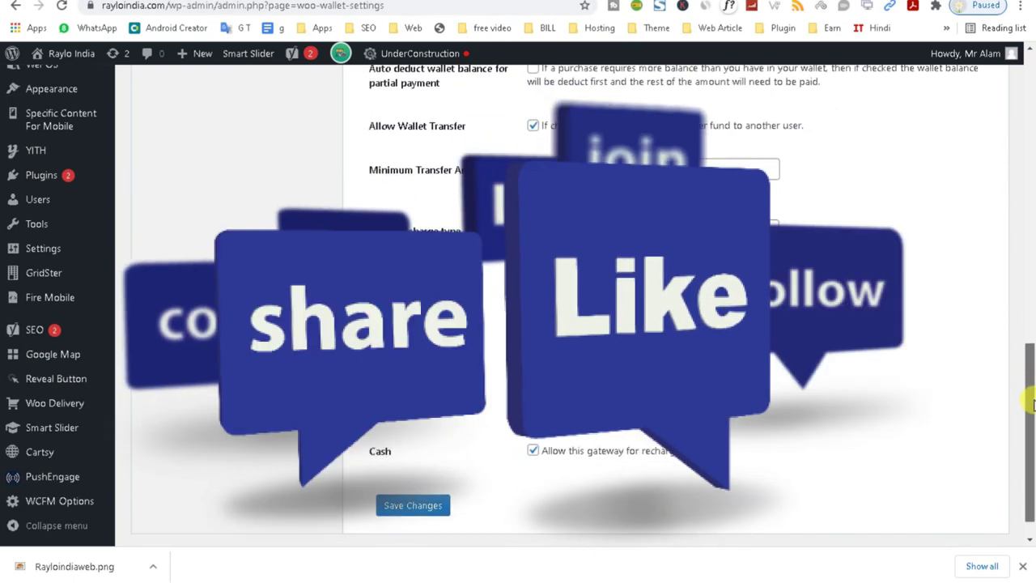
left_click(412, 507)
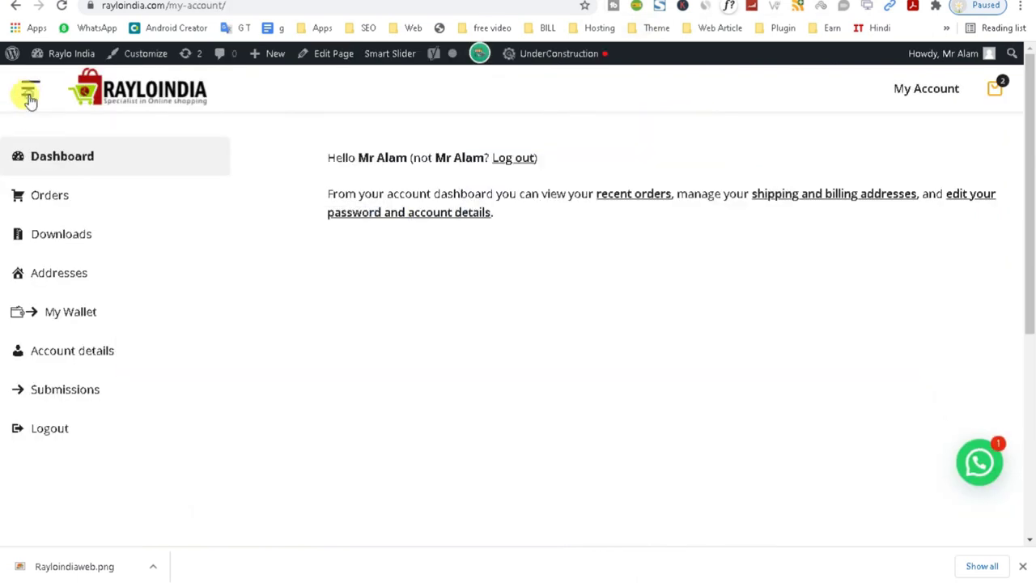
left_click(29, 95)
Open My Wallet and inspect the ₹1.00 balance credit entry.
scroll(72, 437, "down", 1)
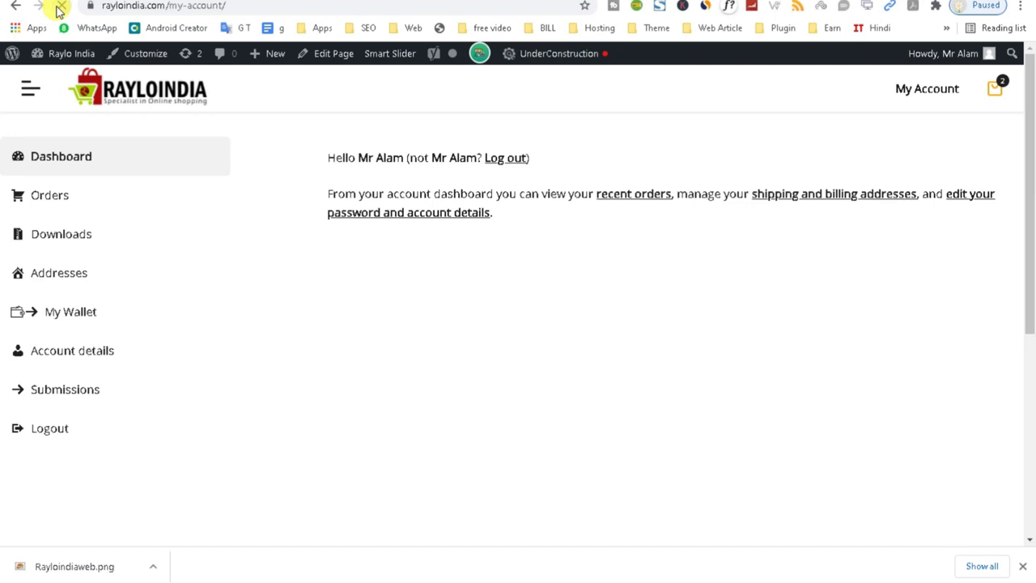
left_click(70, 322)
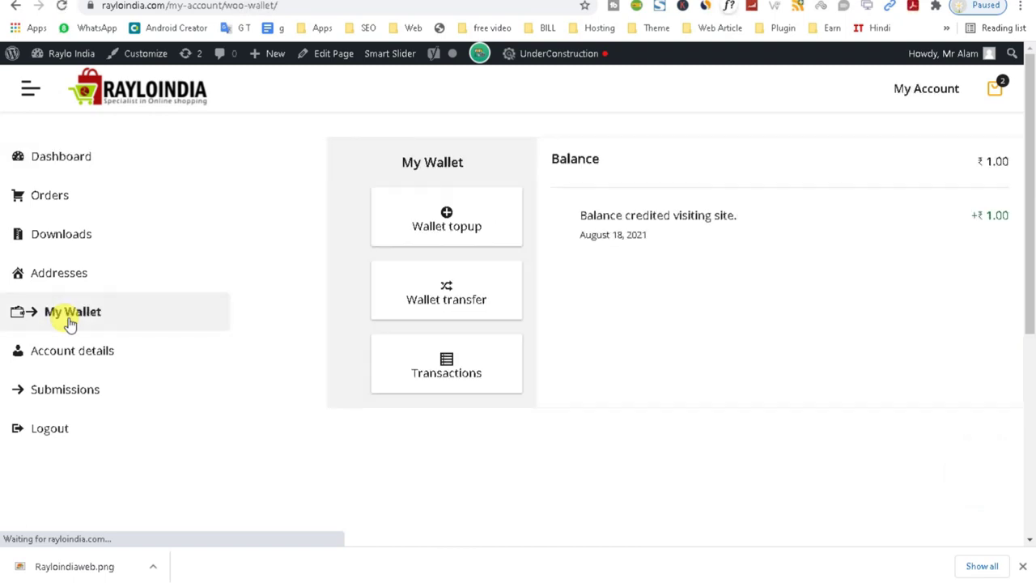
left_click_drag(1031, 231, 1028, 194)
left_click(576, 217)
triple_click(990, 212)
left_click(999, 213)
triple_click(1004, 214)
left_click_drag(1008, 214, 729, 289)
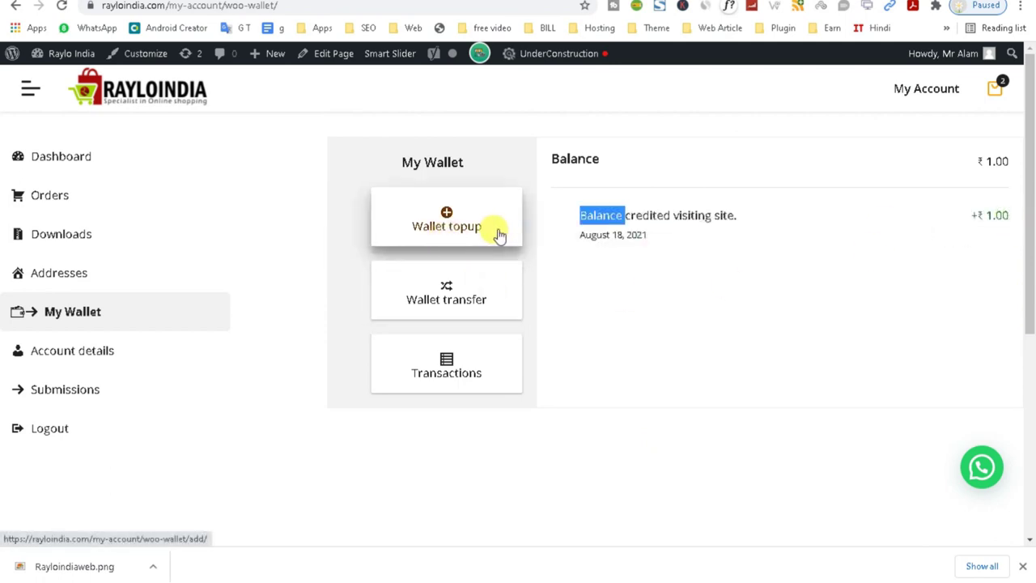
View the wallet transfer form and its recipient email picker, then switch to Wallet topup.
left_click(492, 307)
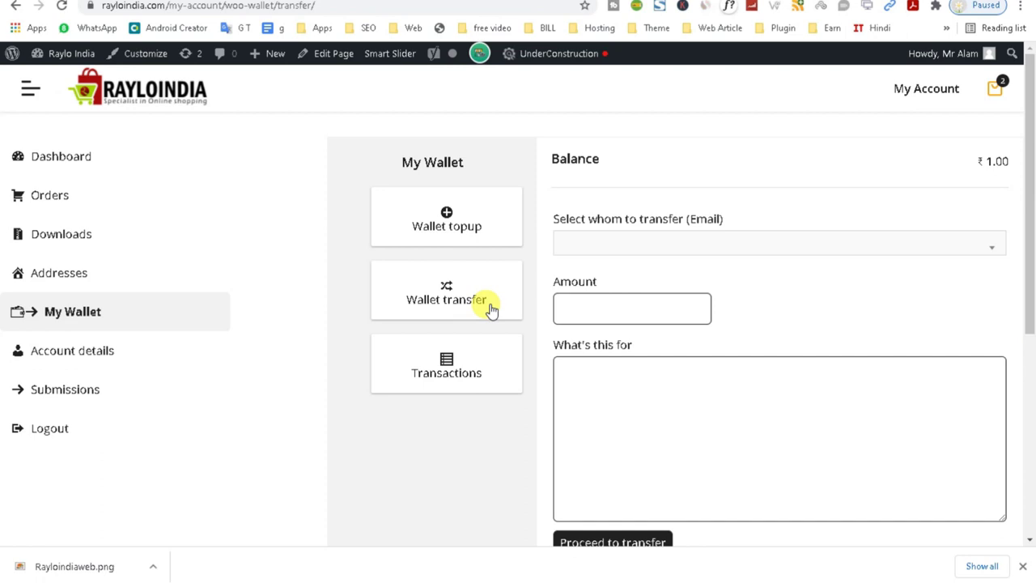
left_click(648, 243)
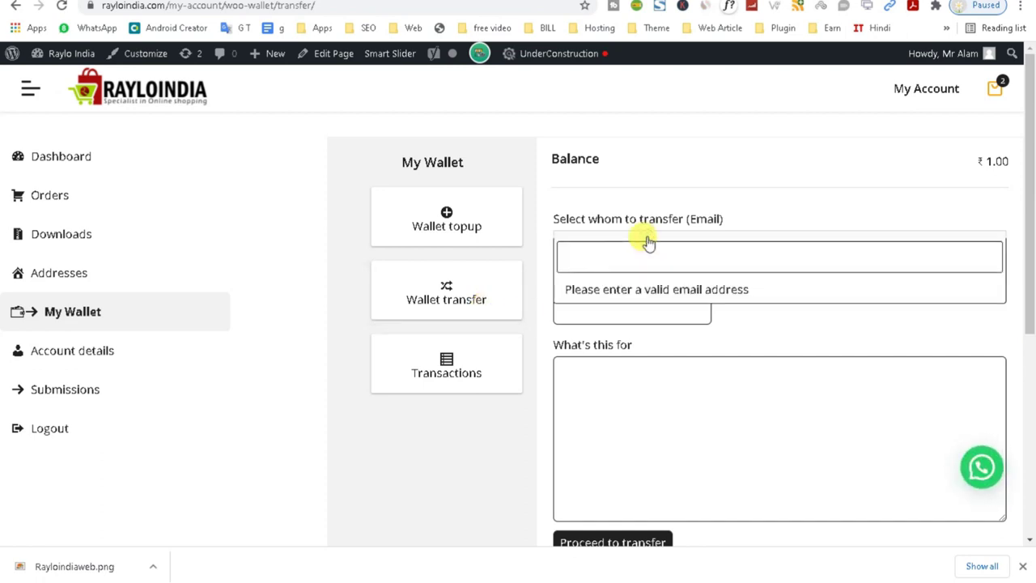
left_click(416, 224)
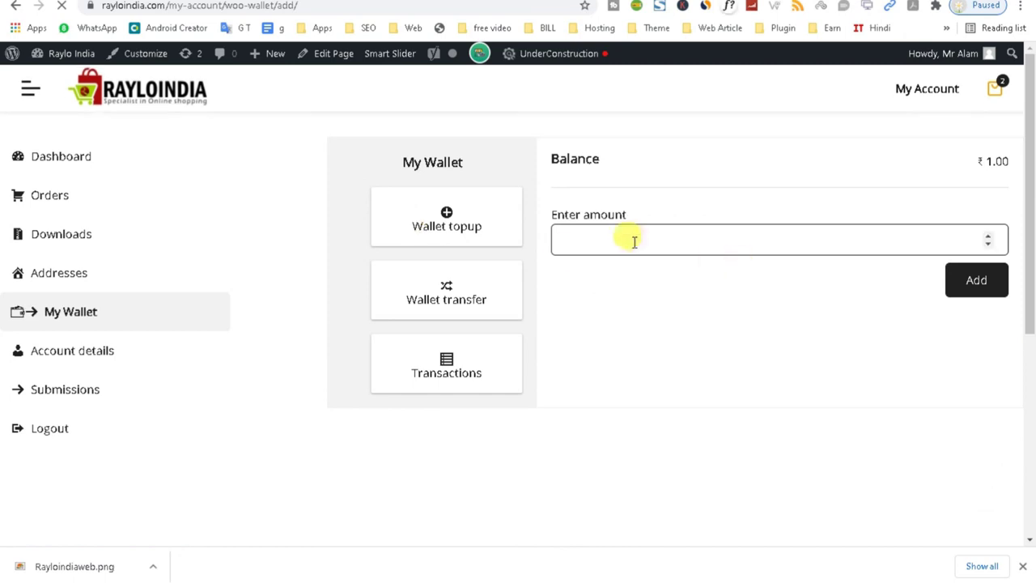
Send a ₹100 wallet top-up to checkout, review its Razorpay total, and go back.
left_click(632, 241)
type("1000")
key("BackSpace")
left_click(977, 280)
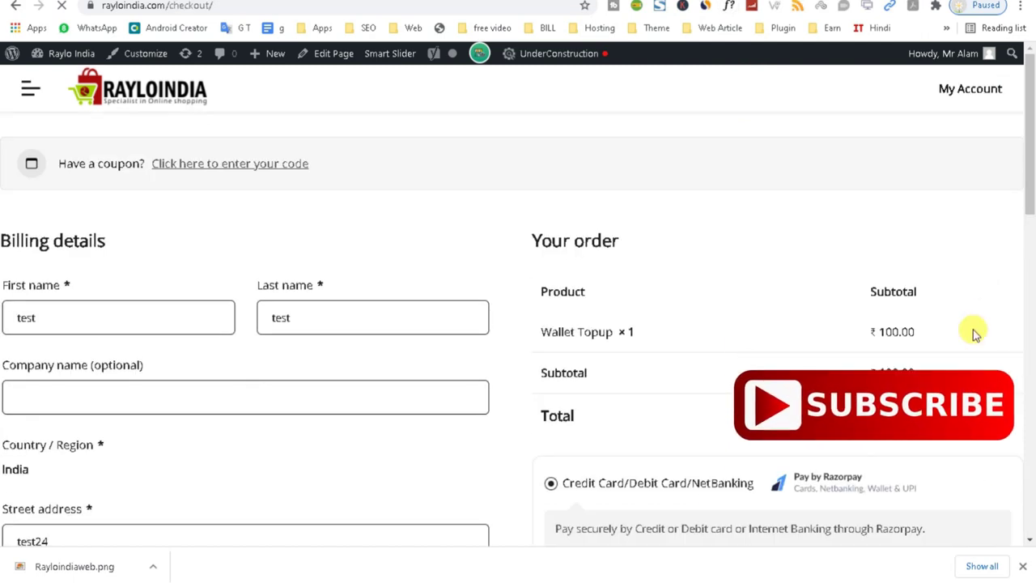
left_click_drag(1031, 190, 1029, 259)
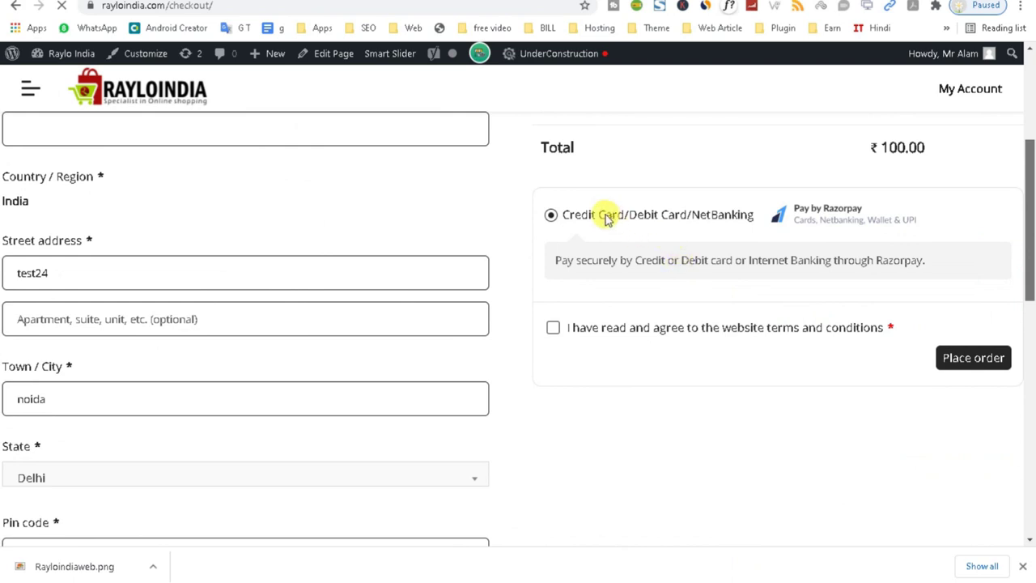
triple_click(739, 215)
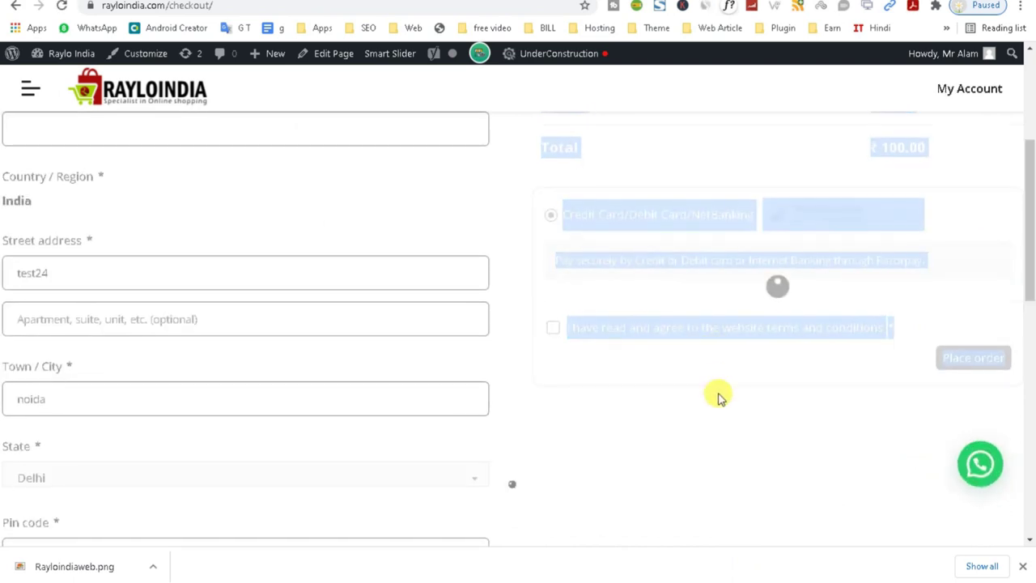
left_click(13, 6)
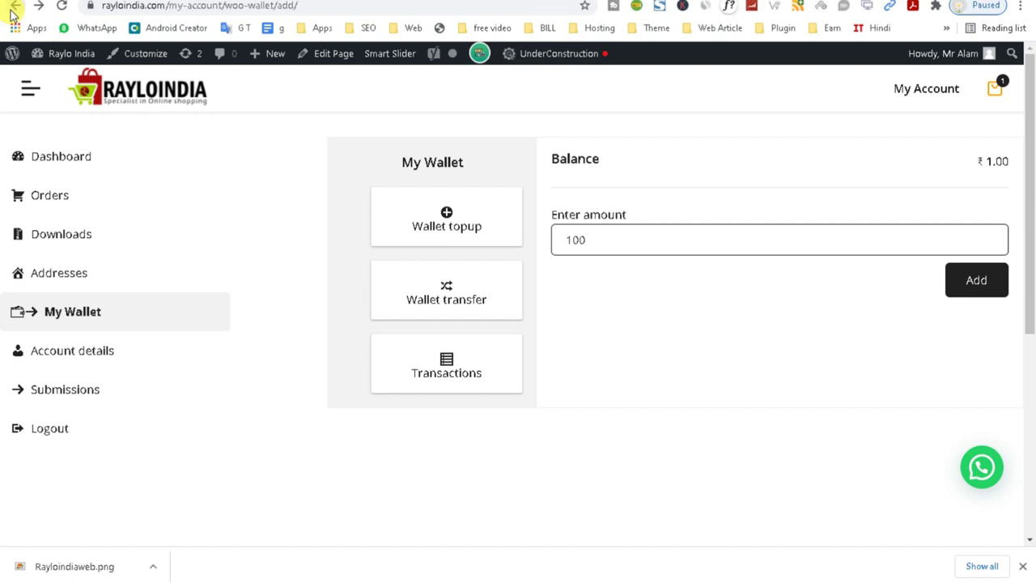
View the wallet's single ₹1.00 credit transaction, then return to the store home page.
left_click_drag(584, 240, 541, 244)
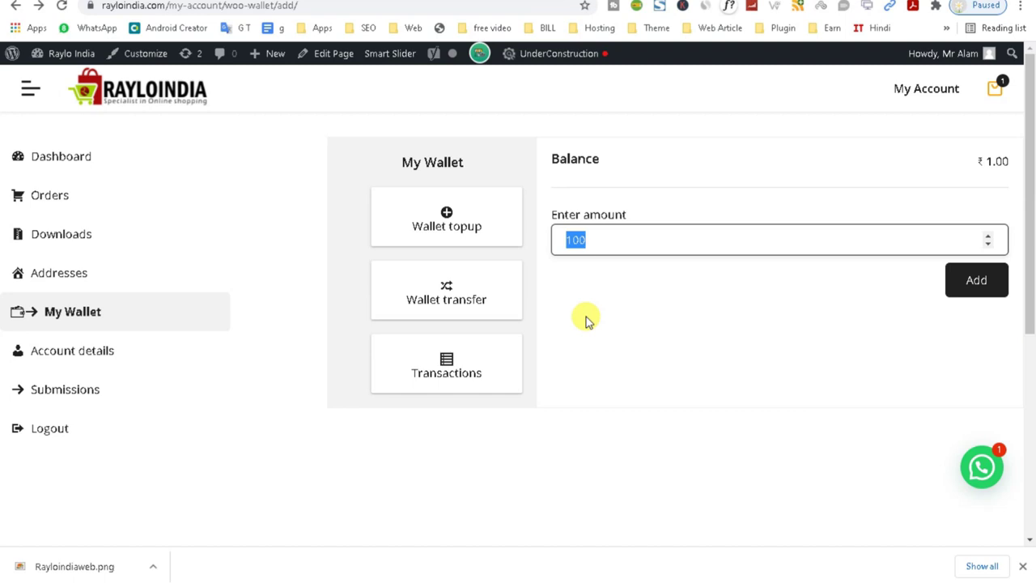
left_click(443, 383)
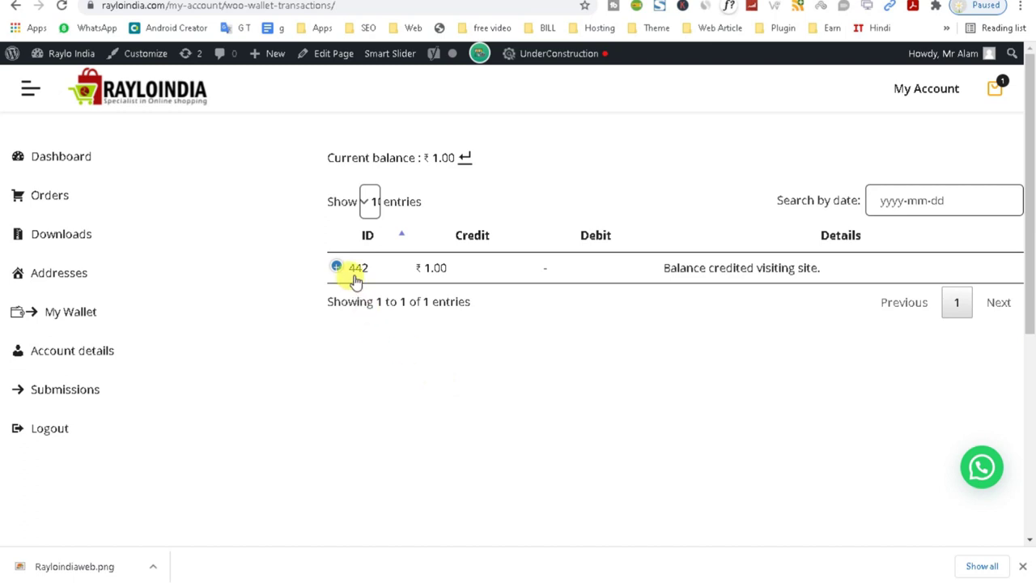
left_click(51, 158)
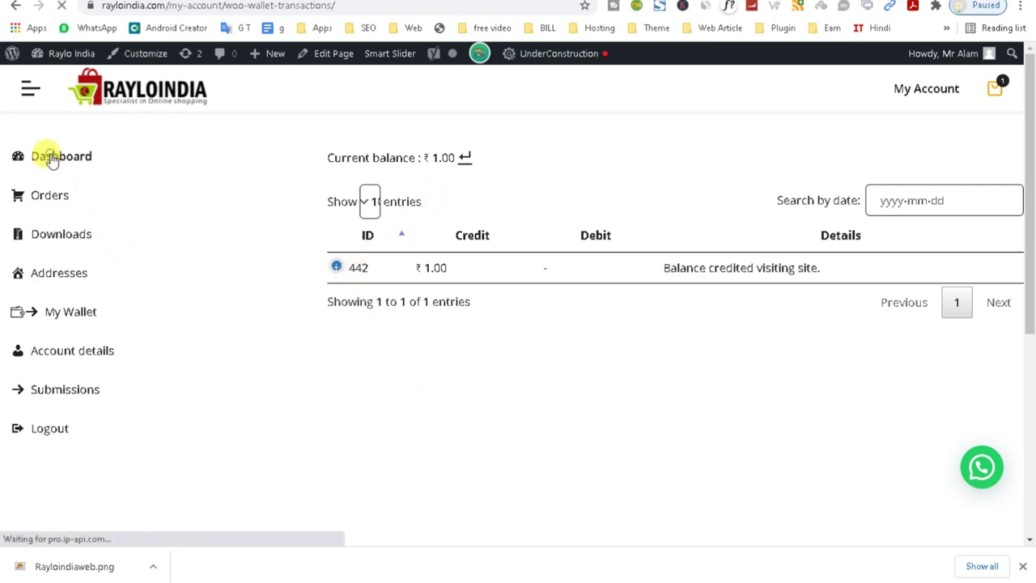
left_click(139, 97)
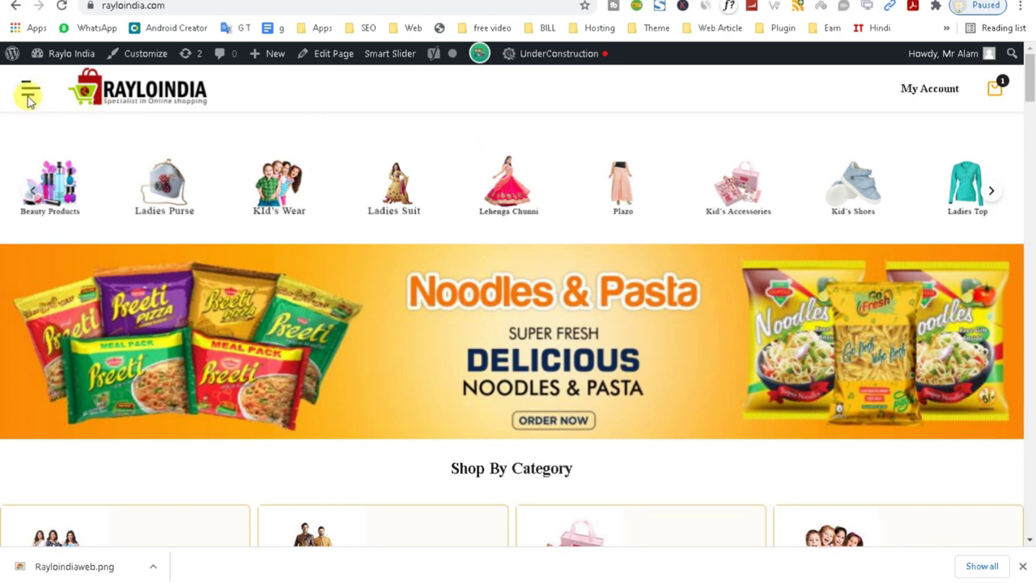
Check the ₹1.00 wallet entry in the side menu, then return to TeraWallet settings.
left_click(26, 96)
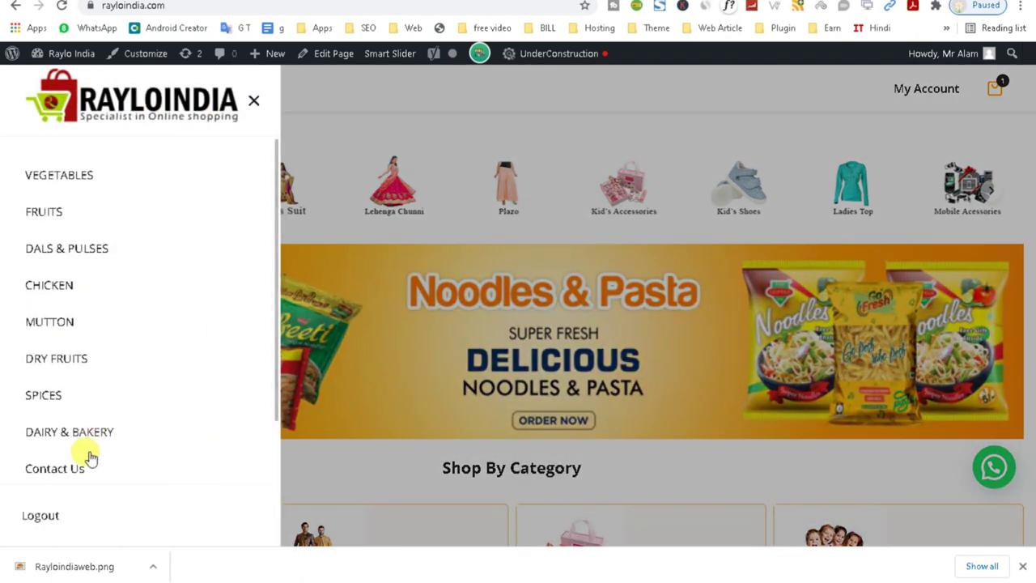
left_click_drag(272, 381, 273, 453)
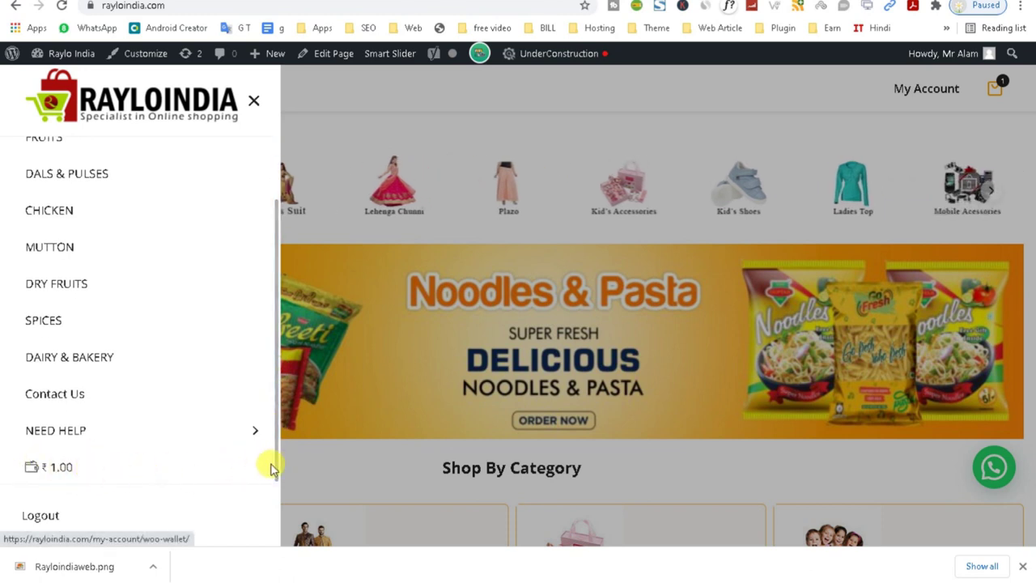
left_click_drag(272, 326, 282, 194)
left_click(282, 194)
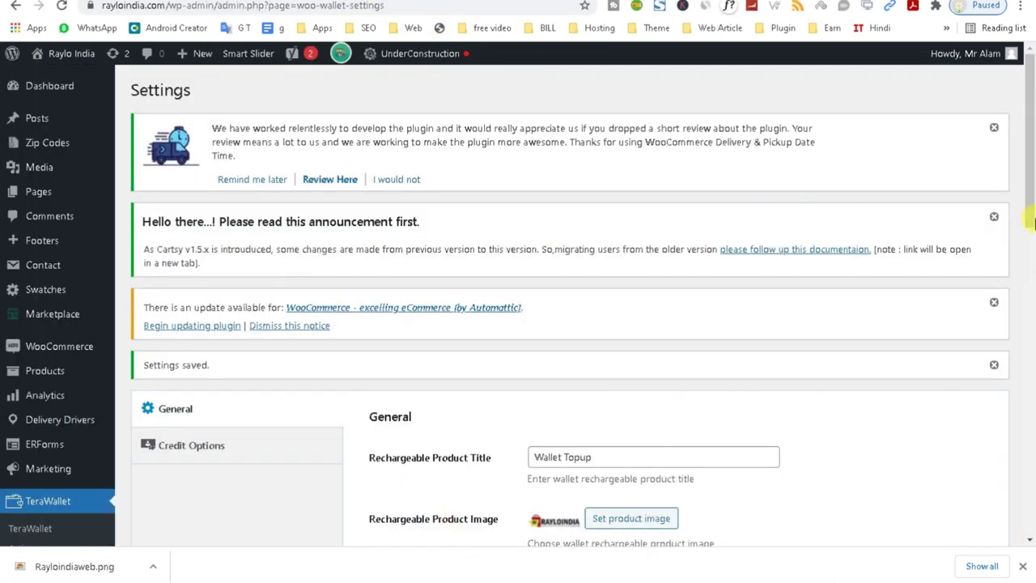
left_click_drag(1030, 219, 1022, 449)
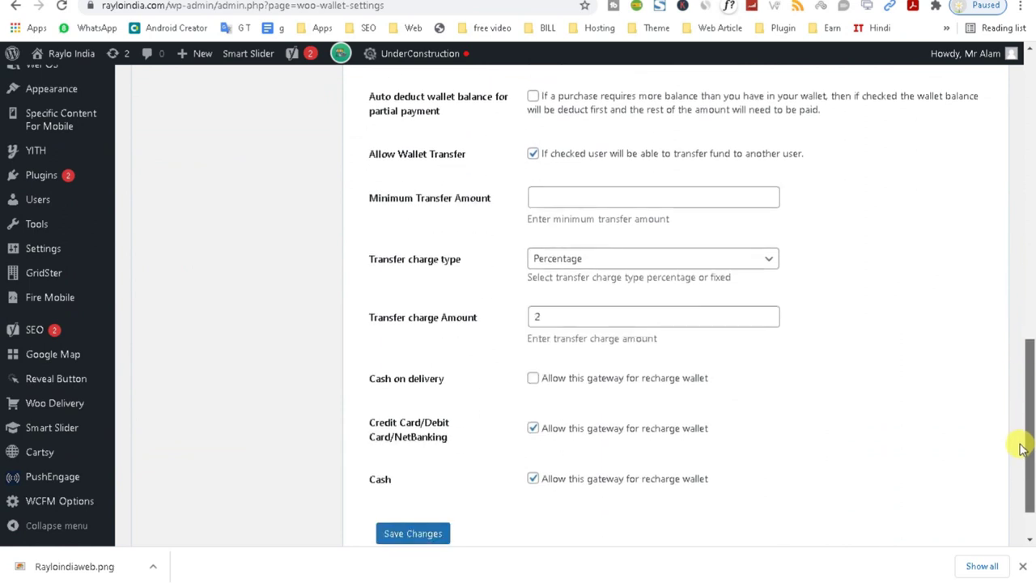
left_click(561, 196)
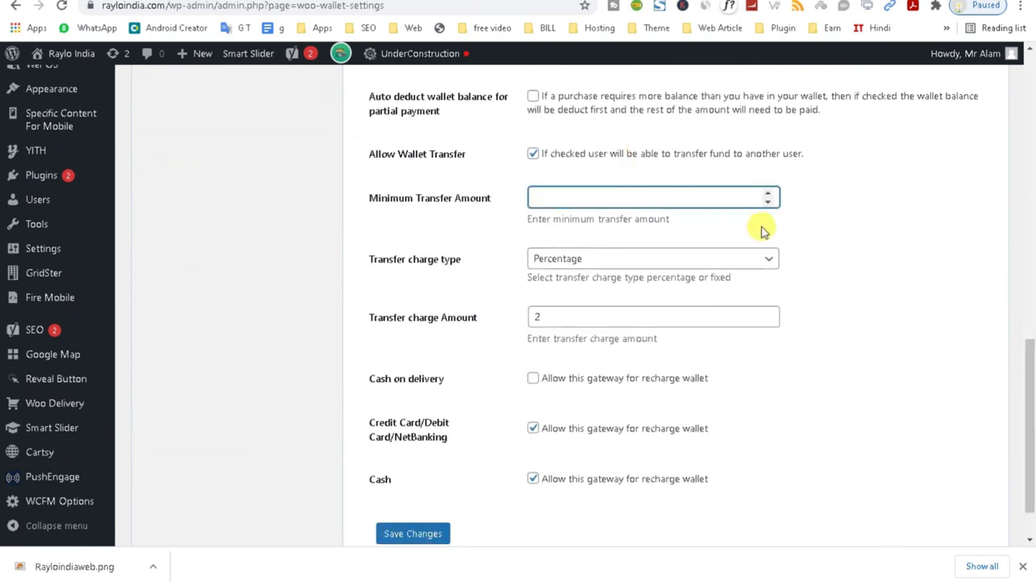
Save the wallet settings and bring up the Credit Options tab.
left_click_drag(1032, 468, 1032, 485)
key("Return")
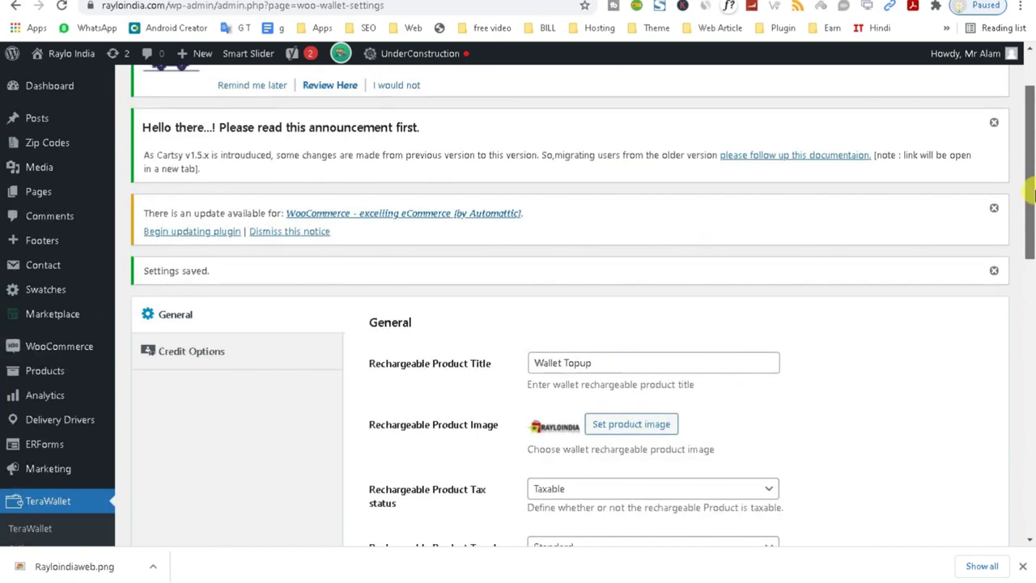
left_click(195, 237)
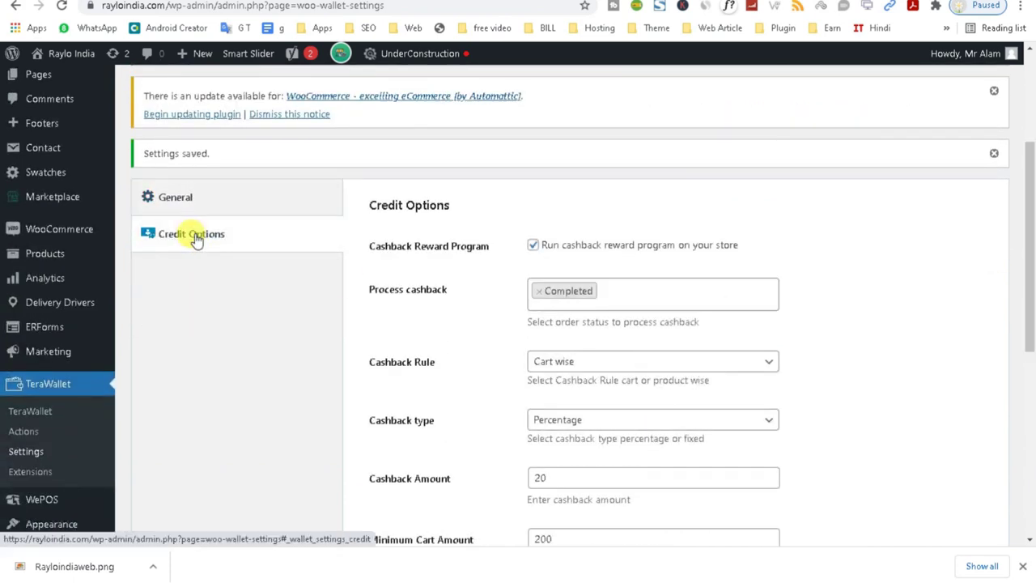
left_click_drag(1027, 232, 1026, 291)
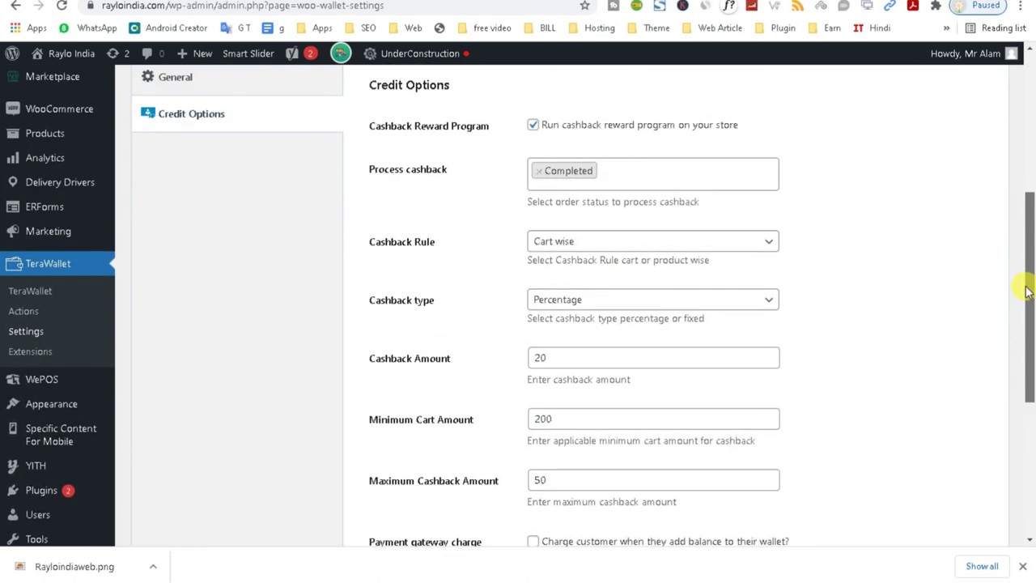
left_click_drag(1026, 291, 1025, 324)
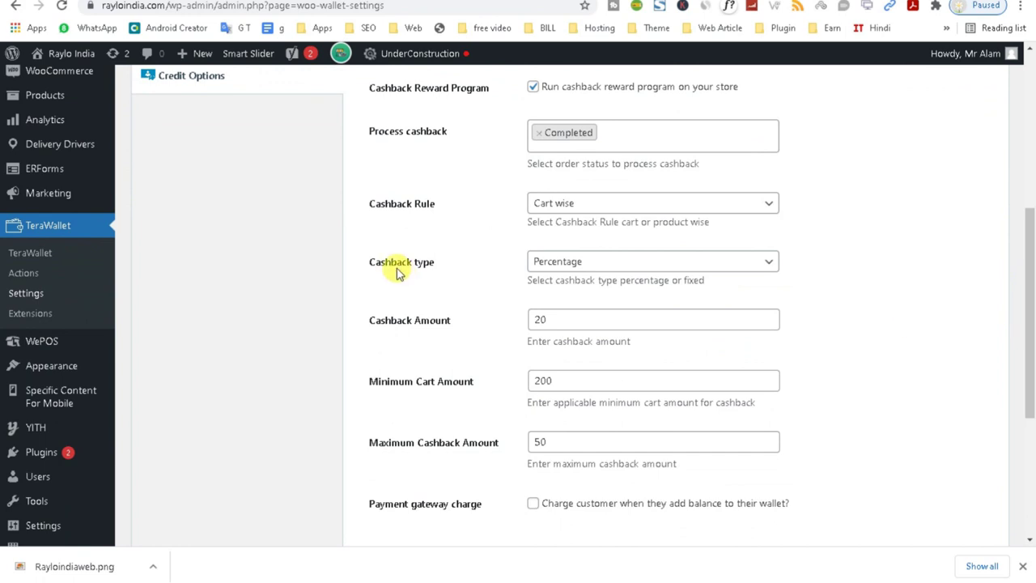
Review the cashback rules: 20% cart-wise on Completed orders, minimum cart 200, maximum 50.
triple_click(374, 208)
left_click(381, 262)
left_click_drag(359, 259, 474, 262)
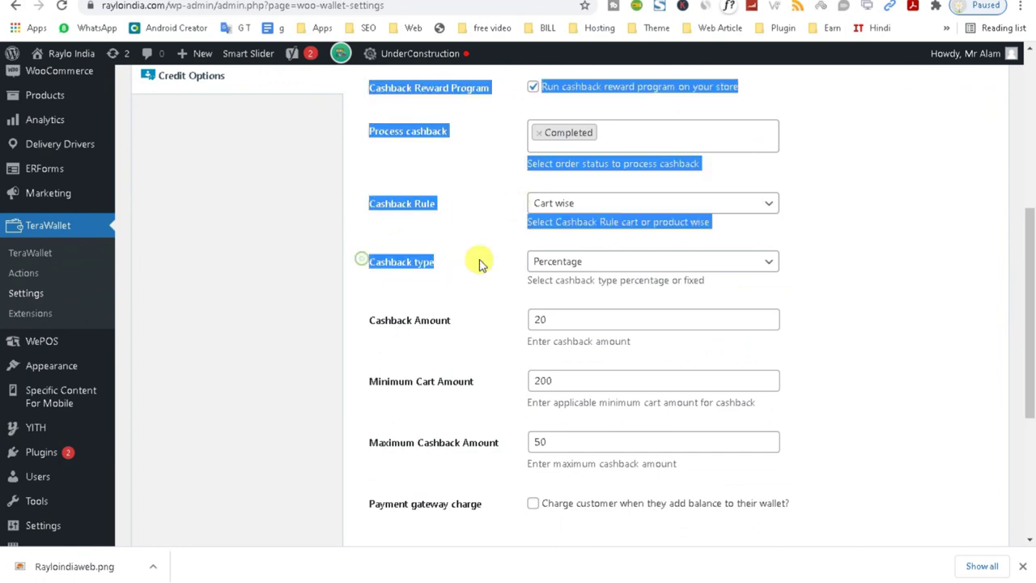
left_click(407, 212)
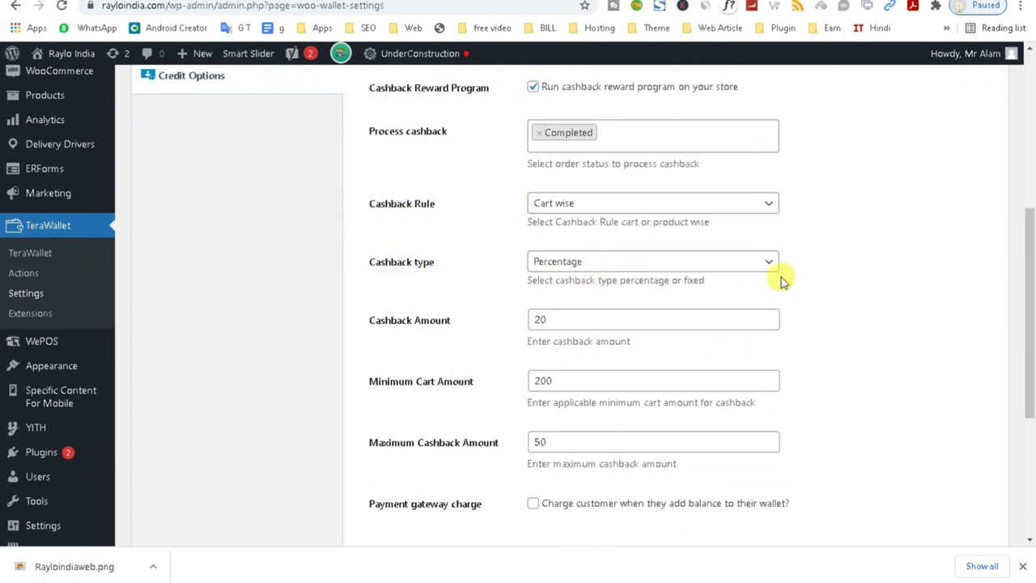
left_click_drag(1019, 265, 1017, 290)
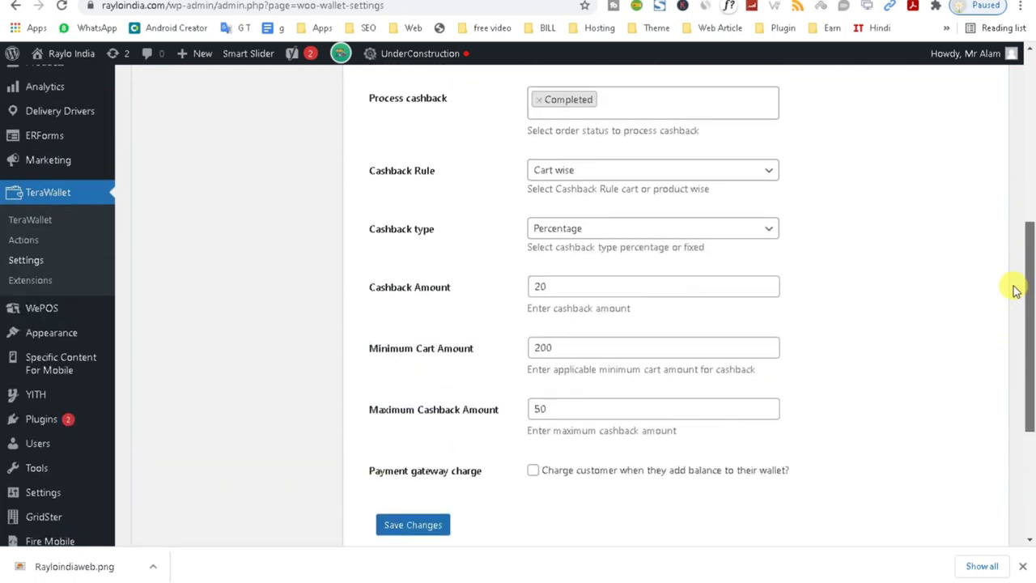
left_click(31, 281)
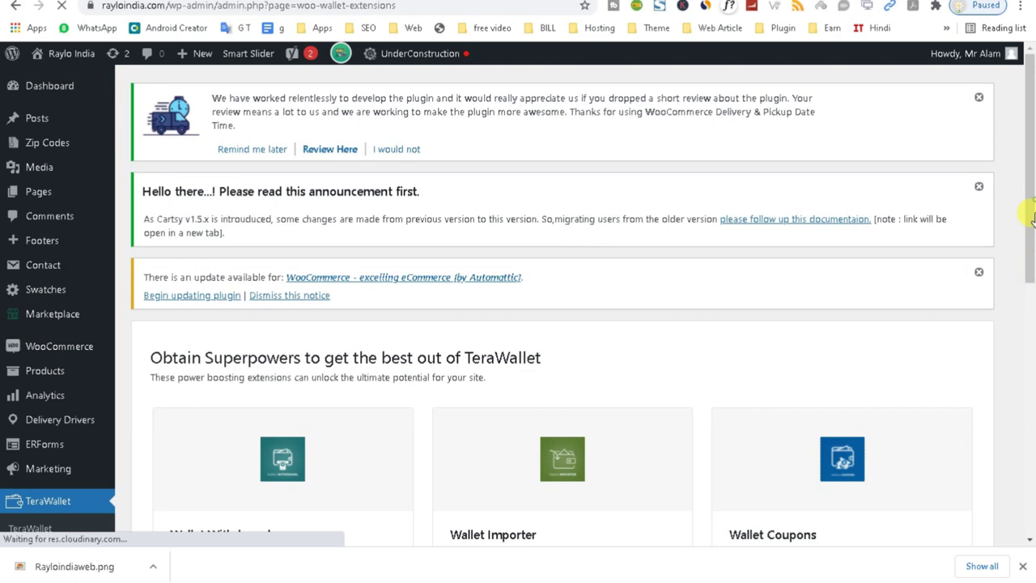
Scroll past the paid add-ons on Extensions and open the Users wallet details list of 518 users.
left_click_drag(1028, 211, 1029, 374)
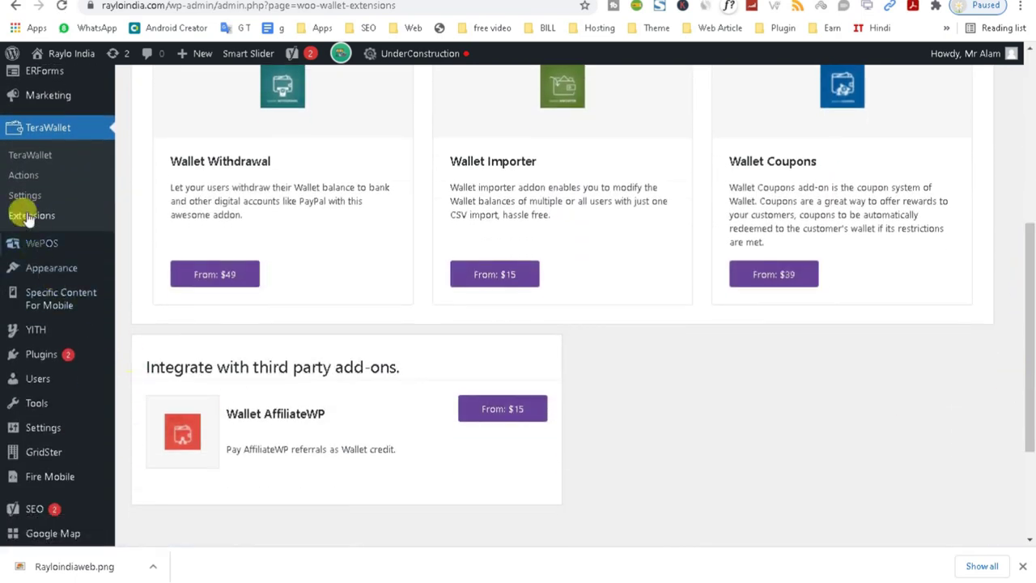
left_click(30, 159)
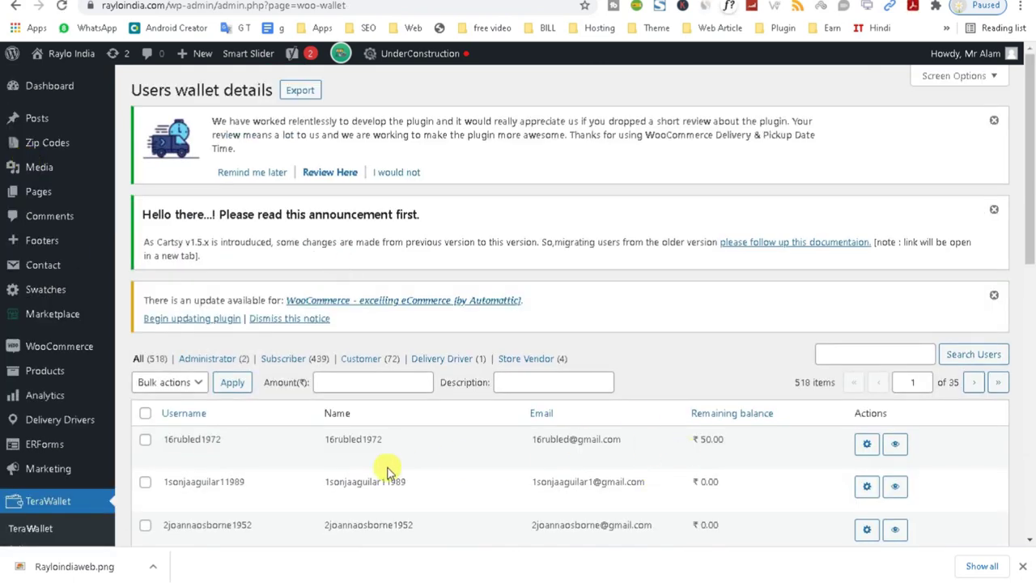
Debit ₹49 with description 'note' from the first customer's ₹50 wallet, leaving ₹1.00.
left_click_drag(529, 441, 620, 440)
left_click_drag(688, 438, 759, 450)
left_click(865, 447)
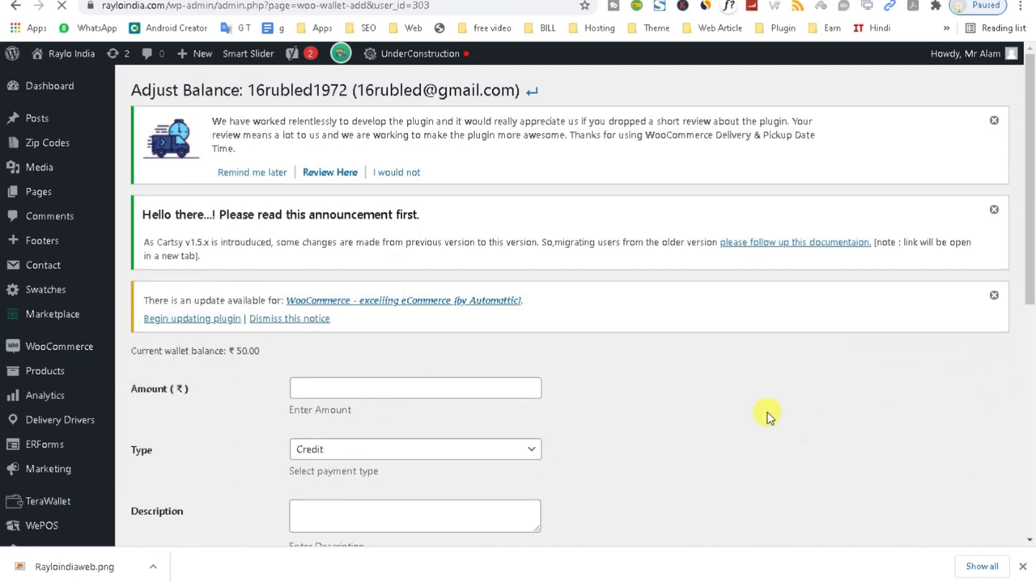
scroll(1019, 245, "down", 2)
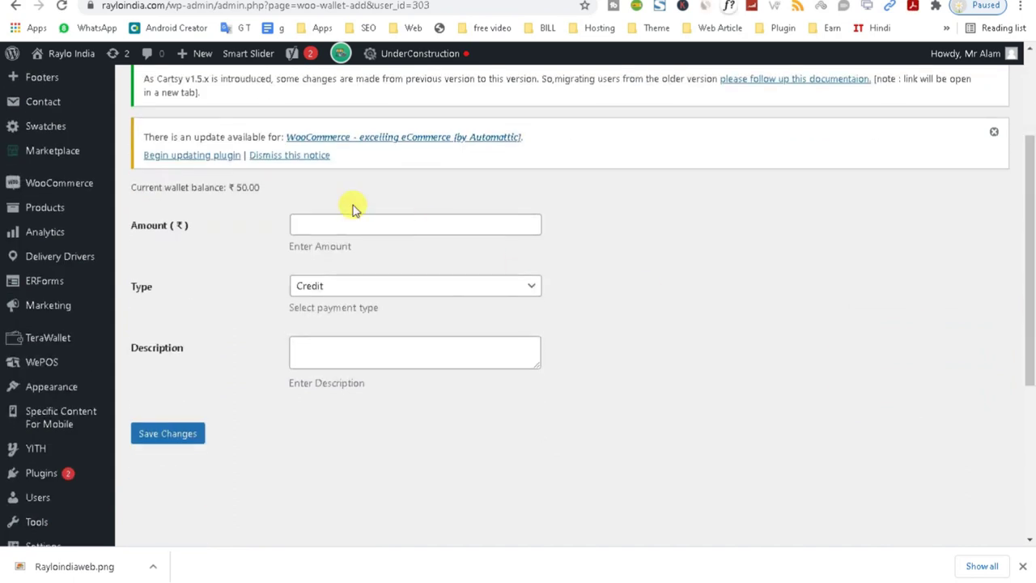
left_click(318, 283)
left_click(321, 314)
left_click(316, 219)
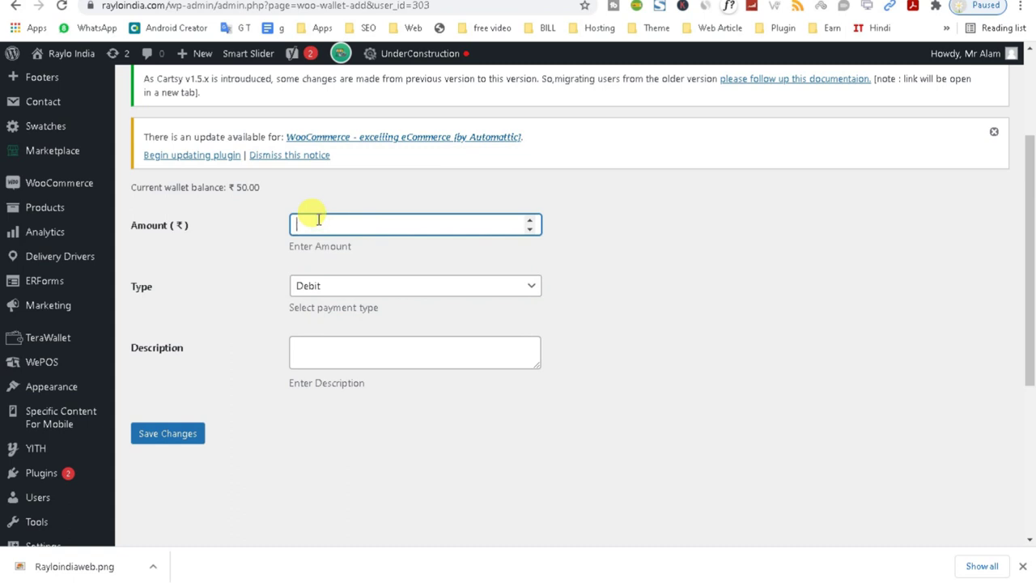
left_click(323, 353)
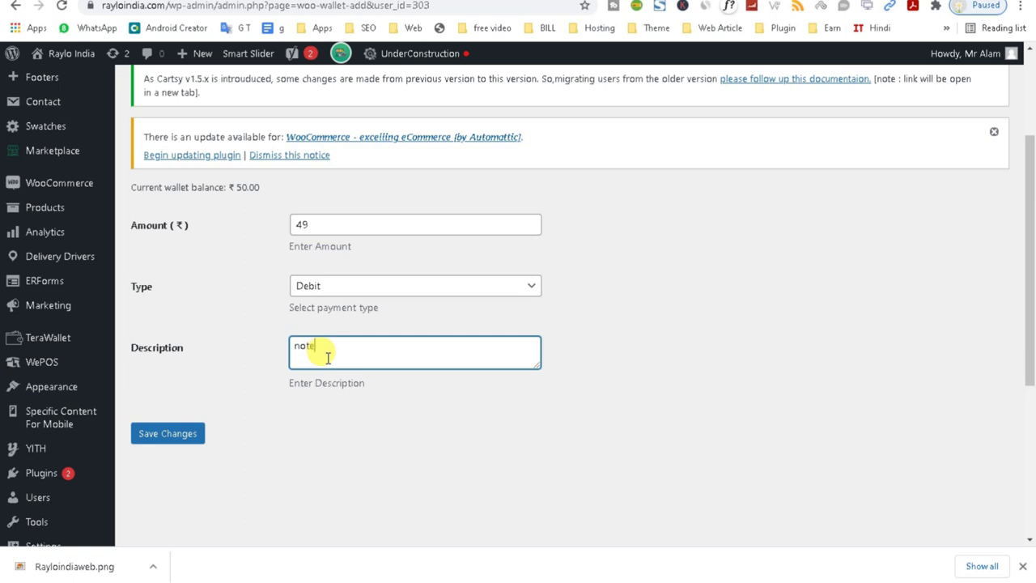
left_click(172, 433)
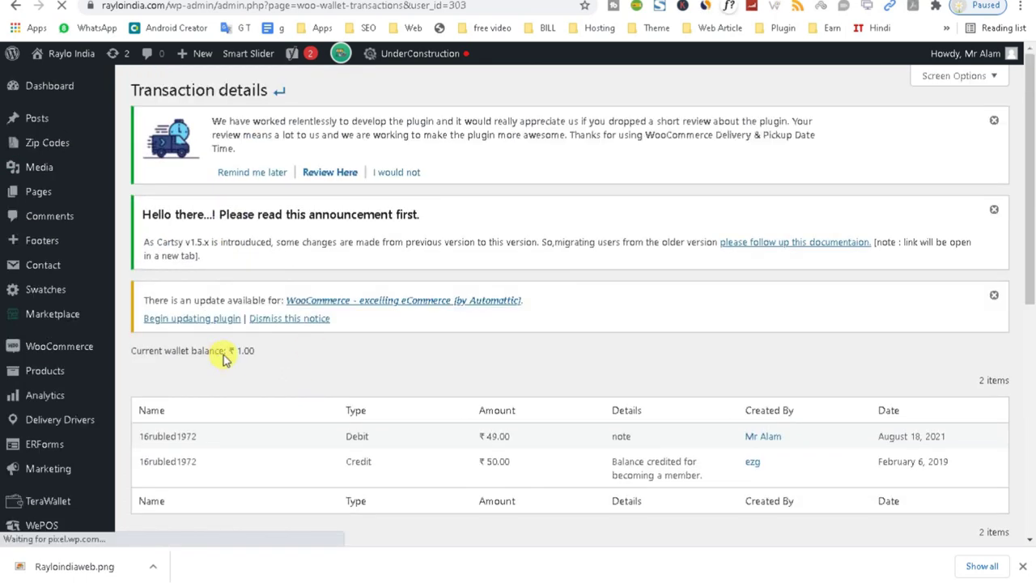
left_click_drag(153, 347, 308, 363)
left_click(237, 364)
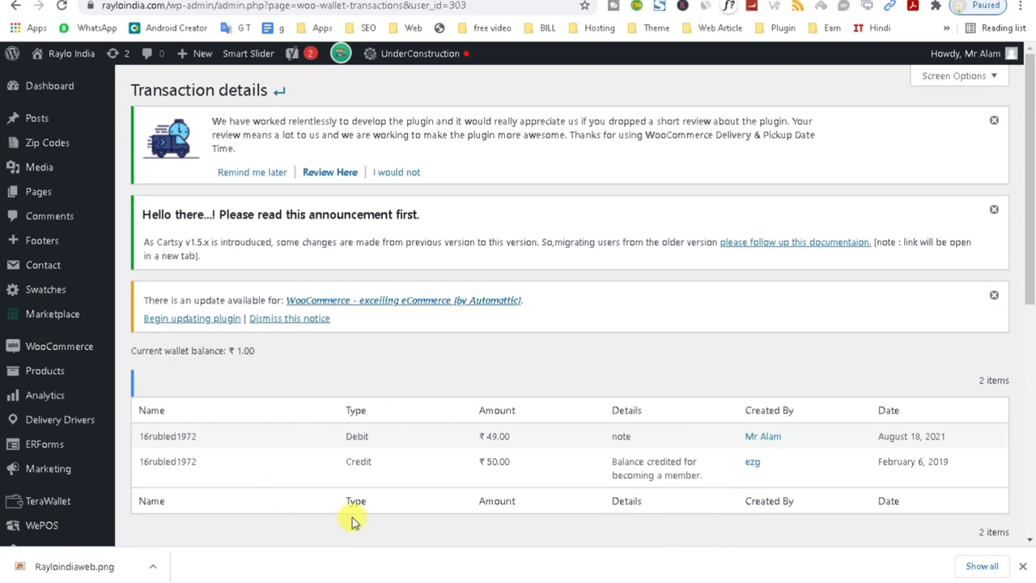
left_click_drag(1032, 226, 1026, 300)
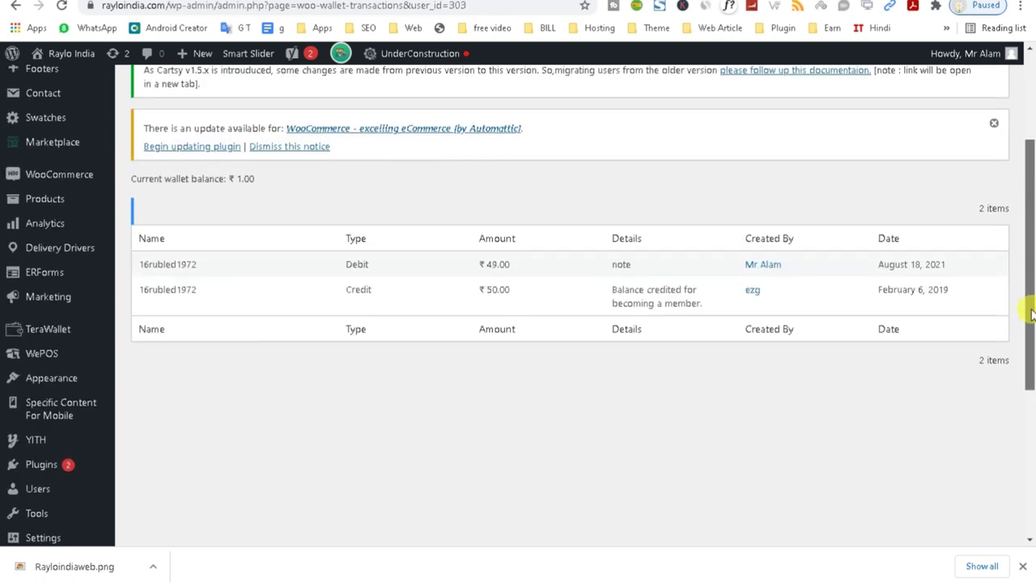
left_click_drag(356, 290, 394, 292)
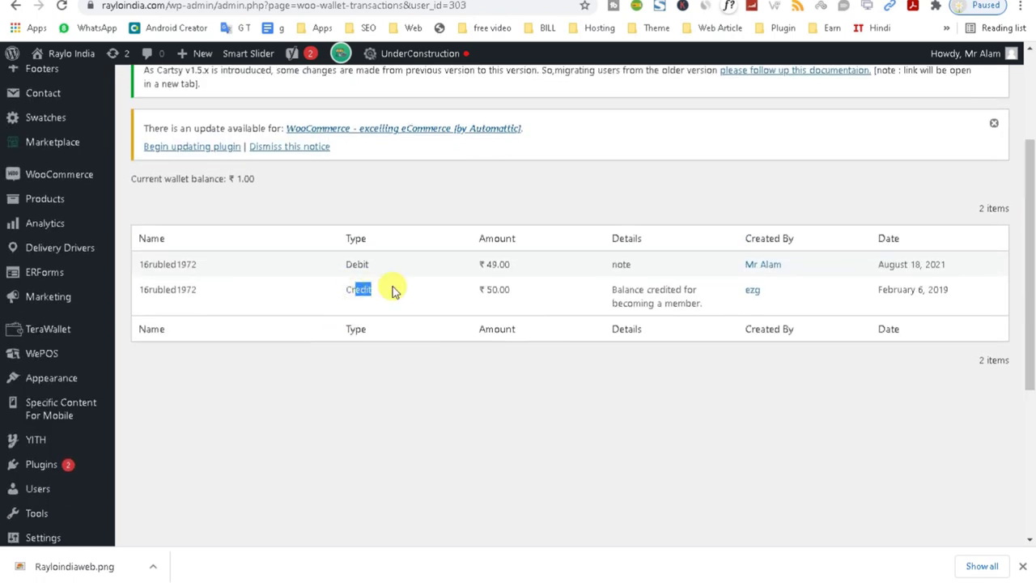
left_click(366, 397)
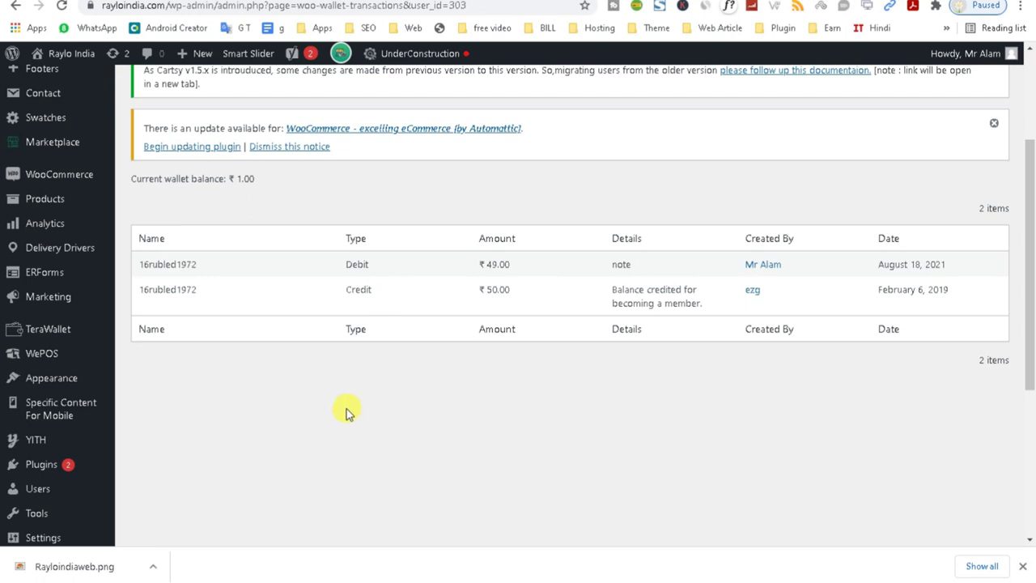
left_click_drag(1030, 358, 1031, 423)
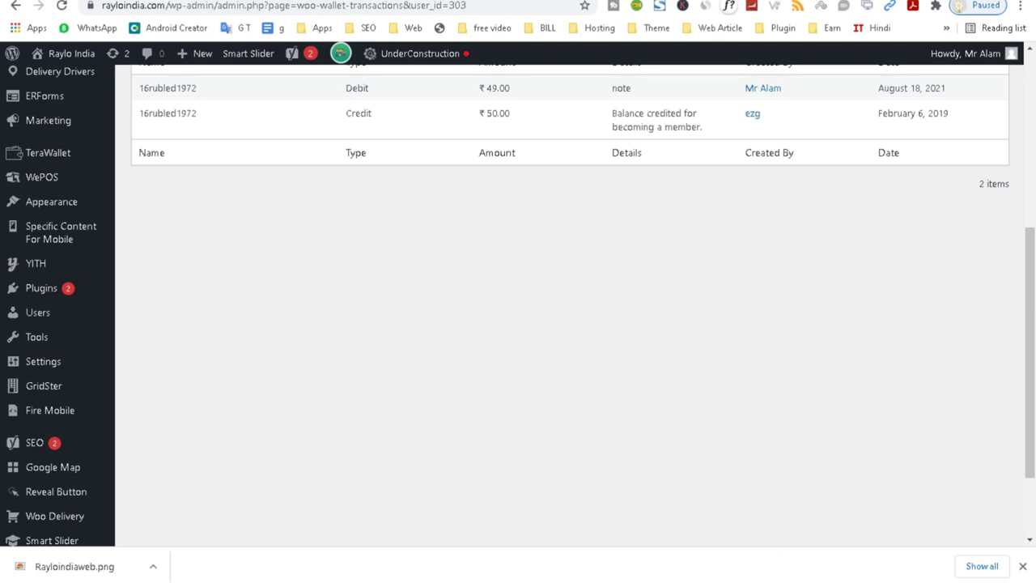
Try opening the storefront's Seller Login page from the footer, and inspect the Customer Login link options.
mouse_move(890, 576)
left_click(891, 546)
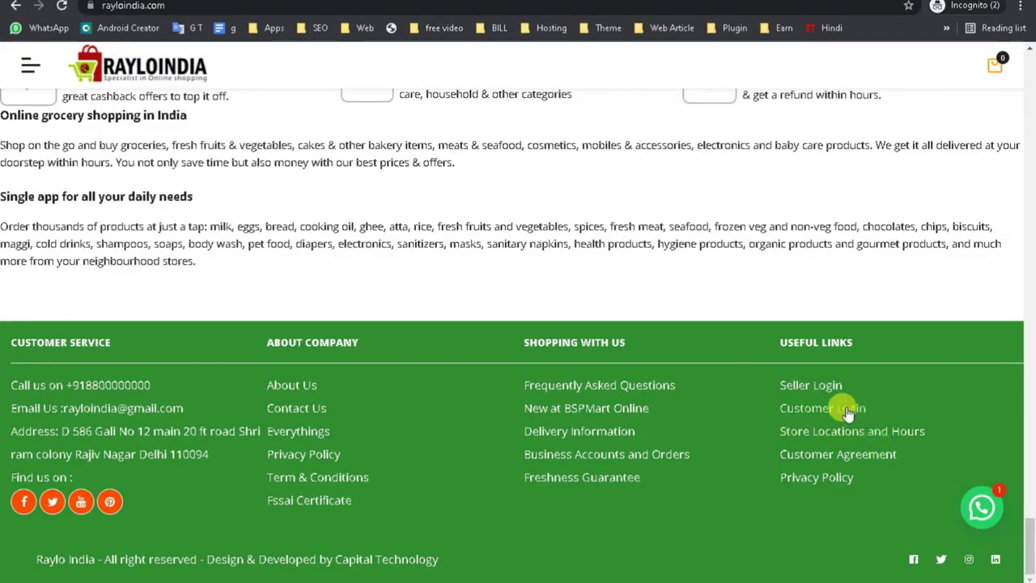
left_click(821, 391)
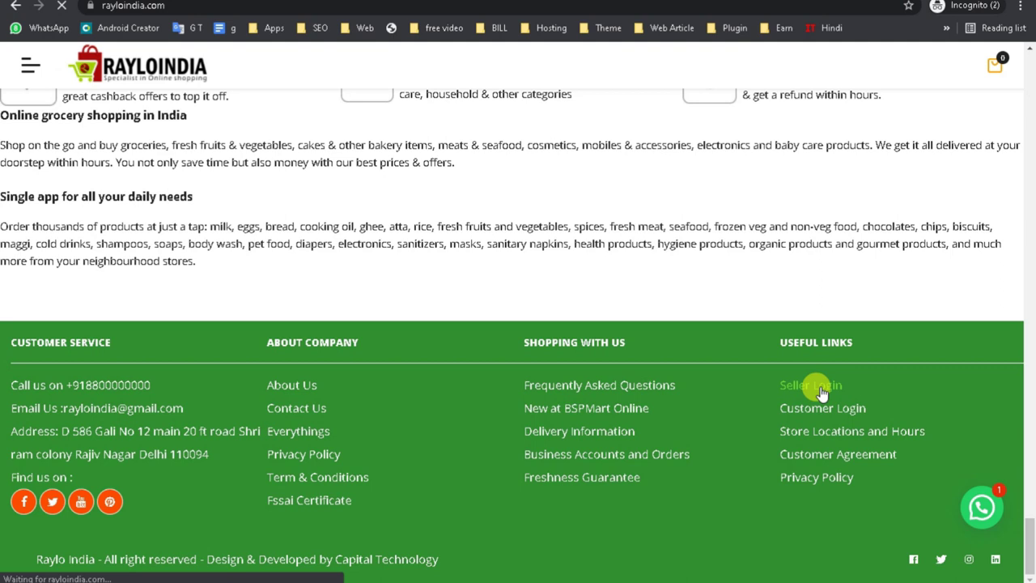
right_click(820, 408)
left_click(834, 418)
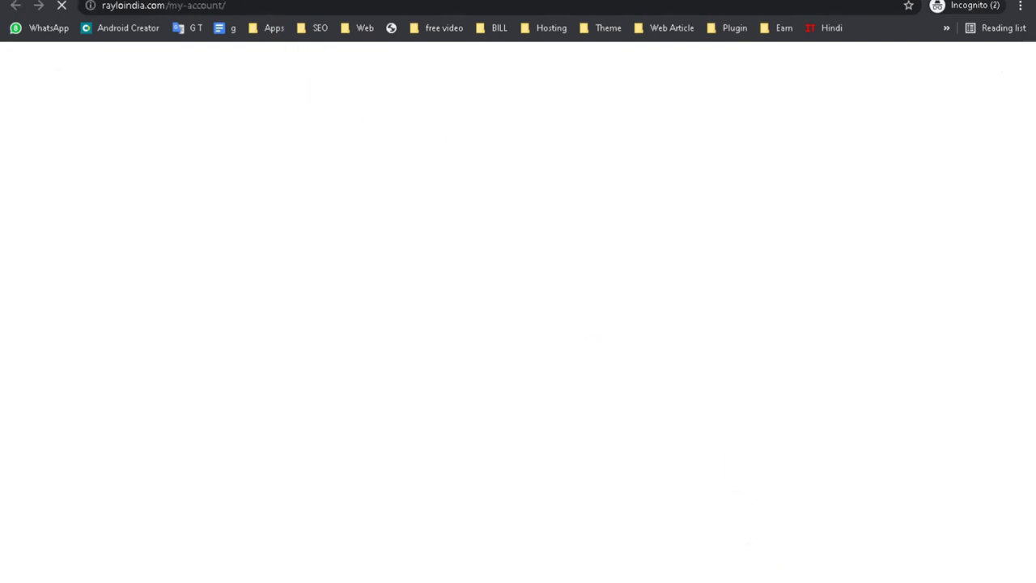
Check the wallet transactions admin window, then return to the incognito storefront window.
mouse_move(717, 572)
left_click(645, 552)
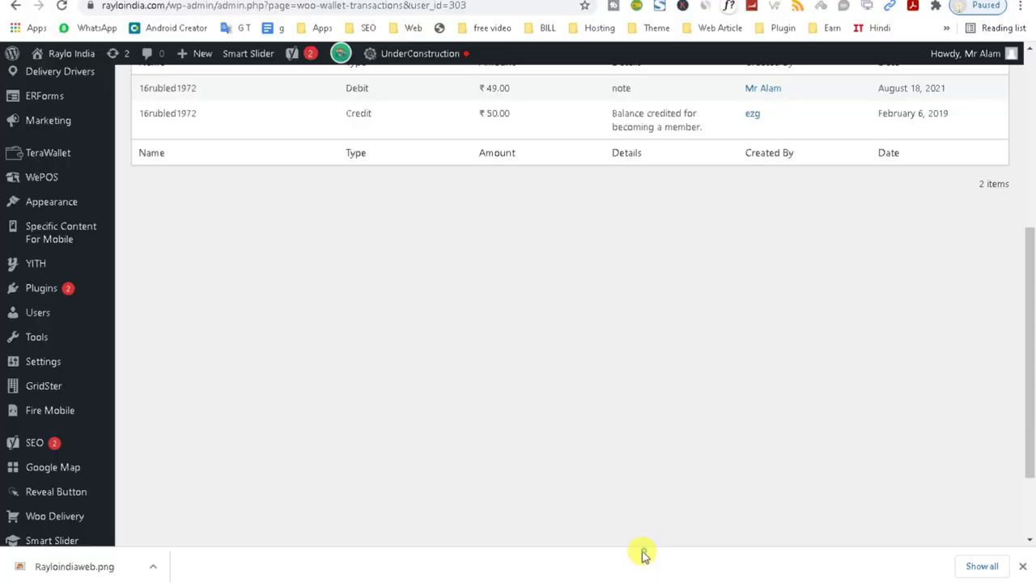
left_click_drag(1030, 370, 1030, 208)
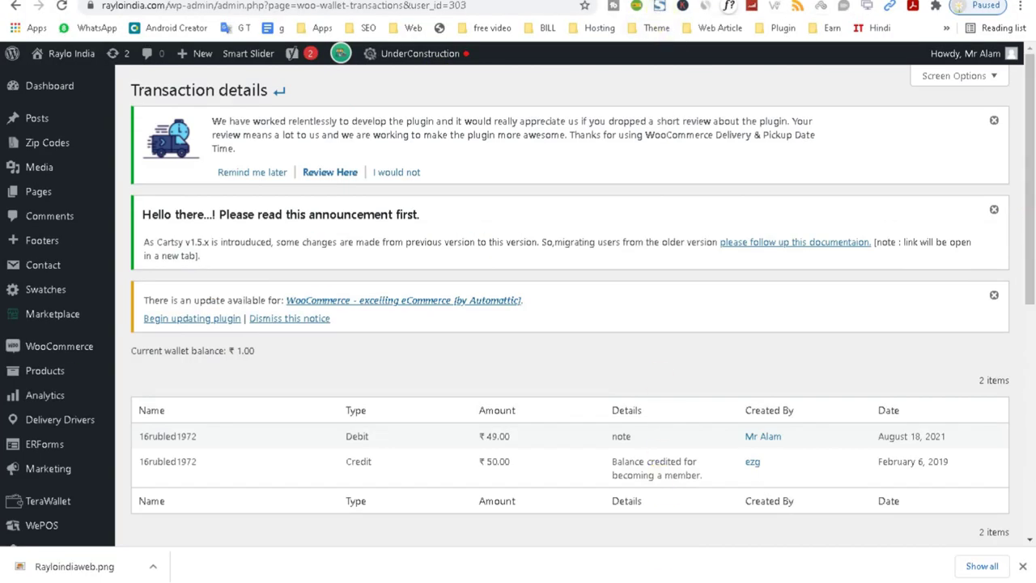
left_click(895, 549)
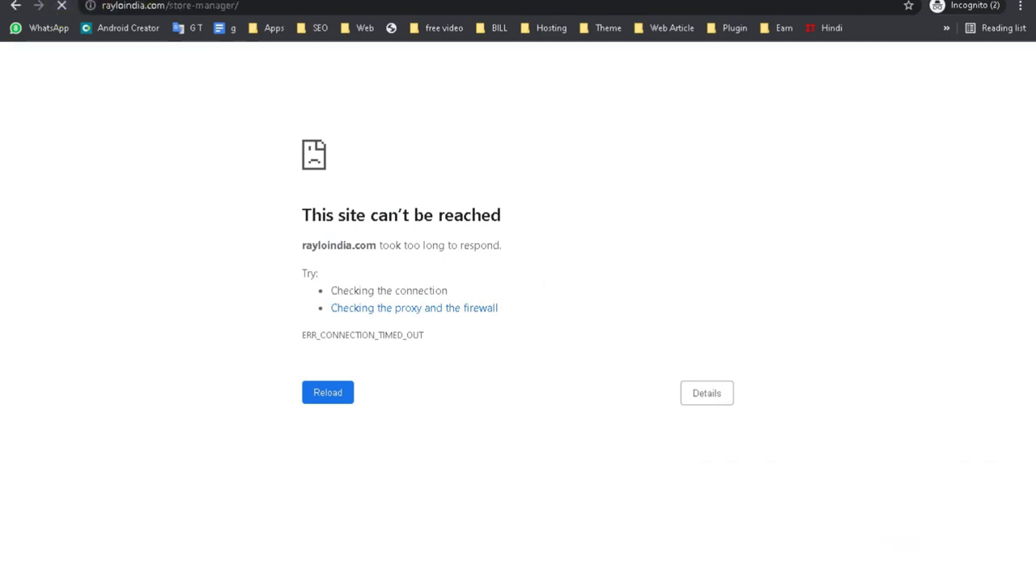
Stop and reload the stalled My Account page, then log the customer out from the sidebar.
left_click(65, 8)
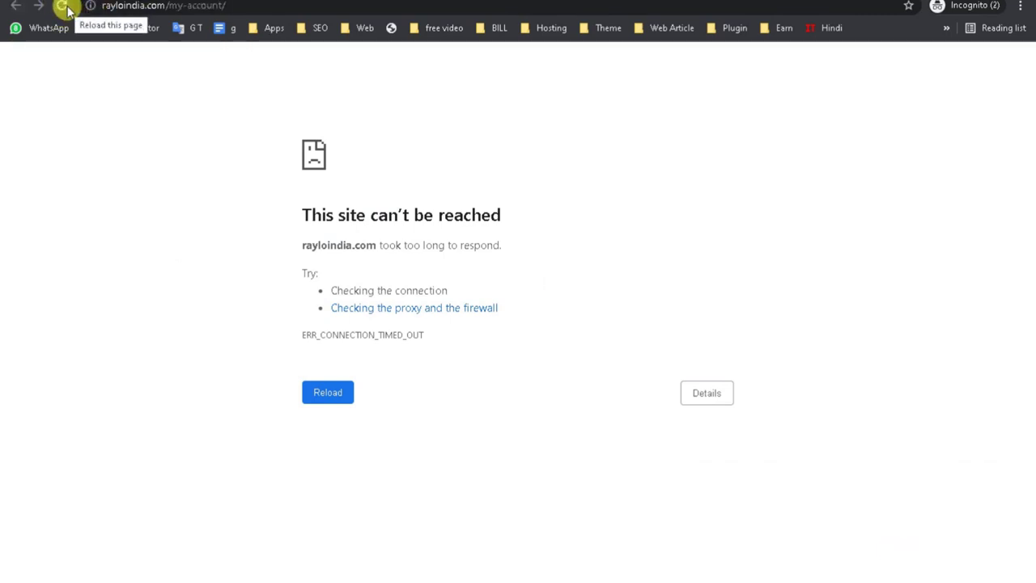
left_click(64, 8)
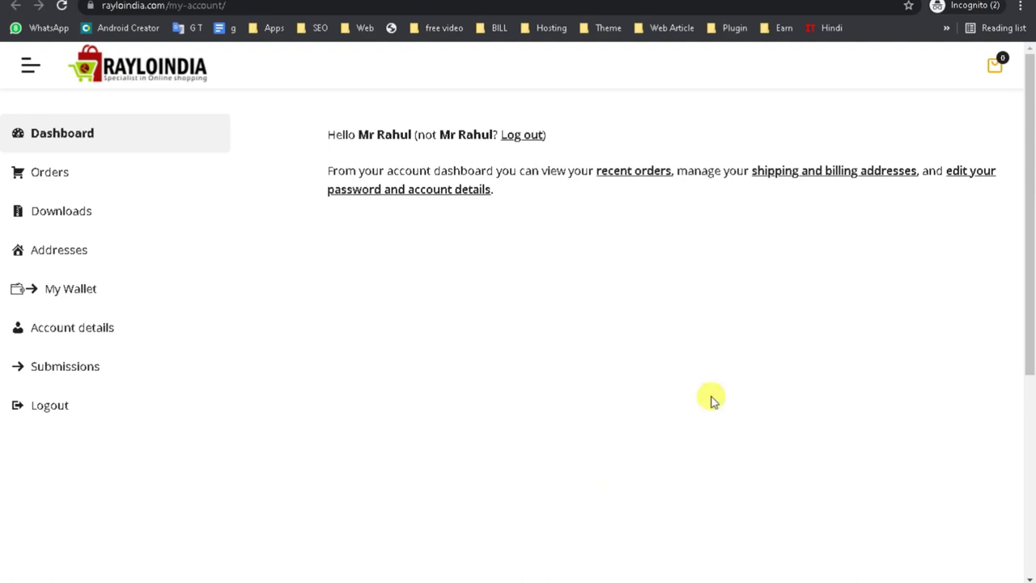
left_click(56, 412)
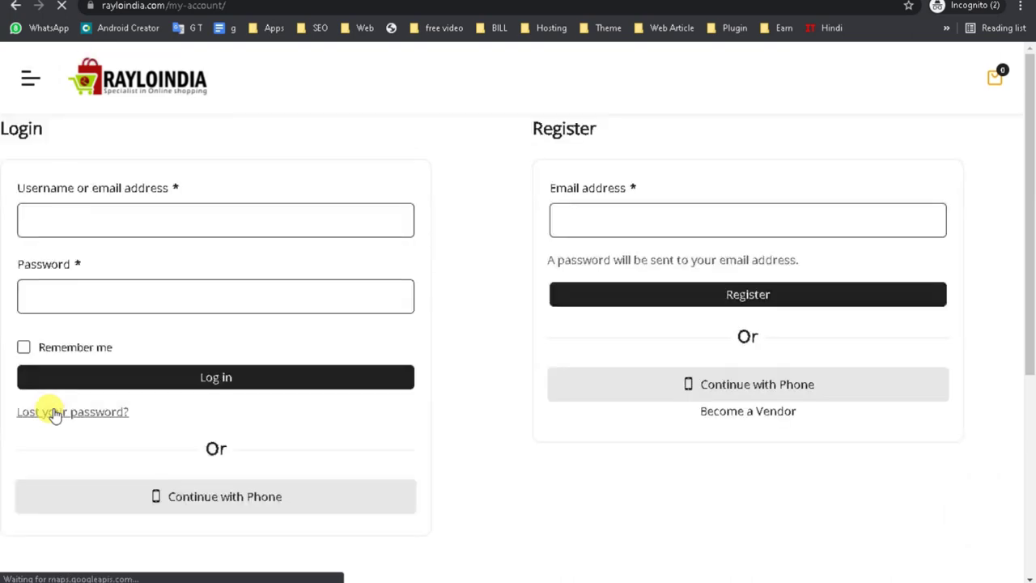
Open the Continue with Phone sign-in popup, close it without a number, and return home via the RAYLOINDIA logo.
left_click(223, 500)
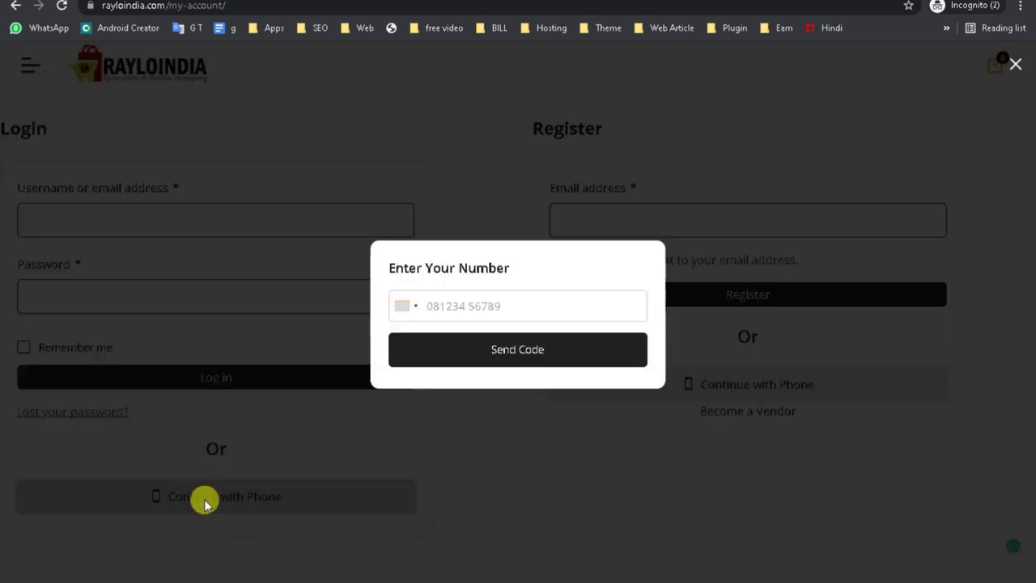
left_click(429, 299)
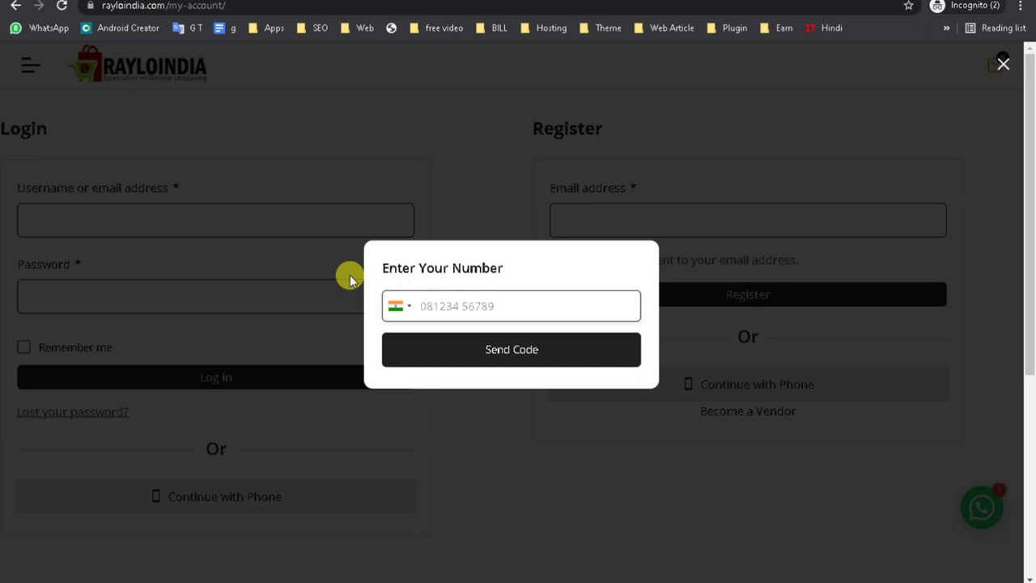
left_click(1000, 64)
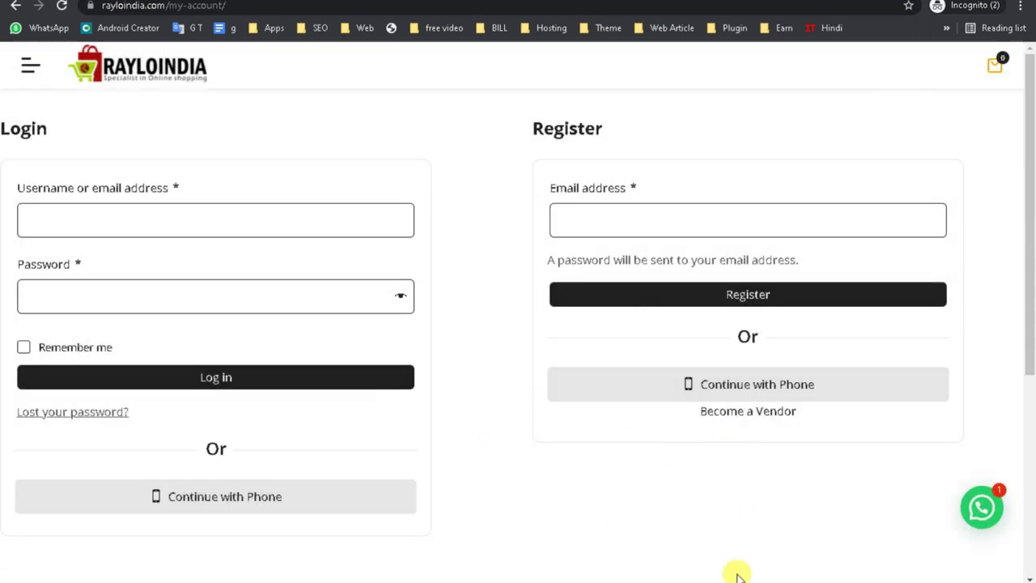
left_click(134, 71)
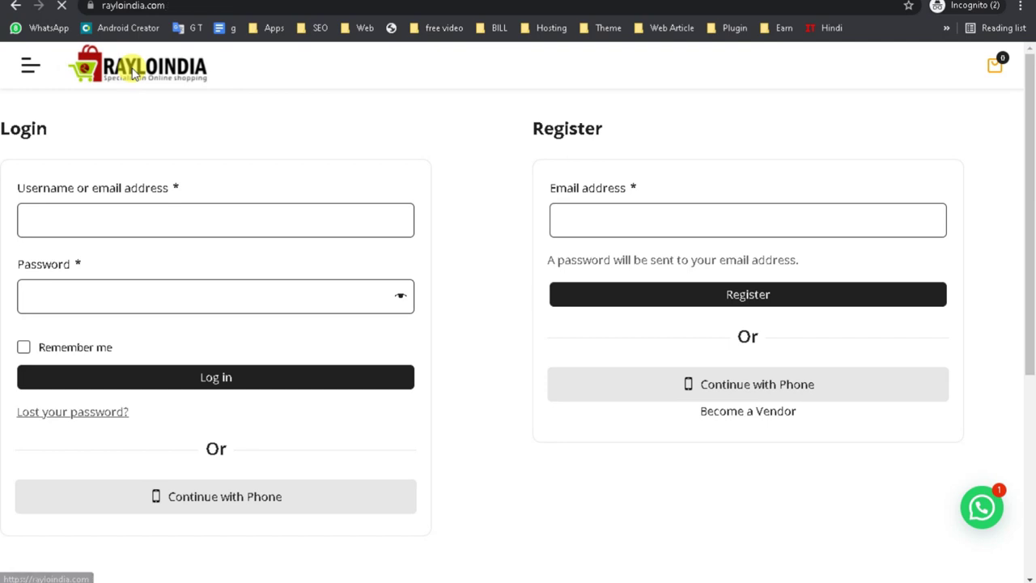